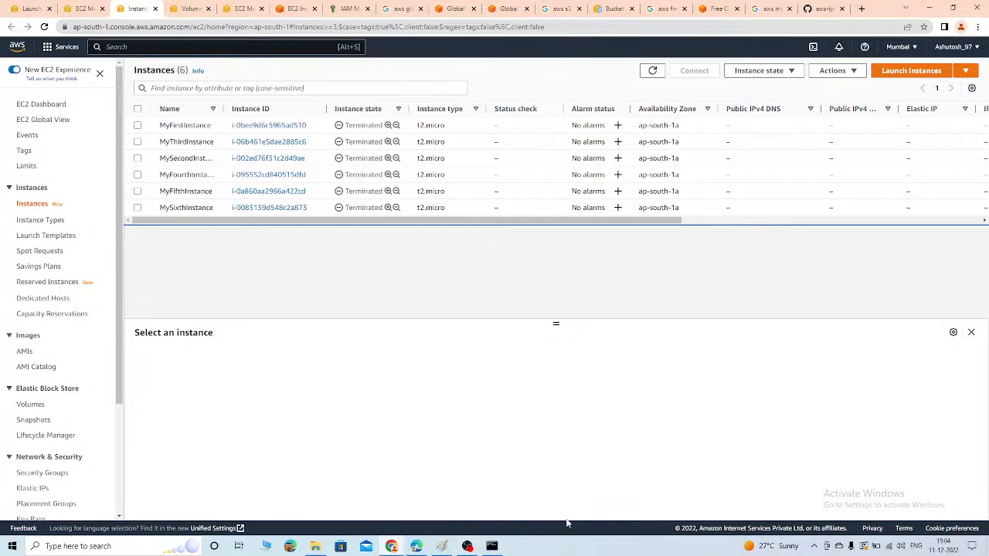
Switch to Paint and start a blank canvas, discarding the old port notes without saving
left_click(439, 546)
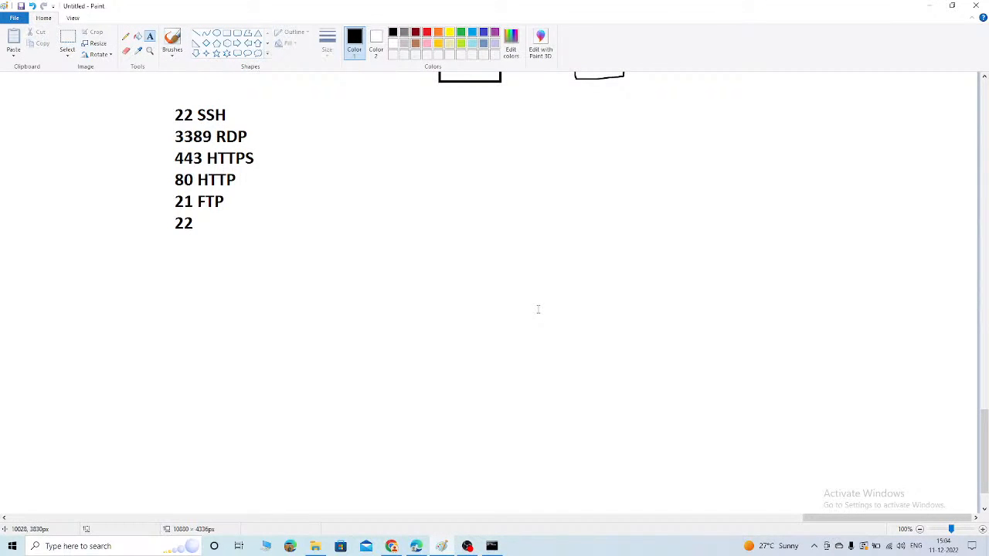
key("alt+F4")
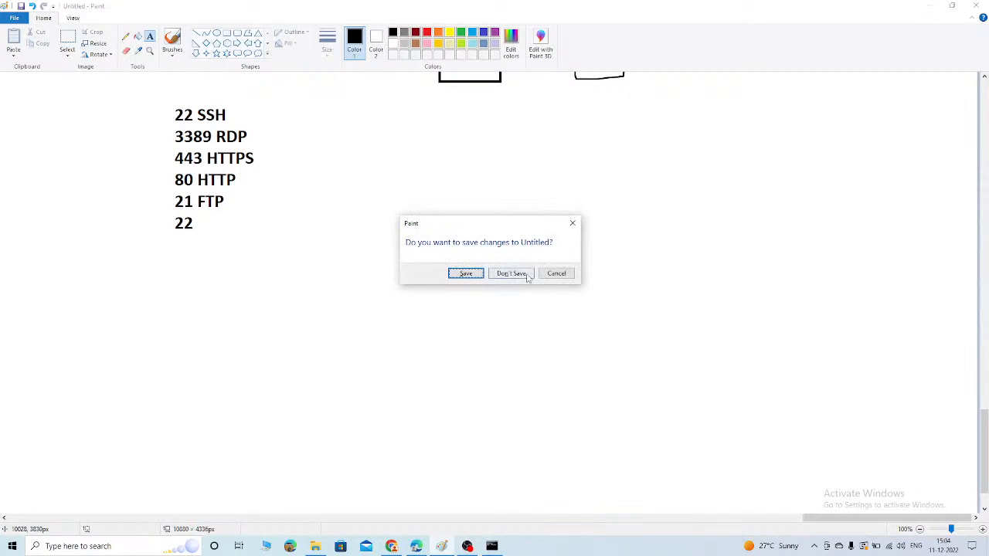
left_click(526, 276)
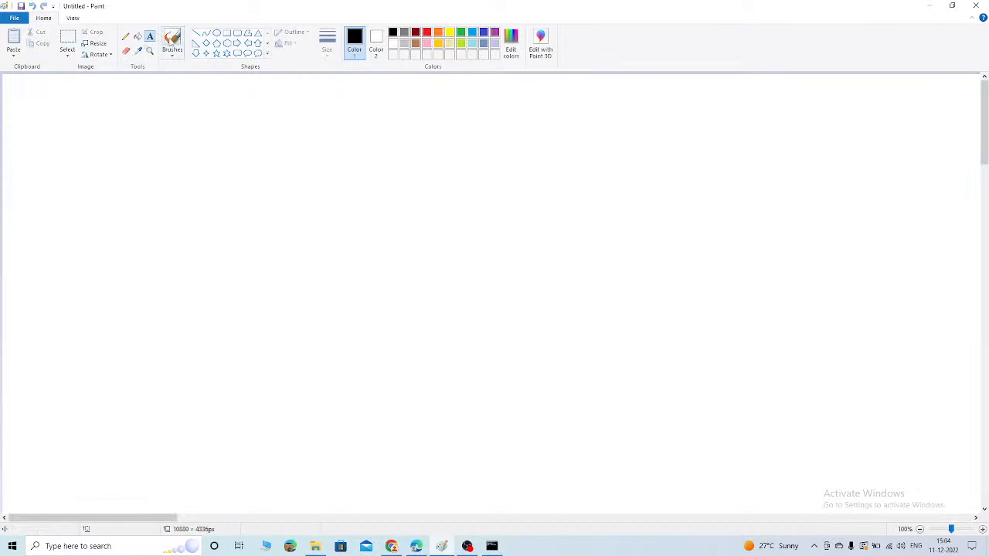
Handwrite "EBS" with the brush near the upper part of the canvas and underline it twice
left_click(171, 40)
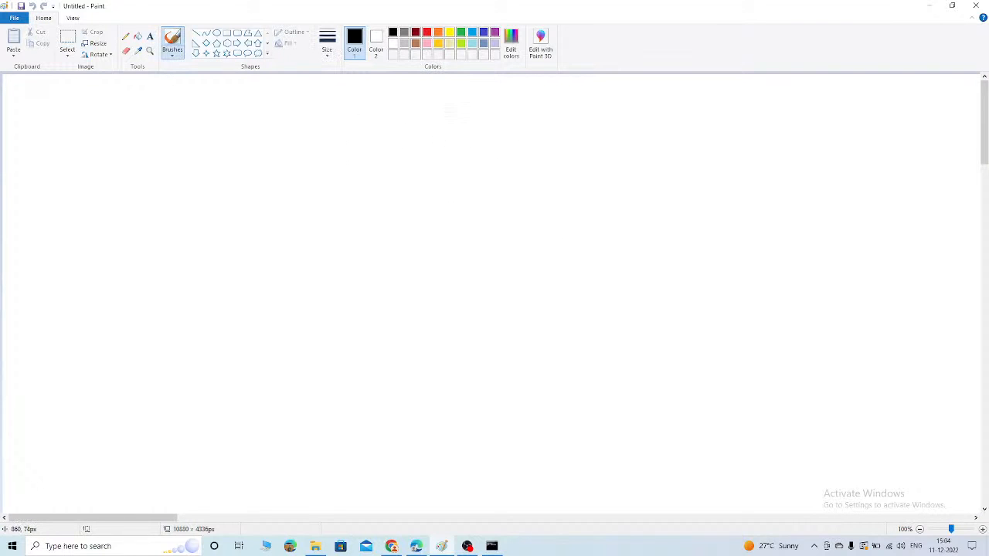
mouse_move(405, 101)
left_mouse_down()
mouse_move(405, 129)
mouse_move(416, 102)
mouse_move(431, 129)
left_mouse_up()
mouse_move(443, 129)
left_mouse_down()
mouse_move(442, 112)
mouse_move(439, 133)
left_mouse_up()
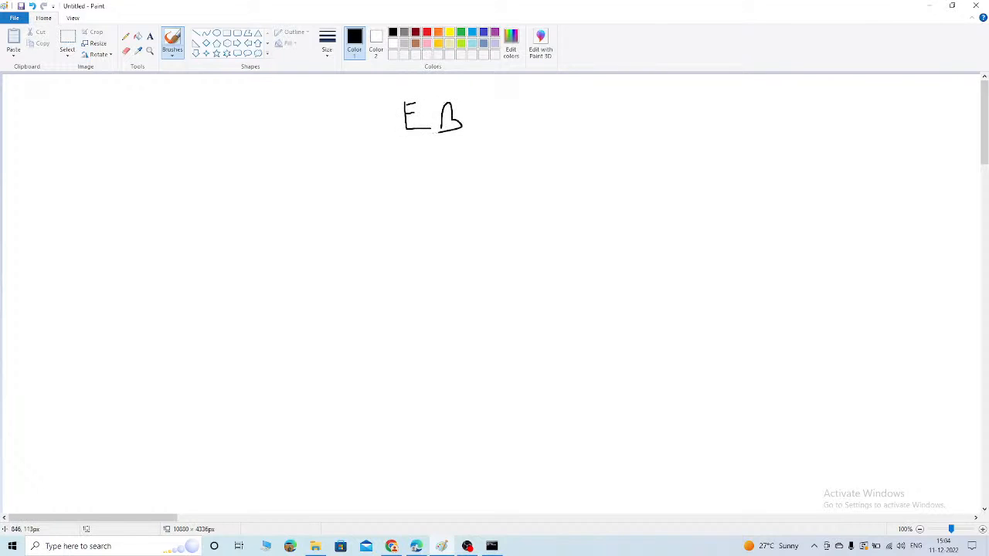
mouse_move(490, 101)
left_mouse_down()
mouse_move(476, 124)
mouse_move(484, 137)
left_mouse_up()
left_click_drag(462, 145, 485, 144)
Add the bold text "network drive" just below the handwritten EBS heading
left_click(150, 37)
left_click_drag(459, 161, 730, 191)
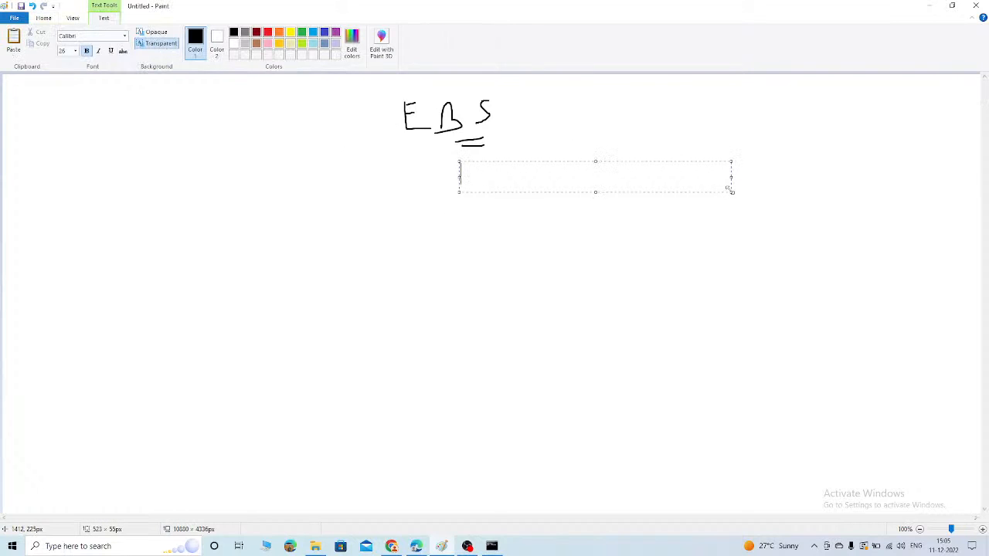
type("network drive")
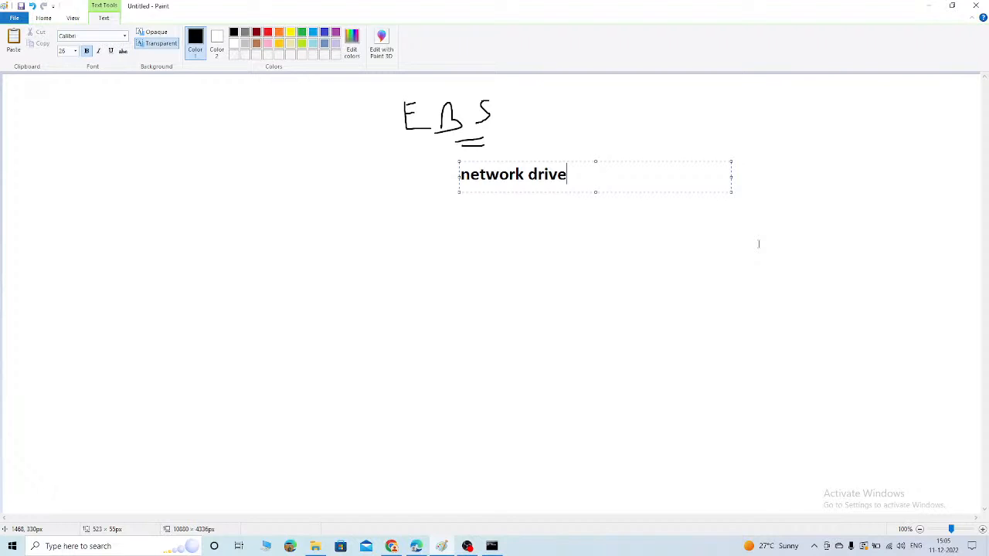
left_click(583, 221)
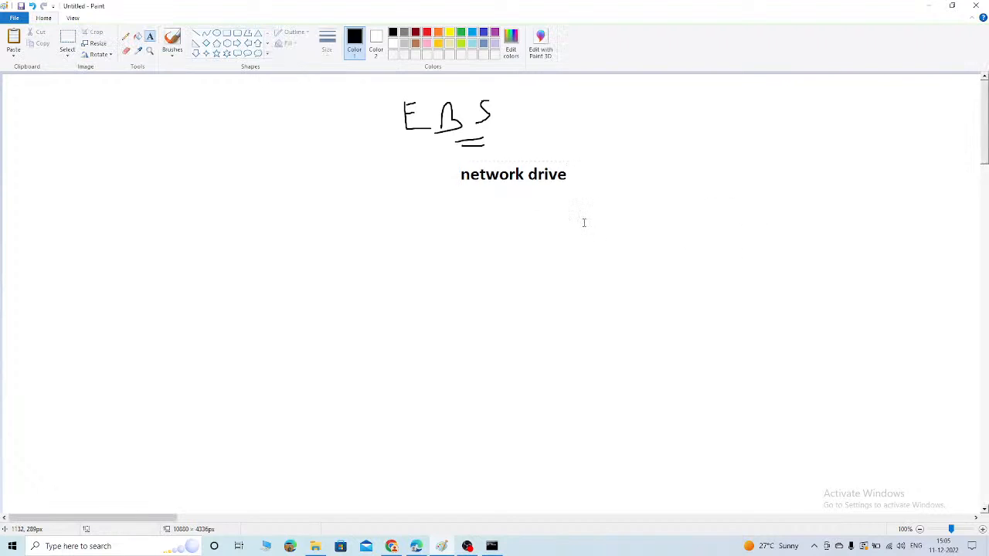
Sketch a small plug-like box with two prongs beside EBS and draw an arrow from it toward "network drive"
left_click(171, 38)
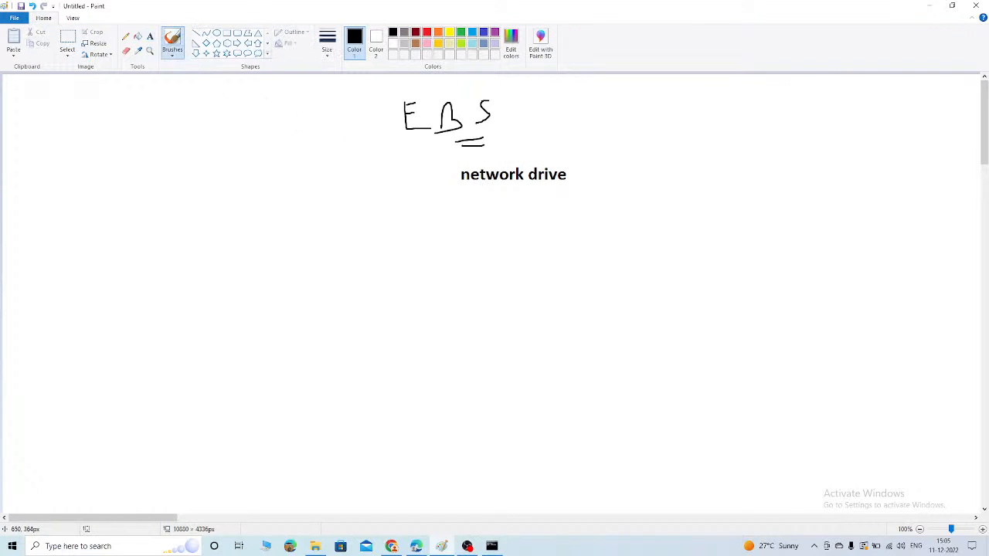
mouse_move(661, 132)
left_mouse_down()
mouse_move(672, 164)
mouse_move(713, 132)
mouse_move(669, 127)
mouse_move(657, 136)
mouse_move(763, 150)
mouse_move(746, 137)
left_mouse_up()
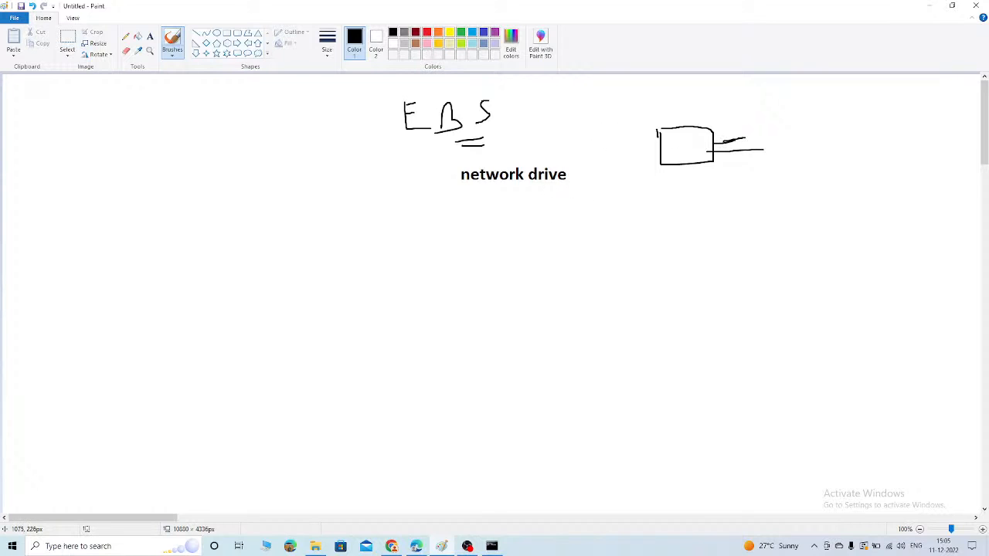
mouse_move(644, 133)
left_mouse_down()
mouse_move(559, 150)
mouse_move(571, 163)
left_mouse_up()
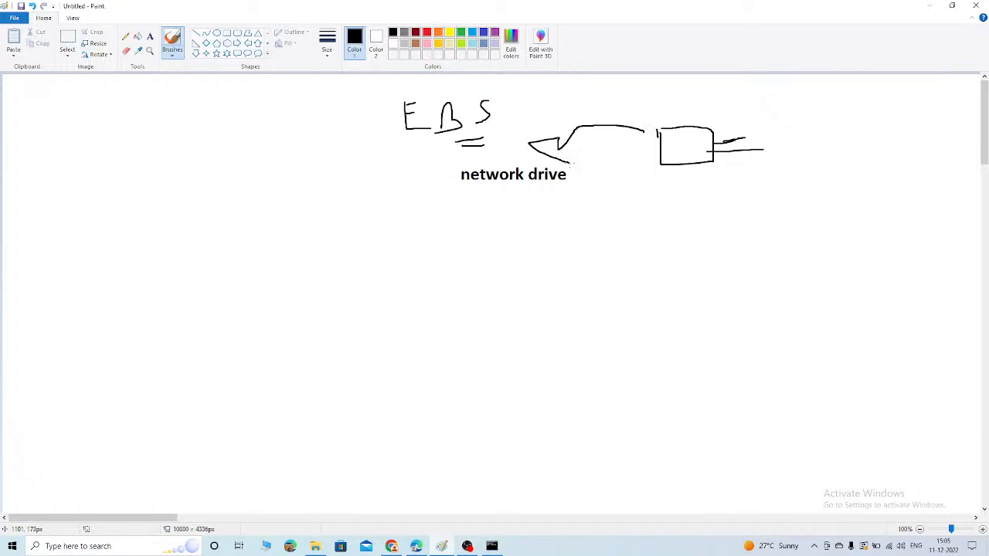
Underline "network drive" and draw a branching arrow from it to an underlined handwritten "AZ"
left_click_drag(456, 195, 576, 190)
mouse_move(525, 196)
left_mouse_down()
mouse_move(528, 207)
mouse_move(567, 225)
mouse_move(561, 246)
left_mouse_up()
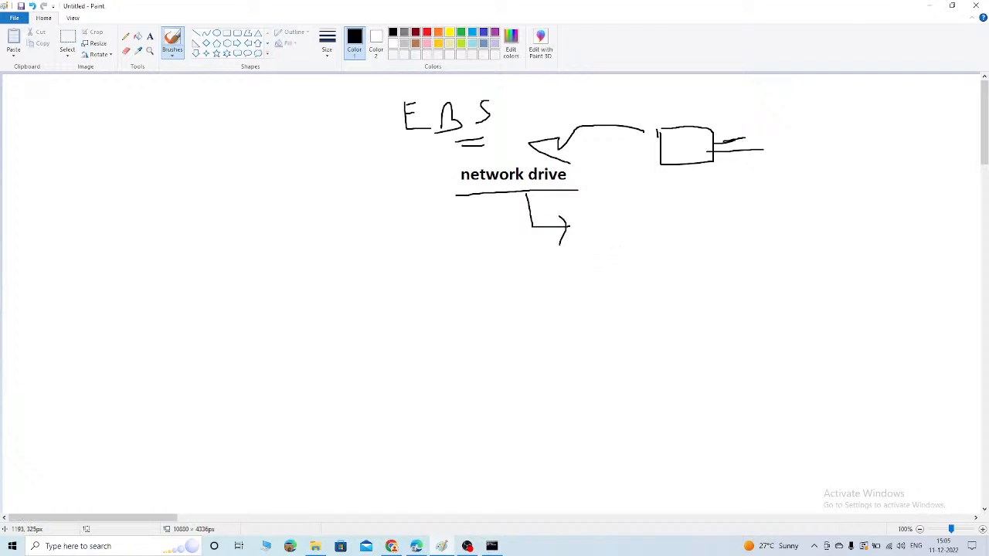
mouse_move(593, 243)
left_mouse_down()
mouse_move(612, 246)
mouse_move(645, 221)
mouse_move(683, 253)
left_mouse_up()
left_click_drag(669, 193, 683, 254)
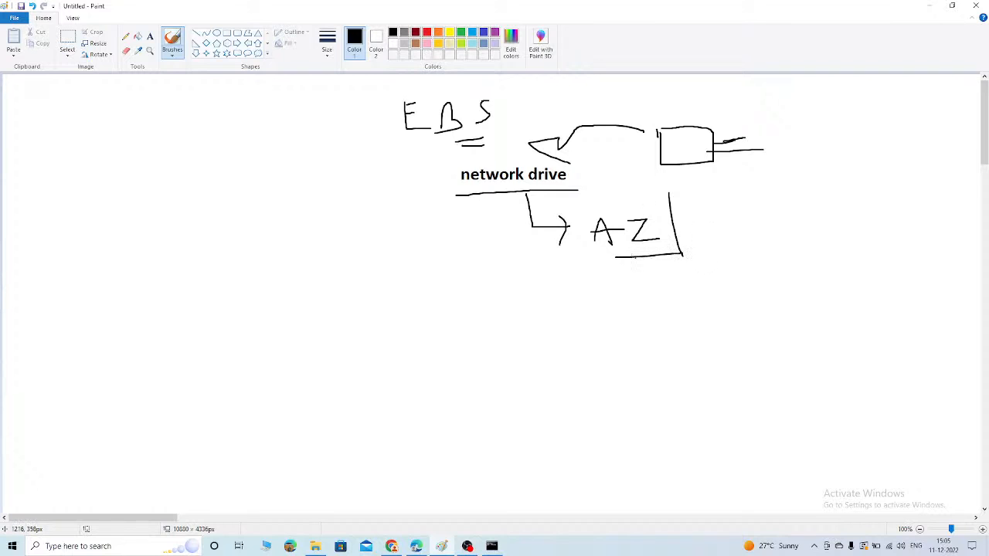
left_click_drag(596, 259, 635, 259)
Handwrite "30 GB" below the AZ note and underline the GB
left_click_drag(523, 308, 518, 341)
left_click_drag(572, 319, 581, 324)
mouse_move(615, 302)
left_mouse_down()
mouse_move(606, 309)
mouse_move(640, 340)
left_mouse_up()
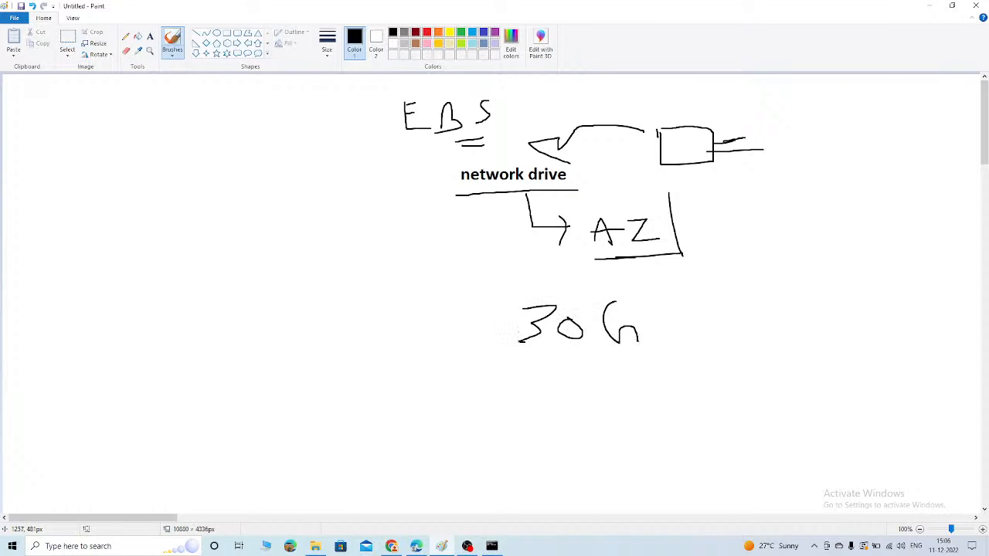
left_click_drag(656, 301, 661, 348)
mouse_move(658, 300)
left_mouse_down()
mouse_move(672, 321)
mouse_move(664, 344)
left_mouse_up()
left_click_drag(618, 357, 676, 354)
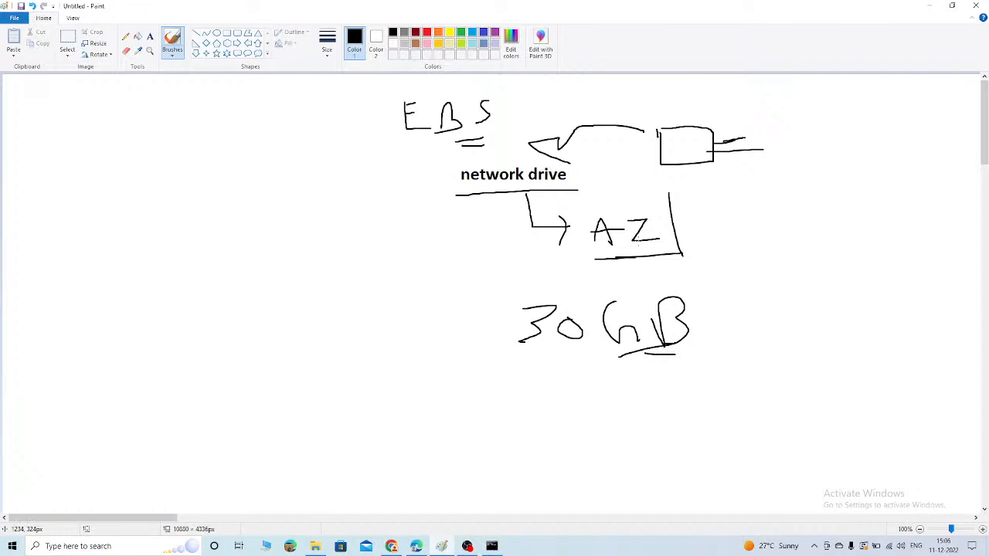
left_click_drag(557, 267, 618, 260)
left_click_drag(353, 240, 361, 241)
Draw two large boxes side by side on an empty canvas area and label them "AZ 1" and "AZ 2"
scroll(494, 293, "down", 10)
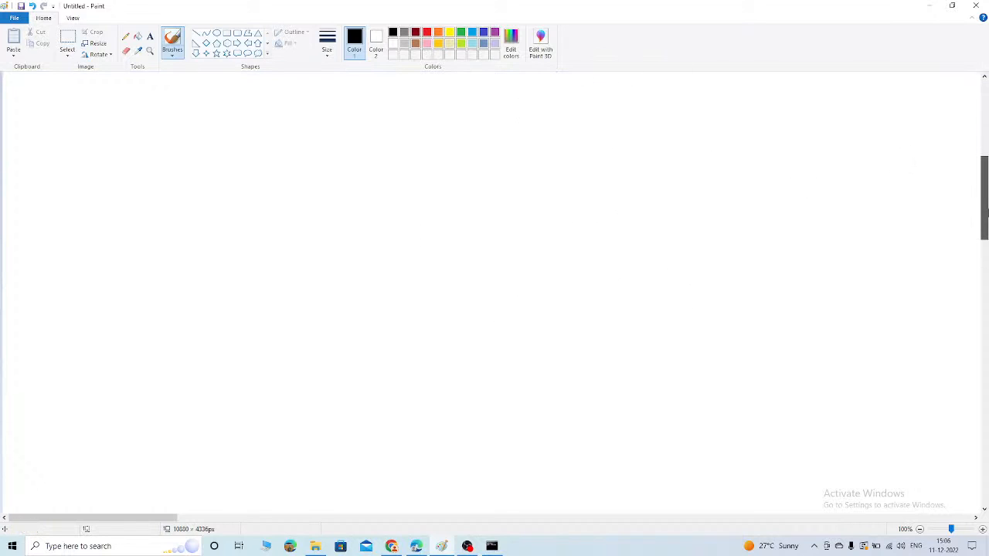
mouse_move(138, 128)
left_mouse_down()
mouse_move(331, 177)
mouse_move(332, 312)
mouse_move(182, 317)
mouse_move(88, 294)
mouse_move(109, 128)
mouse_move(139, 128)
left_mouse_up()
mouse_move(622, 124)
left_mouse_down()
mouse_move(764, 120)
mouse_move(776, 328)
mouse_move(618, 328)
mouse_move(560, 199)
mouse_move(601, 117)
mouse_move(633, 122)
left_mouse_up()
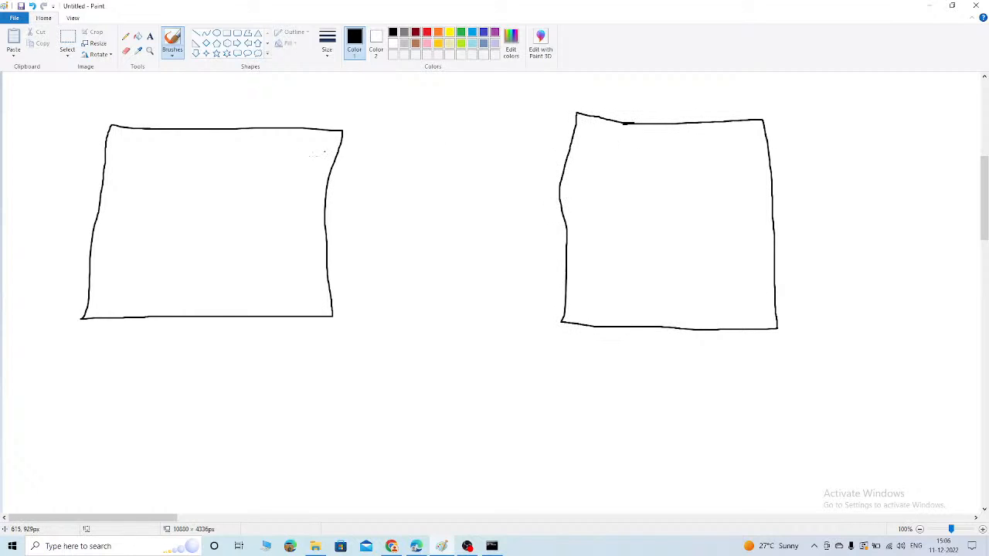
left_click_drag(168, 156, 271, 148)
mouse_move(270, 136)
left_mouse_down()
mouse_move(287, 156)
mouse_move(260, 136)
left_mouse_up()
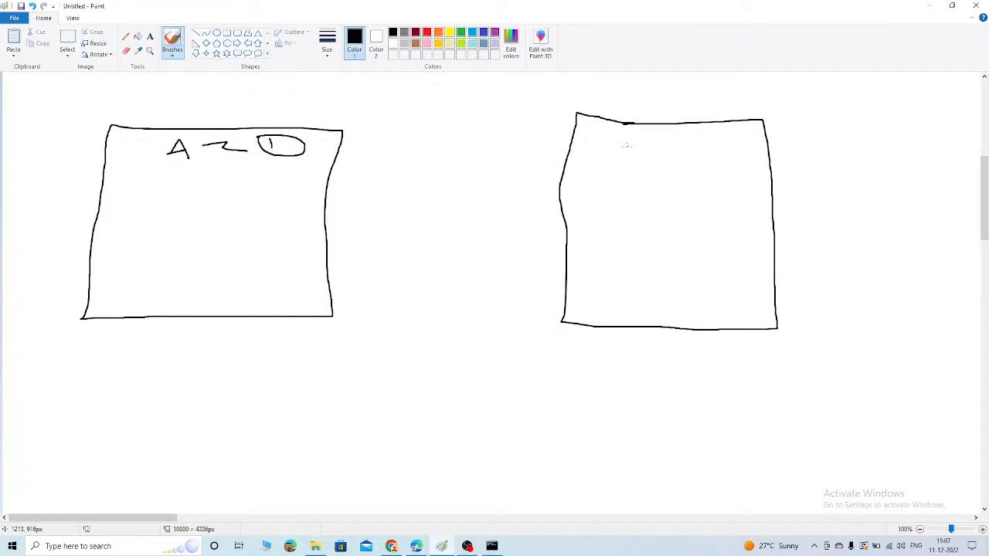
mouse_move(626, 149)
left_mouse_down()
mouse_move(651, 151)
mouse_move(649, 142)
mouse_move(685, 154)
mouse_move(721, 144)
mouse_move(693, 130)
left_mouse_up()
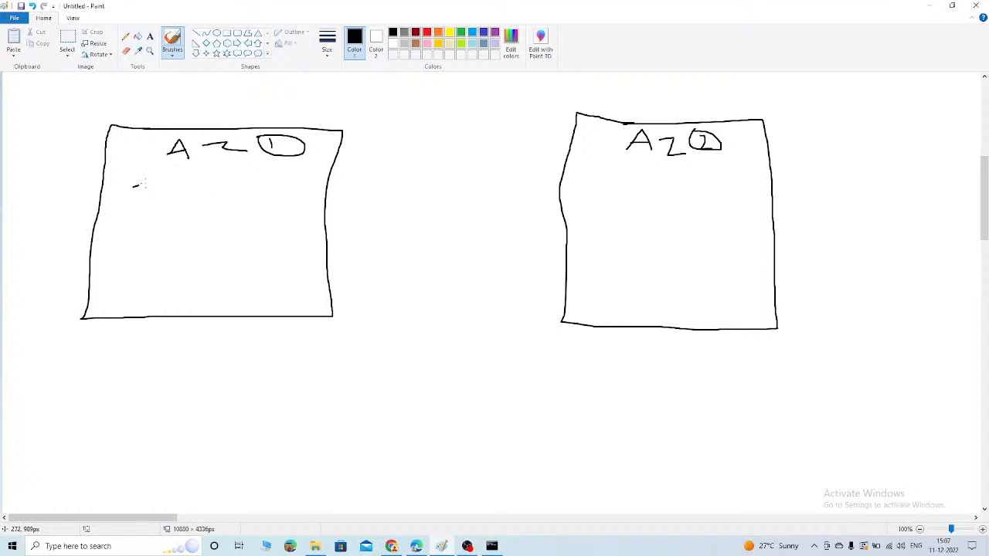
Sketch two small chip-like instance boxes with short stub lines on their sides inside AZ 1
mouse_move(144, 184)
left_mouse_down()
mouse_move(158, 202)
mouse_move(141, 186)
left_mouse_up()
mouse_move(213, 182)
left_mouse_down()
mouse_move(250, 180)
mouse_move(241, 202)
mouse_move(203, 193)
mouse_move(207, 178)
left_mouse_up()
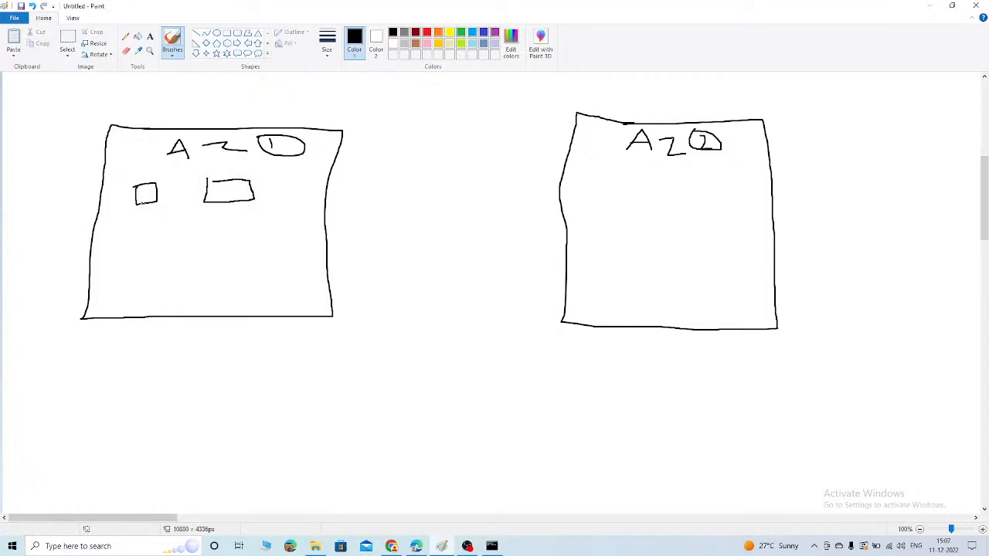
left_click_drag(146, 204, 146, 211)
mouse_move(150, 204)
left_mouse_down()
mouse_move(130, 197)
mouse_move(147, 195)
mouse_move(157, 159)
left_mouse_up()
left_click_drag(202, 190, 178, 191)
left_click_drag(189, 194, 224, 213)
mouse_move(235, 179)
left_mouse_down()
mouse_move(251, 165)
mouse_move(278, 197)
left_mouse_up()
Sketch one chip-like instance box with short stub lines on its sides inside AZ 2
mouse_move(600, 183)
left_mouse_down()
mouse_move(618, 217)
mouse_move(627, 189)
left_mouse_up()
mouse_move(627, 186)
left_mouse_down()
mouse_move(597, 187)
mouse_move(582, 206)
mouse_move(613, 210)
left_mouse_up()
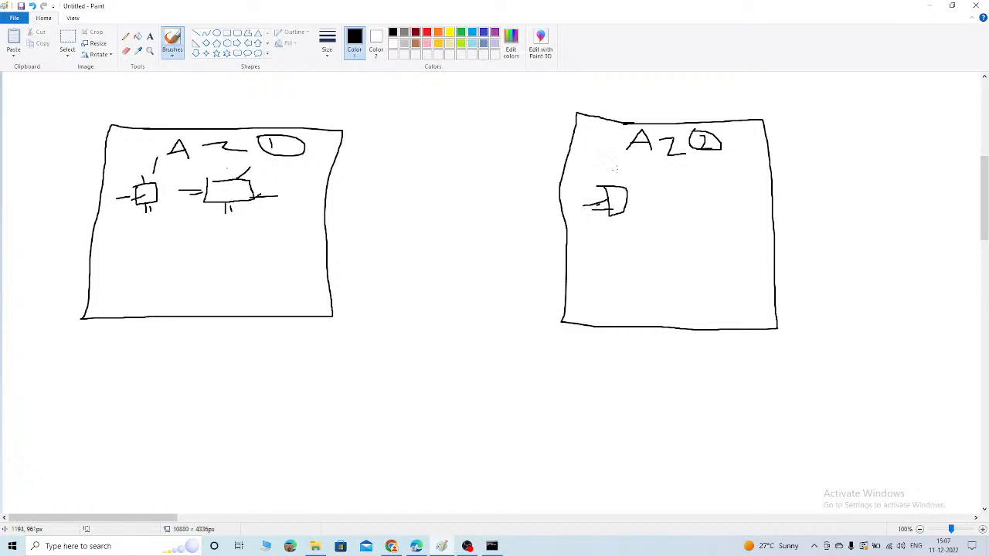
mouse_move(614, 169)
left_mouse_down()
mouse_move(640, 202)
mouse_move(610, 235)
mouse_move(618, 240)
left_mouse_up()
Draw three volume boxes in AZ 1 and two in AZ 2, linking all but AZ 2's second one to the instances above
mouse_move(120, 261)
left_mouse_down()
mouse_move(120, 283)
mouse_move(146, 264)
mouse_move(118, 261)
mouse_move(180, 280)
mouse_move(184, 253)
mouse_move(267, 275)
mouse_move(229, 256)
left_mouse_up()
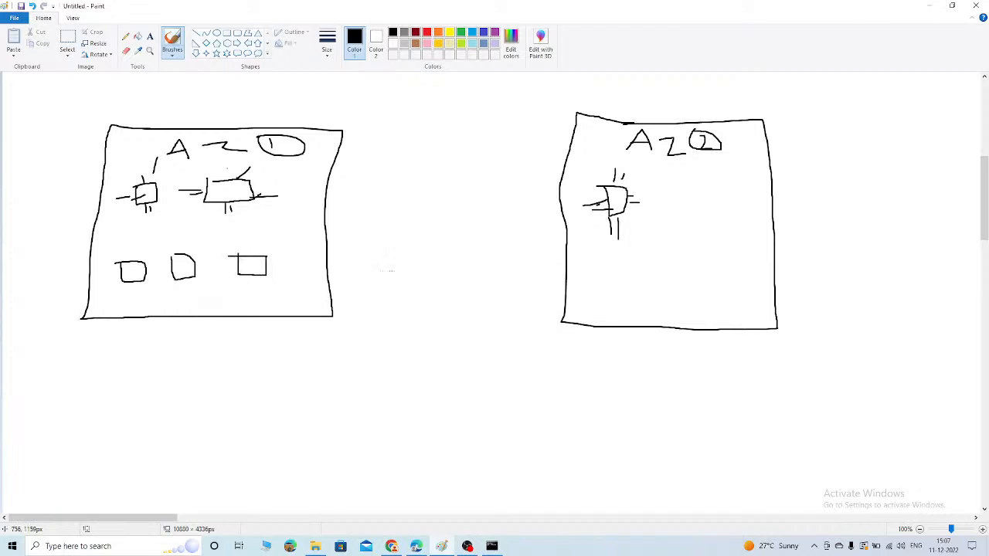
mouse_move(616, 277)
left_mouse_down()
mouse_move(718, 298)
mouse_move(670, 279)
left_mouse_up()
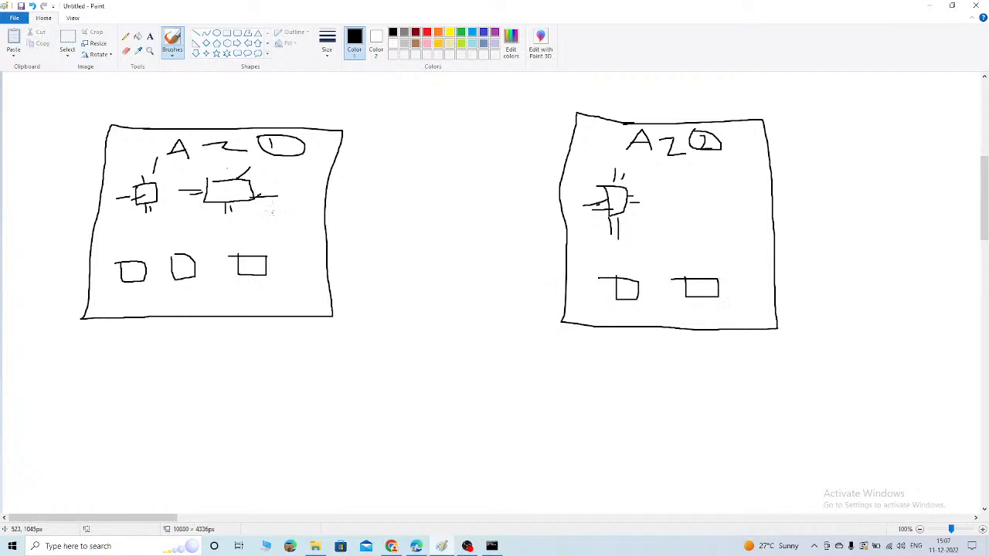
left_click_drag(149, 199, 139, 264)
left_click_drag(190, 243, 176, 256)
left_click_drag(255, 253, 223, 203)
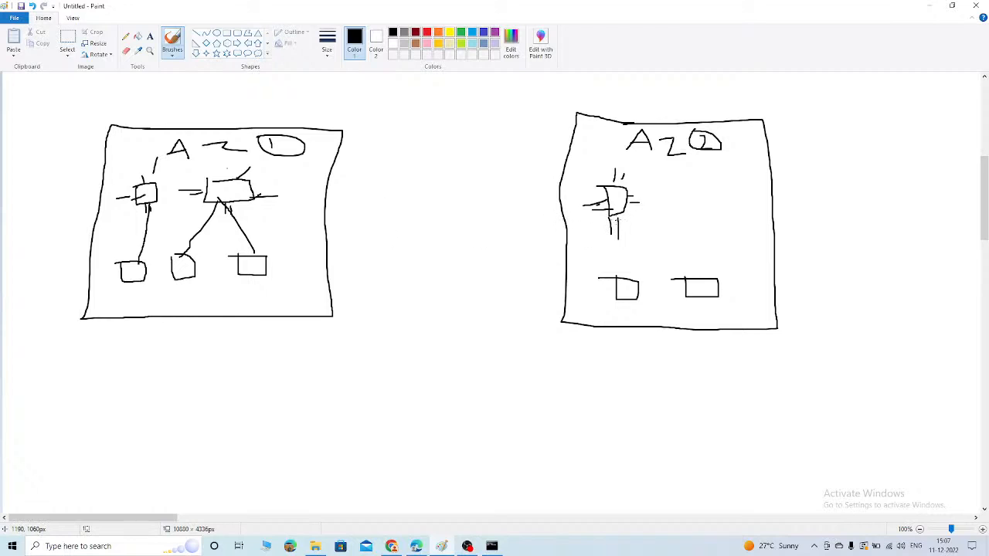
left_click_drag(617, 224, 632, 277)
Circle the unconnected volume box in AZ 2 and draw a vertical line down from it
mouse_move(735, 274)
left_mouse_down()
mouse_move(683, 267)
mouse_move(674, 300)
mouse_move(748, 295)
mouse_move(735, 273)
left_mouse_up()
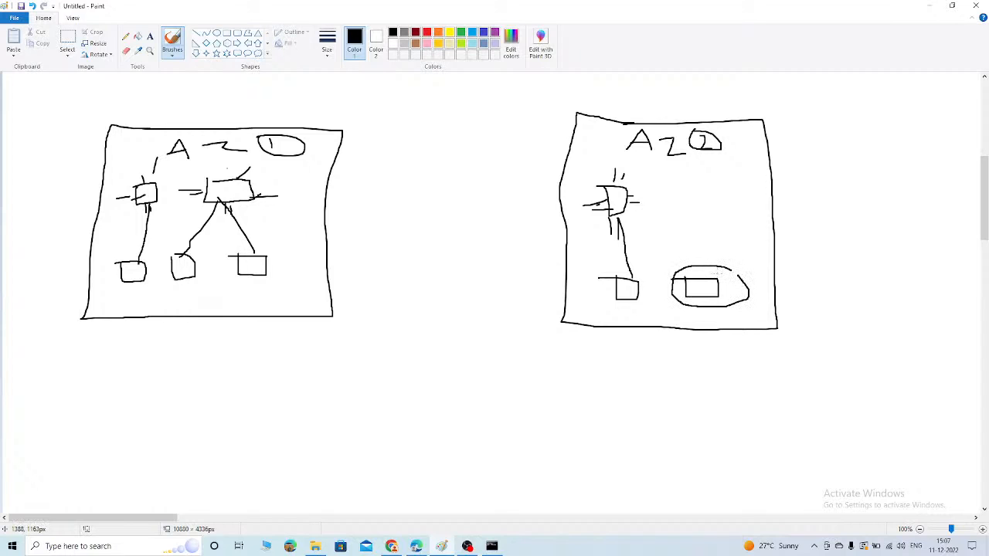
left_click_drag(720, 307, 719, 355)
Handwrite "AZ" and a short note beside it in the empty area beneath the two zone boxes
left_click_drag(985, 217, 987, 243)
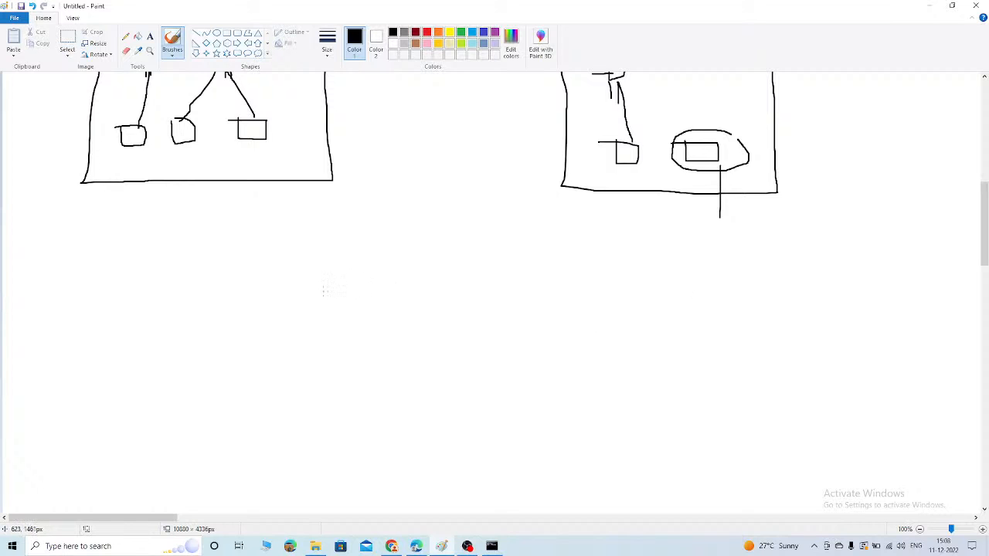
mouse_move(271, 308)
left_mouse_down()
mouse_move(345, 262)
mouse_move(315, 299)
mouse_move(370, 290)
left_mouse_up()
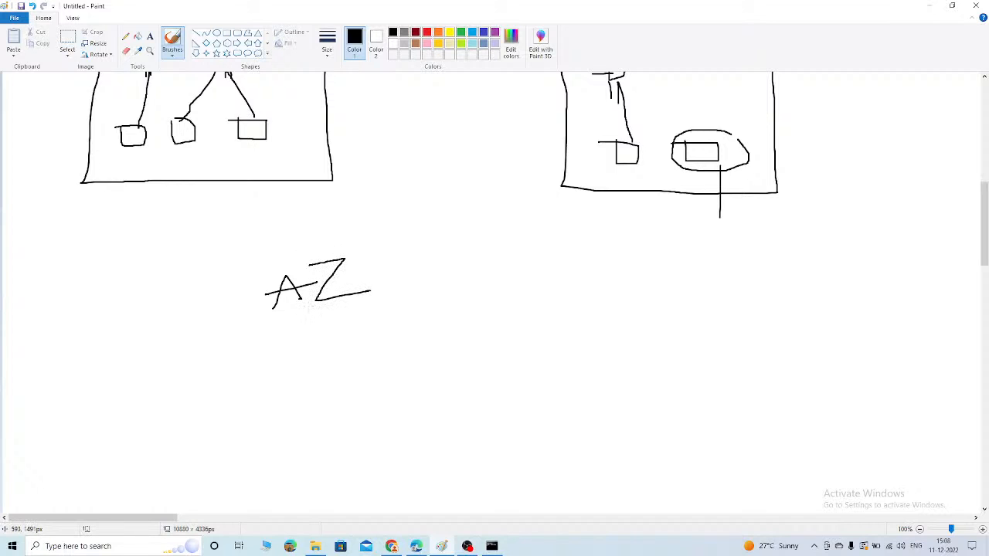
mouse_move(450, 282)
left_mouse_down()
mouse_move(462, 270)
mouse_move(485, 274)
mouse_move(493, 289)
mouse_move(522, 292)
mouse_move(513, 298)
mouse_move(565, 327)
mouse_move(544, 300)
mouse_move(572, 299)
left_mouse_up()
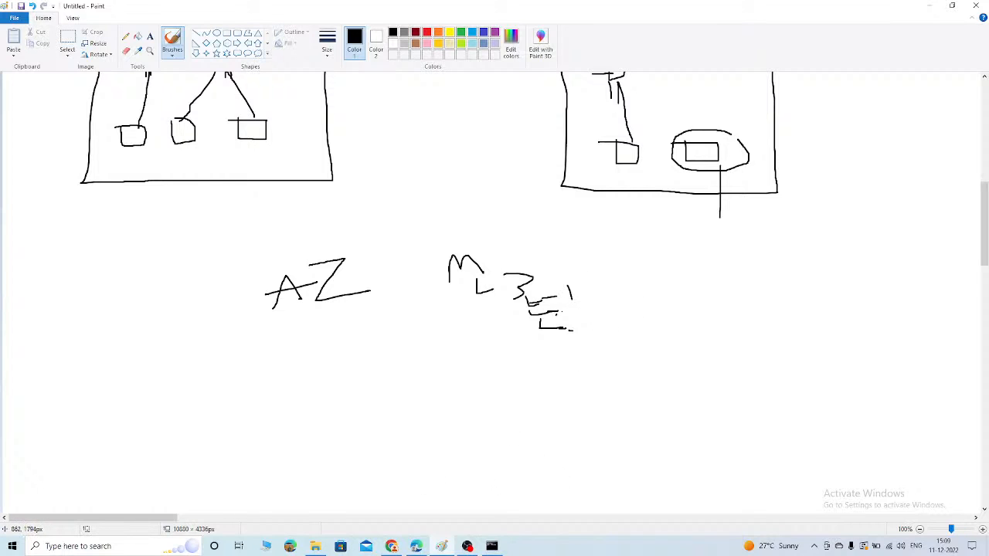
Switch to the AWS EC2 console in Chrome and view the Elastic Block Store volumes list
left_click(392, 547)
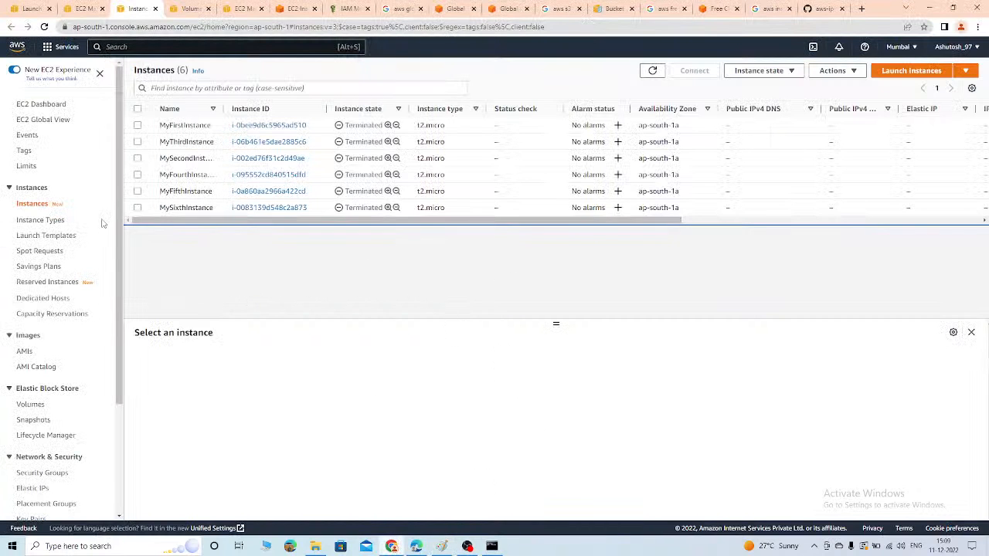
left_click_drag(114, 207, 114, 301)
scroll(112, 302, "up", 3)
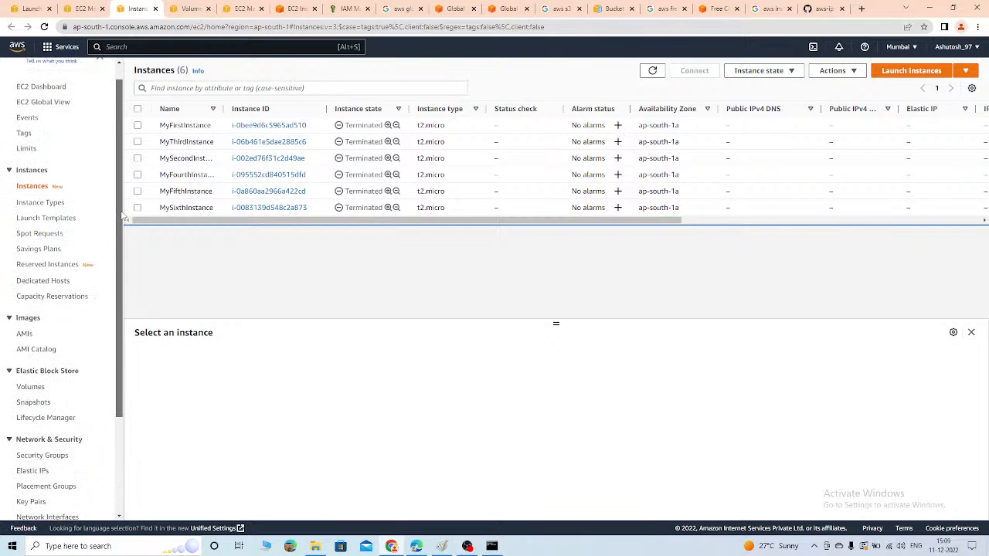
scroll(105, 323, "down", 3)
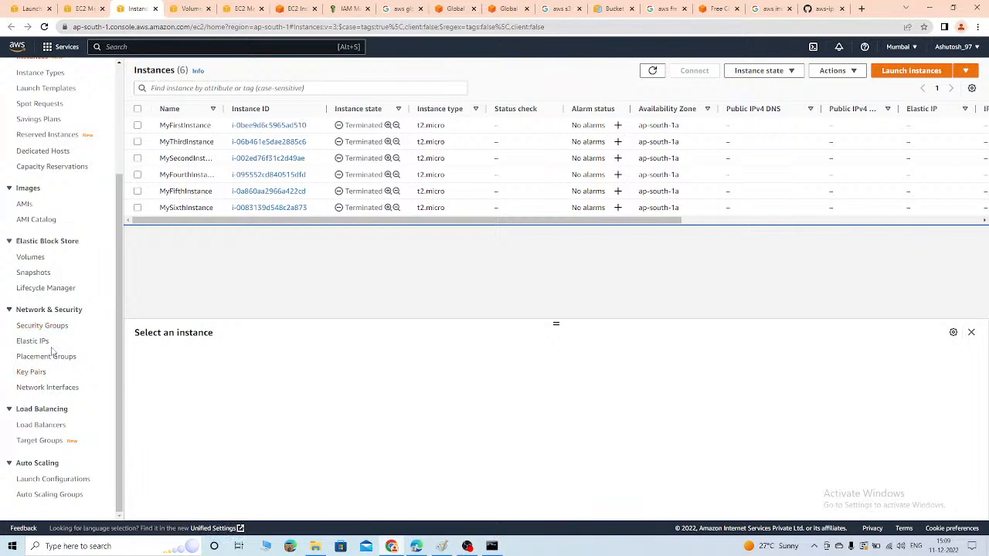
left_click(30, 257)
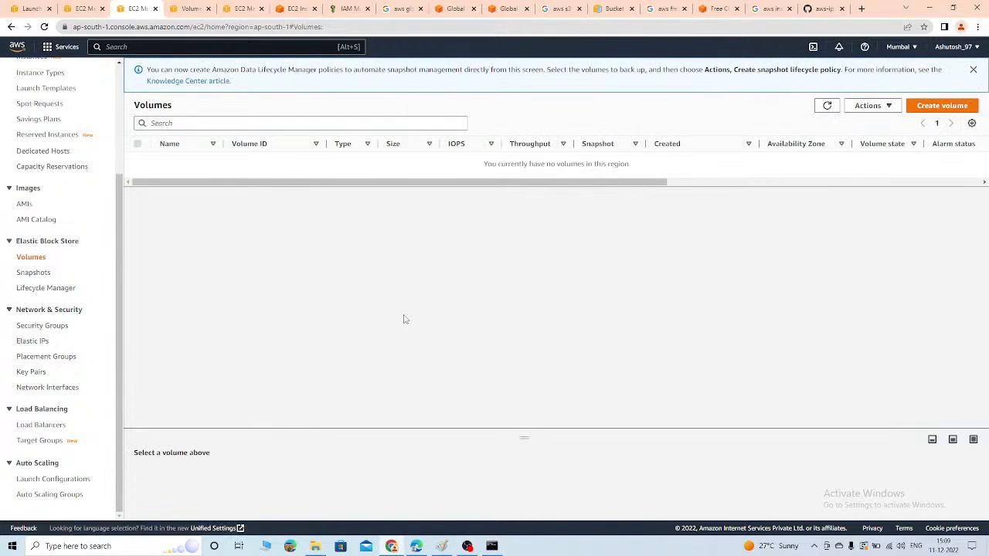
left_click_drag(520, 183, 268, 207)
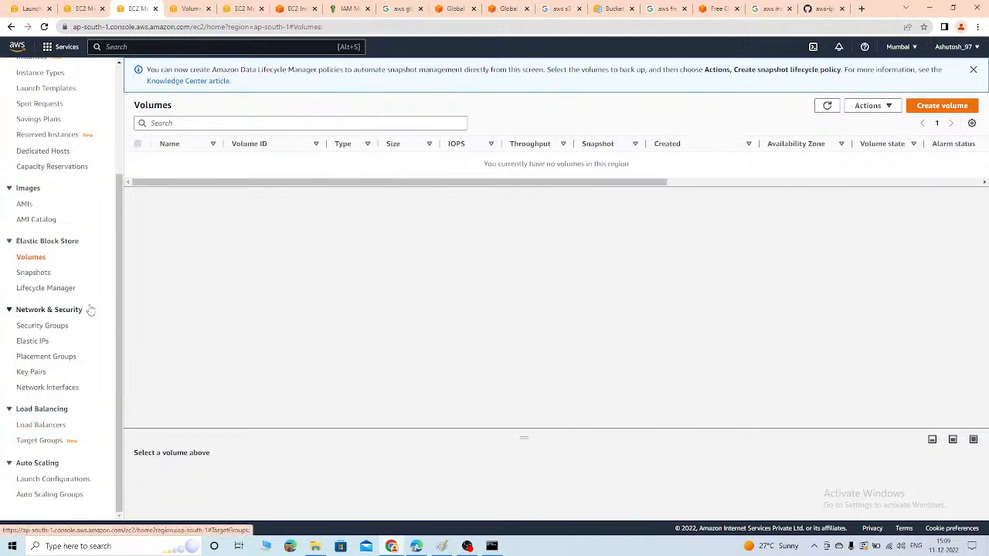
Return to the EC2 Instances list
scroll(89, 179, "up", 3)
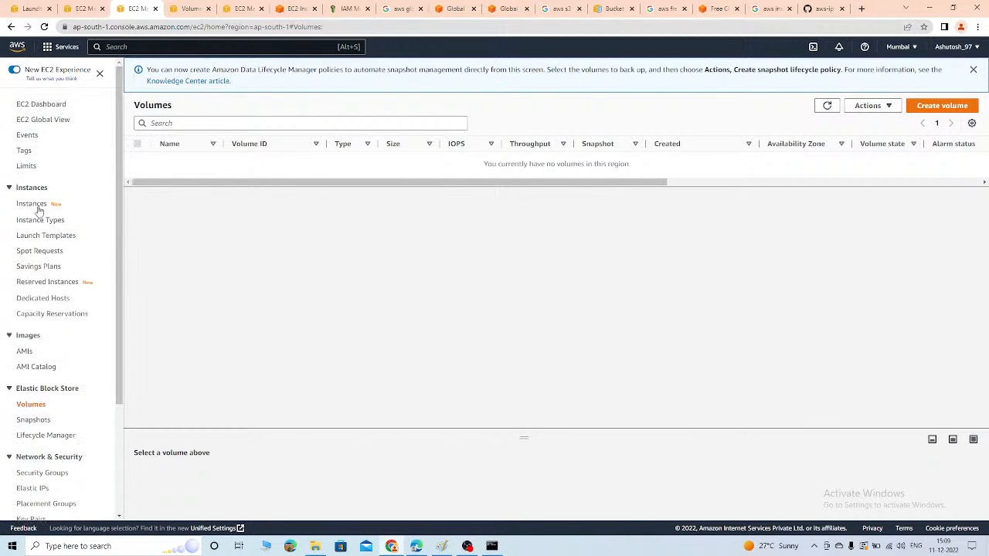
left_click(39, 205)
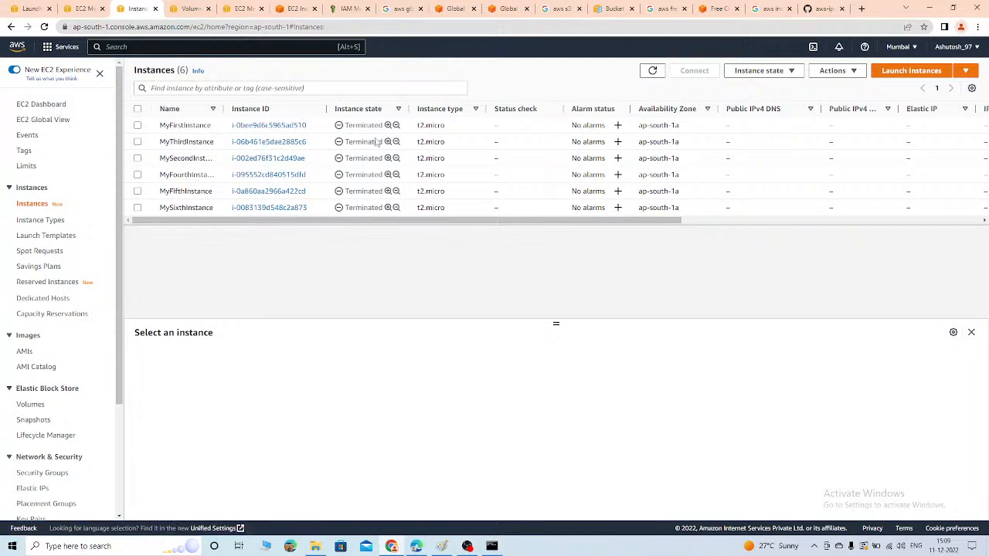
Start launching a new EC2 instance and name it MySeventhInstance
left_click(910, 70)
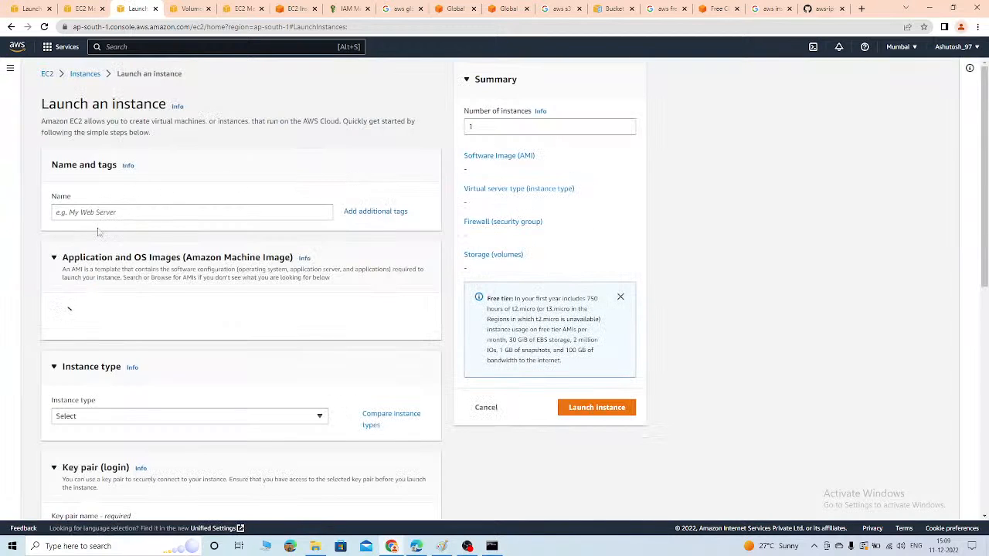
left_click(111, 210)
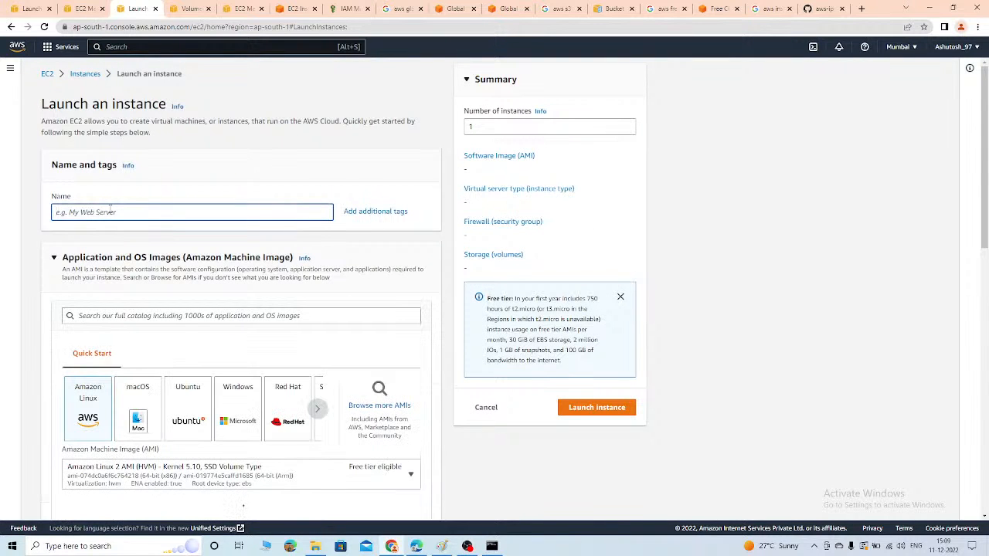
type("MyS")
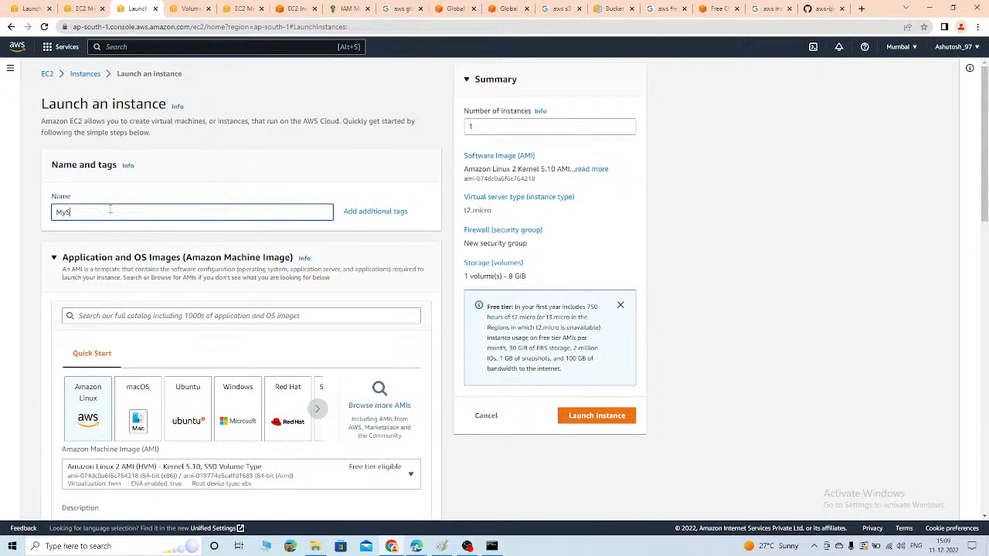
type("eventhInstance")
Edit the network settings and choose subnet-75a79d1d in the ap-south-1a availability zone
scroll(239, 289, "down", 2)
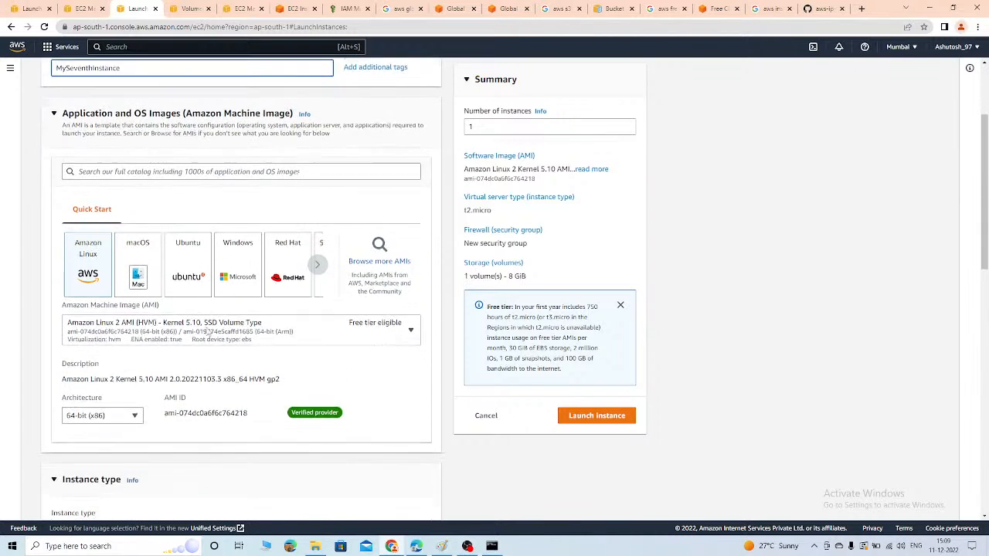
scroll(178, 333, "down", 5)
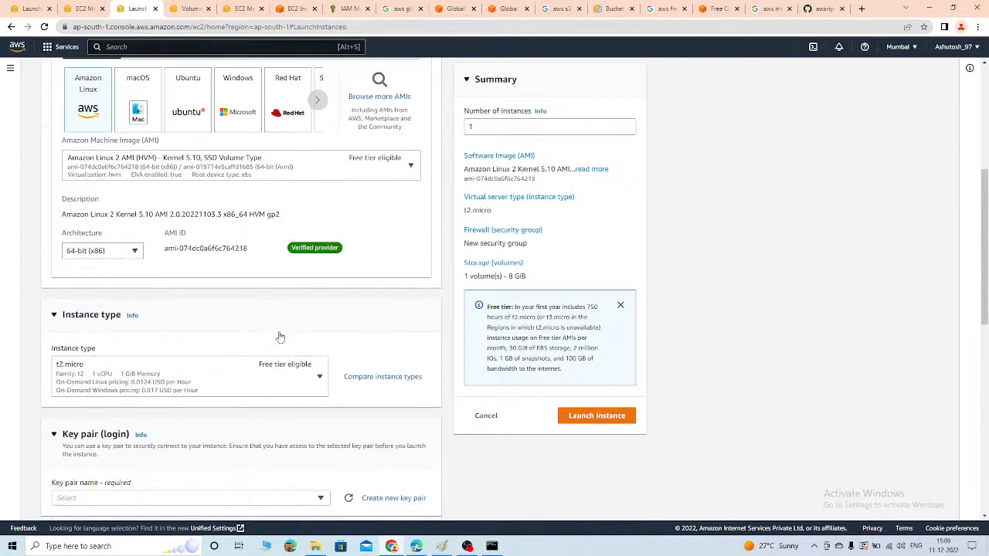
scroll(148, 333, "down", 2)
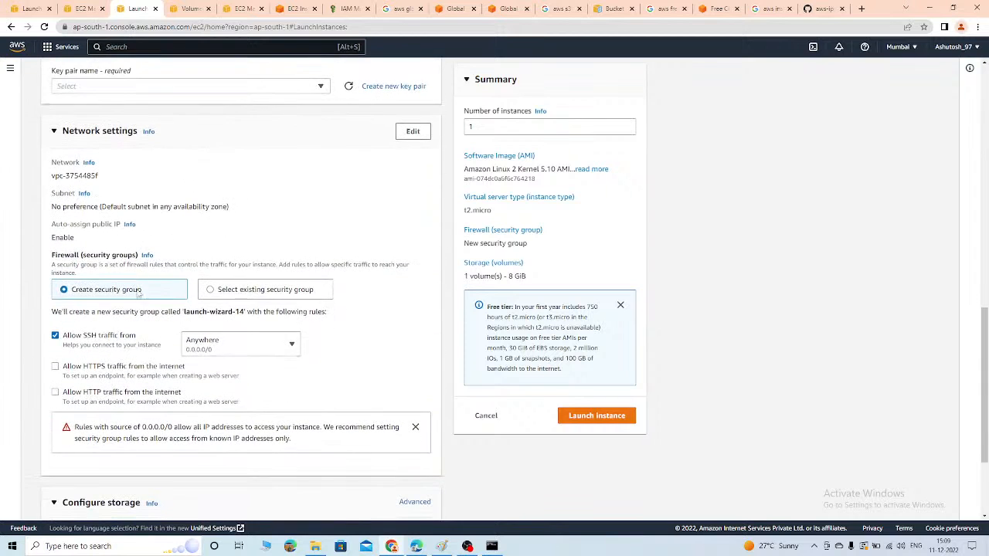
left_click(415, 131)
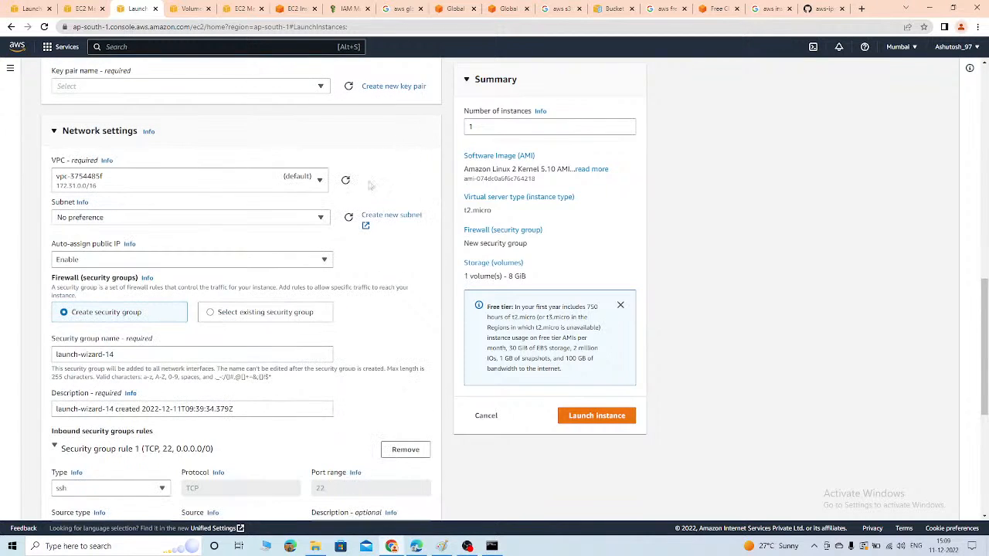
left_click(213, 221)
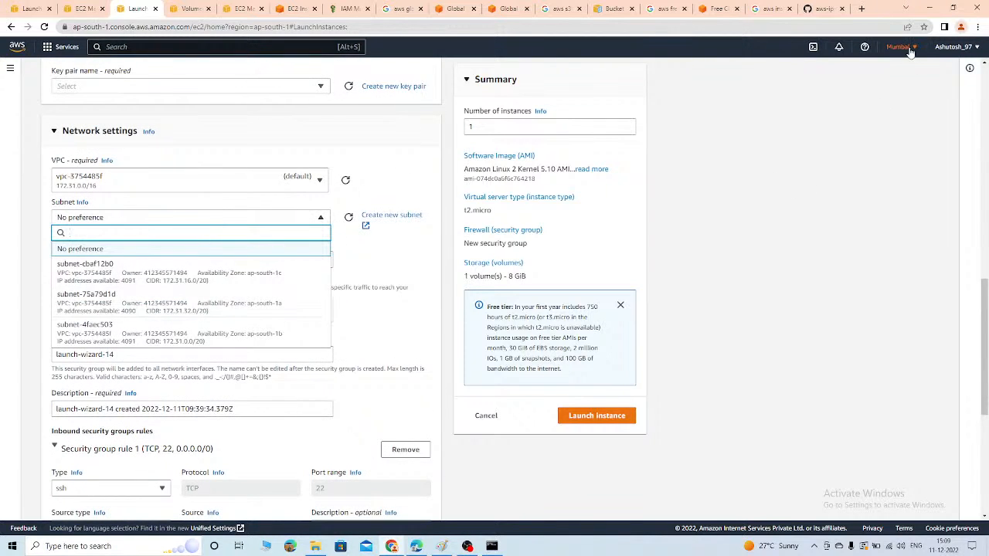
left_click(219, 303)
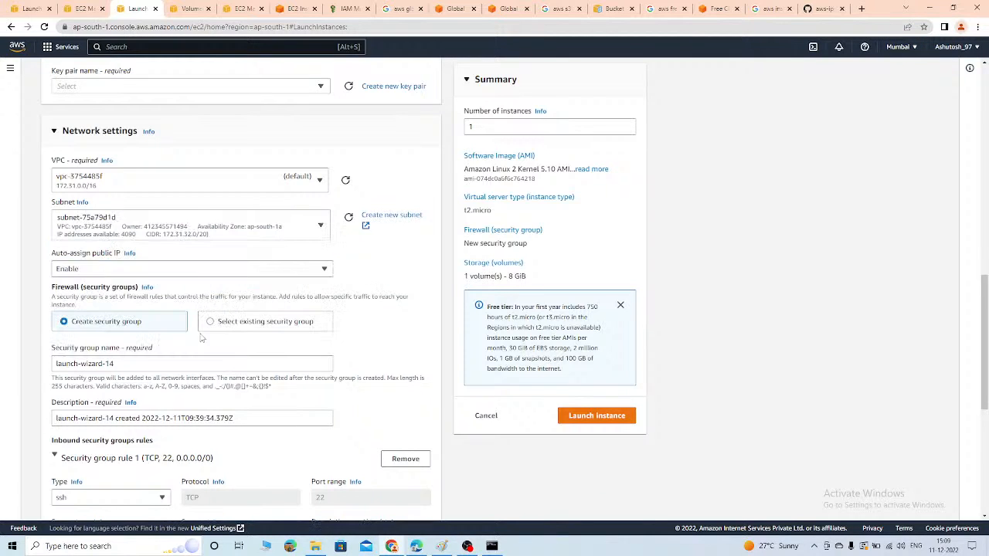
Set the firewall to use the existing security group Instance-sg
left_click(270, 322)
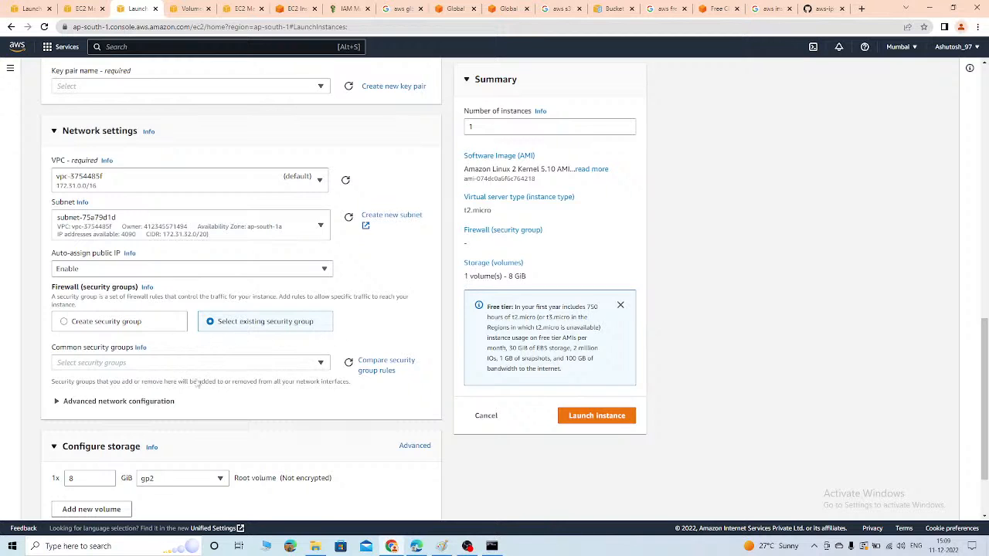
left_click(131, 327)
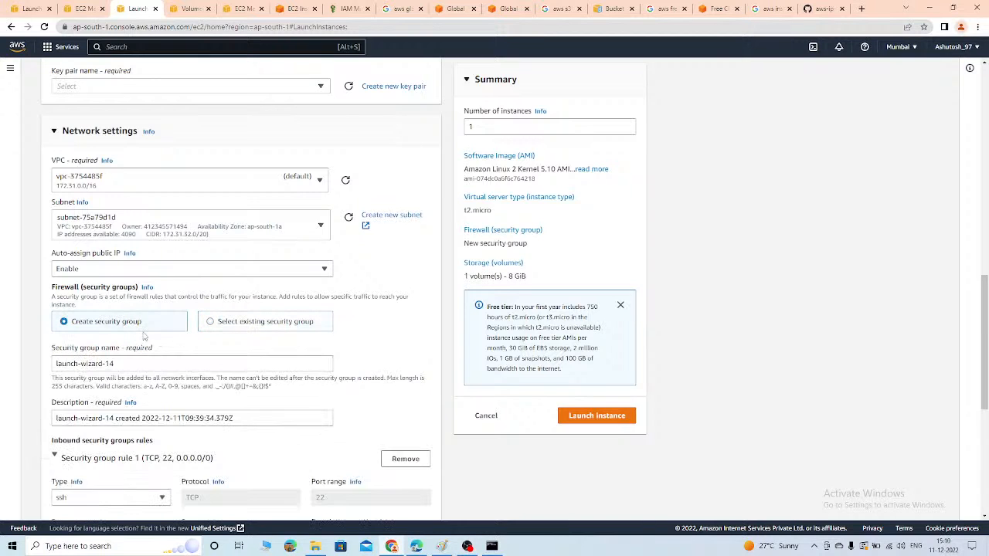
left_click(208, 322)
left_click(149, 363)
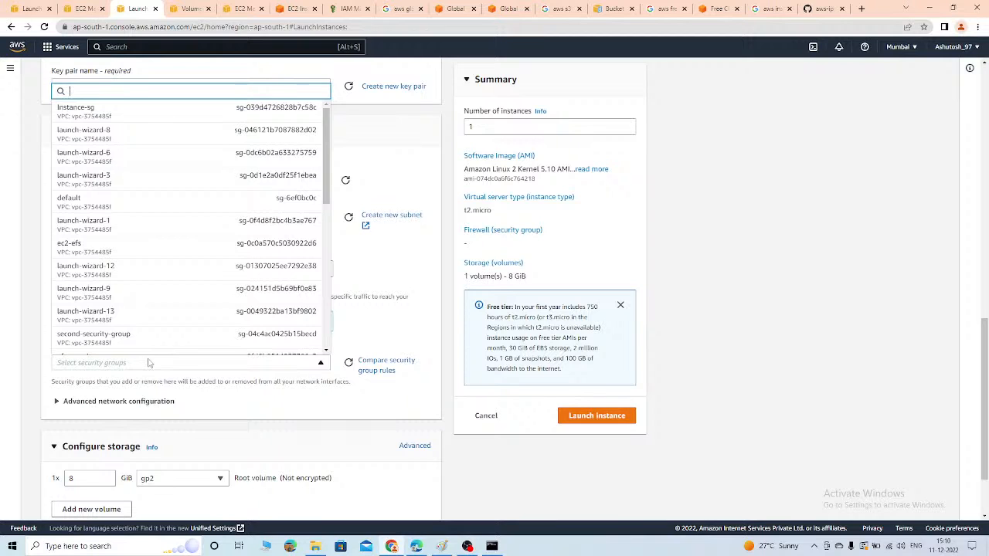
type("instane")
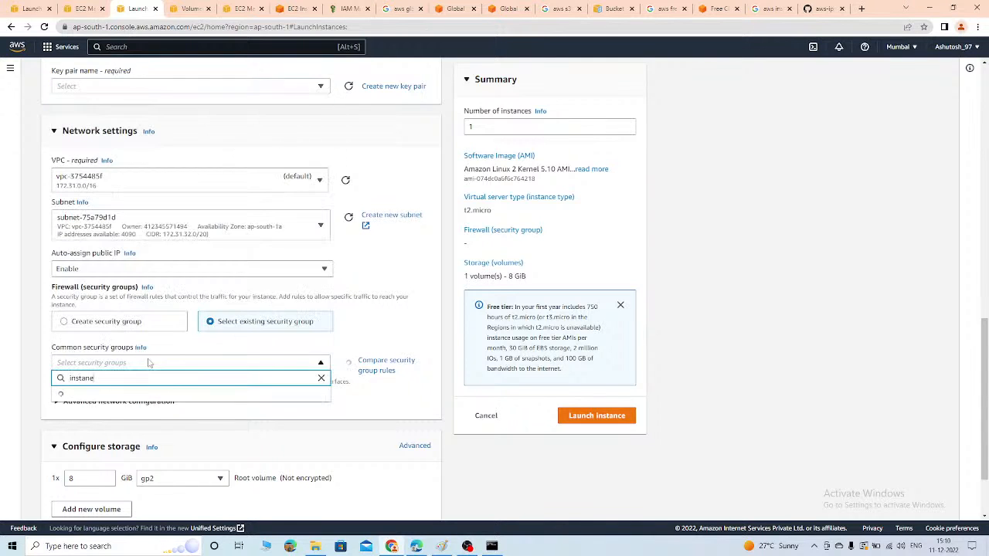
key("BackSpace")
key("BackSpace")
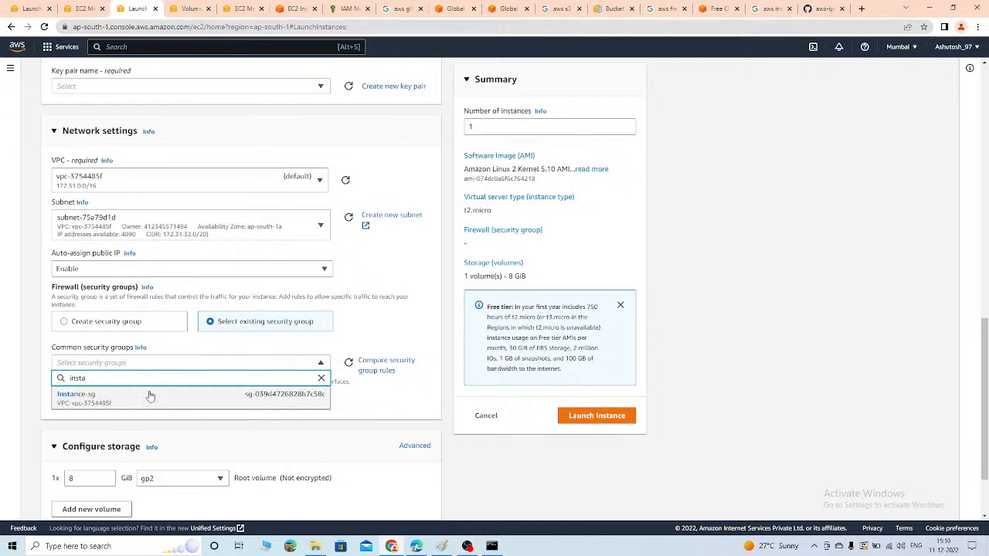
left_click(190, 394)
Show the advanced storage settings and expand the details of Volume 1 (AMI Root)
scroll(274, 408, "up", 2)
scroll(274, 408, "down", 3)
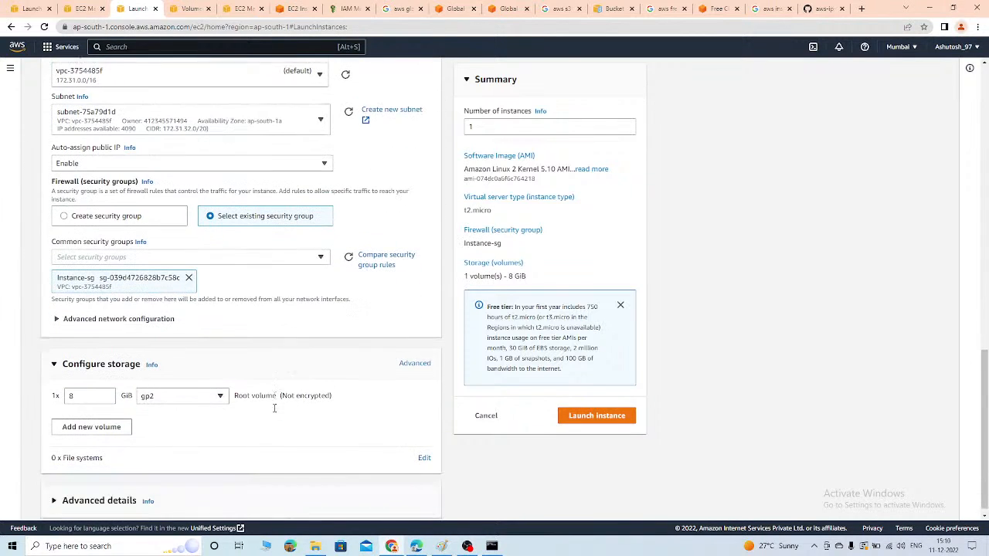
scroll(216, 337, "up", 1)
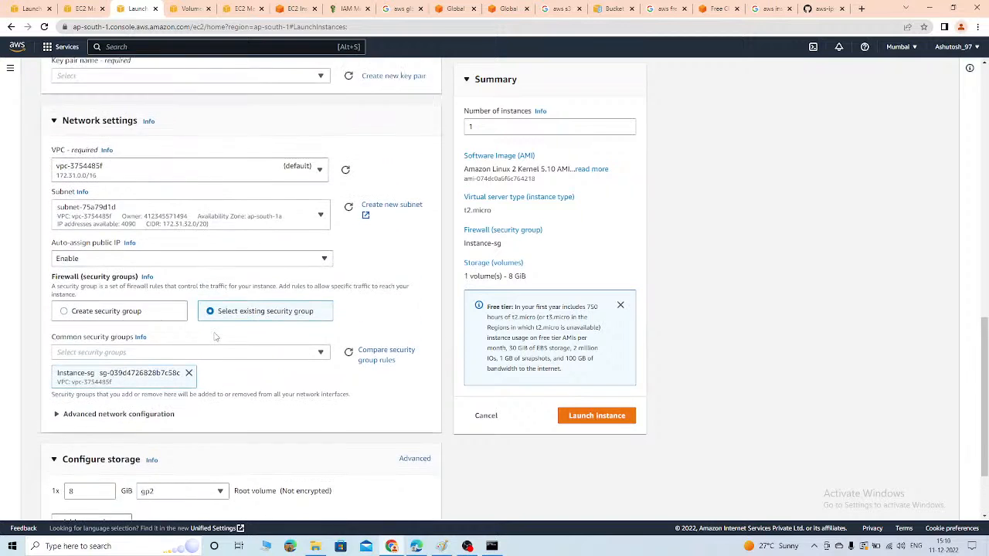
scroll(216, 336, "down", 1)
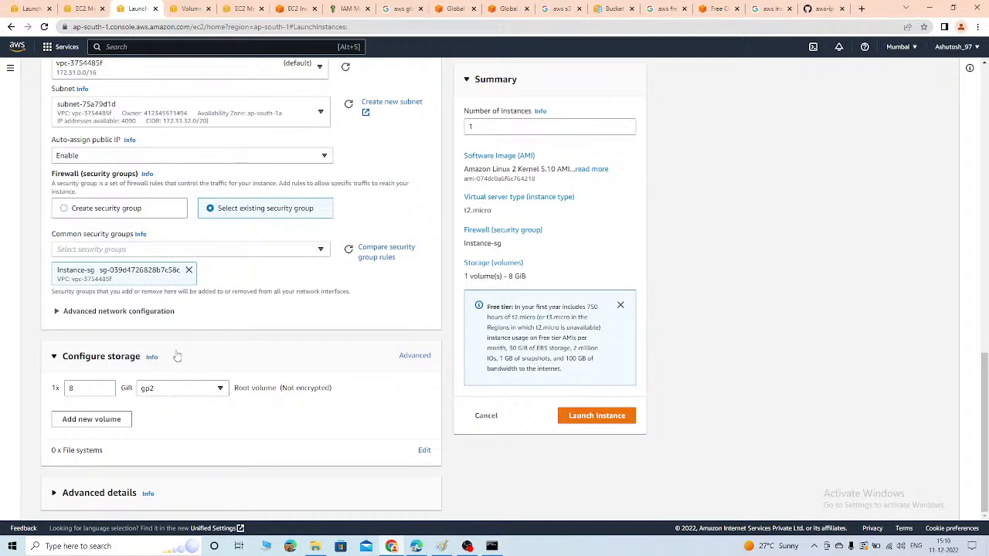
left_click(415, 356)
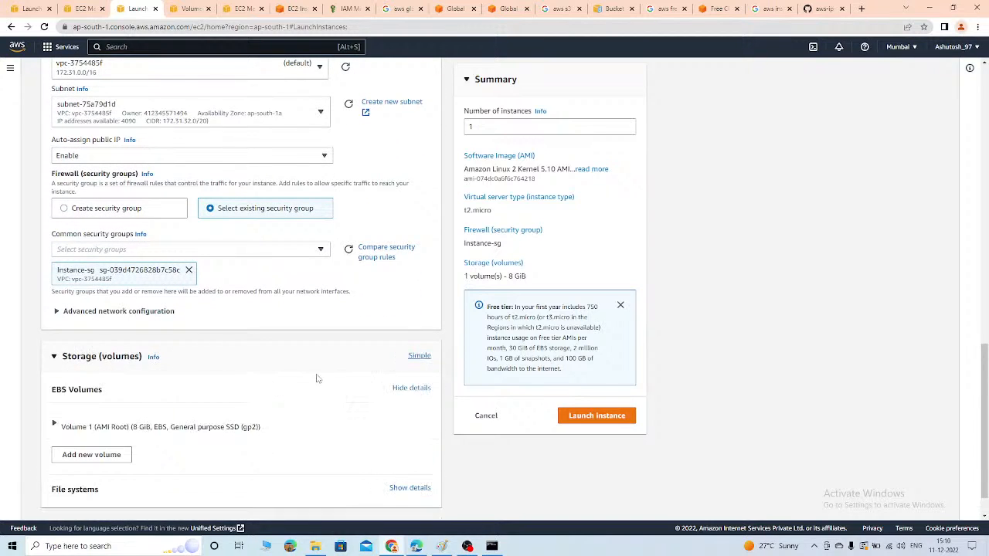
scroll(309, 398, "down", 1)
left_click(114, 385)
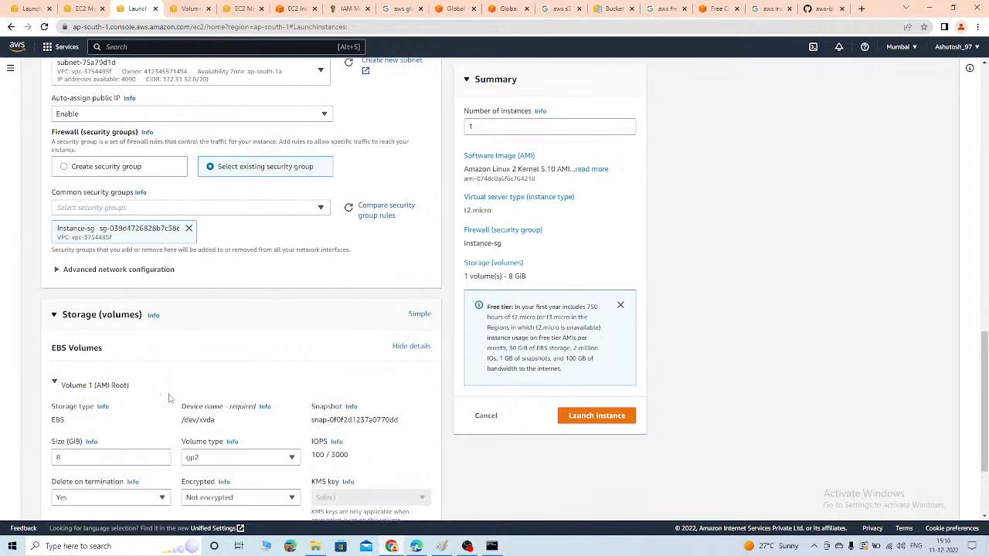
scroll(170, 397, "down", 2)
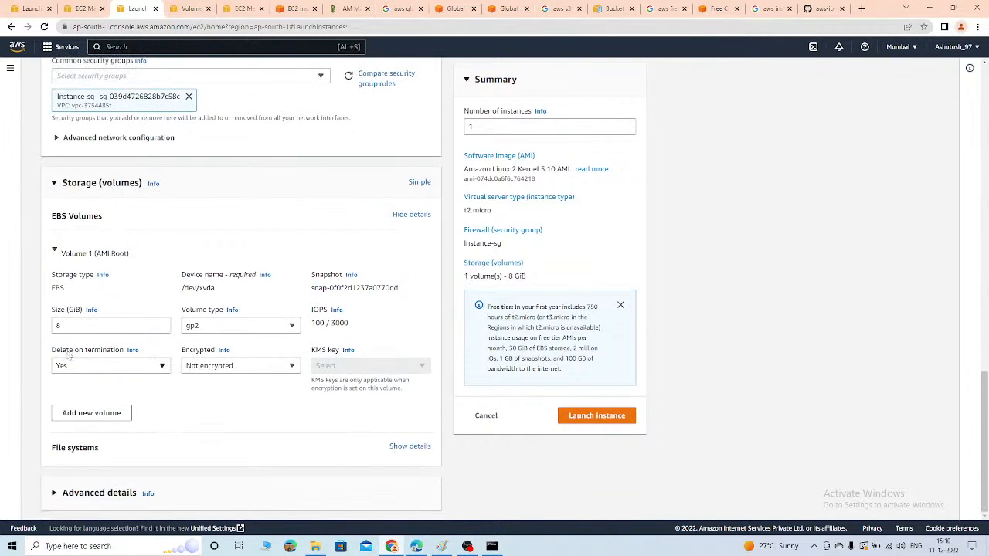
Examine the Delete on termination choices for the root volume, keeping it set to Yes
mouse_move(66, 351)
left_mouse_down()
mouse_move(100, 353)
mouse_move(68, 360)
left_mouse_up()
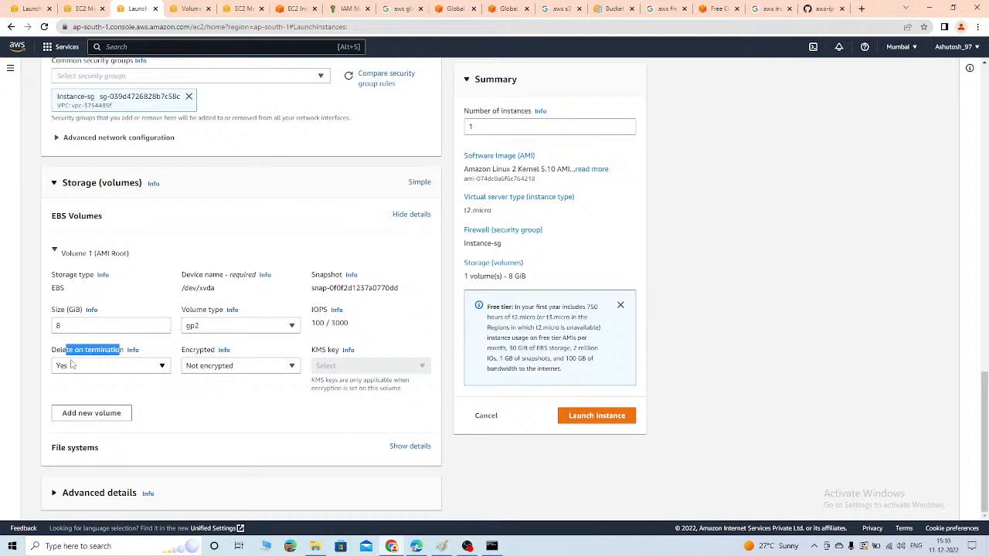
left_click(70, 366)
left_click(62, 382)
left_click(68, 349)
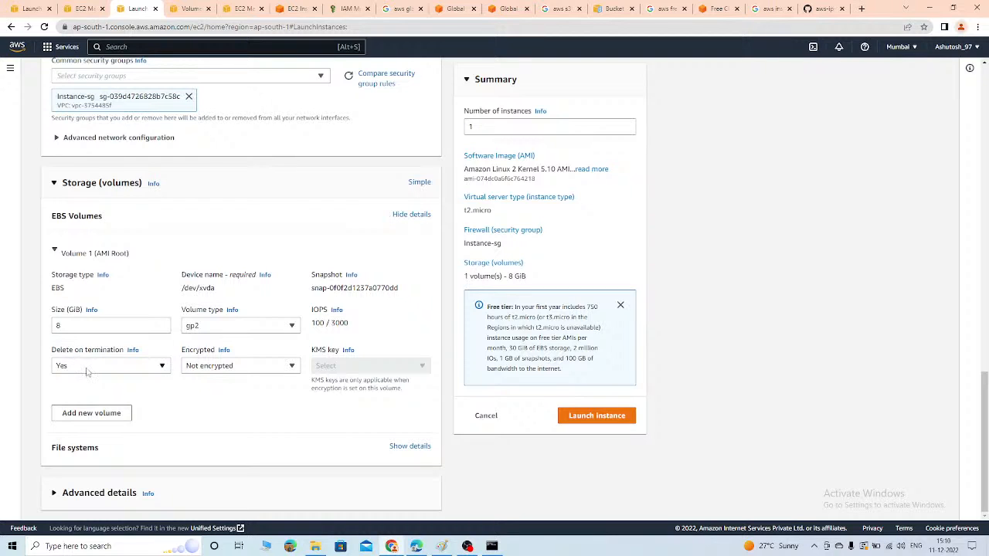
left_click(88, 371)
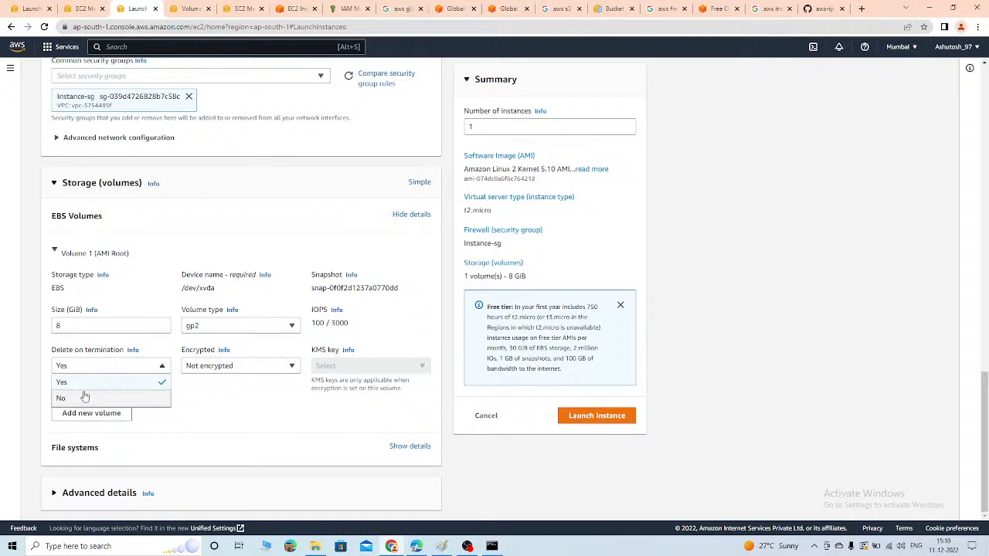
left_click(98, 349)
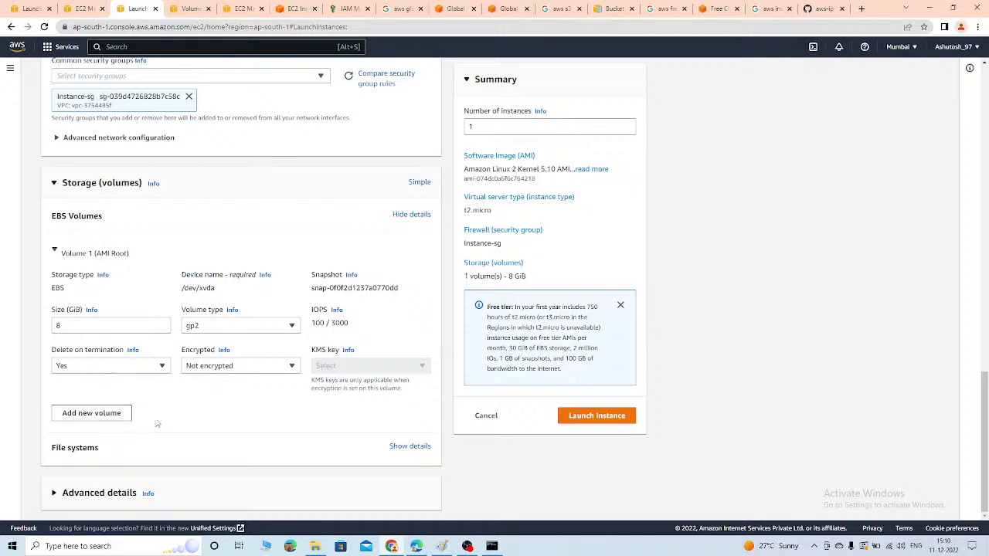
scroll(177, 421, "up", 1)
scroll(181, 427, "down", 1)
Choose the existing key pair firstinstance for login and launch the instance
left_click(593, 415)
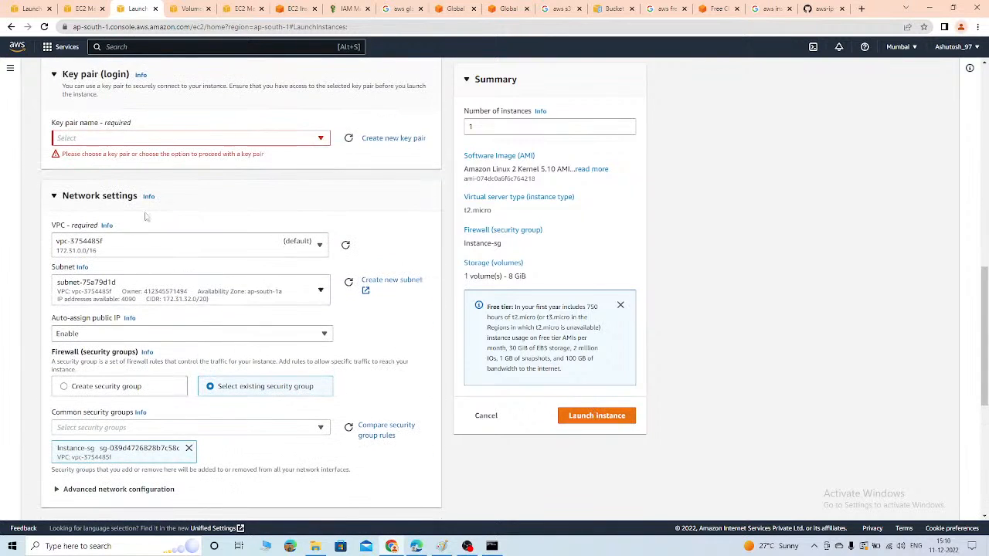
left_click(228, 139)
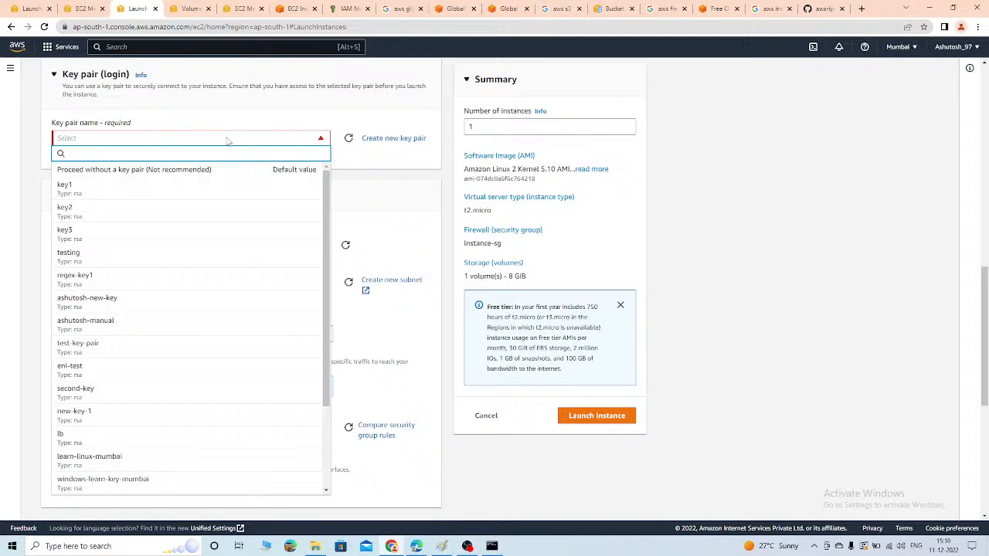
type("first")
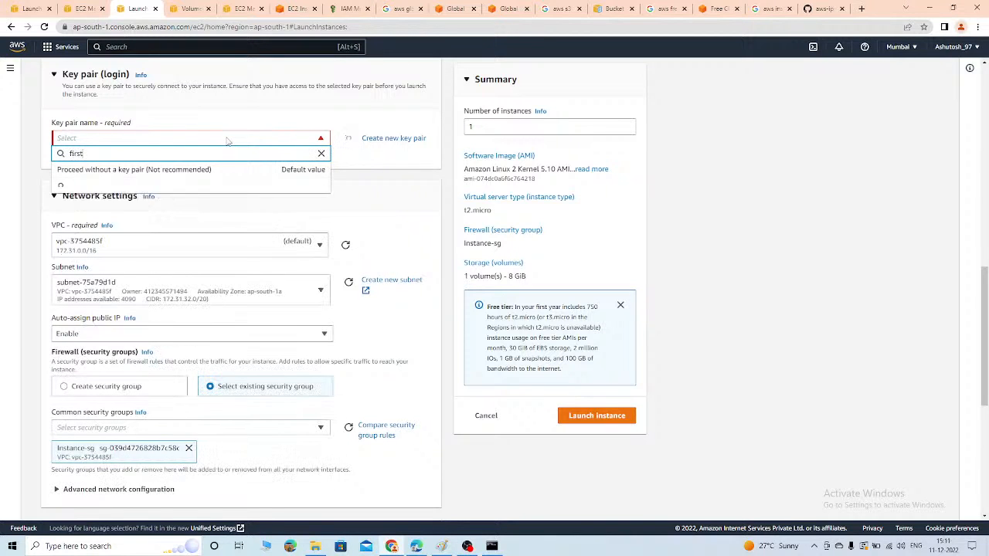
scroll(376, 332, "up", 7)
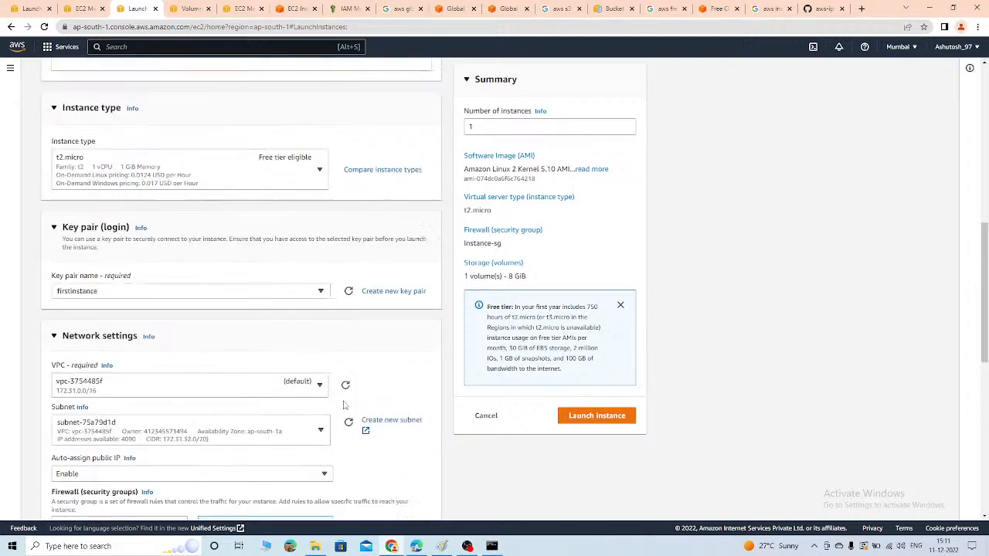
scroll(624, 415, "down", 4)
left_click(589, 413)
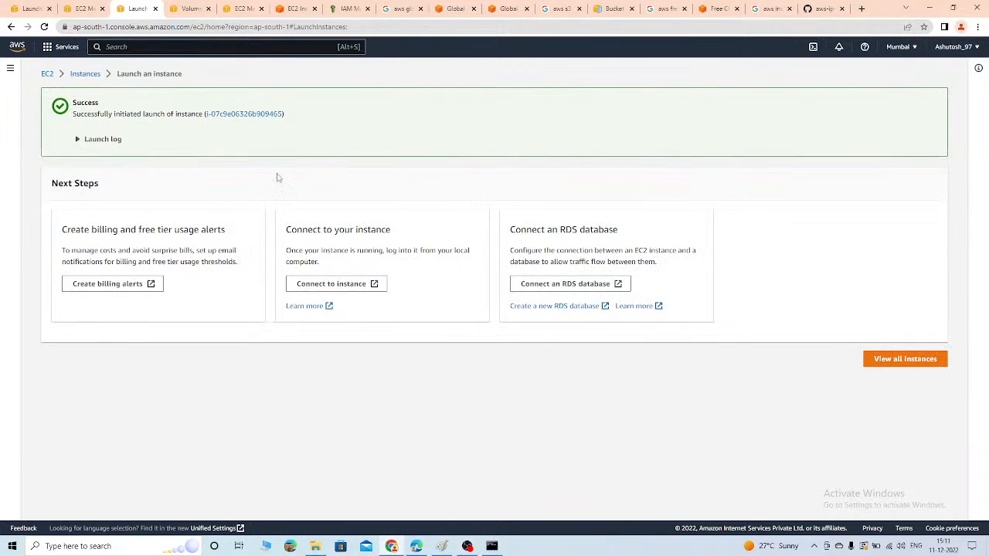
Open the newly launched instance from the launch confirmation and close the leftover launch pages in the browser
left_click(243, 114)
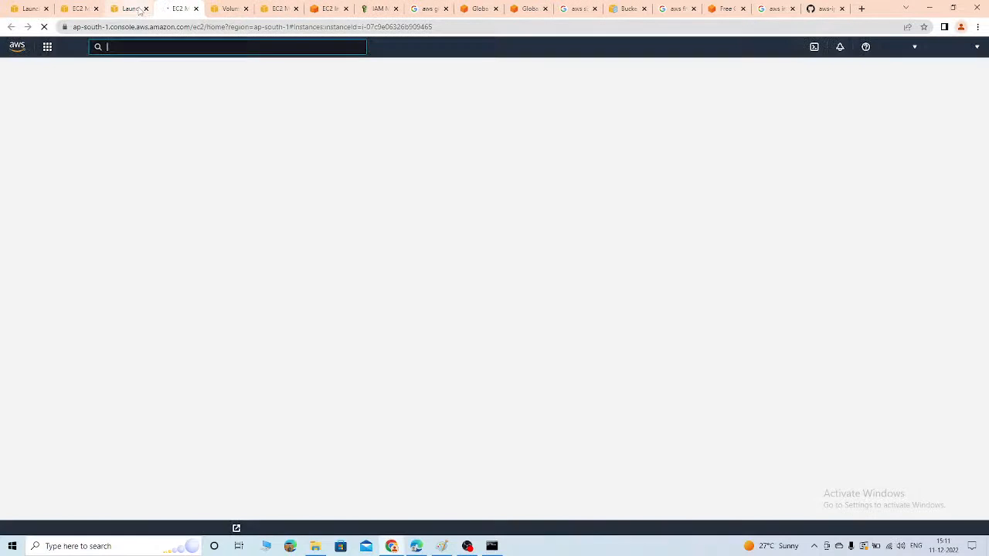
left_click(145, 9)
left_click(81, 9)
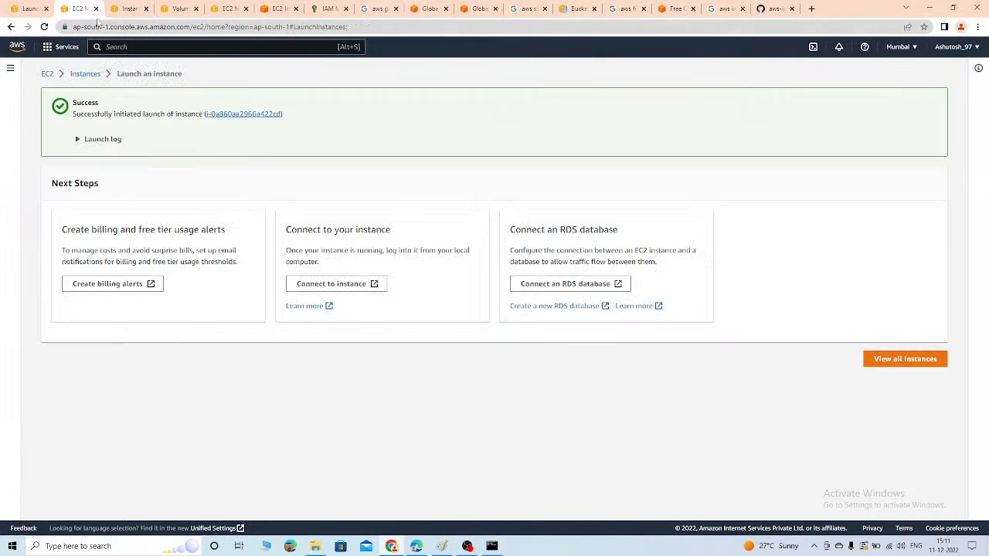
left_click(96, 9)
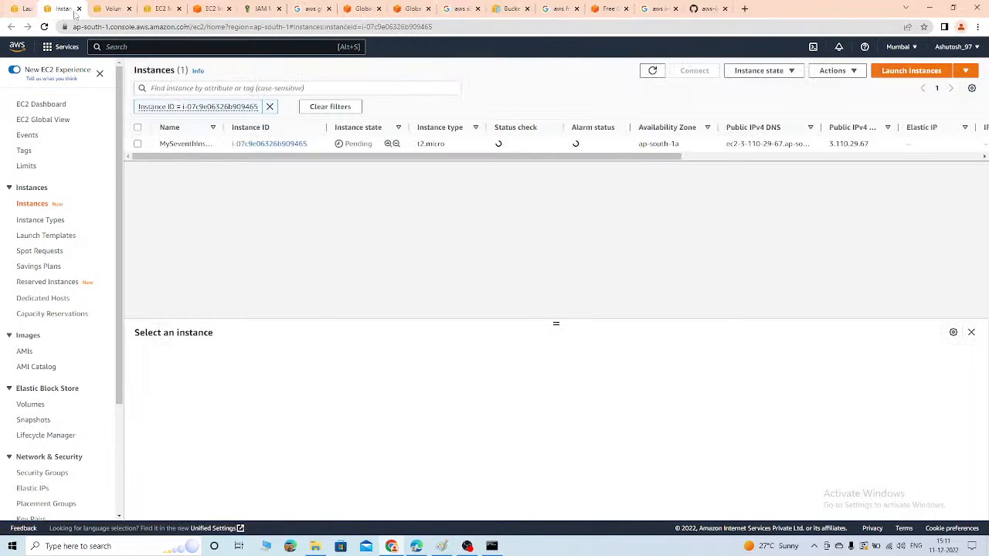
left_click(78, 9)
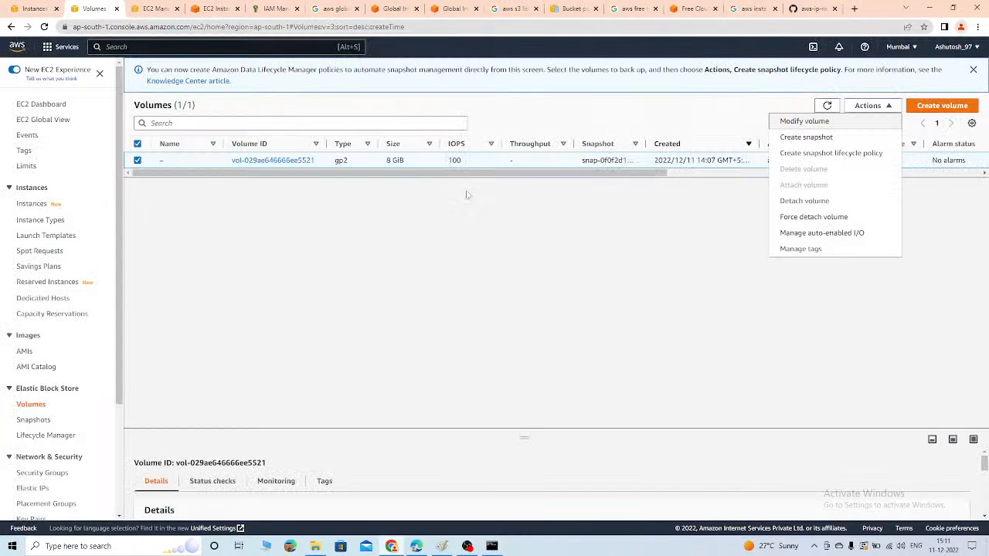
Return to the Instances list and remove the instance ID filter so all instances are listed
left_click(31, 11)
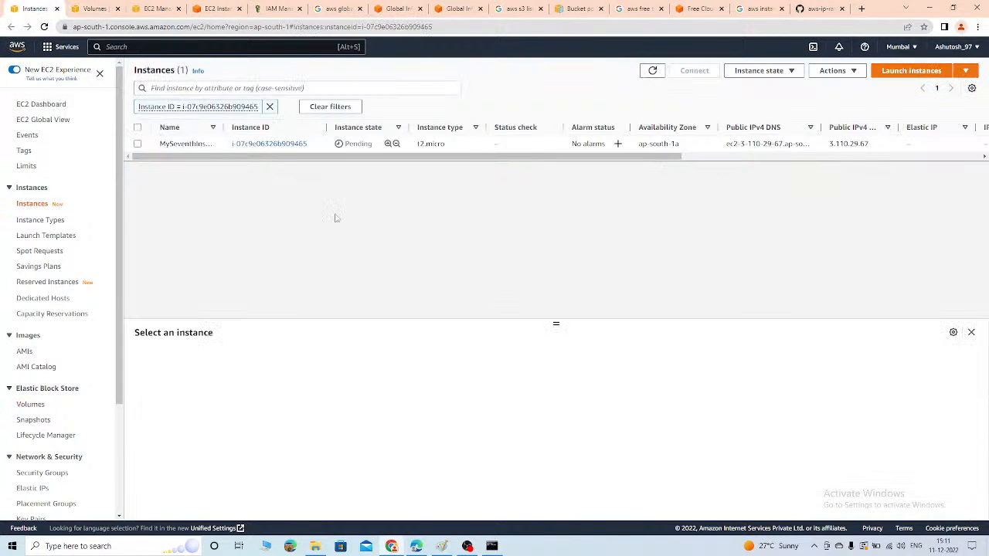
left_click(270, 106)
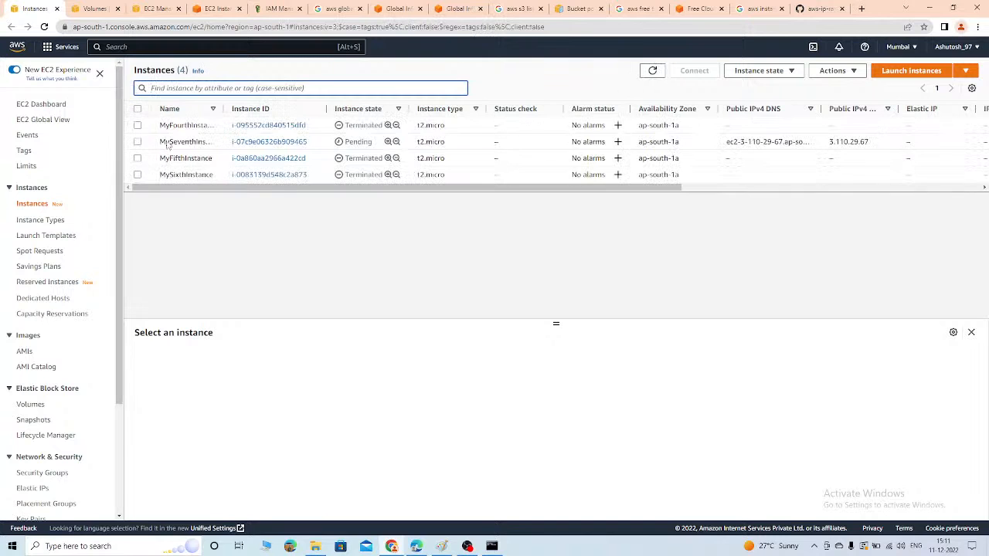
Filter the instances list to show only instances whose state equals running
left_click(190, 89)
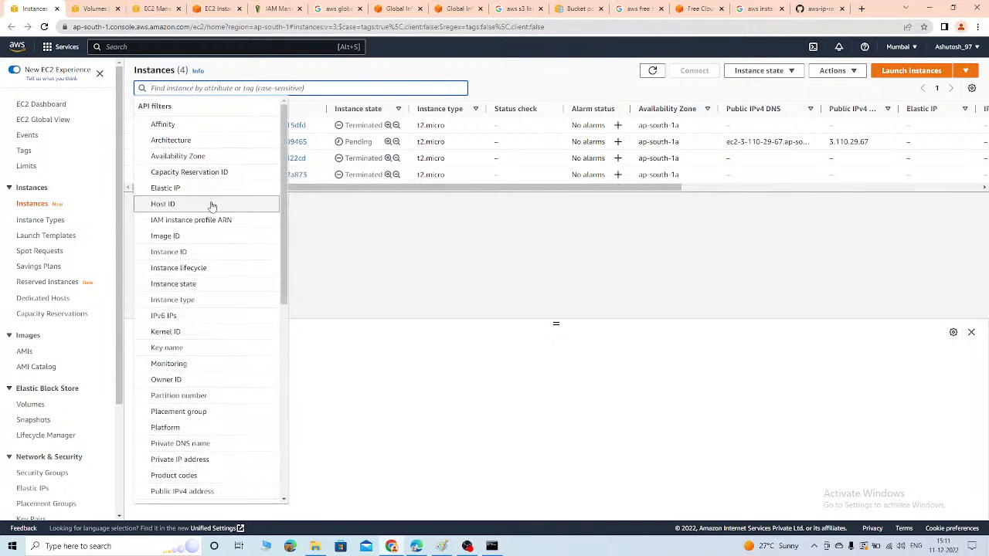
left_click(225, 289)
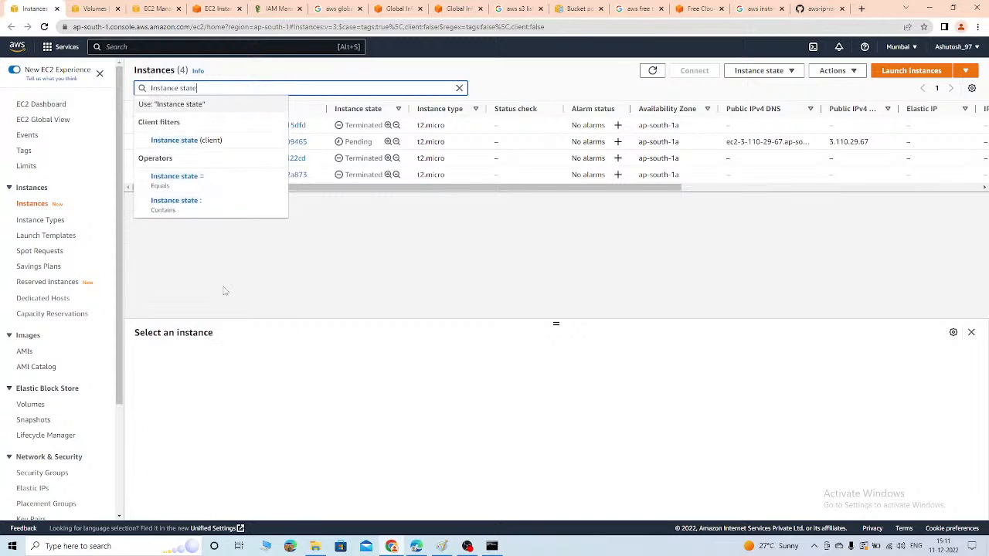
left_click(215, 186)
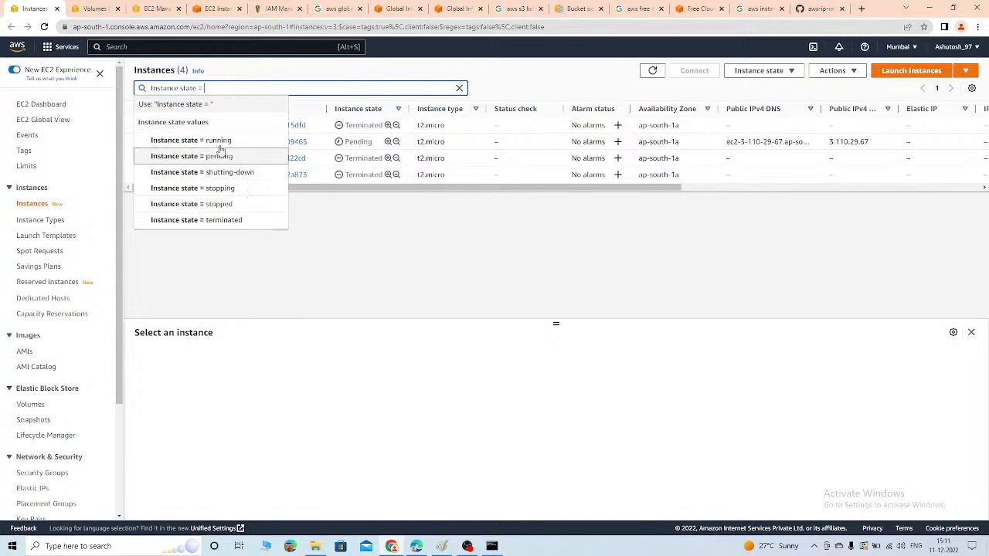
left_click(221, 142)
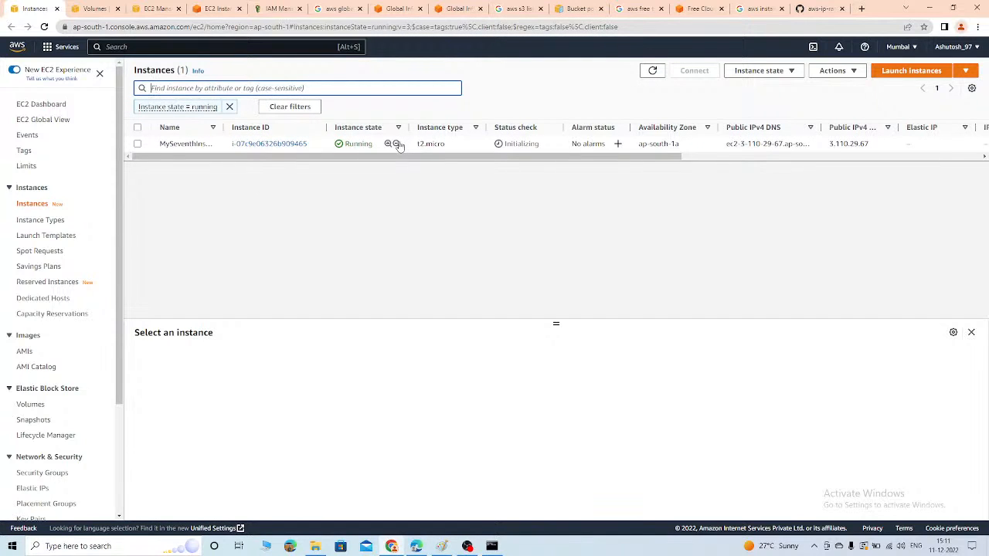
Examine MySeventhInstance's storage details, including its block device's name, size, attachment status and Delete on termination setting
left_click(137, 144)
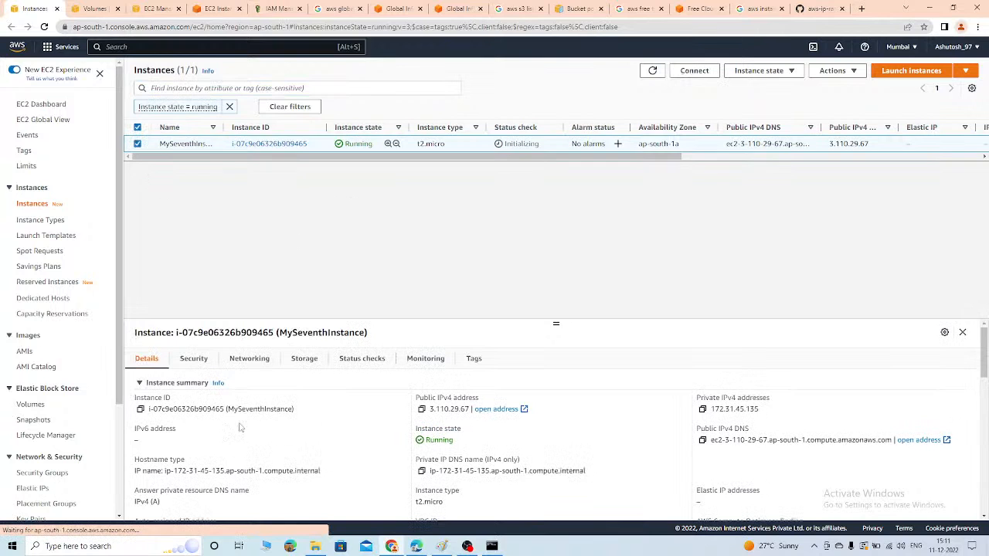
left_click(308, 358)
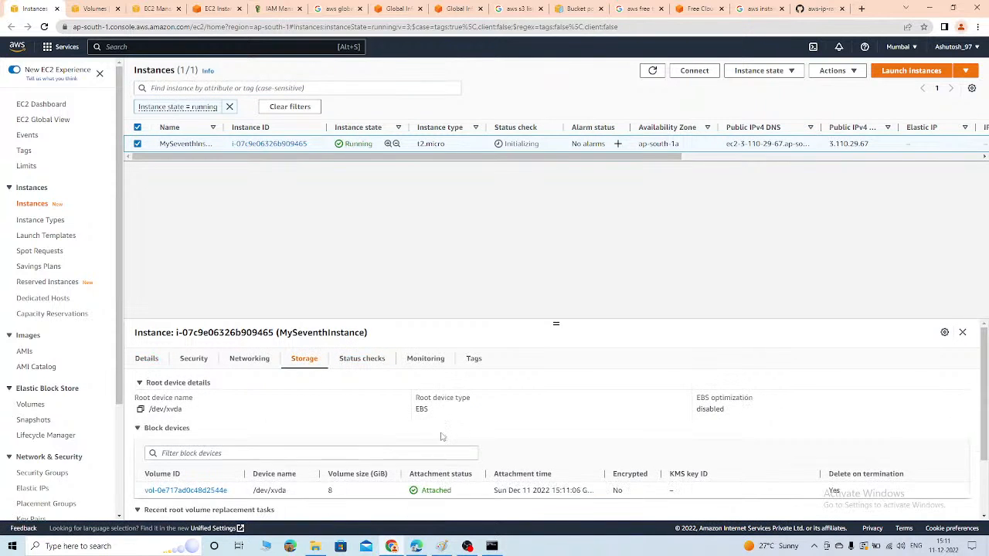
scroll(327, 494, "down", 1)
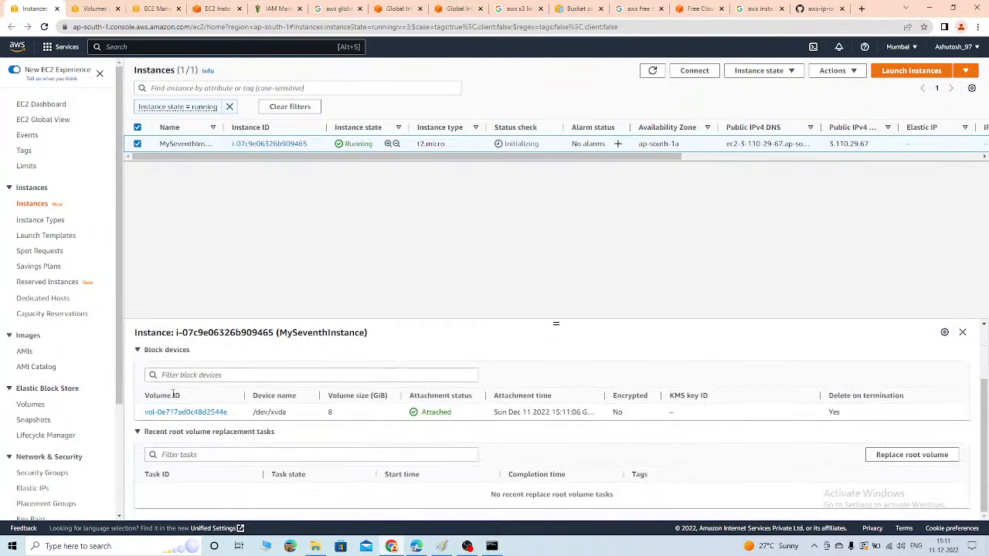
left_click_drag(255, 412, 287, 412)
left_click(327, 414)
double_click(440, 412)
double_click(833, 411)
Open MySeventhInstance's root volume in a new browser tab and check its volume state in the list
right_click(173, 412)
left_click(226, 421)
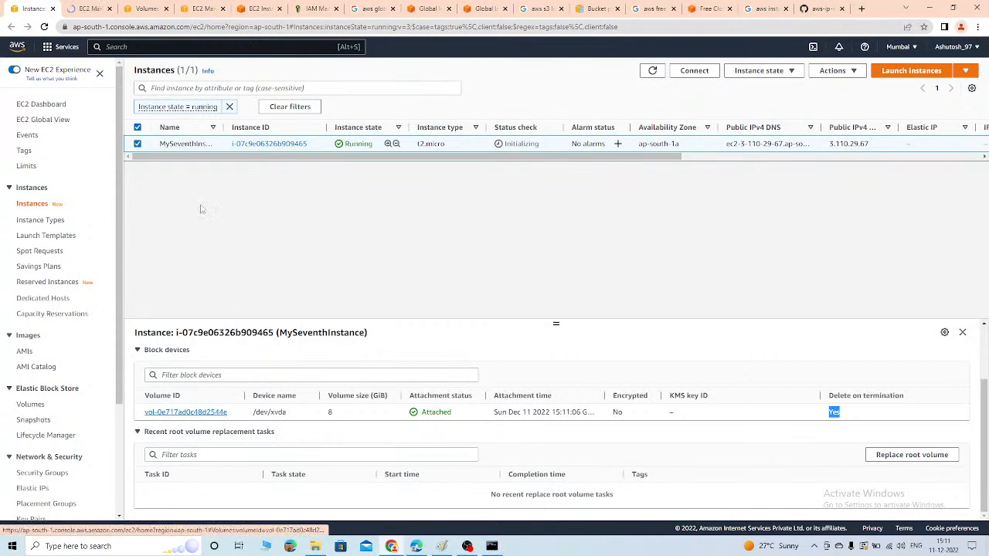
left_click(90, 11)
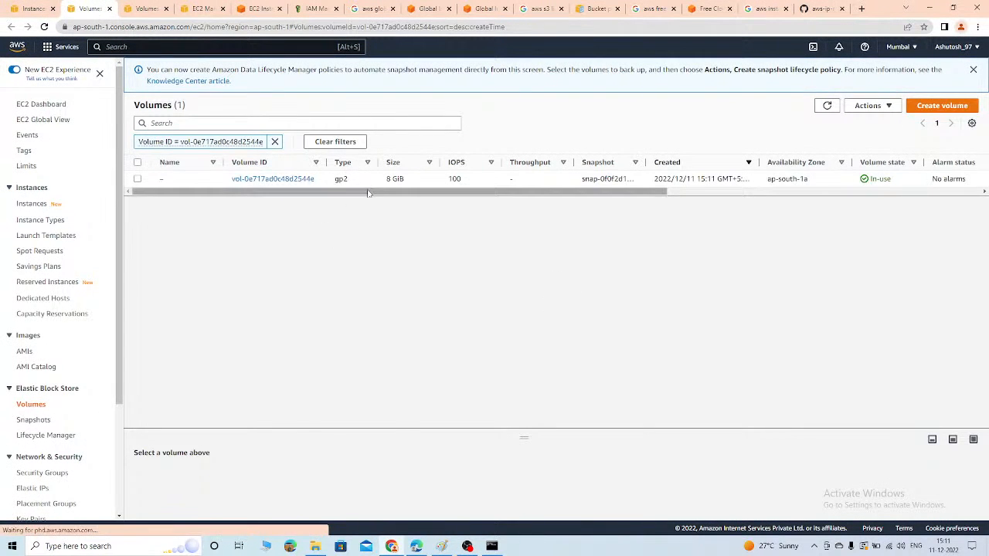
left_click_drag(368, 193, 522, 193)
left_click_drag(623, 178, 643, 178)
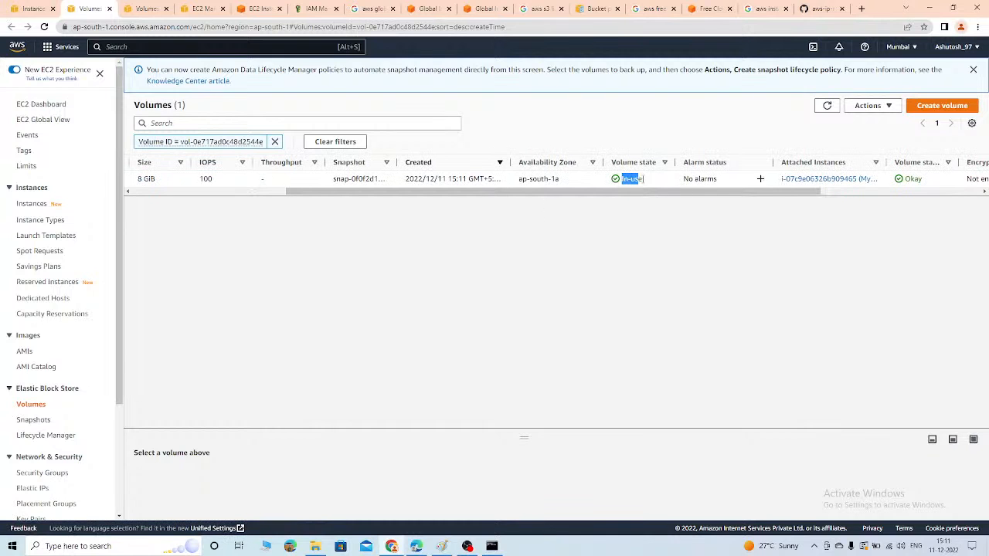
left_click_drag(463, 192, 309, 191)
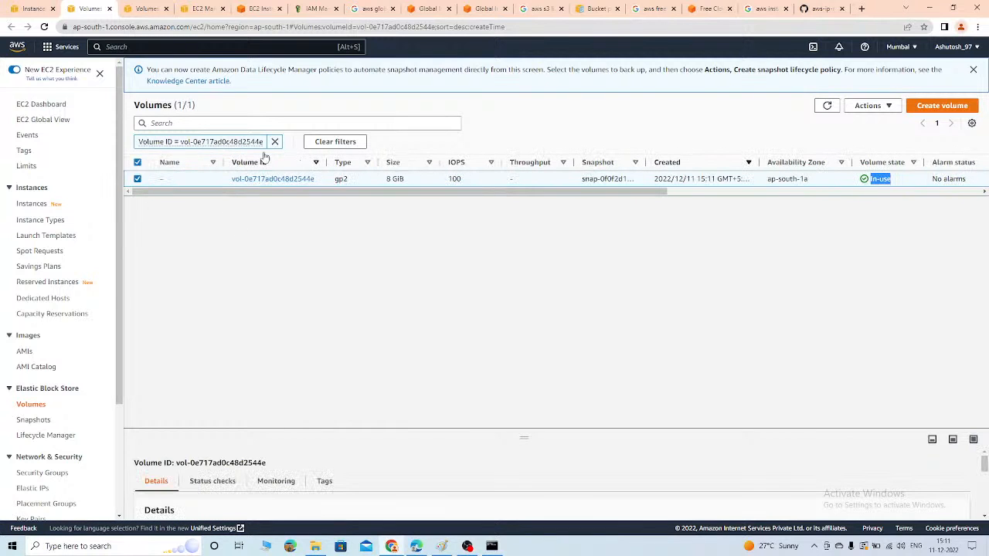
Enlarge the root volume's details pane and examine its size and volume type
left_click_drag(526, 438, 538, 228)
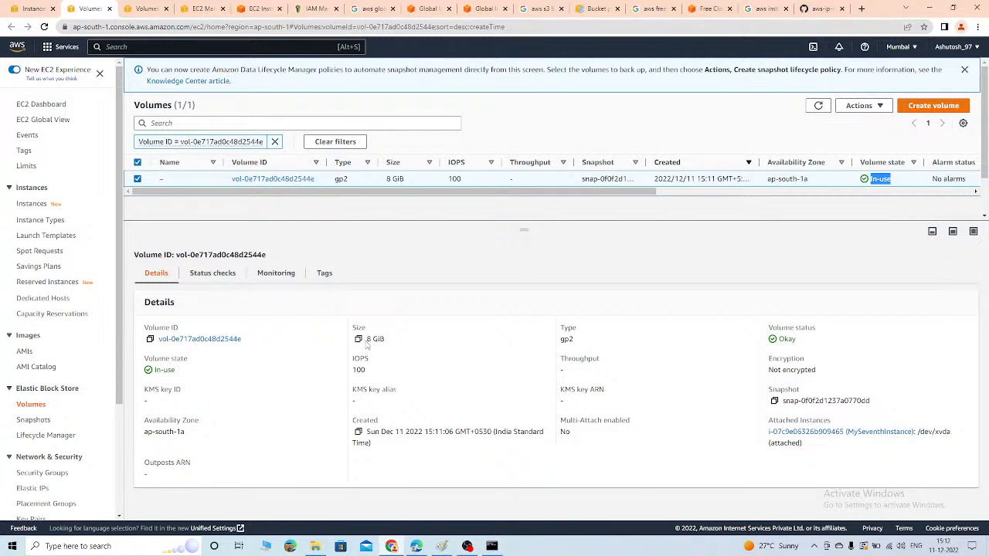
left_click_drag(366, 346, 385, 341)
left_click_drag(559, 345, 576, 344)
left_click_drag(423, 192, 404, 201)
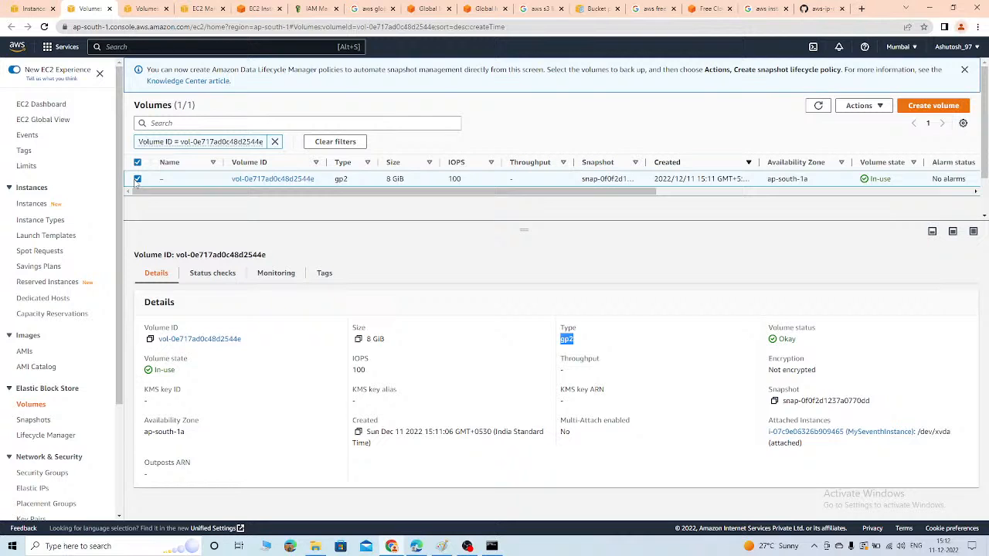
Create a 2 GiB General Purpose SSD (gp2) volume in ap-south-1a, without a snapshot or encryption
left_click(931, 106)
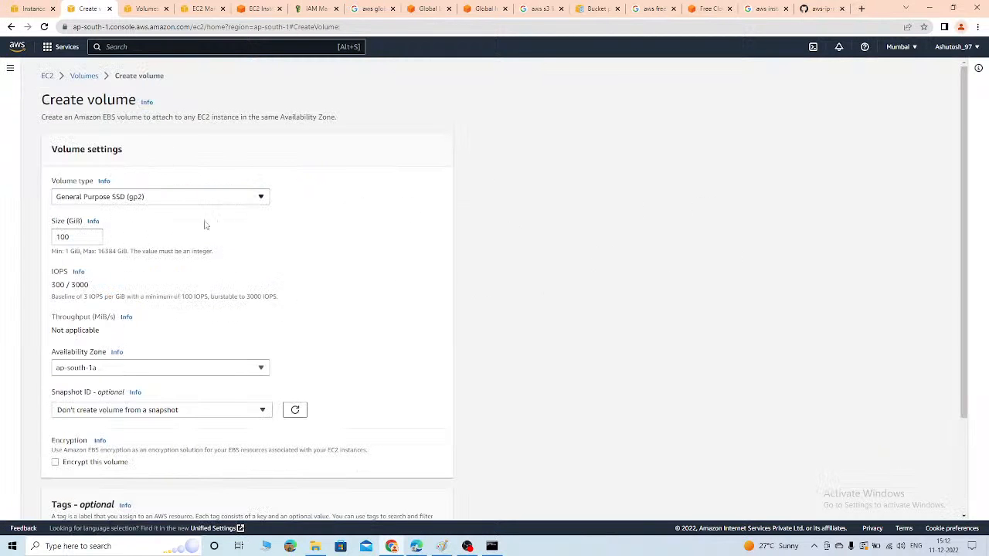
left_click(100, 236)
double_click(82, 237)
type("2")
scroll(339, 379, "down", 2)
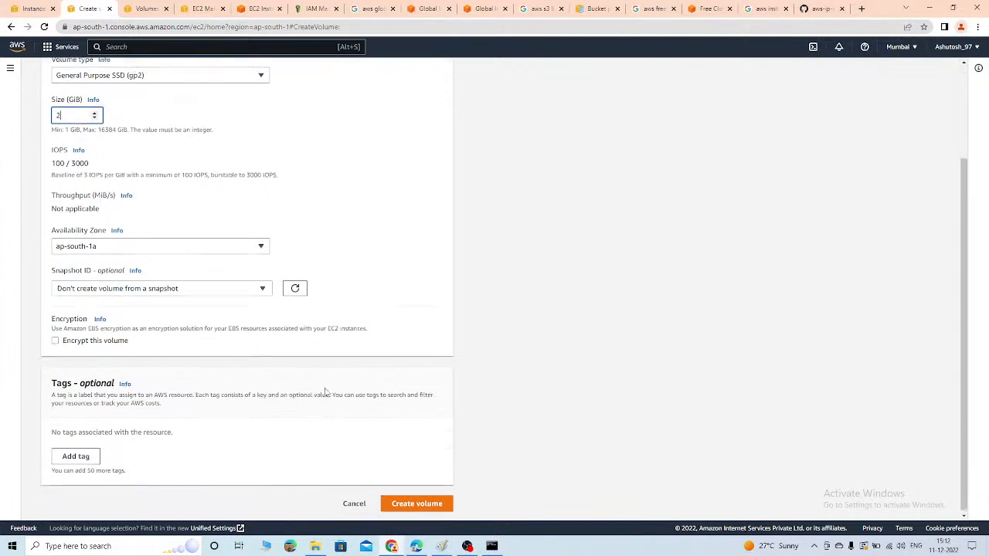
left_click(421, 503)
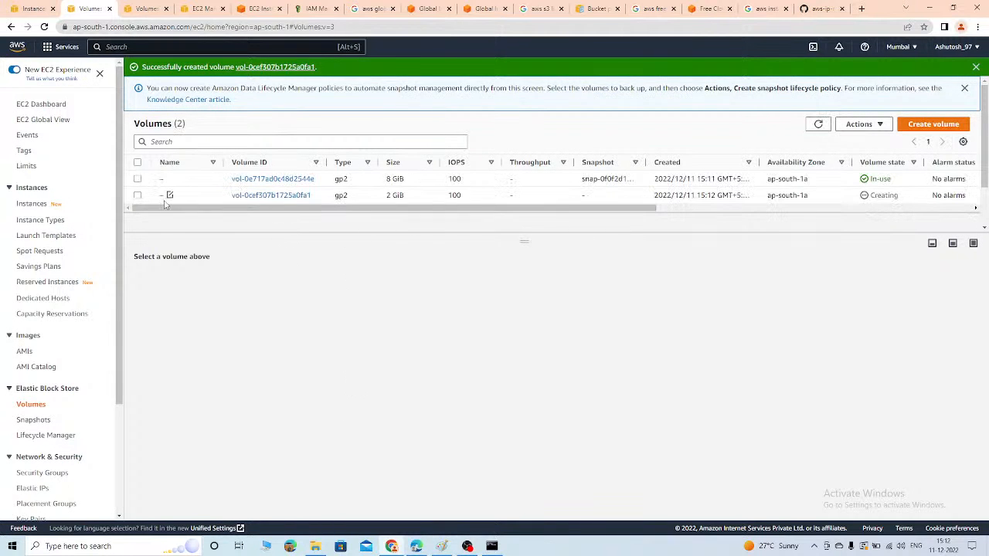
Refresh the volumes list and check the new 2 GiB volume's state in its details
left_click(137, 195)
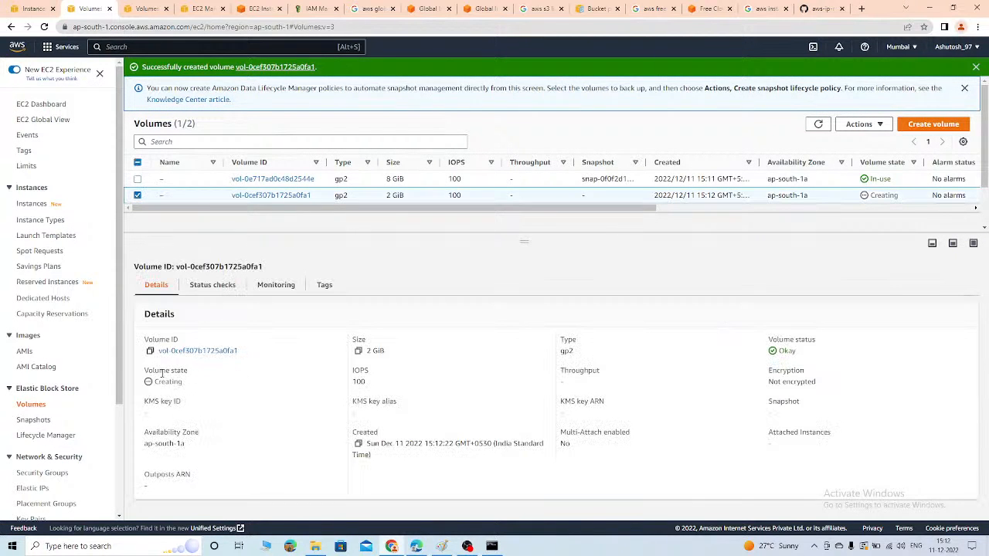
left_click(818, 124)
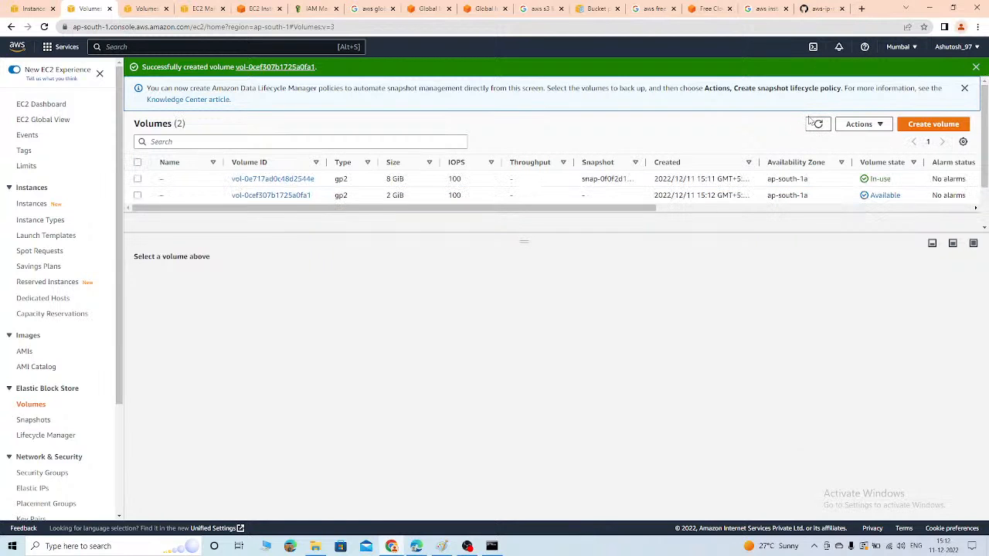
left_click(137, 195)
double_click(185, 378)
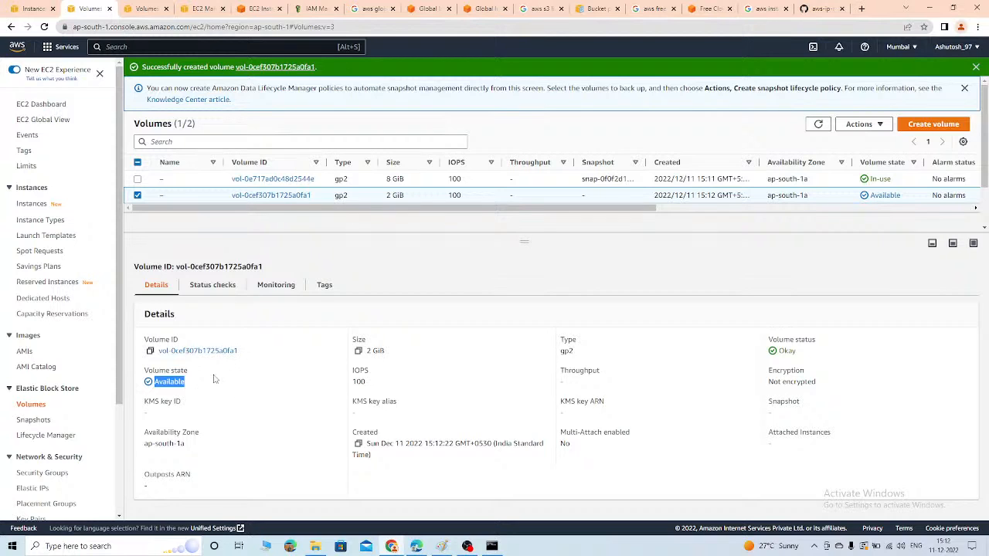
Attach the 2 GiB volume to MySeventhInstance with the device name /dev/sdf
left_click(877, 125)
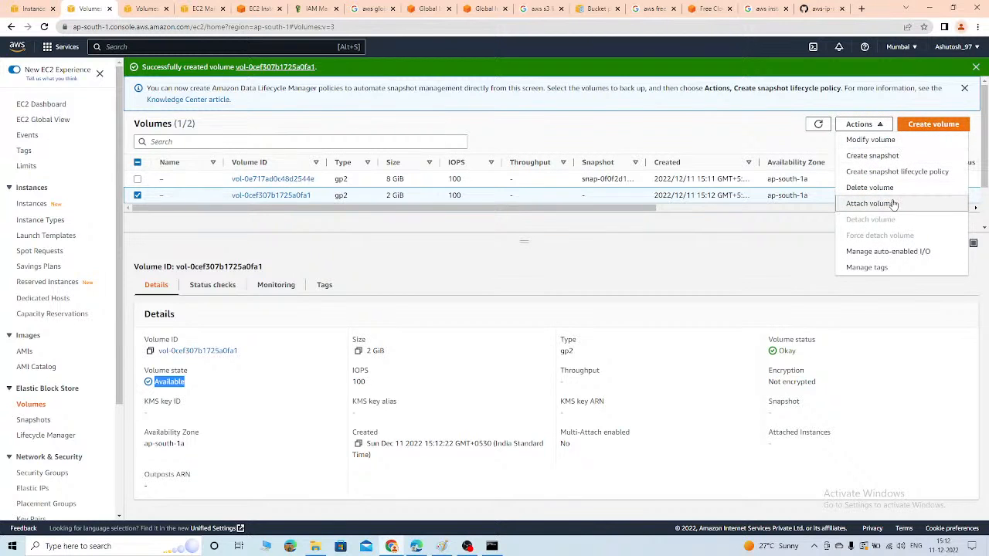
left_click(919, 204)
left_click(94, 269)
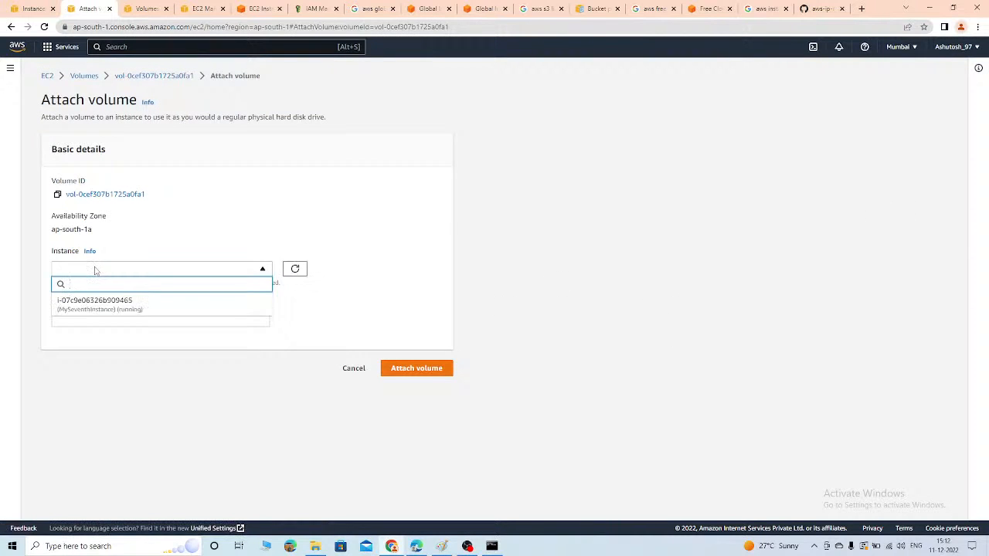
left_click(131, 302)
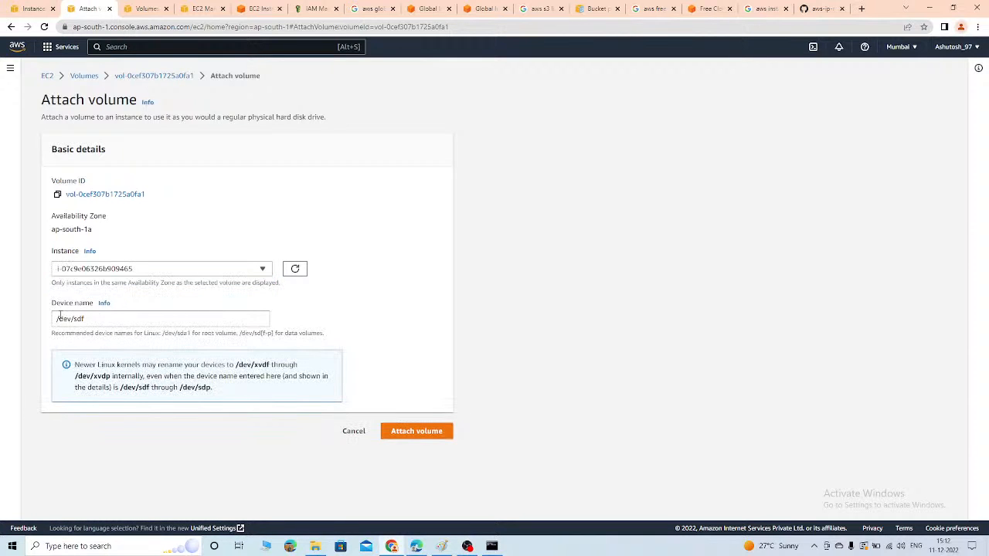
left_click_drag(59, 316, 135, 315)
left_click(424, 435)
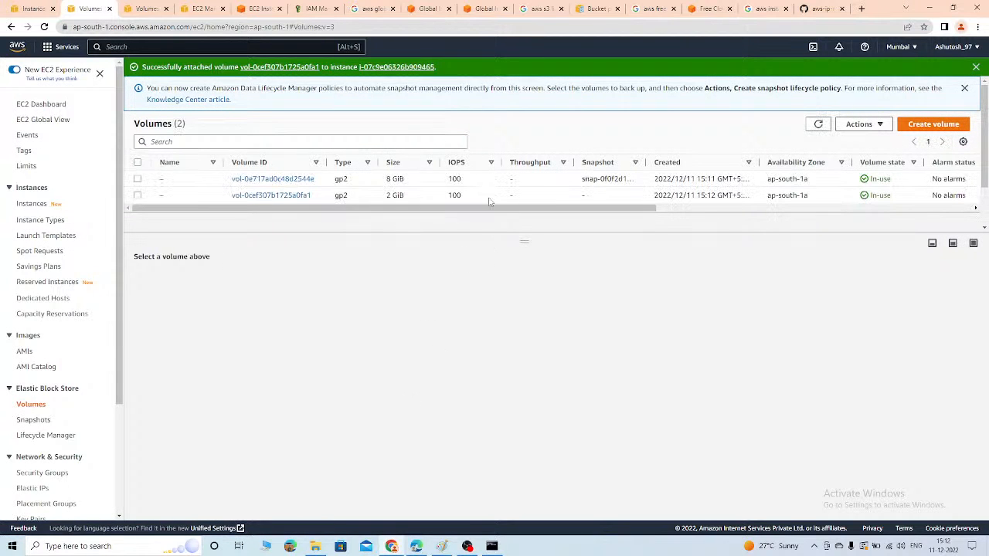
Examine the attached 2 GiB volume's details and its Availability Zone
mouse_move(491, 207)
left_mouse_down()
mouse_move(838, 206)
mouse_move(510, 207)
left_mouse_up()
left_click(136, 195)
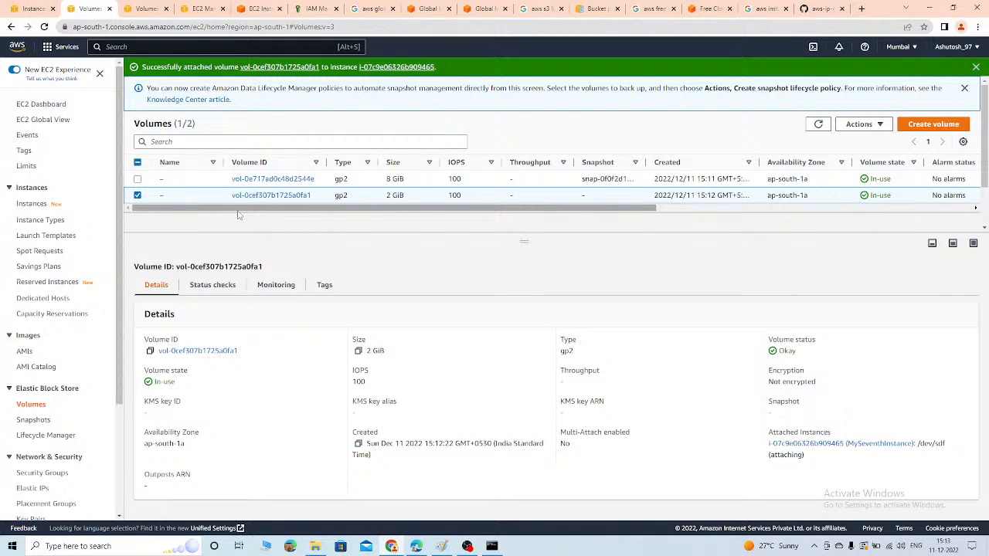
left_click_drag(239, 216, 286, 214)
left_click_drag(705, 194, 729, 195)
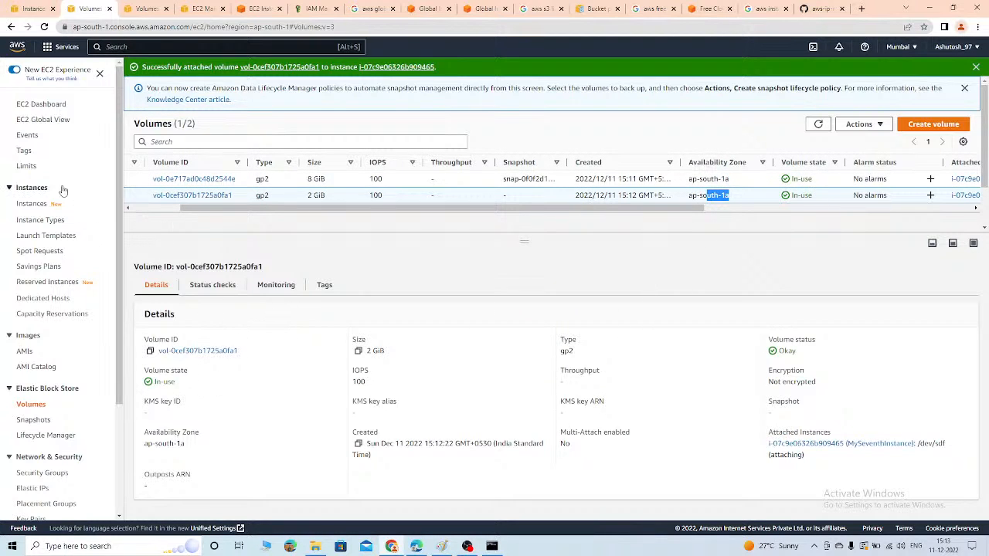
Return to the Instances list and examine the device names and Delete on termination settings of MySeventhInstance's attached volumes
left_click(27, 204)
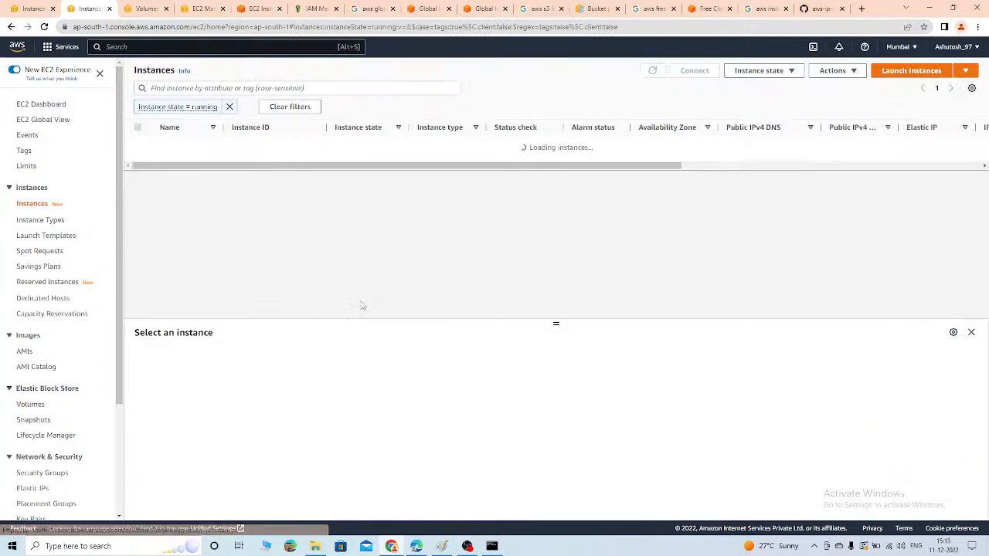
left_click(137, 144)
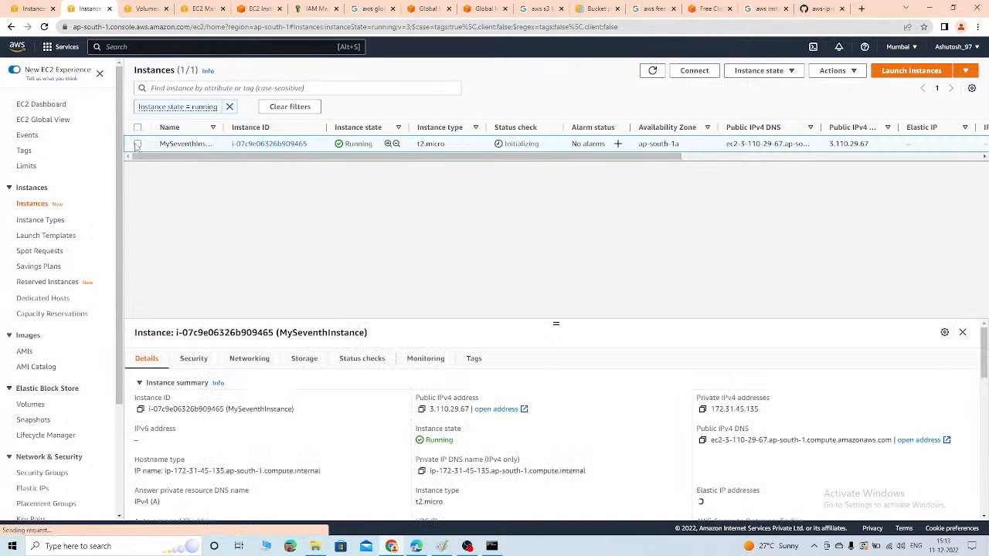
left_click(304, 360)
scroll(439, 478, "down", 1)
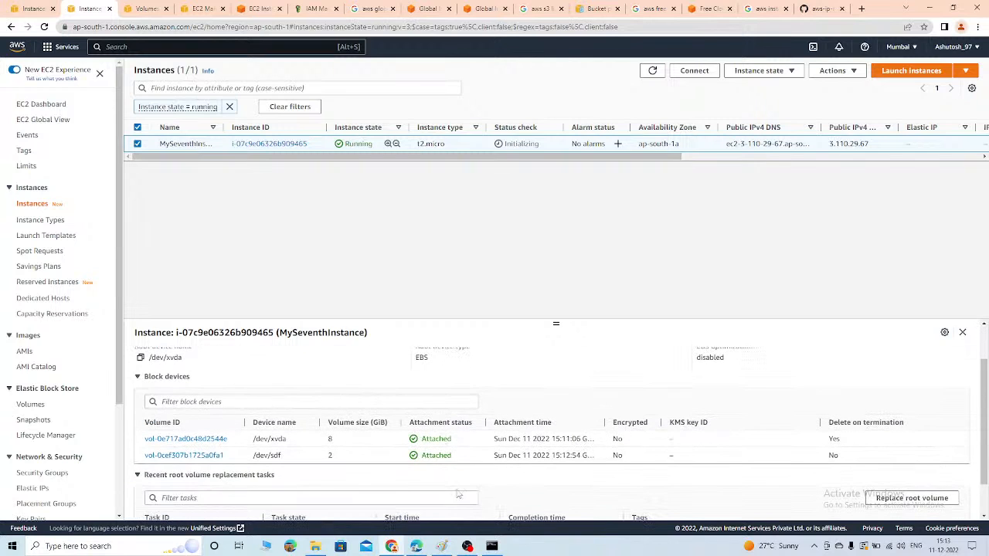
left_click_drag(257, 455, 301, 456)
left_click_drag(826, 455, 850, 459)
left_click_drag(654, 156, 609, 163)
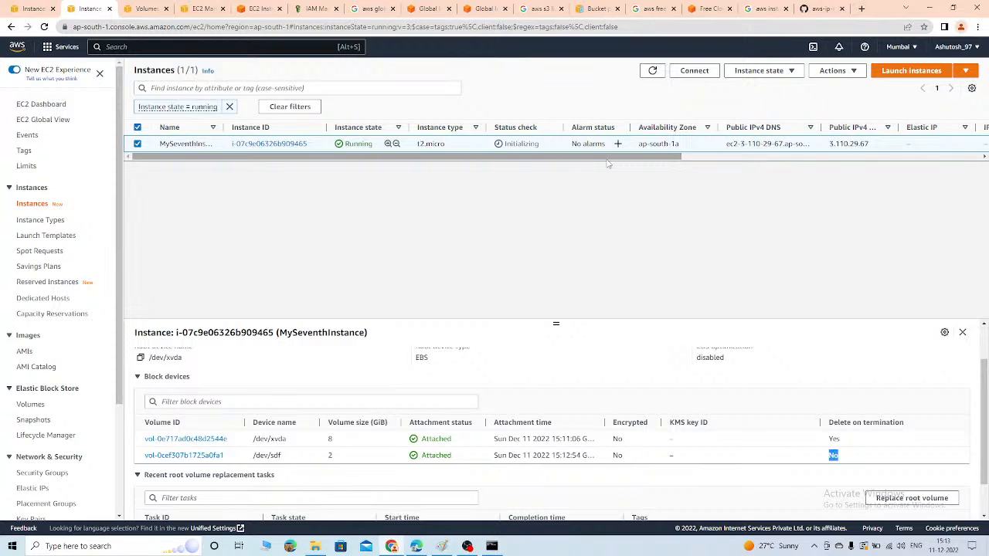
Return to the Volumes list and review the actions offered for the 2 GiB volume
left_click_drag(122, 255, 110, 378)
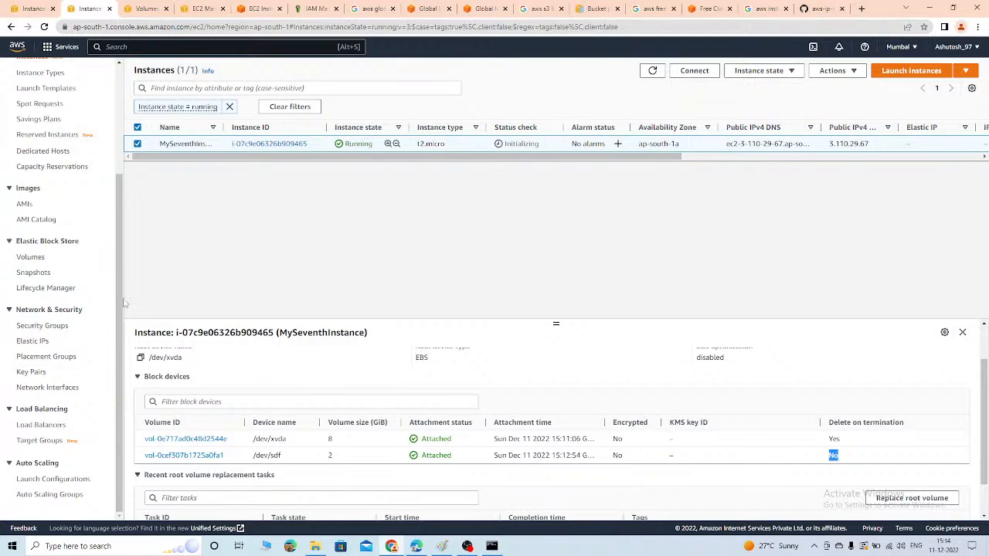
left_click(34, 258)
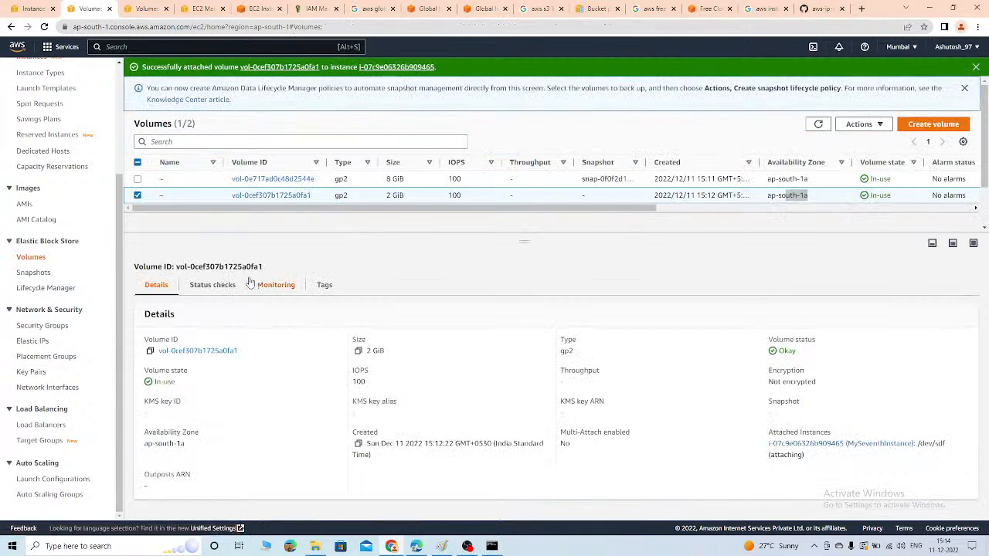
left_click(865, 124)
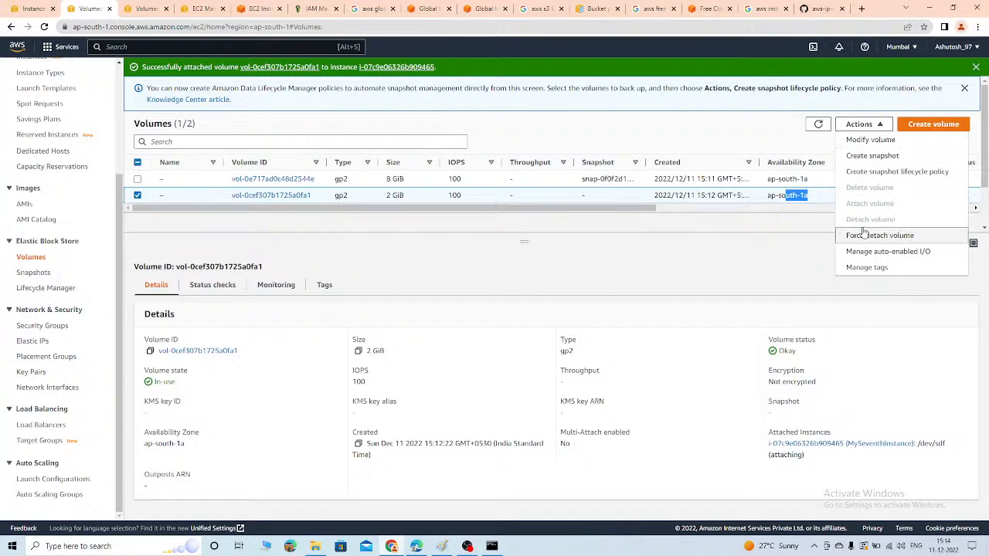
left_click(528, 223)
Create a 4 GiB General Purpose SSD (gp2) volume in Availability Zone ap-south-1a
left_click(933, 125)
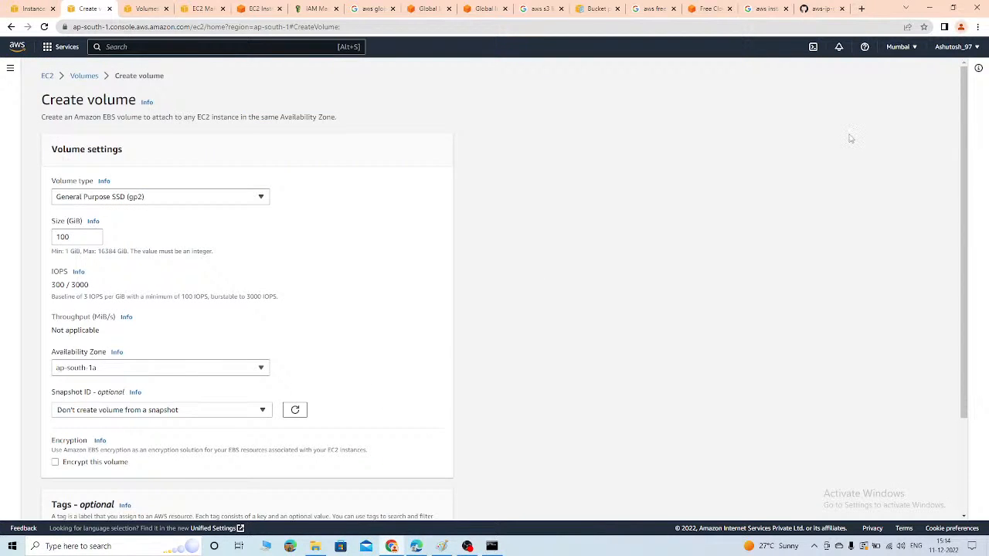
double_click(80, 235)
key("BackSpace")
type("0")
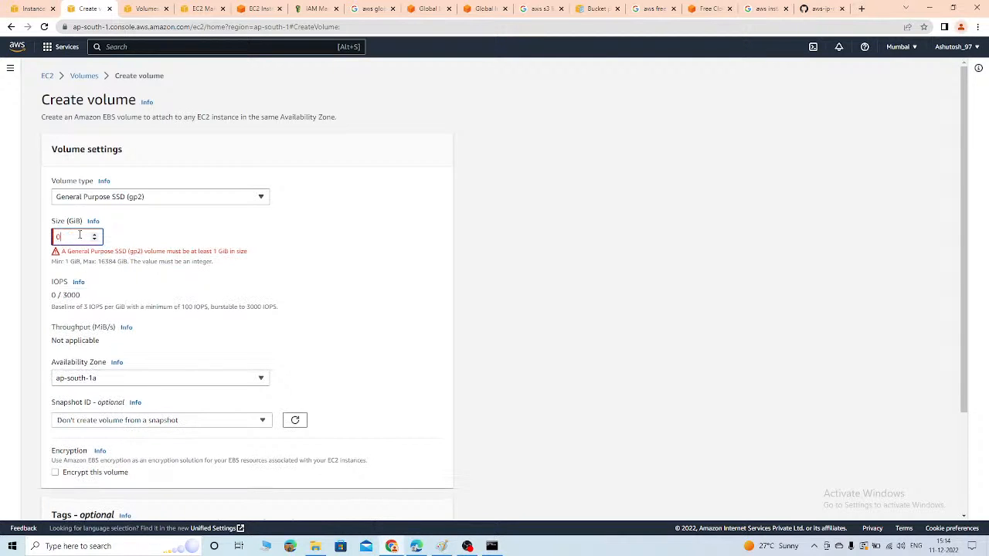
key("BackSpace")
type("4")
scroll(352, 383, "down", 3)
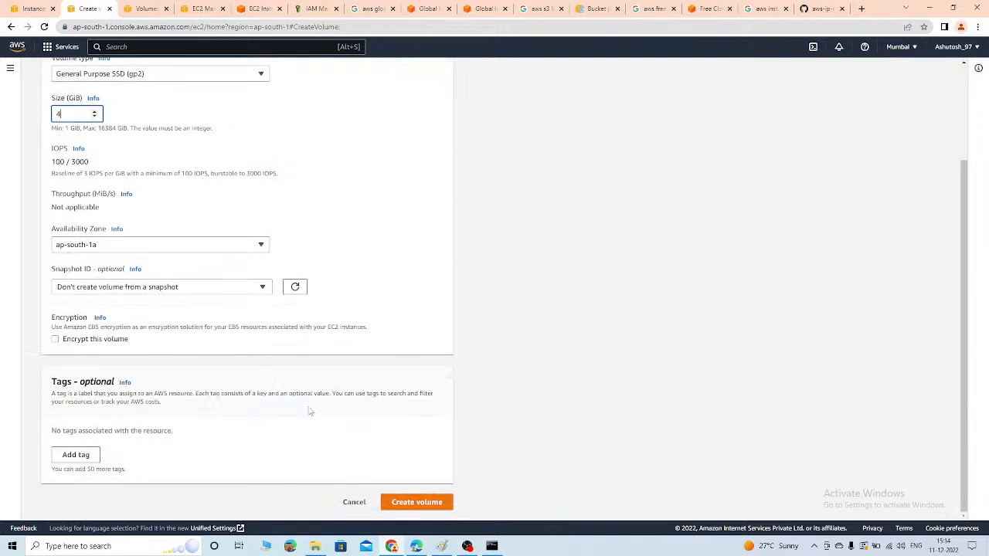
left_click(115, 246)
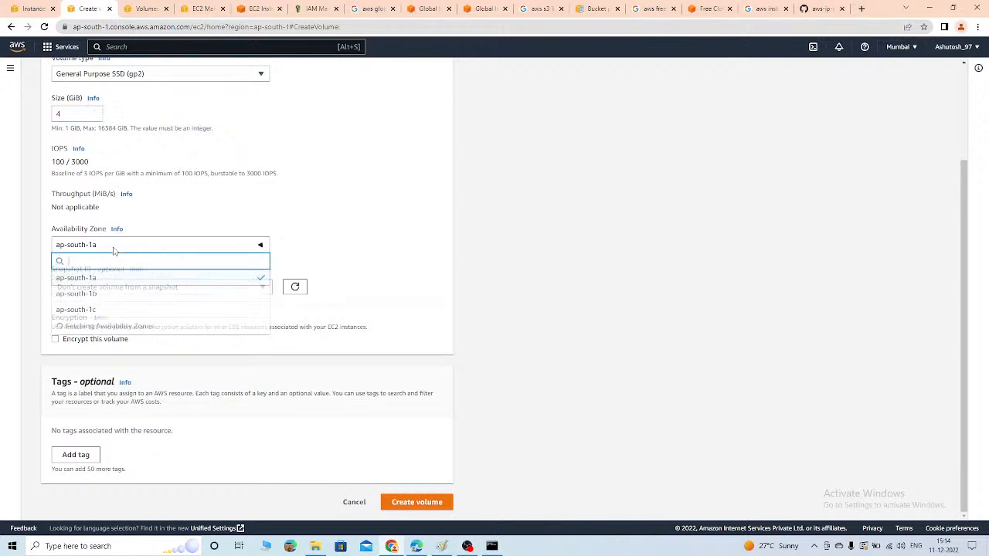
left_click(424, 192)
left_click(410, 504)
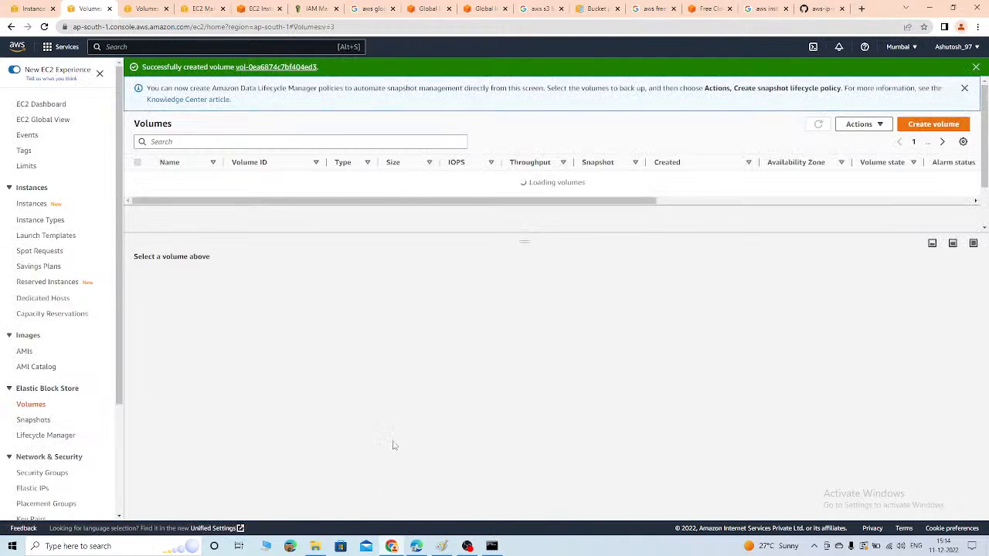
Refresh the volume list and examine the new 4 GiB volume's state and attached instances
left_click(137, 212)
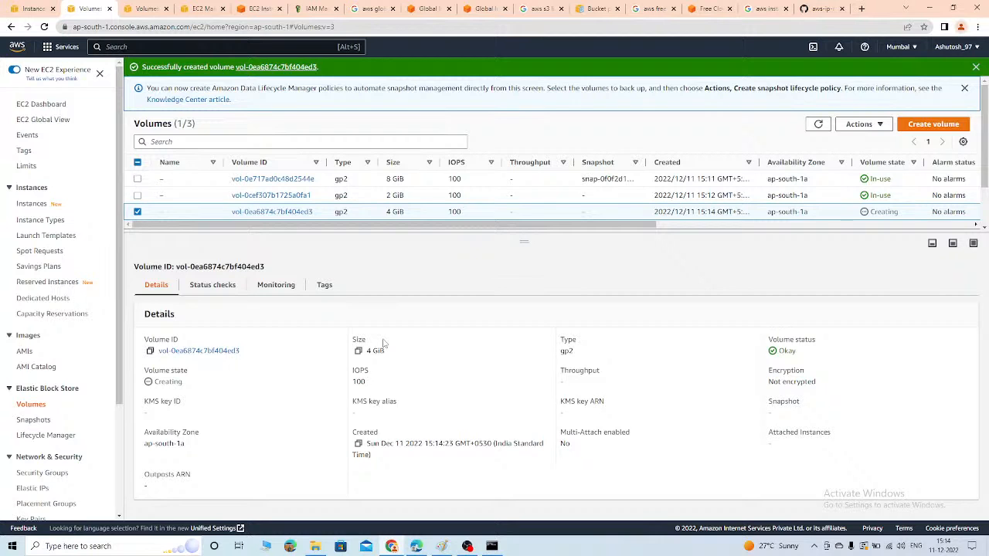
left_click(820, 126)
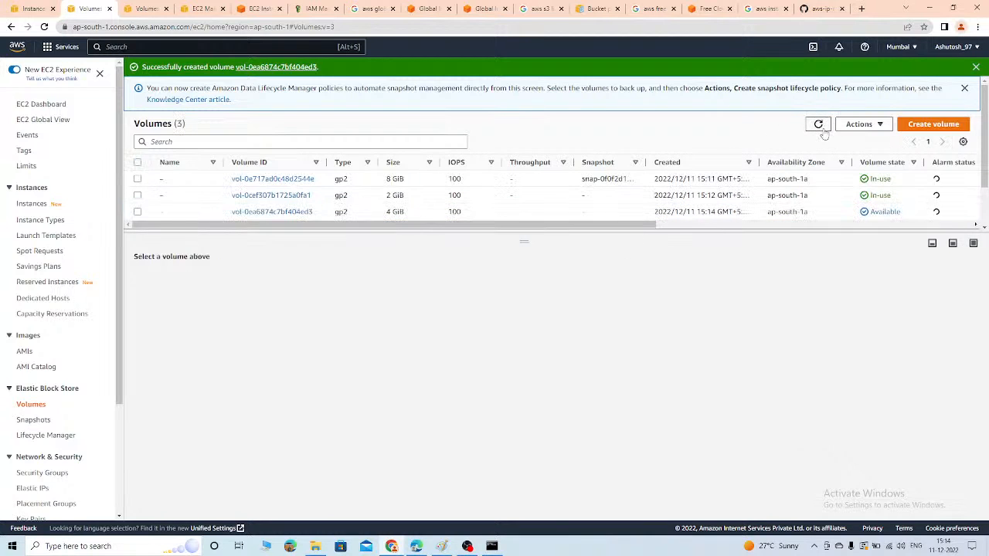
left_click_drag(532, 225, 707, 225)
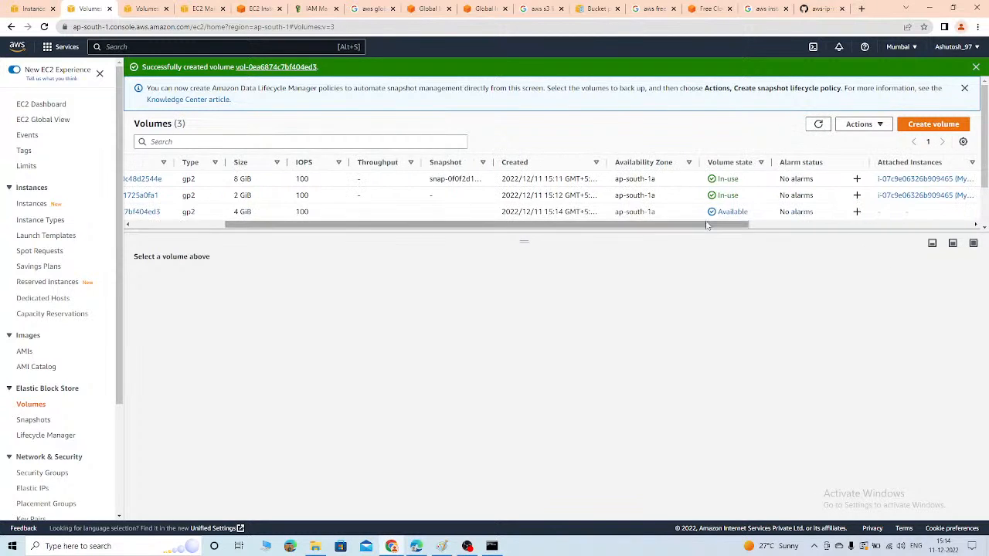
left_click_drag(556, 225, 461, 225)
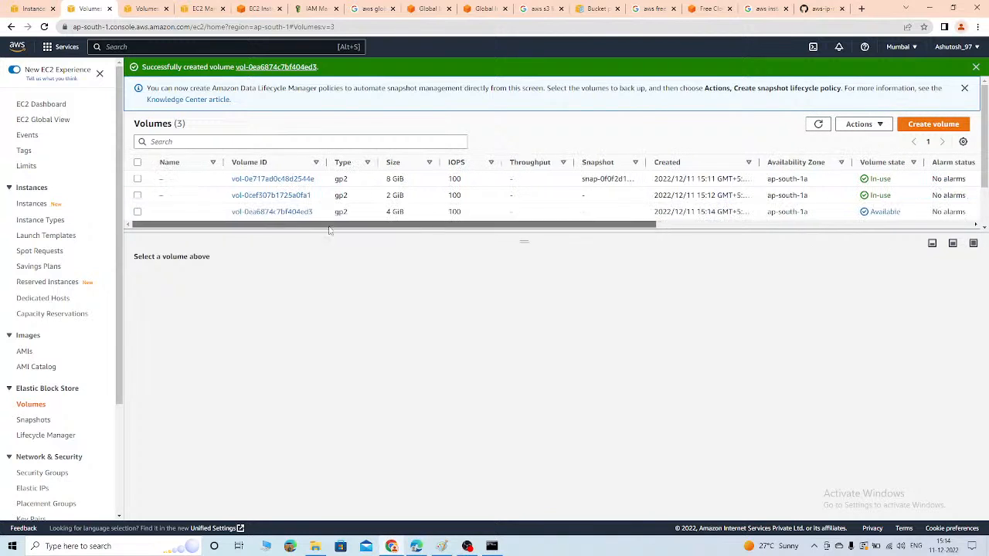
Create a snapshot of the 4 GiB volume with the description "new snapshot"
left_click(137, 212)
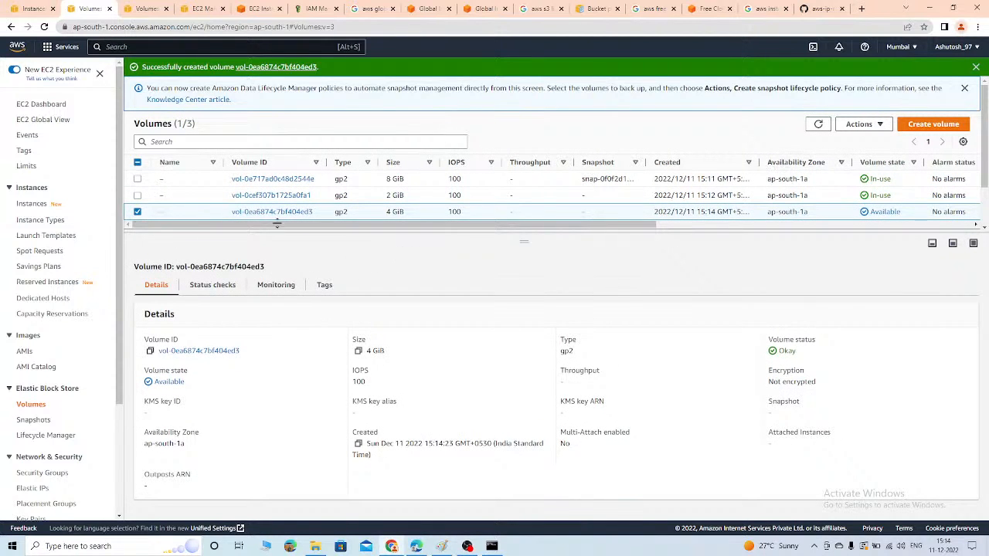
left_click(877, 128)
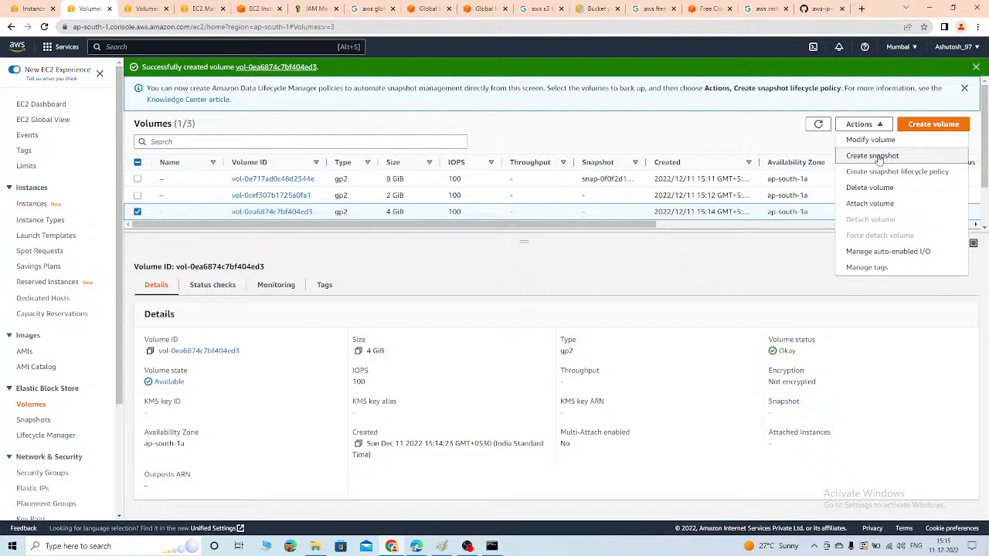
left_click(888, 158)
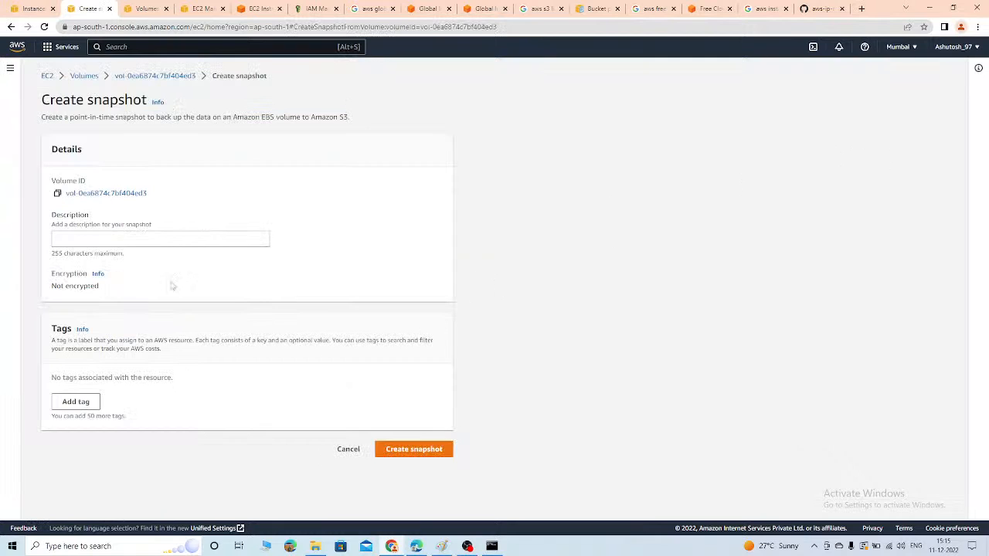
left_click(80, 239)
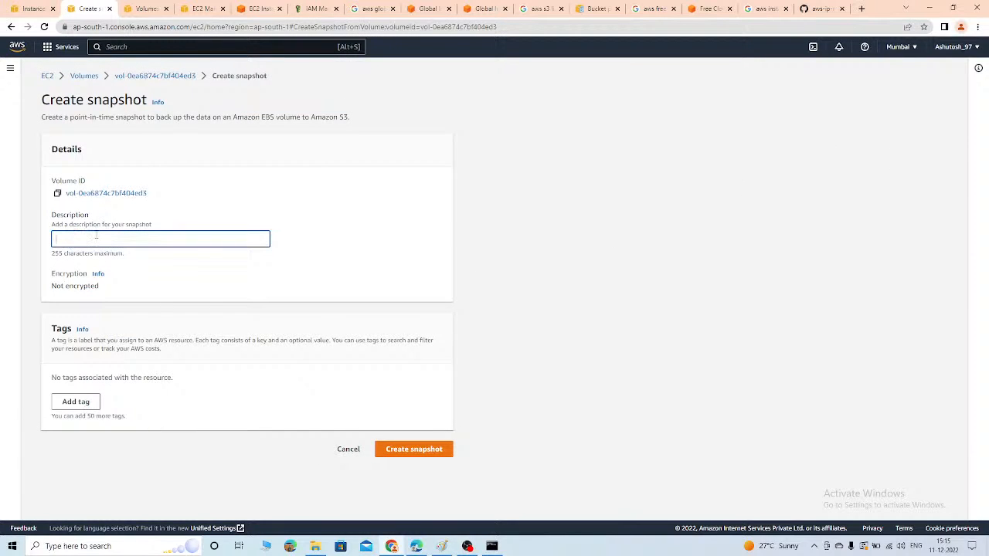
type("new snapshot")
left_click(412, 451)
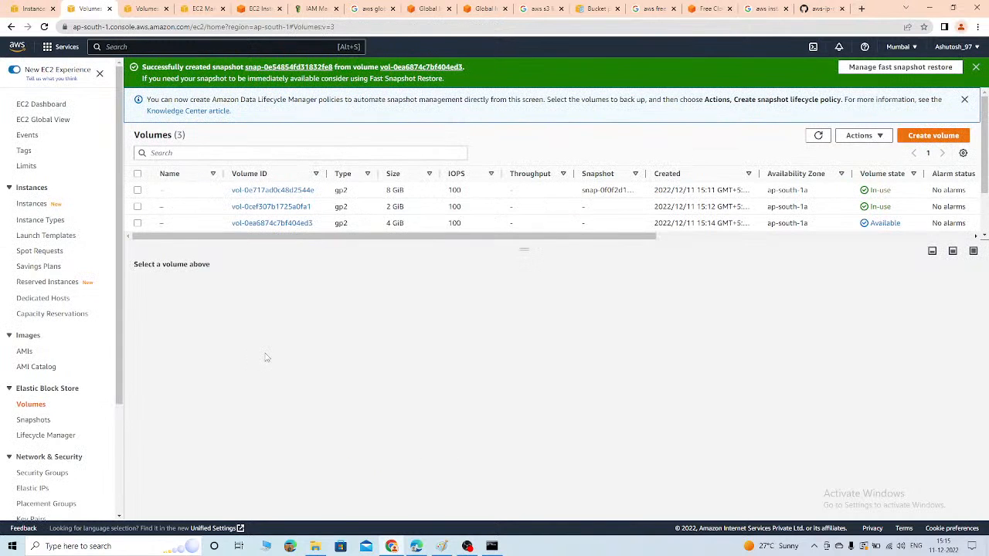
Open the Snapshots list and examine the new snapshot's status and progress
left_click(35, 421)
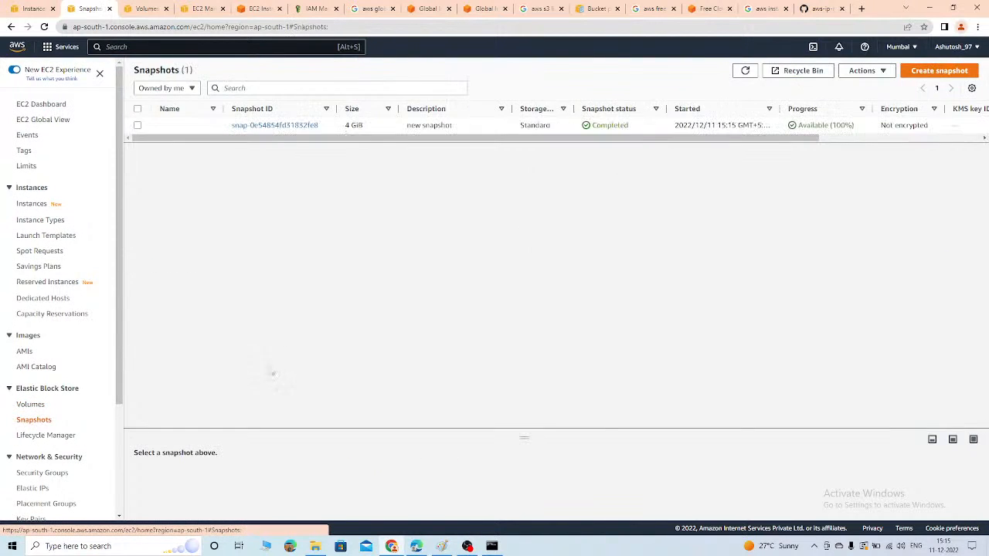
left_click(137, 125)
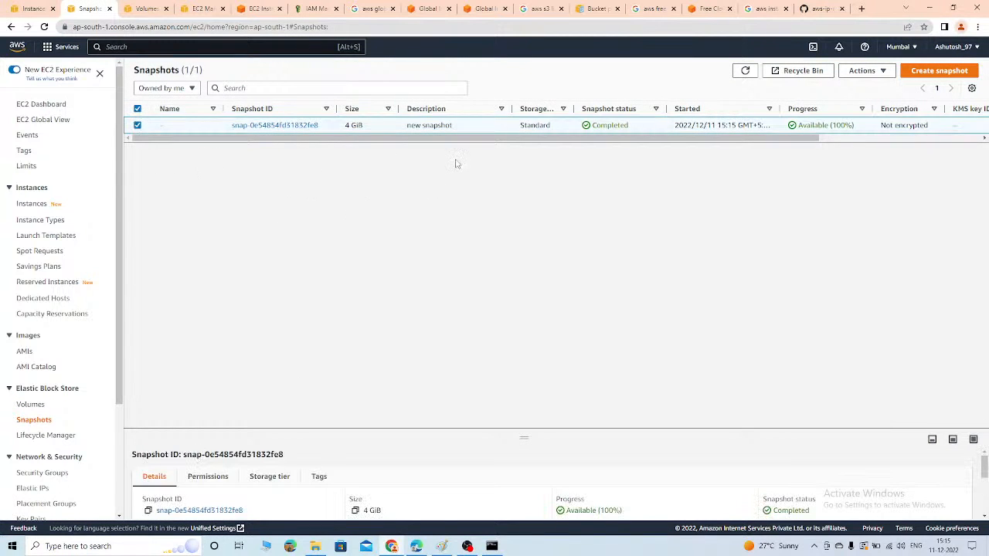
left_click_drag(592, 130, 624, 126)
left_click_drag(802, 127, 861, 129)
Review the destination Regions offered for copying the 4 GiB snapshot, and leave without copying it
right_click(205, 131)
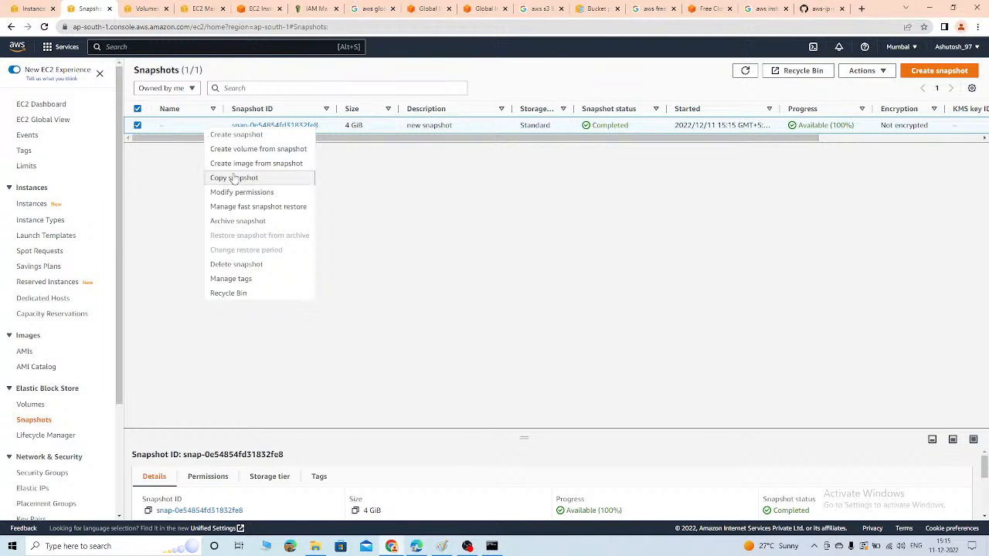
left_click(239, 179)
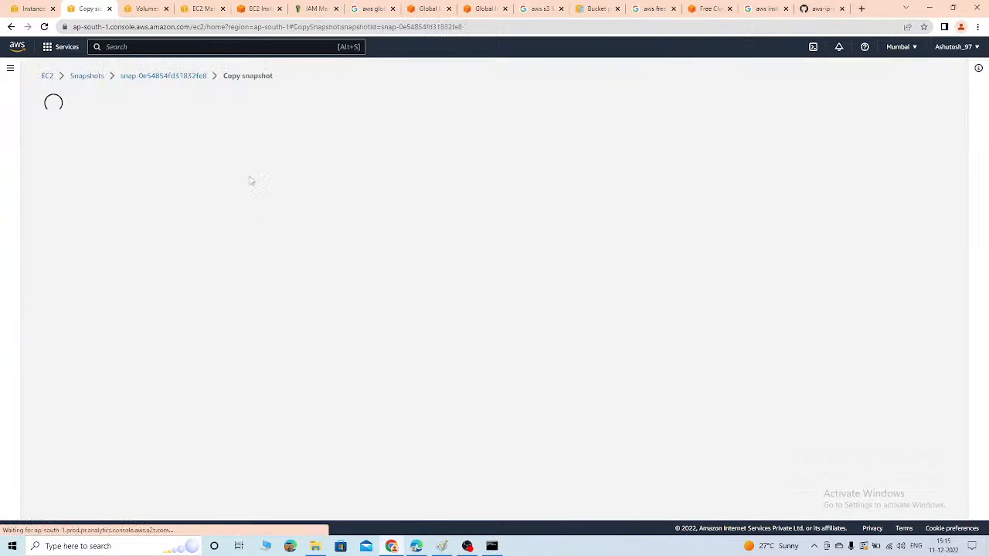
left_click(124, 329)
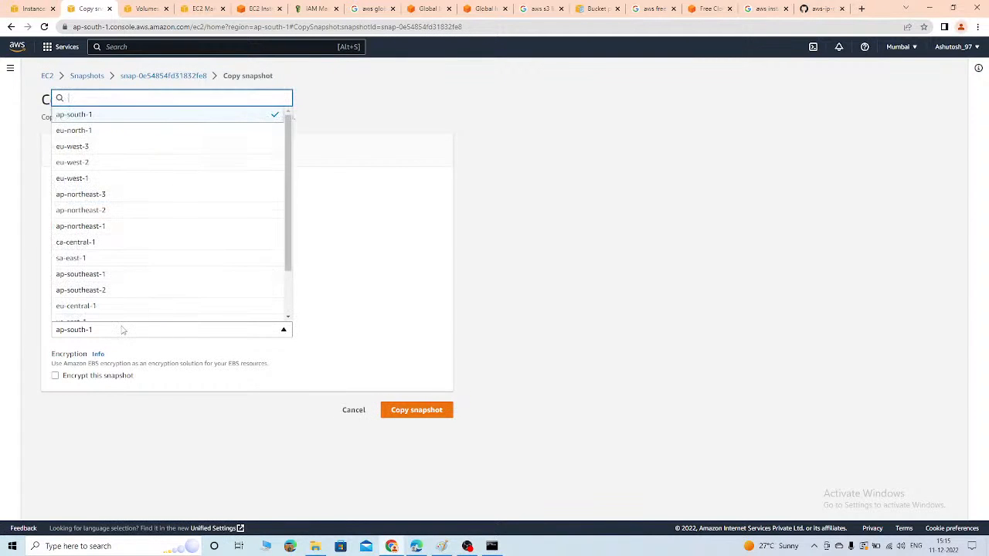
scroll(131, 151, "down", 2)
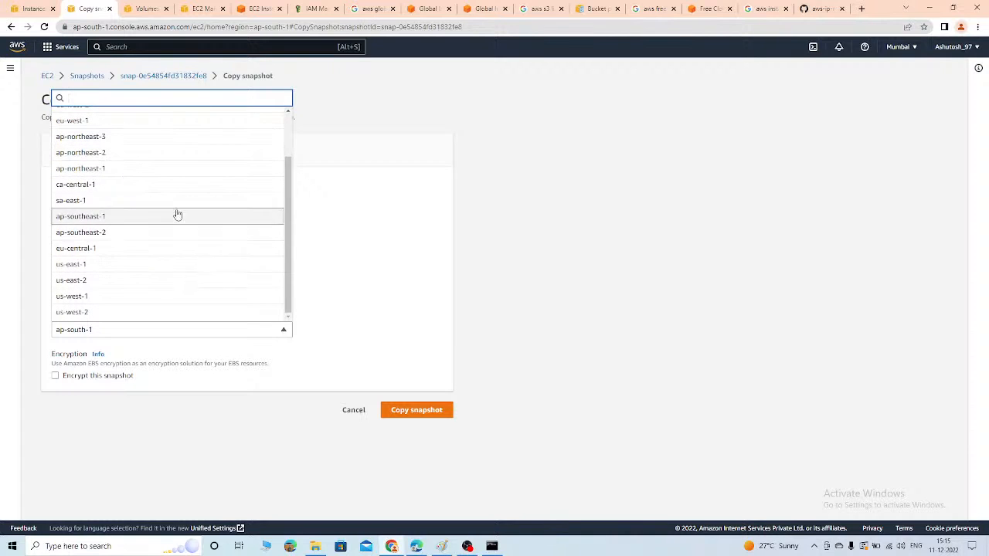
left_click_drag(287, 266, 285, 204)
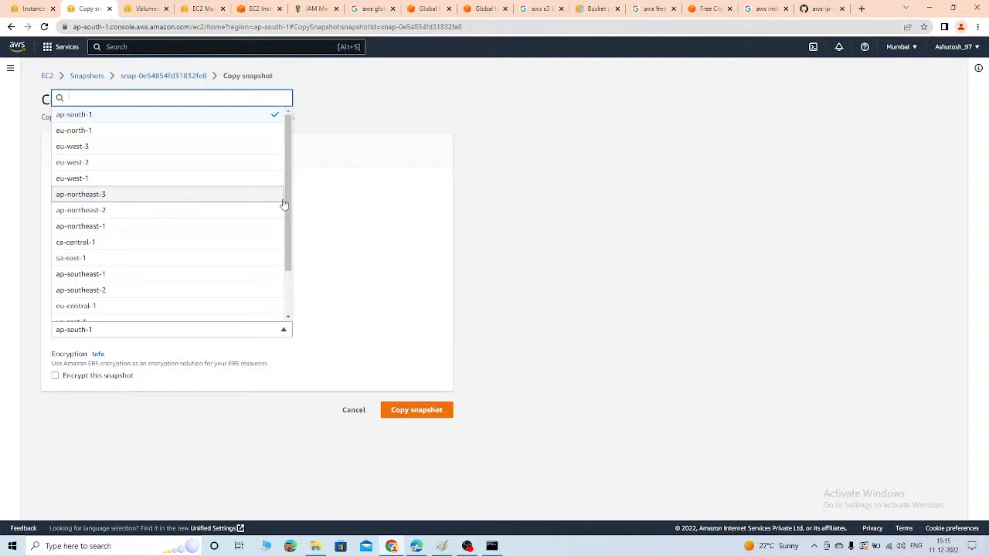
left_click(348, 412)
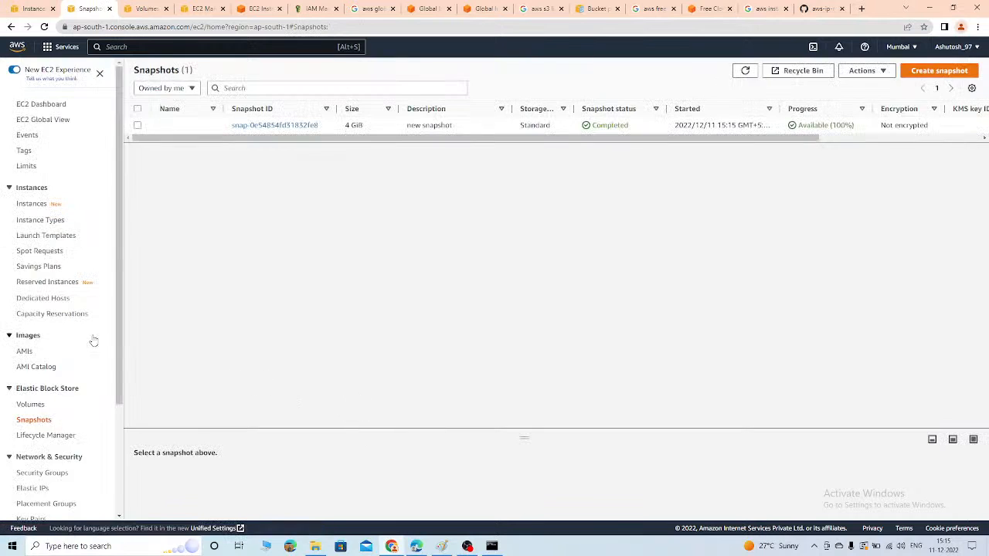
Review the Availability Zones offered for creating a volume from the snapshot, and leave without creating one
left_click(146, 128)
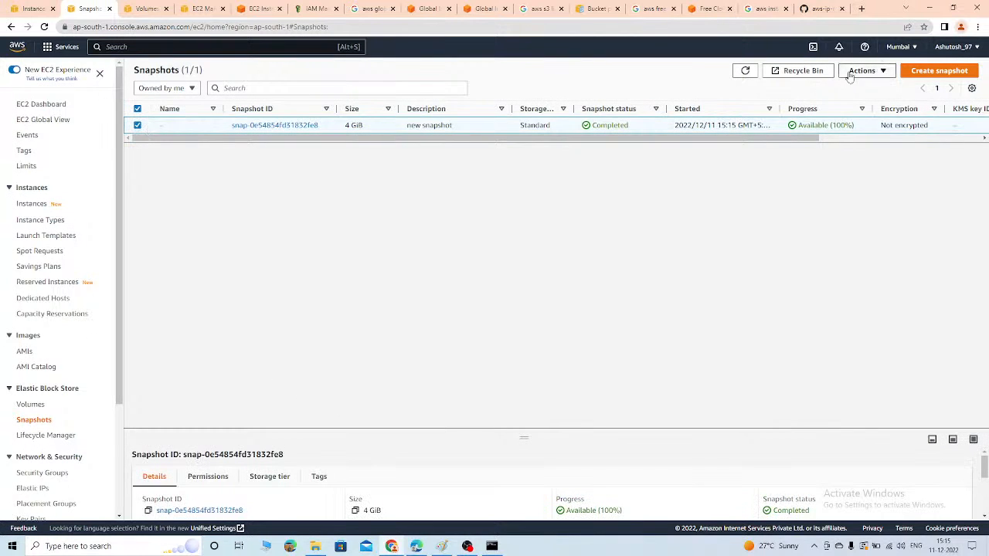
left_click(860, 71)
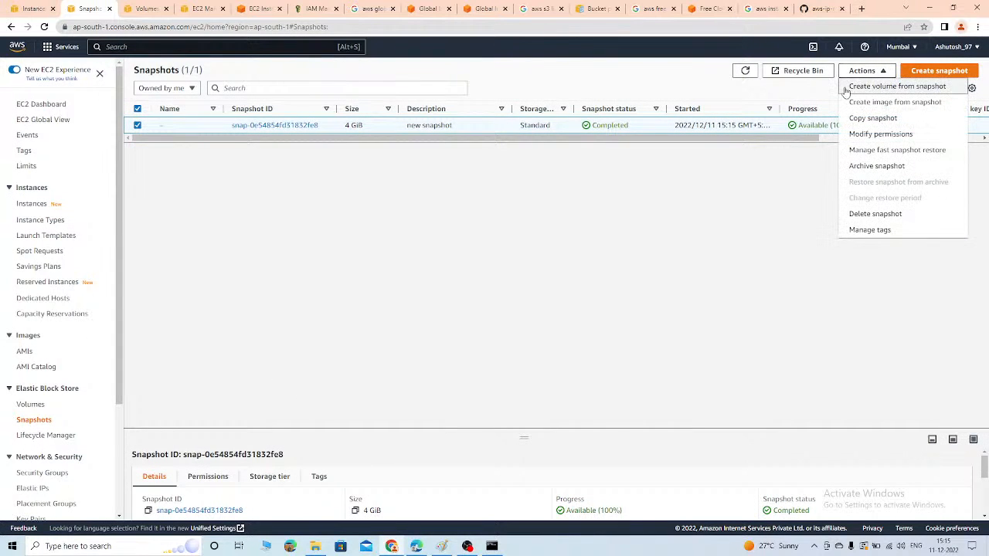
left_click(913, 87)
left_click(109, 405)
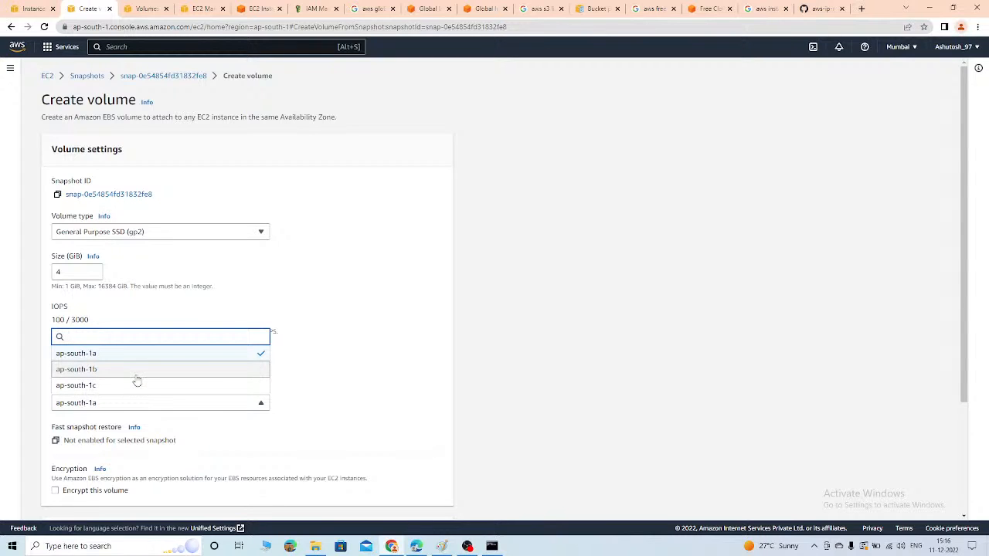
scroll(567, 375, "down", 2)
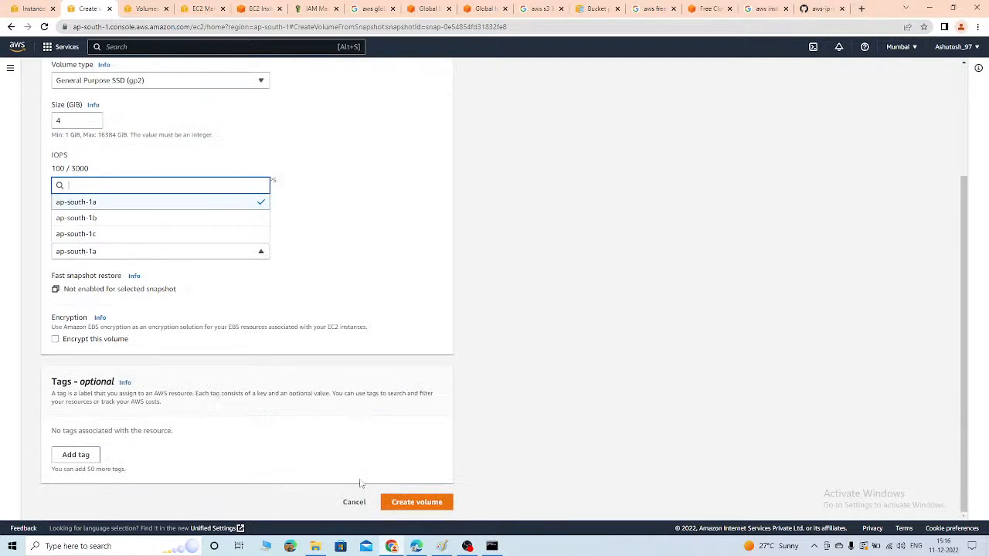
left_click(354, 502)
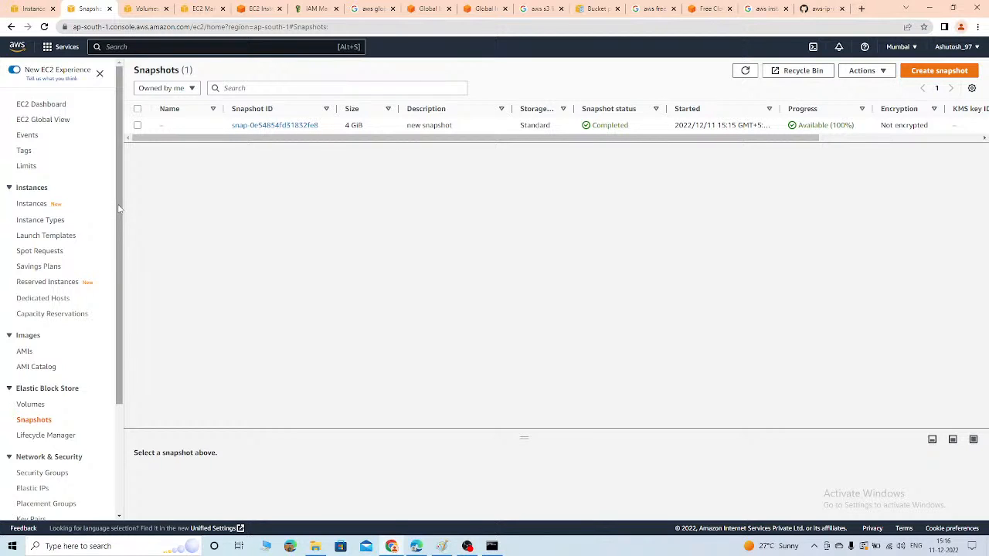
Revisit the snapshot's copy settings to view the destination Regions, cancel the copy, and reselect the snapshot in the list
left_click(137, 126)
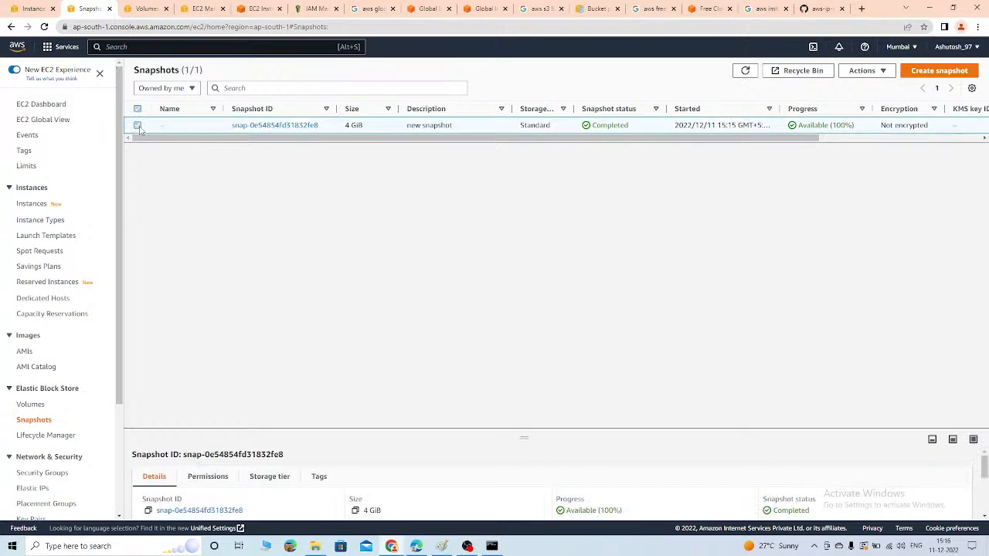
mouse_move(172, 127)
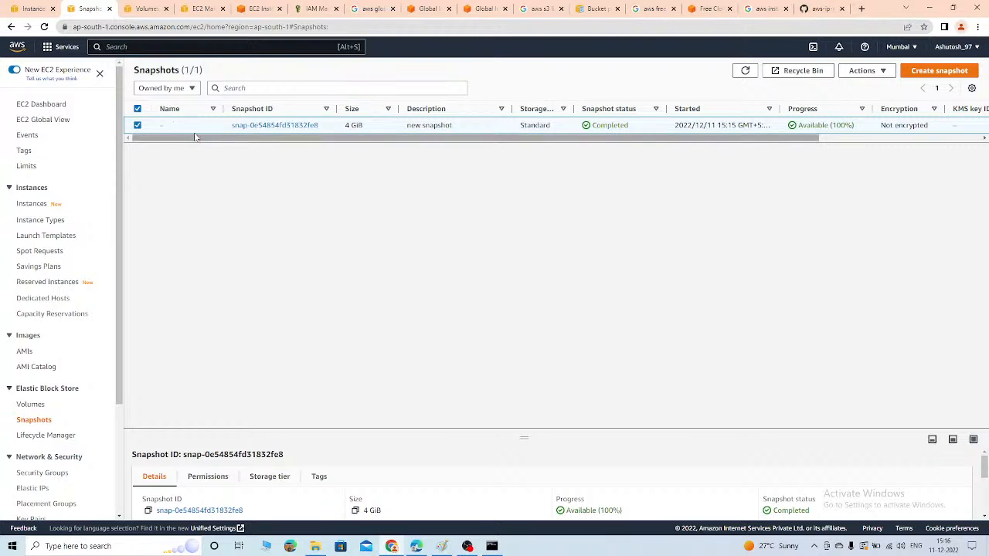
right_click(185, 126)
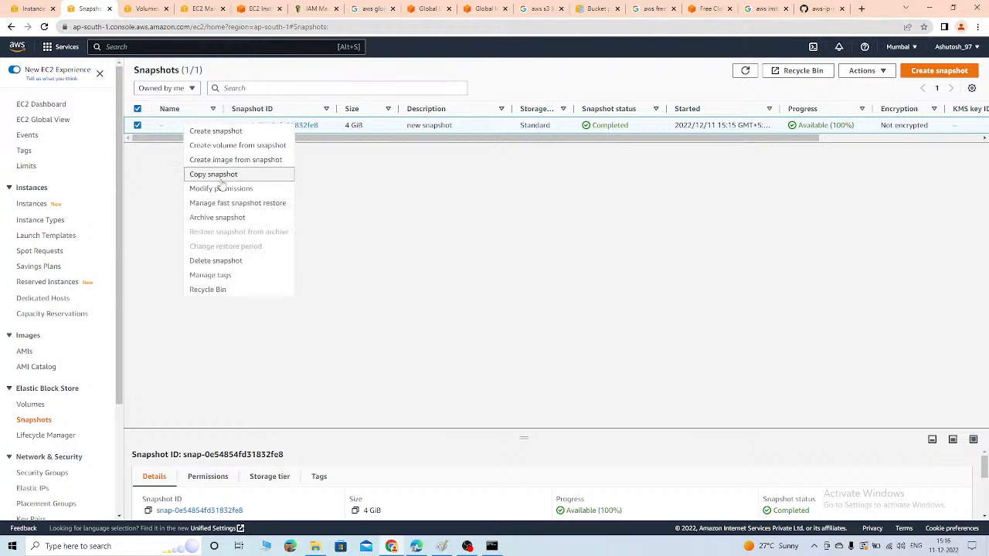
left_click(219, 175)
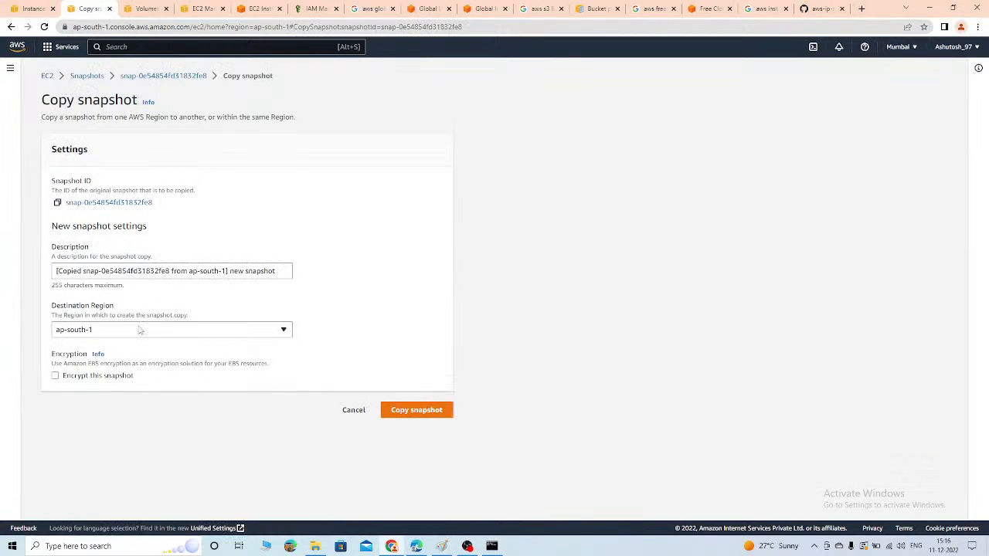
left_click(140, 330)
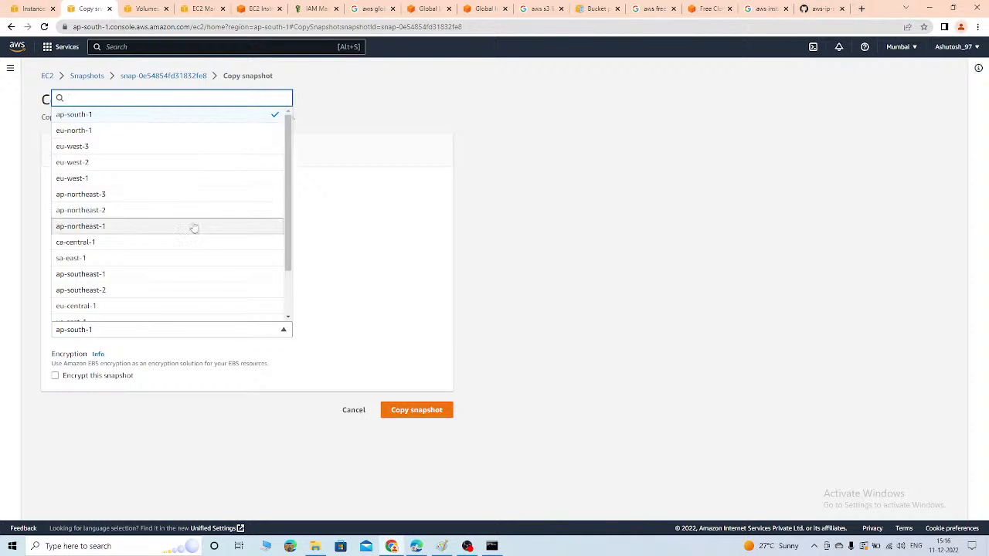
left_click_drag(288, 177, 285, 155)
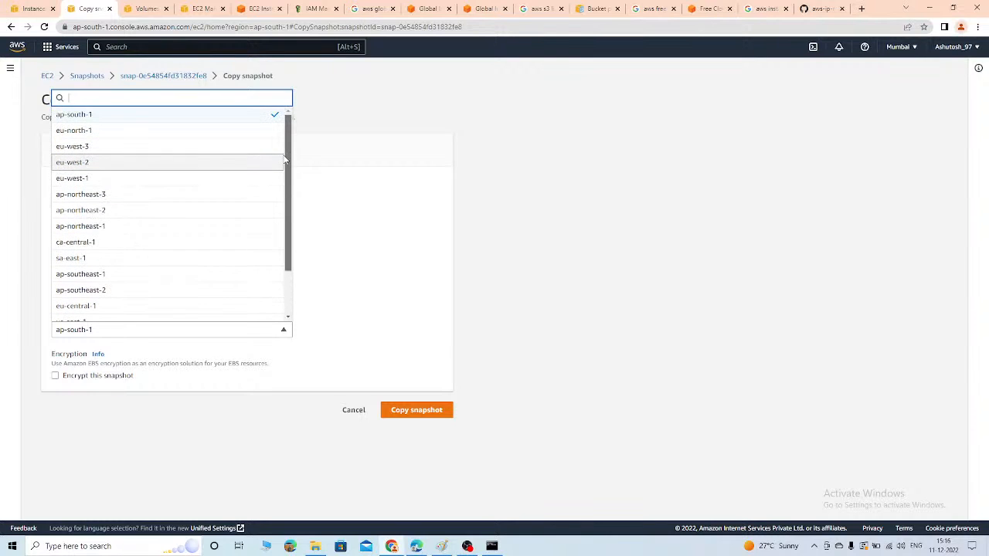
left_click(354, 410)
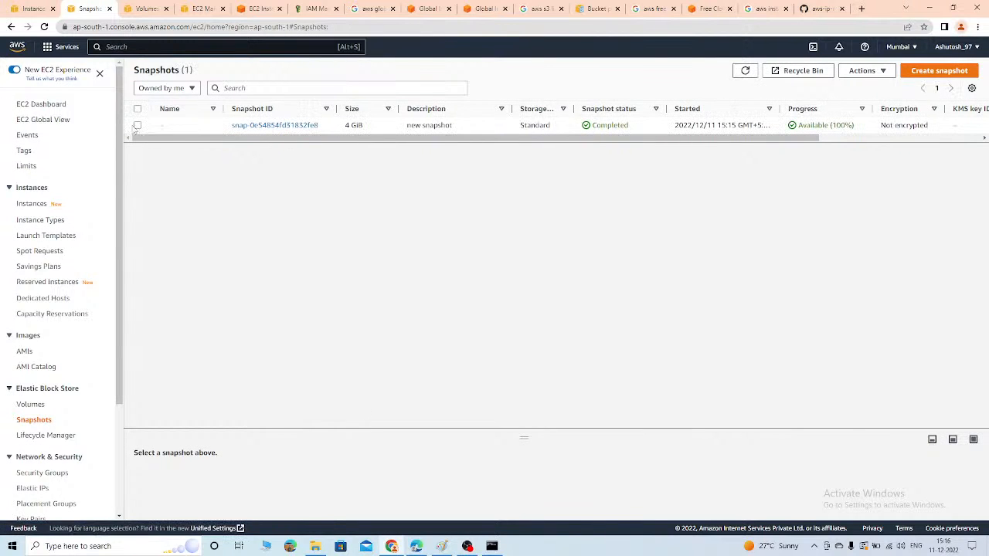
left_click(136, 125)
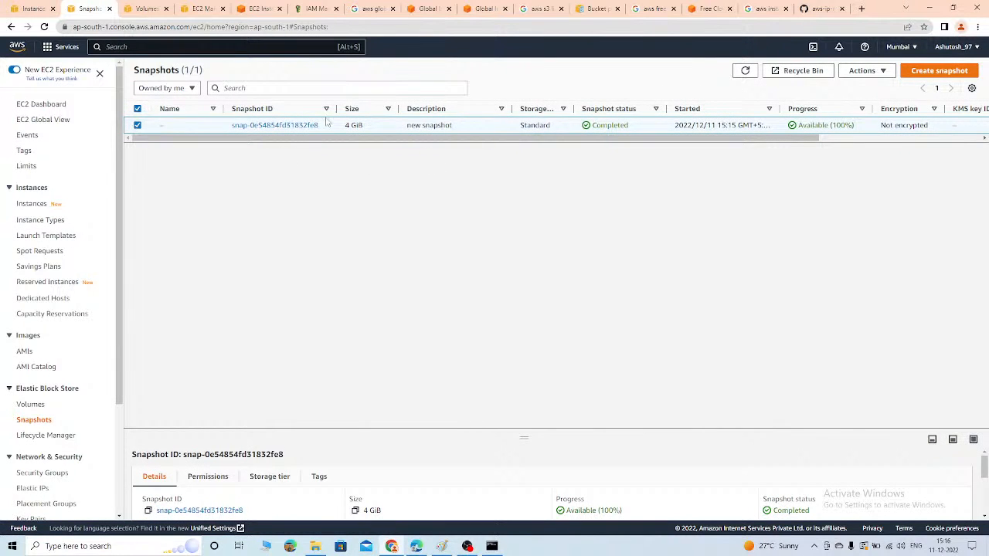
Revisit the volume settings for the 4 GiB snapshot to view the Availability Zone choices, and cancel without creating the volume
left_click(877, 71)
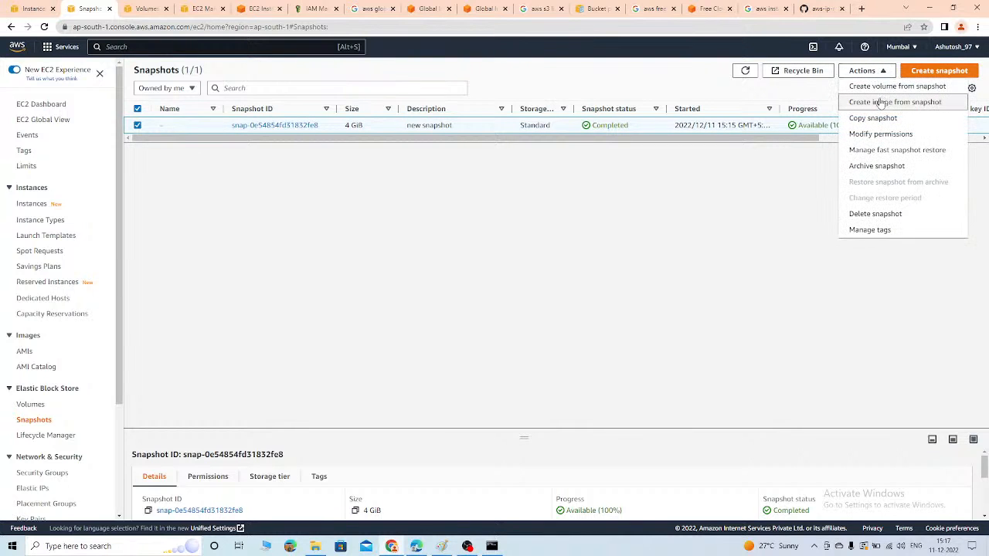
left_click(861, 88)
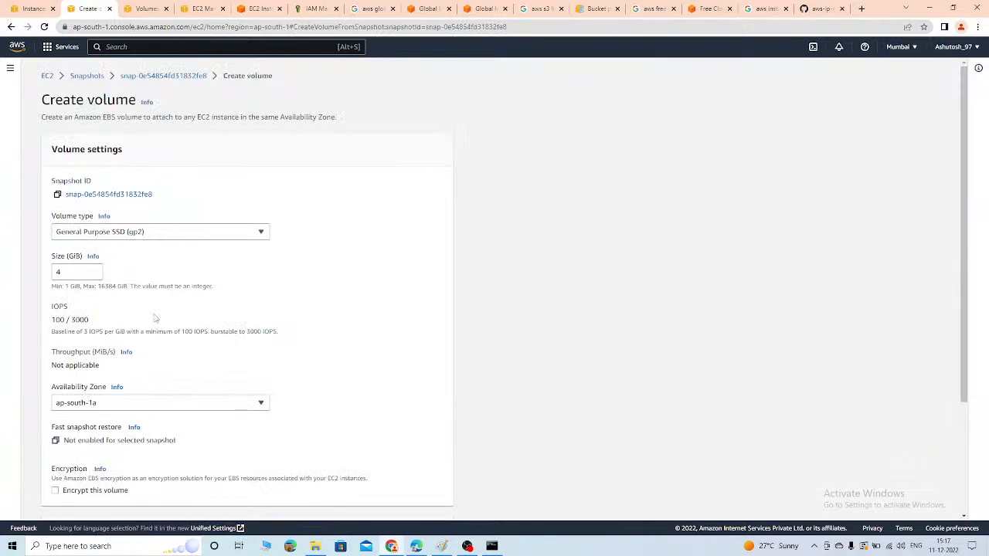
left_click(115, 402)
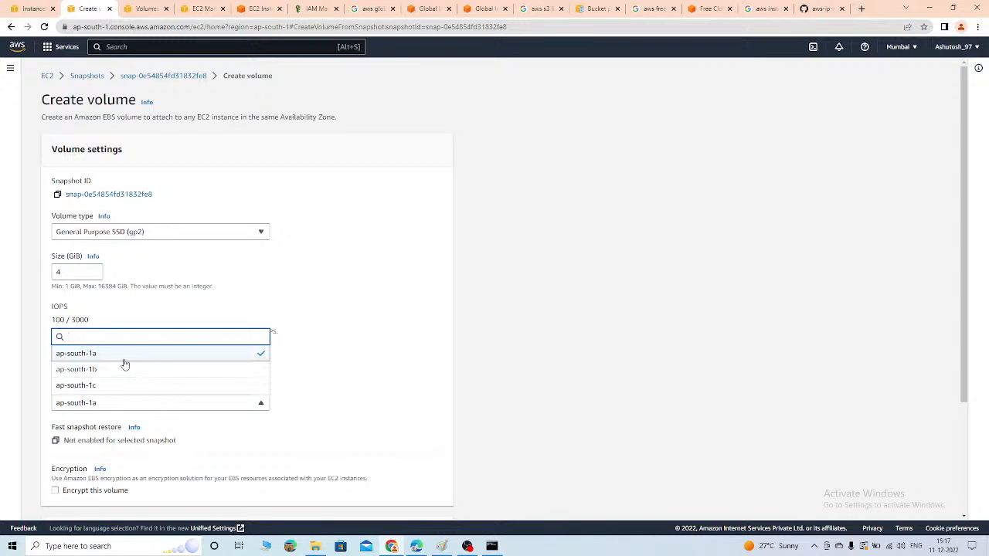
scroll(126, 387, "down", 2)
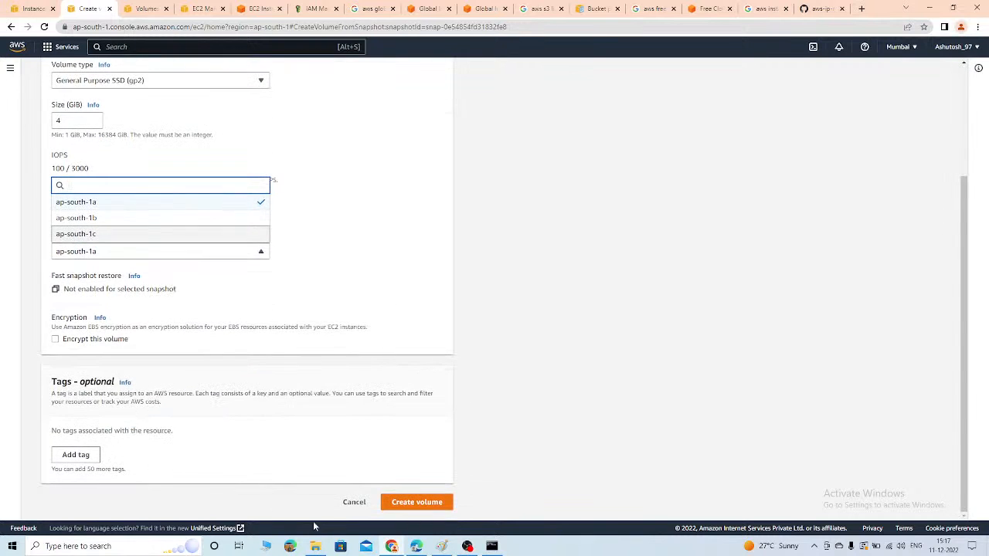
left_click(354, 503)
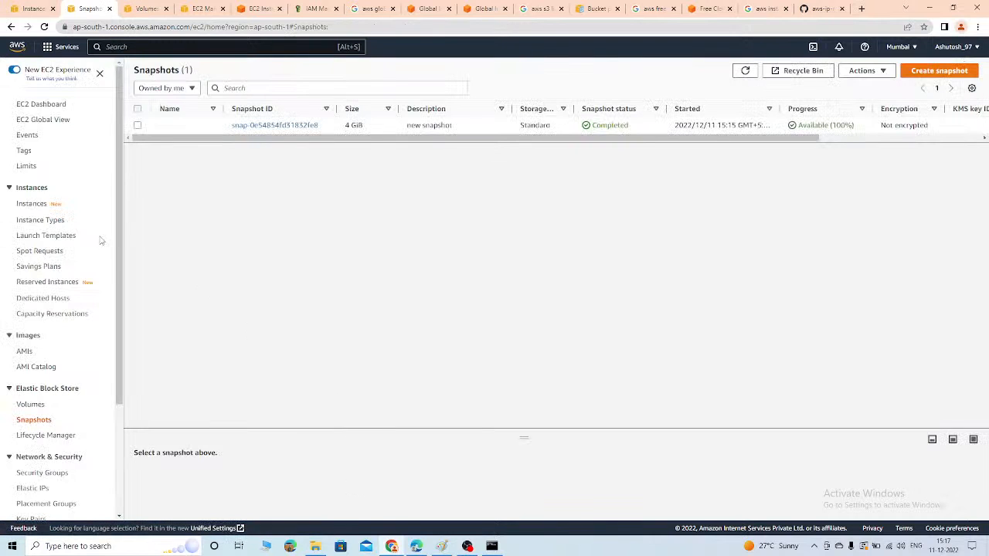
Open the Instances list and examine the Delete on termination setting of the volumes attached to MySeventhInstance
mouse_move(119, 262)
left_mouse_down()
mouse_move(121, 304)
mouse_move(127, 268)
left_mouse_up()
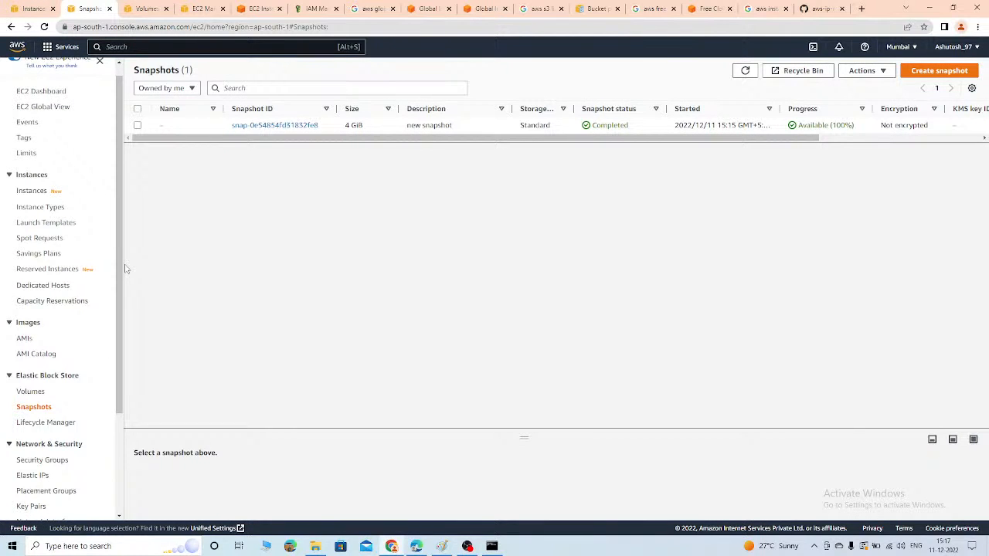
scroll(39, 210, "up", 1)
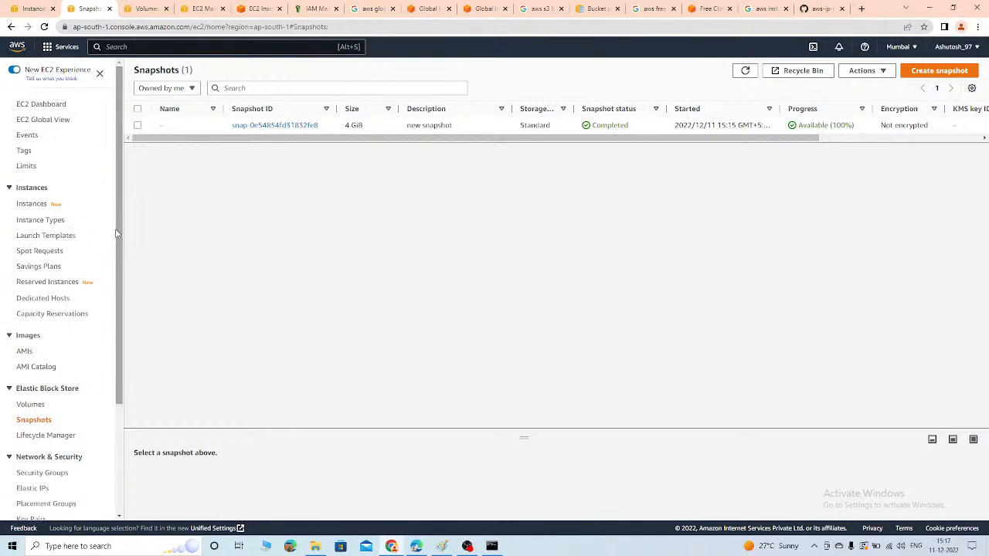
left_click(35, 206)
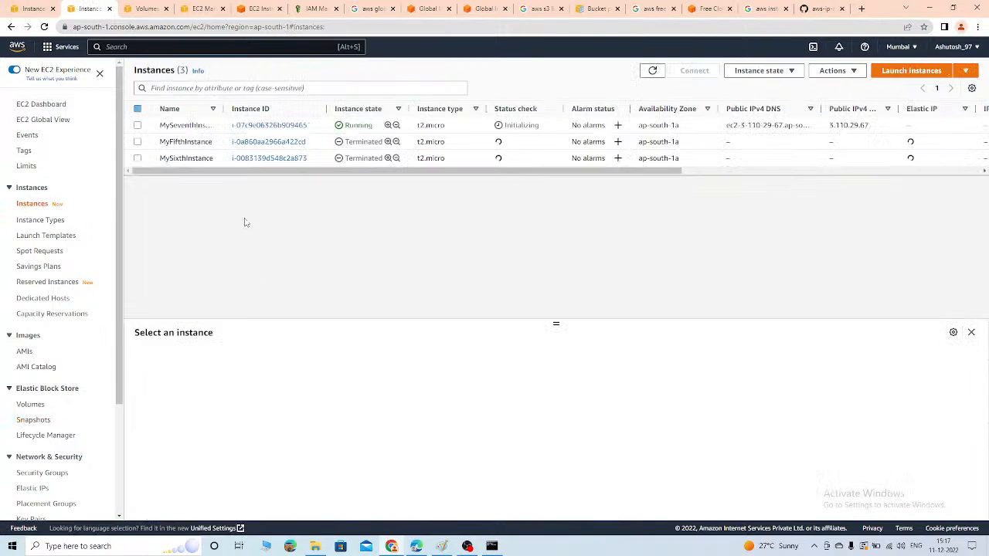
left_click(136, 126)
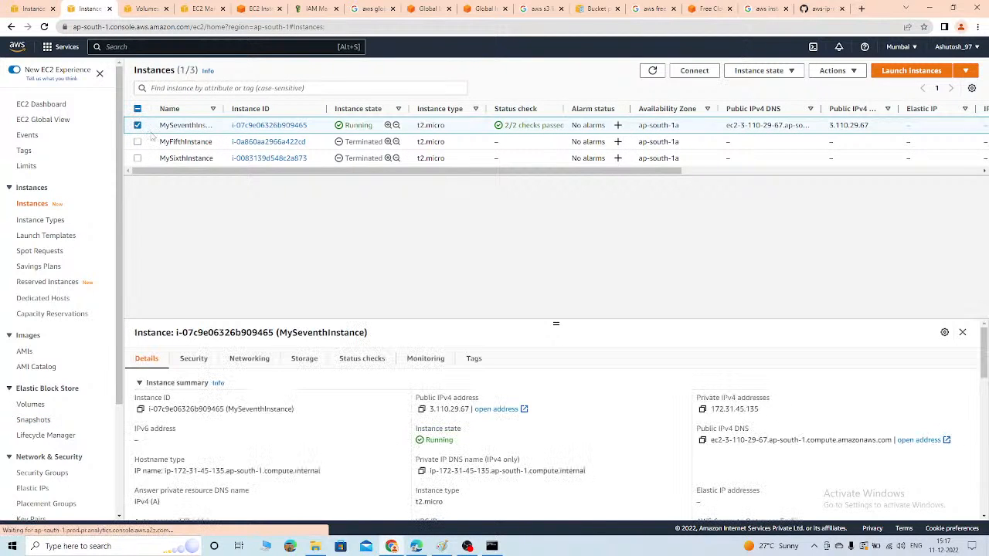
left_click(303, 358)
scroll(487, 492, "down", 2)
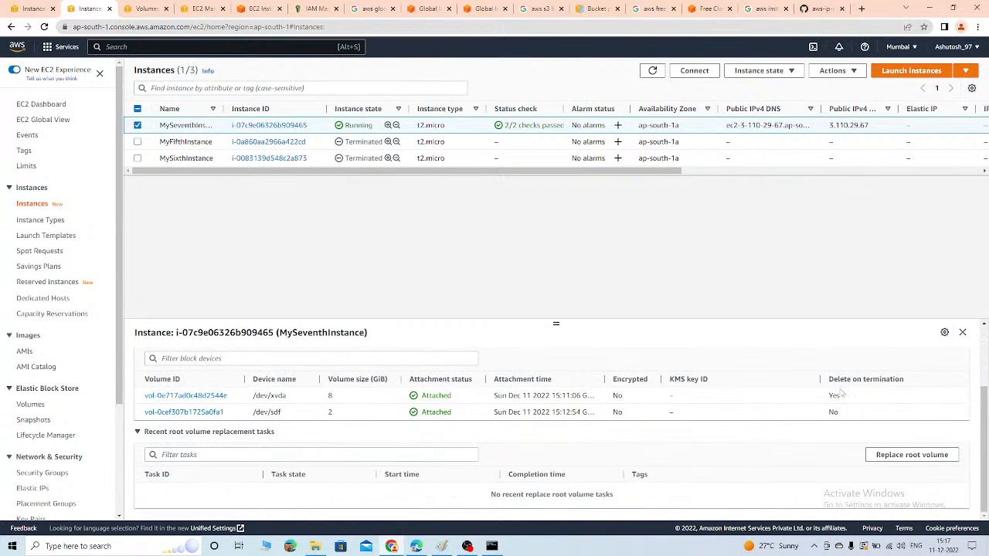
left_click_drag(829, 396, 850, 399)
Terminate MySeventhInstance and refresh the instance list until its state updates
left_click(768, 70)
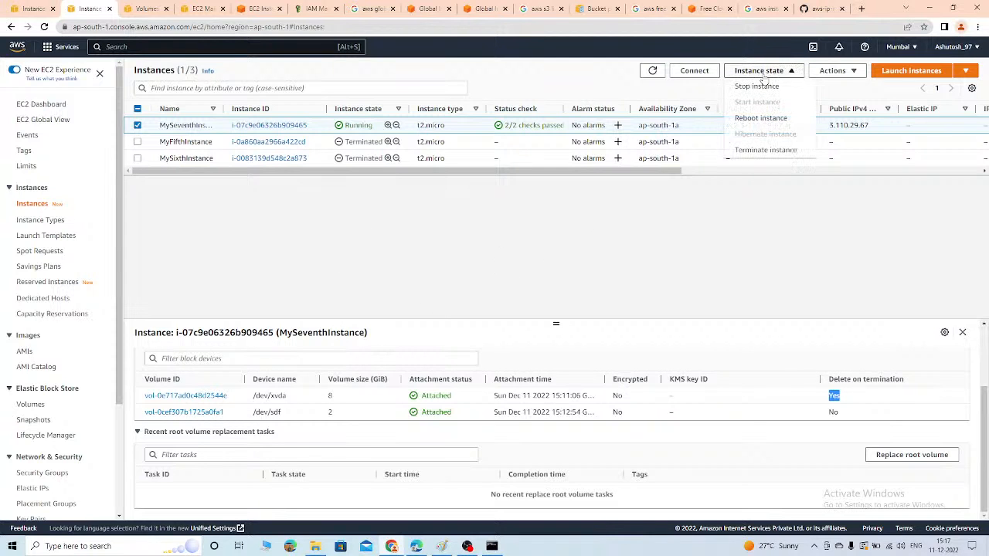
left_click(768, 151)
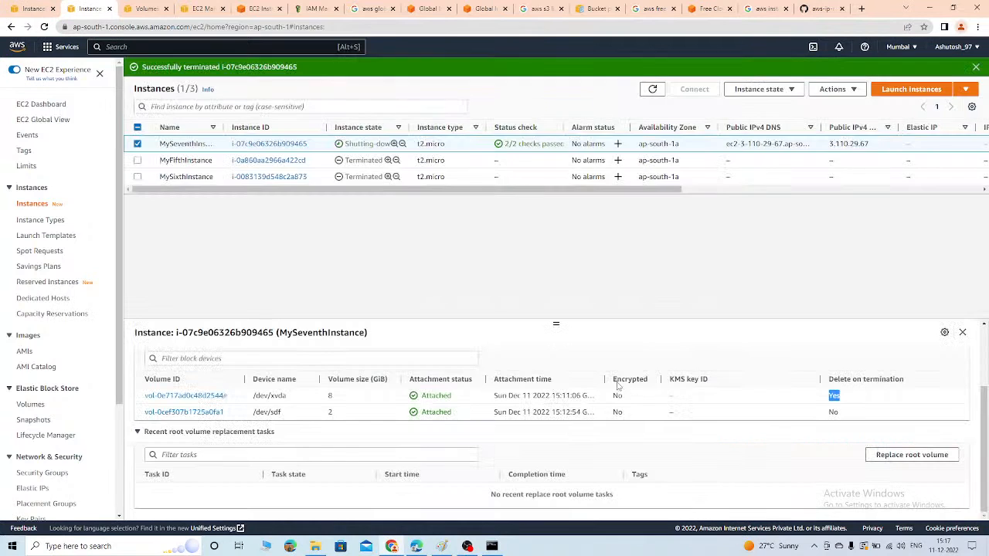
left_click(652, 90)
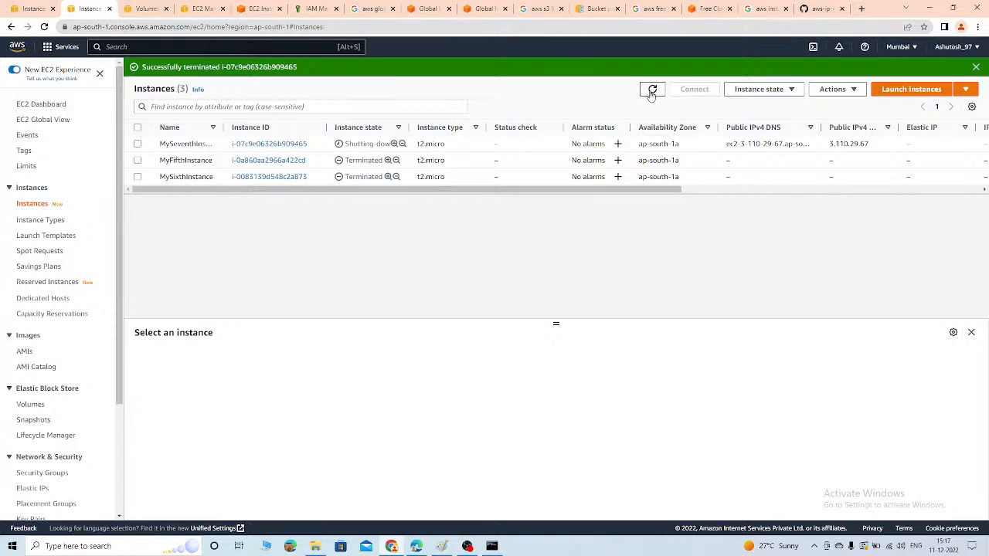
left_click(652, 93)
left_click(652, 95)
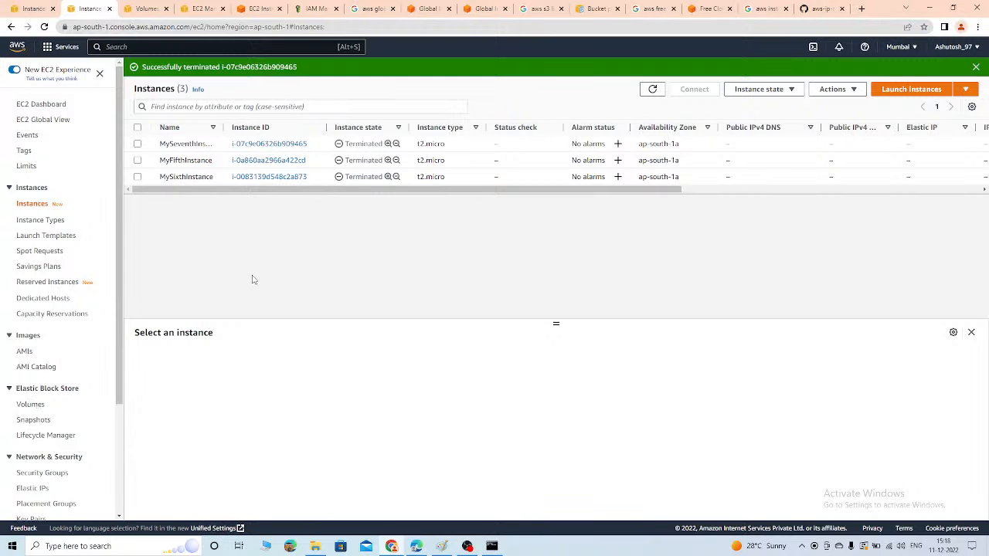
Open the Volumes list and examine which volumes remain, checking their sizes, states and attached instances
left_click(32, 405)
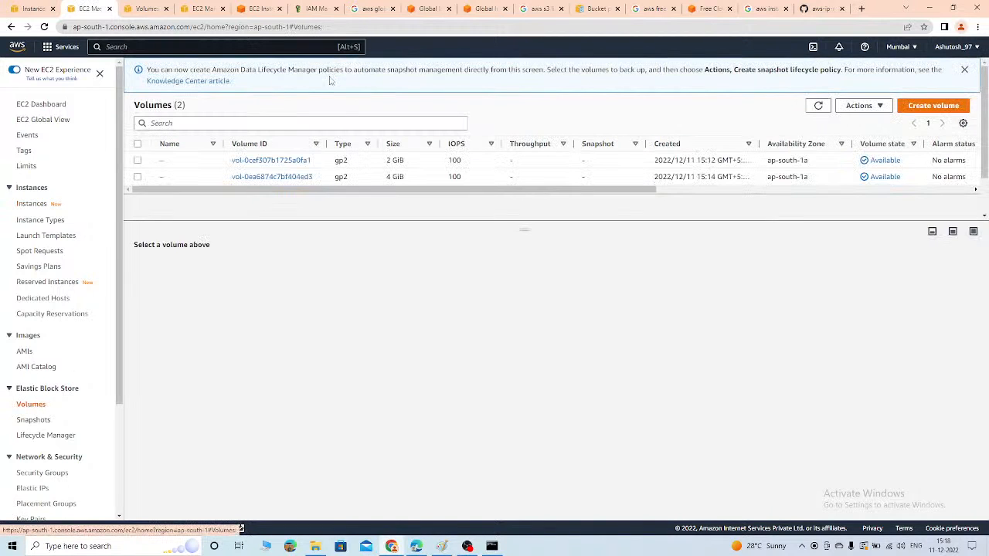
left_click_drag(373, 189, 609, 219)
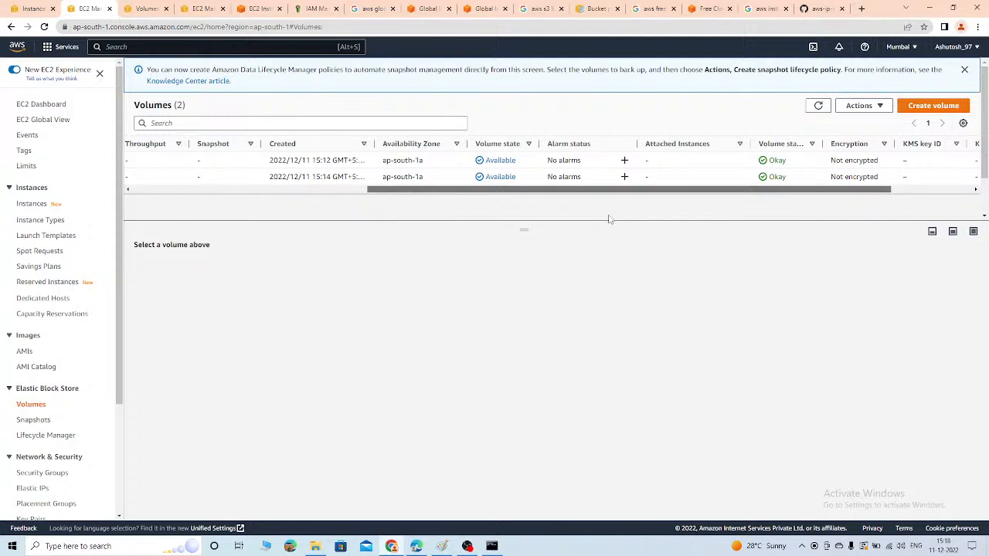
left_click_drag(610, 219, 288, 186)
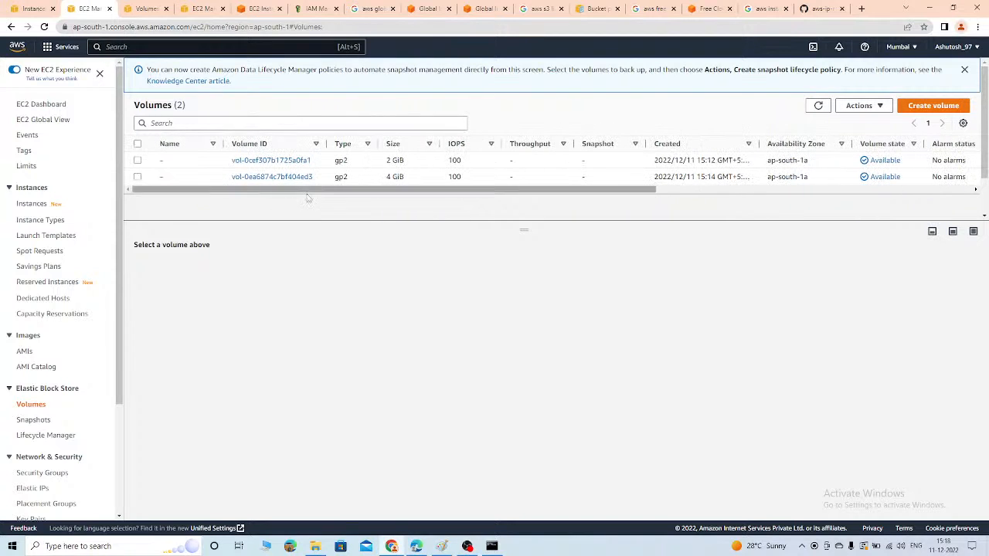
mouse_move(455, 193)
left_mouse_down()
mouse_move(547, 194)
mouse_move(448, 193)
left_mouse_up()
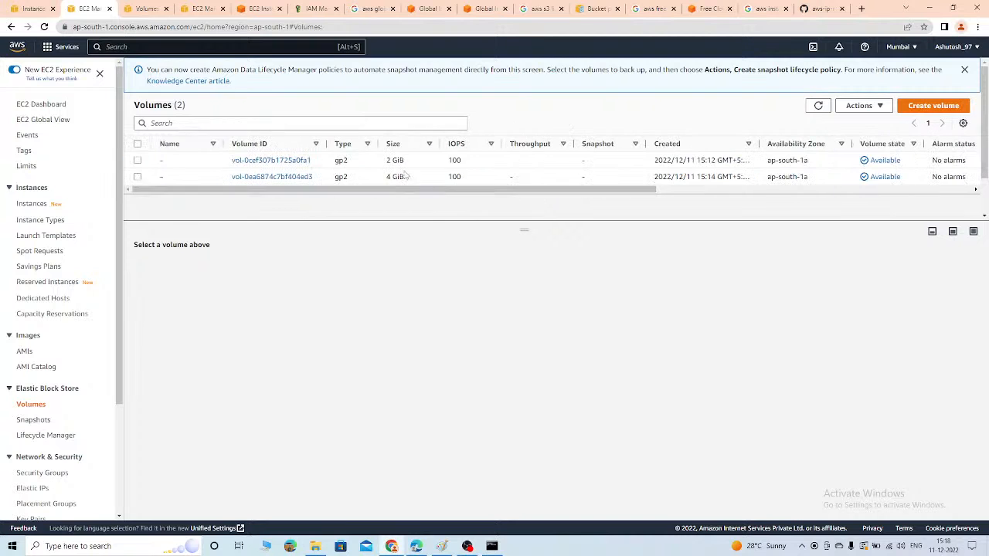
left_click_drag(392, 160, 408, 163)
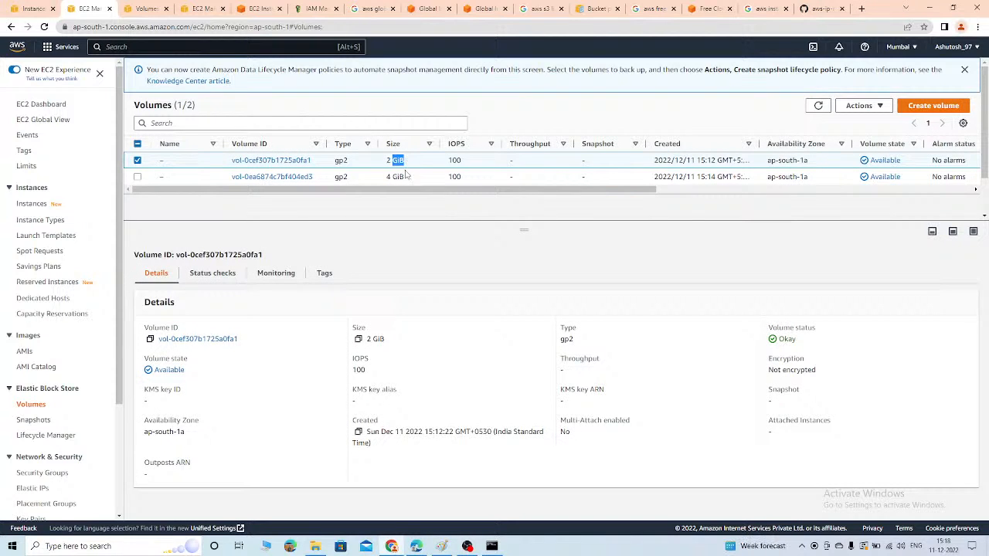
left_click_drag(409, 190, 386, 193)
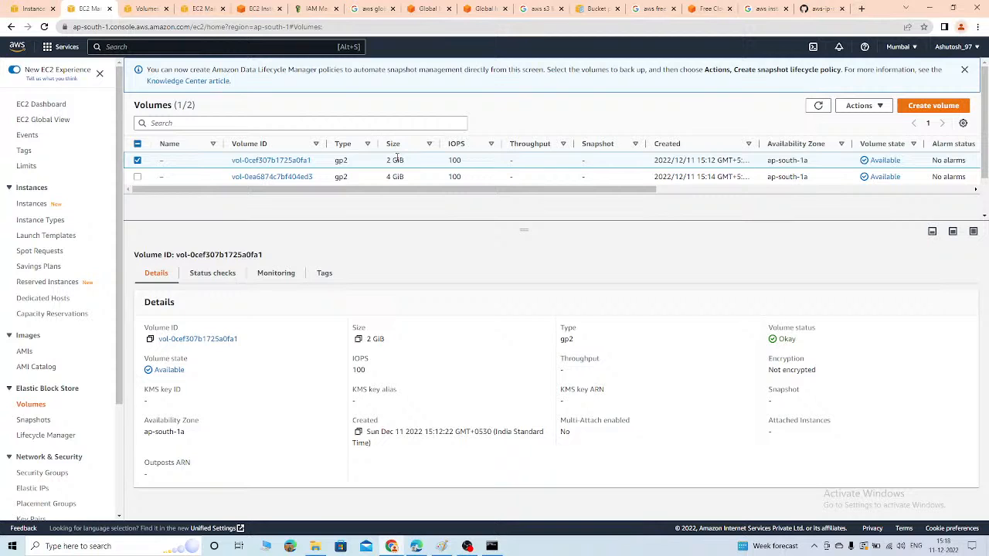
Delete both the 2 GiB and 4 GiB volumes, entering "delete" to confirm
left_click(137, 177)
left_click(859, 105)
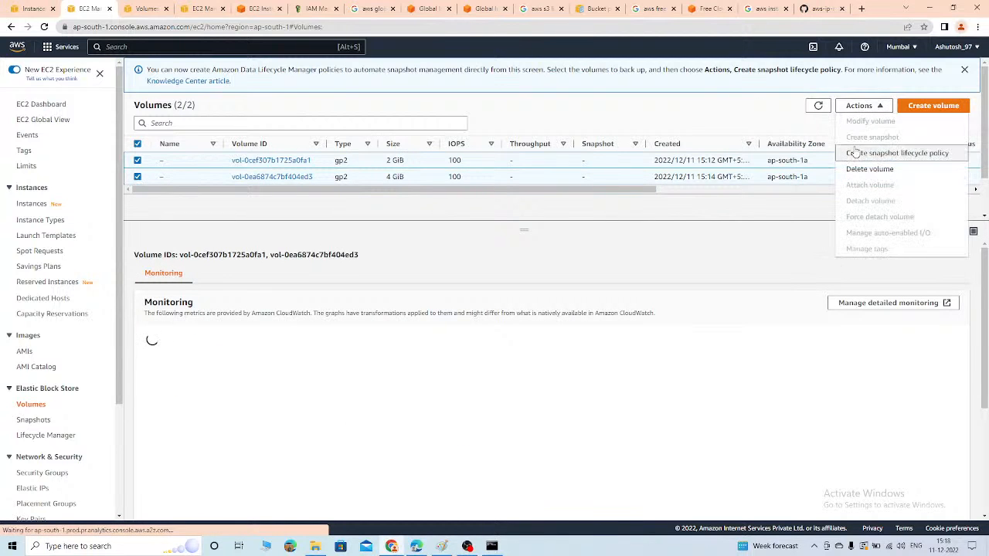
left_click(866, 170)
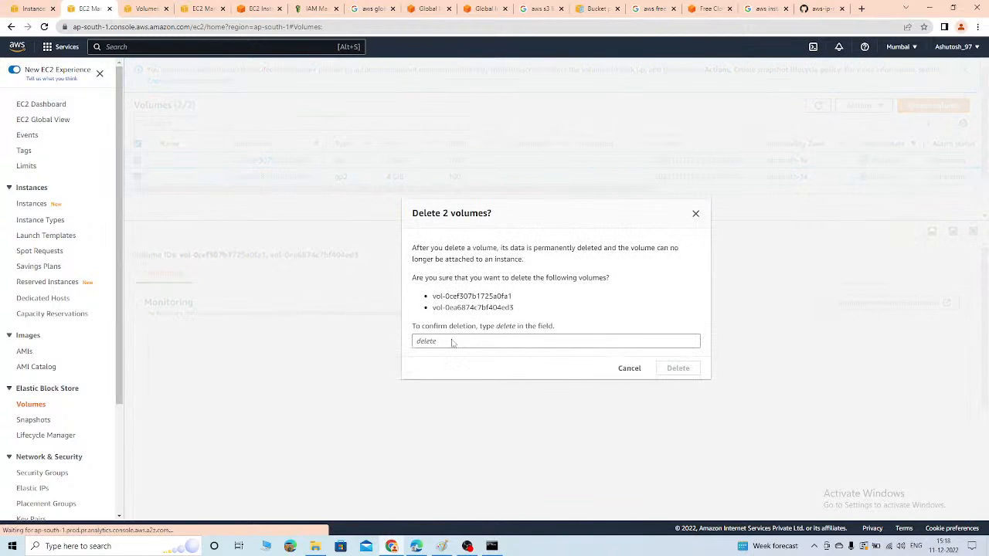
left_click(427, 341)
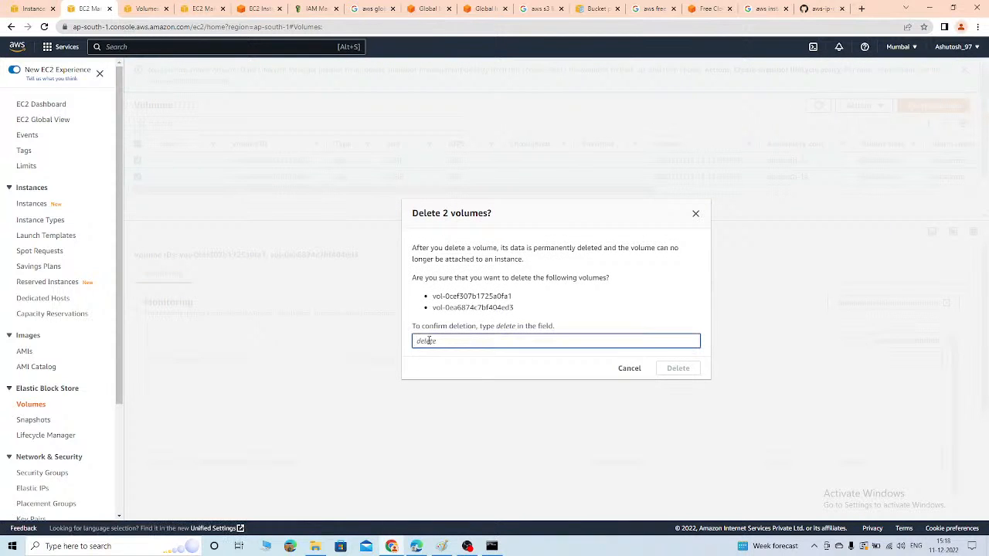
type("delete")
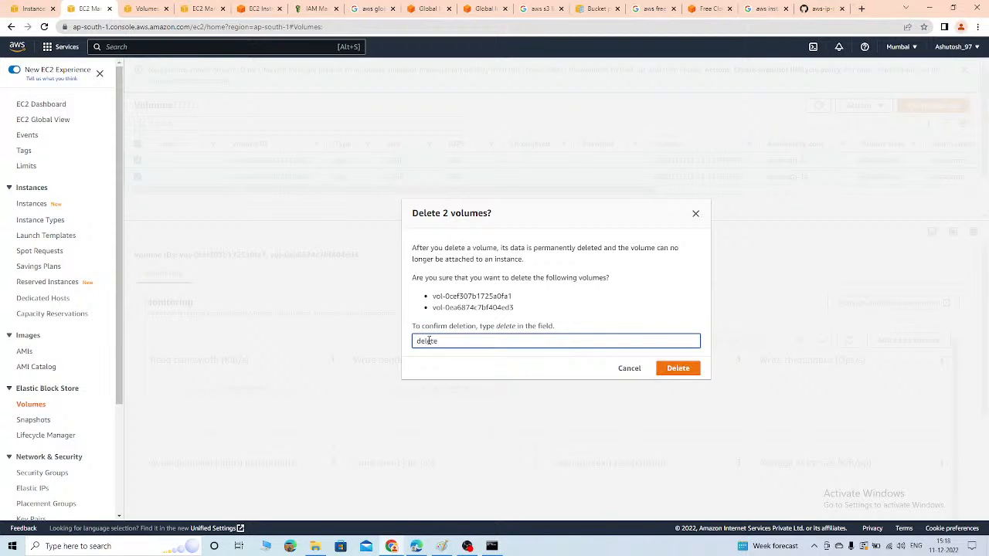
left_click(689, 369)
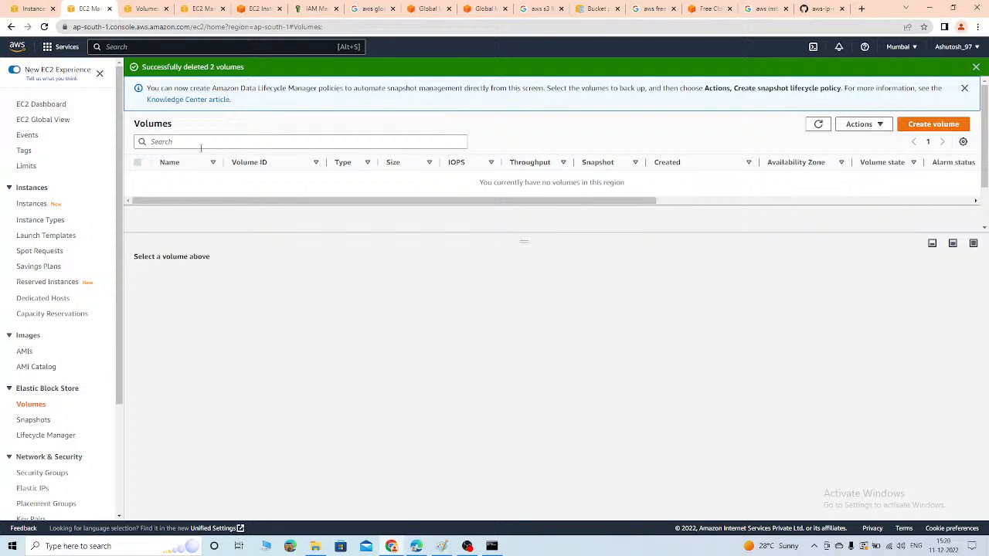
Look through the EC2 navigation sections and return to the Instances list to examine the instances' states
scroll(120, 208, "down", 2)
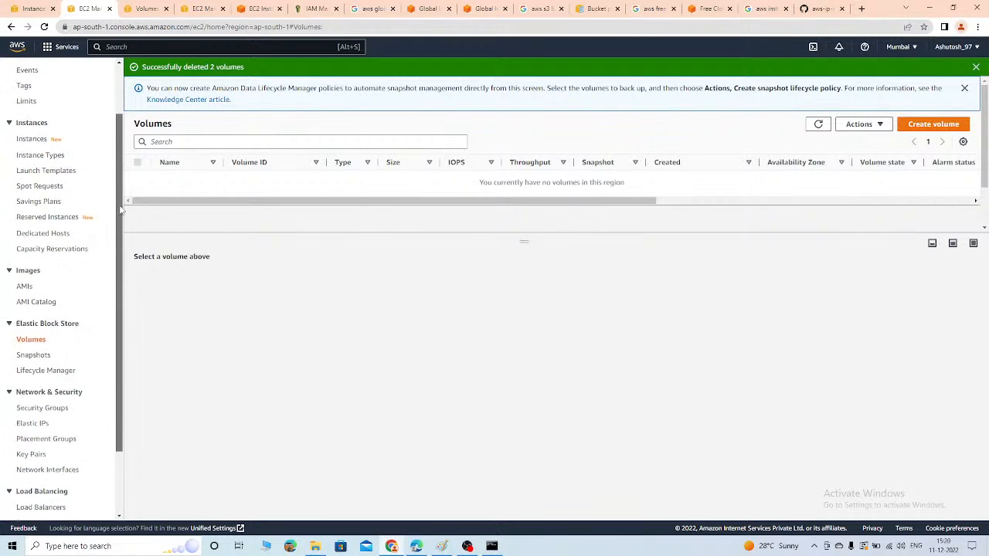
scroll(120, 209, "down", 3)
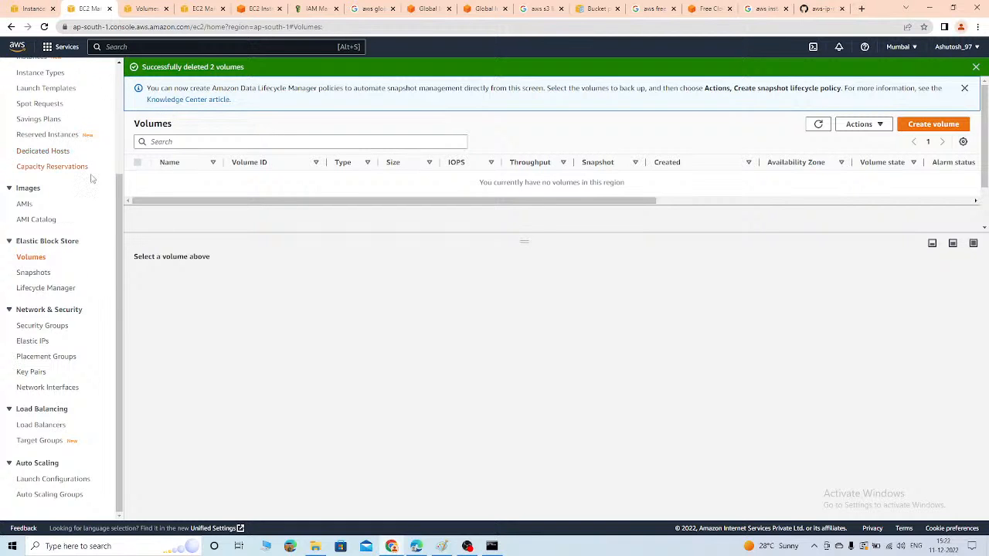
scroll(120, 128, "up", 2)
scroll(121, 130, "up", 1)
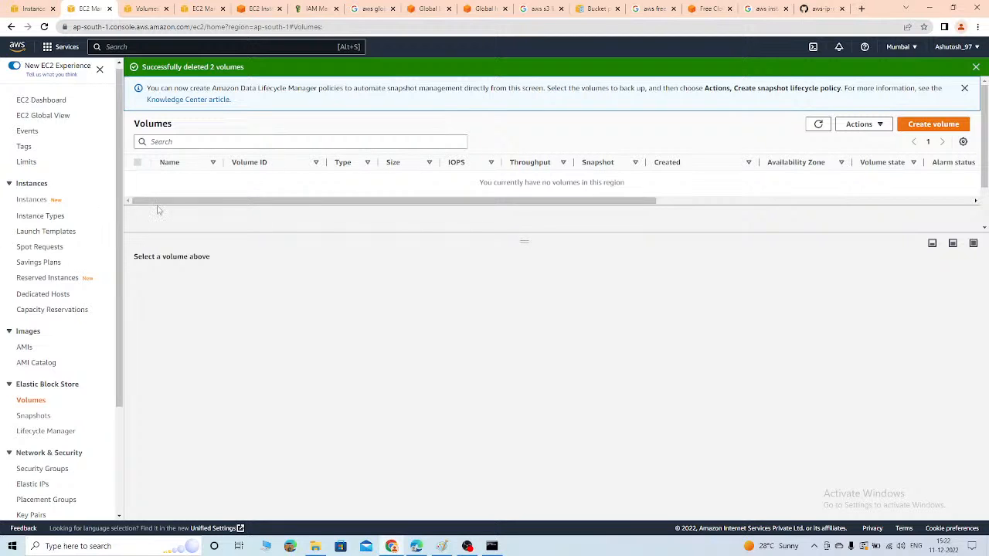
scroll(122, 191, "up", 1)
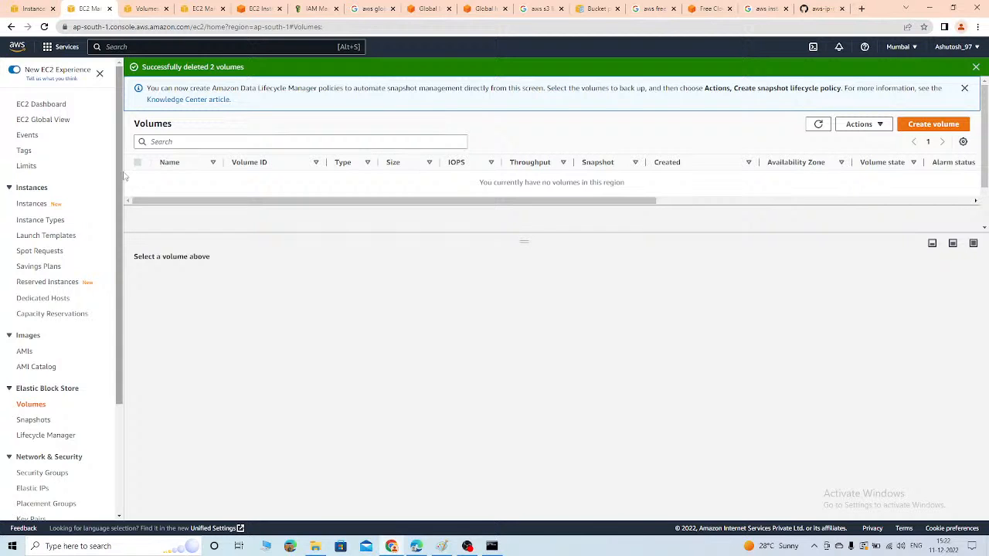
left_click(23, 205)
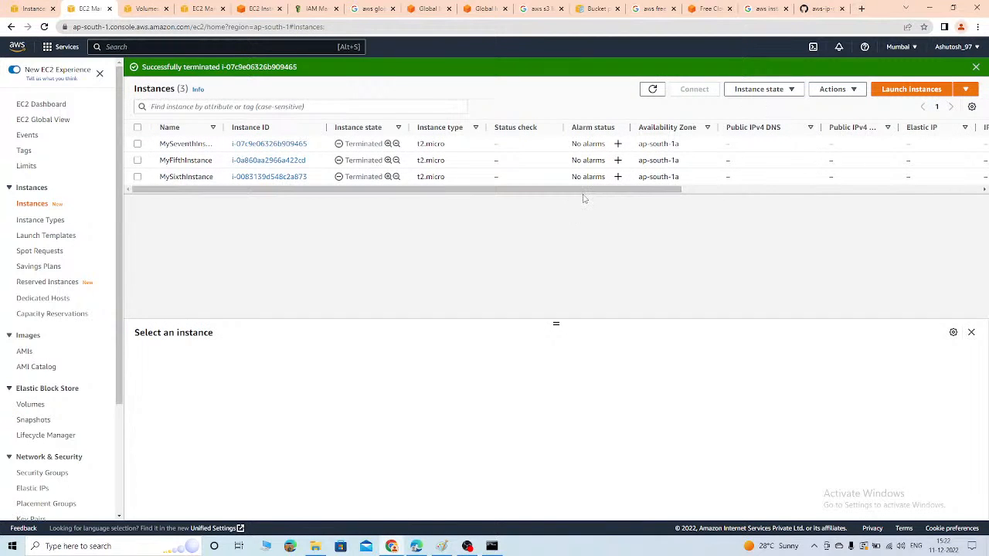
left_click_drag(409, 206, 111, 275)
scroll(25, 275, "down", 2)
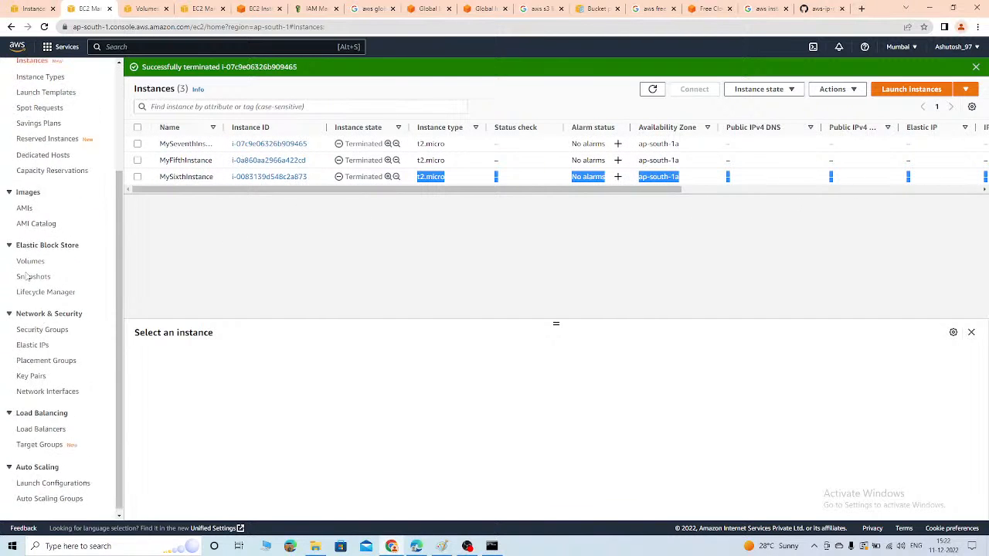
scroll(26, 203, "up", 1)
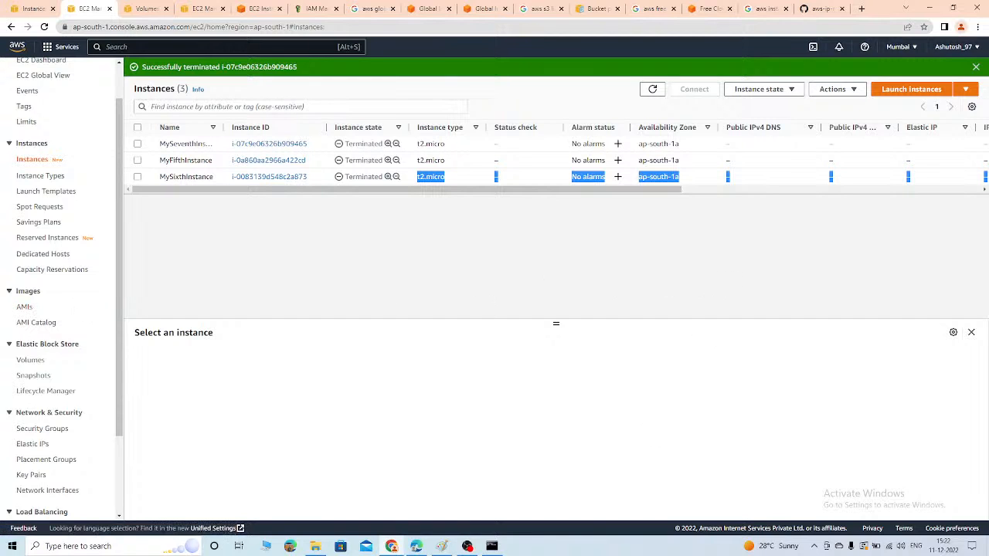
Switch to Paint and handwrite "A L" with "EC2" and a small arrow in the blank area below the earlier notes
left_click(431, 546)
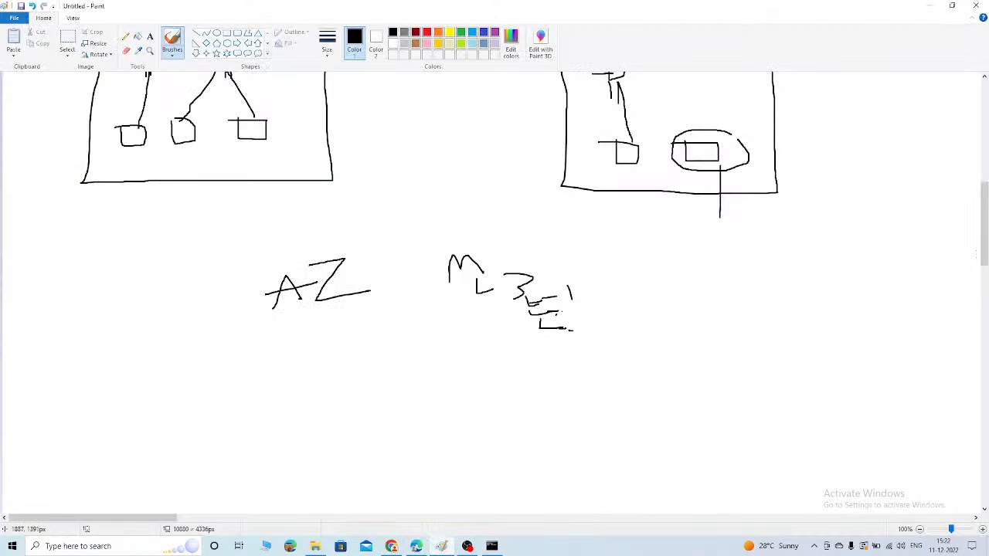
scroll(610, 309, "down", 3)
mouse_move(373, 228)
left_mouse_down()
mouse_move(398, 188)
mouse_move(403, 224)
left_mouse_up()
left_click_drag(373, 224, 394, 216)
mouse_move(446, 198)
left_mouse_down()
mouse_move(442, 235)
mouse_move(481, 233)
mouse_move(490, 309)
left_mouse_up()
left_click_drag(486, 270, 516, 259)
mouse_move(494, 273)
left_mouse_down()
mouse_move(512, 267)
mouse_move(511, 286)
mouse_move(557, 276)
left_mouse_up()
mouse_move(568, 264)
left_mouse_down()
mouse_move(616, 279)
mouse_move(627, 304)
mouse_move(618, 292)
mouse_move(591, 296)
left_mouse_up()
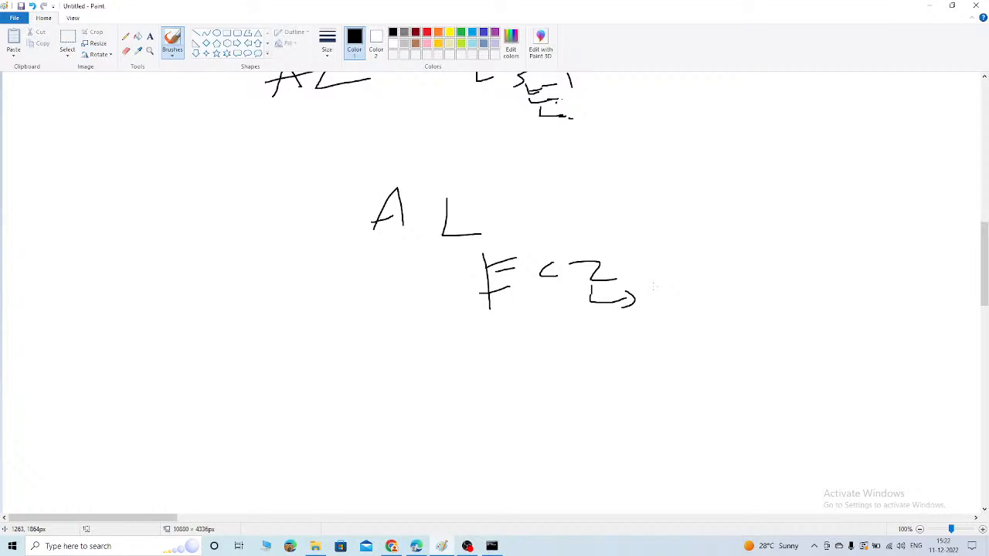
Sketch three short lines beside "EC2", enclose them with a closing bracket, and draw an arrow pointing away from it
left_click_drag(654, 286, 727, 274)
mouse_move(692, 306)
left_mouse_down()
mouse_move(755, 291)
mouse_move(758, 314)
left_mouse_up()
mouse_move(748, 227)
left_mouse_down()
mouse_move(766, 286)
mouse_move(770, 358)
mouse_move(703, 357)
left_mouse_up()
mouse_move(774, 290)
left_mouse_down()
mouse_move(820, 284)
mouse_move(813, 303)
left_mouse_up()
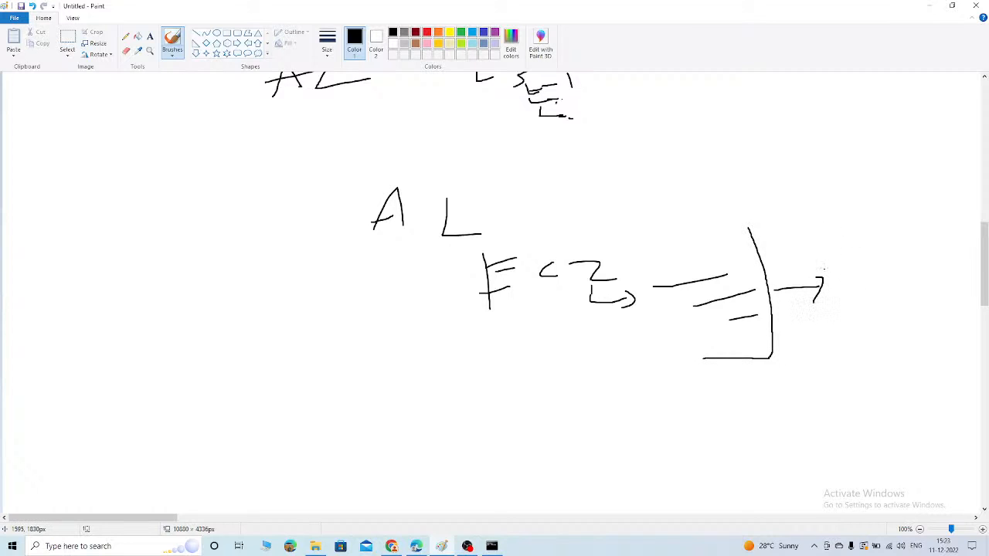
Complete the box around the three lines and draw an arrow from its upper edge to a handwritten, underlined "AWS" label
mouse_move(753, 227)
left_mouse_down()
mouse_move(658, 233)
mouse_move(645, 245)
mouse_move(658, 346)
mouse_move(704, 359)
left_mouse_up()
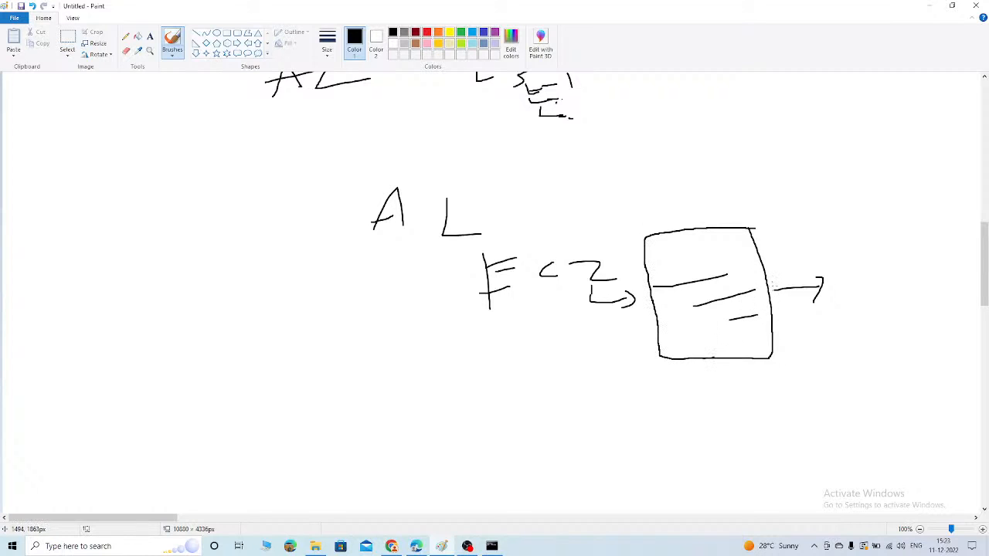
mouse_move(716, 226)
left_mouse_down()
mouse_move(730, 175)
mouse_move(731, 193)
mouse_move(773, 191)
mouse_move(795, 157)
left_mouse_up()
left_click_drag(812, 145, 805, 168)
mouse_move(799, 185)
left_mouse_down()
mouse_move(820, 178)
mouse_move(817, 190)
left_mouse_up()
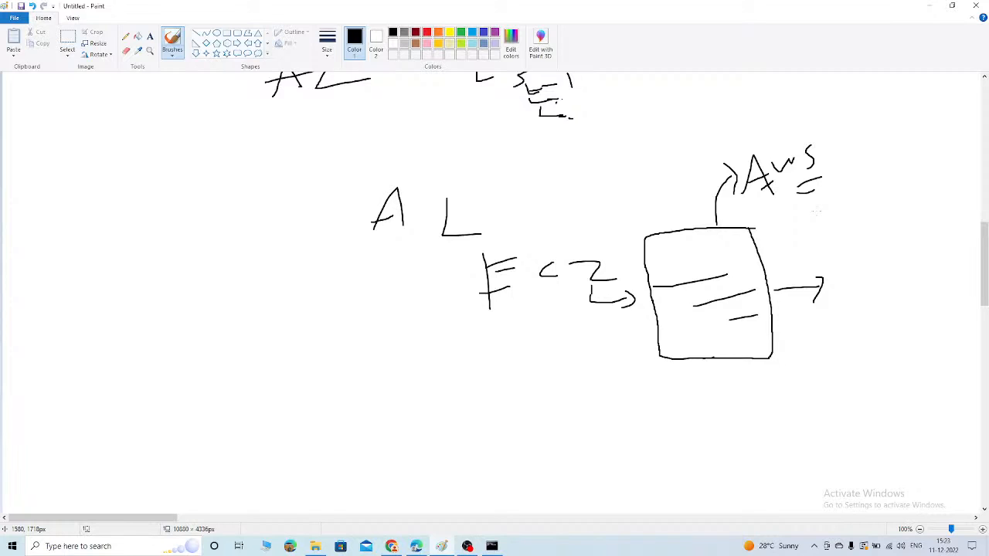
mouse_move(795, 204)
left_mouse_down()
mouse_move(813, 198)
mouse_move(807, 208)
left_mouse_up()
Switch to the AWS console in Chrome and examine the AMIs page and its image ownership filter options
left_click(391, 546)
left_click(24, 308)
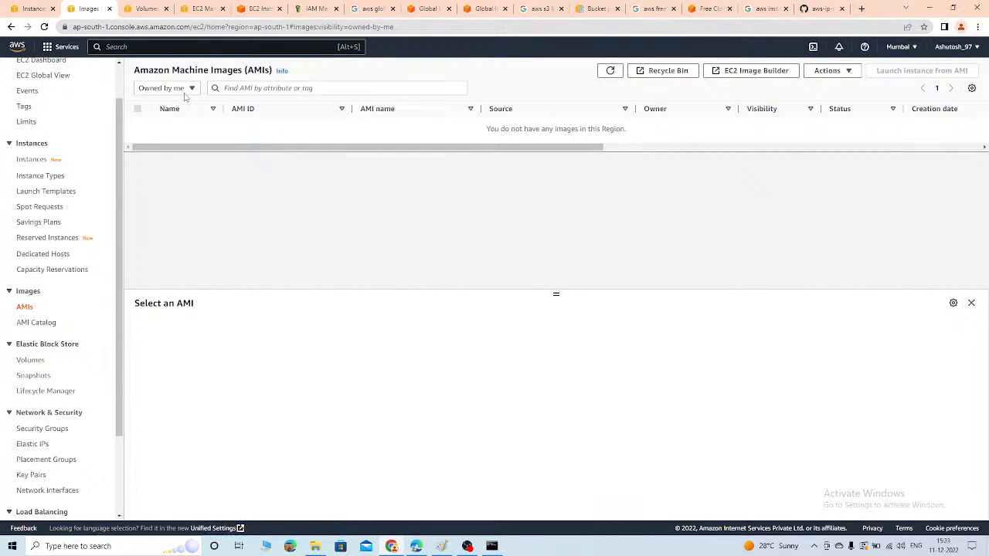
left_click(189, 89)
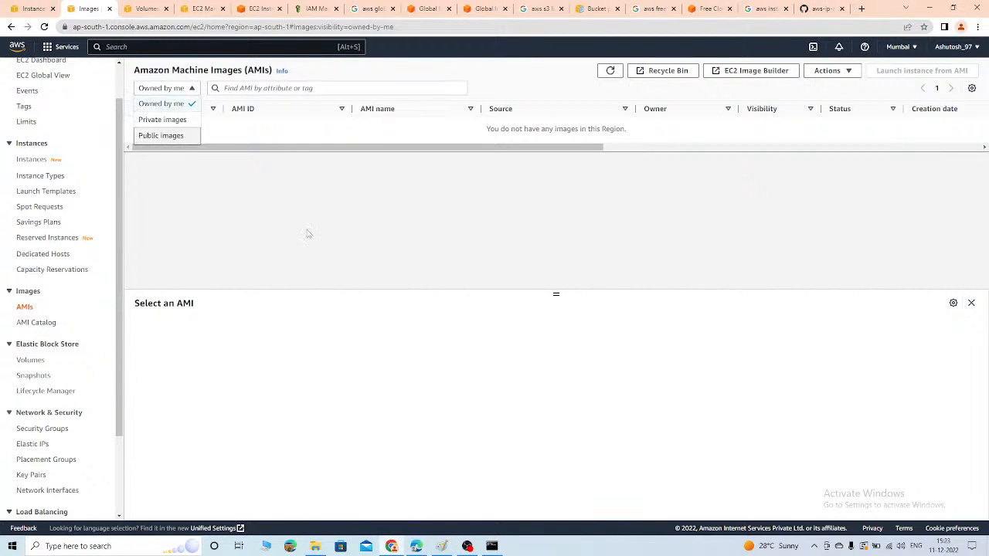
left_click(285, 193)
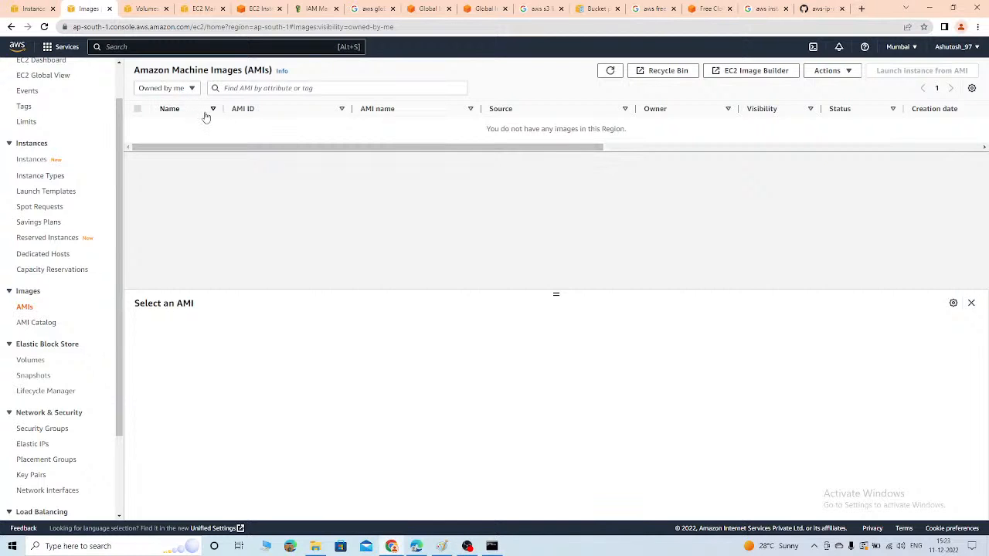
Start launching a new EC2 instance from the Instances list and name it "MyEighthInstance"
left_click(36, 159)
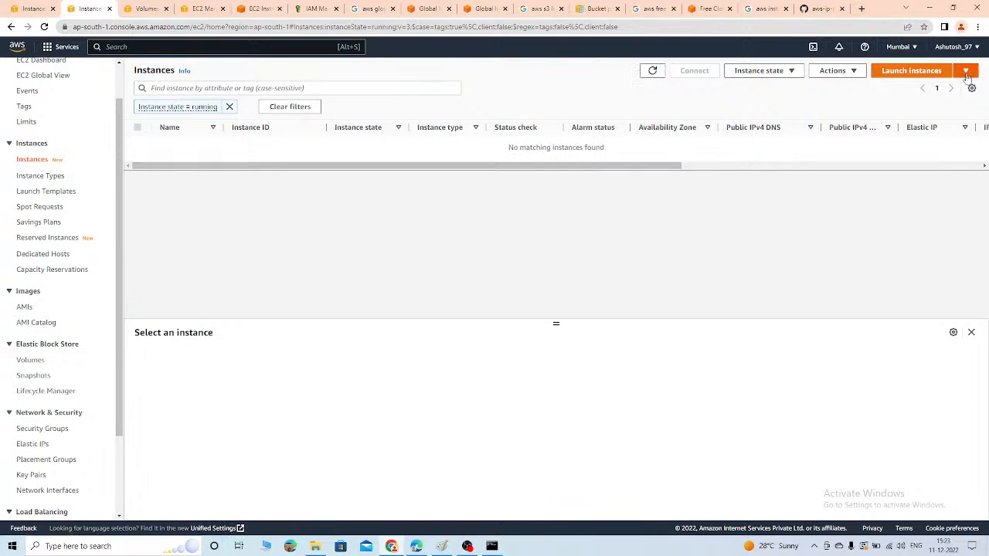
left_click(915, 70)
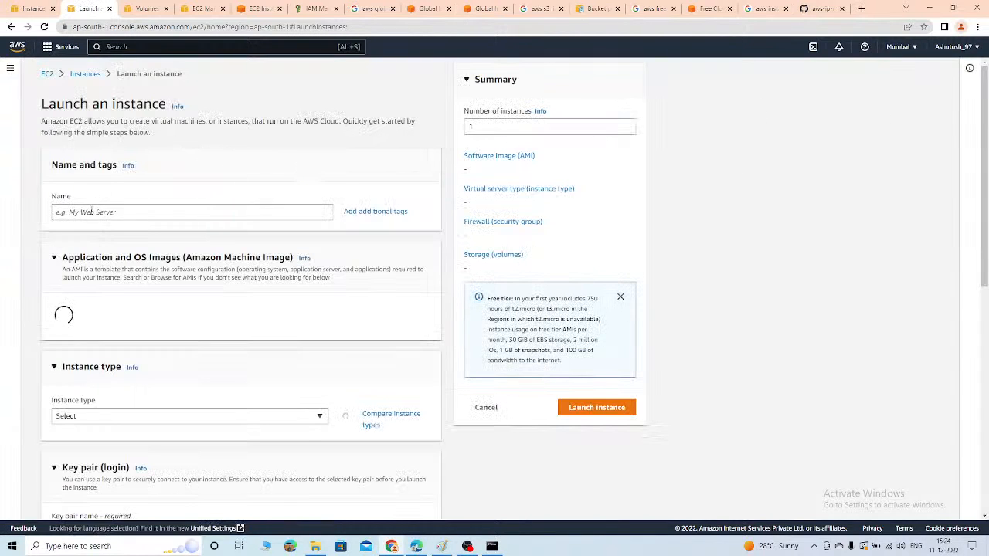
left_click(91, 207)
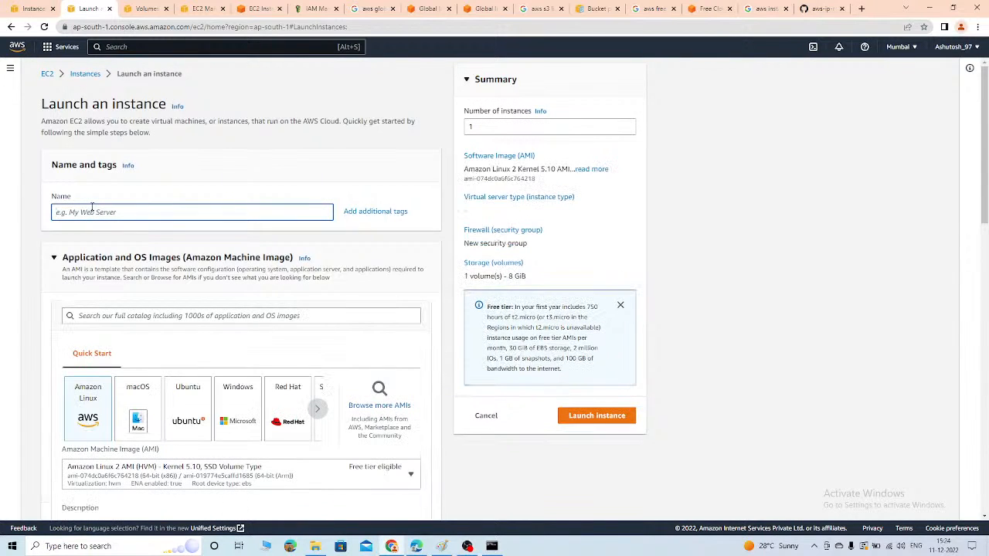
type("MyEighthInstance")
Choose the existing firstinstance key pair for the instance login
scroll(197, 279, "down", 2)
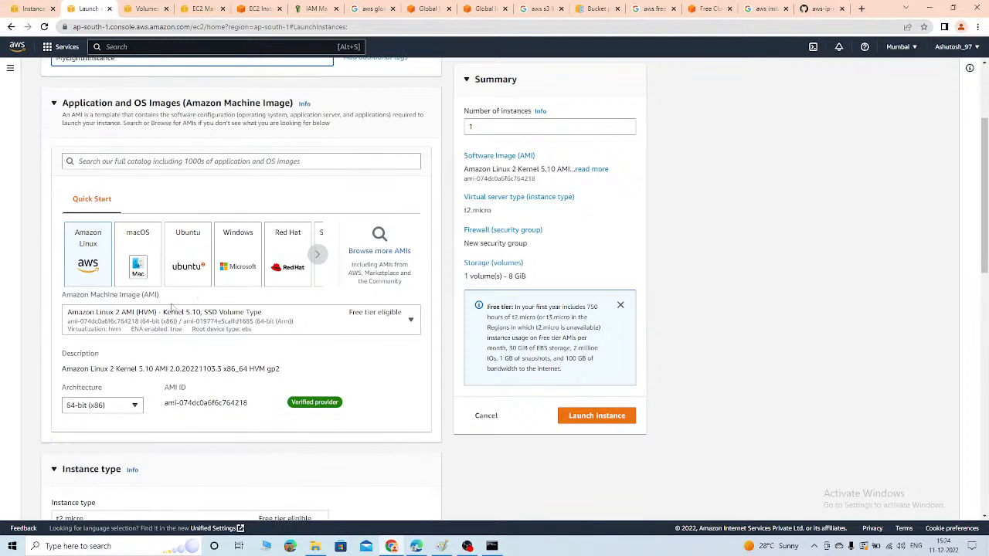
scroll(195, 326, "down", 3)
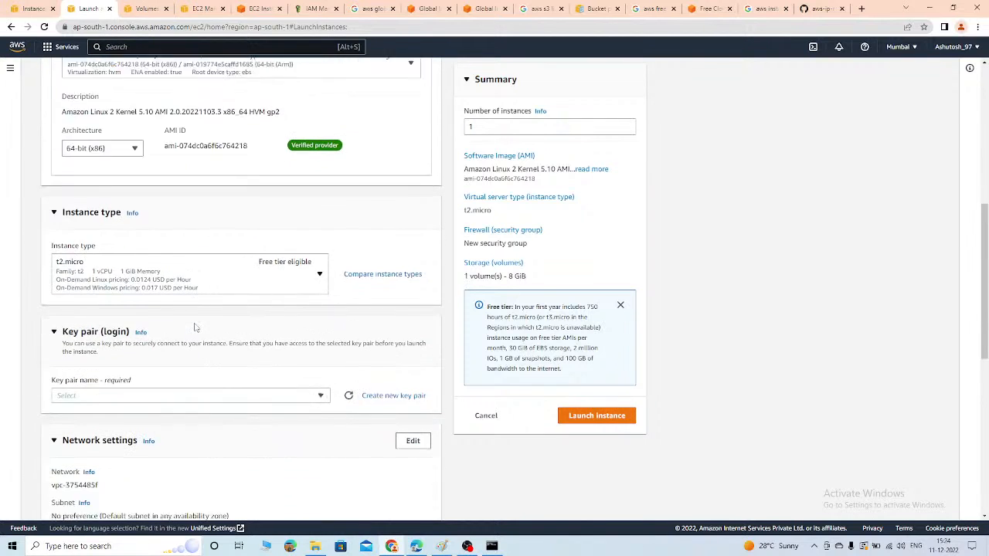
scroll(195, 328, "down", 1)
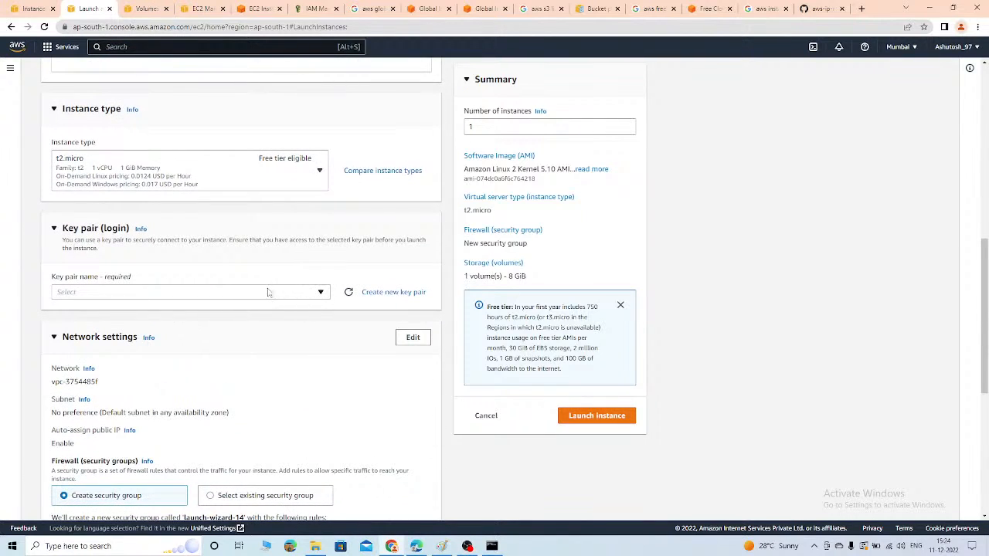
left_click(234, 293)
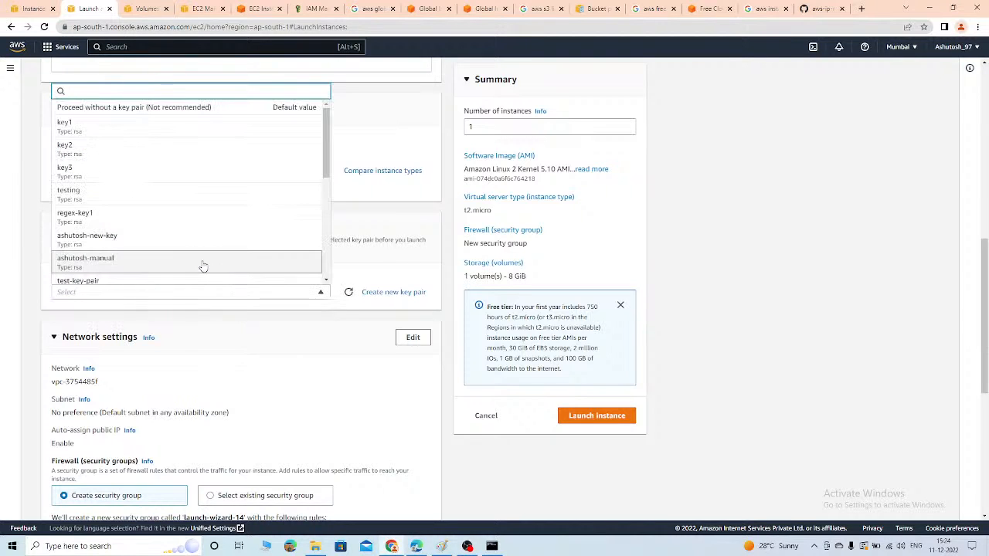
type("first")
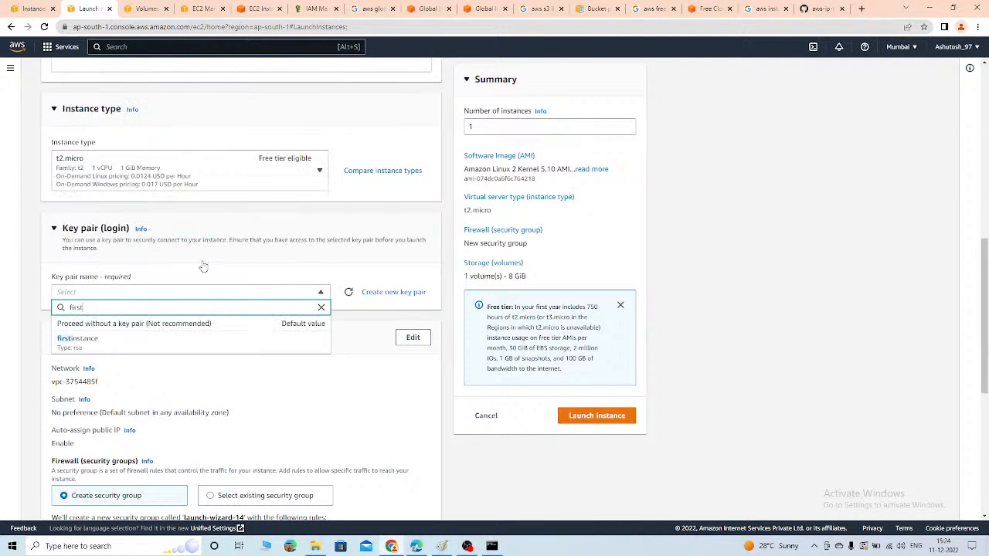
left_click(135, 340)
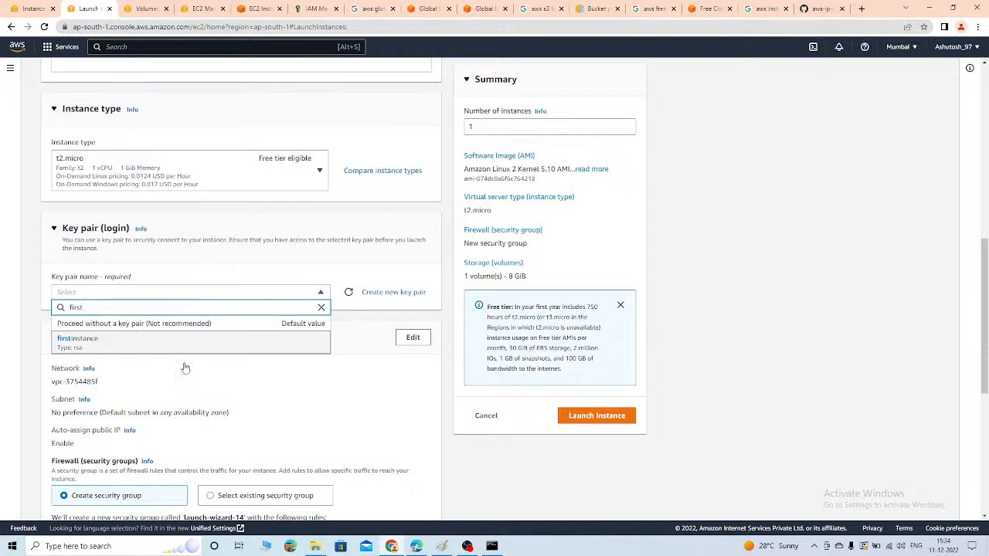
Use an existing security group for the instance's firewall and choose Instance-sg
scroll(245, 333, "down", 3)
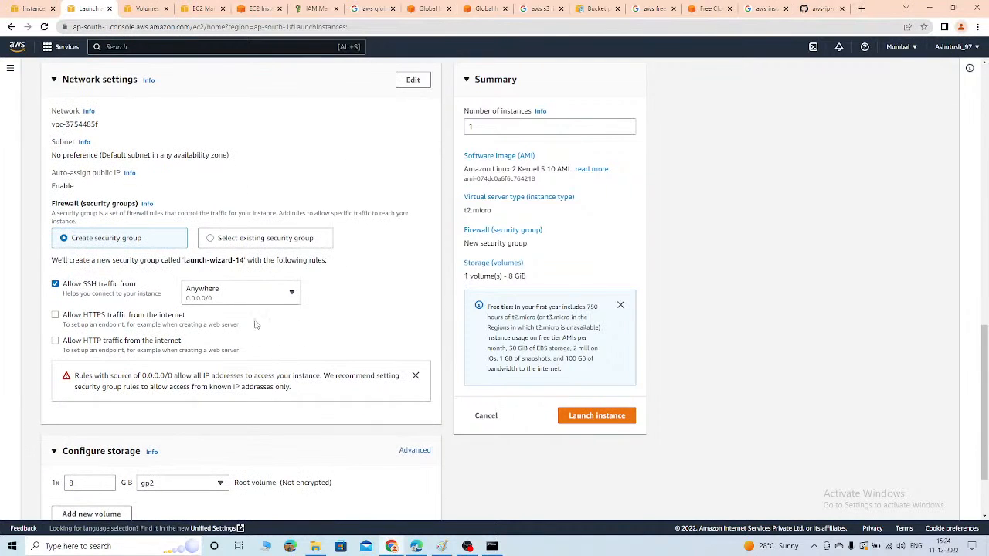
left_click(249, 241)
left_click(134, 301)
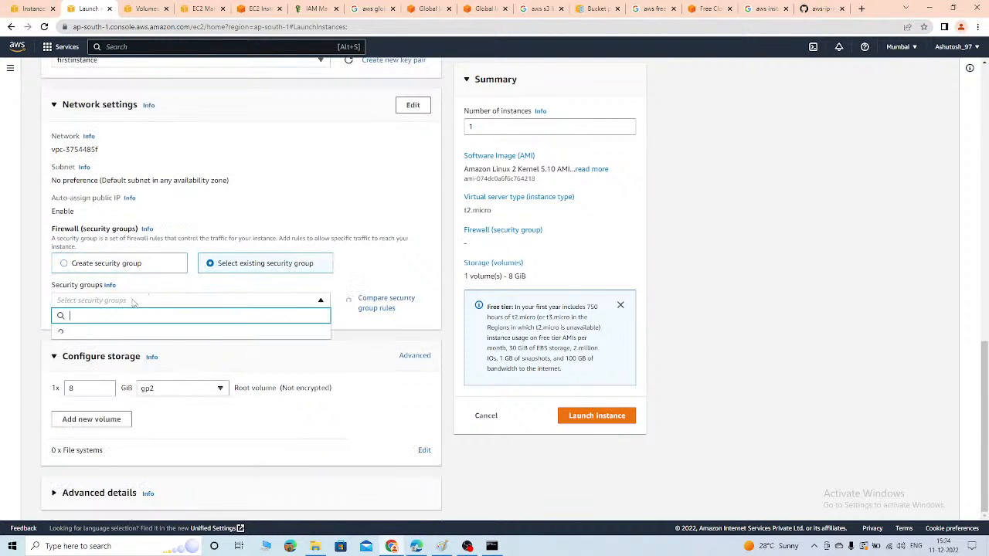
type("insta")
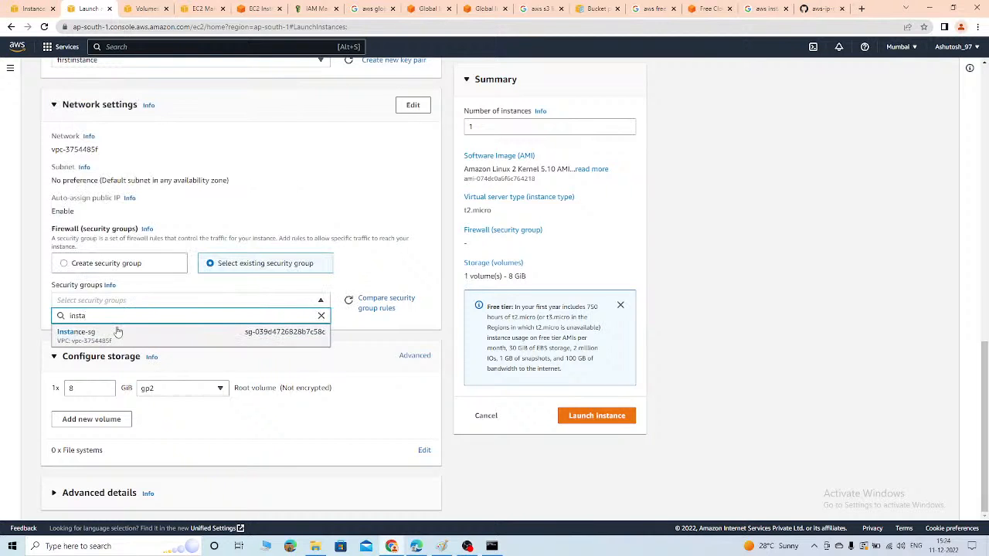
left_click(117, 331)
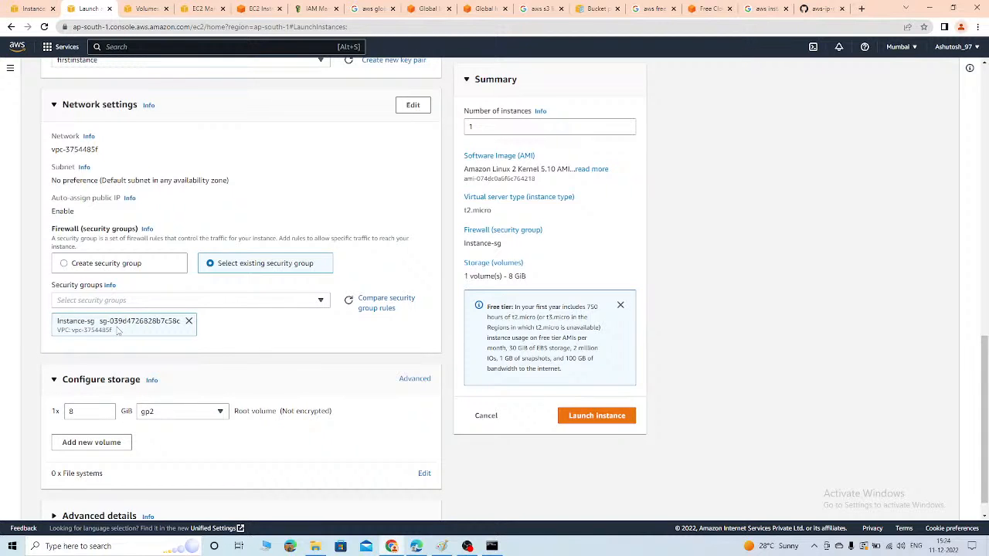
Expand the advanced details and begin the user data script with the lines "#!/bin/bash" and "yum update -y"
scroll(174, 369, "down", 1)
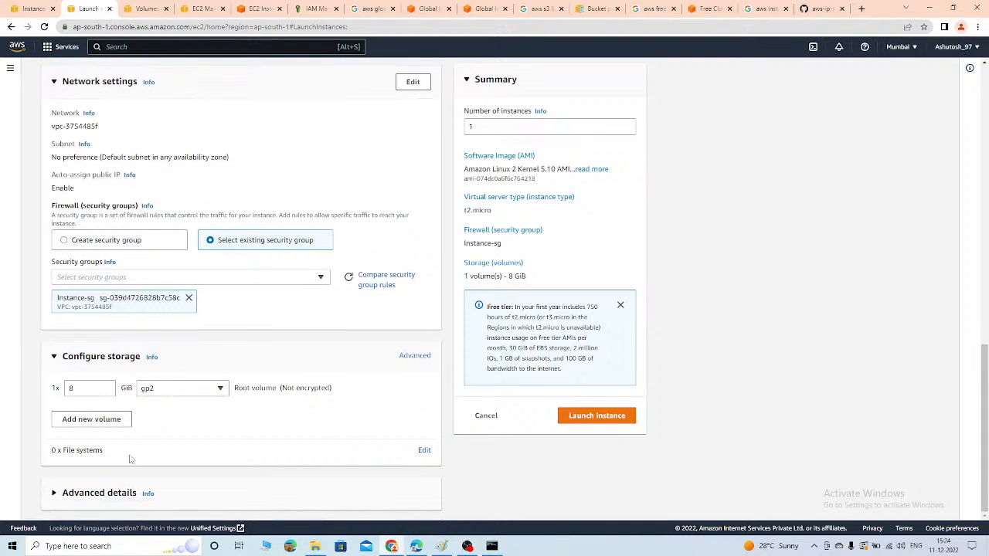
left_click(103, 492)
scroll(312, 442, "down", 15)
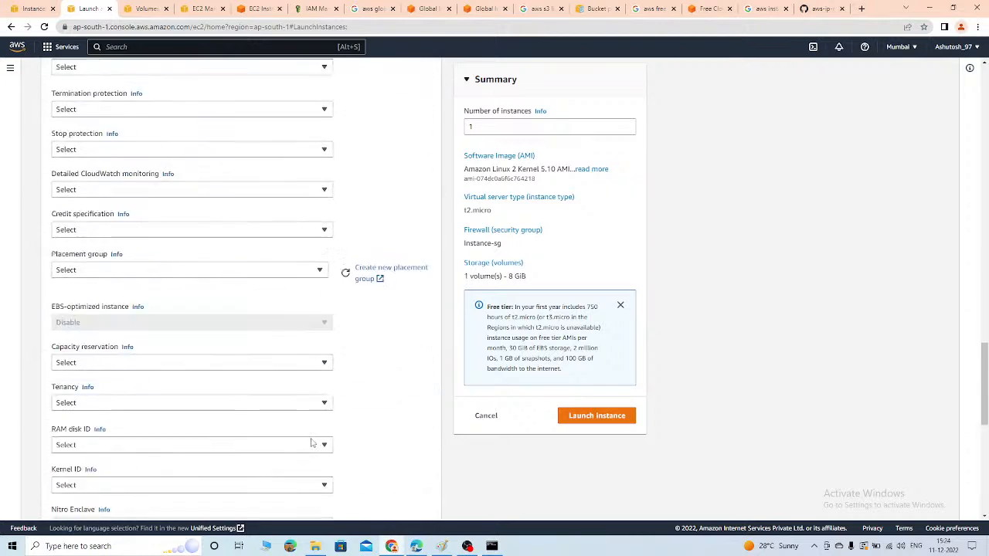
scroll(312, 442, "down", 1)
left_click(212, 320)
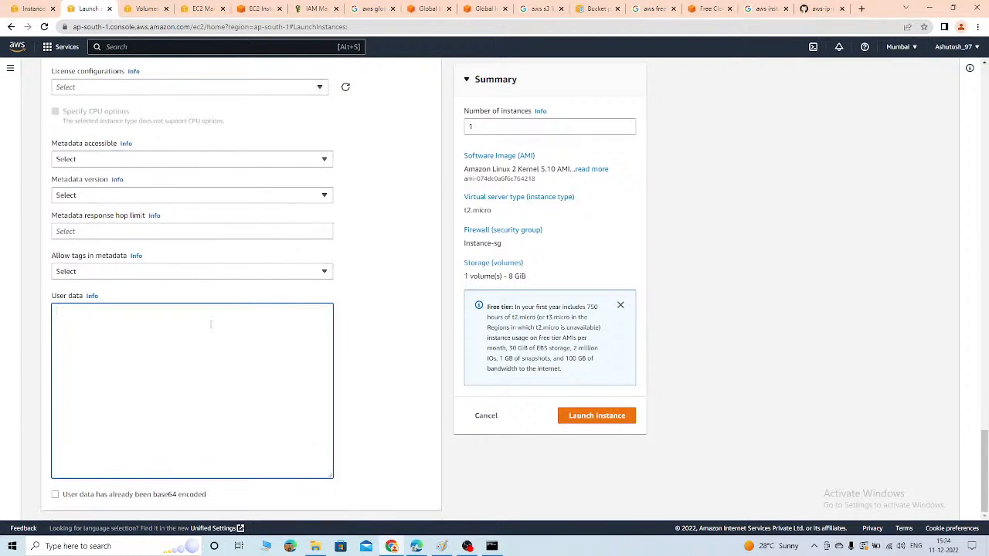
type("#")
type("!/bi")
type("n")
type("/bash ")
type("yum upda")
type("te")
type(" -y")
key("Return")
Add the lines "yum install httpd -y" and "systemctl start httpd" to the user data script
type("yum install")
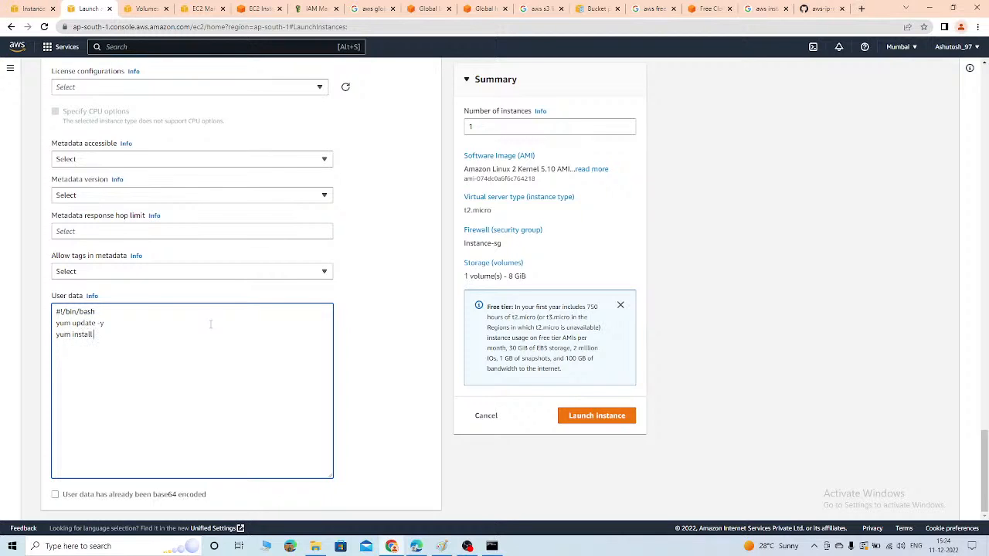
type(" httpd -y")
key("Return")
type("systemctl start httpd")
Duplicate the "systemctl start httpd" line on a new line at the end of the user data script
key("shift+Left")
key("shift+Left")
key("shift+Left")
key("shift+Left")
key("shift+Left")
key("shift+Left")
key("shift+Left")
key("shift+Left")
key("shift+Left")
key("shift+Left")
key("shift+Left")
key("shift+Left")
key("shift+Left")
key("shift+Left")
key("shift+Left")
key("shift+Left")
key("shift+Left")
key("shift+Left")
key("shift+Left")
key("shift+Left")
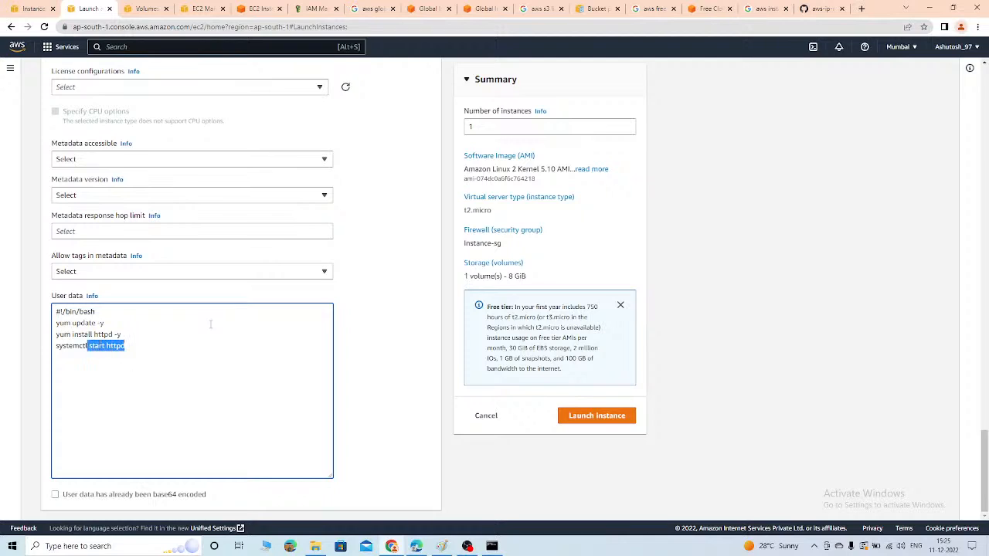
key("shift+Left")
key("ctrl+c")
key("End")
key("Return")
key("ctrl+v")
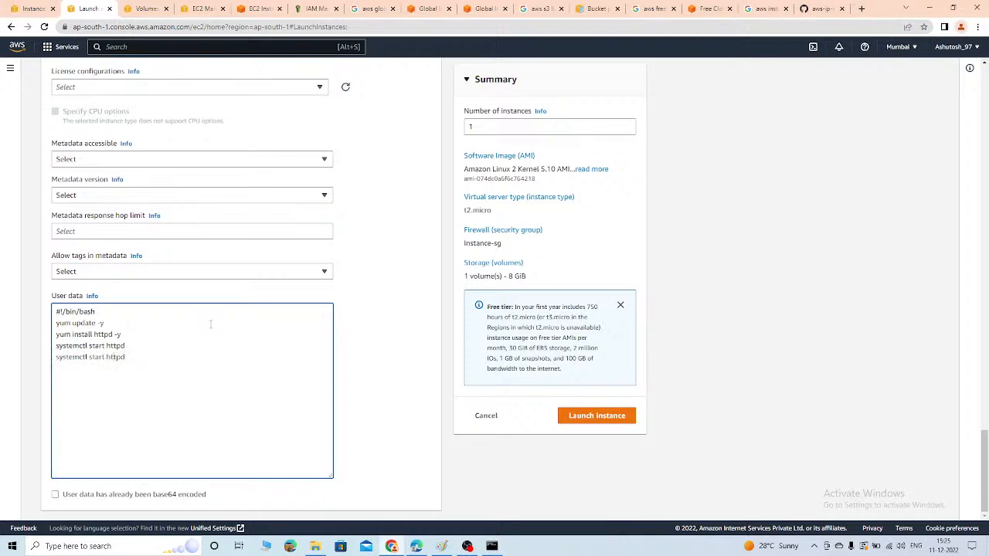
Change the duplicated last line of the user data to "systemctl enable httpd"
key("BackSpace")
key("BackSpace")
key("BackSpace")
key("BackSpace")
key("BackSpace")
key("BackSpace")
type("enable")
left_click_drag(77, 357, 113, 357)
left_click(143, 363)
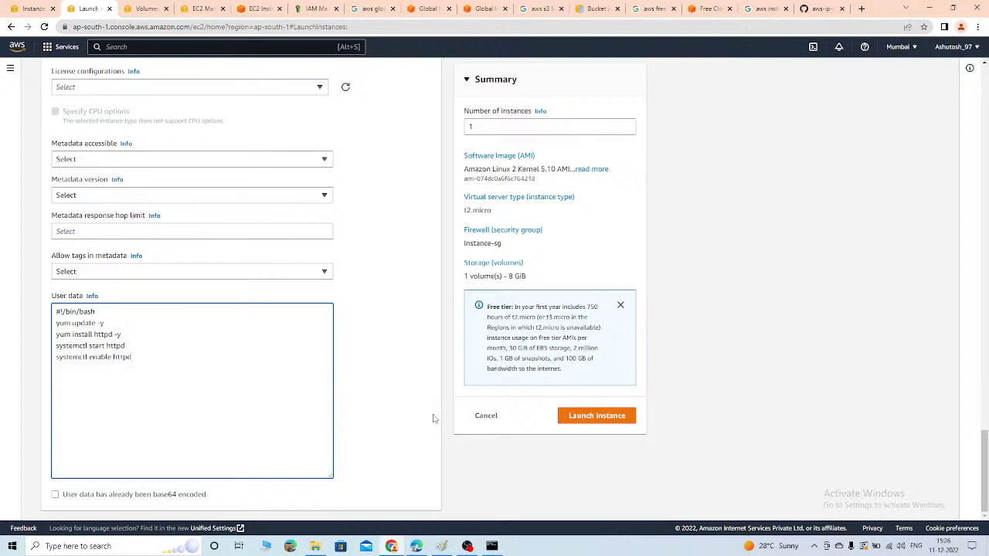
Launch the instance, open it in the Instances list, close the launch page and refresh the list
left_click(596, 424)
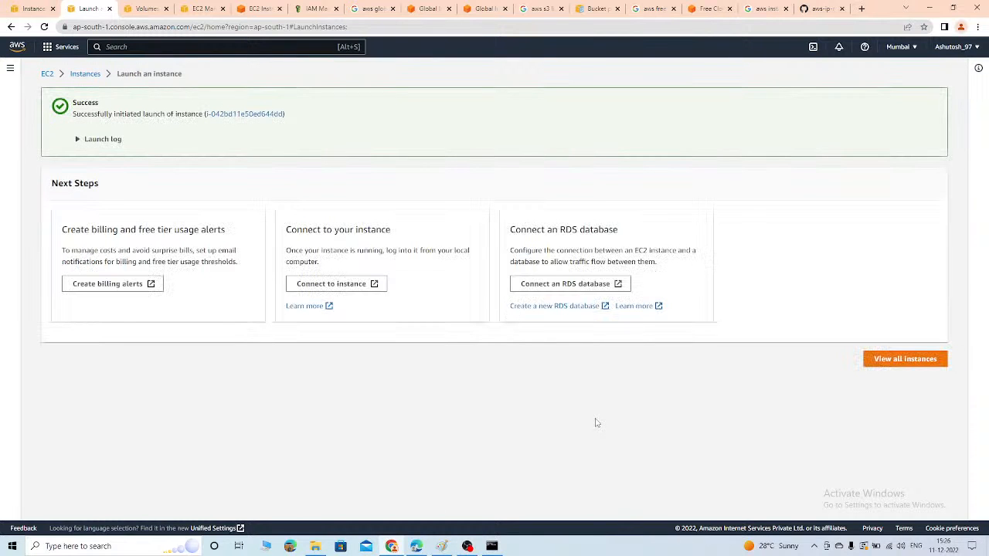
left_click(263, 114)
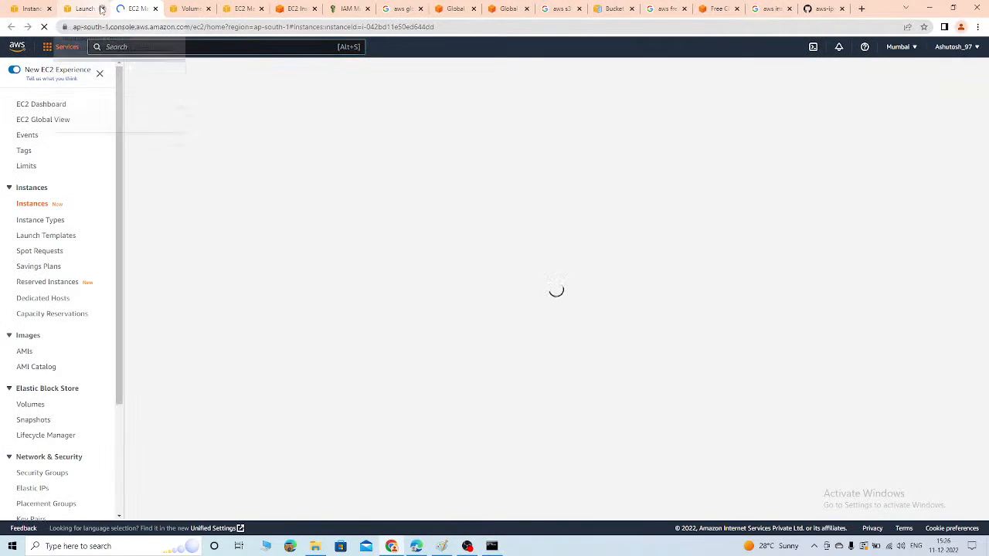
left_click(101, 8)
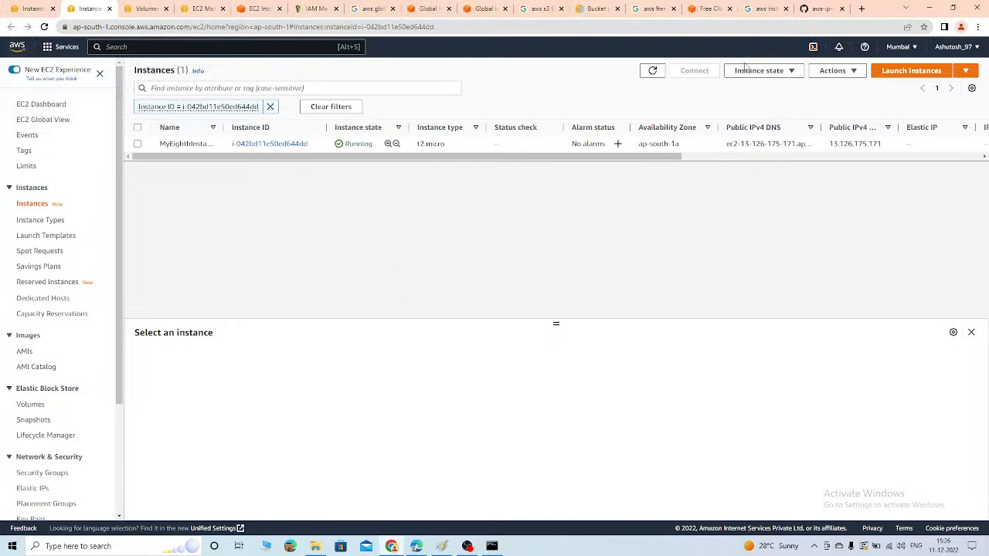
left_click(652, 72)
Select MyEighthInstance and look at the image and template actions available for it
right_click(177, 143)
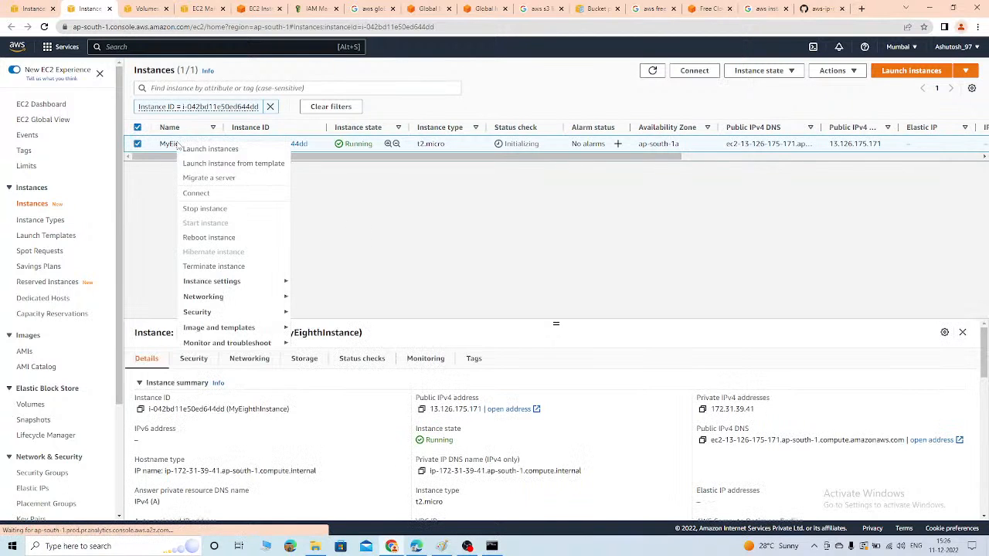
mouse_move(249, 332)
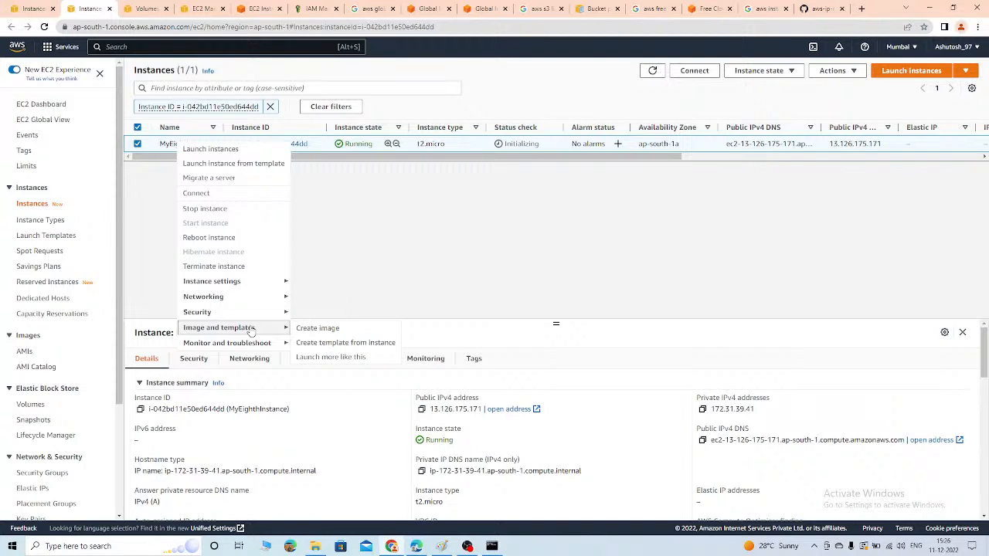
left_click(583, 220)
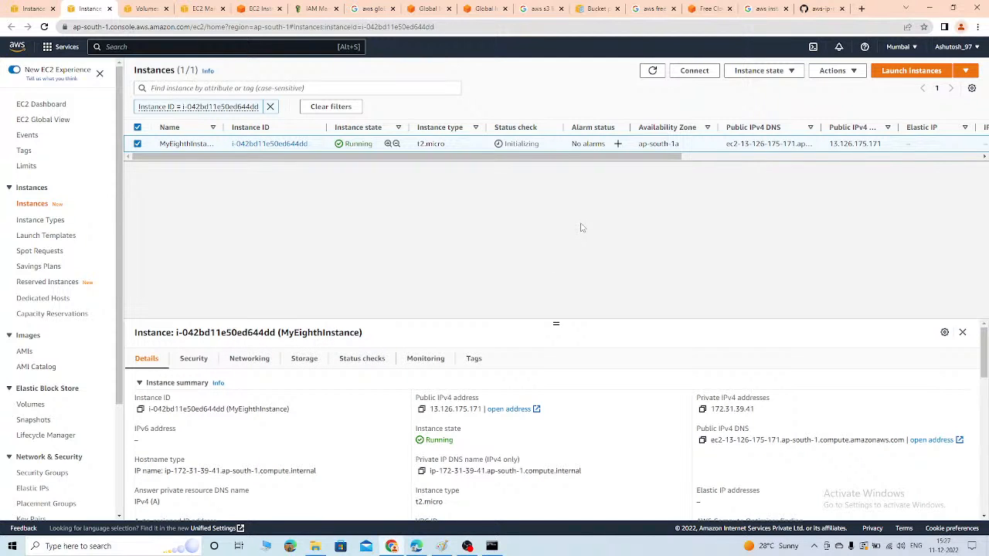
Copy the instance's public IPv4 address, try to open it in an incognito window, and close that window
left_click(421, 410)
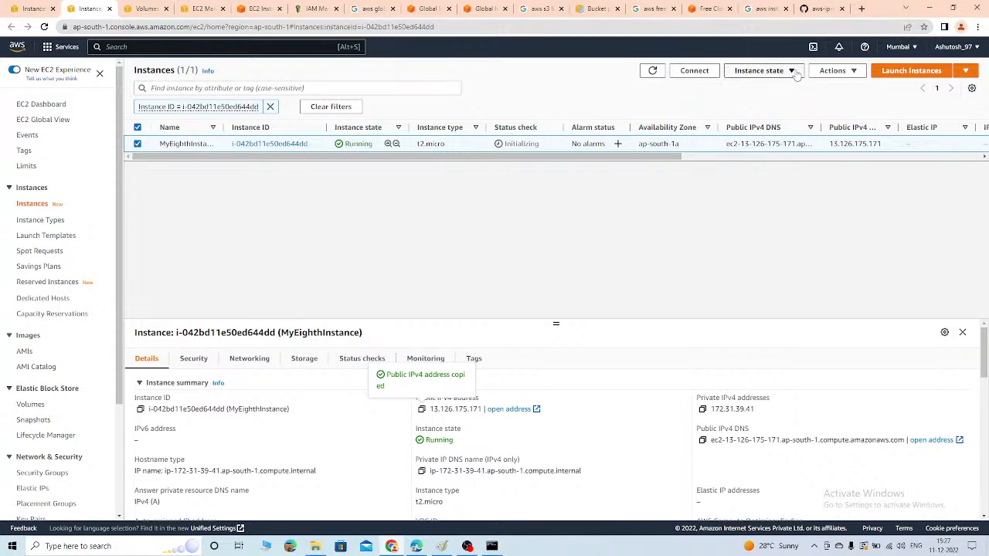
key("ctrl+shift+n")
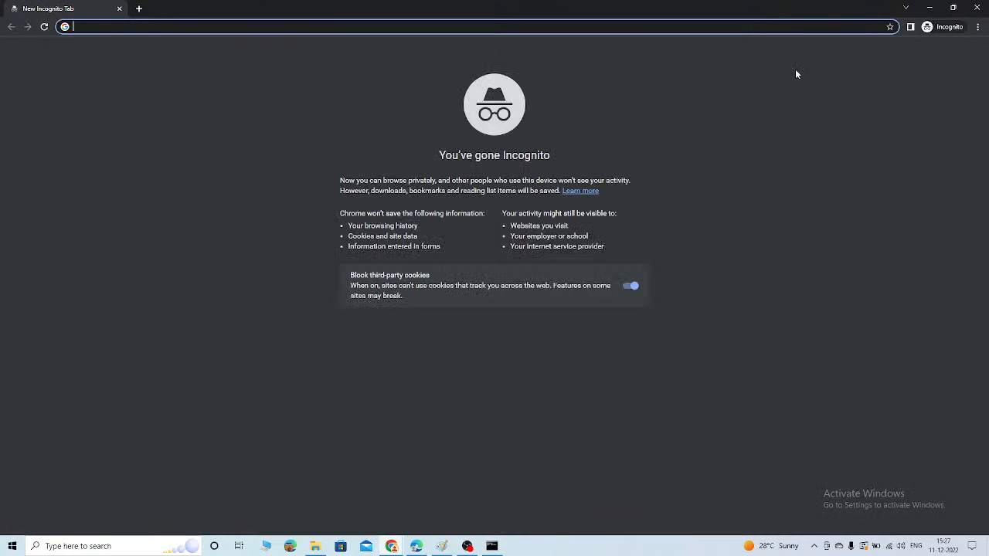
key("ctrl+v")
key("Return")
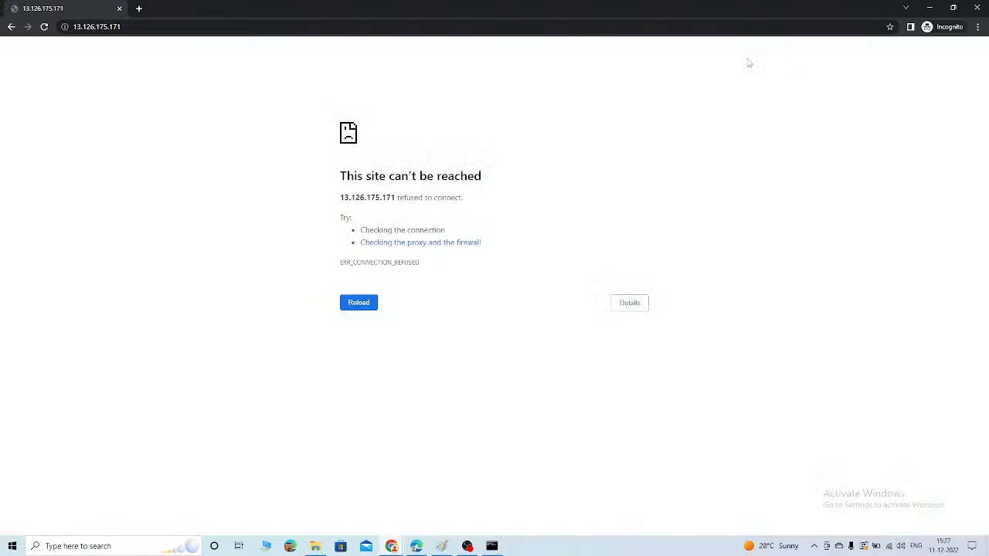
left_click(977, 7)
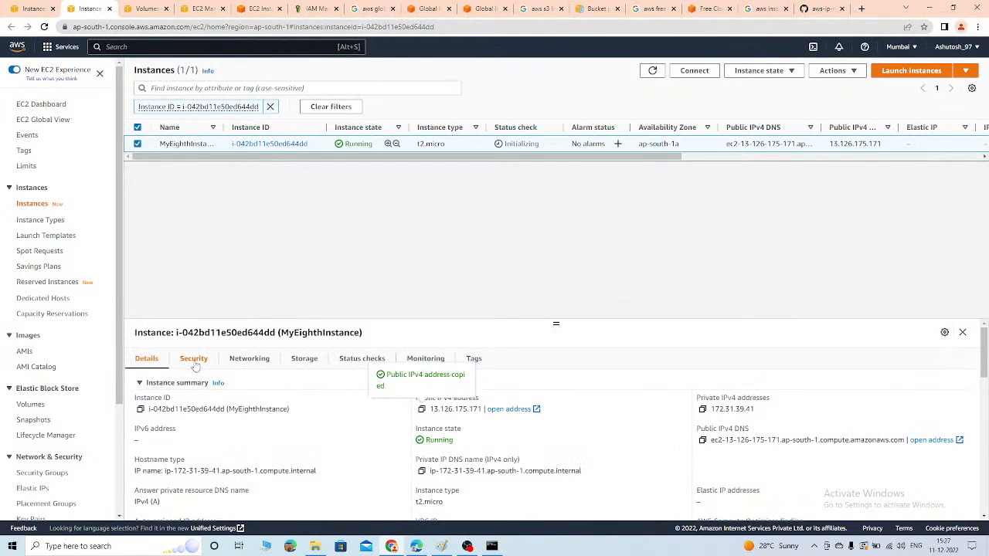
Review the inbound security group rules of MyEighthInstance and refresh the Instances list
left_click(194, 359)
scroll(244, 446, "down", 1)
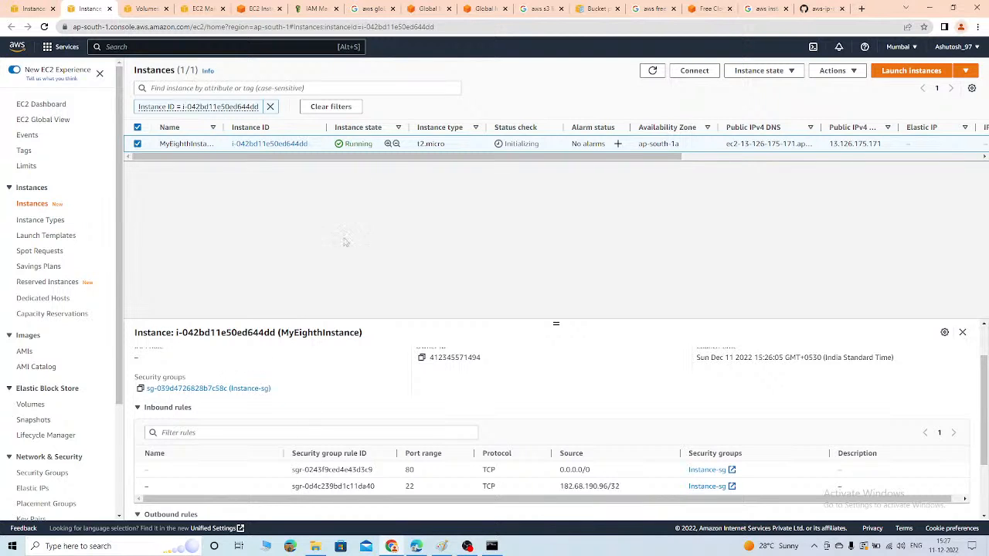
left_click(652, 71)
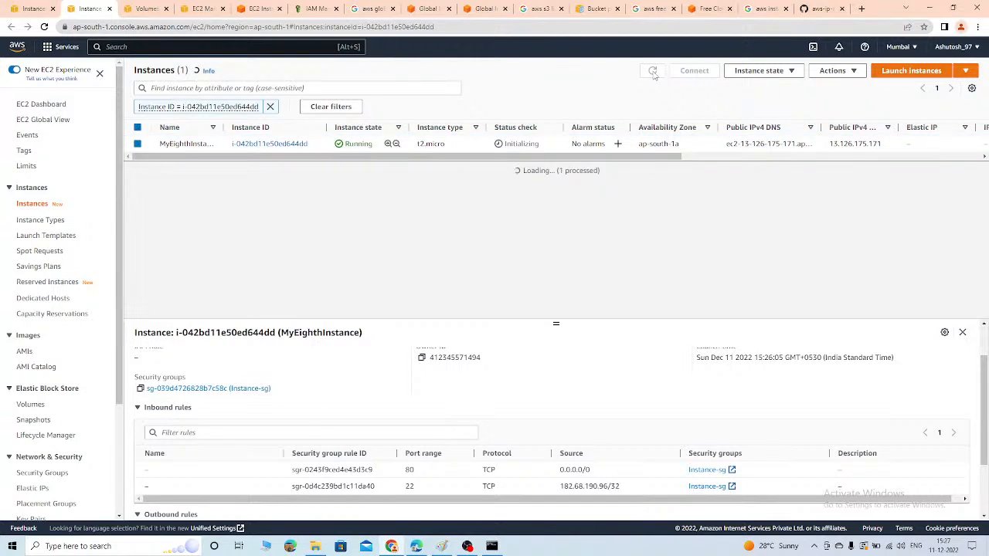
Copy MyEighthInstance's public IPv4 address, open it in an incognito window to check the web server's page, and close the window
left_click(137, 143)
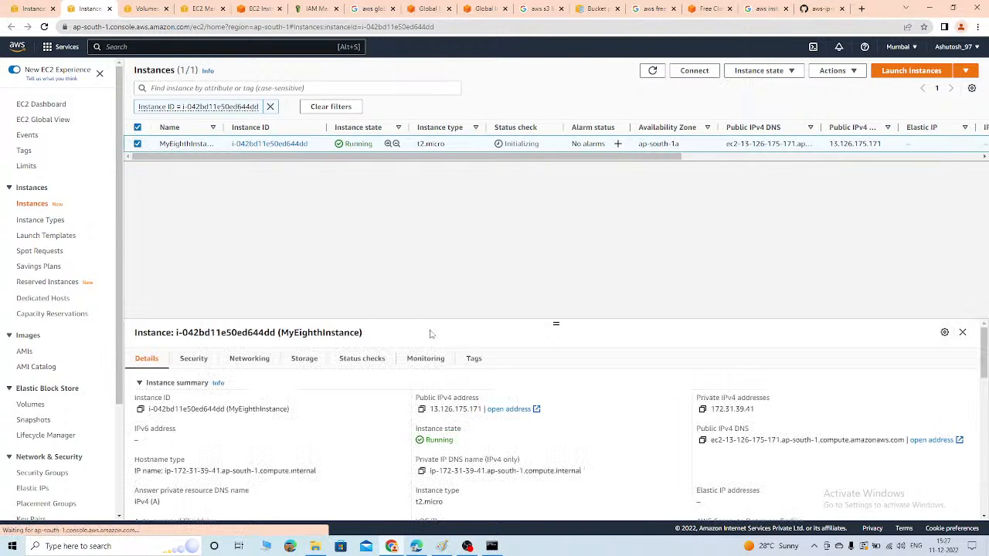
left_click(421, 408)
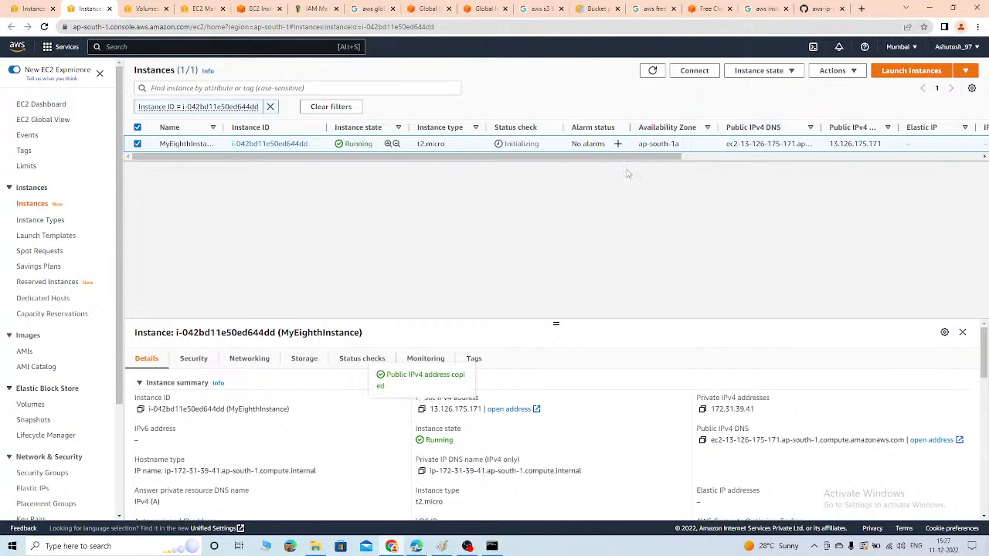
key("ctrl+shift+n")
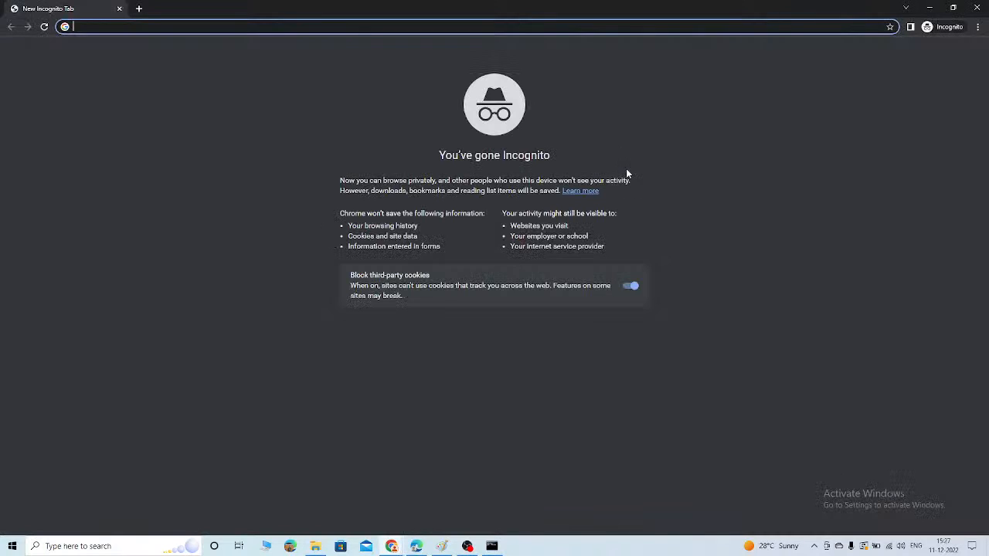
key("ctrl+v")
key("Return")
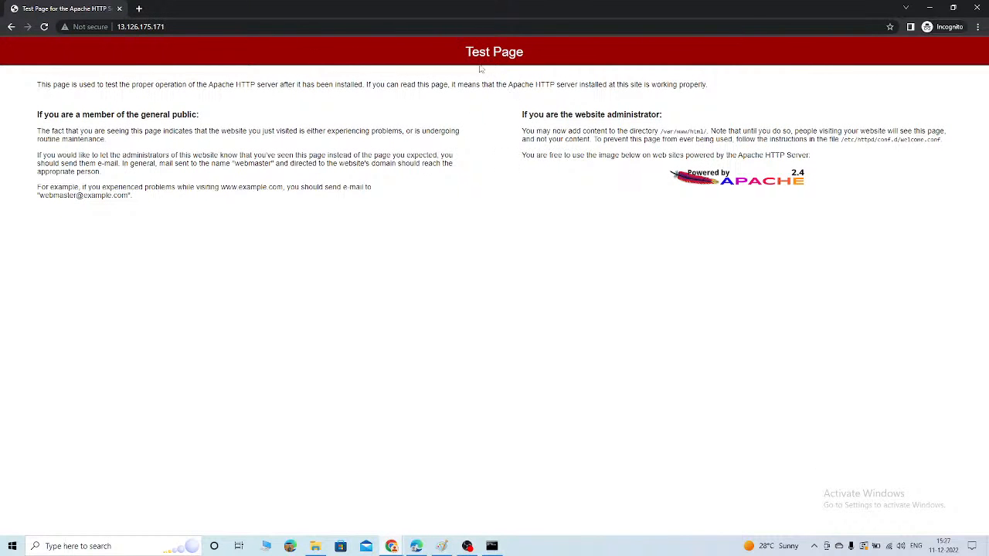
left_click_drag(465, 52, 628, 138)
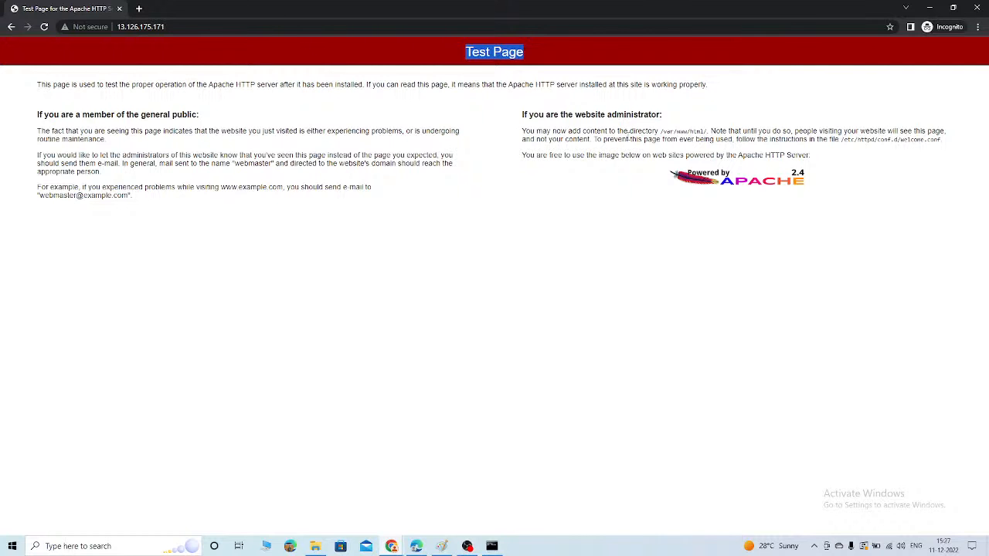
left_click(976, 8)
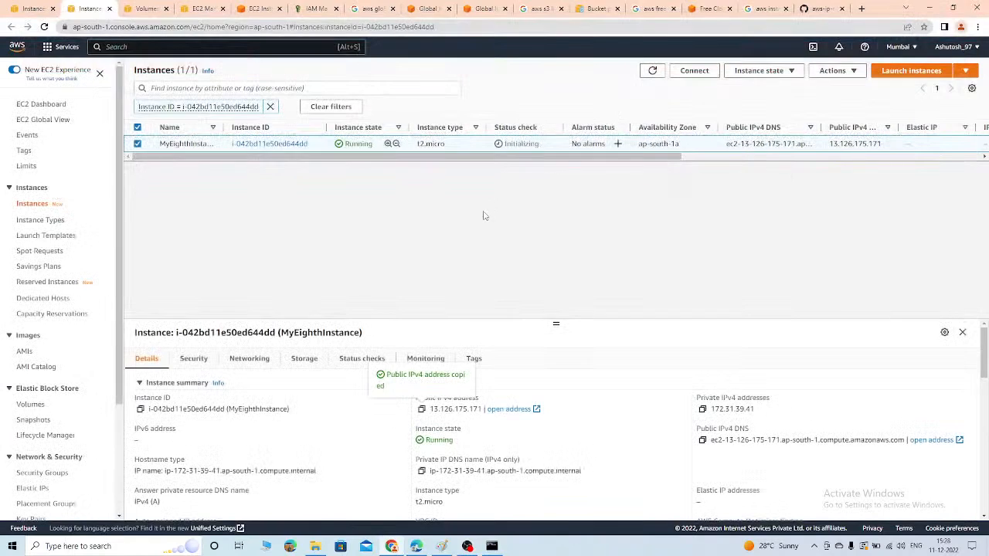
Create an image named "httpdami" from MyEighthInstance, keeping the default volume and tag settings
right_click(185, 143)
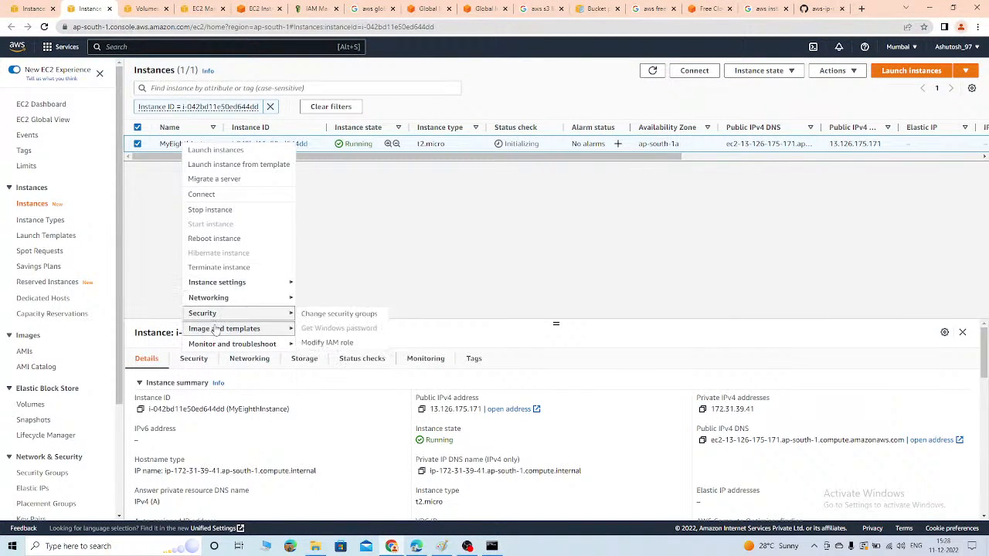
mouse_move(215, 330)
left_click(318, 329)
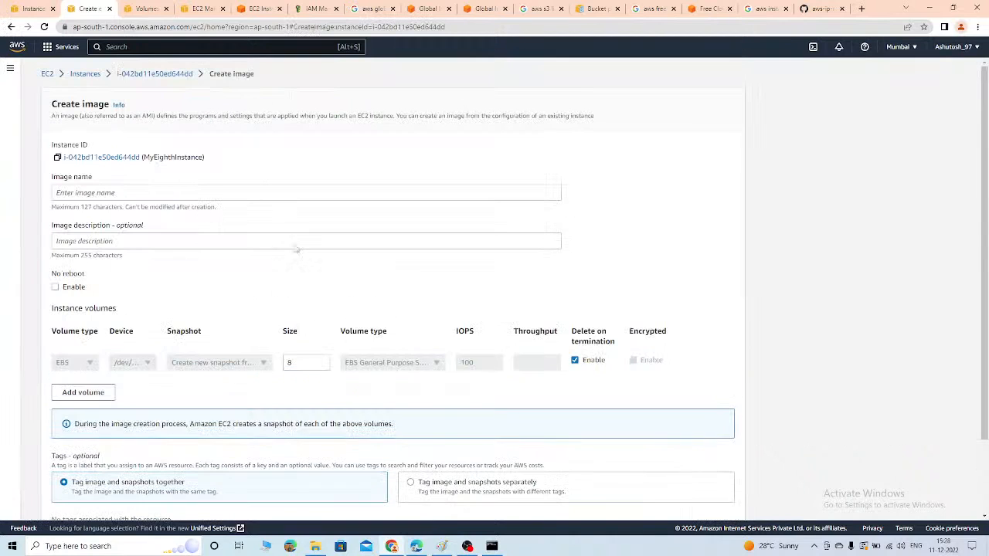
left_click(173, 192)
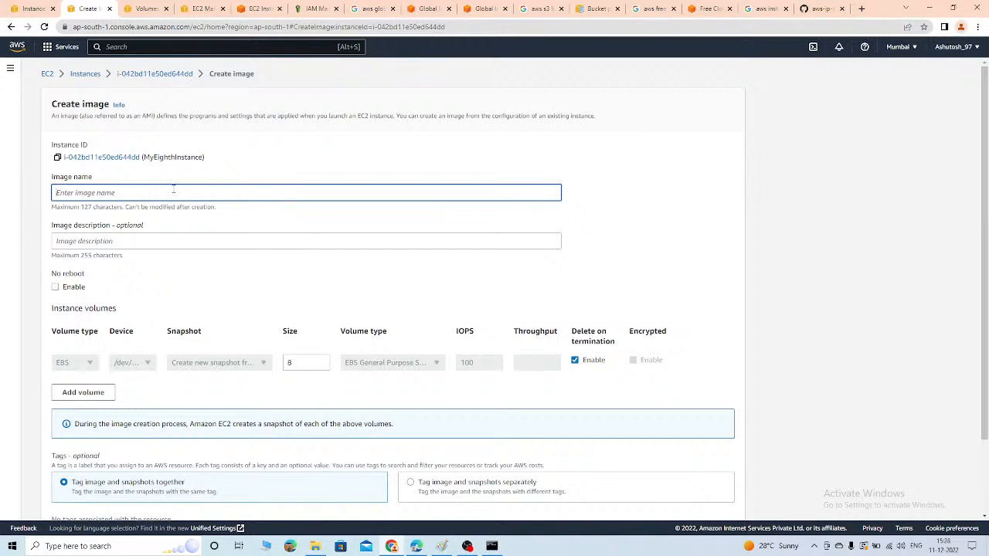
type("httpdami")
scroll(216, 274, "down", 2)
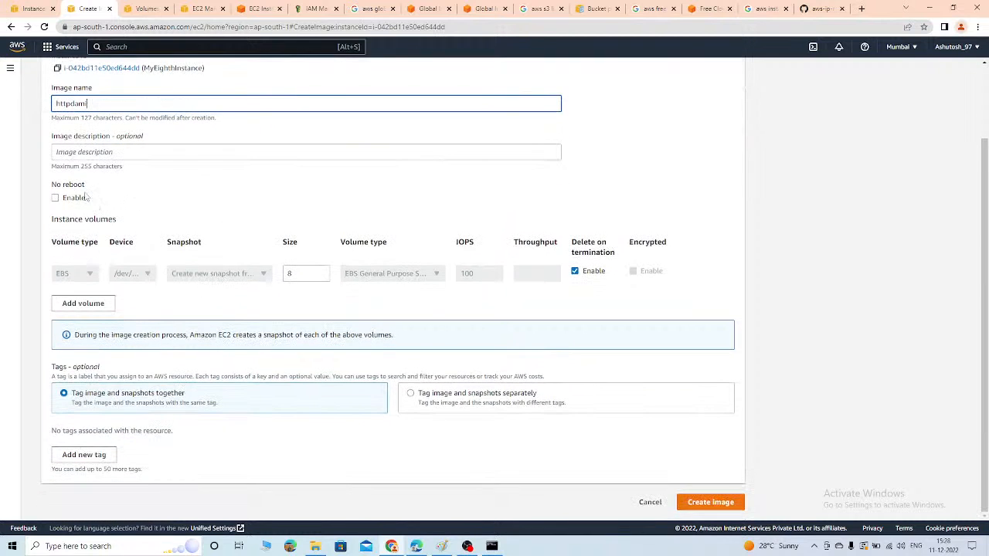
left_click(705, 506)
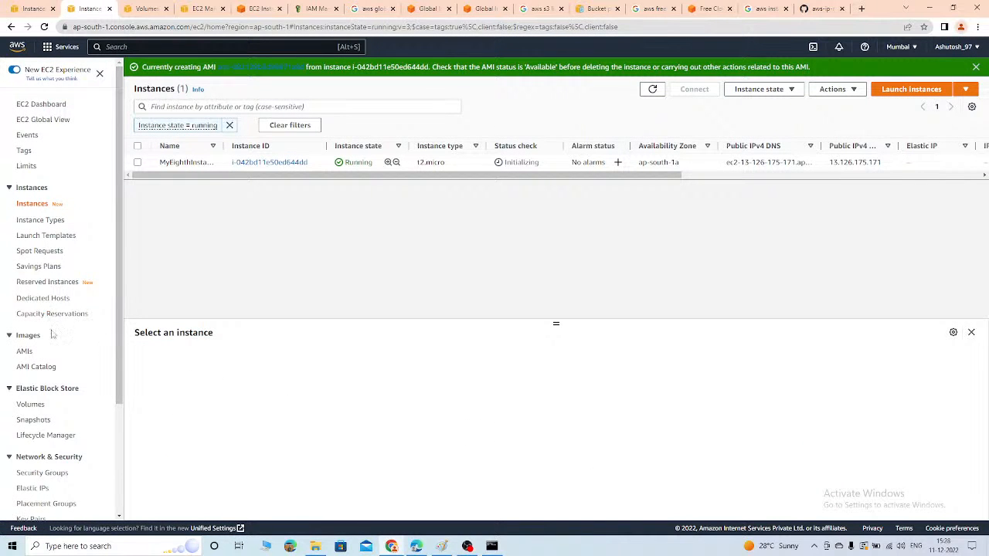
Open the list of owned AMIs and refresh it to check the status of httpdami
left_click(24, 352)
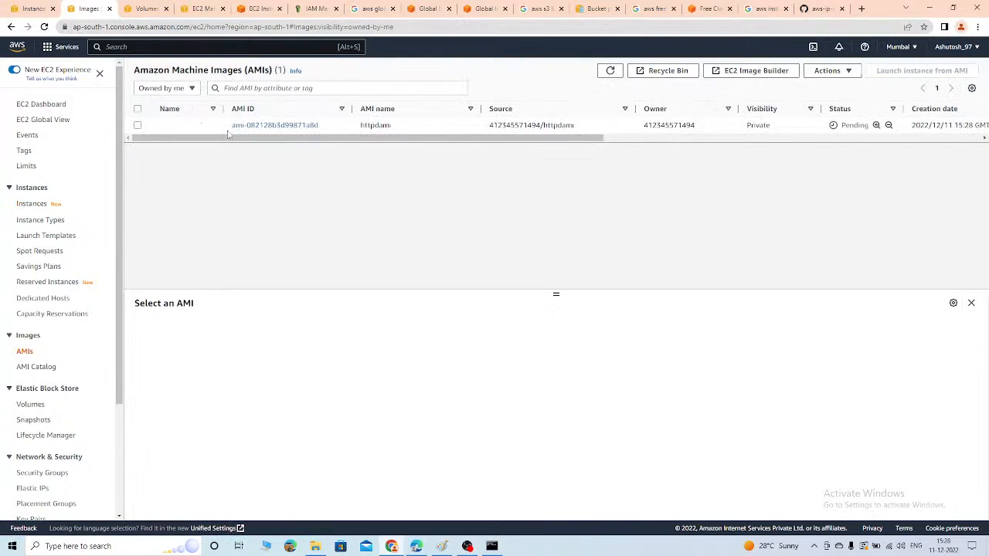
left_click_drag(502, 139, 615, 143)
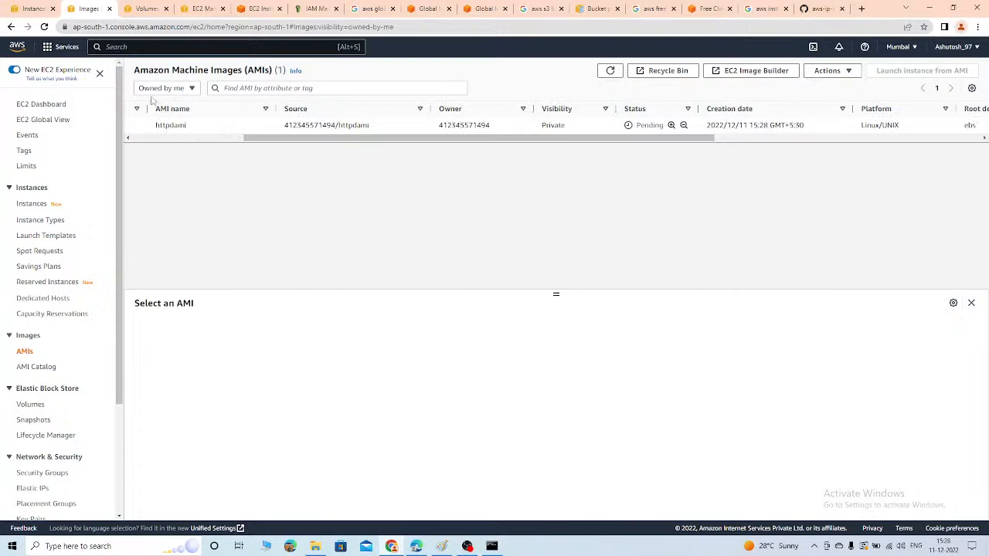
left_click(607, 72)
left_click(618, 72)
left_click(619, 70)
left_click(44, 27)
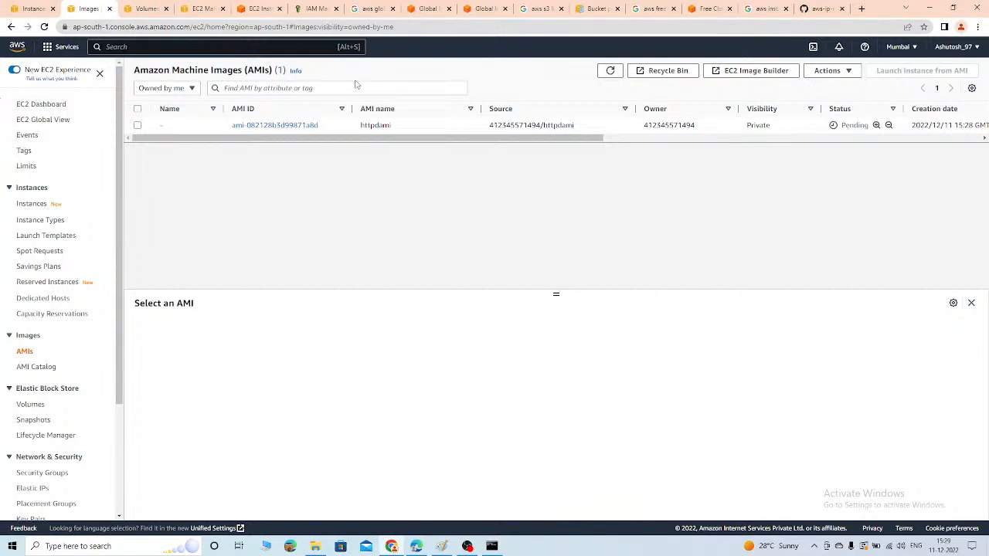
Refresh the AMI list several more times and open the details of httpdami
left_click(610, 71)
left_click(610, 71)
left_click(610, 72)
left_click(610, 71)
left_click(611, 71)
left_click(137, 125)
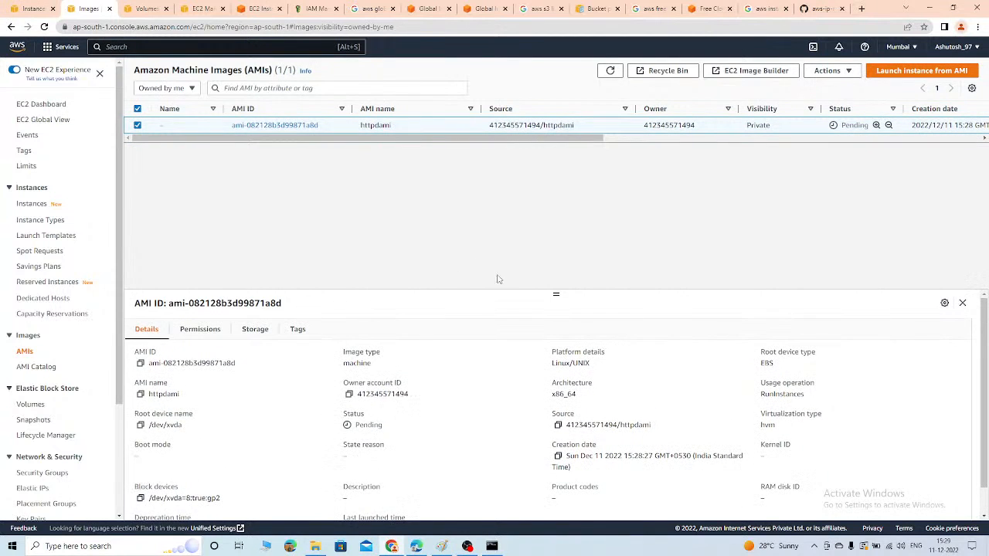
Reload the AMIs page and look through the remaining columns of the httpdami row
left_click(44, 26)
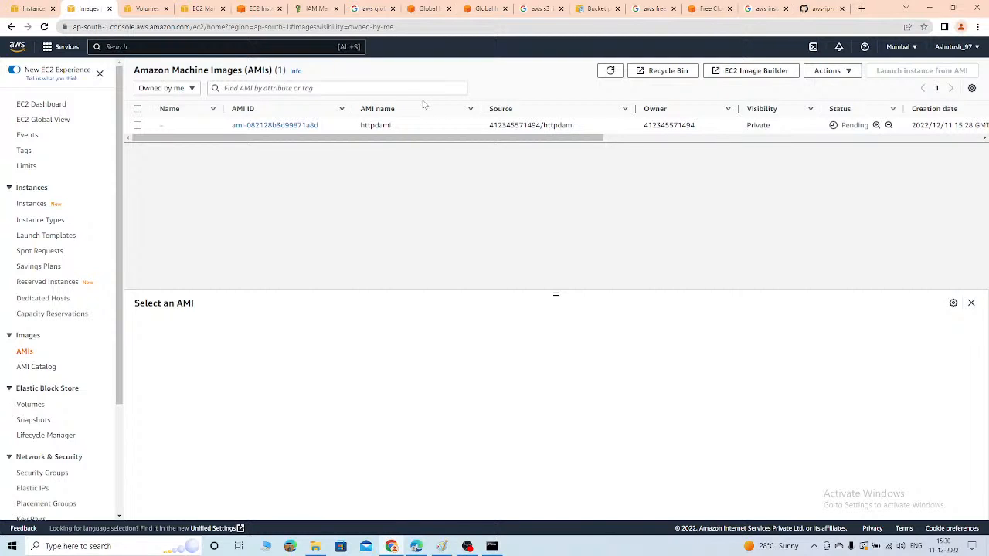
left_click_drag(269, 138, 376, 161)
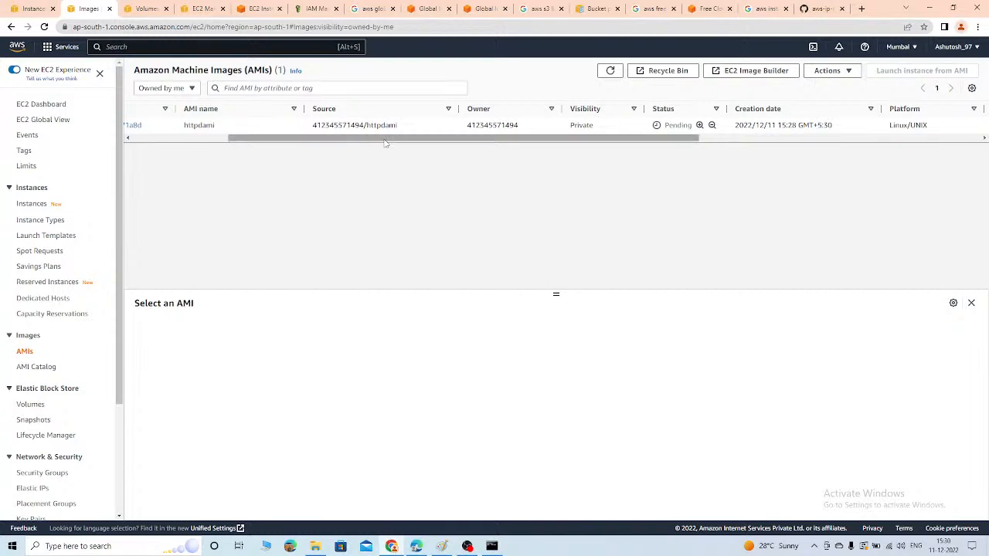
left_click_drag(378, 139, 280, 147)
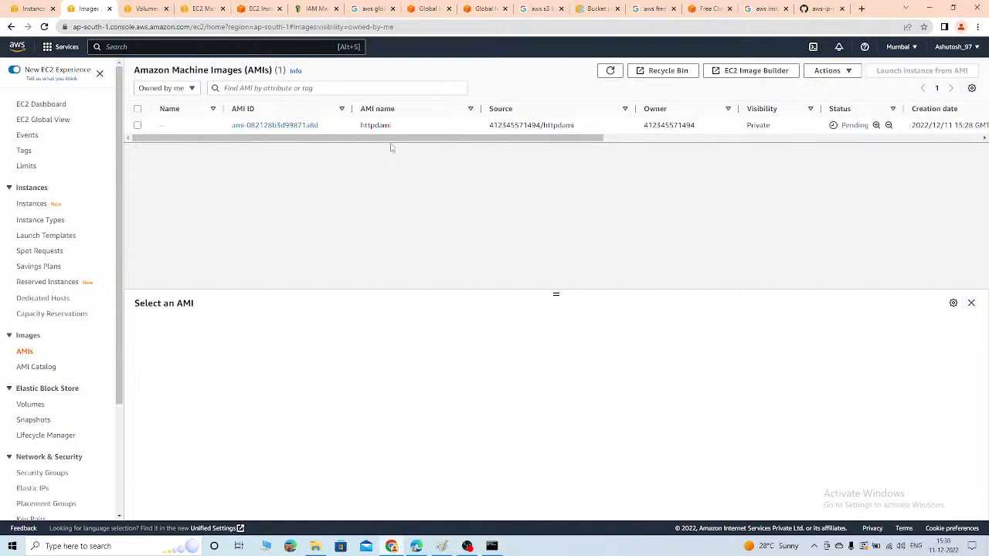
left_click(44, 26)
Switch the AMI list to public images and examine the owner aliases of the listed images
left_click(180, 90)
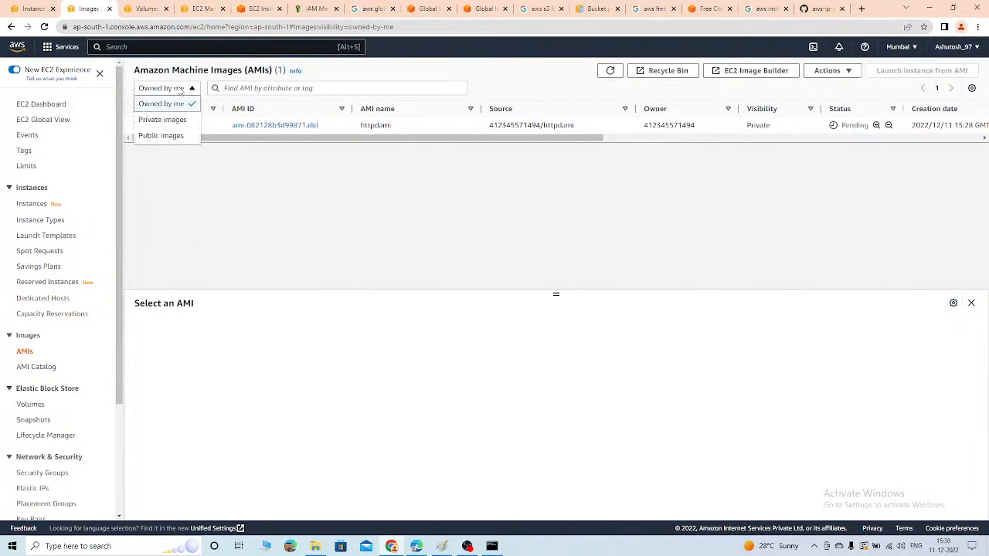
left_click(169, 137)
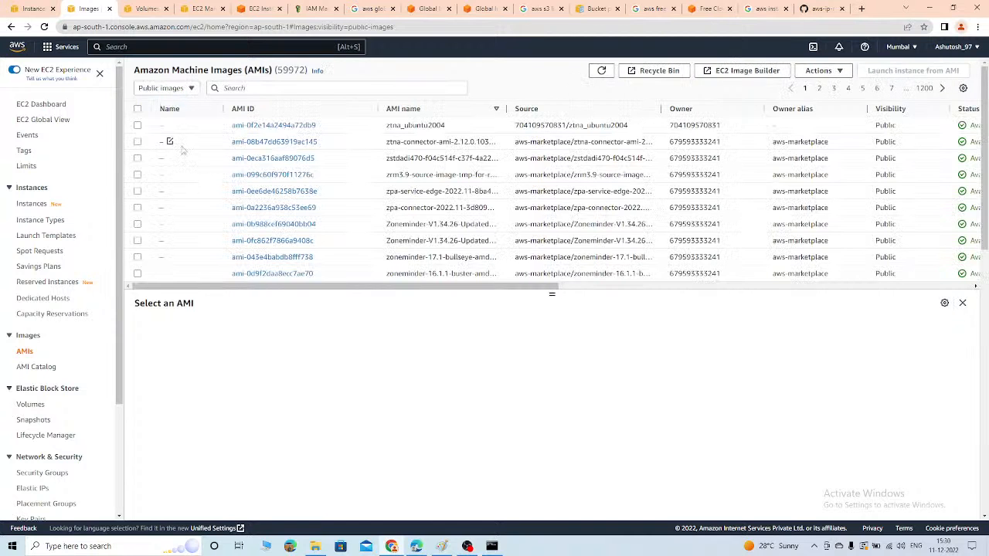
scroll(376, 234, "down", 5)
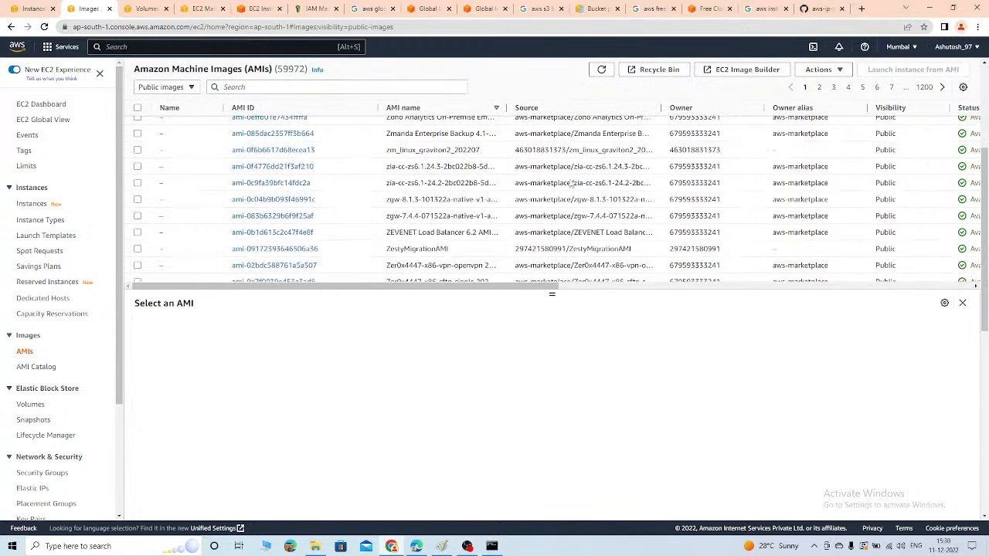
left_click_drag(773, 166, 817, 167)
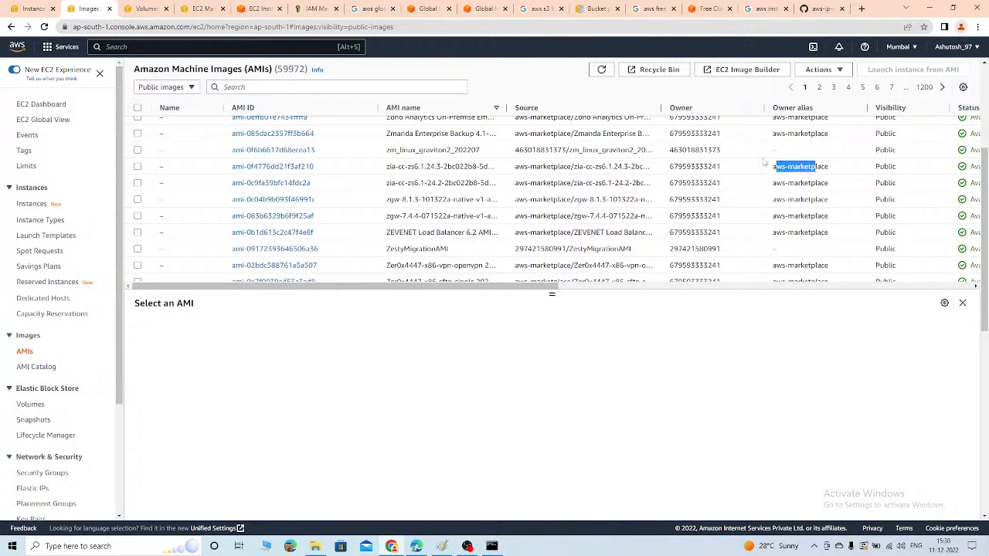
left_click(764, 163)
left_click(136, 166)
Search the public images for "magento" and examine the names and owner aliases of the matching AMIs
left_click(303, 86)
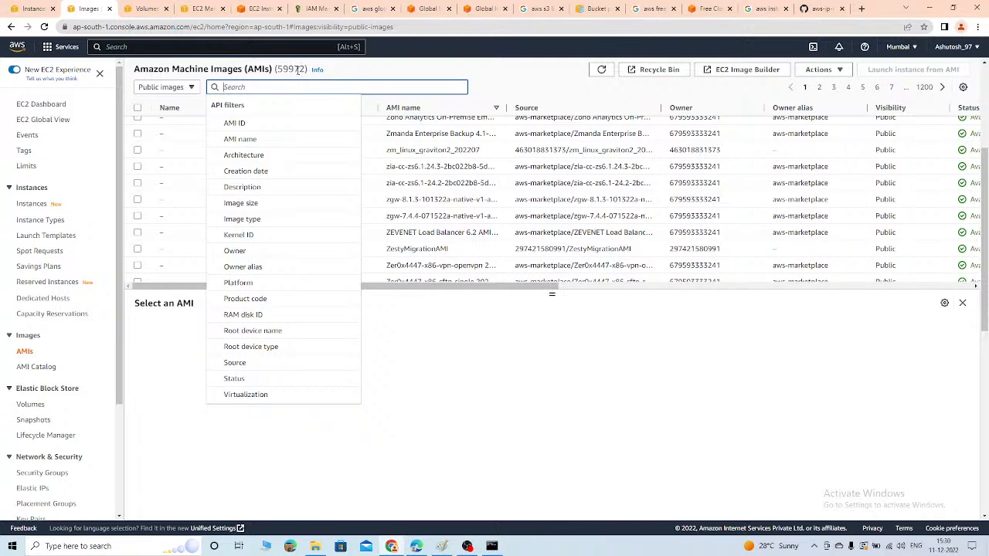
type("magen")
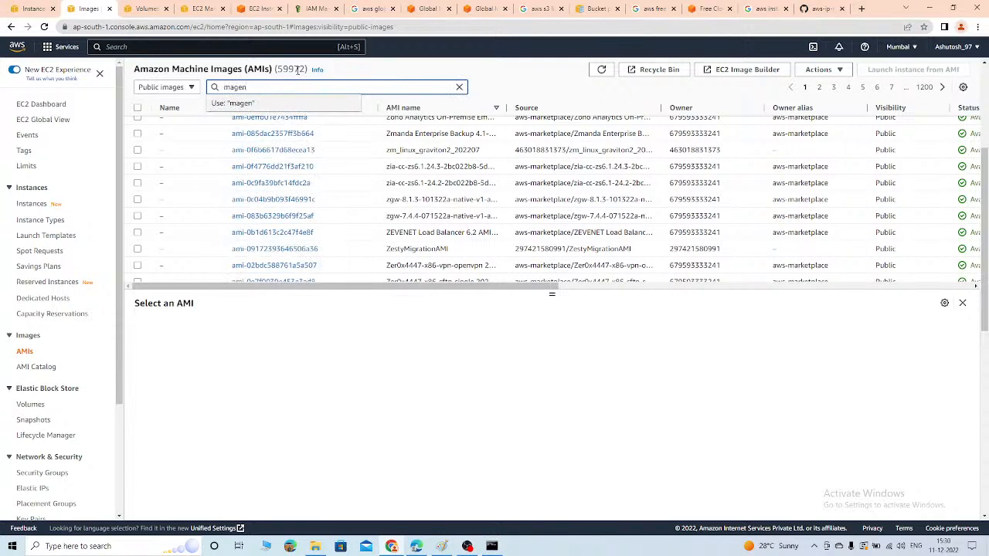
type("to")
key("Return")
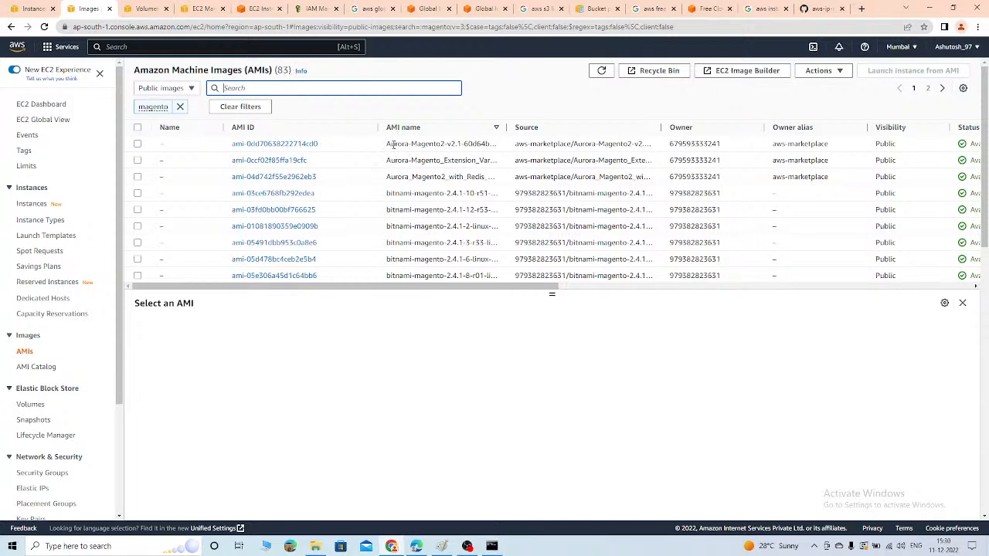
left_click_drag(393, 144, 459, 147)
double_click(398, 226)
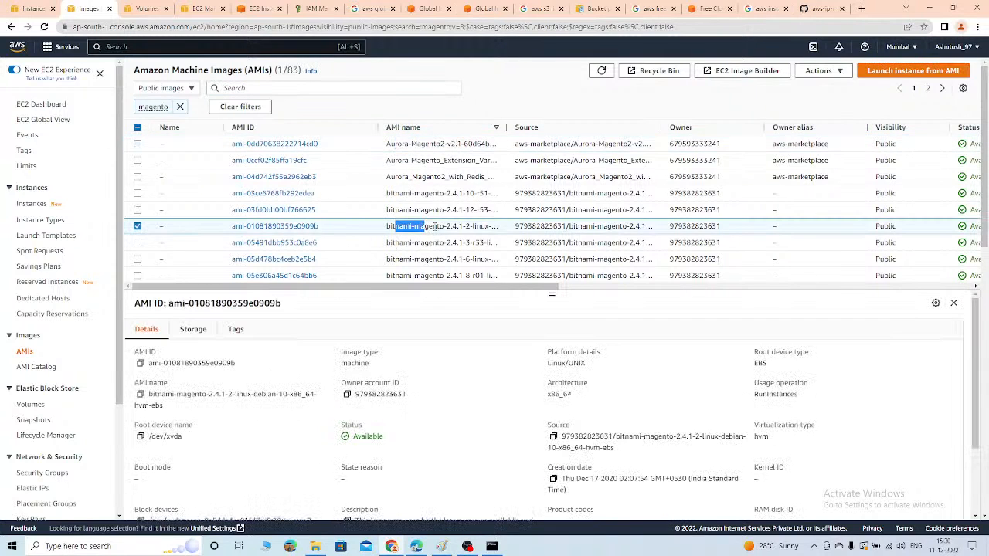
scroll(435, 225, "down", 2)
scroll(435, 224, "down", 5)
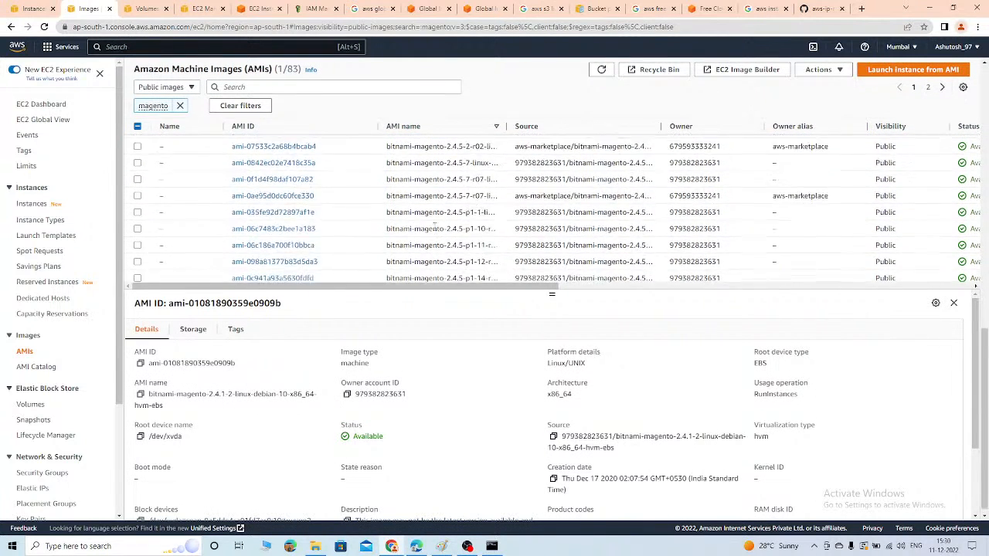
scroll(805, 201, "up", 2)
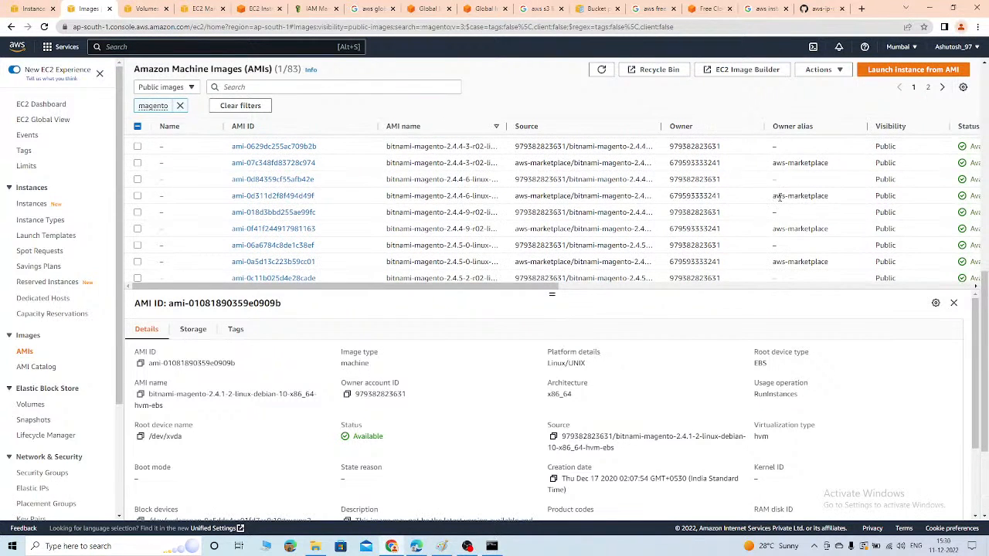
left_click_drag(779, 196, 827, 196)
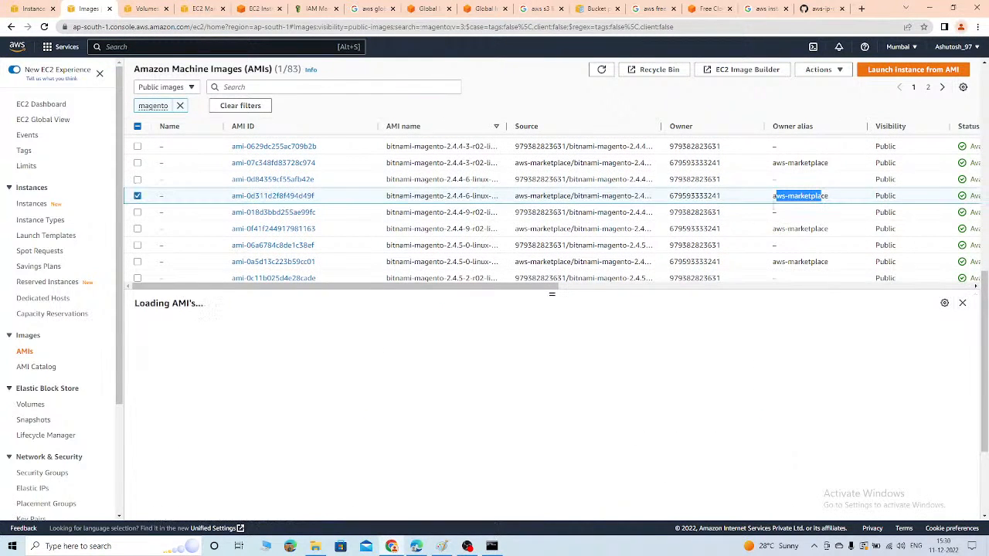
Clear the magento filter, return to the images owned by me, reload the page and review the details of httpdami
left_click(180, 106)
left_click(148, 104)
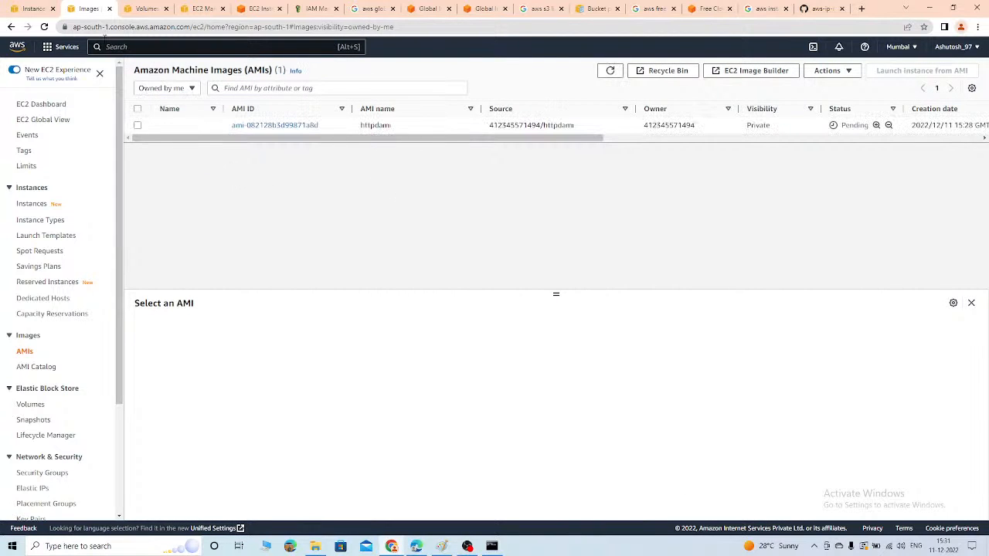
left_click(44, 26)
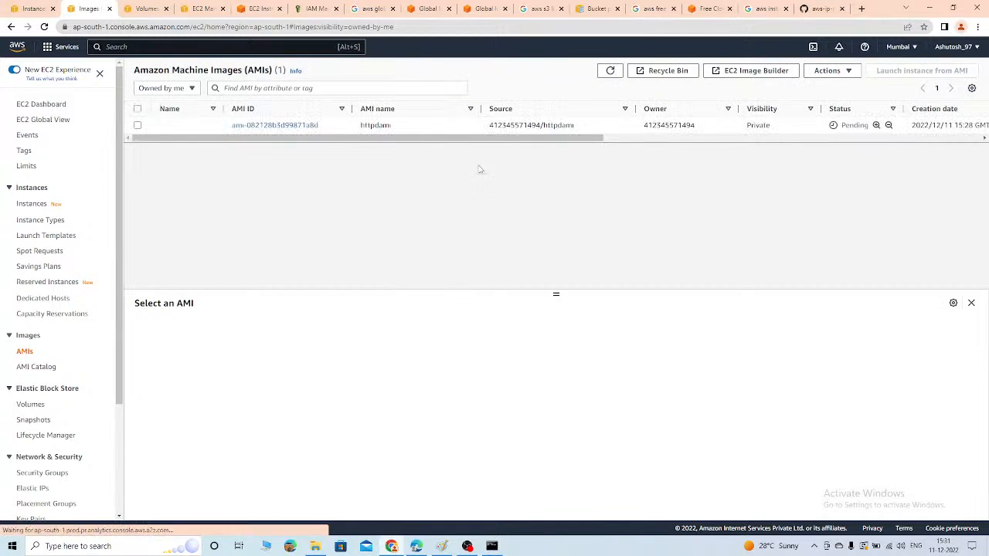
left_click(137, 126)
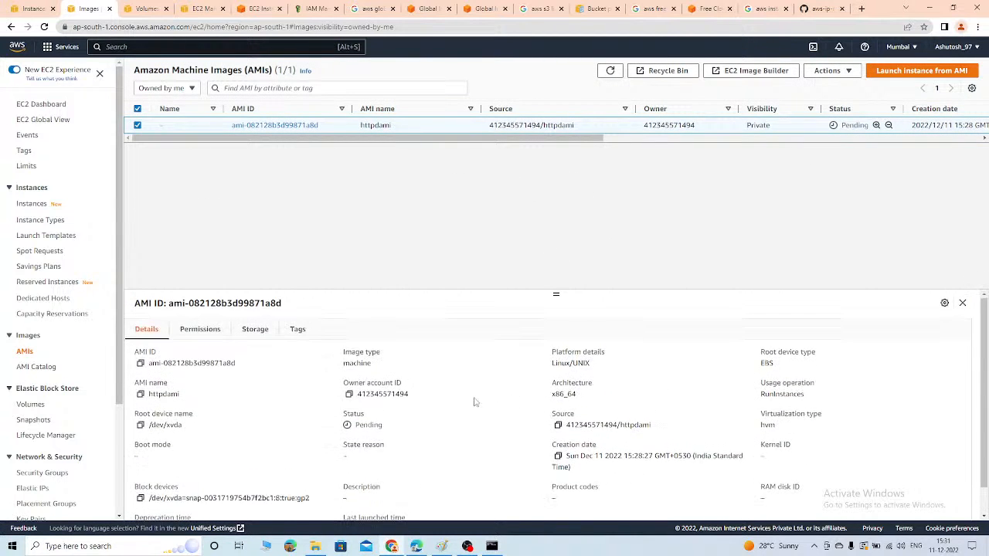
scroll(641, 360, "down", 1)
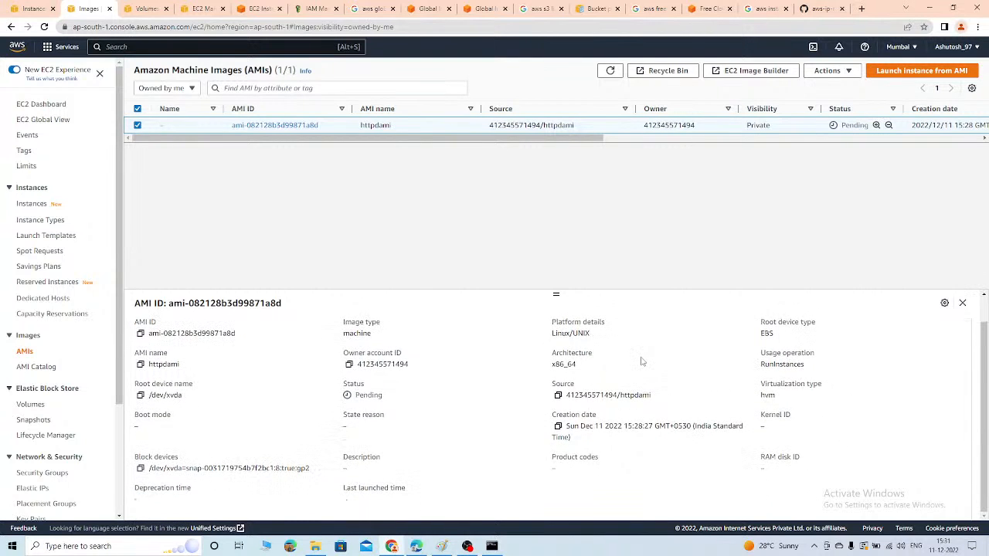
Reload the AMIs page and check the status and details of httpdami
scroll(641, 361, "up", 1)
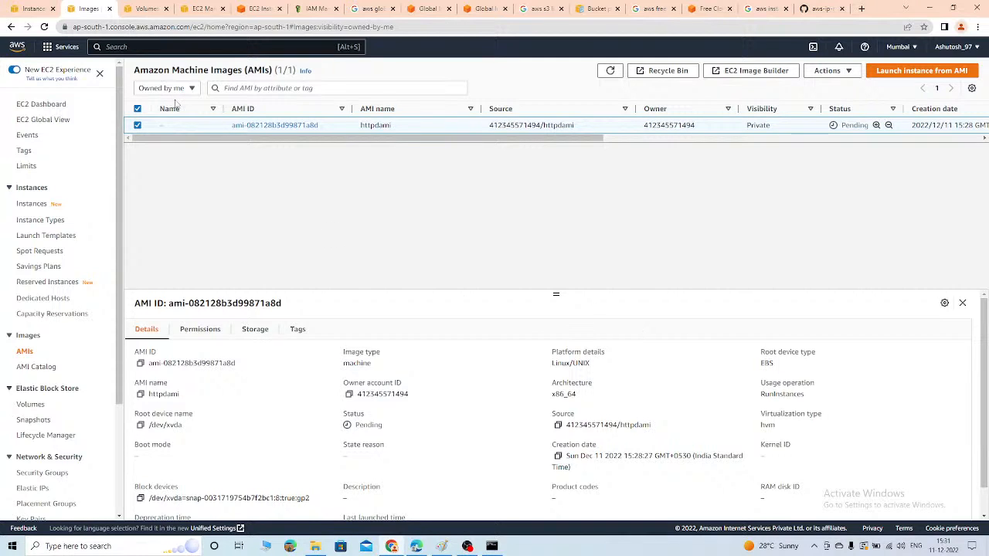
left_click(43, 27)
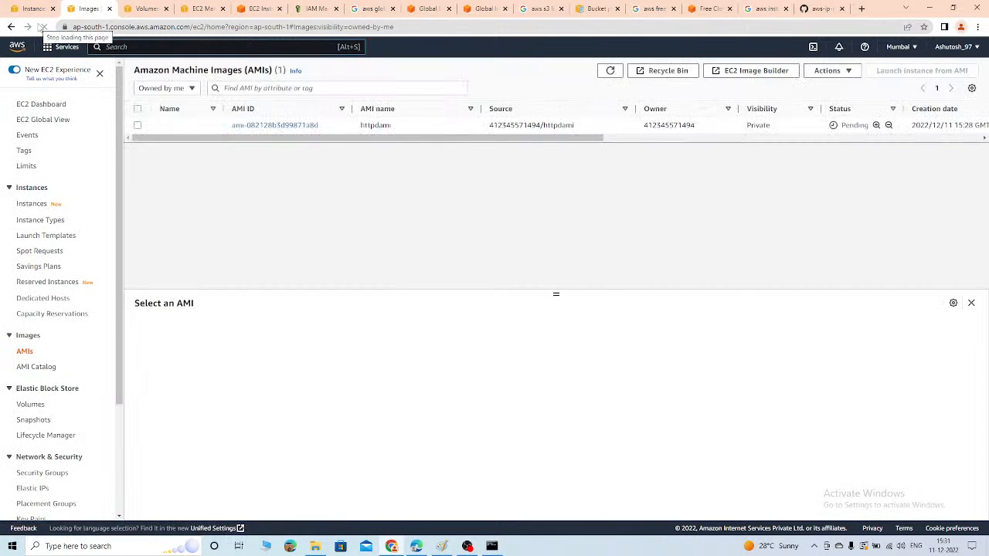
left_click_drag(330, 147, 476, 148)
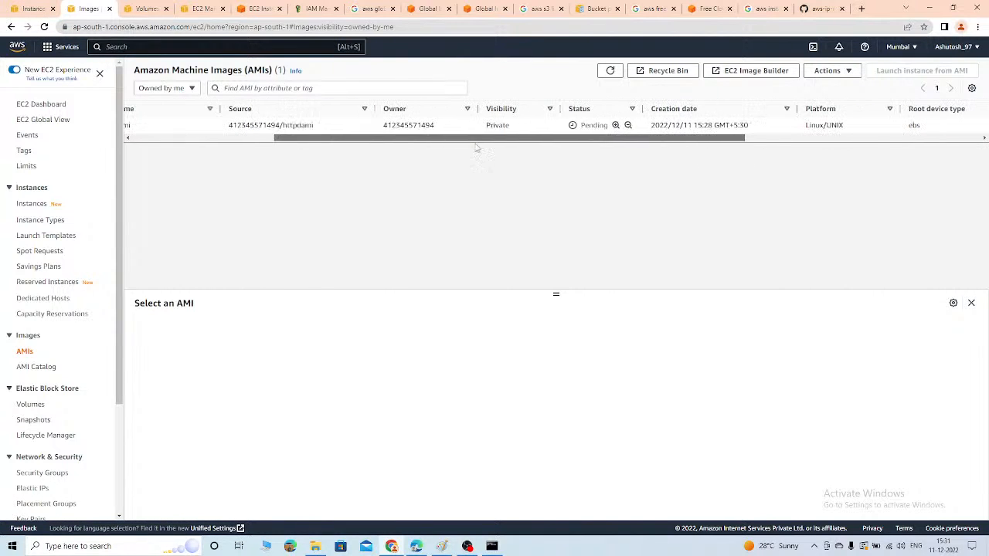
left_click(587, 127)
left_click_drag(278, 152, 139, 152)
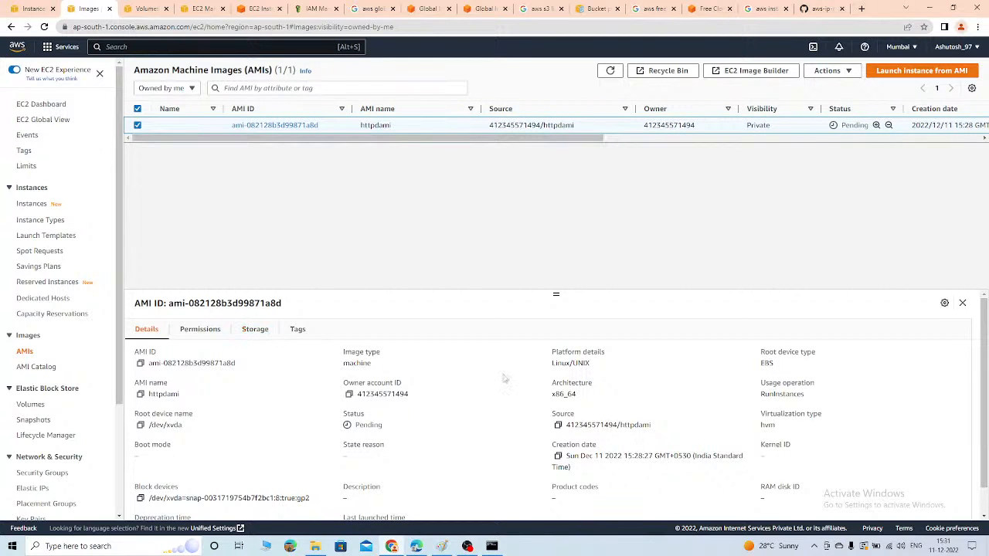
scroll(503, 379, "down", 2)
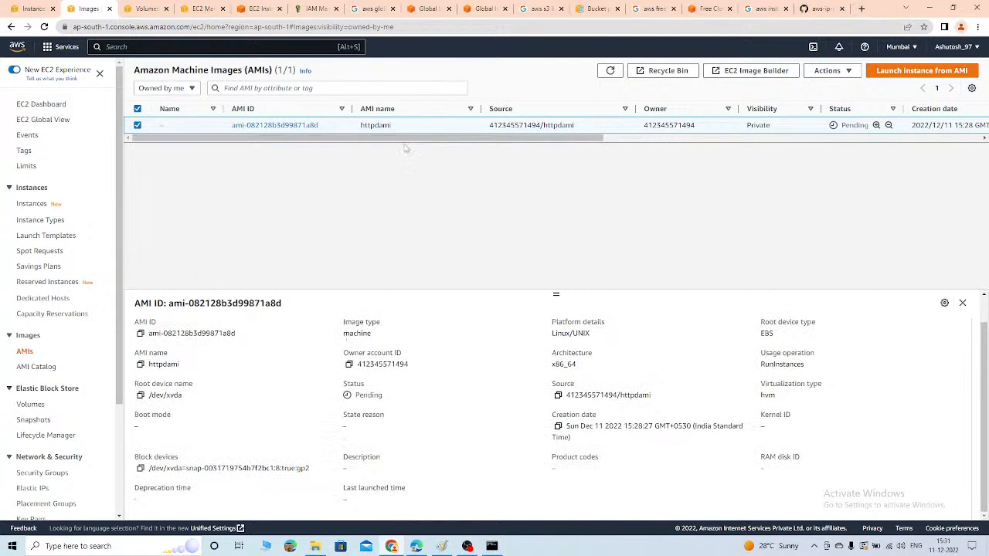
Start launching a new instance from the Instances page and select httpdami from the AMIs owned by me
left_click(32, 204)
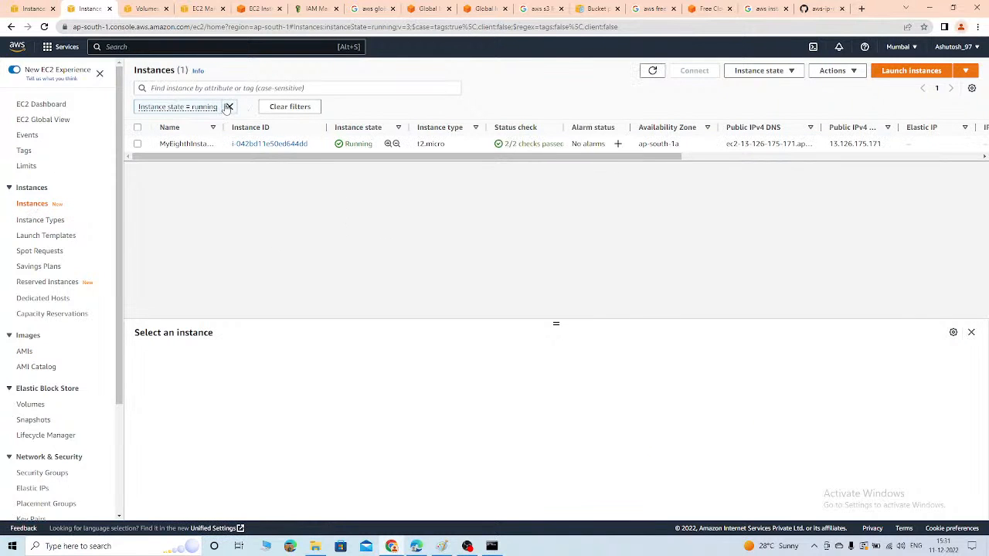
left_click(892, 71)
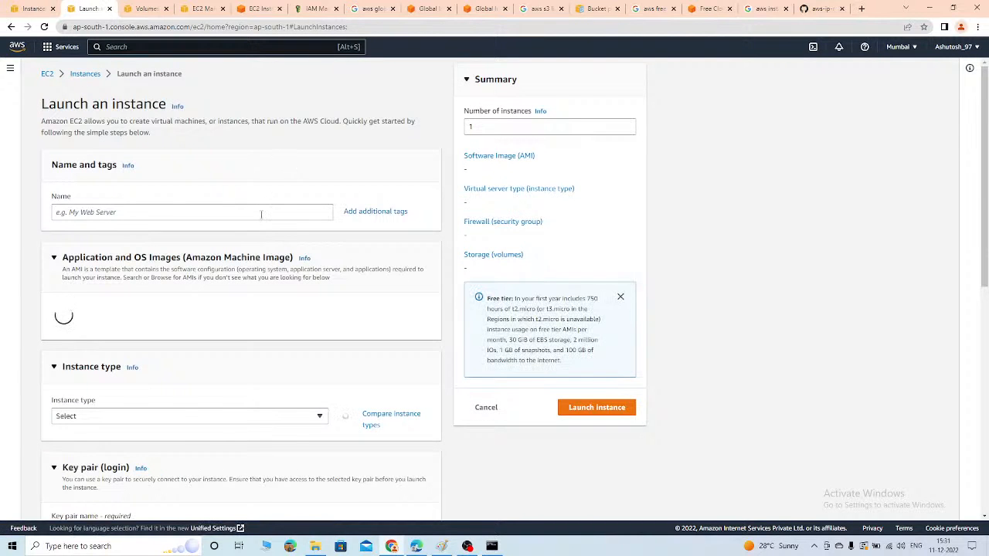
scroll(193, 236, "down", 3)
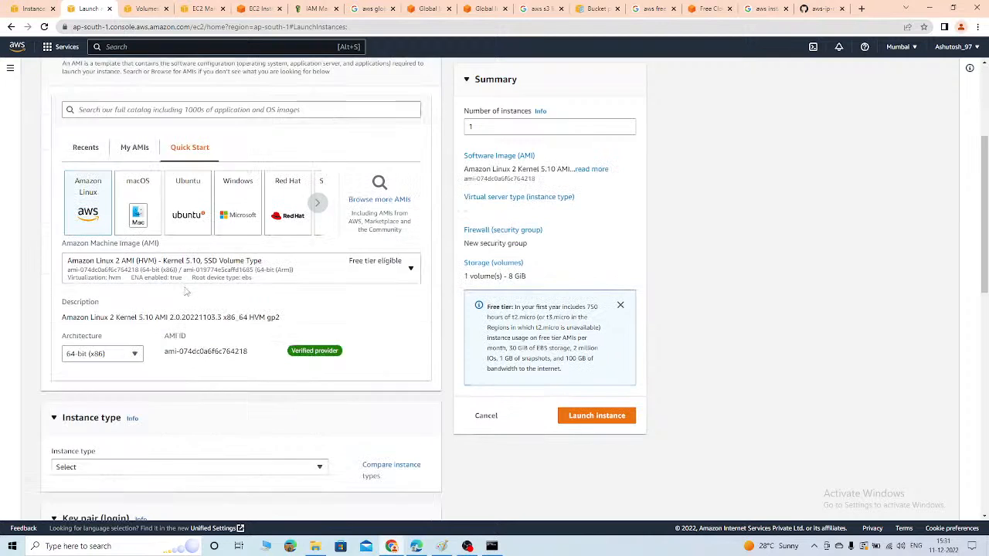
left_click(134, 148)
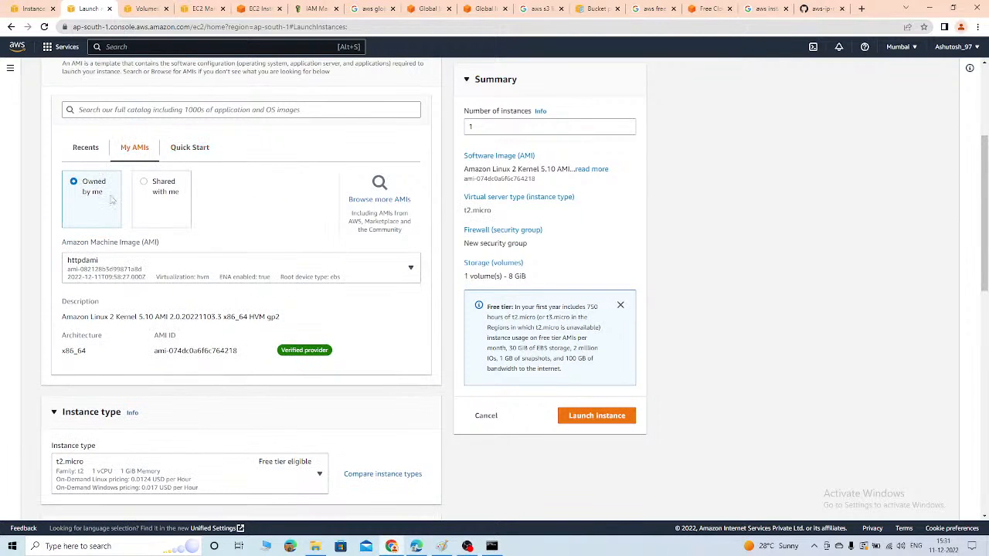
left_click(112, 272)
left_click(112, 319)
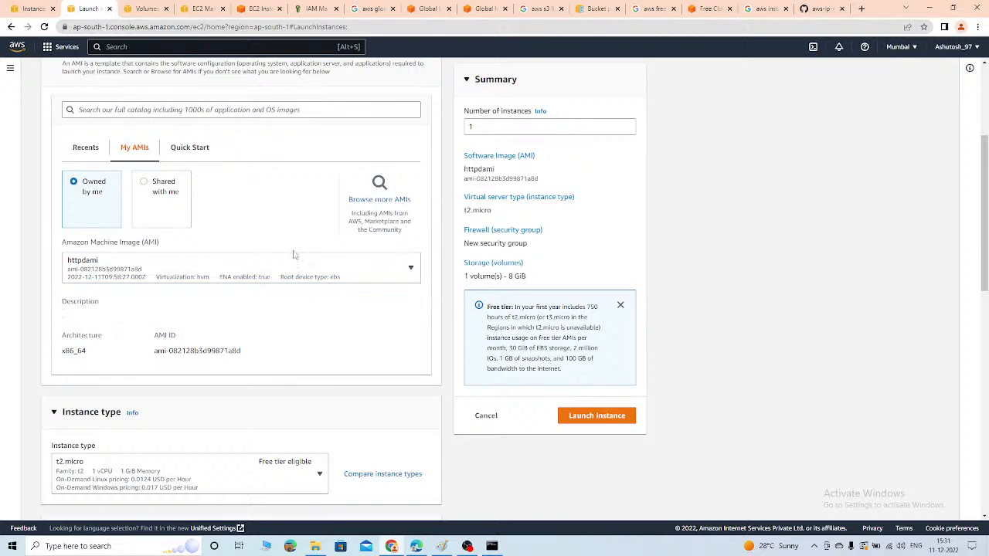
Open the list of owned AMIs in a browser tab other than the launch form's and check the status of httpdami
left_click(151, 8)
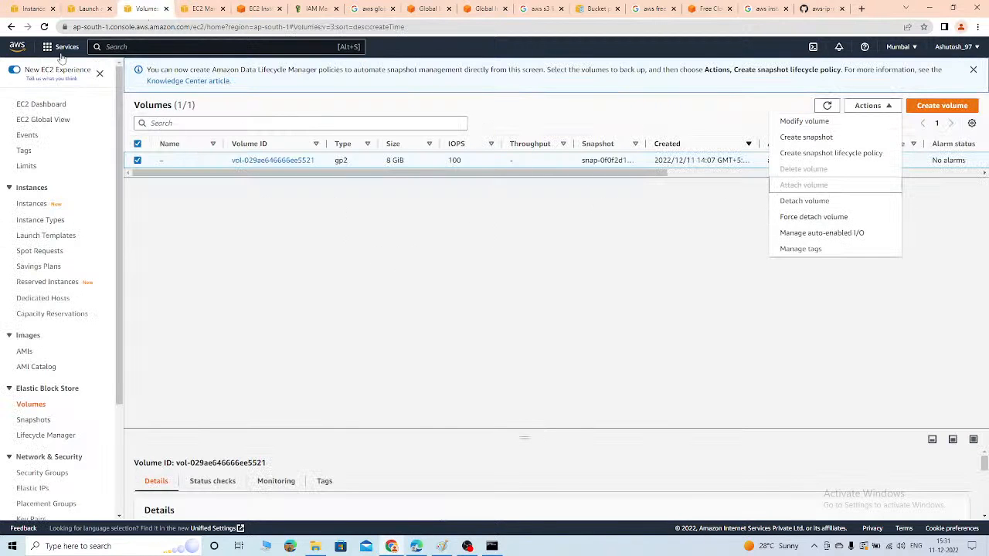
left_click(43, 26)
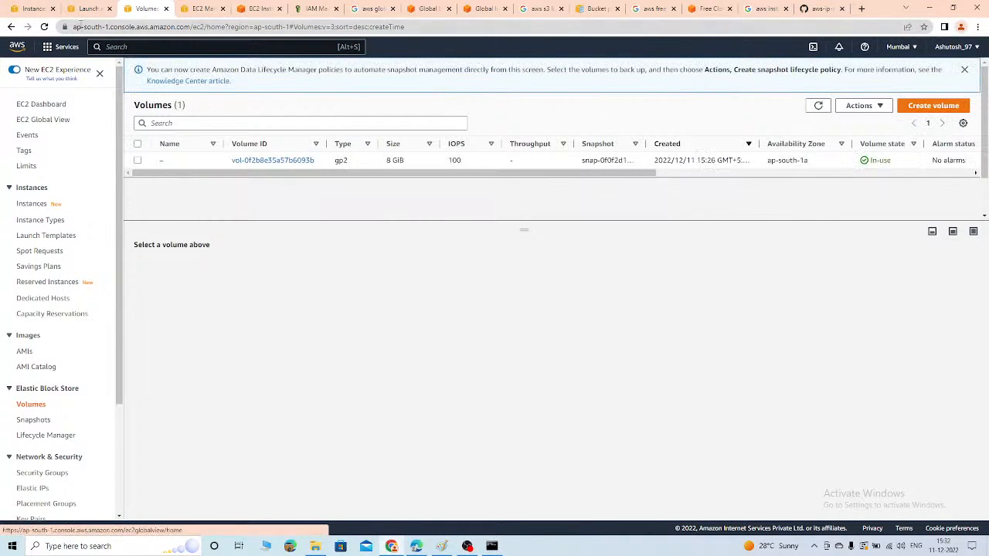
left_click(86, 9)
scroll(183, 163, "down", 1)
left_click(202, 8)
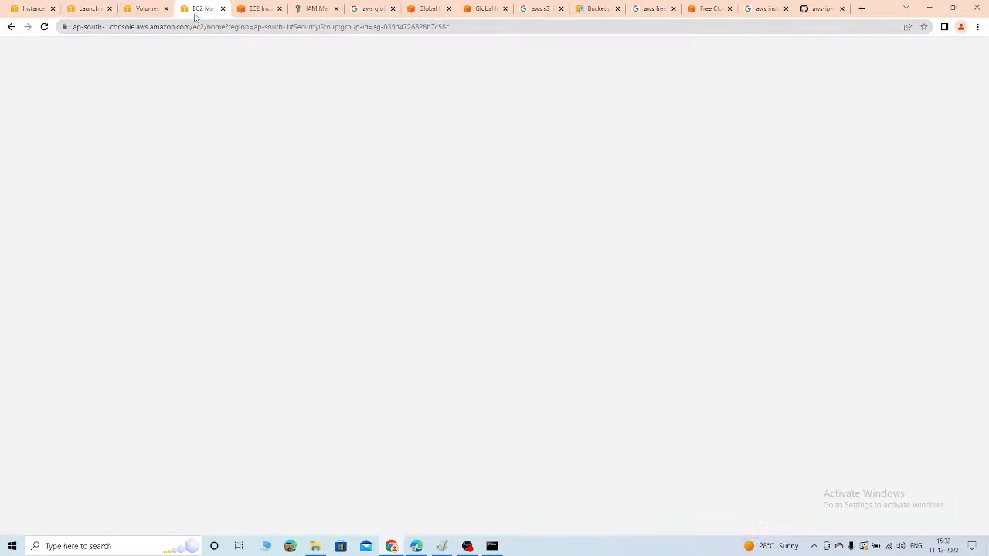
left_click(35, 8)
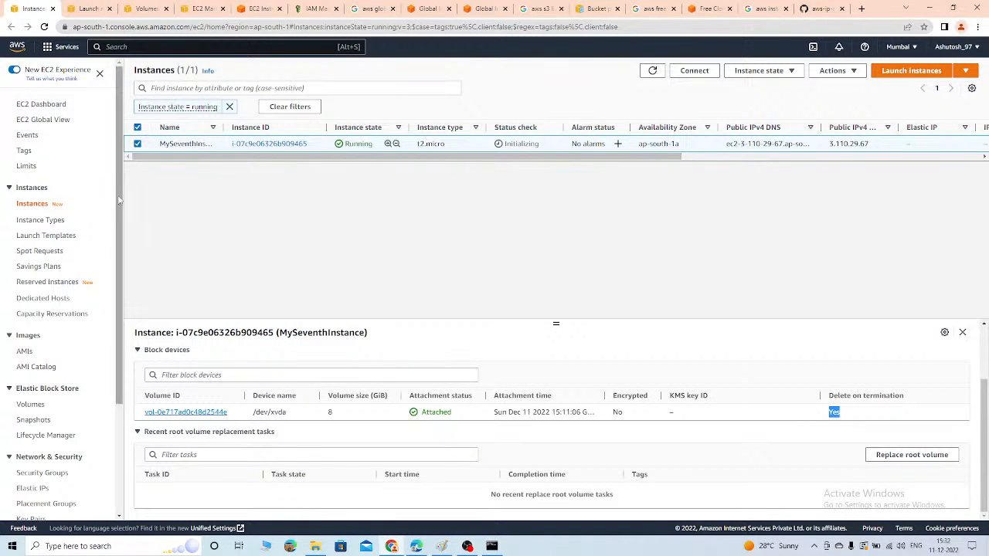
scroll(35, 303, "down", 3)
left_click(25, 247)
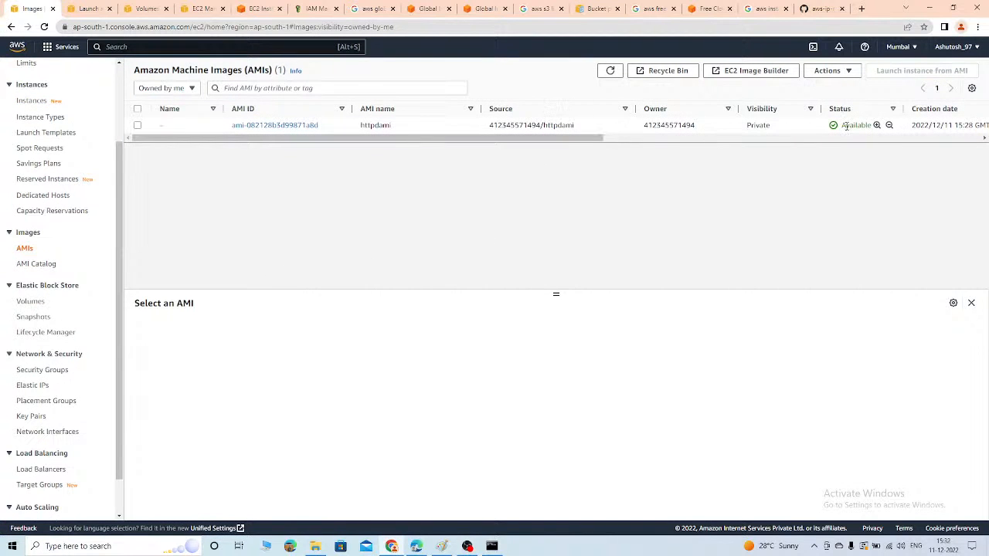
left_click_drag(842, 125, 871, 131)
right_click(871, 130)
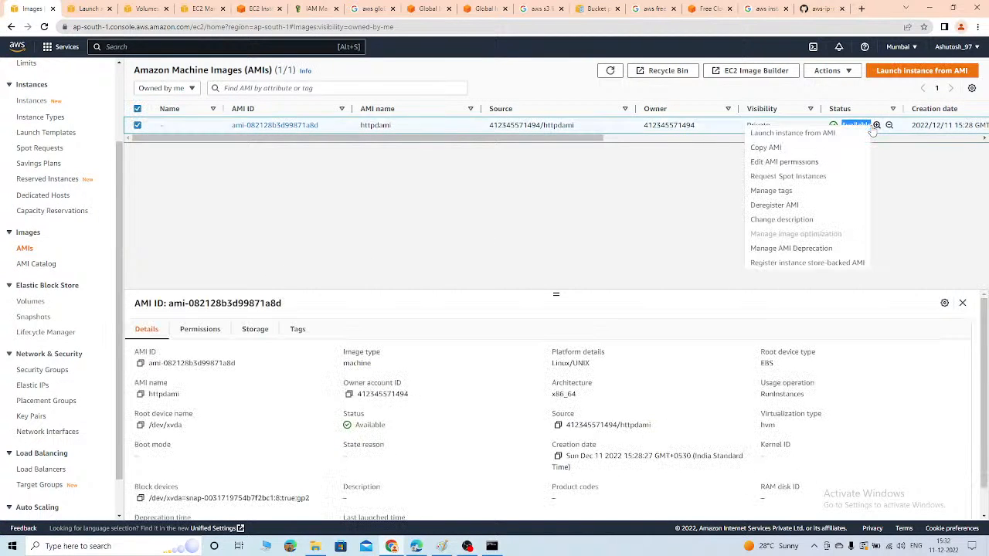
left_click(508, 159)
Return to the instance launch form, name the instance MyNinthInstance and select httpdami as its machine image
left_click(81, 13)
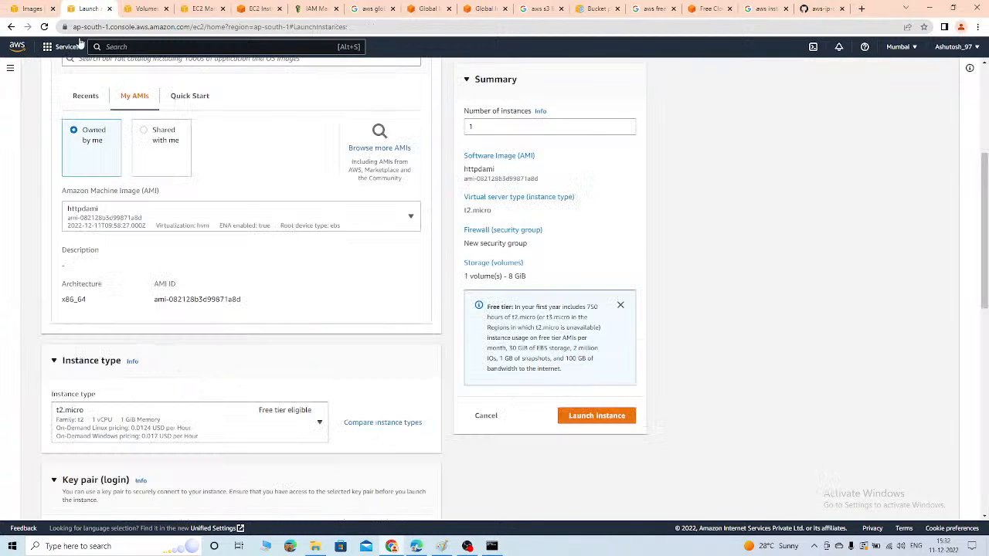
scroll(140, 164, "down", 2)
scroll(140, 166, "up", 5)
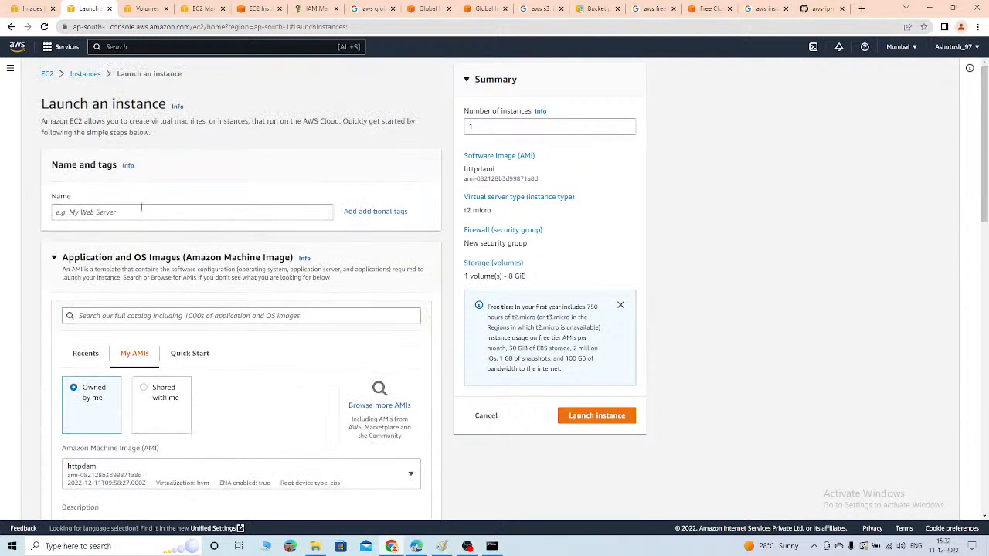
left_click(136, 210)
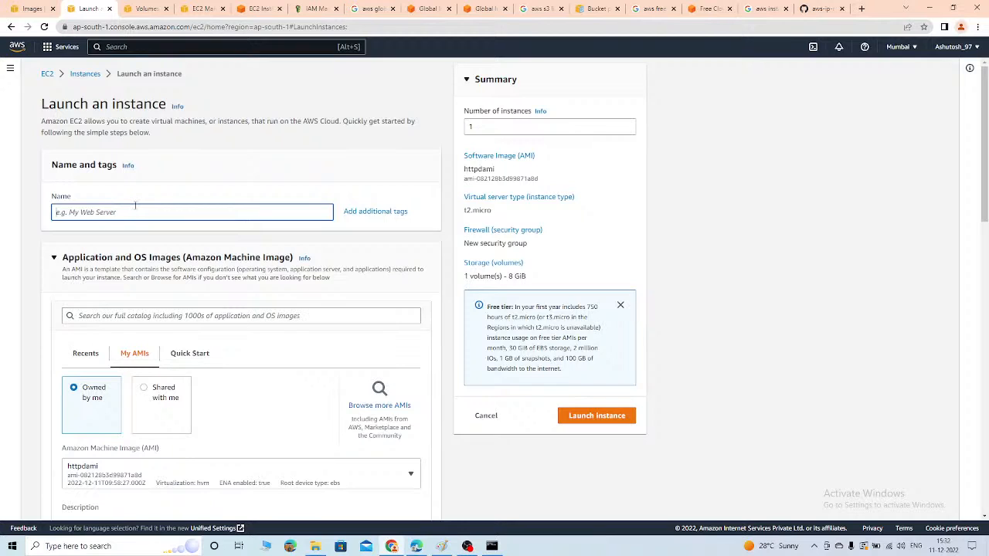
type("MyNinthInstance")
scroll(218, 214, "down", 1)
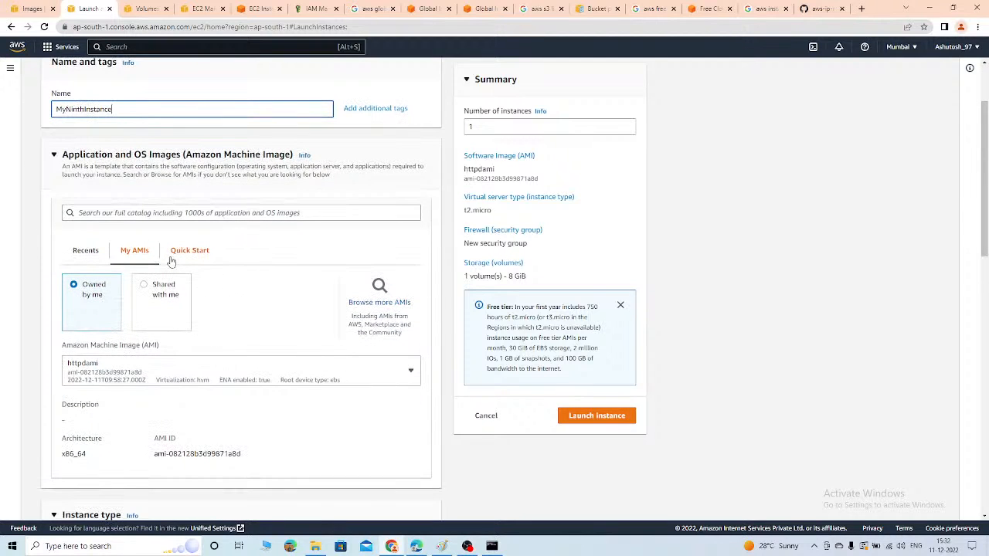
left_click(140, 382)
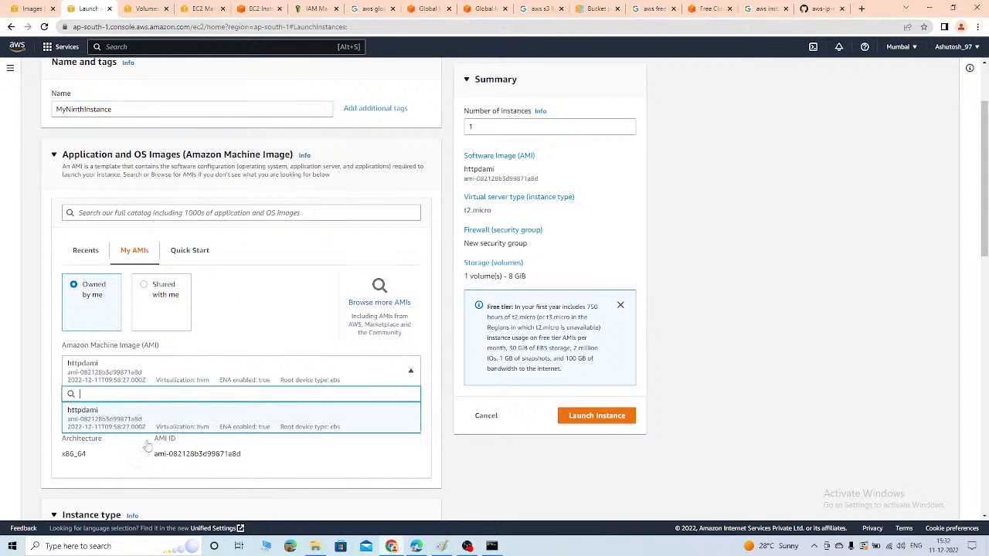
left_click(133, 423)
Find and select the existing firstinstance key pair for the new instance
scroll(198, 398, "down", 3)
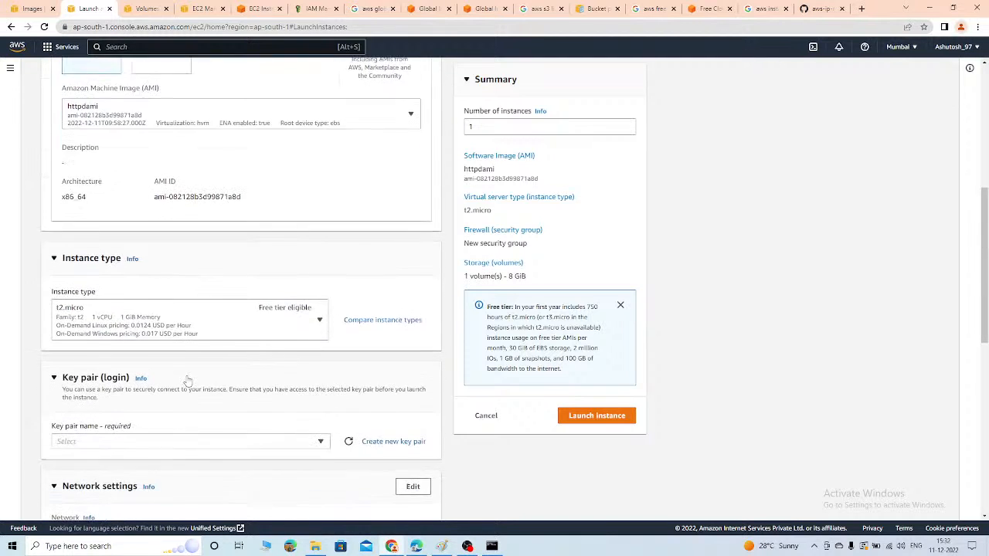
scroll(176, 425, "down", 2)
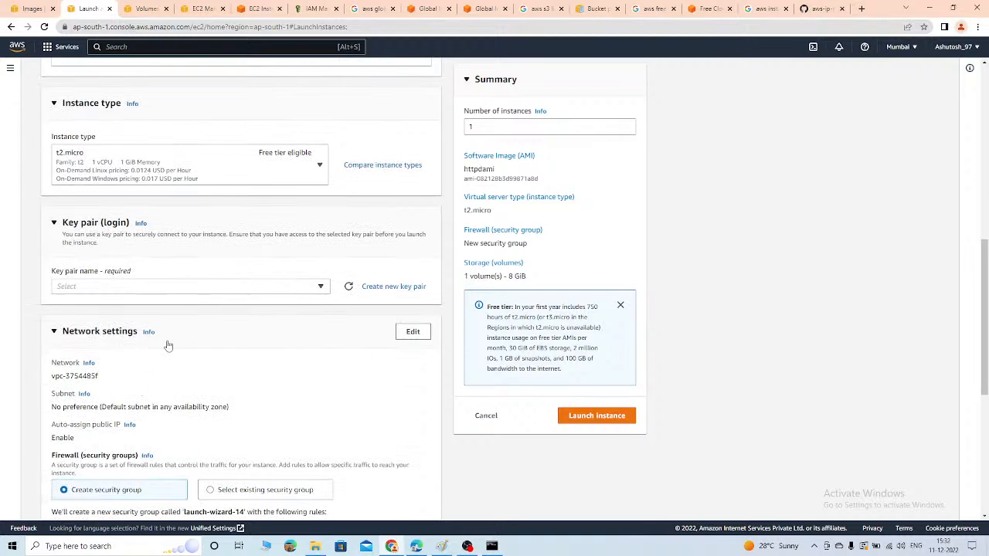
left_click(152, 287)
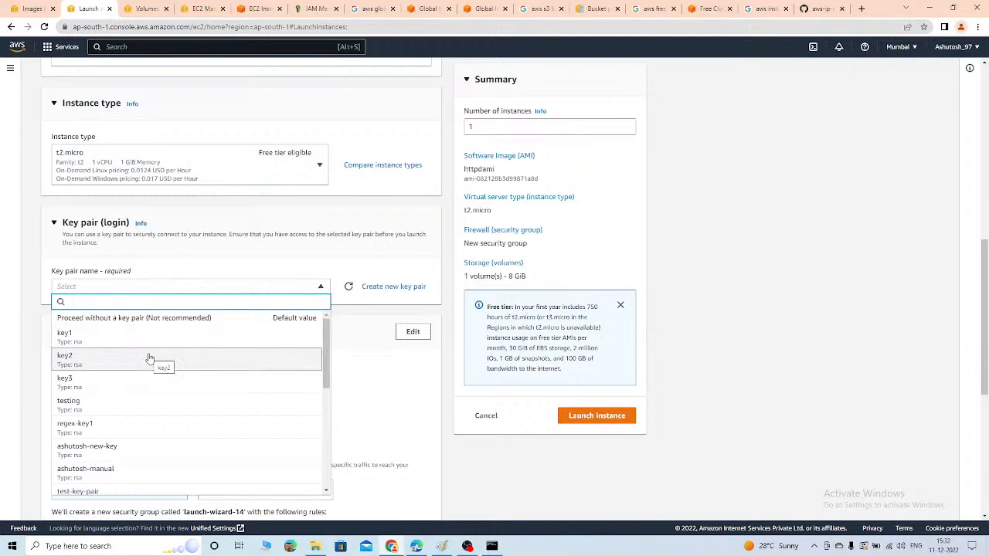
type("first")
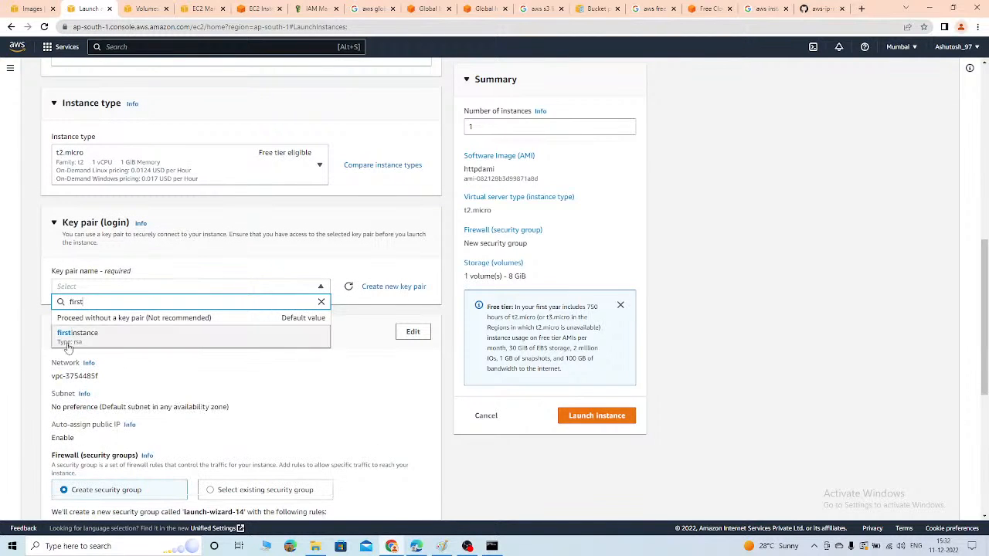
left_click(68, 333)
Use an existing security group for the instance and assign instance-sg
scroll(247, 363, "down", 2)
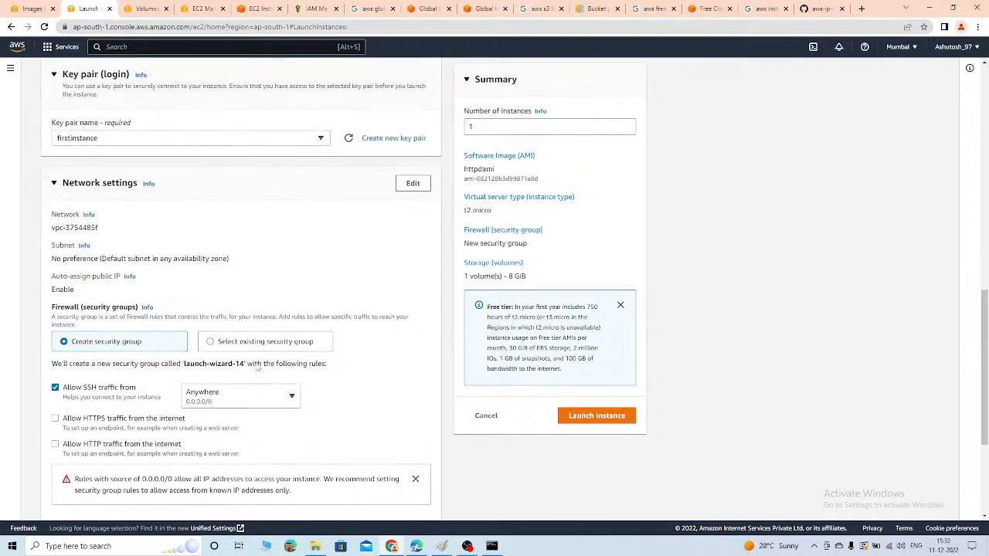
left_click(237, 338)
left_click(118, 373)
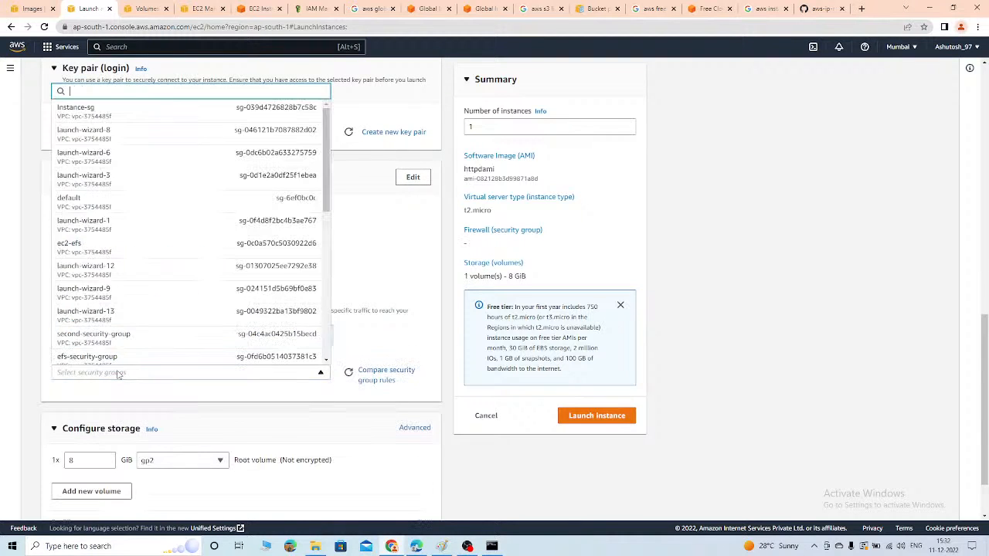
type("insta")
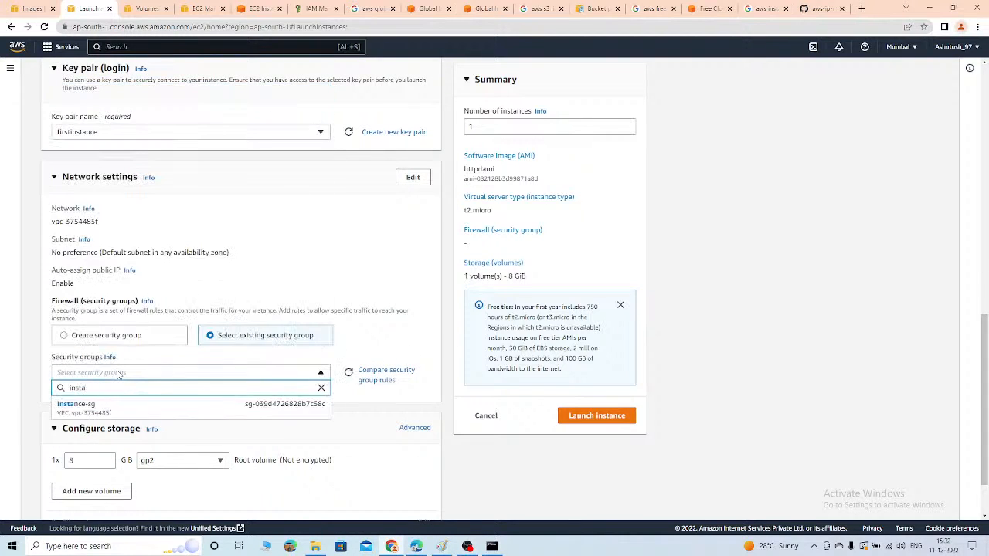
left_click(106, 407)
Expand the advanced details and begin the user data script with the line #!/bin/bash
scroll(170, 390, "down", 2)
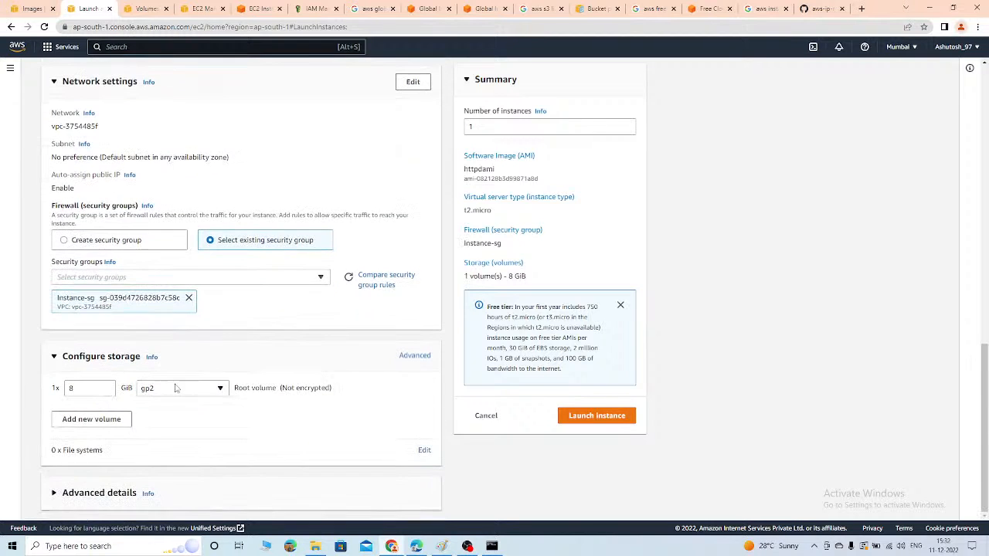
left_click(122, 501)
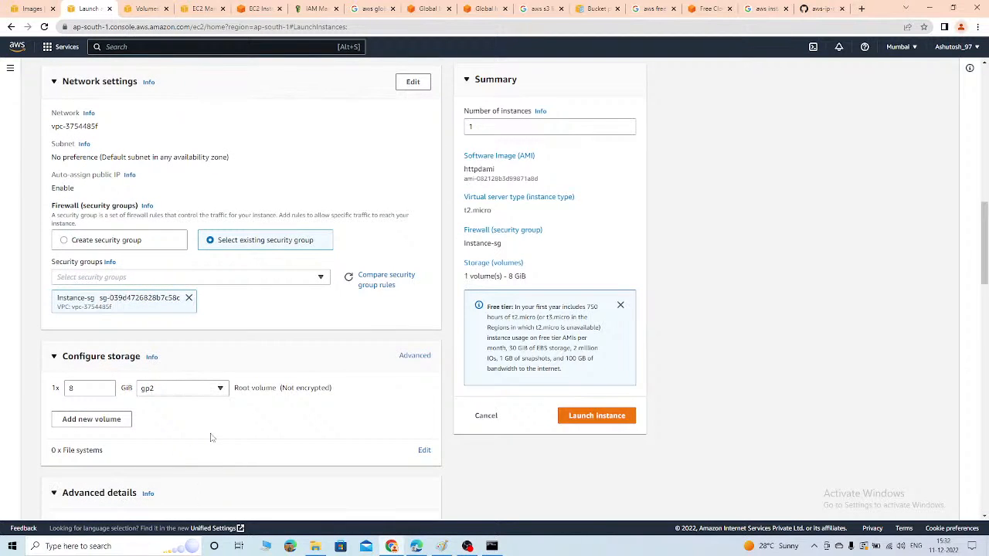
scroll(211, 438, "down", 15)
left_click(194, 365)
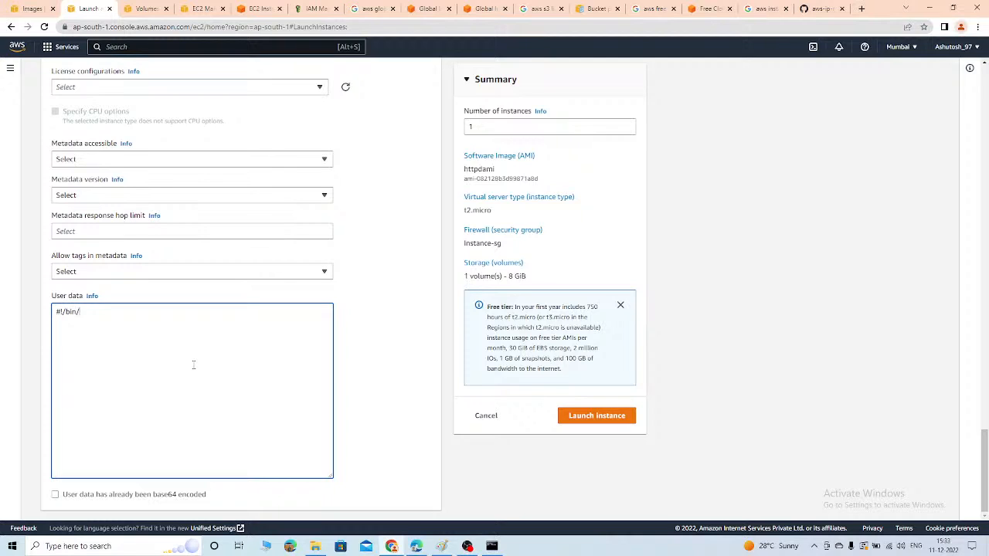
type("#!/bin/ash")
type("sh")
Add the user data line echo "This is coming from the EC2 instance private IP $(hostname -f)"
type("wcho")
type("echo")
type("\"This is co")
type("ming")
type(" from the E")
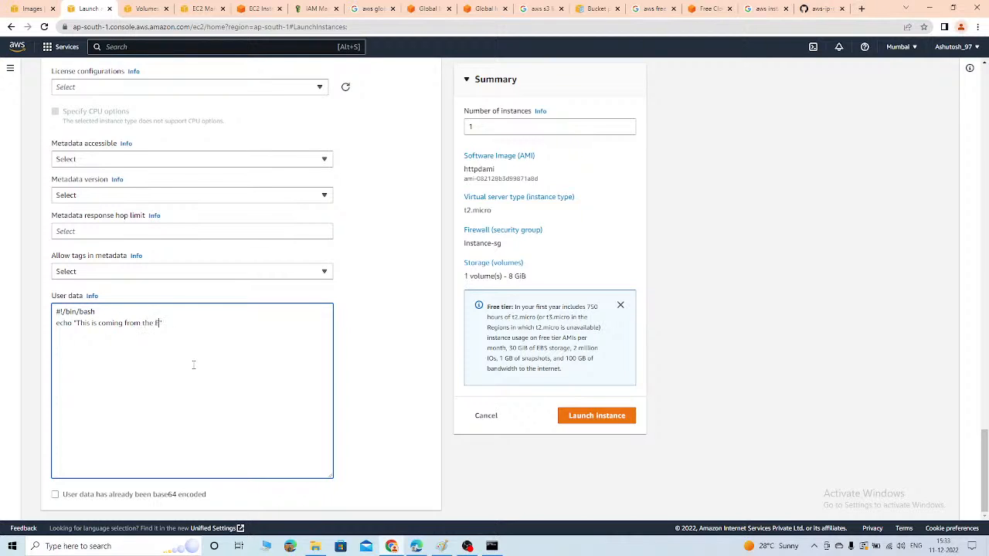
type("2 ")
type("CW")
key("BackSpace")
type("2")
type(" ins")
type("tance private")
type(" IP ()")
type("$(")
type("host")
type("name")
type(" -I")
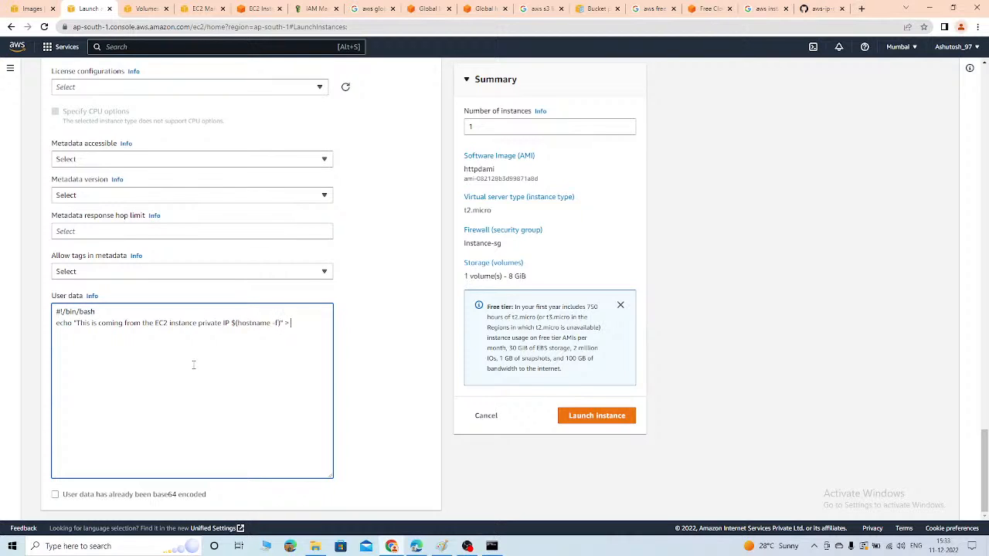
Redirect the echo output in the user data script to /var/www/html/index.html
type("var")
type("/www/ht")
type("ml/inc")
type("ex.html")
double_click(286, 323)
left_click_drag(63, 334, 103, 334)
key("ctrl+z")
left_click(122, 340)
Review the launch settings and launch the MyNinthInstance instance
scroll(317, 278, "up", 15)
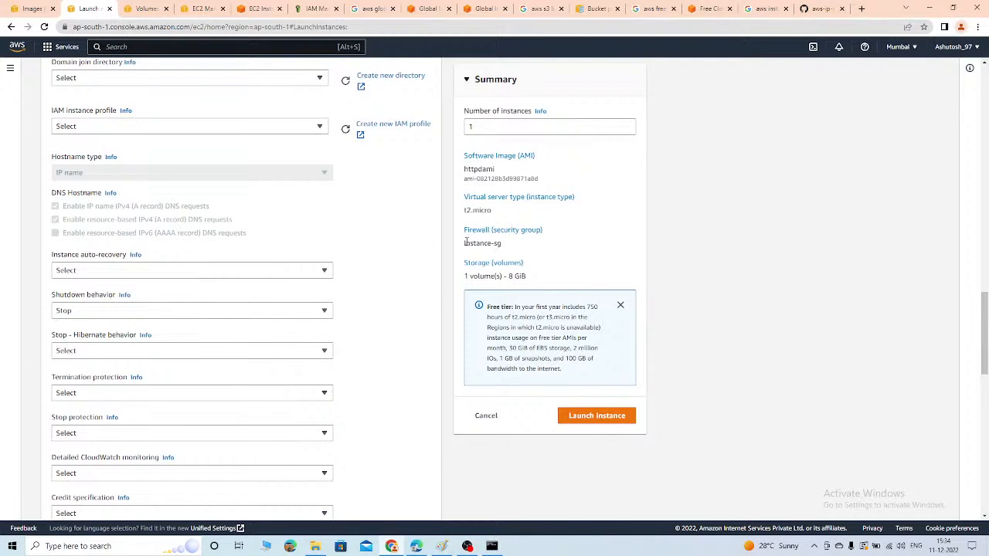
left_click(603, 418)
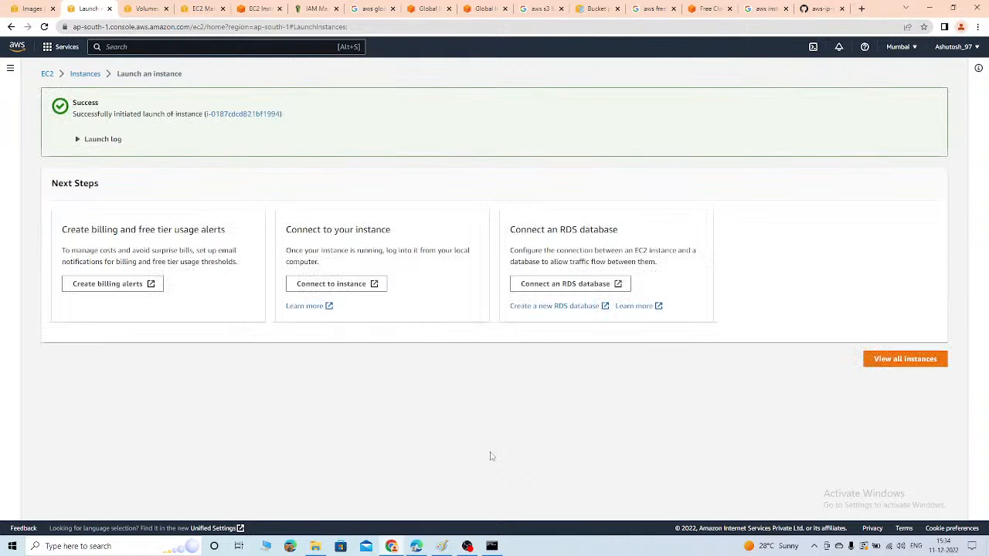
Show the newly launched MyNinthInstance in the instances list, refresh its state and select it to display its details
left_click(267, 114)
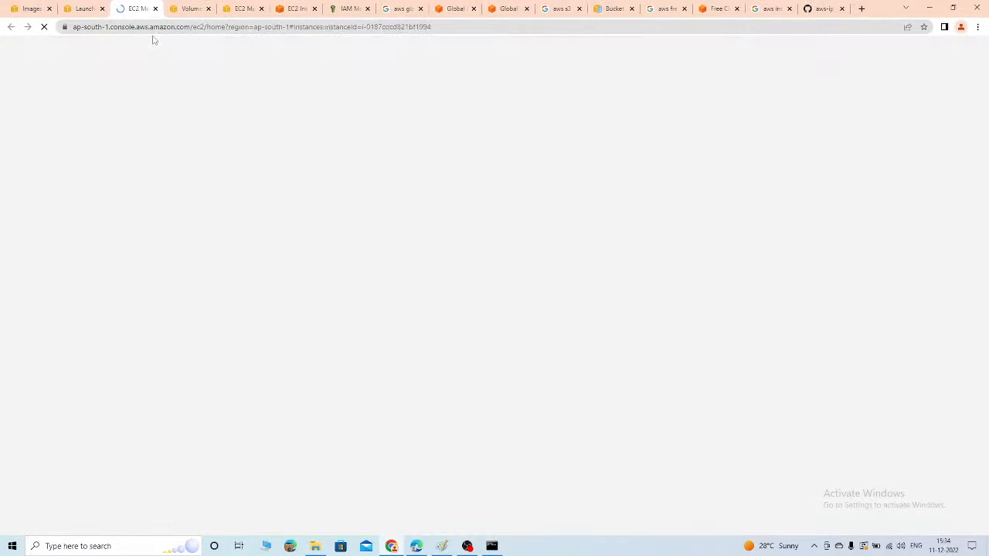
left_click(102, 8)
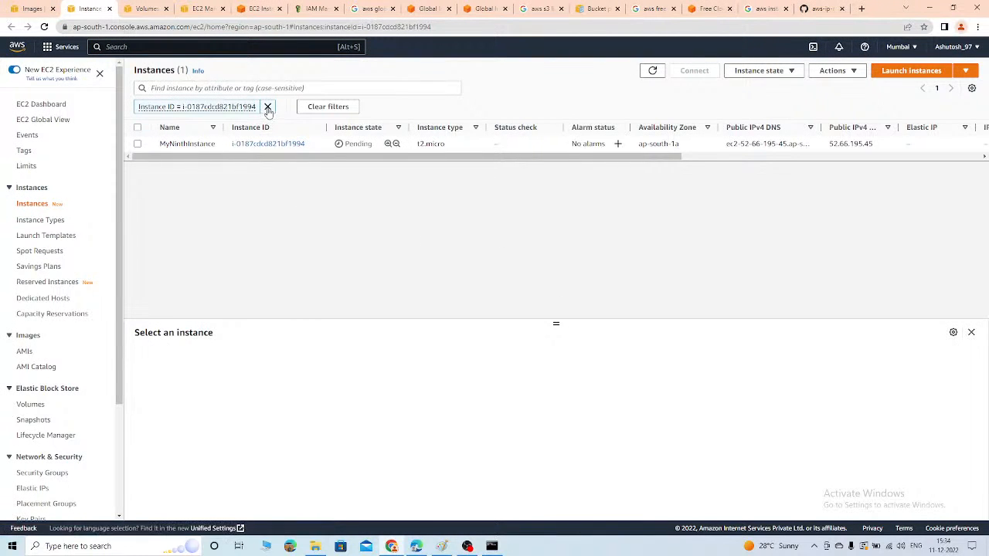
left_click(652, 70)
left_click(655, 71)
left_click(655, 71)
left_click(138, 144)
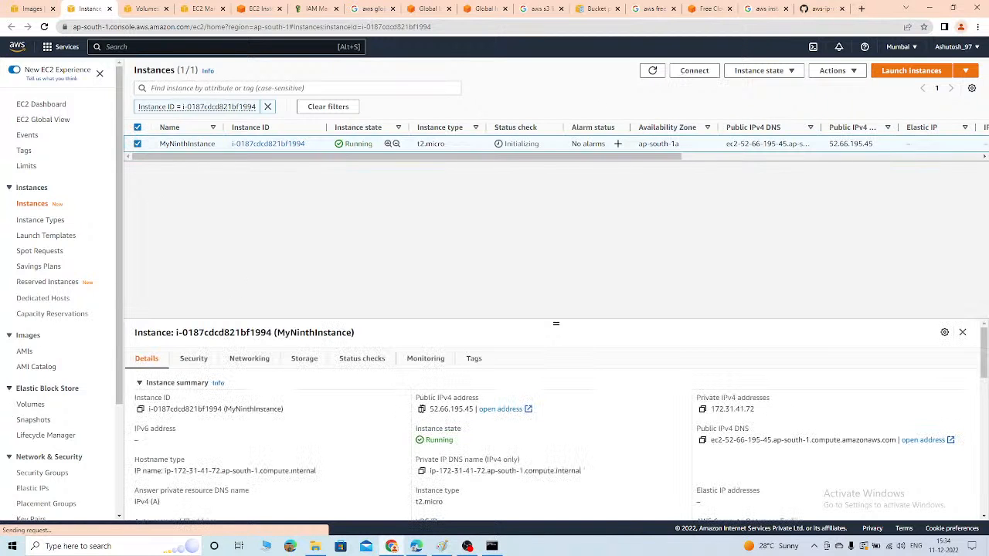
Copy MyNinthInstance's public IPv4 address and open 52.66.195.45 in a new incognito window
left_click(422, 409)
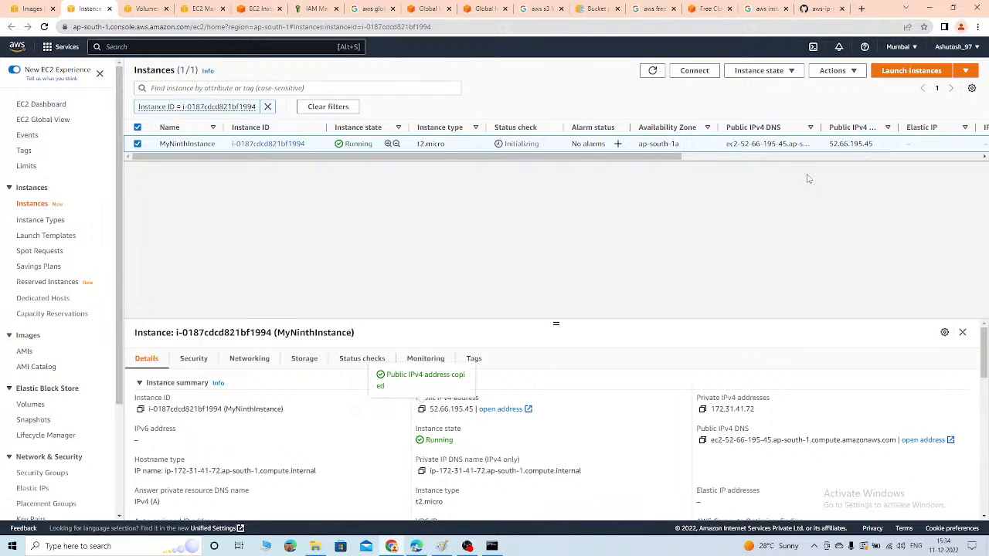
key("ctrl+shift+n")
key("ctrl+v")
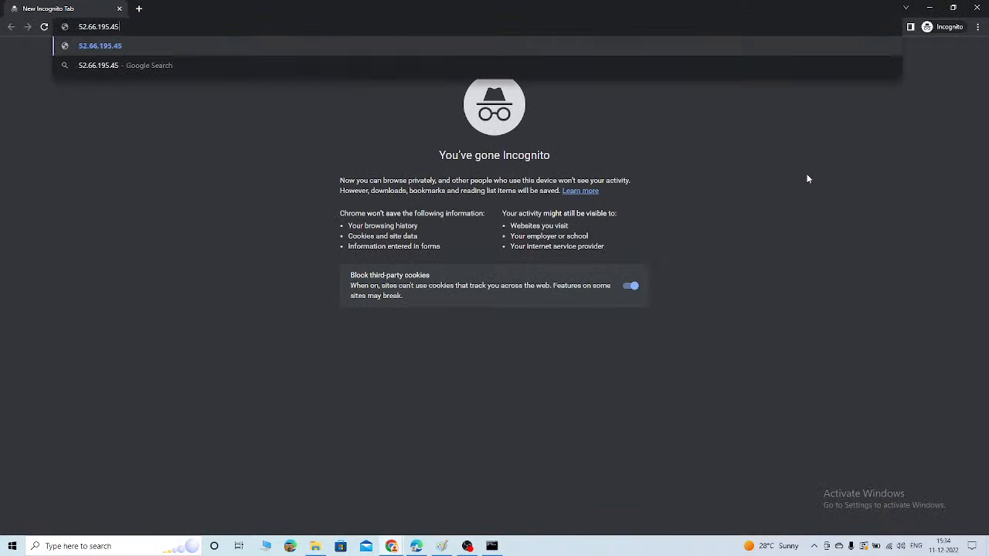
key("Return")
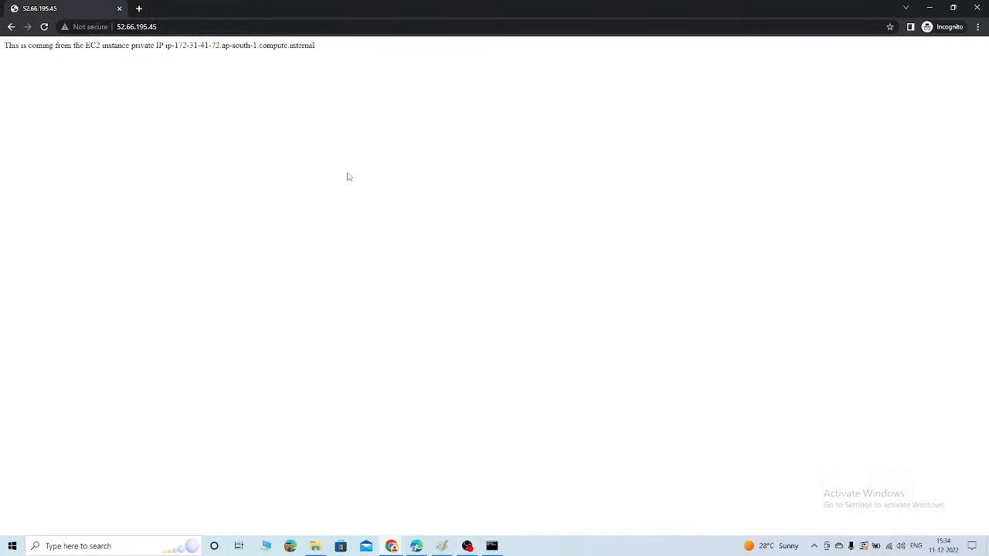
Enlarge the web page to 300% and highlight the instance's private host name in the text
key("ctrl+plus")
key("ctrl+plus")
key("ctrl+plus")
key("ctrl+plus")
key("ctrl+plus")
key("ctrl+plus")
key("ctrl+plus")
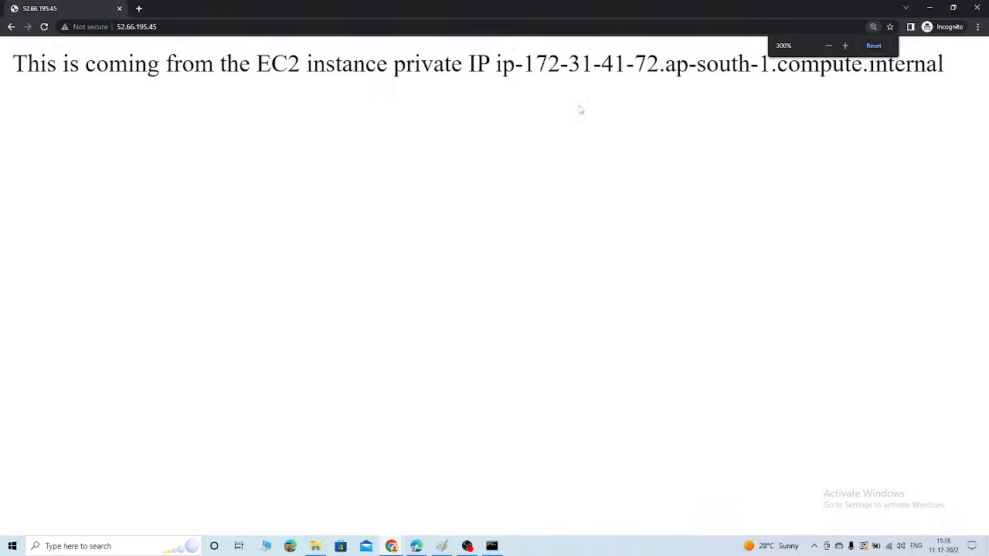
left_click_drag(504, 79, 916, 87)
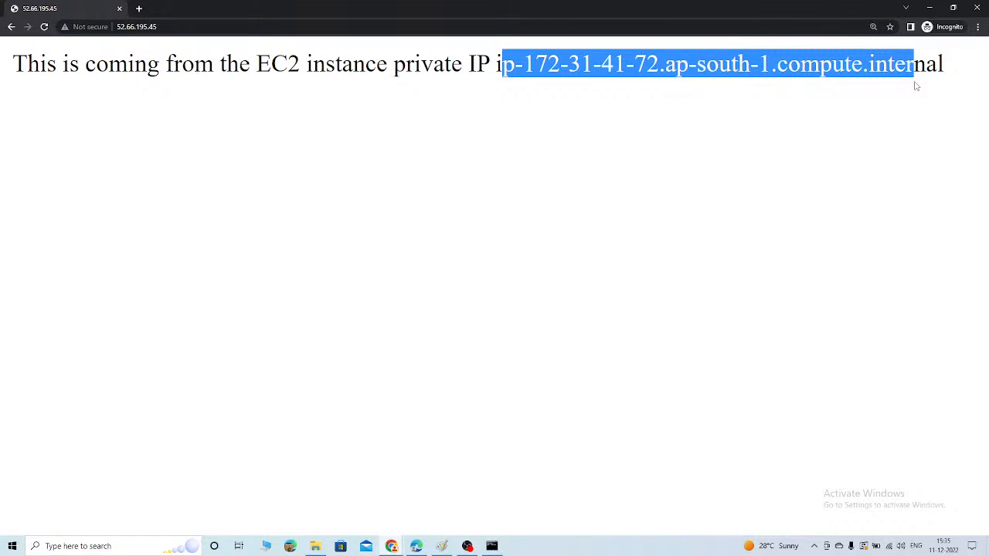
Return the page zoom to 100% and close the incognito window
key("ctrl+minus")
key("ctrl+minus")
key("ctrl+minus")
key("ctrl+minus")
key("ctrl+minus")
key("ctrl+minus")
key("ctrl+minus")
key("ctrl+minus")
key("ctrl+minus")
key("ctrl+minus")
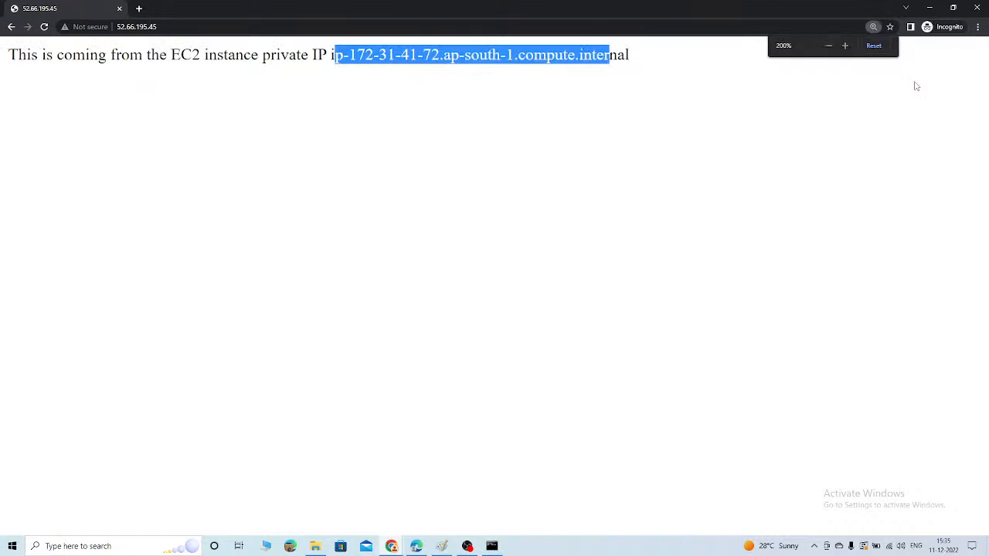
key("ctrl+minus")
key("ctrl+minus")
key("ctrl+minus")
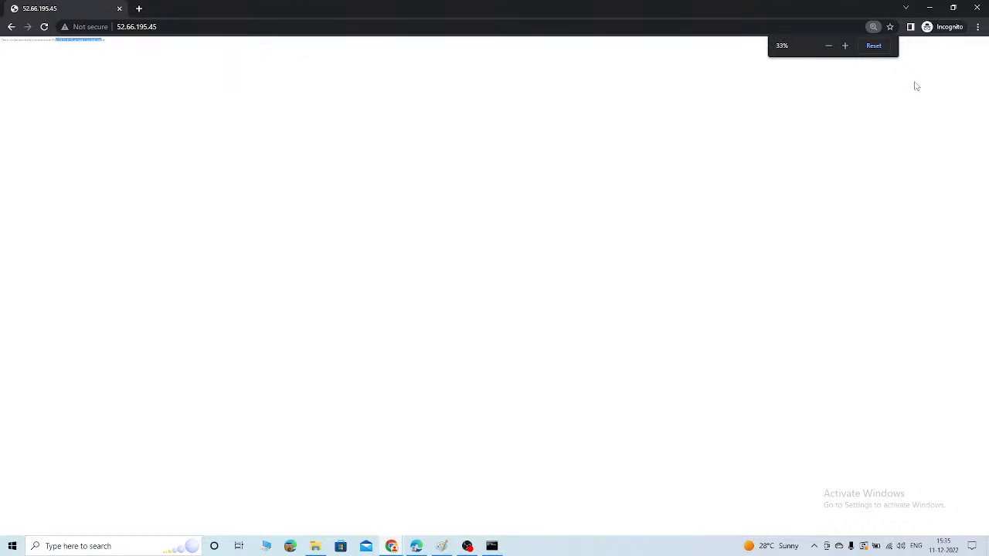
key("ctrl+plus")
key("ctrl+plus")
key("ctrl+plus")
key("ctrl+plus")
key("ctrl+plus")
key("ctrl+plus")
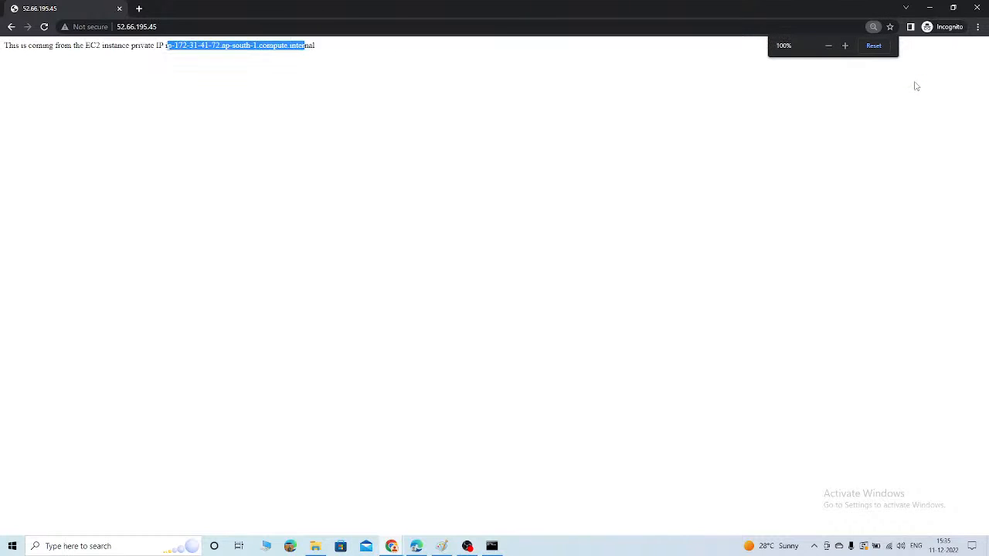
left_click(977, 8)
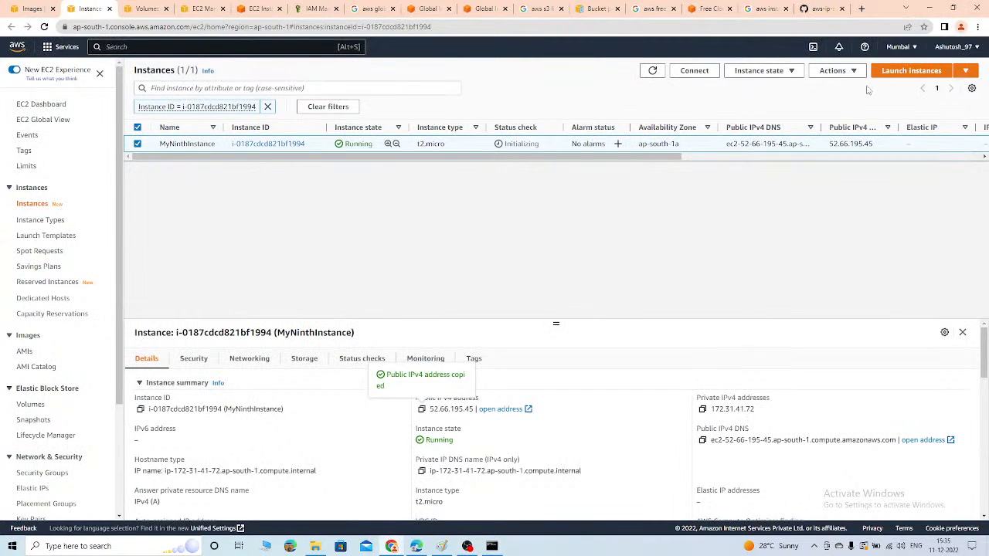
Remove the instance ID filter and terminate both MyEighthInstance and MyNinthInstance
left_click(267, 106)
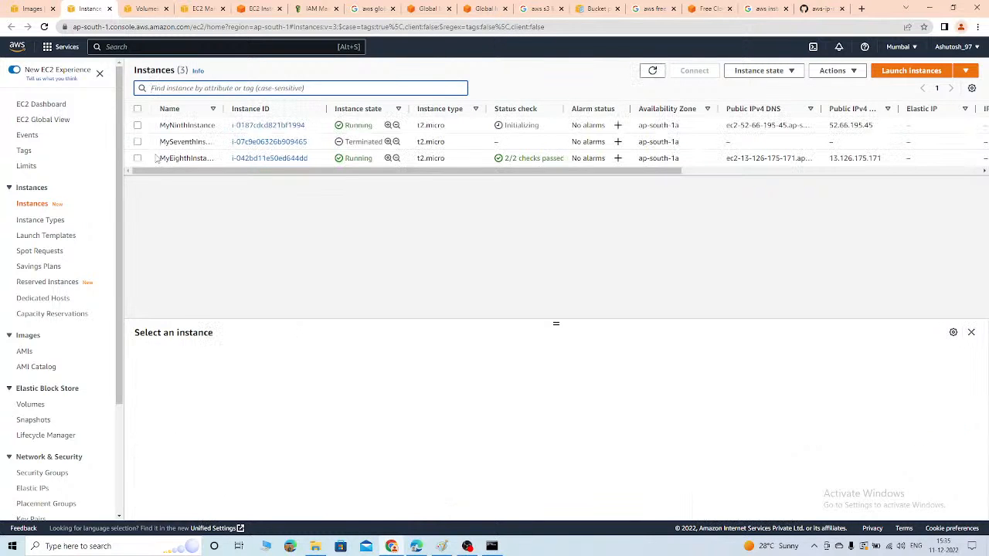
left_click(138, 158)
left_click(138, 125)
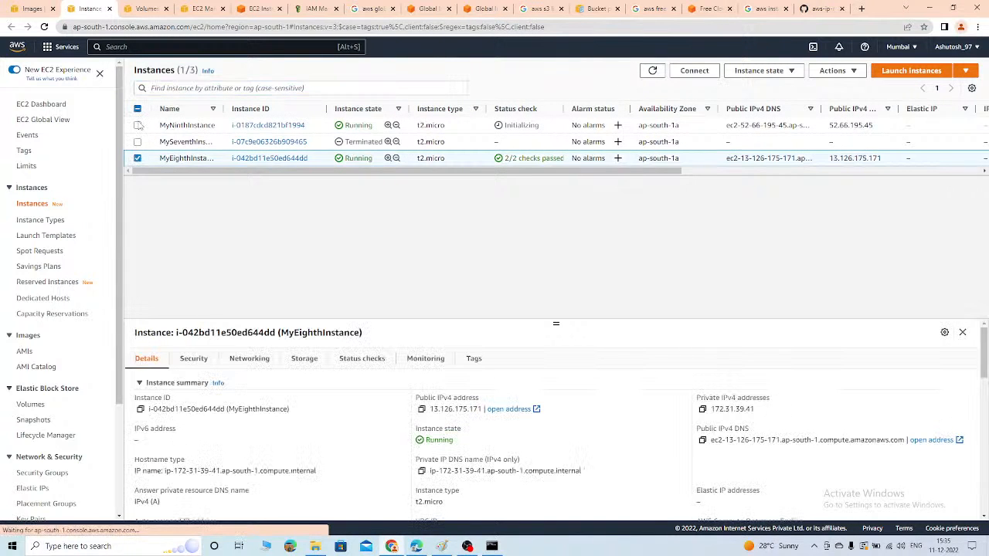
left_click(780, 73)
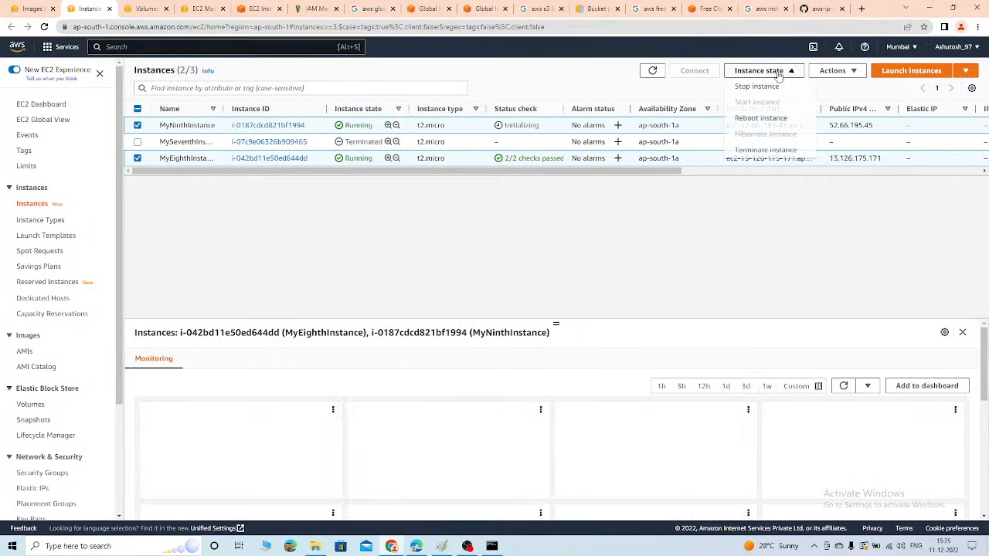
left_click(765, 150)
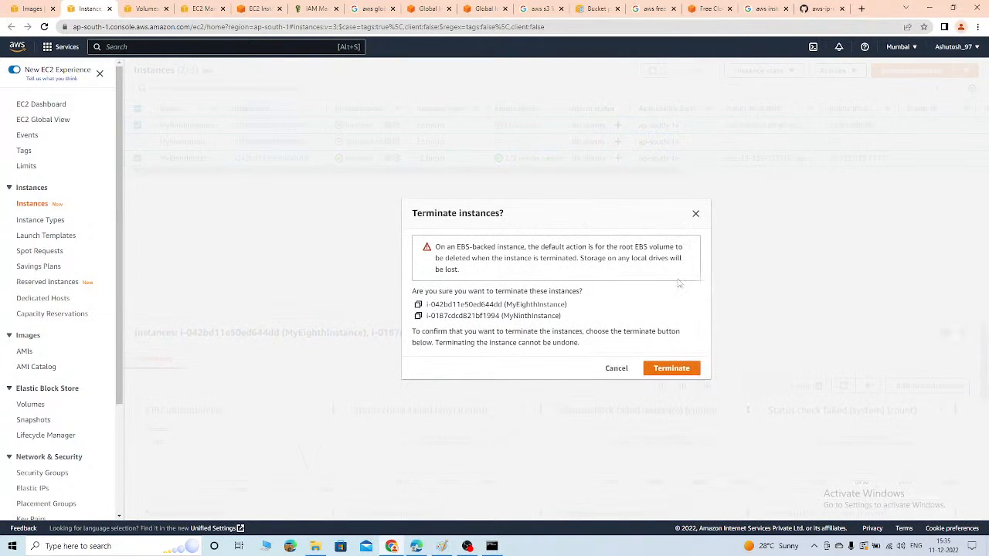
left_click(670, 367)
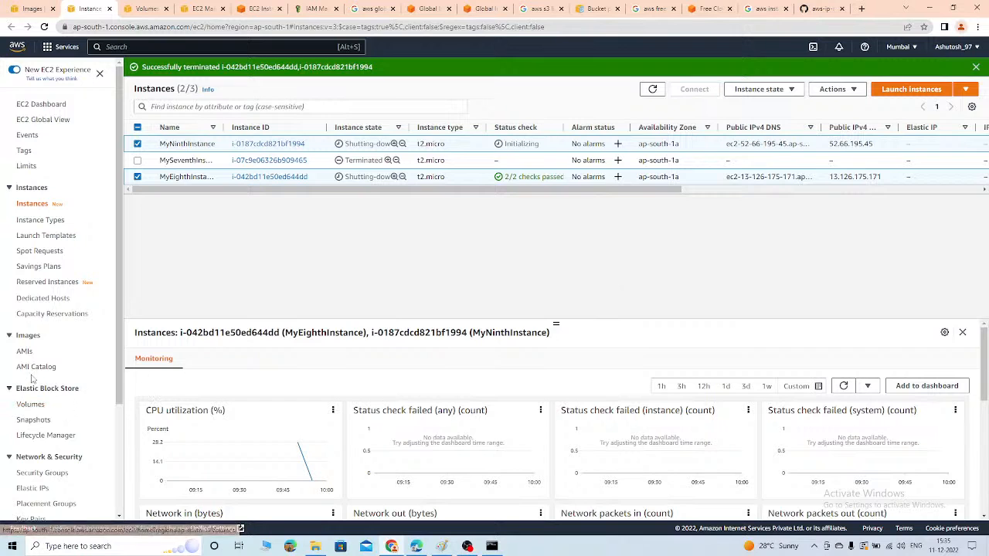
Open the list of owned AMIs and deregister the httpdami image
scroll(28, 390, "down", 4)
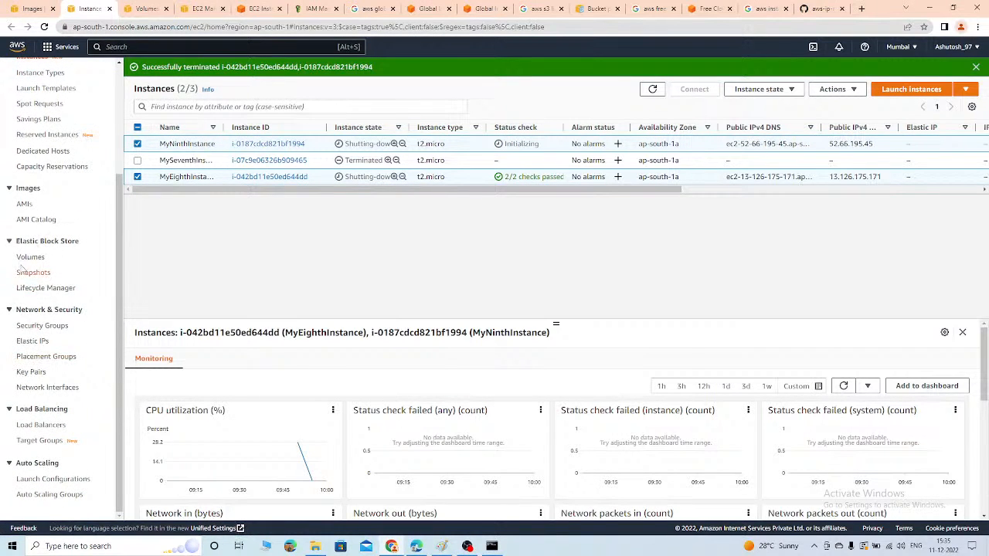
left_click(24, 203)
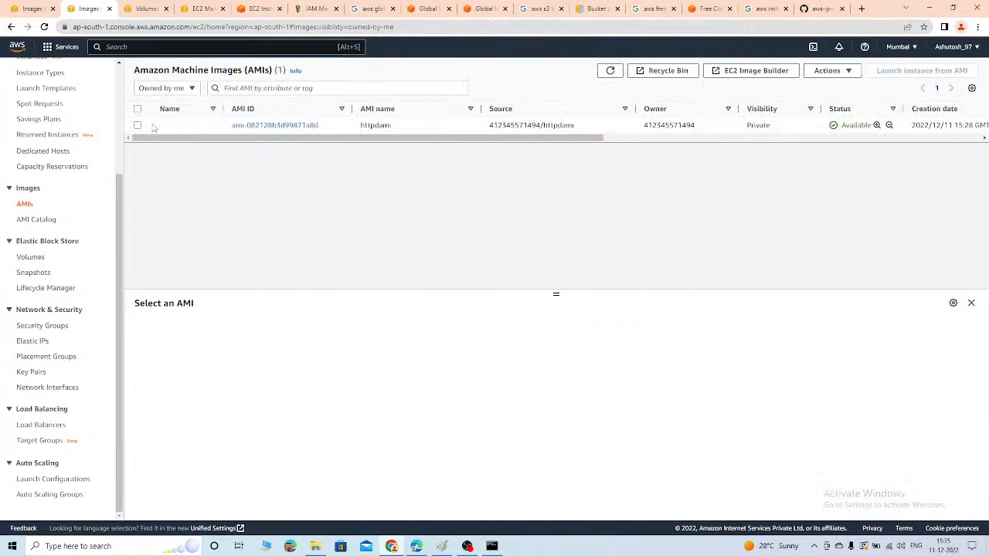
left_click(137, 125)
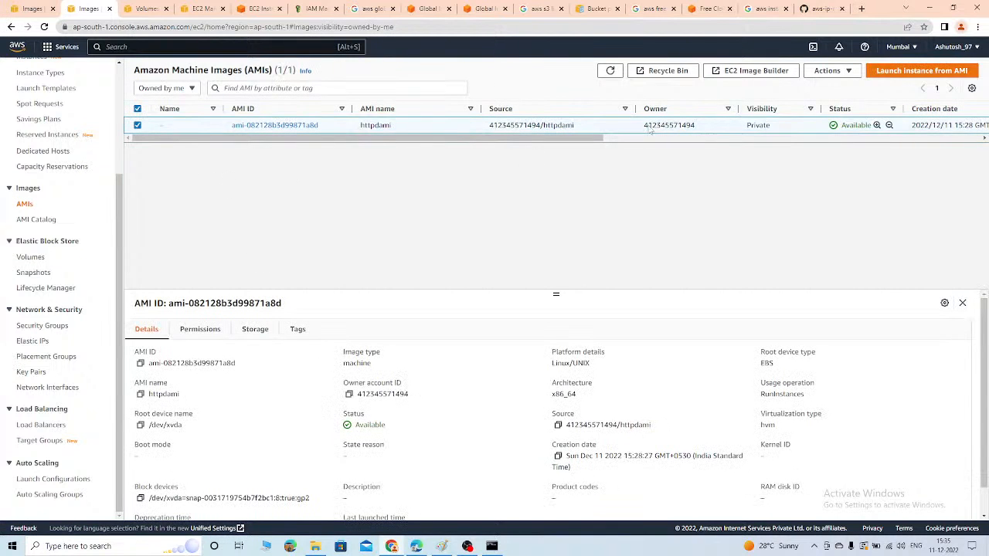
left_click(825, 71)
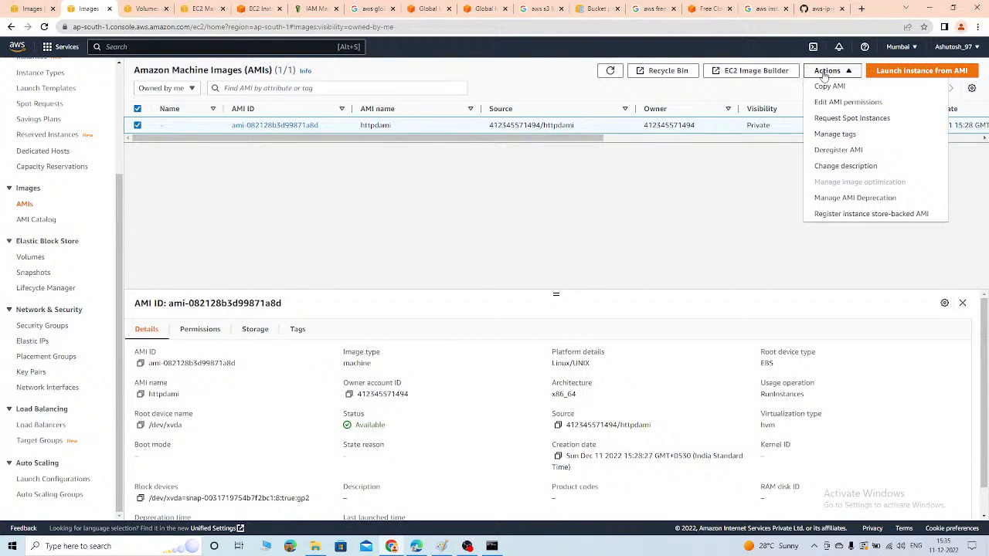
left_click(839, 150)
left_click(661, 345)
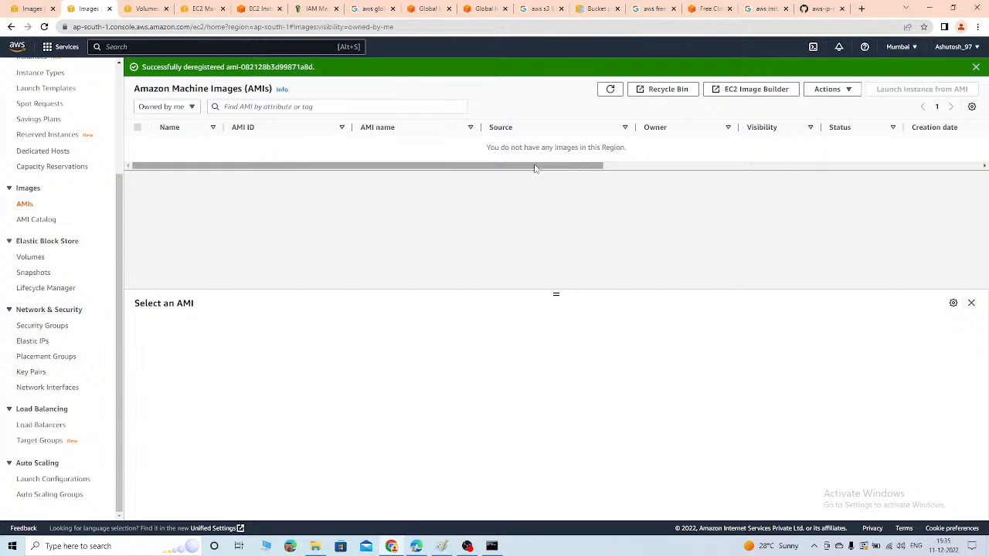
Switch to Paint and draw a square box representing a server in an empty area of the canvas
left_click(441, 546)
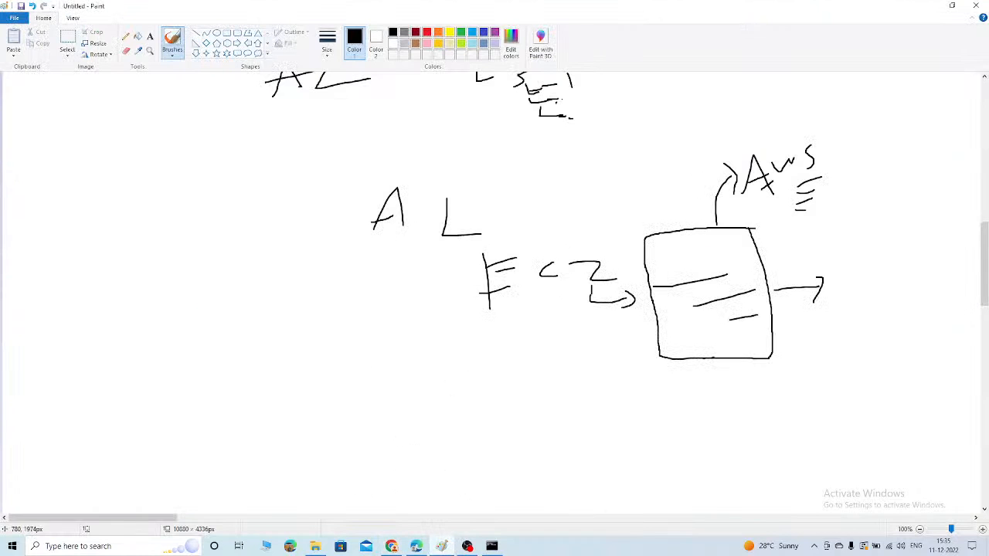
left_click_drag(166, 517, 492, 517)
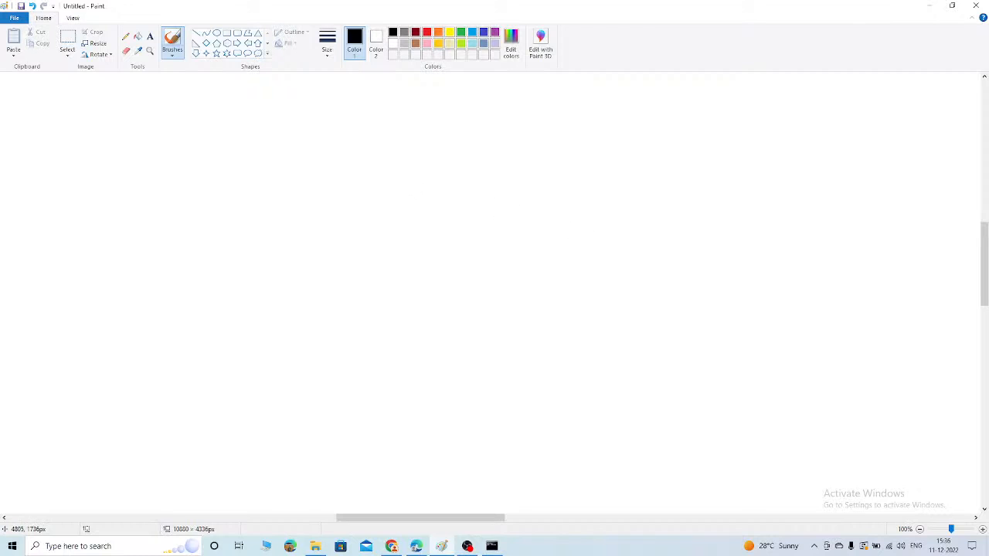
mouse_move(553, 144)
left_mouse_down()
mouse_move(593, 209)
mouse_move(624, 207)
mouse_move(628, 147)
mouse_move(598, 132)
mouse_move(558, 132)
mouse_move(551, 142)
left_mouse_up()
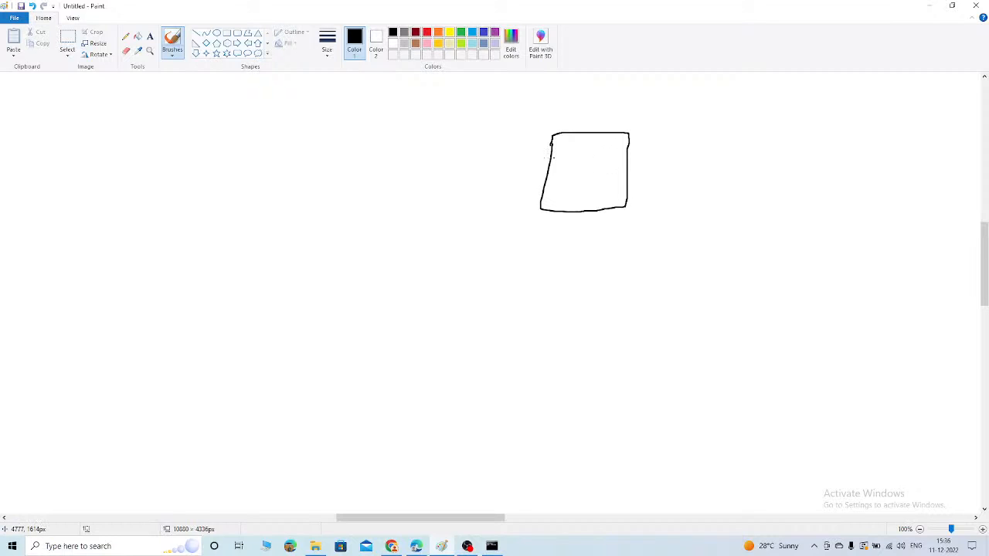
Draw several horizontal request lines leading into the server box, crossed by a vertical line just before it
mouse_move(390, 154)
left_mouse_down()
mouse_move(527, 154)
mouse_move(529, 171)
left_mouse_up()
left_click_drag(460, 178, 534, 176)
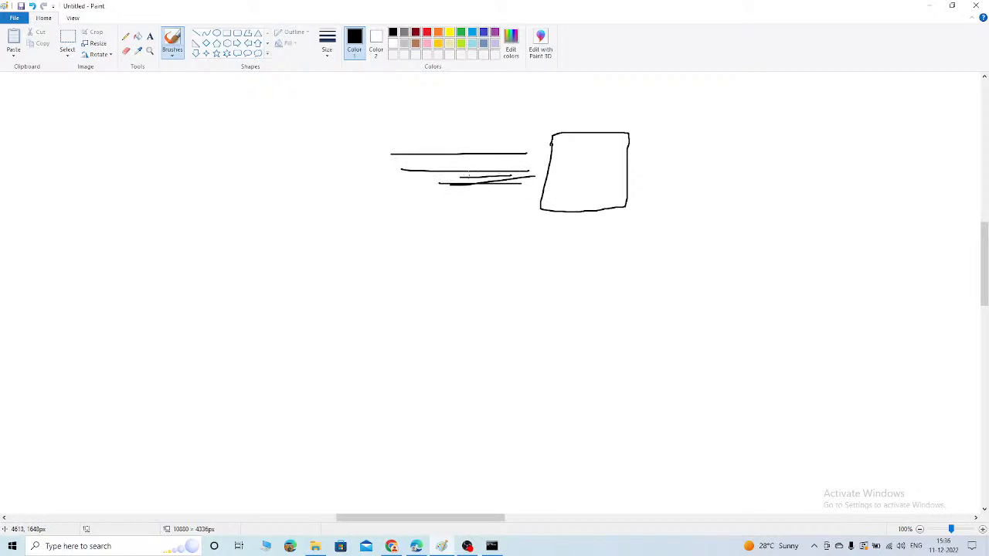
left_click_drag(518, 106, 513, 236)
mouse_move(401, 177)
left_mouse_down()
mouse_move(517, 172)
mouse_move(502, 179)
mouse_move(519, 185)
left_mouse_up()
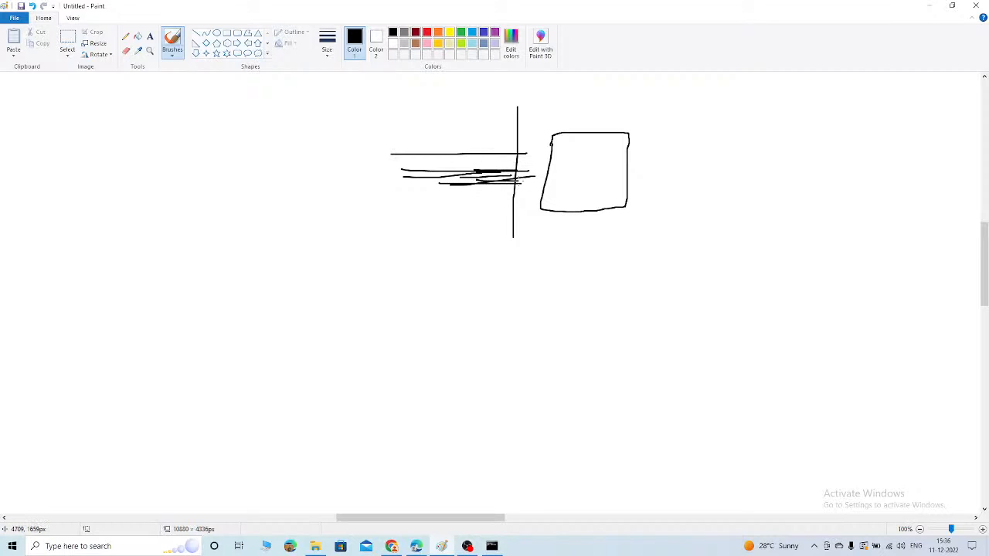
left_click_drag(517, 100, 513, 255)
mouse_move(504, 178)
left_mouse_down()
mouse_move(556, 164)
mouse_move(523, 189)
left_mouse_up()
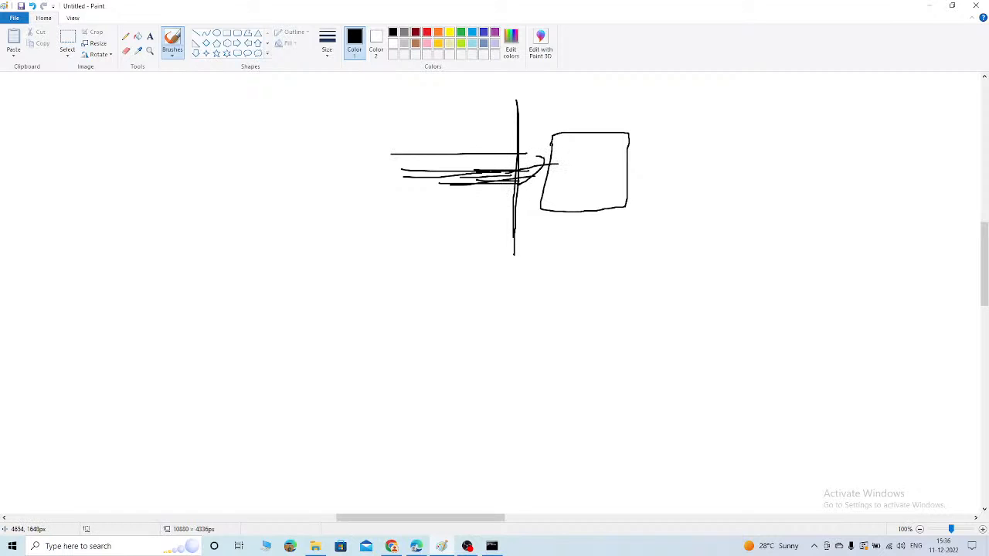
mouse_move(418, 183)
left_mouse_down()
mouse_move(569, 181)
mouse_move(479, 177)
mouse_move(560, 172)
mouse_move(525, 169)
left_mouse_up()
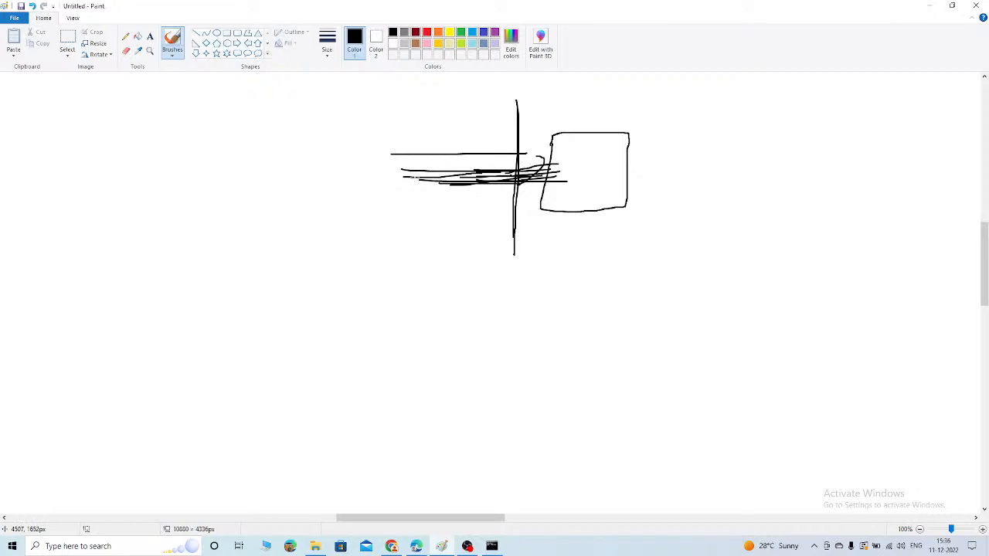
left_click_drag(404, 177, 514, 178)
Add another request line, draw an arrow from the server box to an underlined label CPU, and write 80 beneath it
mouse_move(394, 182)
left_mouse_down()
mouse_move(530, 198)
mouse_move(498, 179)
mouse_move(494, 190)
mouse_move(541, 189)
mouse_move(685, 165)
left_mouse_up()
left_click_drag(668, 156, 678, 189)
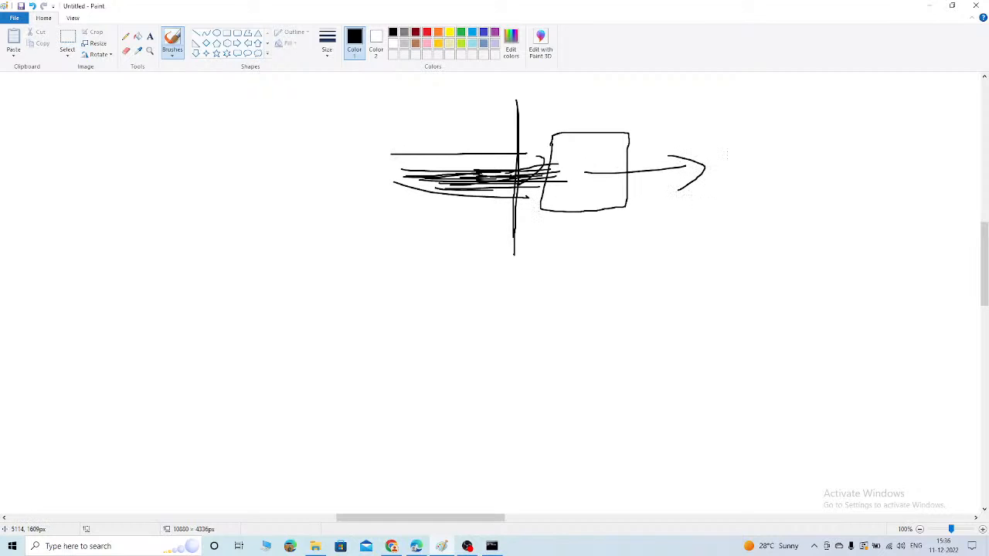
mouse_move(729, 152)
left_mouse_down()
mouse_move(724, 182)
mouse_move(752, 142)
mouse_move(818, 140)
left_mouse_up()
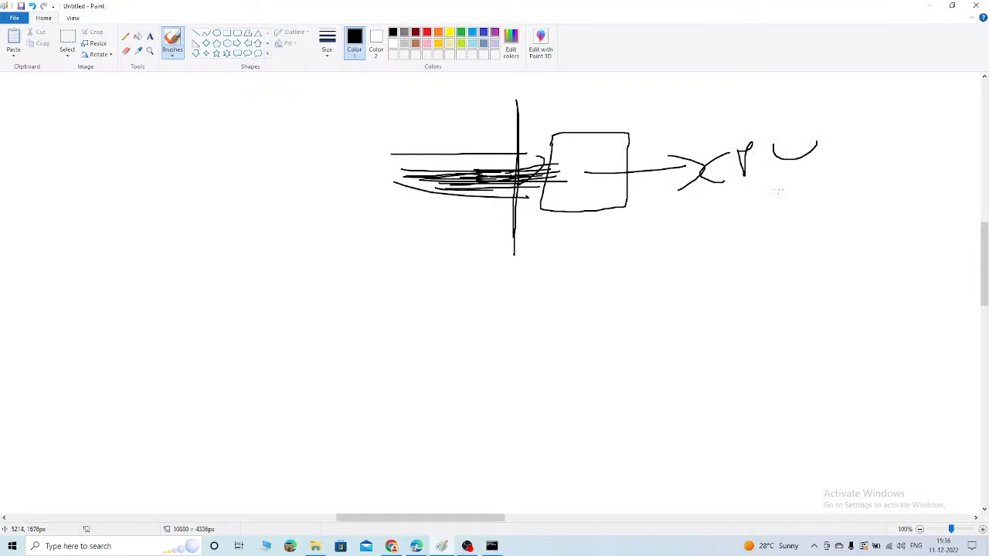
left_click_drag(768, 188, 846, 167)
left_click_drag(799, 186, 828, 178)
left_click_drag(741, 188, 823, 180)
left_click_drag(771, 197, 791, 193)
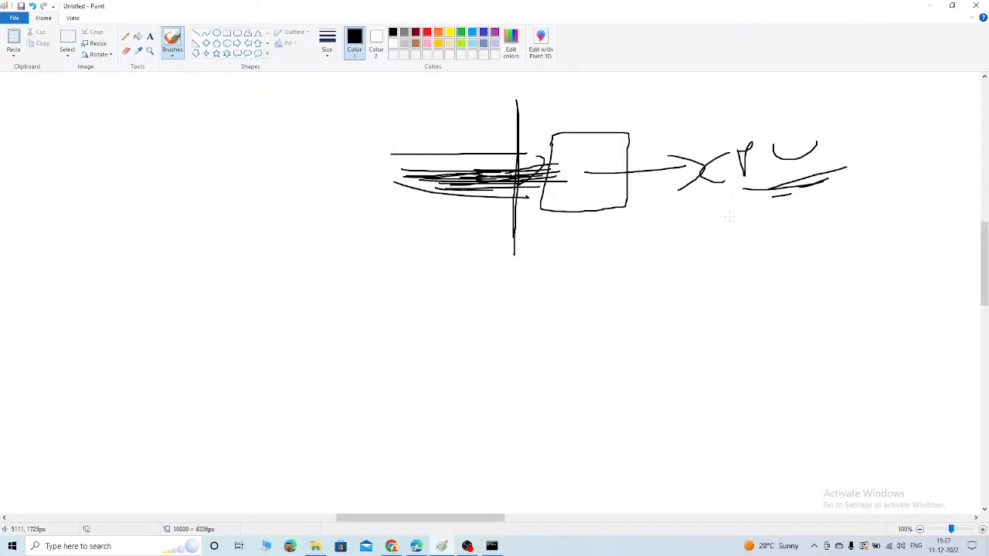
mouse_move(750, 221)
left_mouse_down()
mouse_move(742, 241)
mouse_move(752, 224)
mouse_move(781, 228)
left_mouse_up()
Draw a second server box below the first with incoming request lines, and extend a vertical line across both servers' requests
mouse_move(552, 236)
left_mouse_down()
mouse_move(549, 272)
mouse_move(638, 302)
mouse_move(635, 236)
mouse_move(550, 234)
left_mouse_up()
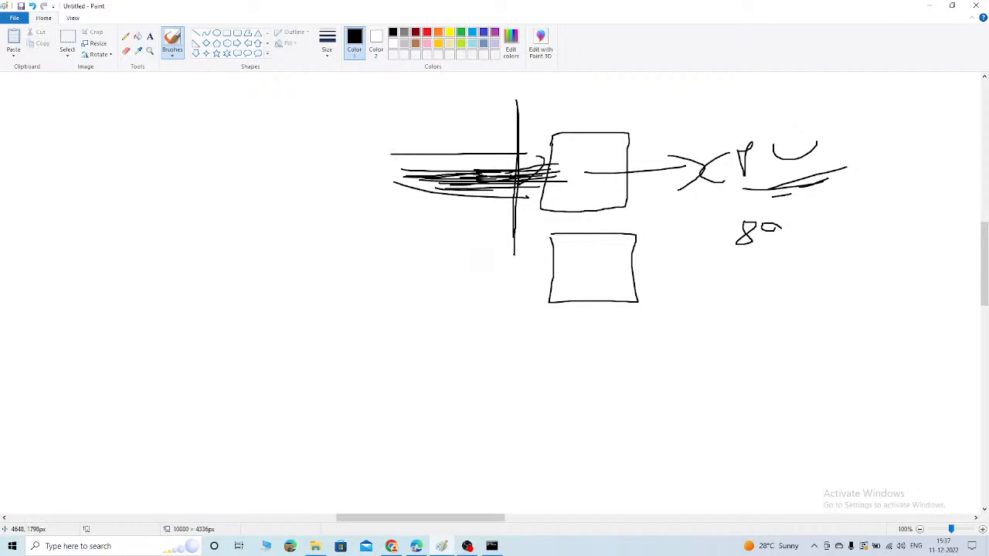
left_click_drag(405, 250, 511, 253)
left_click_drag(423, 274, 544, 270)
mouse_move(529, 257)
left_mouse_down()
mouse_move(545, 270)
mouse_move(530, 280)
left_mouse_up()
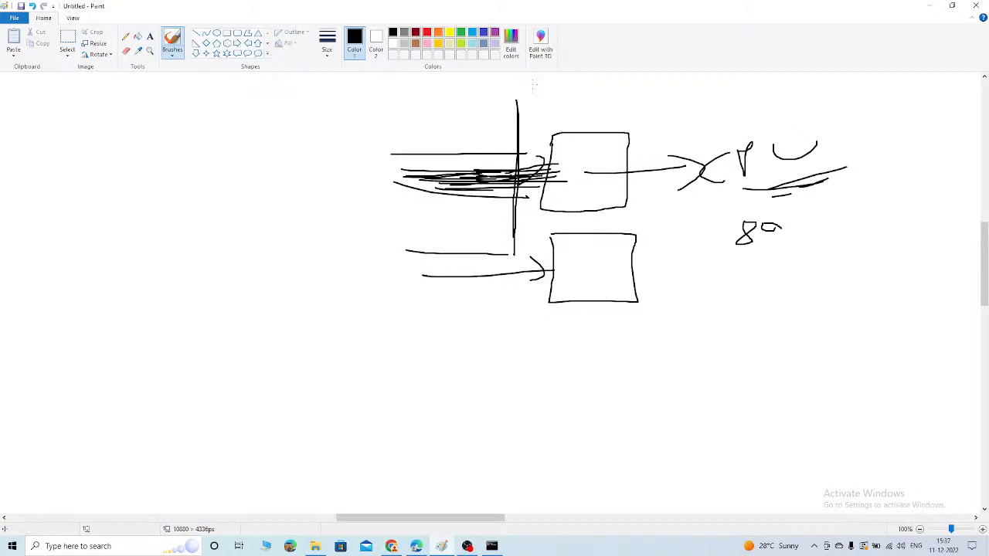
left_click_drag(533, 77, 491, 318)
left_click_drag(512, 152, 496, 300)
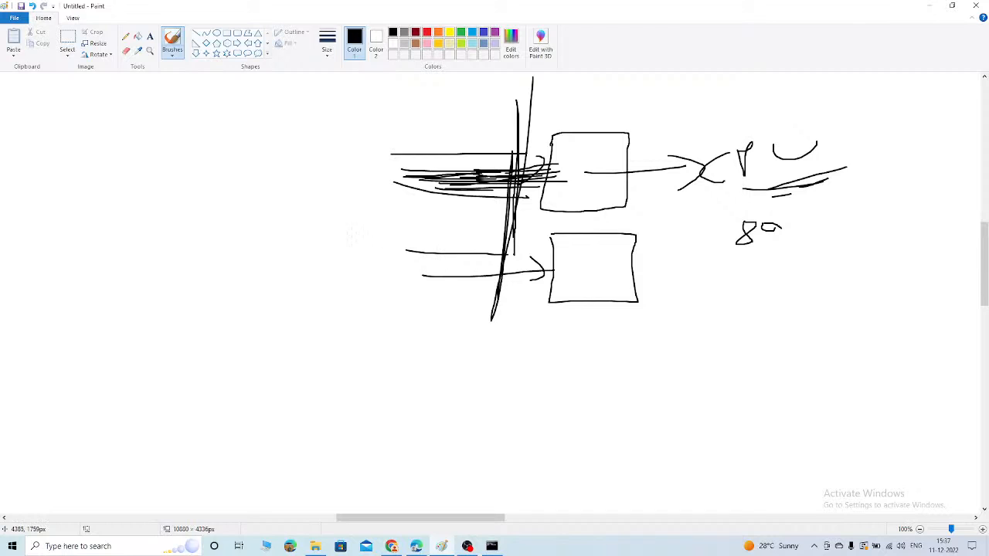
Draw a box ahead of the servers' request lines with an arrow entering it, plus a curve down toward the second server's requests
left_click_drag(354, 231, 420, 287)
mouse_move(258, 170)
left_mouse_down()
mouse_move(259, 235)
mouse_move(316, 182)
left_mouse_up()
mouse_move(314, 160)
left_mouse_down()
mouse_move(263, 155)
mouse_move(256, 170)
left_mouse_up()
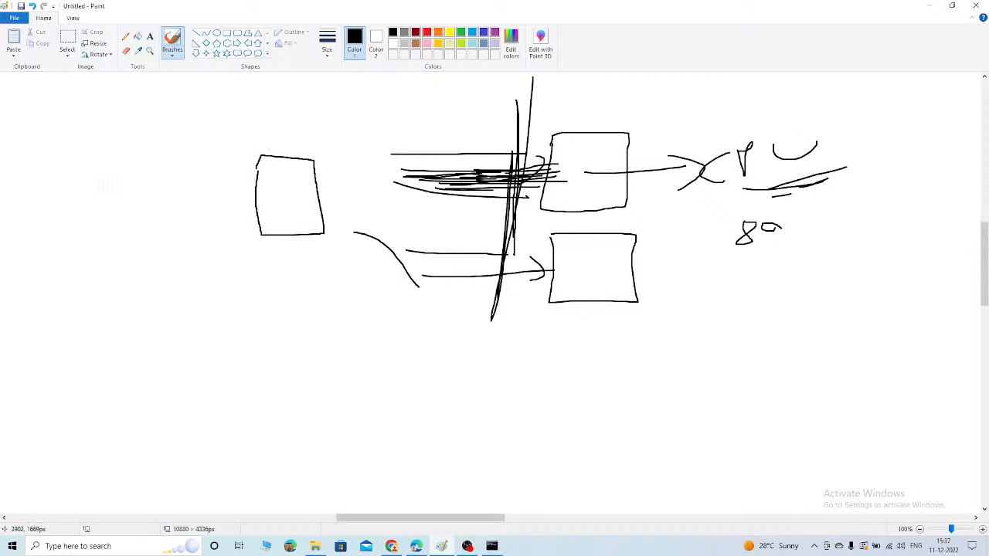
mouse_move(105, 187)
left_mouse_down()
mouse_move(255, 193)
mouse_move(238, 179)
mouse_move(255, 193)
mouse_move(246, 218)
left_mouse_up()
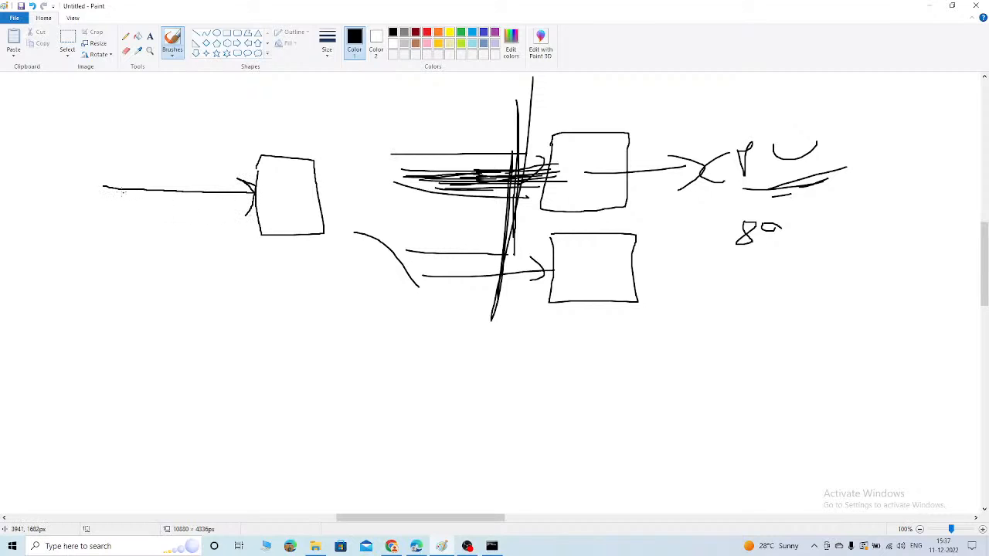
mouse_move(122, 192)
left_mouse_down()
mouse_move(257, 195)
mouse_move(231, 174)
mouse_move(253, 193)
mouse_move(231, 220)
left_mouse_up()
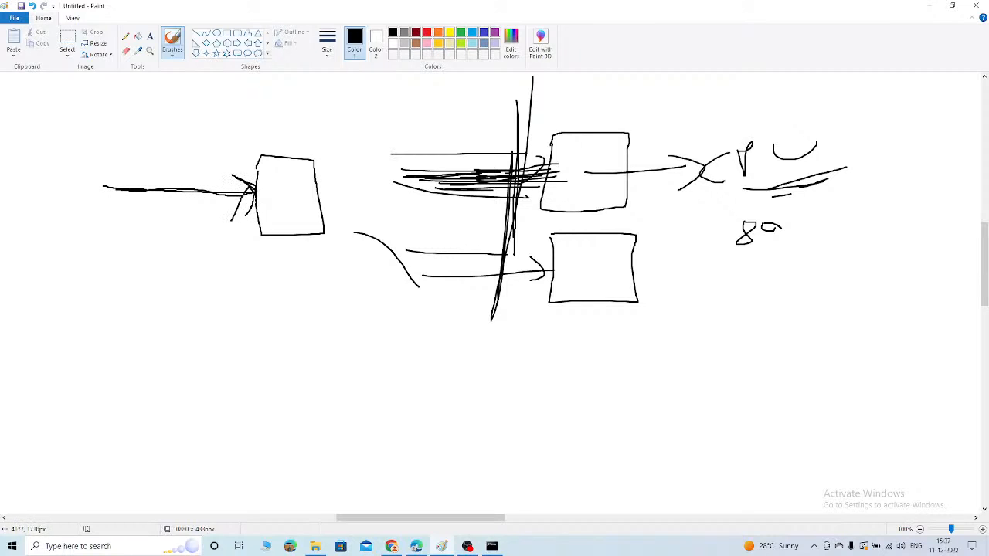
Draw lines fanning out from the new box to both servers, and write Ha and Ny below the diagram
left_click_drag(320, 190, 540, 159)
mouse_move(366, 188)
left_mouse_down()
mouse_move(513, 255)
mouse_move(367, 216)
mouse_move(555, 297)
left_mouse_up()
left_click_drag(415, 206, 533, 300)
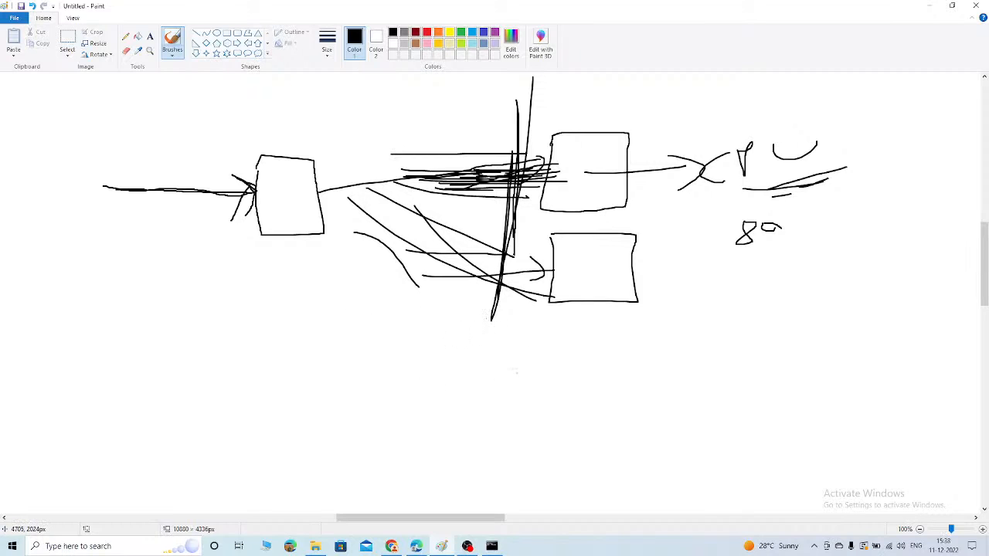
mouse_move(516, 364)
left_mouse_down()
mouse_move(517, 393)
mouse_move(533, 380)
mouse_move(555, 384)
left_mouse_up()
mouse_move(554, 427)
left_mouse_down()
mouse_move(600, 405)
mouse_move(587, 418)
left_mouse_up()
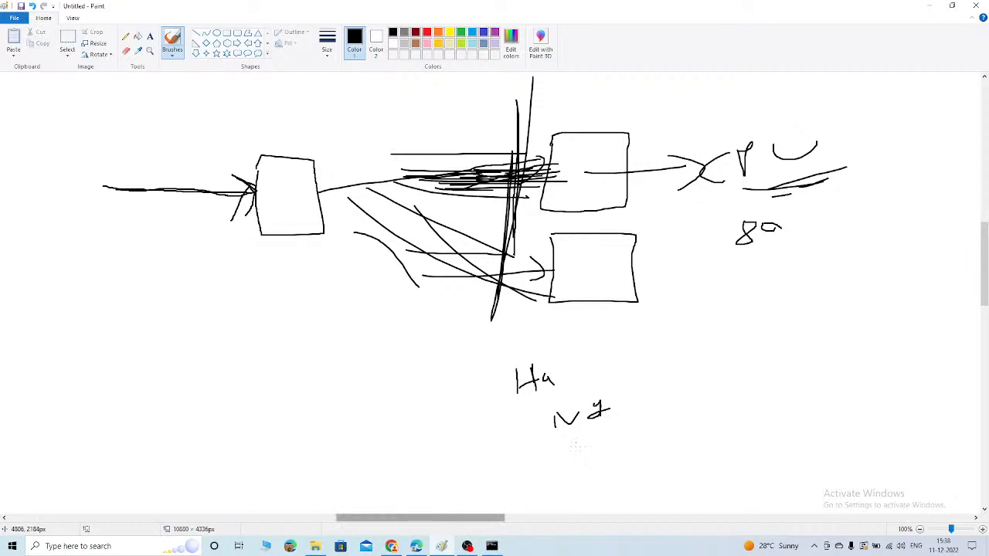
Add the text heading "Scalability and High Availability" in an empty area of the canvas
left_click_drag(469, 523, 641, 521)
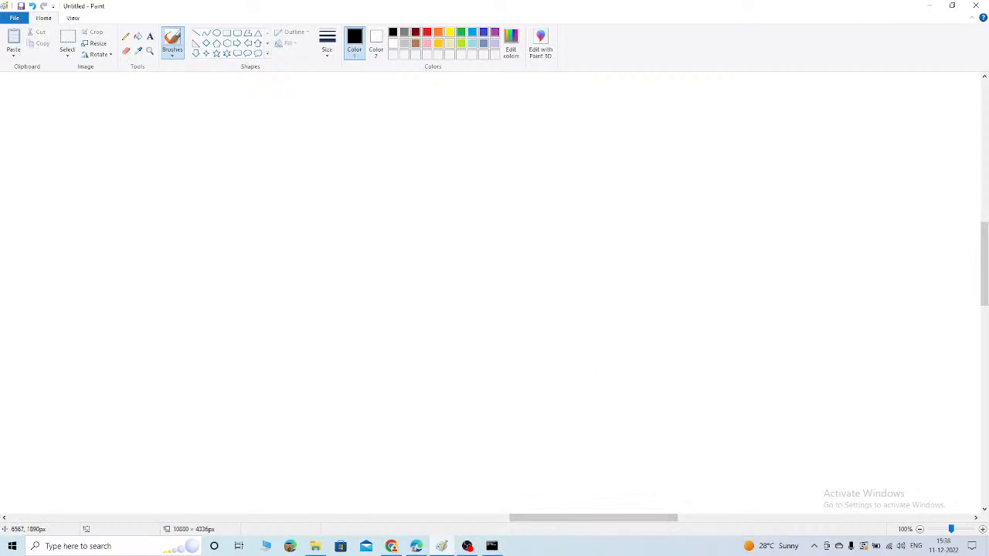
left_click(149, 36)
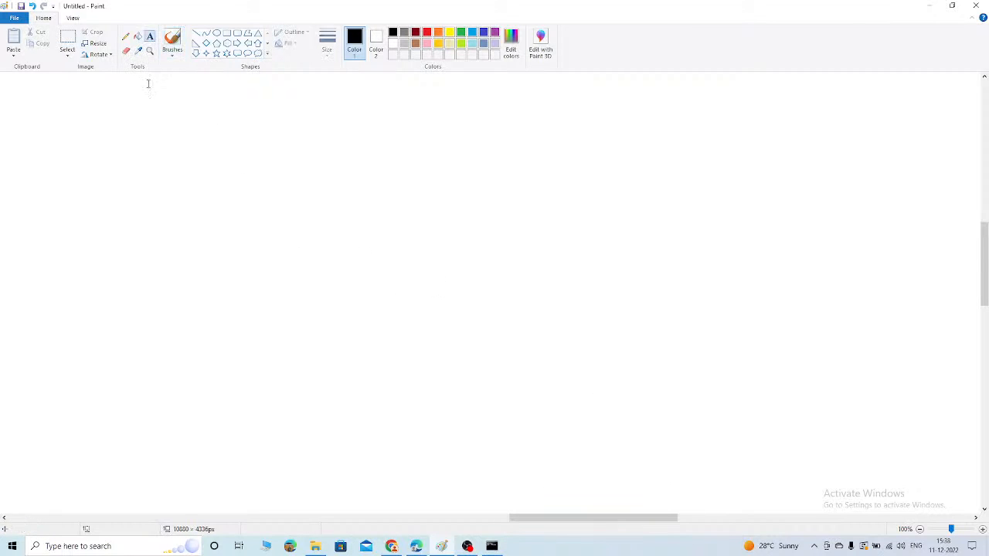
mouse_move(140, 103)
left_mouse_down()
mouse_move(194, 166)
mouse_move(575, 158)
left_mouse_up()
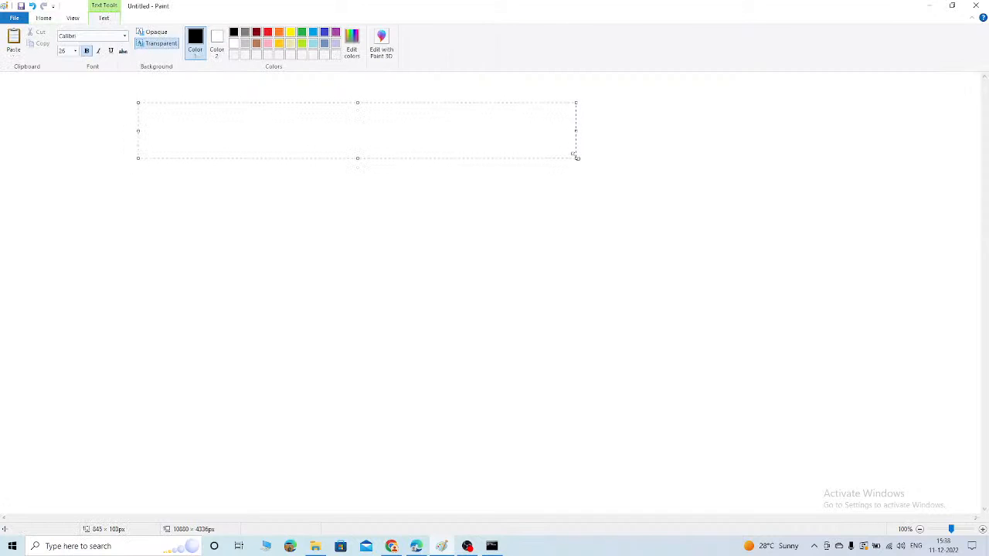
type("Scalabilit")
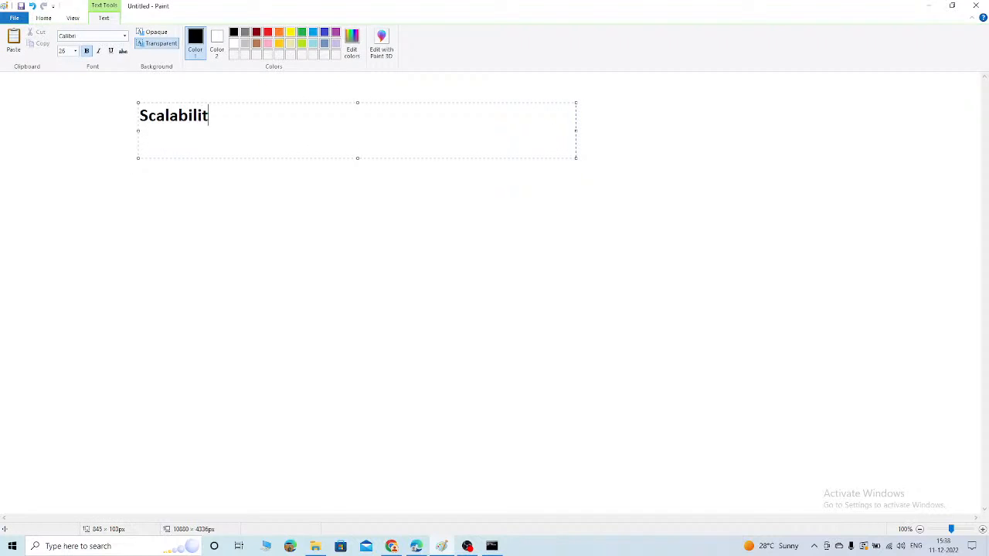
type("y and High Av")
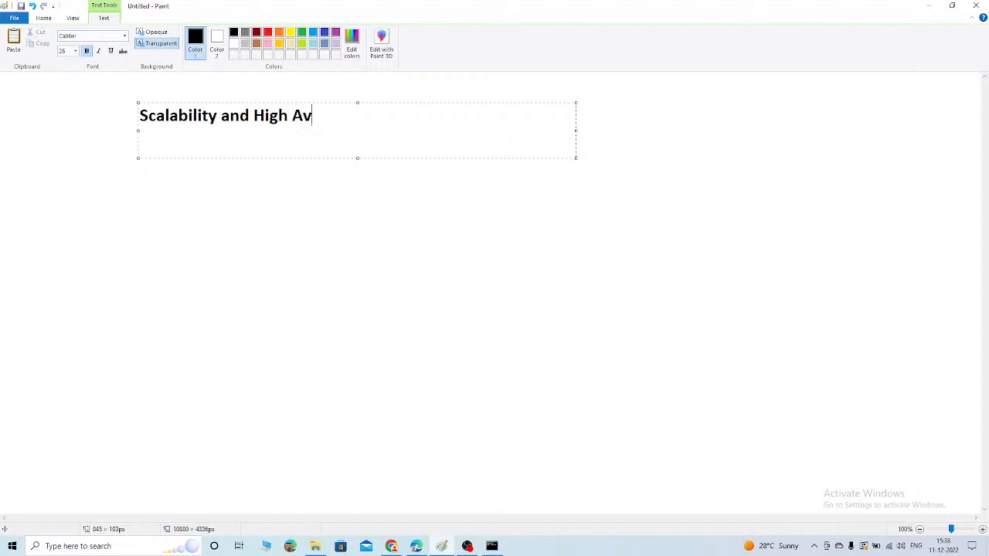
type("ailability")
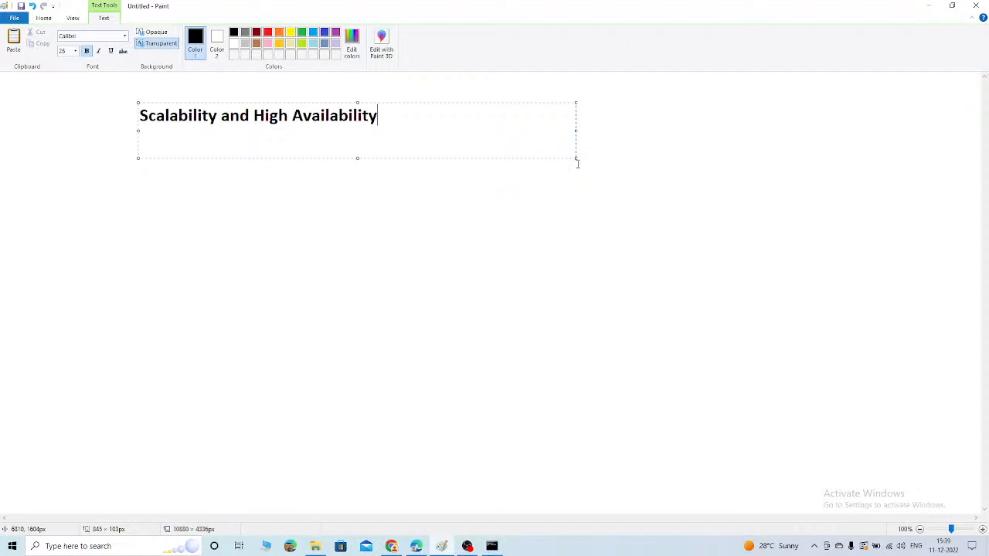
left_click(471, 240)
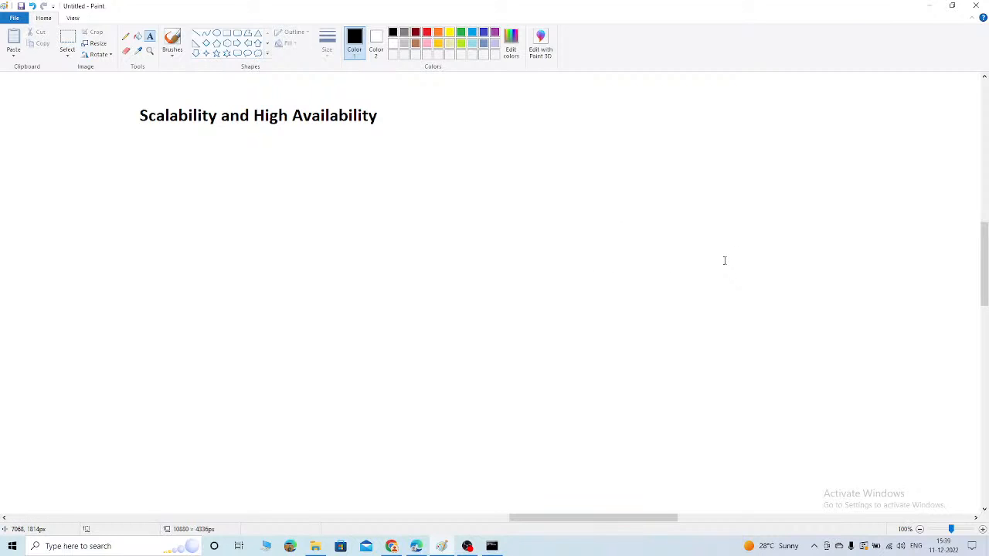
Draw two branching arrows with the brush, leading down from the word Scalability in the heading
left_click(172, 40)
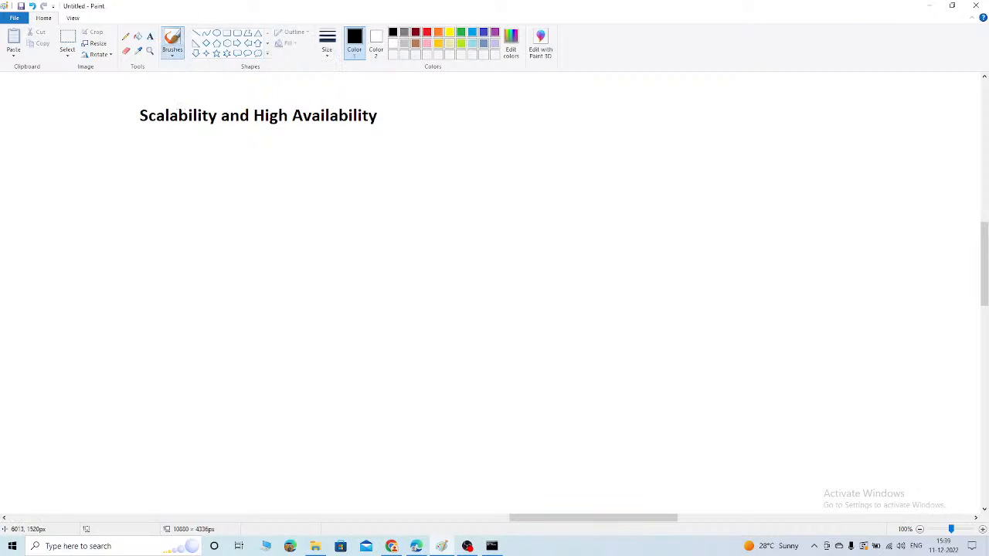
mouse_move(185, 123)
left_mouse_down()
mouse_move(216, 160)
mouse_move(241, 152)
mouse_move(241, 177)
left_mouse_up()
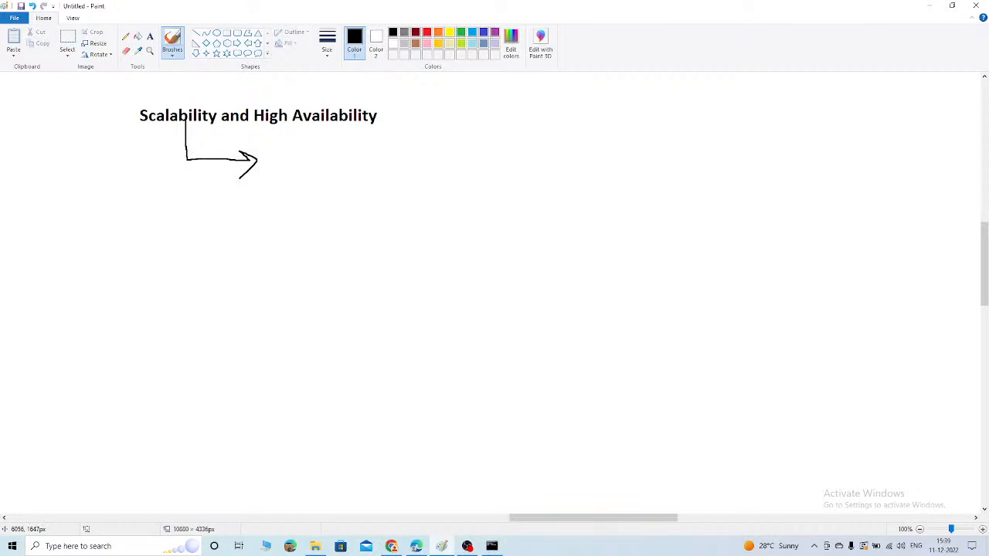
mouse_move(188, 159)
left_mouse_down()
mouse_move(191, 201)
mouse_move(265, 202)
mouse_move(257, 193)
mouse_move(257, 215)
left_mouse_up()
Label the two arrows with the text "Vertical Scalaility" and "Horizontal Scalability"
left_click(149, 36)
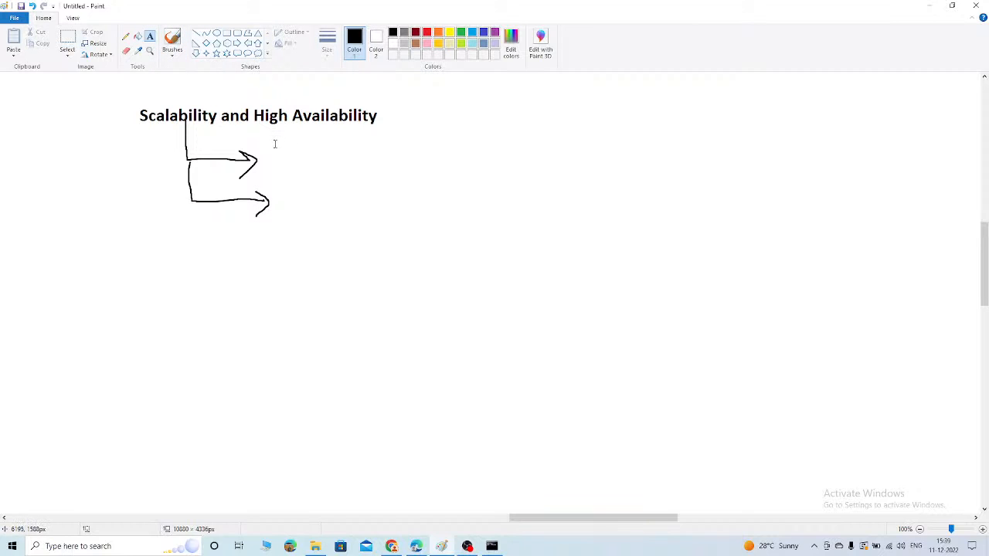
left_click_drag(274, 144, 626, 230)
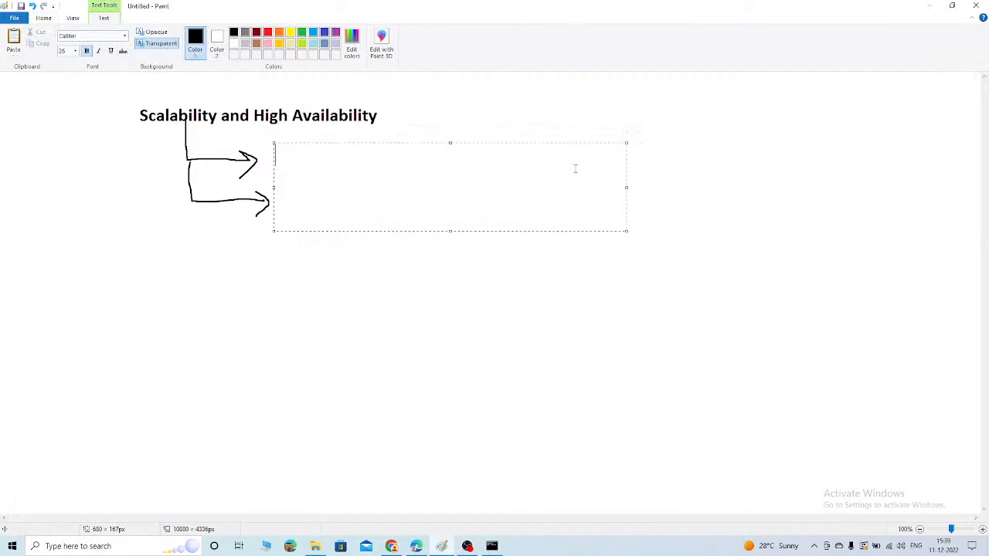
type("Vertical Sca")
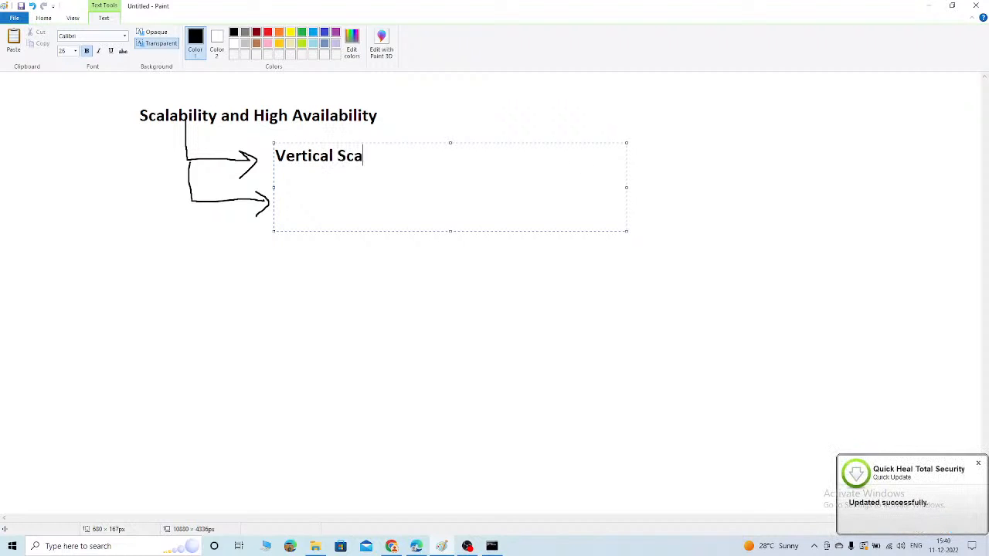
type("laility")
key("Return")
key("Return")
type("H")
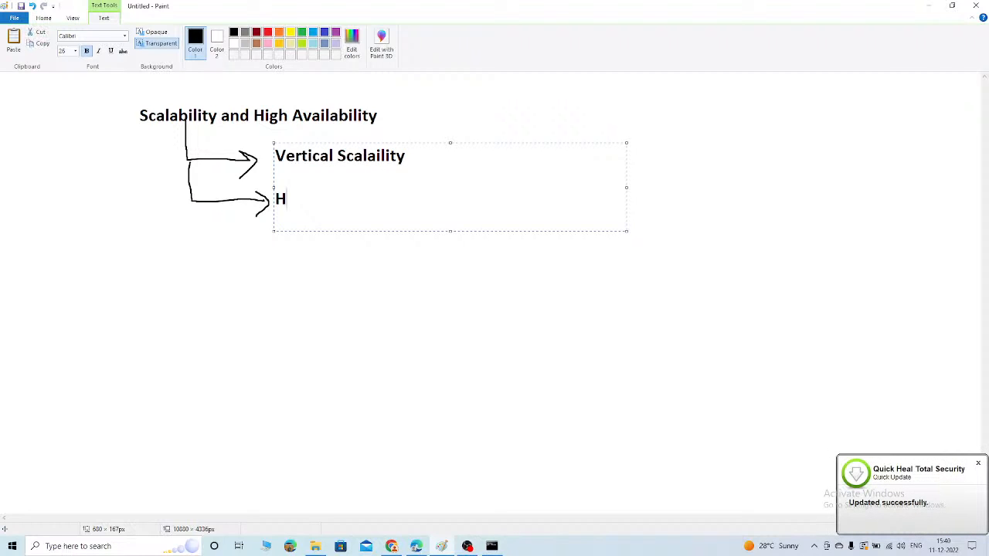
type("orizonta")
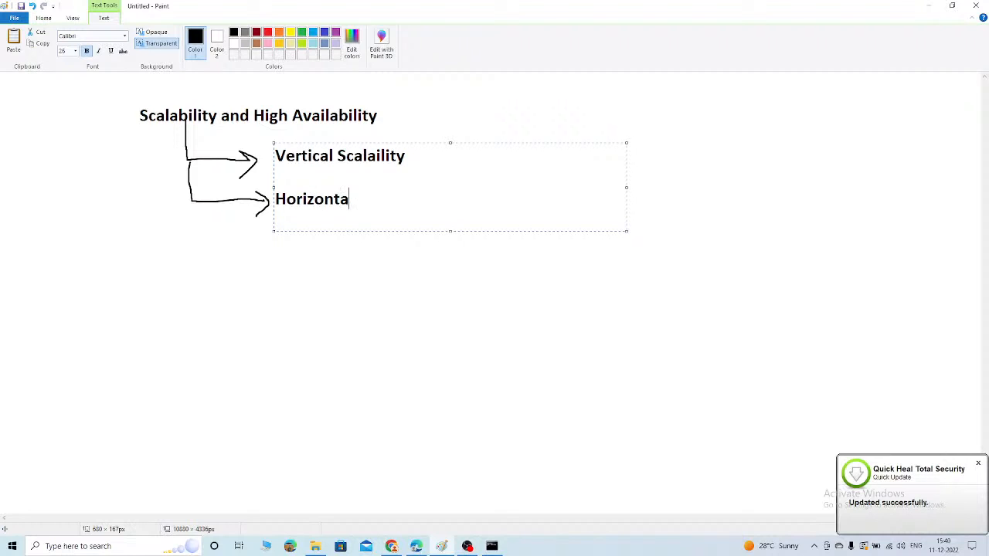
type("l Sca")
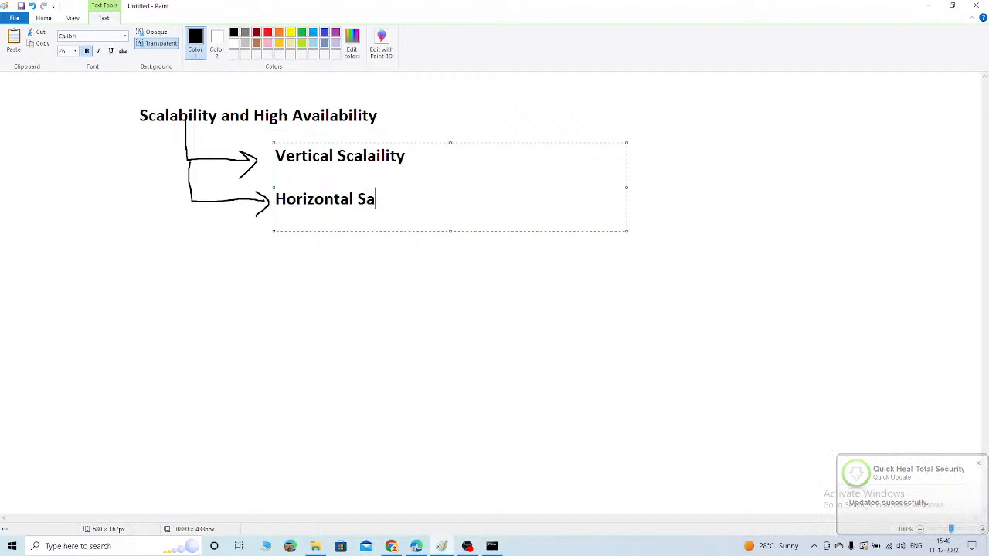
key("BackSpace")
type("calability")
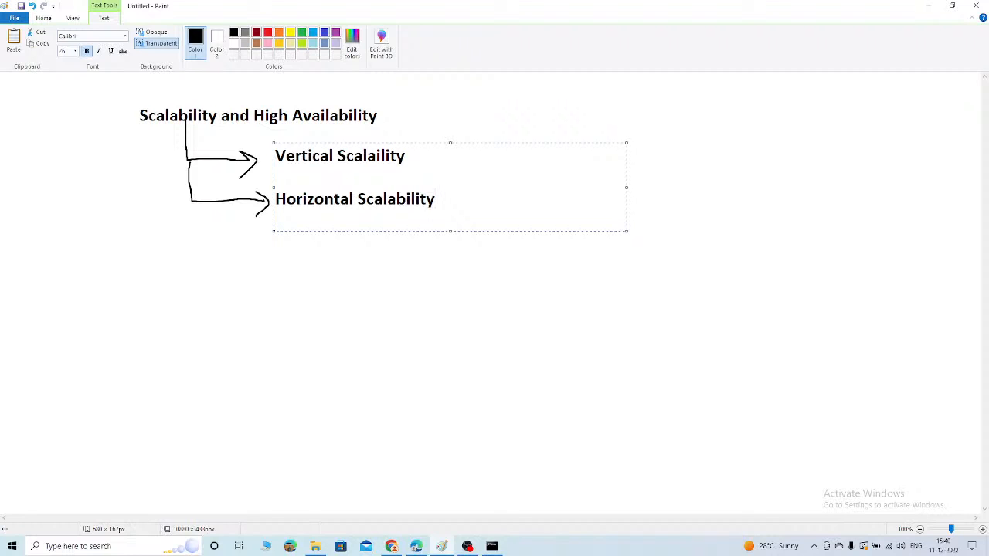
left_click_drag(286, 155, 363, 155)
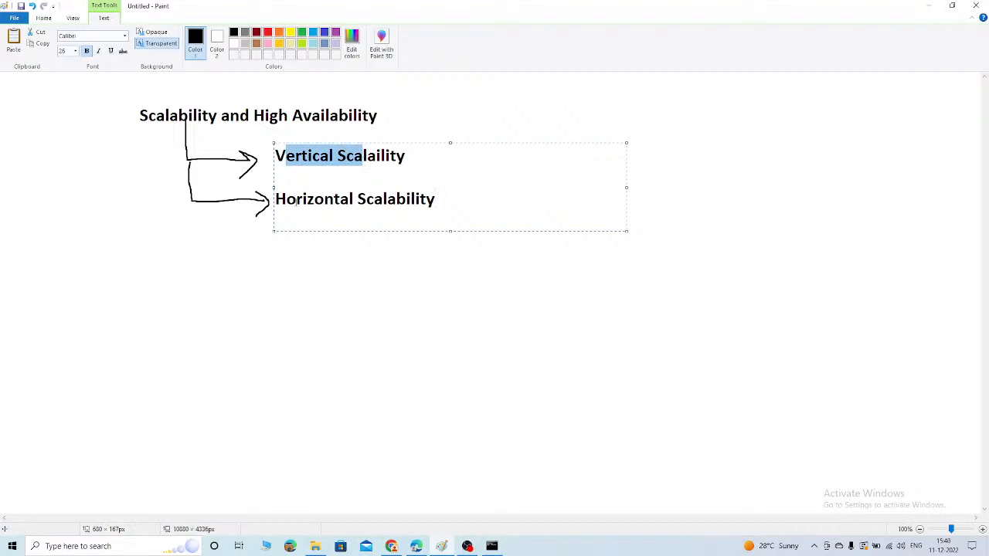
left_click_drag(296, 198, 352, 199)
left_click(474, 207)
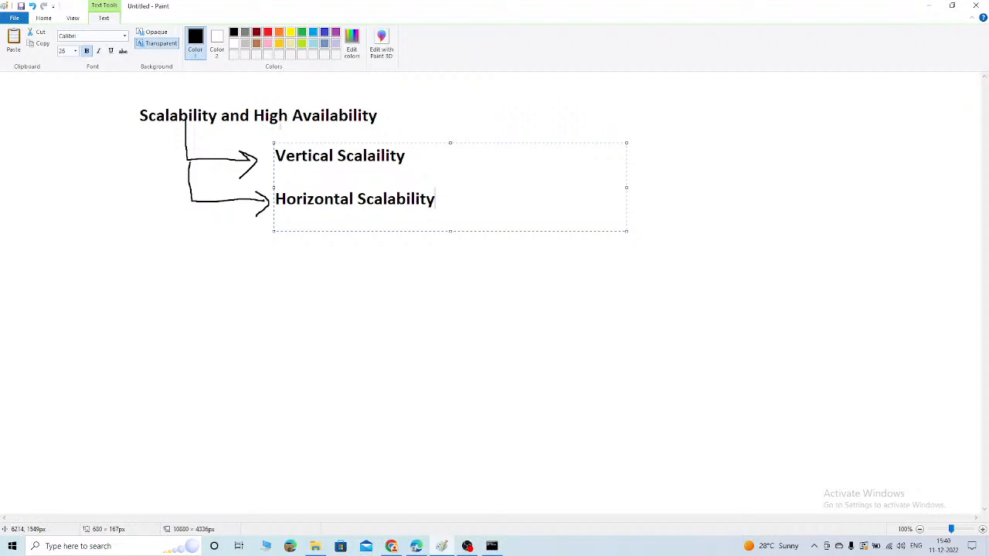
left_click(318, 172)
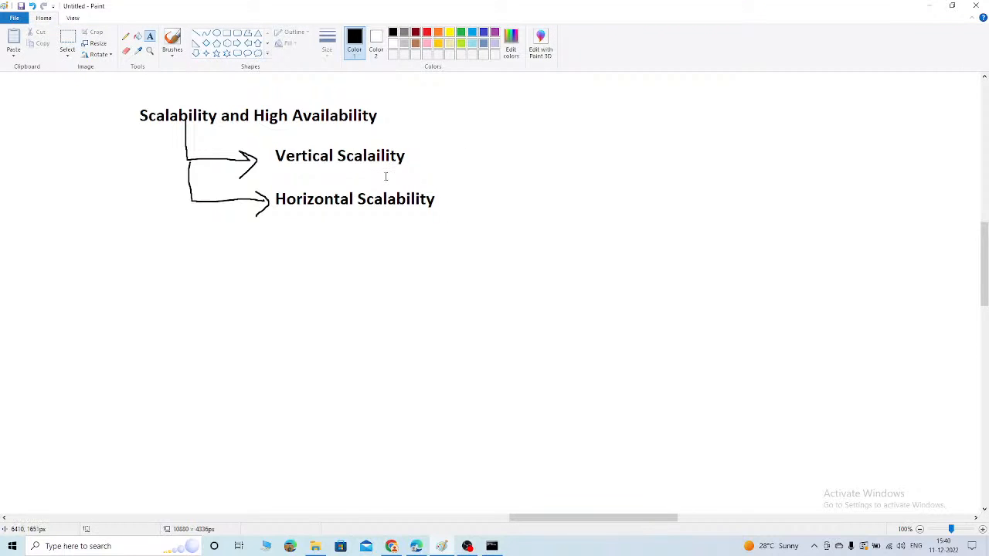
left_click(540, 143)
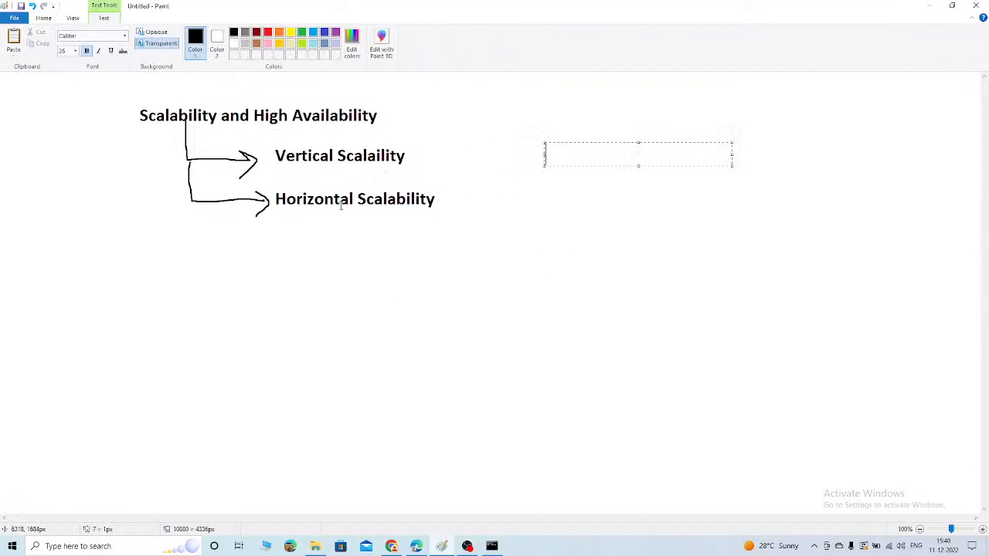
left_click(506, 329)
left_click(494, 142)
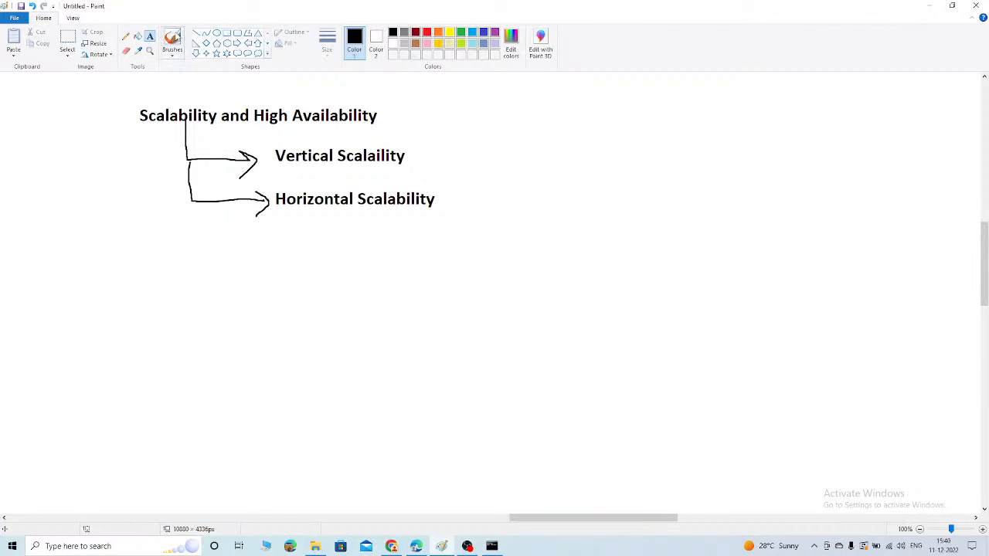
Draw a stick figure beside the scalability labels with a small arrow pointing to the number 2
left_click(171, 41)
mouse_move(609, 142)
left_mouse_down()
mouse_move(602, 163)
mouse_move(607, 141)
mouse_move(618, 201)
mouse_move(595, 196)
mouse_move(638, 200)
mouse_move(641, 217)
left_mouse_up()
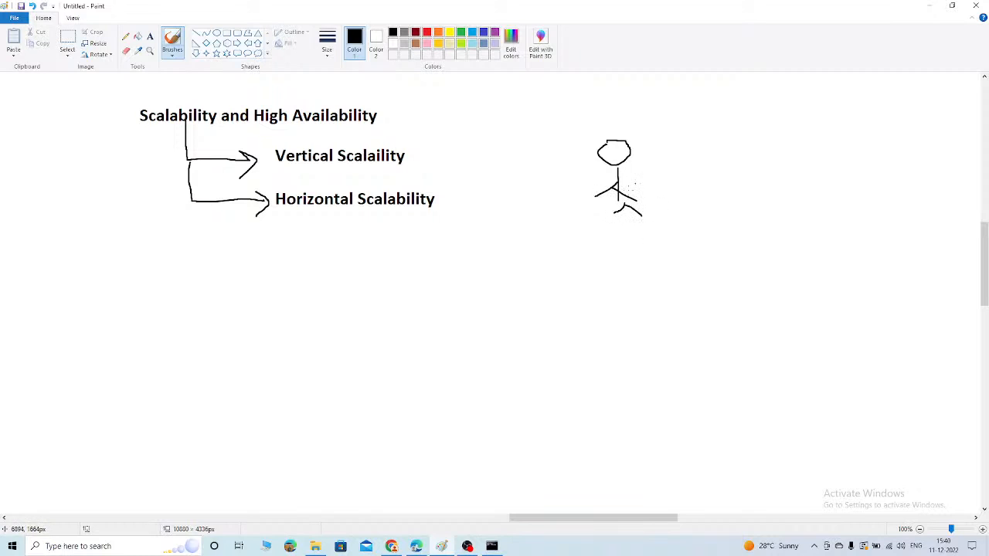
left_click_drag(646, 170, 658, 176)
left_click_drag(672, 147, 694, 162)
Draw a second stick figure below the first with an arrow to 5, another 5 beside it, and an arrow pointing at the figure
mouse_move(636, 237)
left_mouse_down()
mouse_move(673, 245)
mouse_move(638, 236)
mouse_move(645, 283)
left_mouse_up()
left_click_drag(649, 268, 619, 280)
mouse_move(634, 270)
left_mouse_down()
mouse_move(658, 279)
mouse_move(643, 290)
left_mouse_up()
left_click_drag(662, 286, 671, 291)
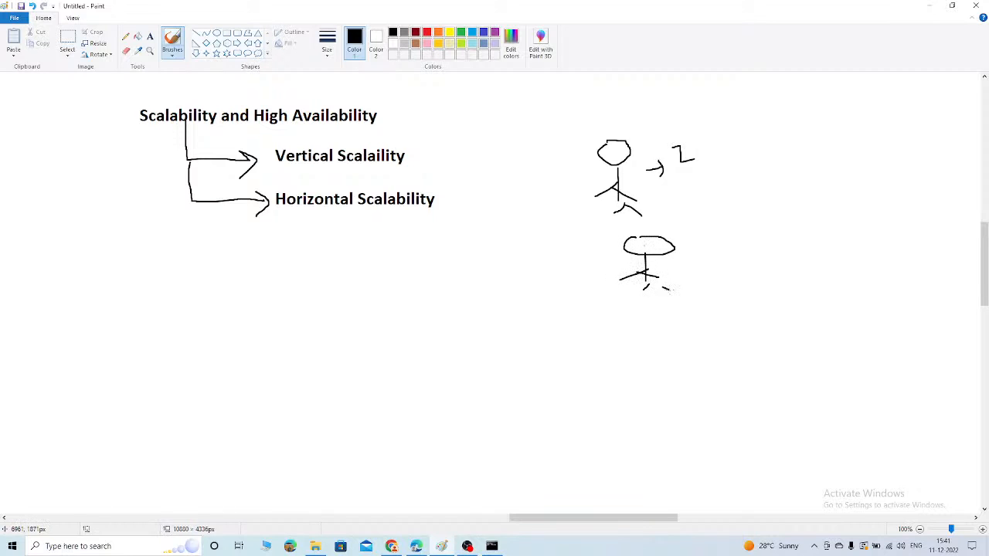
mouse_move(683, 258)
left_mouse_down()
mouse_move(698, 254)
mouse_move(692, 264)
mouse_move(725, 235)
left_mouse_up()
left_click_drag(713, 238, 714, 264)
mouse_move(772, 226)
left_mouse_down()
mouse_move(795, 220)
mouse_move(779, 249)
left_mouse_up()
mouse_move(646, 281)
left_mouse_down()
mouse_move(634, 294)
mouse_move(678, 301)
left_mouse_up()
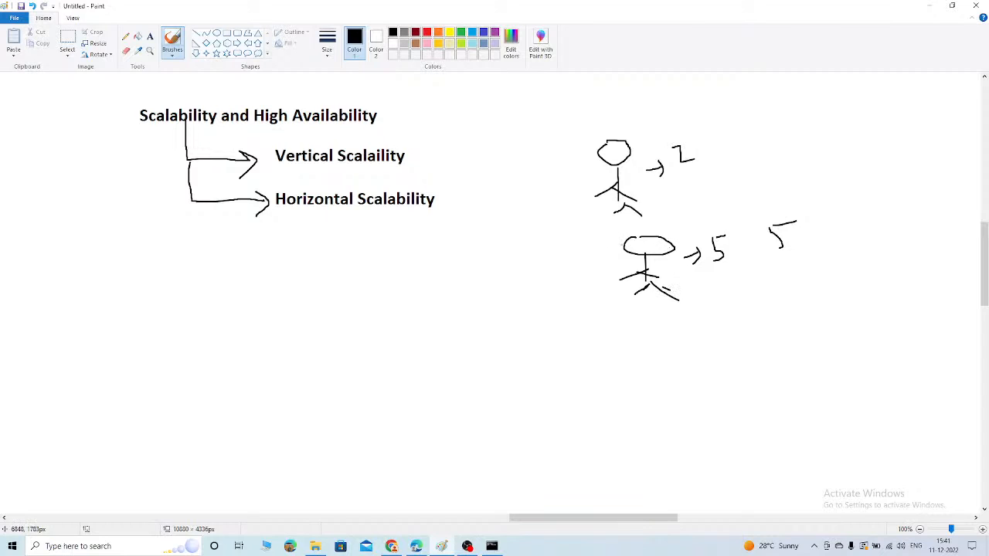
mouse_move(596, 242)
left_mouse_down()
mouse_move(630, 262)
mouse_move(624, 269)
left_mouse_up()
Write t2.micro by hand beneath the scalability labels, with a branching arrow leading to t2.large
mouse_move(176, 295)
left_mouse_down()
mouse_move(217, 269)
mouse_move(236, 280)
mouse_move(236, 269)
mouse_move(289, 277)
mouse_move(306, 258)
mouse_move(363, 267)
mouse_move(446, 250)
left_mouse_up()
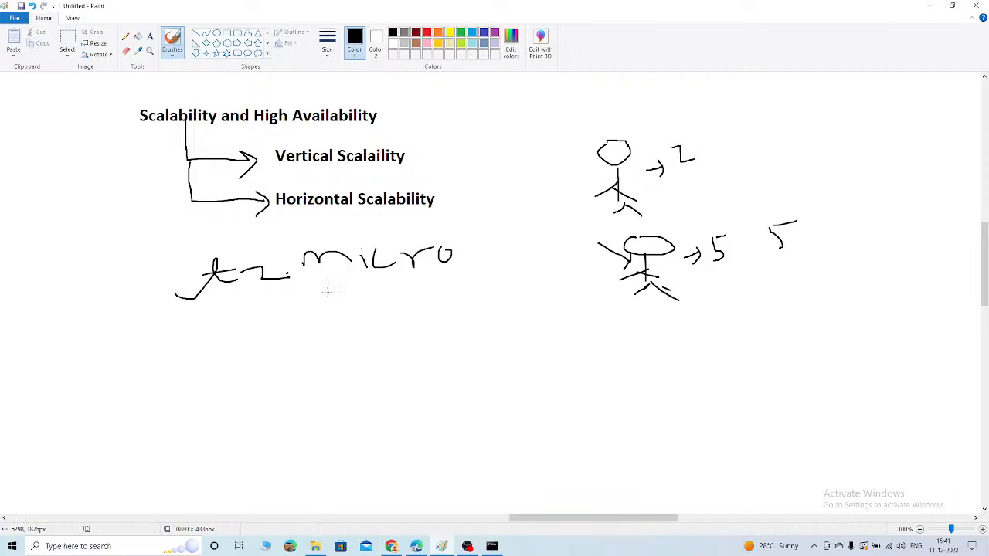
mouse_move(318, 291)
left_mouse_down()
mouse_move(360, 328)
mouse_move(425, 314)
mouse_move(415, 306)
mouse_move(432, 312)
mouse_move(500, 279)
mouse_move(510, 299)
mouse_move(550, 286)
left_mouse_up()
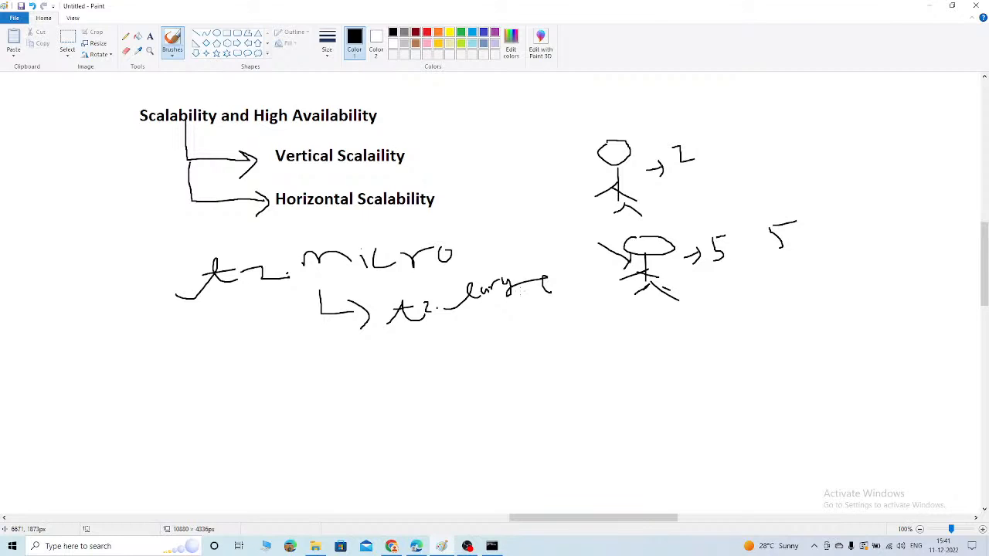
Write a double-underlined H/W below t2.large and draw a curved arrow looping down from t2.micro toward it
mouse_move(354, 356)
left_mouse_down()
mouse_move(358, 410)
mouse_move(390, 389)
left_mouse_up()
mouse_move(394, 359)
left_mouse_down()
mouse_move(395, 409)
mouse_move(409, 417)
left_mouse_up()
left_click_drag(449, 379, 487, 366)
left_click_drag(403, 416, 486, 398)
left_click_drag(440, 423, 512, 404)
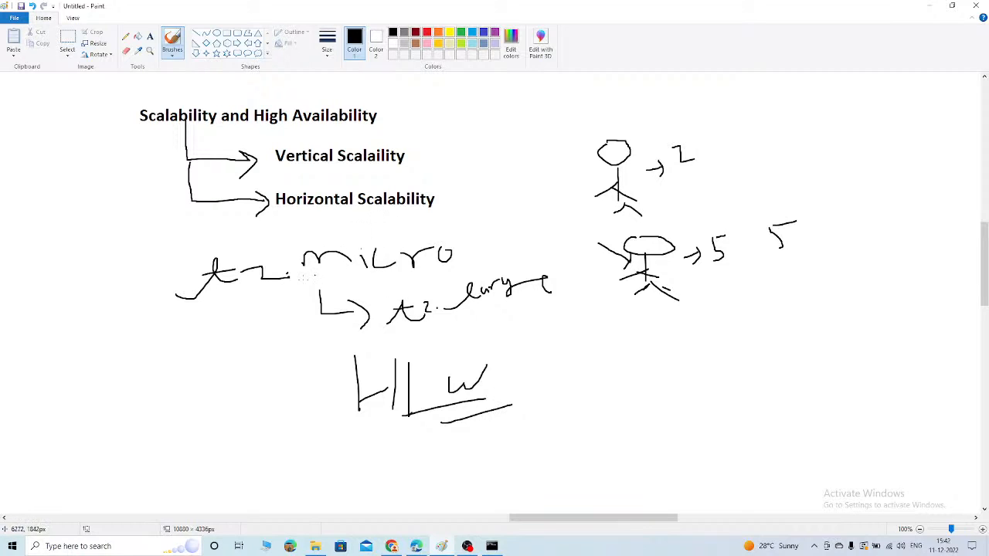
mouse_move(166, 265)
left_mouse_down()
mouse_move(155, 345)
mouse_move(240, 328)
mouse_move(279, 346)
mouse_move(270, 355)
left_mouse_up()
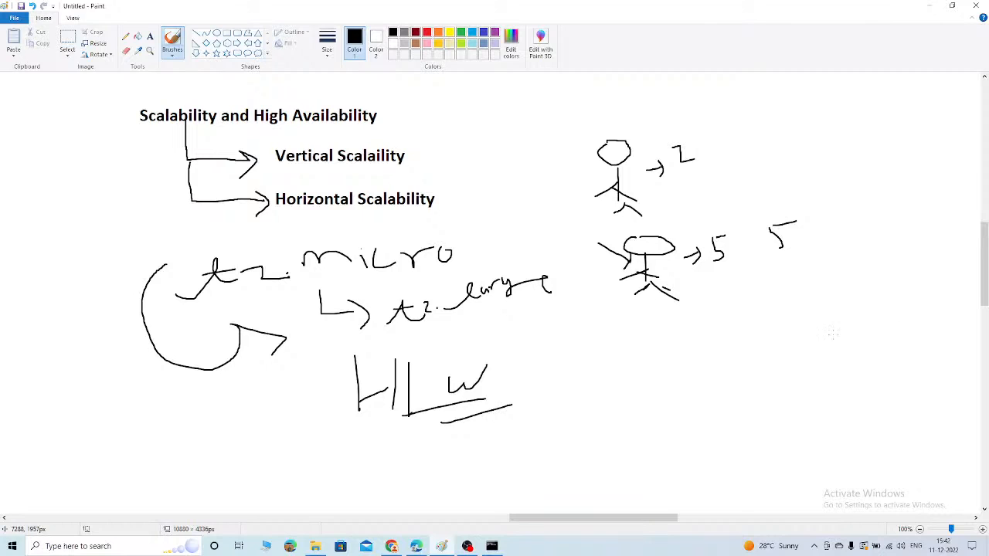
left_click_drag(544, 346, 527, 419)
Draw a stick figure in an empty area of the canvas and write the numbers 2 and 5 beside it
left_click_drag(539, 519, 673, 525)
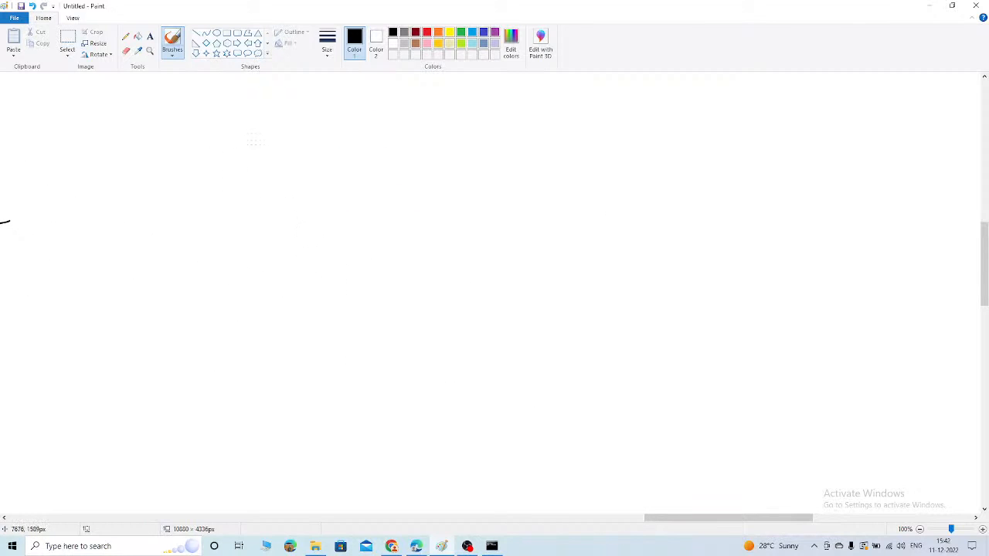
mouse_move(254, 117)
left_mouse_down()
mouse_move(245, 144)
mouse_move(264, 116)
left_mouse_up()
mouse_move(267, 164)
left_mouse_down()
mouse_move(266, 190)
mouse_move(245, 186)
mouse_move(293, 185)
left_mouse_up()
mouse_move(249, 197)
left_mouse_down()
mouse_move(239, 203)
mouse_move(270, 195)
mouse_move(297, 207)
left_mouse_up()
mouse_move(353, 142)
left_mouse_down()
mouse_move(395, 166)
mouse_move(419, 162)
left_mouse_up()
mouse_move(442, 136)
left_mouse_down()
mouse_move(466, 131)
mouse_move(445, 162)
mouse_move(449, 139)
left_mouse_up()
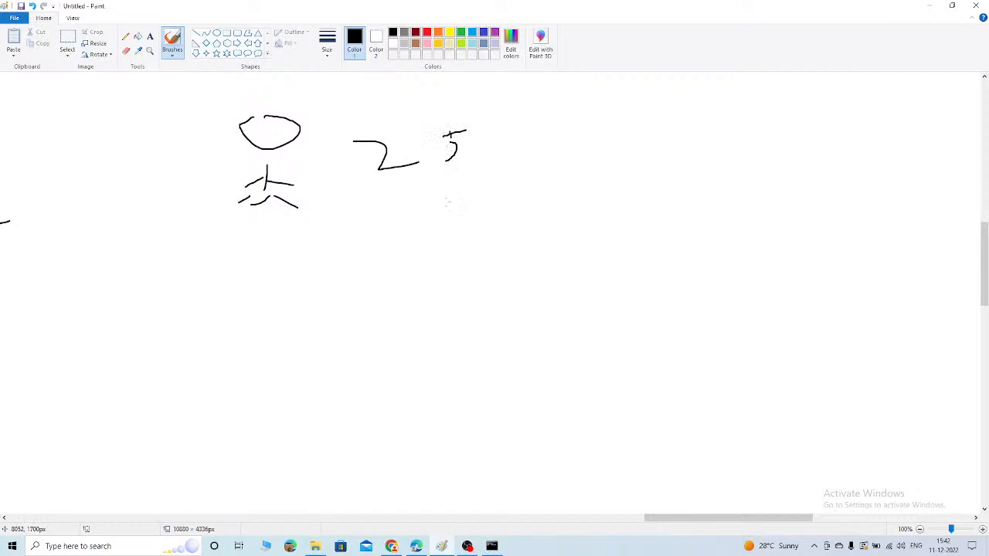
Draw three more stick figures in a descending diagonal below the first one
mouse_move(303, 228)
left_mouse_down()
mouse_move(350, 225)
mouse_move(317, 270)
left_mouse_up()
mouse_move(302, 270)
left_mouse_down()
mouse_move(319, 262)
mouse_move(349, 286)
mouse_move(336, 306)
left_mouse_up()
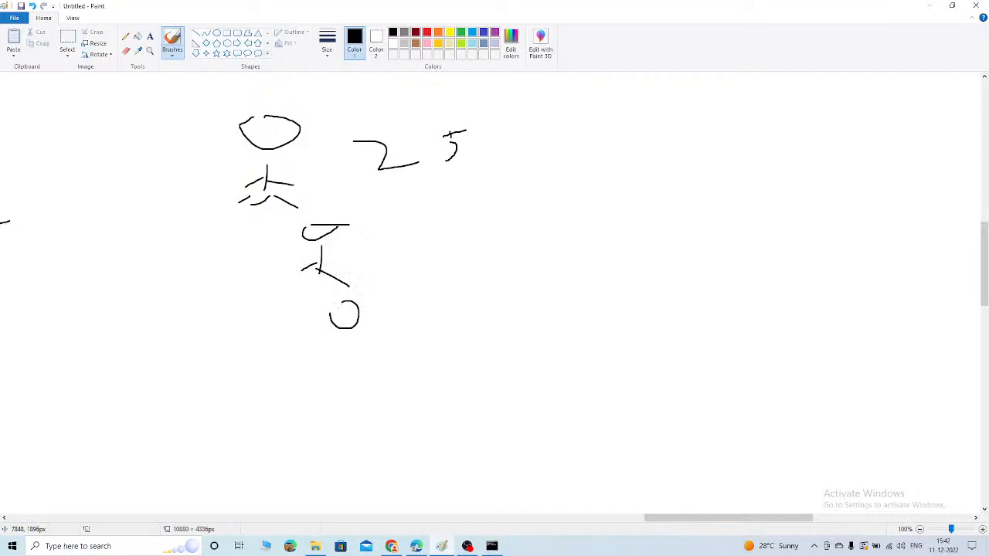
left_click_drag(351, 338, 349, 350)
left_click_drag(355, 349, 382, 353)
mouse_move(345, 382)
left_mouse_down()
mouse_move(347, 400)
mouse_move(369, 380)
mouse_move(354, 427)
mouse_move(395, 426)
left_mouse_up()
left_click_drag(349, 437, 365, 430)
Write 2 and 5 by hand beside the second and third stick figures and draw a horizontal dash beside the fourth
mouse_move(382, 235)
left_mouse_down()
mouse_move(384, 254)
mouse_move(428, 244)
left_mouse_up()
mouse_move(432, 229)
left_mouse_down()
mouse_move(465, 226)
mouse_move(418, 273)
left_mouse_up()
left_click_drag(382, 313, 398, 327)
mouse_move(436, 308)
left_mouse_down()
mouse_move(466, 303)
mouse_move(437, 313)
left_mouse_up()
left_click_drag(434, 306, 437, 319)
left_click_drag(424, 328, 429, 335)
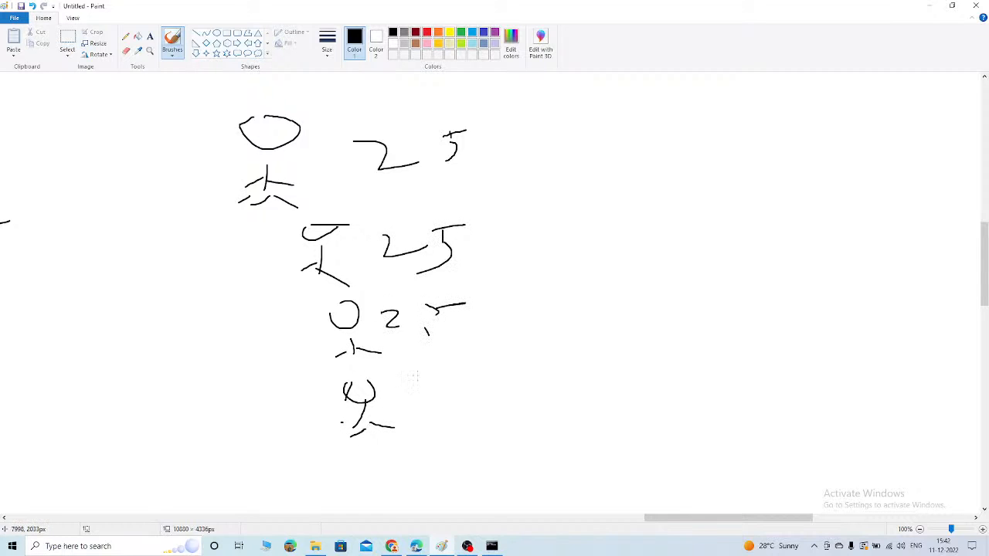
left_click_drag(414, 380, 438, 380)
left_click_drag(445, 379, 521, 377)
Draw an arrow from the figures toward a row of five small boxes, with another arrow beneath the boxes
mouse_move(541, 206)
left_mouse_down()
mouse_move(616, 204)
mouse_move(614, 248)
mouse_move(658, 296)
mouse_move(623, 278)
left_mouse_up()
mouse_move(683, 272)
left_mouse_down()
mouse_move(683, 290)
mouse_move(706, 263)
mouse_move(682, 265)
left_mouse_up()
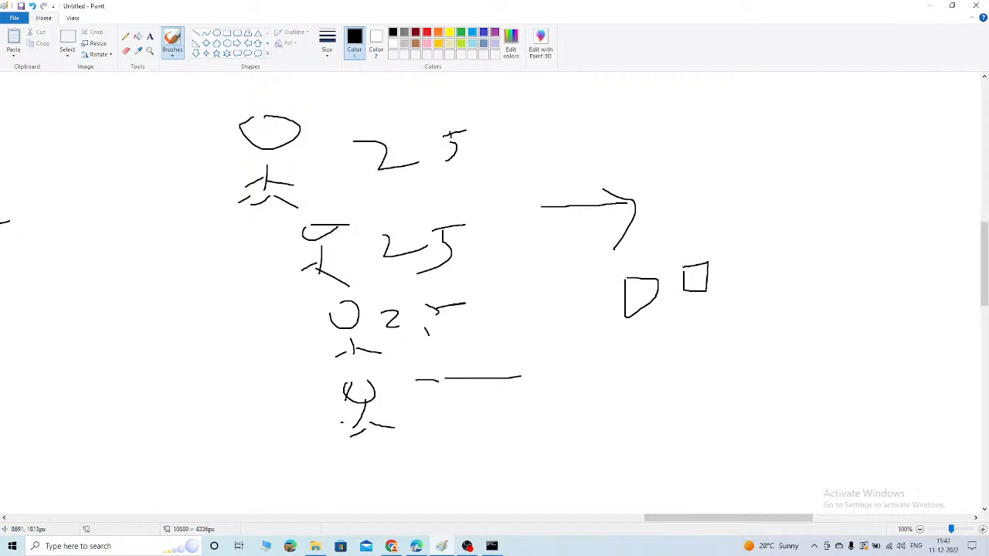
left_click_drag(750, 263, 757, 283)
mouse_move(811, 259)
left_mouse_down()
mouse_move(820, 269)
mouse_move(874, 255)
left_mouse_up()
mouse_move(723, 312)
left_mouse_down()
mouse_move(803, 310)
mouse_move(777, 336)
left_mouse_up()
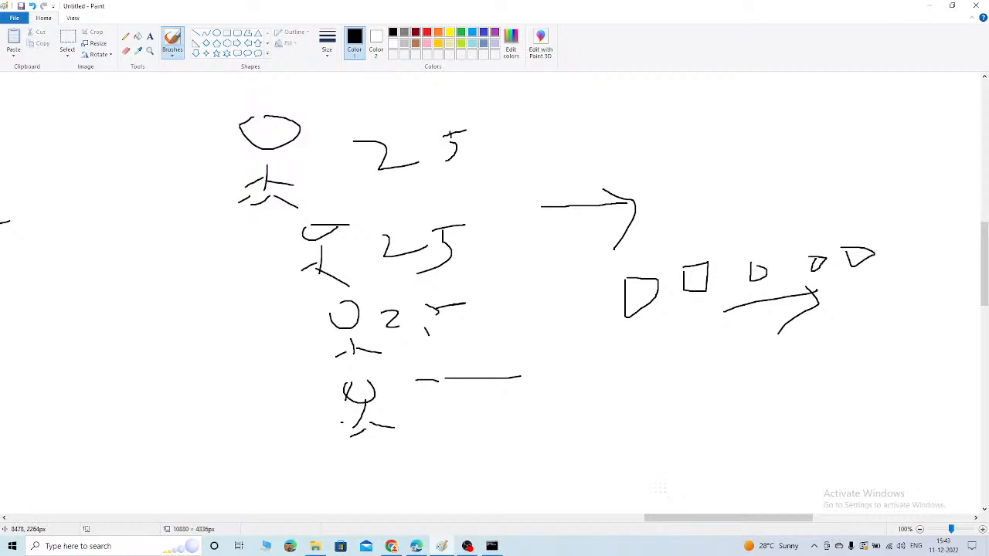
Write HA by hand in an empty area further down the canvas and underline it
left_click_drag(984, 272, 984, 371)
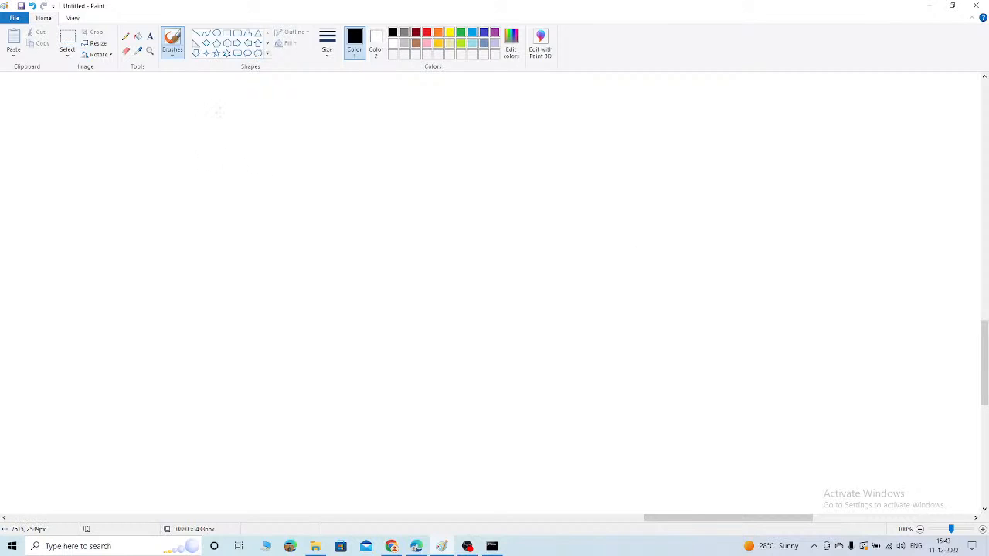
mouse_move(221, 110)
left_mouse_down()
mouse_move(223, 158)
mouse_move(268, 125)
left_mouse_up()
mouse_move(268, 120)
left_mouse_down()
mouse_move(268, 178)
mouse_move(337, 160)
mouse_move(366, 139)
left_mouse_up()
left_click_drag(284, 200, 368, 184)
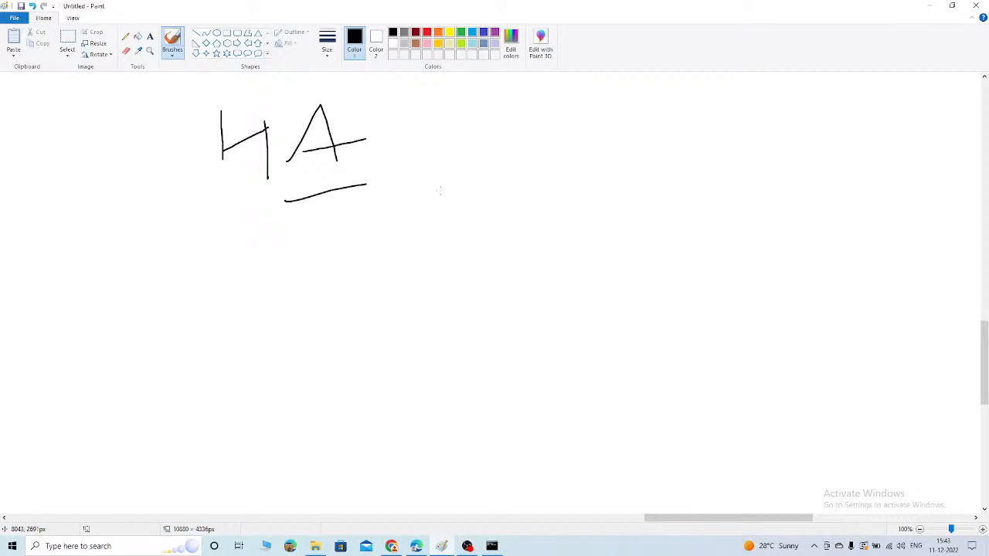
Draw two boxes beside HA, cross out the first and mark the second with a slanted stroke below it
mouse_move(451, 180)
left_mouse_down()
mouse_move(455, 231)
mouse_move(526, 171)
mouse_move(461, 168)
mouse_move(449, 184)
left_mouse_up()
mouse_move(616, 149)
left_mouse_down()
mouse_move(624, 199)
mouse_move(697, 149)
mouse_move(617, 146)
left_mouse_up()
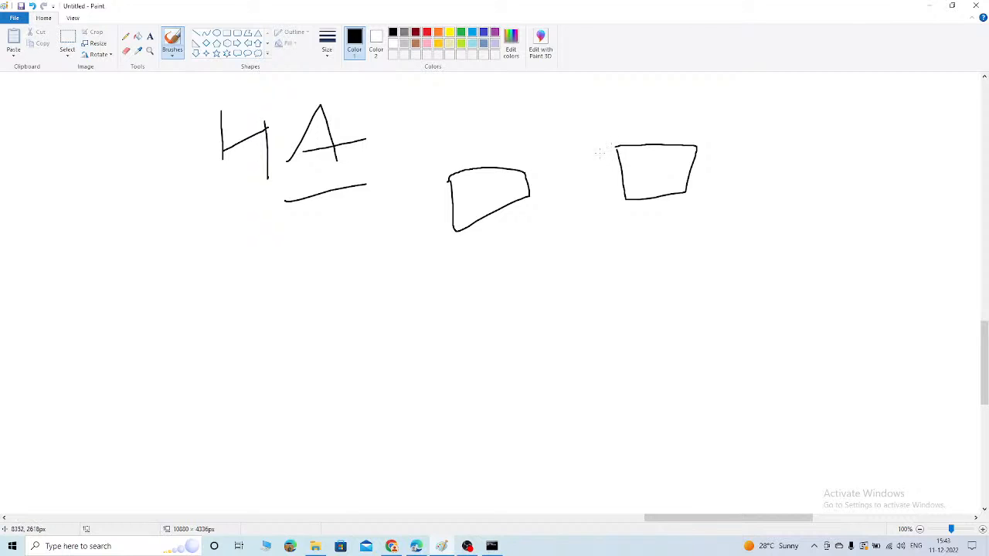
left_click_drag(512, 161, 449, 201)
left_click_drag(448, 161, 535, 208)
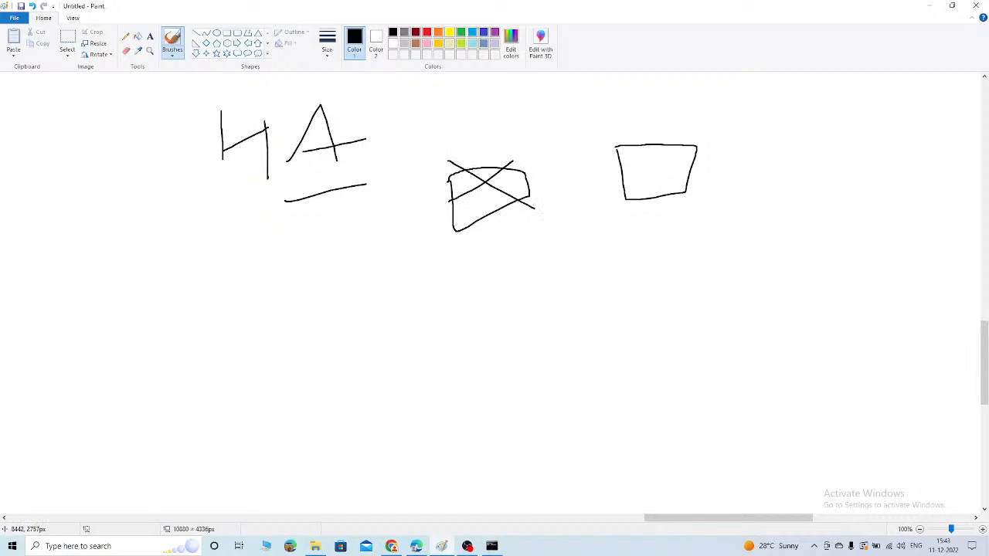
left_click_drag(649, 223, 735, 176)
Draw a long horizontal divider below the HA sketch and write VS with an arrow after it underneath
left_click_drag(164, 278, 897, 247)
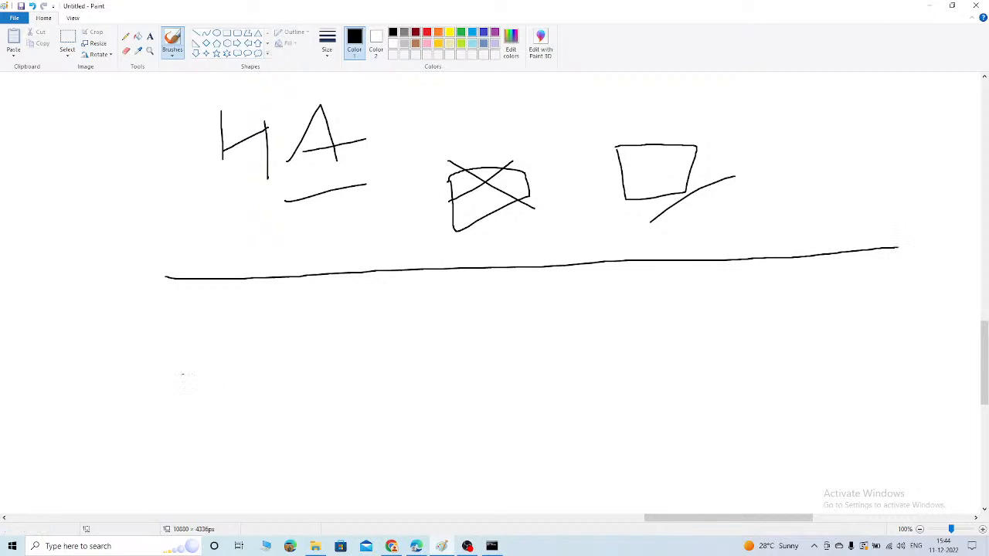
mouse_move(191, 332)
left_mouse_down()
mouse_move(239, 336)
mouse_move(261, 368)
left_mouse_up()
mouse_move(309, 347)
left_mouse_down()
mouse_move(377, 358)
mouse_move(362, 373)
left_mouse_up()
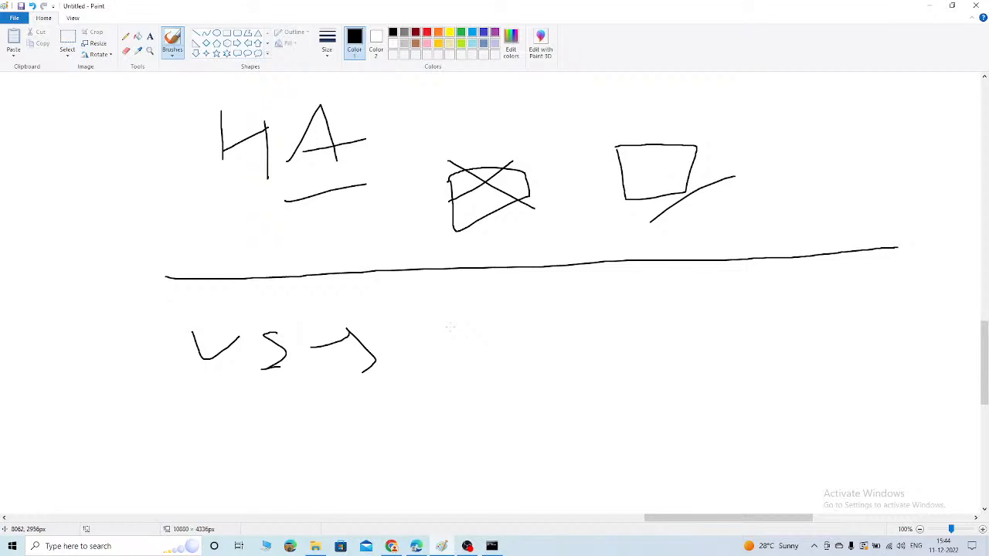
Write "scaling up/down" by hand after the VS arrow
mouse_move(455, 326)
left_mouse_down()
mouse_move(439, 329)
mouse_move(442, 352)
mouse_move(504, 332)
mouse_move(525, 343)
left_mouse_up()
mouse_move(530, 334)
left_mouse_down()
mouse_move(533, 343)
mouse_move(549, 326)
mouse_move(575, 324)
mouse_move(591, 349)
left_mouse_up()
left_click_drag(595, 325, 590, 369)
mouse_move(636, 322)
left_mouse_down()
mouse_move(678, 322)
mouse_move(700, 338)
left_mouse_up()
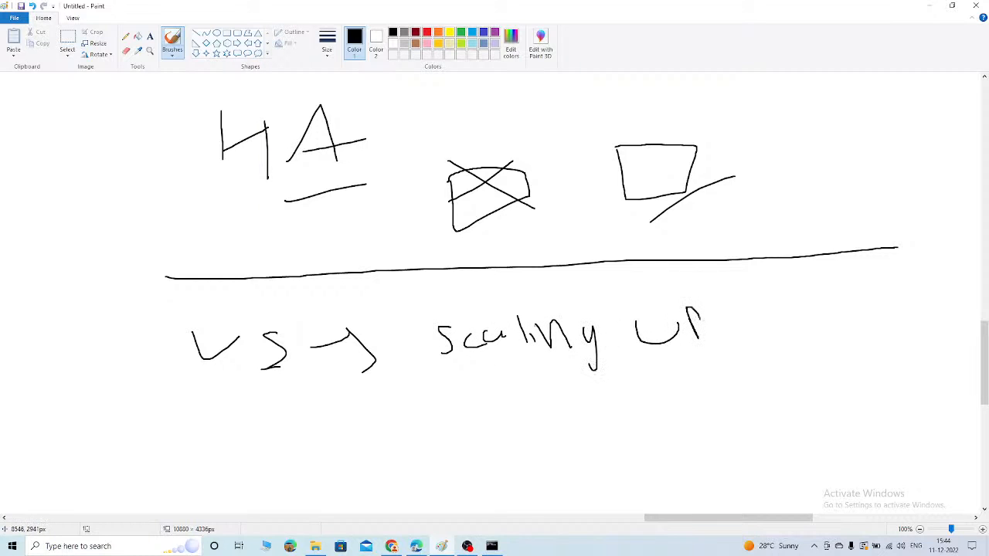
left_click_drag(724, 303, 713, 355)
left_click_drag(752, 324, 751, 338)
mouse_move(763, 302)
left_mouse_down()
mouse_move(769, 335)
mouse_move(846, 314)
mouse_move(859, 329)
left_mouse_up()
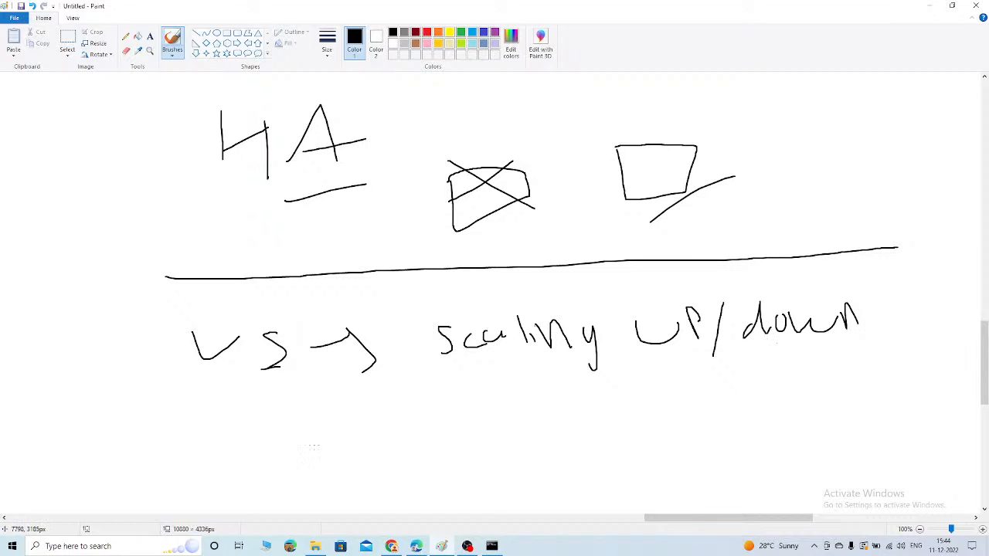
Write HS by hand below VS, followed by an arrow
mouse_move(212, 411)
left_mouse_down()
mouse_move(211, 442)
mouse_move(233, 430)
left_mouse_up()
left_click_drag(233, 412, 234, 437)
left_click_drag(276, 413, 262, 439)
mouse_move(305, 419)
left_mouse_down()
mouse_move(330, 417)
mouse_move(349, 446)
left_mouse_up()
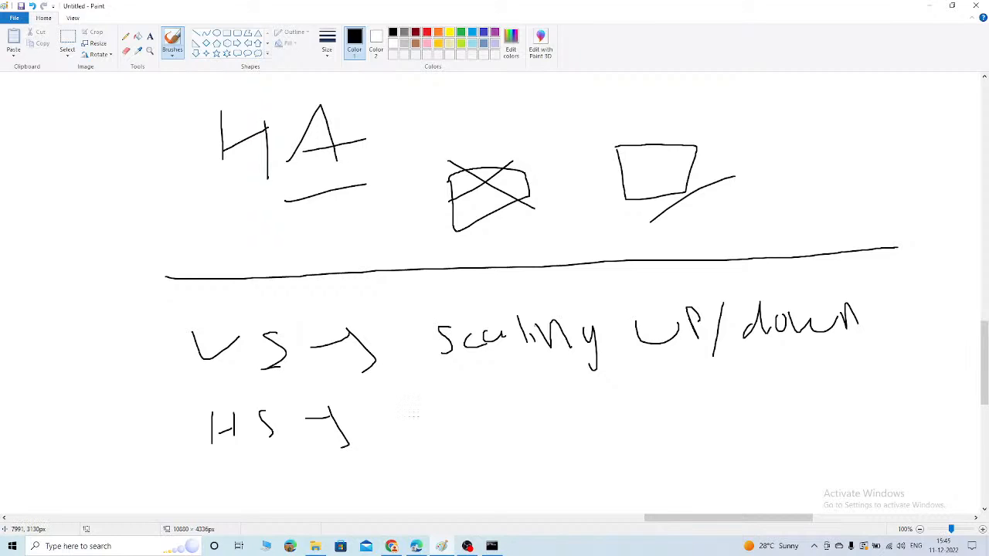
Write "scaling out/in" by hand after the HS arrow
mouse_move(463, 401)
left_mouse_down()
mouse_move(461, 424)
mouse_move(546, 409)
left_mouse_up()
mouse_move(546, 401)
left_mouse_down()
mouse_move(556, 416)
mouse_move(578, 402)
mouse_move(599, 424)
left_mouse_up()
mouse_move(633, 392)
left_mouse_down()
mouse_move(642, 403)
mouse_move(670, 386)
mouse_move(678, 402)
left_mouse_up()
mouse_move(673, 394)
left_mouse_down()
mouse_move(692, 389)
mouse_move(701, 451)
left_mouse_up()
mouse_move(734, 386)
left_mouse_down()
mouse_move(736, 406)
mouse_move(776, 402)
left_mouse_up()
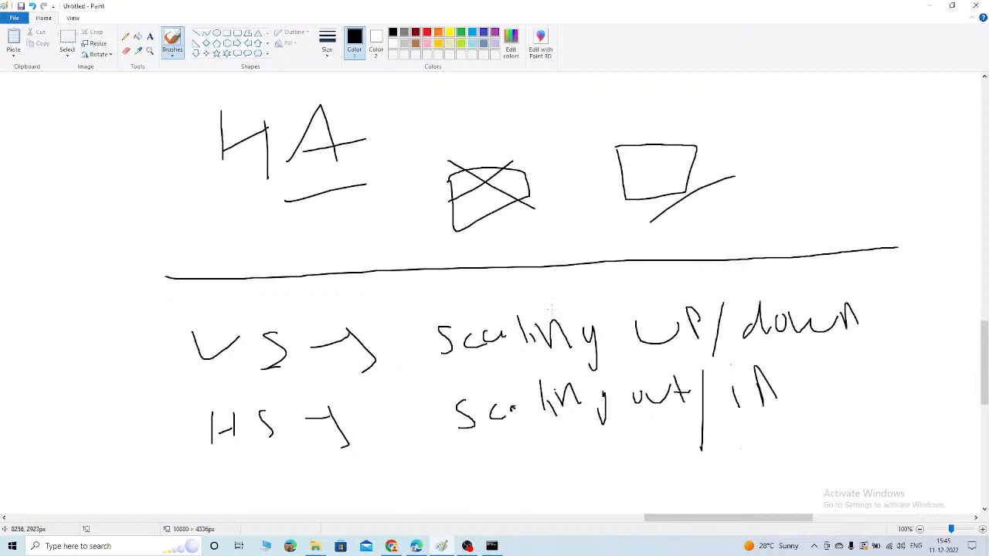
Draw a short arrow above the word scaling in both lines and add a downward stroke beside the ends of the lines
mouse_move(558, 298)
left_mouse_down()
mouse_move(614, 297)
mouse_move(606, 305)
left_mouse_up()
mouse_move(570, 370)
left_mouse_down()
mouse_move(650, 371)
mouse_move(640, 375)
left_mouse_up()
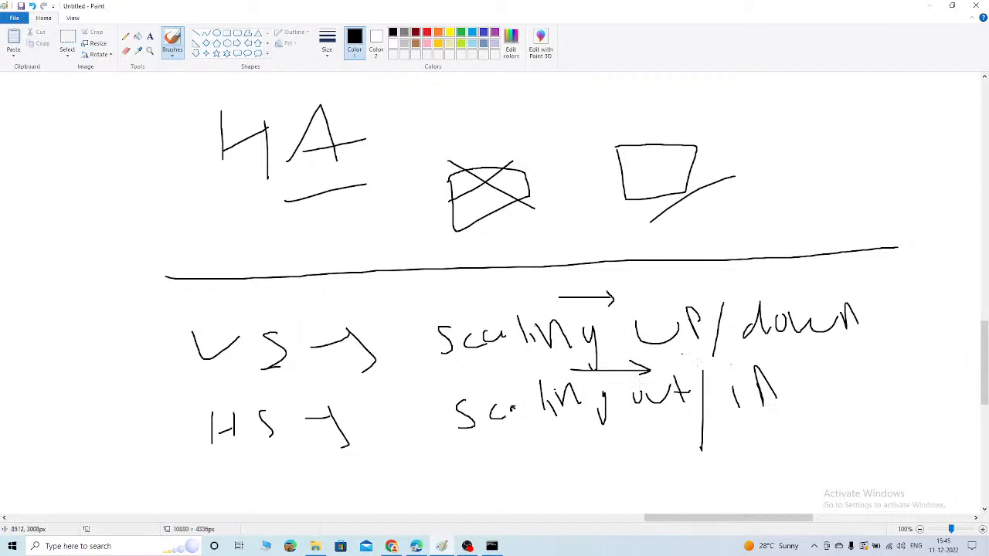
mouse_move(863, 301)
left_mouse_down()
mouse_move(866, 384)
mouse_move(856, 385)
left_mouse_up()
Draw three rectangles in a row in an empty canvas area, with a line about 727 px long beneath them
left_click_drag(693, 520, 419, 520)
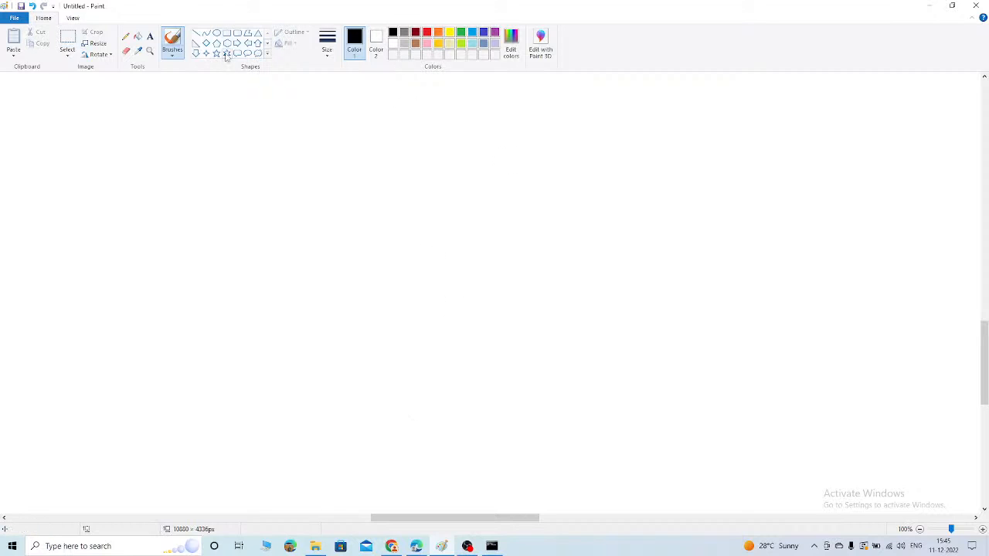
left_click(150, 37)
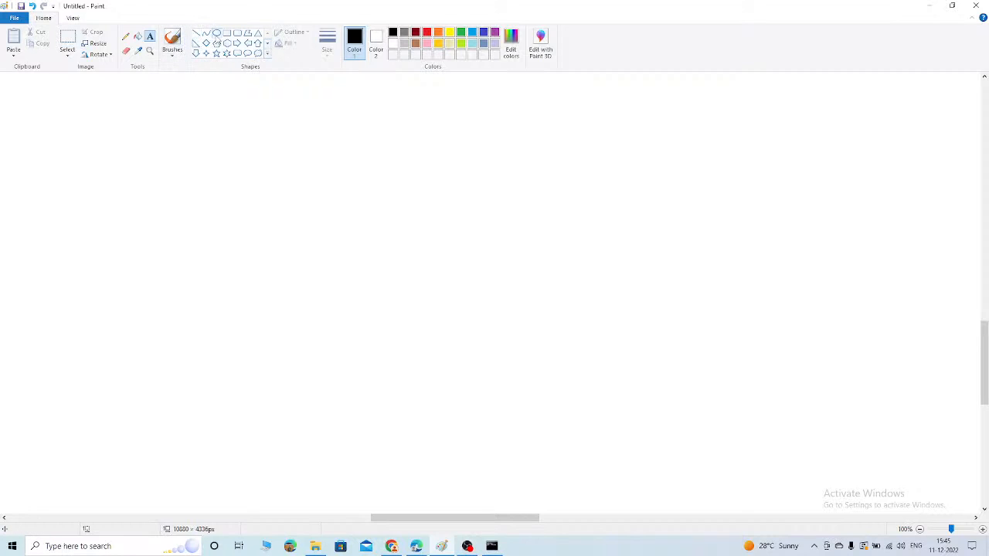
left_click(227, 32)
left_click_drag(295, 125, 476, 254)
left_click_drag(523, 132, 661, 217)
left_click_drag(711, 132, 910, 217)
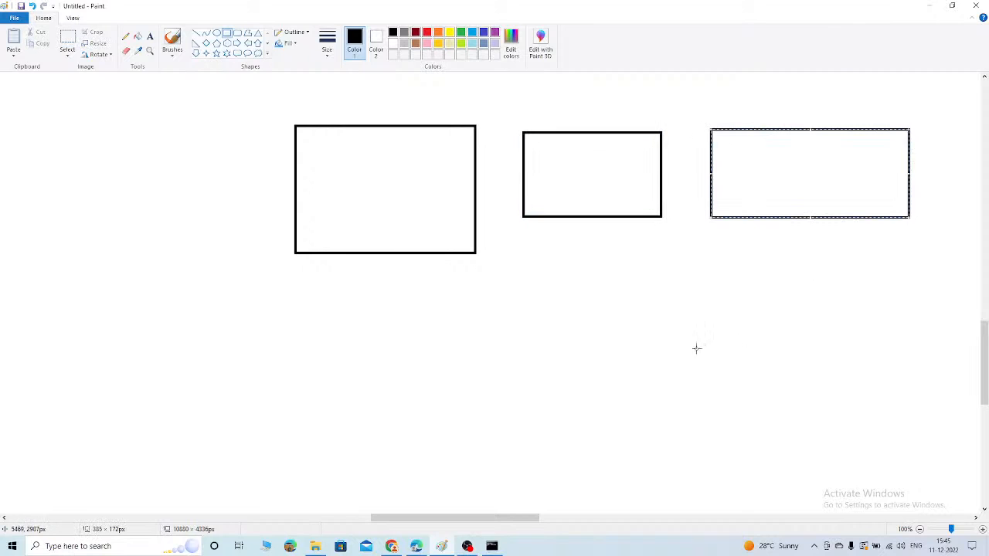
left_click(369, 295)
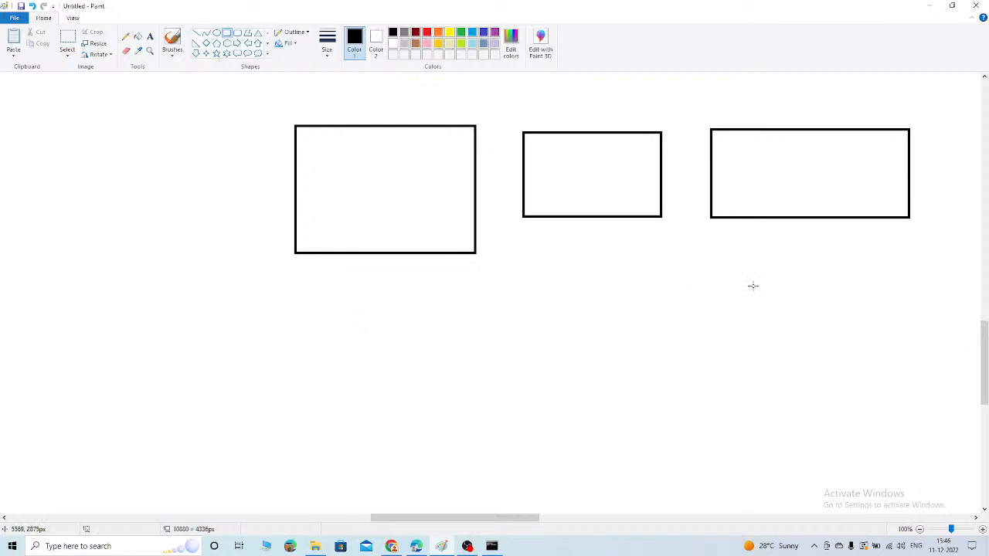
left_click(197, 34)
left_click_drag(466, 310, 842, 299)
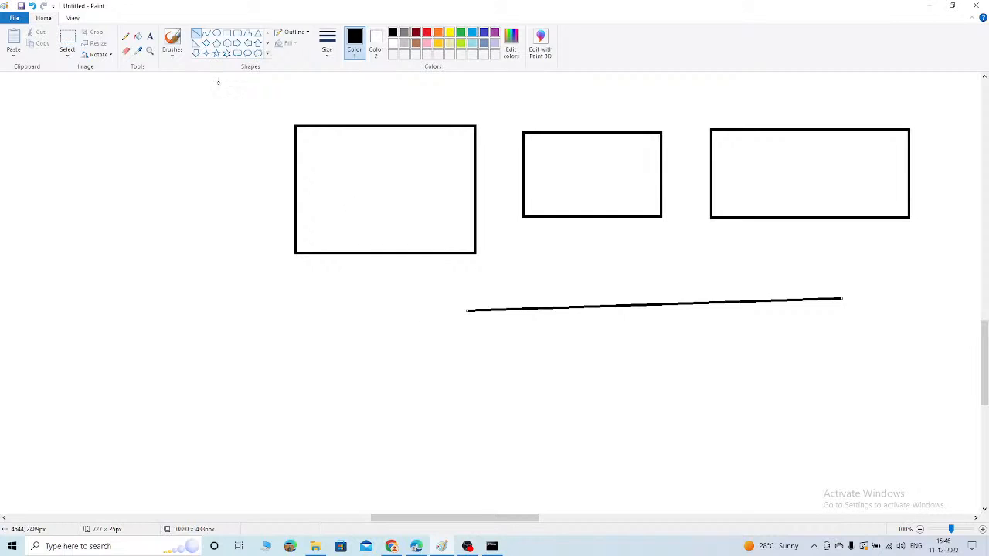
Add a text label reading "ELB" below the line
left_click(149, 36)
left_click_drag(267, 389, 523, 429)
type("ELB")
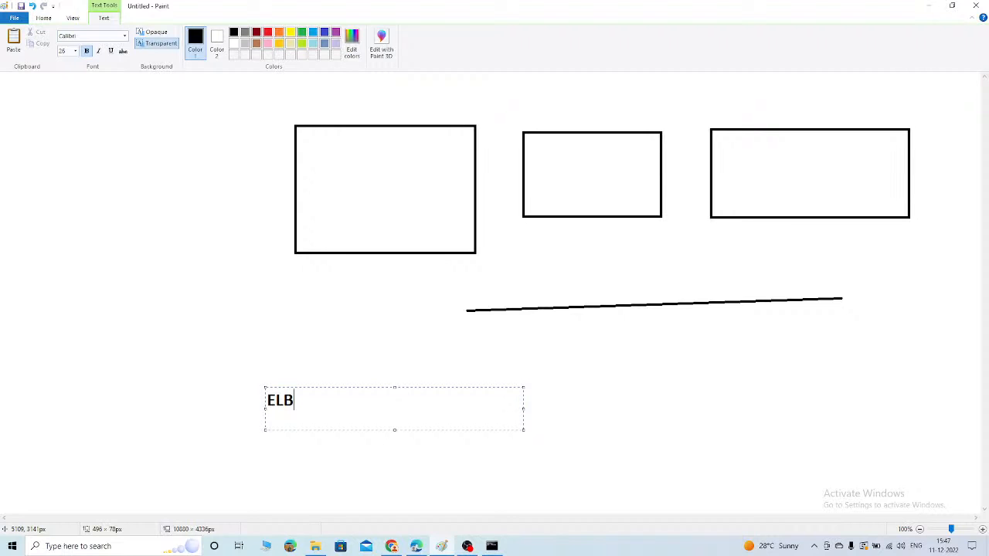
left_click(715, 386)
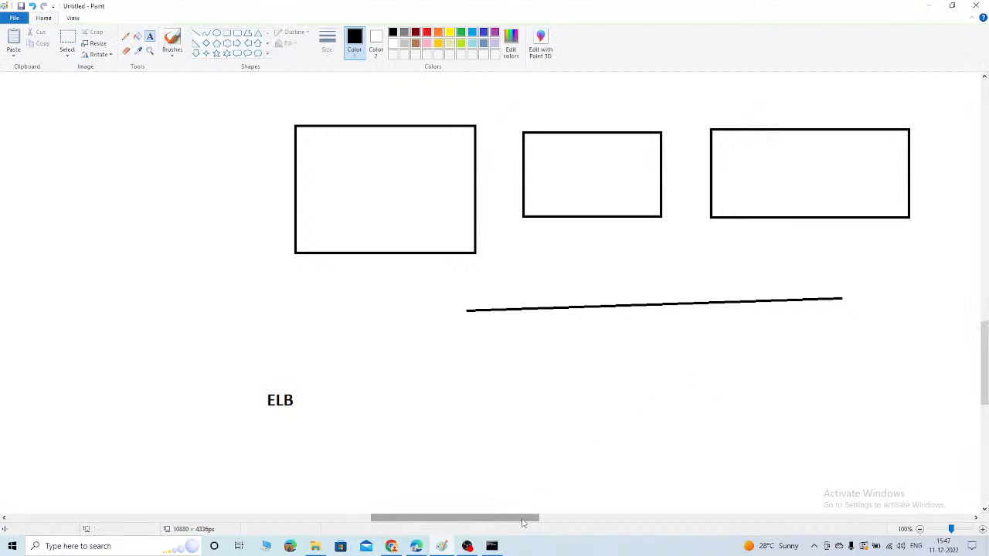
Add the text heading "Health Checks" in the blank area beyond the three rectangles
left_click_drag(526, 518, 657, 520)
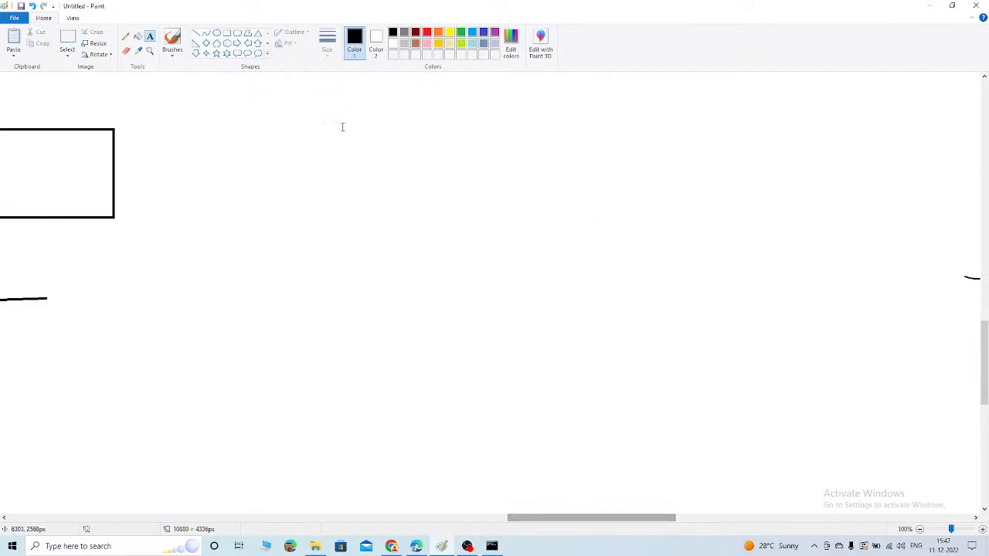
left_click_drag(331, 122, 704, 210)
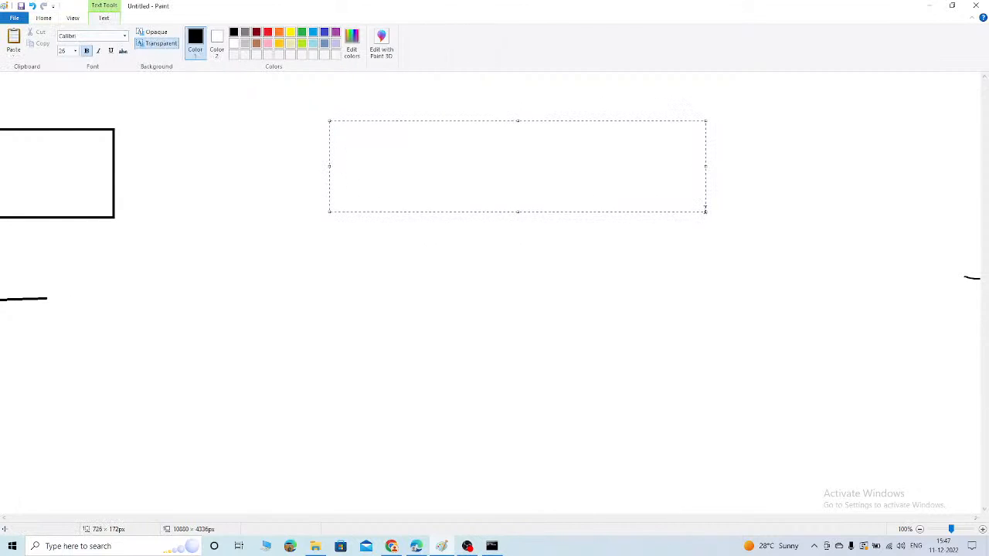
type("Health Checks")
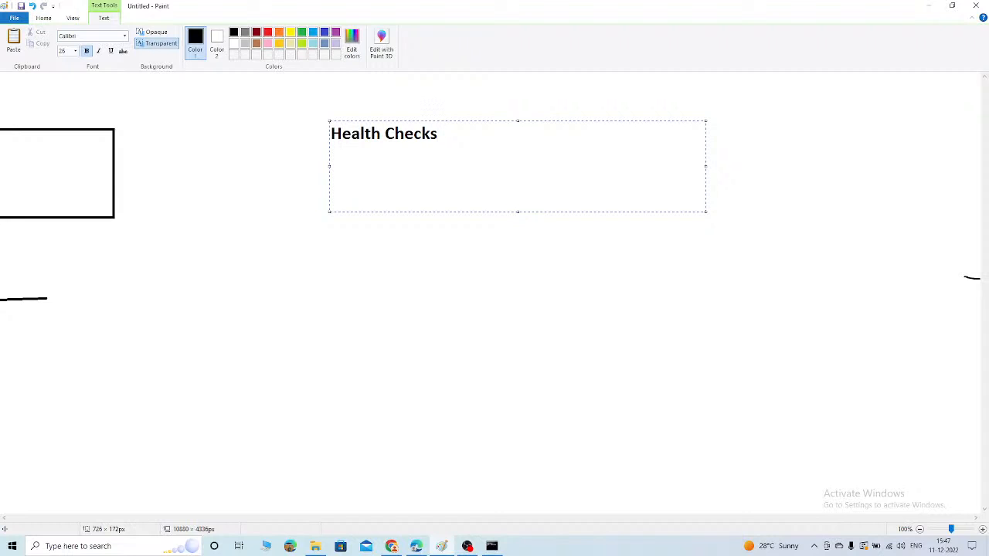
left_click(494, 274)
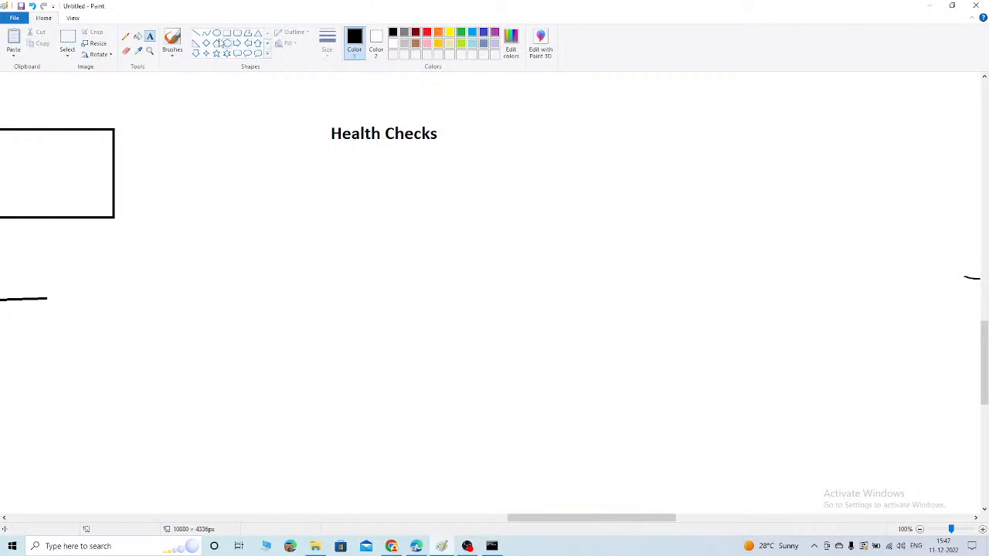
Draw two rectangles spaced apart below the Health Checks heading
left_click(227, 33)
left_click_drag(291, 231, 376, 316)
left_click(440, 404)
left_click_drag(627, 220, 759, 308)
left_click(583, 411)
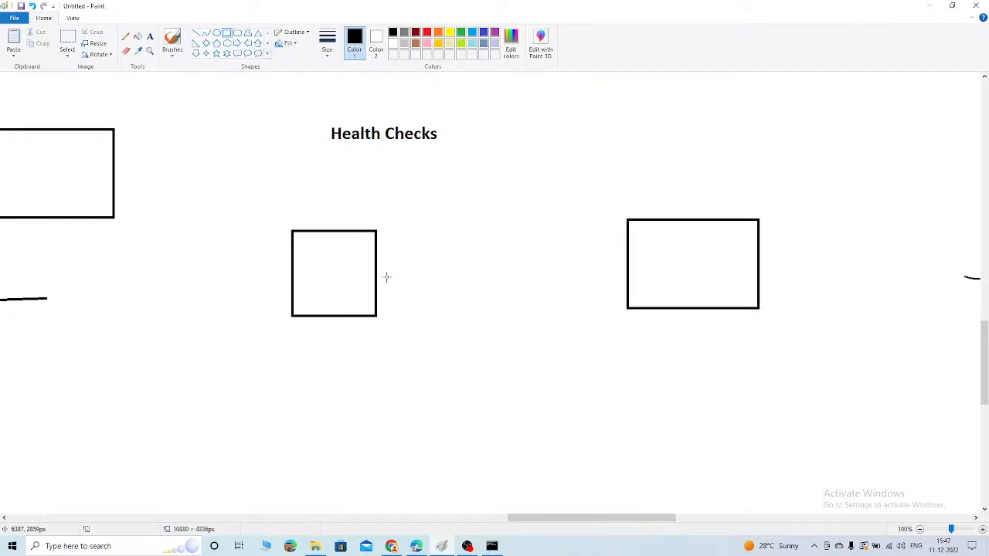
Remove the thin rectangle misdrawn between the two boxes and connect them with a straight line instead
left_click_drag(383, 270, 616, 278)
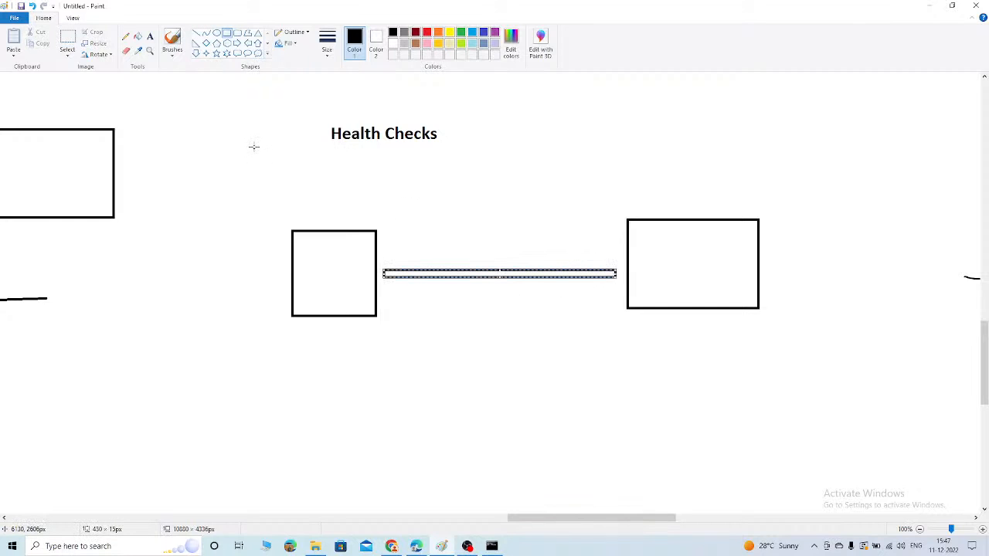
key("Delete")
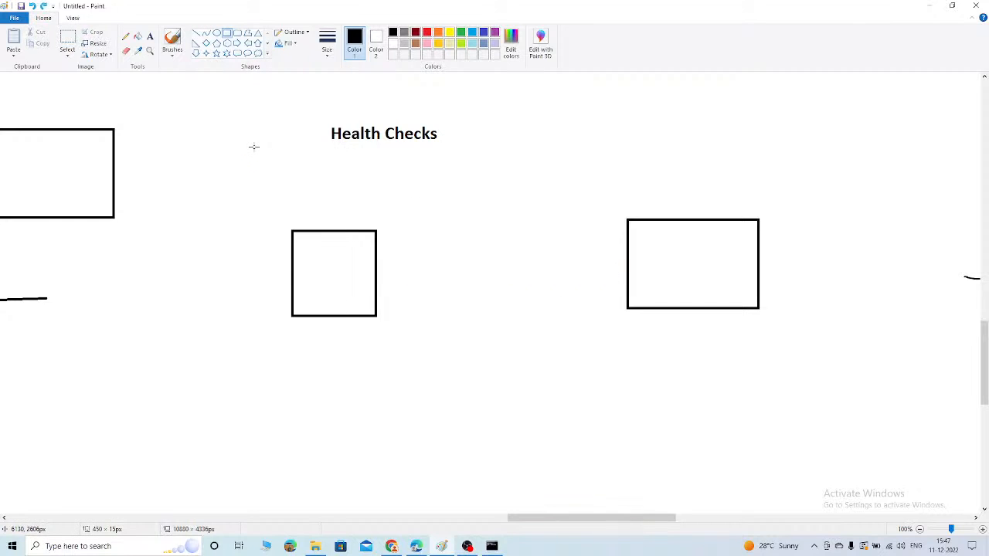
left_click(196, 33)
mouse_move(377, 275)
left_mouse_down()
mouse_move(635, 257)
mouse_move(628, 265)
left_mouse_up()
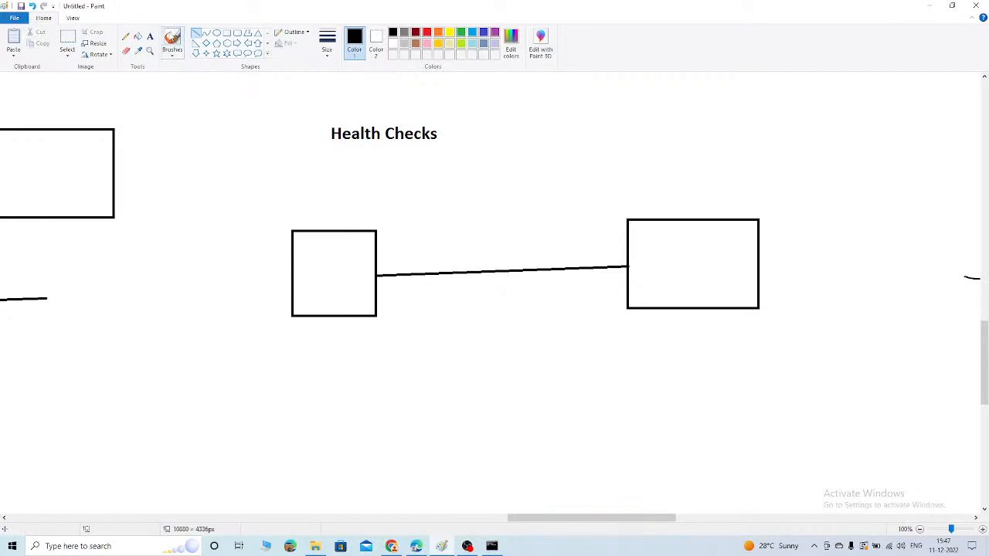
Add the text label "http" above the line connecting the two boxes, with a line break after it
left_click(150, 37)
left_click_drag(517, 210, 706, 233)
type("http")
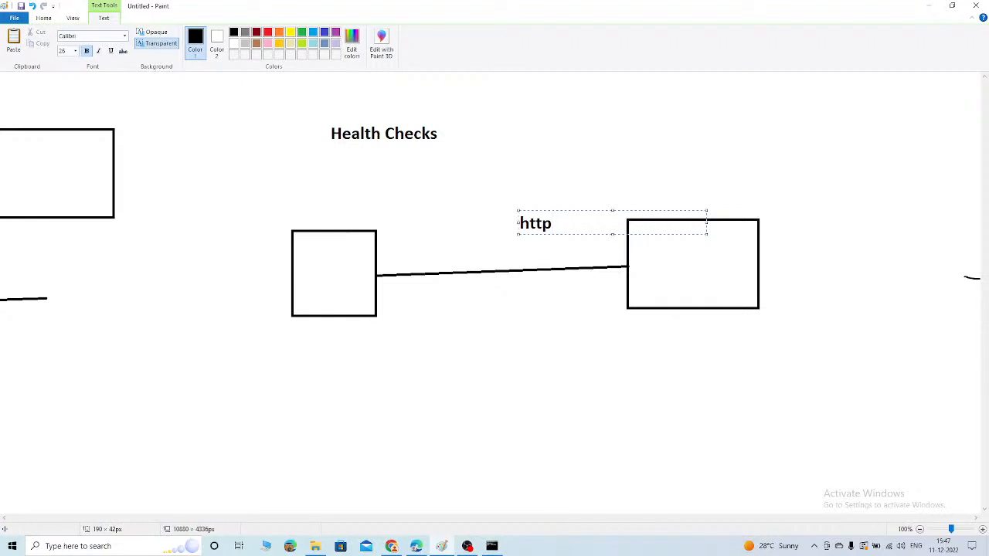
key("Return")
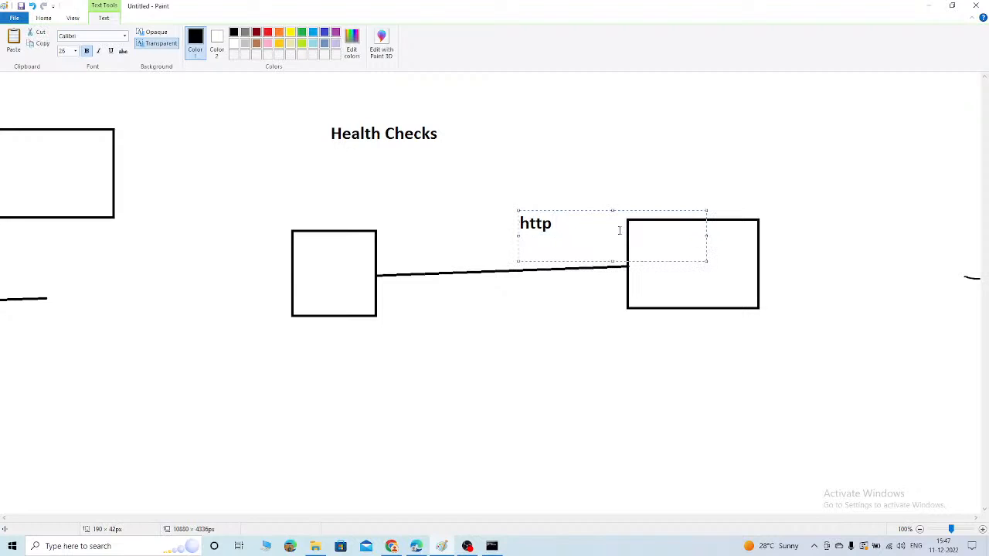
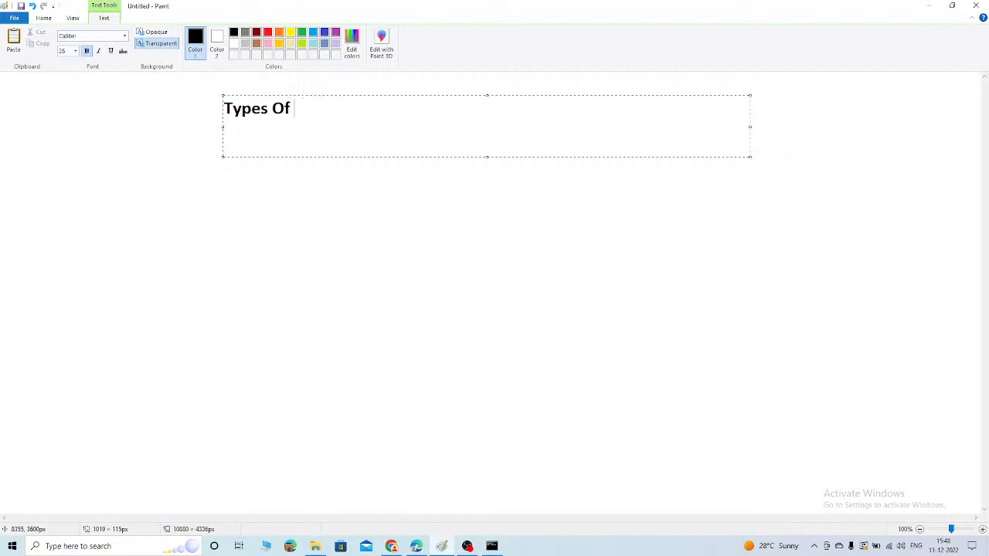
Complete the heading as "Types Of LB" and list "1) CLB" and "2) ALB" beneath it
type("LB")
key("Return")
type("1) CLB")
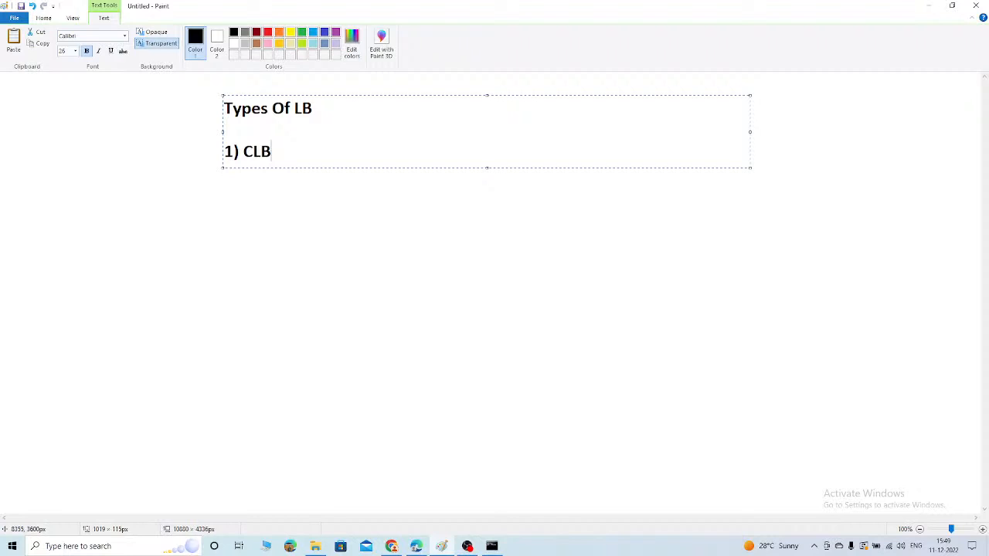
key("Return")
type("2) ALB")
key("Return")
key("BackSpace")
key("BackSpace")
key("BackSpace")
Add "3) NLB" and "4) GTWLB" to the load balancer list
type("3")
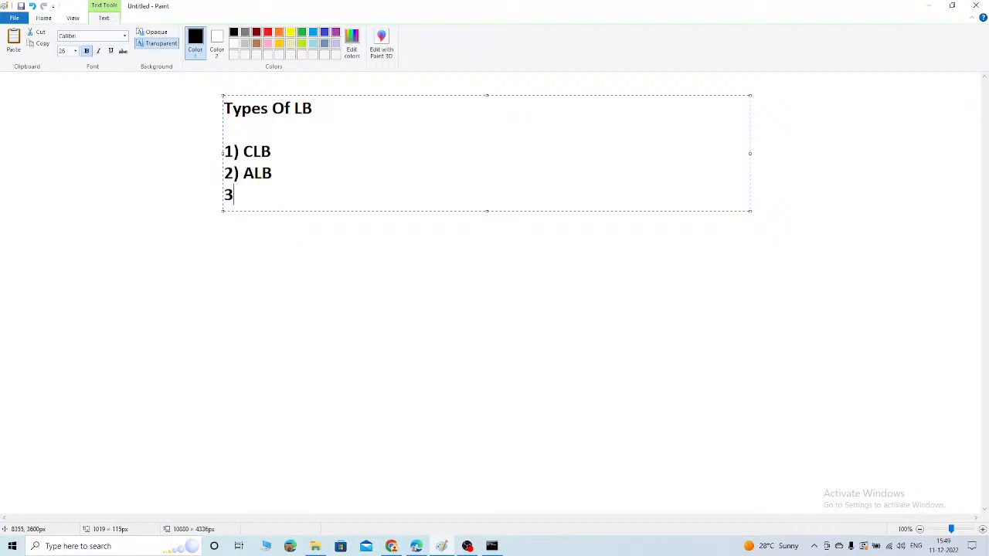
type(") NLB")
key("Return")
type("4) G")
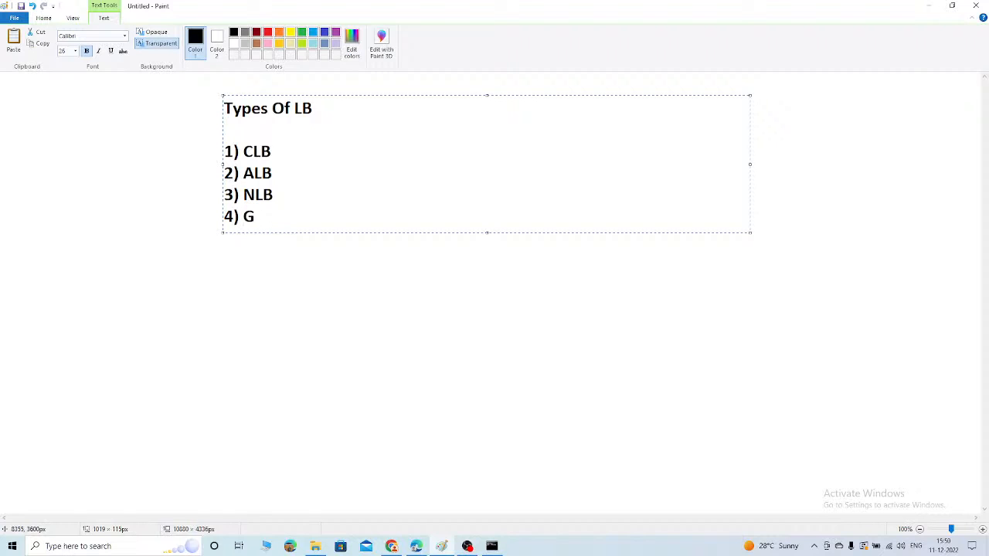
type("TWLB")
Highlight GTWLB, the first three entries and GTWLB again, and finish the text block on the canvas
left_click_drag(244, 219, 315, 227)
left_click_drag(282, 195, 223, 152)
left_click_drag(241, 217, 348, 222)
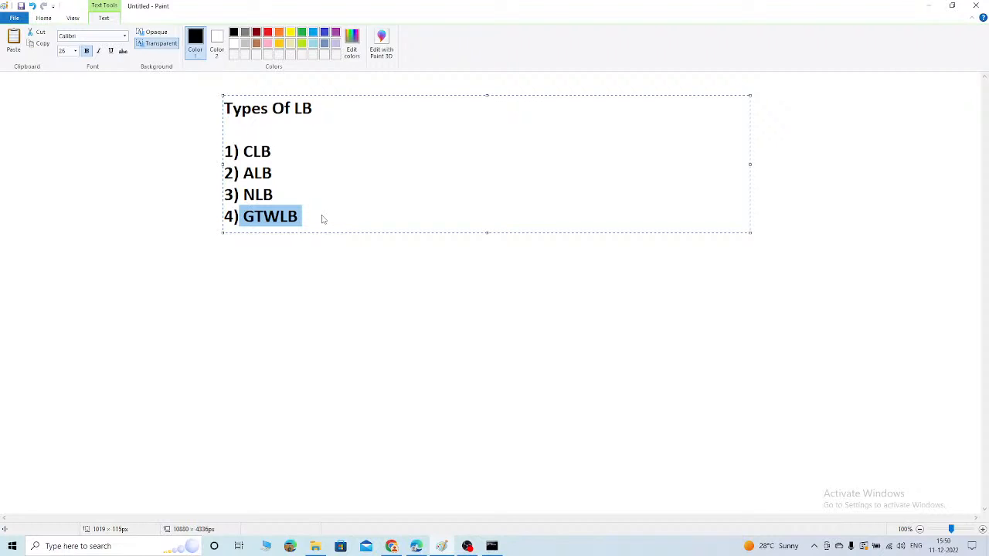
left_click(311, 283)
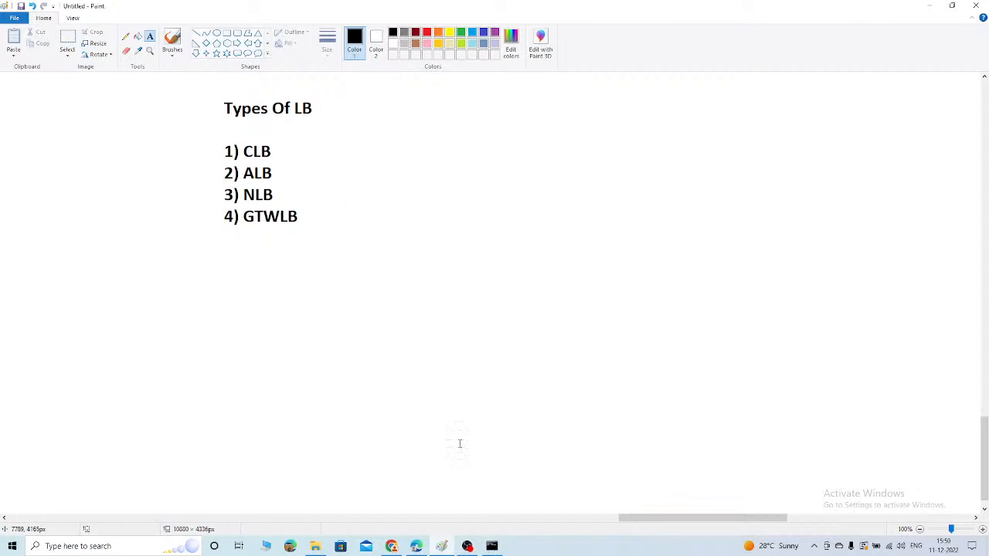
Switch to the AWS console in Chrome and start launching a new instance from the EC2 Instances list
left_click(396, 547)
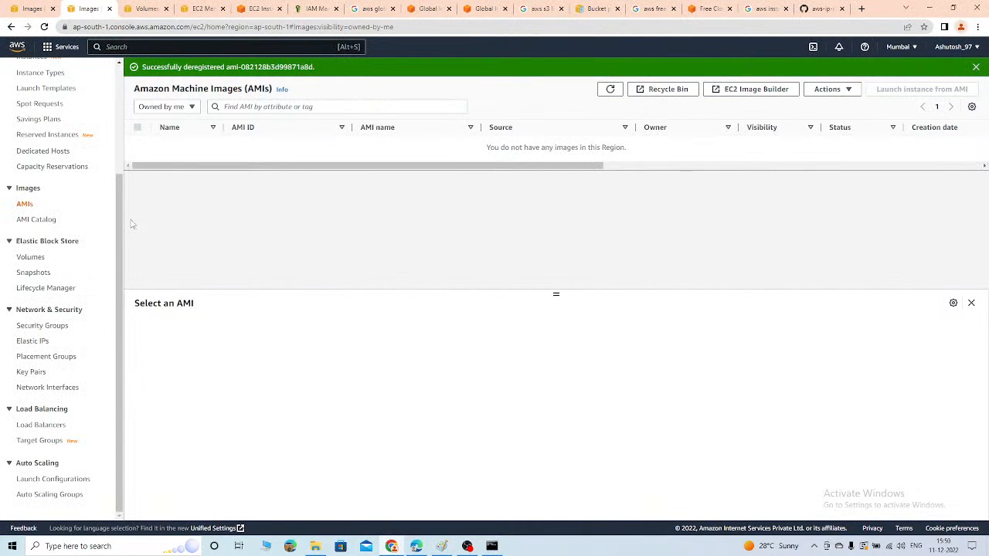
scroll(119, 219, "up", 5)
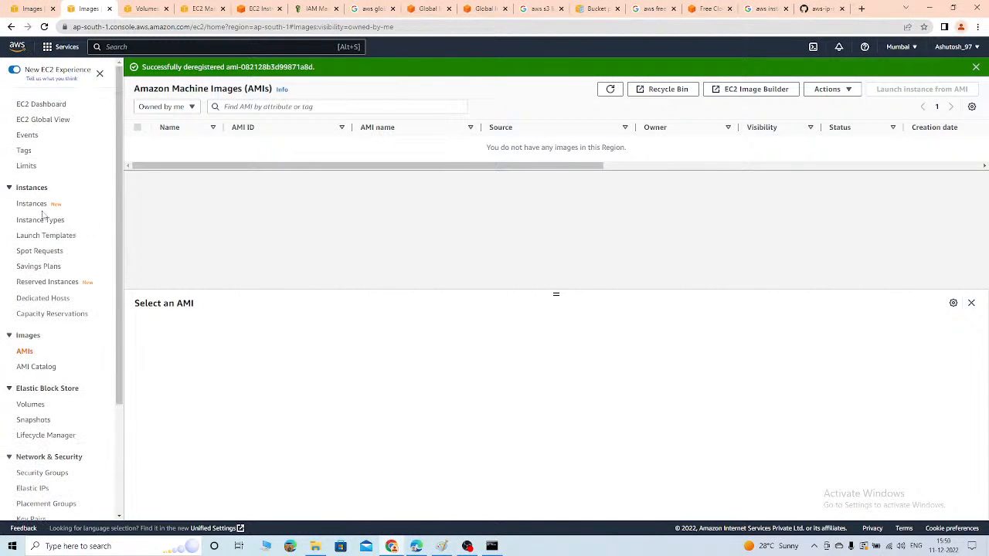
left_click(41, 210)
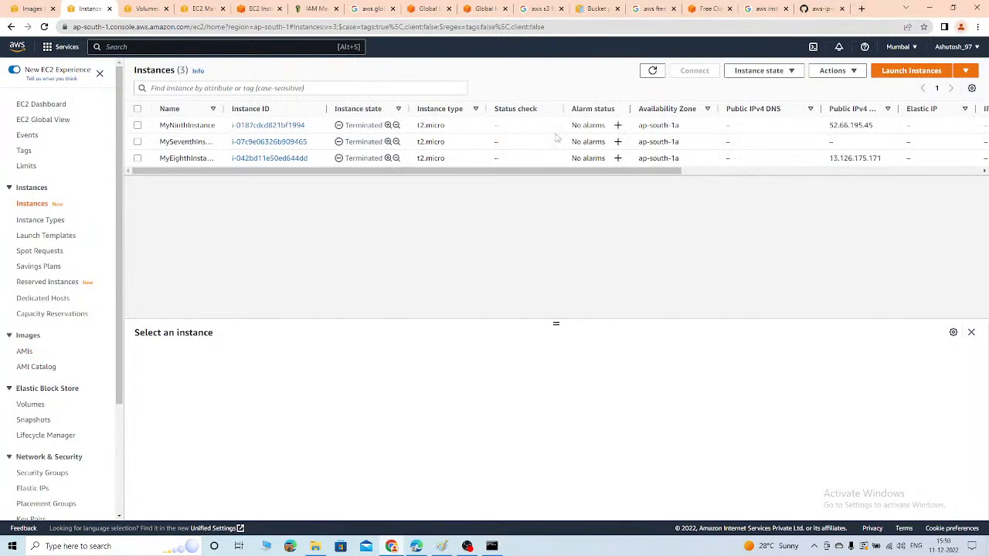
left_click(902, 70)
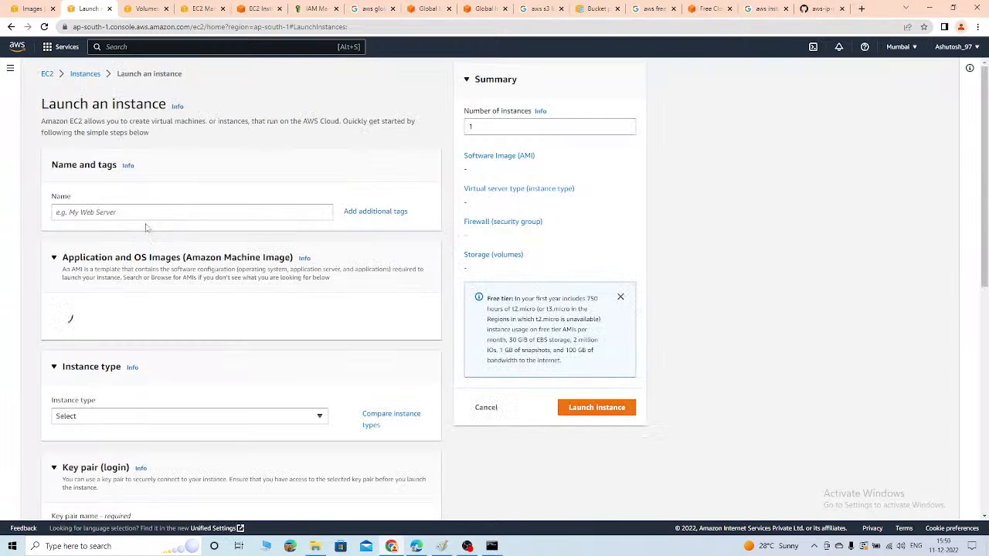
Name the instance LoadBalancerInstances and set the number of instances to 3
left_click(145, 208)
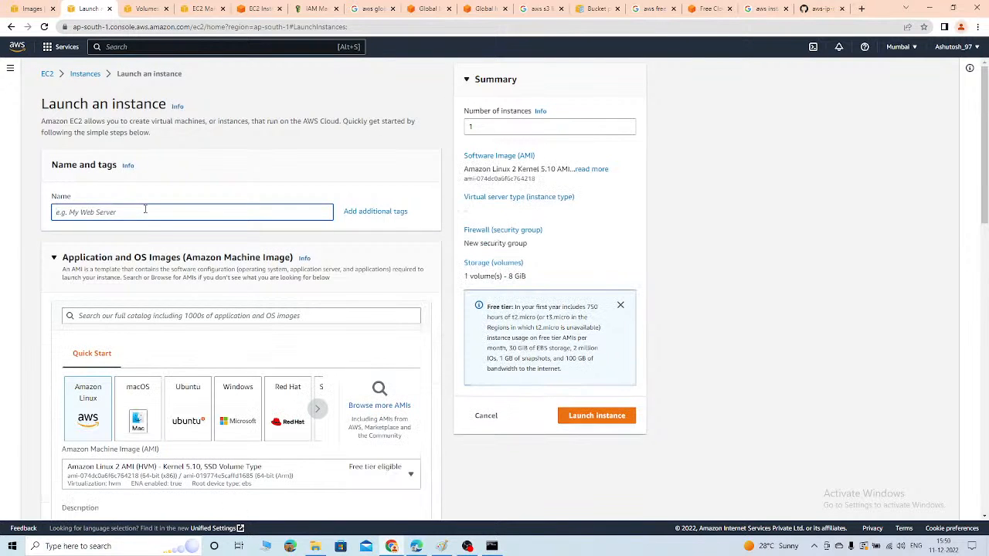
type("LoadBalancerinstances")
left_click(484, 128)
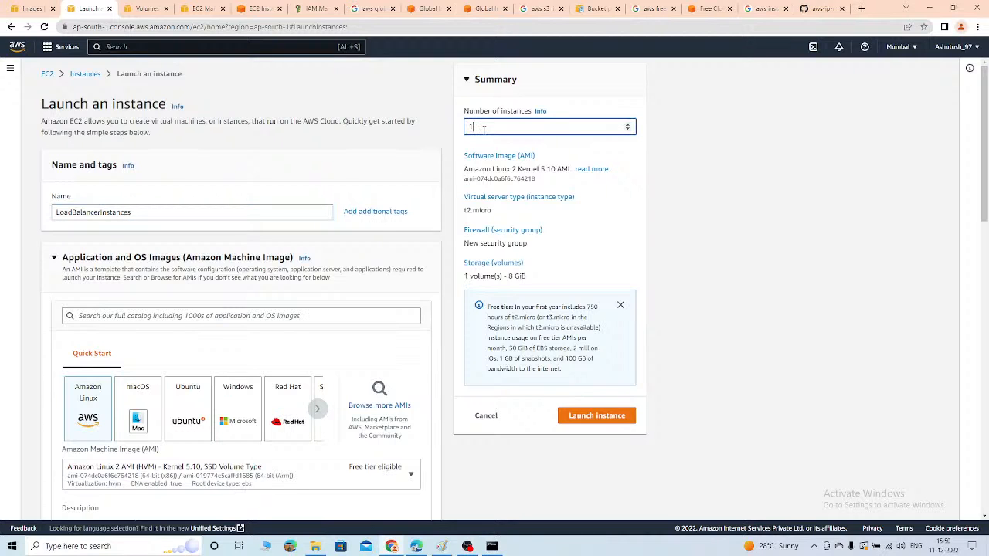
key("BackSpace")
type("3")
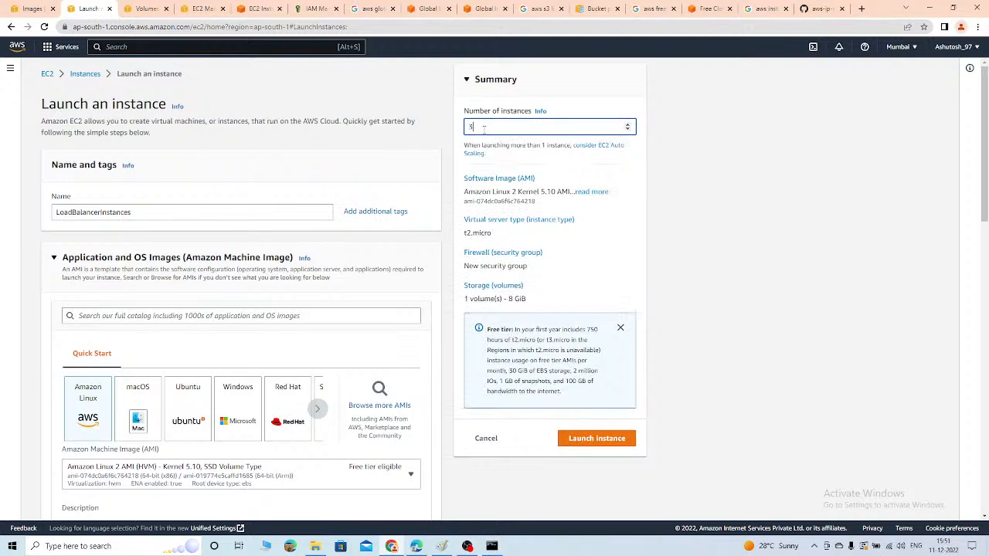
Select the existing key pair firstinstance for logging in to the instances
scroll(356, 243, "down", 3)
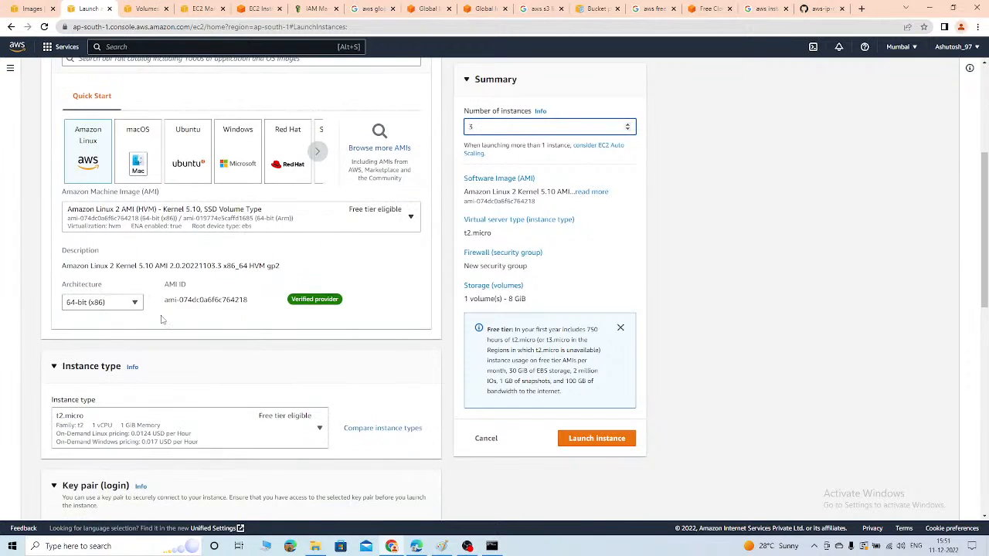
scroll(154, 313, "down", 2)
left_click(124, 343)
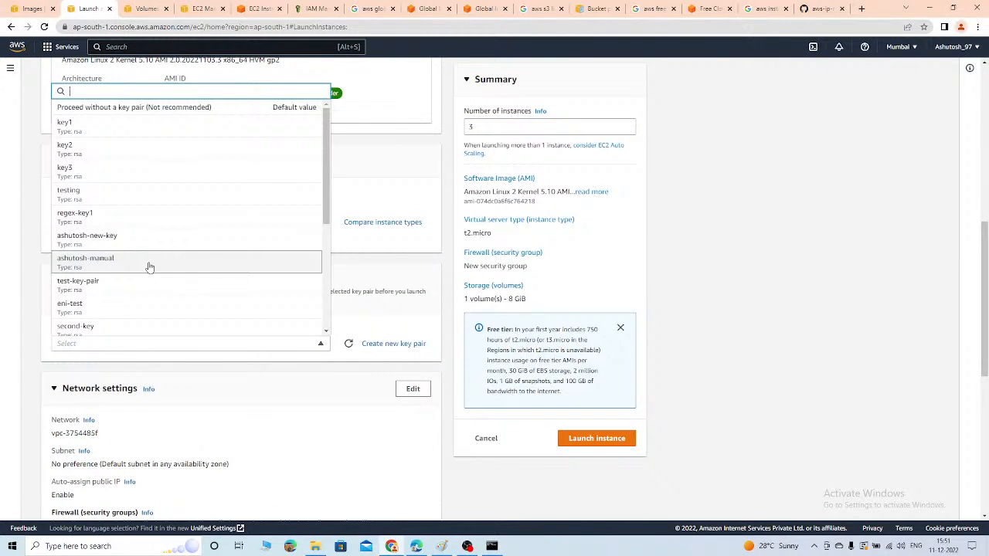
type("first")
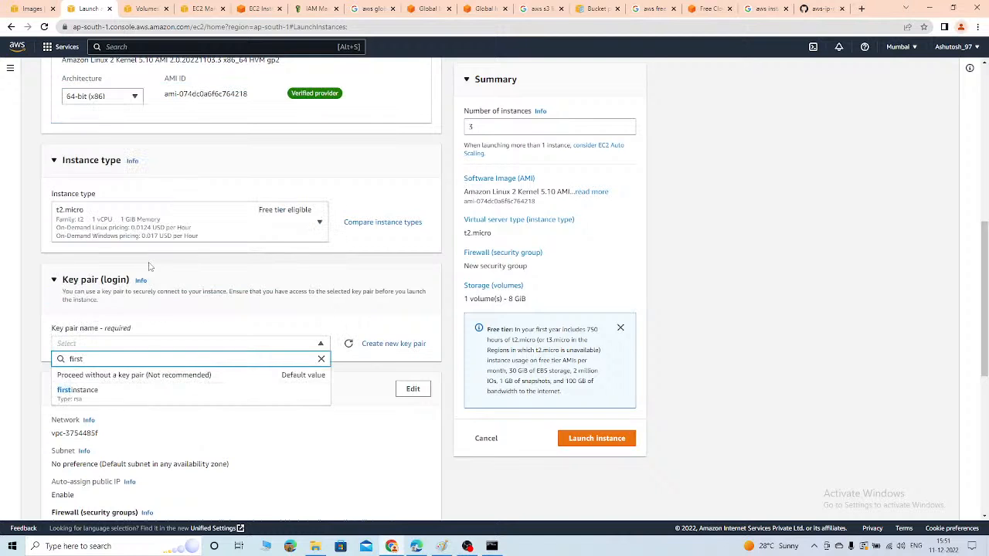
left_click(103, 391)
Assign the existing security group Instance-sg in the network settings
scroll(149, 411, "down", 2)
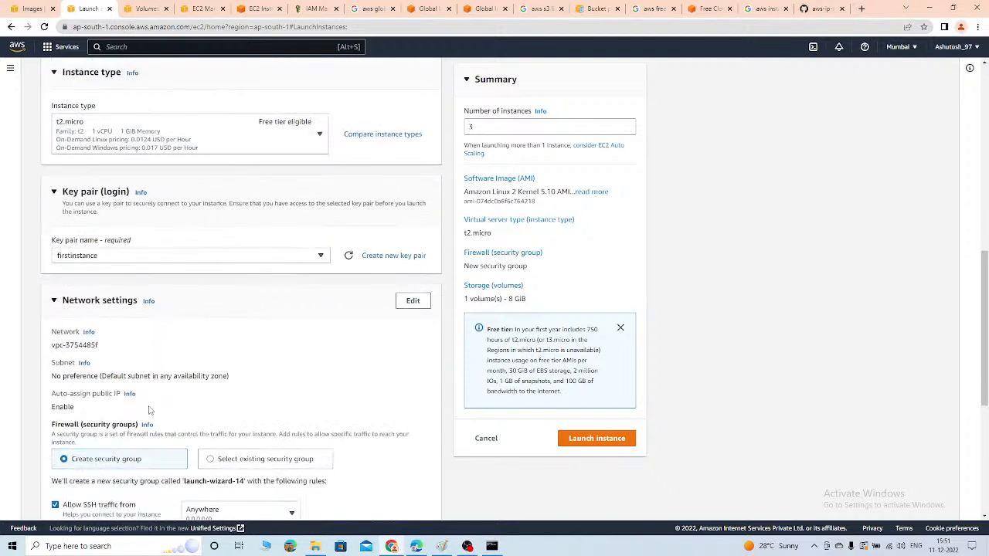
left_click(255, 392)
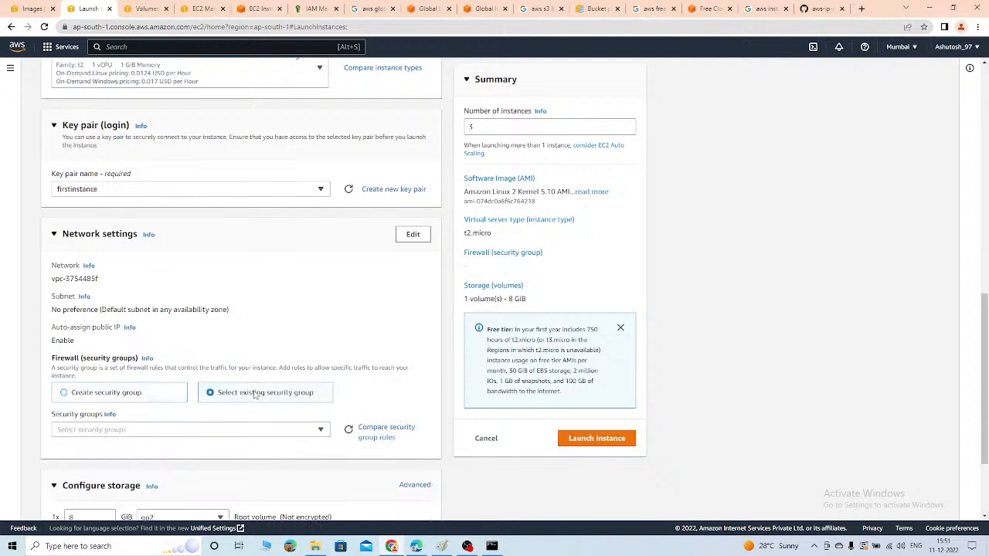
left_click(171, 429)
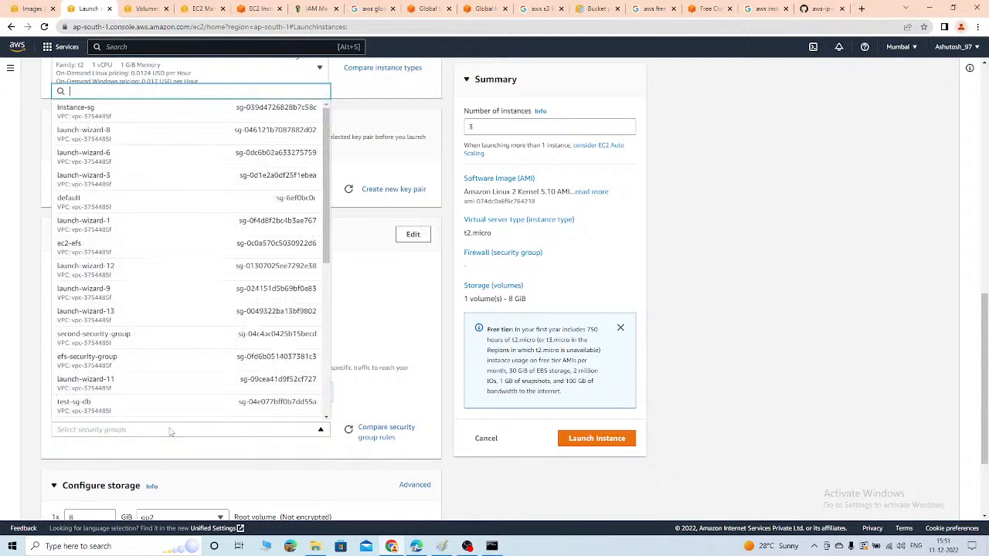
type("instance")
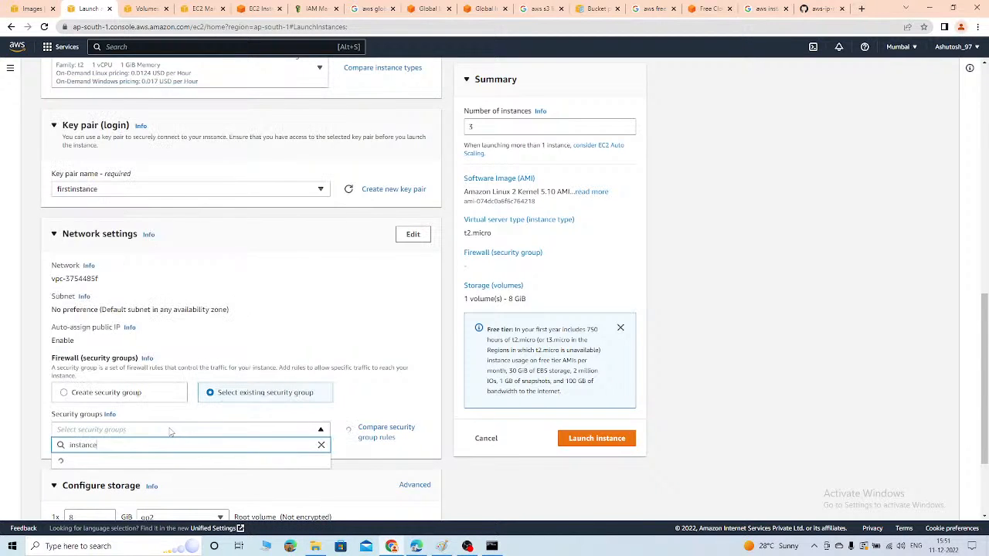
left_click(169, 463)
Begin the user data script in the advanced details with the lines "#!/bin/bash" and "yum update -y"
scroll(292, 432, "down", 2)
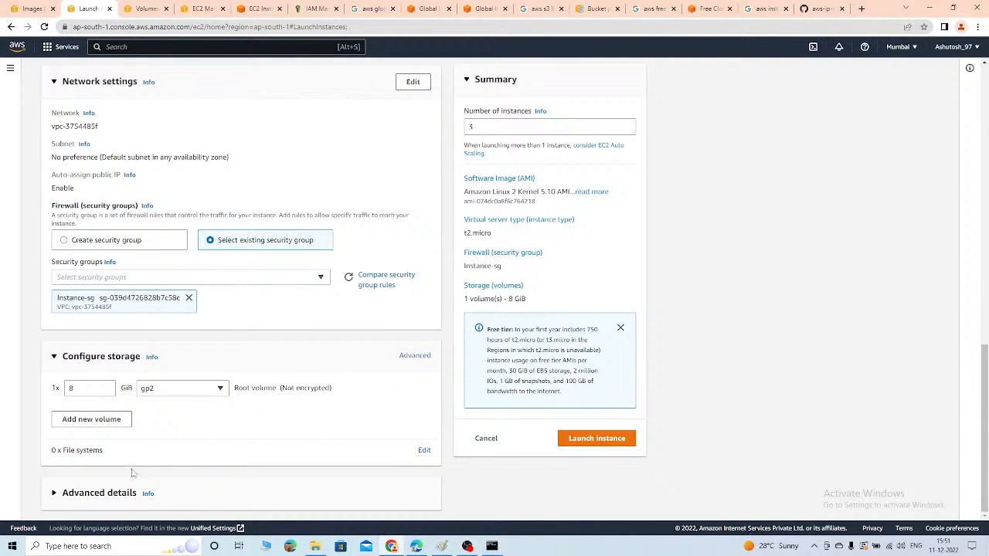
left_click(81, 494)
scroll(251, 404, "down", 5)
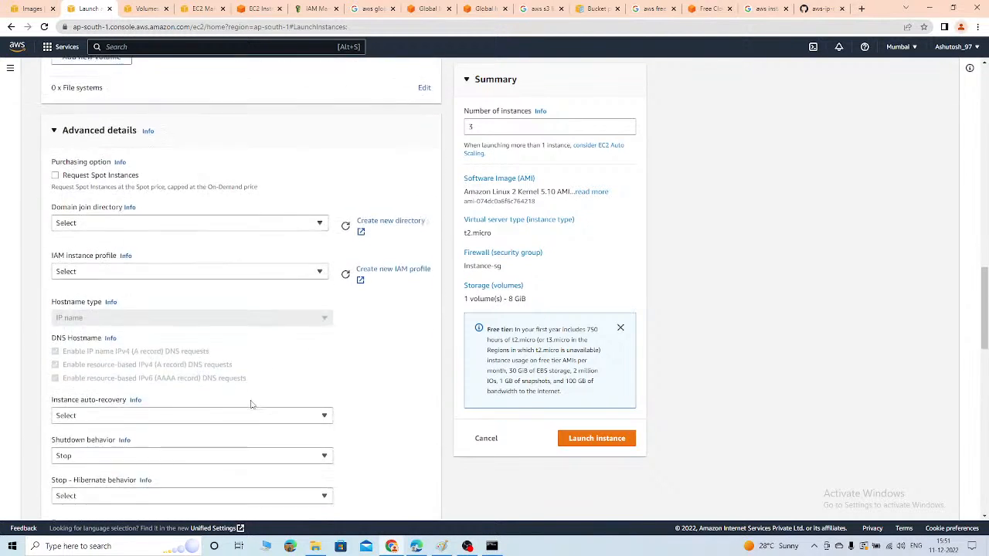
scroll(251, 404, "down", 11)
left_click(220, 373)
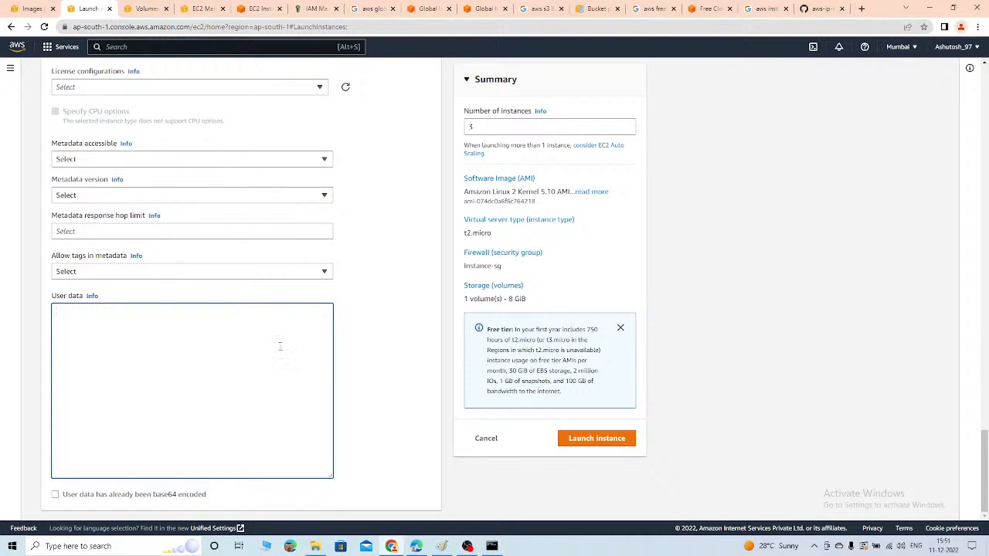
type("#!/bin/bash")
type("YUM")
key("BackSpace")
key("BackSpace")
key("BackSpace")
type("uum update -y")
key("BackSpace")
type("y ")
Add the lines "yum install httpd -y" and "systemctl start httpd" to the user data script
type("yum")
type(" install")
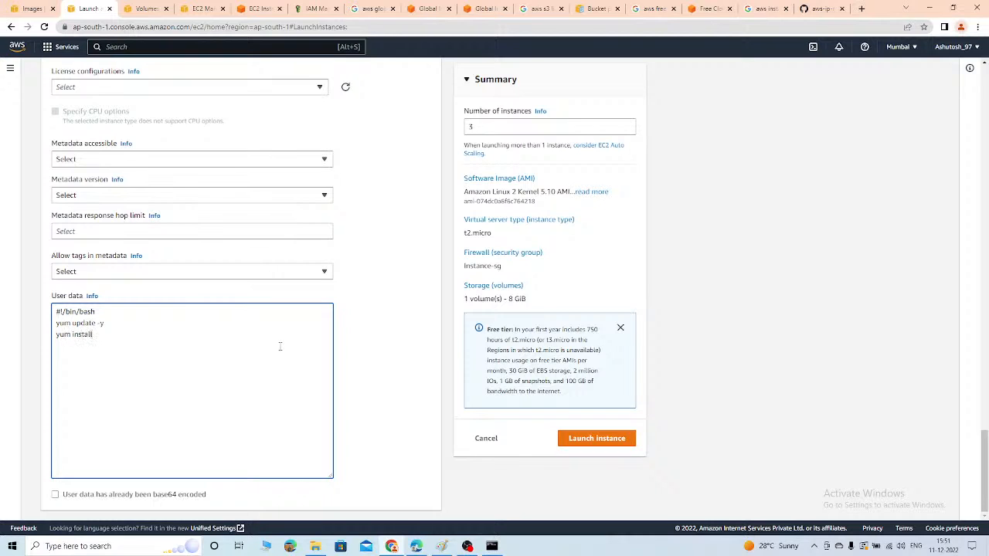
type(" httpd ")
type("-y ")
type("yum")
key("BackSpace")
key("BackSpace")
key("BackSpace")
key("BackSpace")
type("systemctl start httpd")
Duplicate the systemctl line of the user data script and change the copy to "systemctl enable httpd"
key("Home")
key("shift+Right")
key("shift+Right")
key("shift+Right")
key("shift+Right")
key("shift+Right")
key("shift+Right")
key("shift+Right")
key("shift+Right")
key("shift+Right")
key("shift+Right")
key("shift+Right")
key("shift+Right")
key("shift+Right")
key("shift+Right")
key("shift+Right")
key("shift+Right")
key("shift+Right")
key("shift+Right")
key("shift+Right")
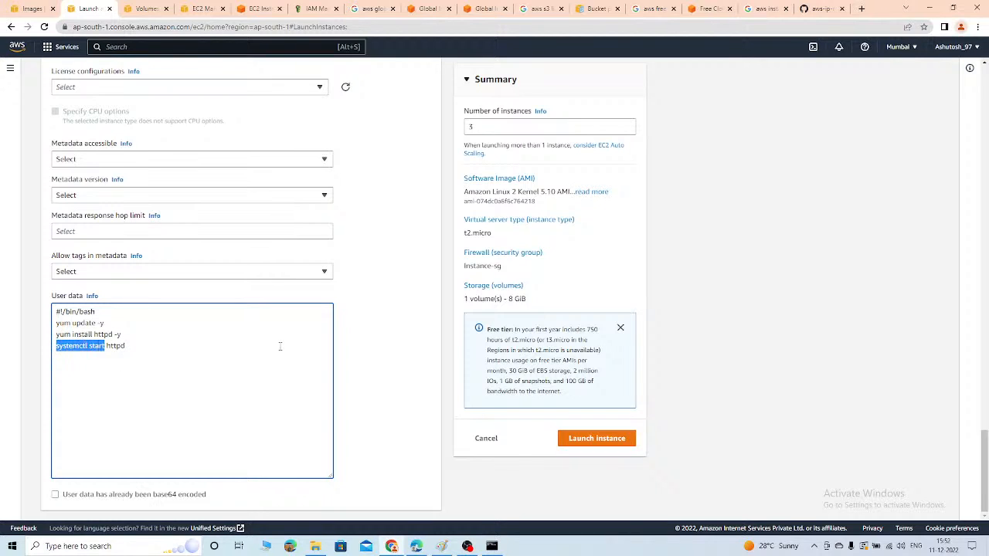
key("shift+Right")
key("shift+Right")
key("ctrl+c")
key("Right")
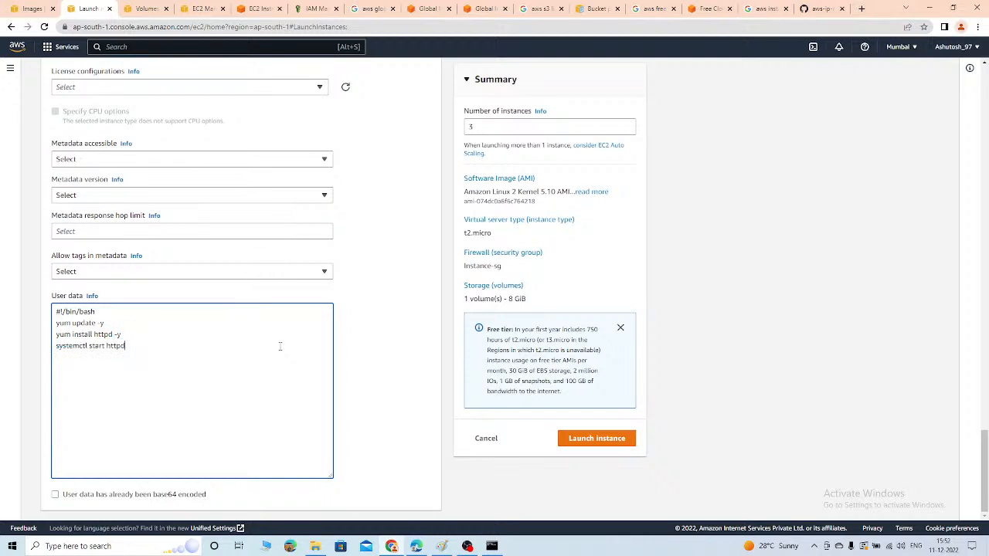
key("ctrl+v")
key("BackSpace")
key("BackSpace")
key("BackSpace")
key("BackSpace")
key("BackSpace")
type("enable httpd ")
Add the script line: echo "This is coming from $(hostname -f)" > /var/www/html/index.html
type("echo")
type(" \"Th")
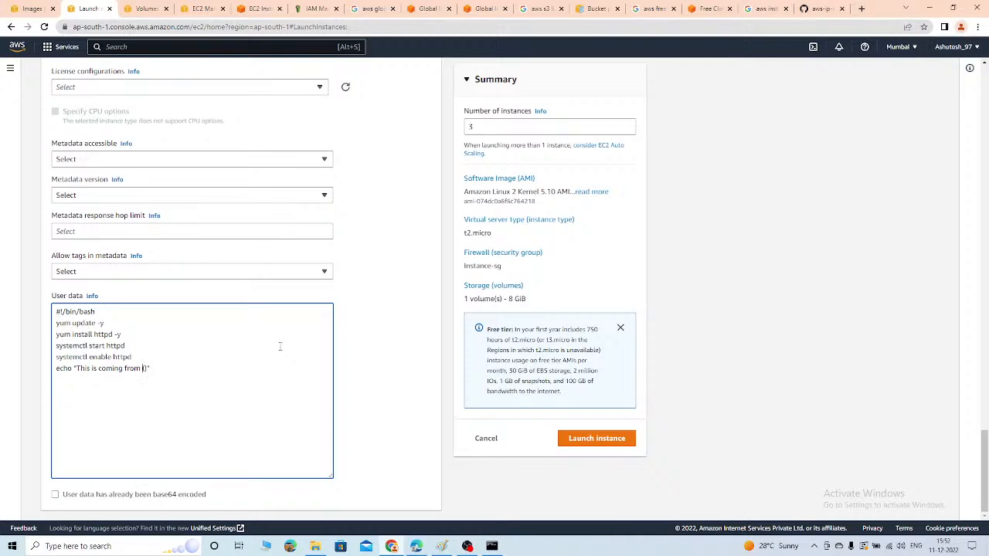
type("$(hostname -f)\" > /var/www/html/index.html")
Copy the whole user data script into a new Notepad document
left_click_drag(294, 369, 49, 310)
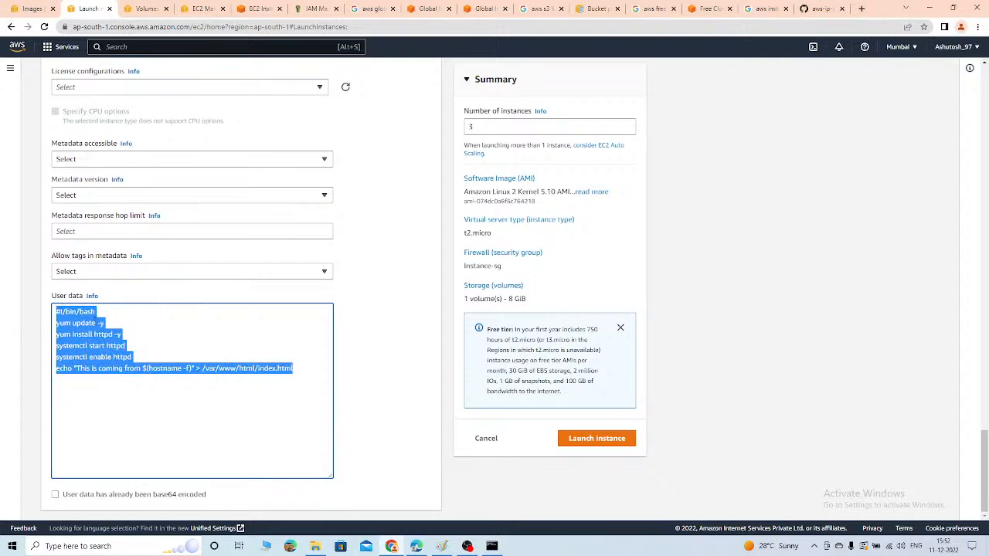
right_click(95, 323)
left_click(126, 360)
left_click(140, 549)
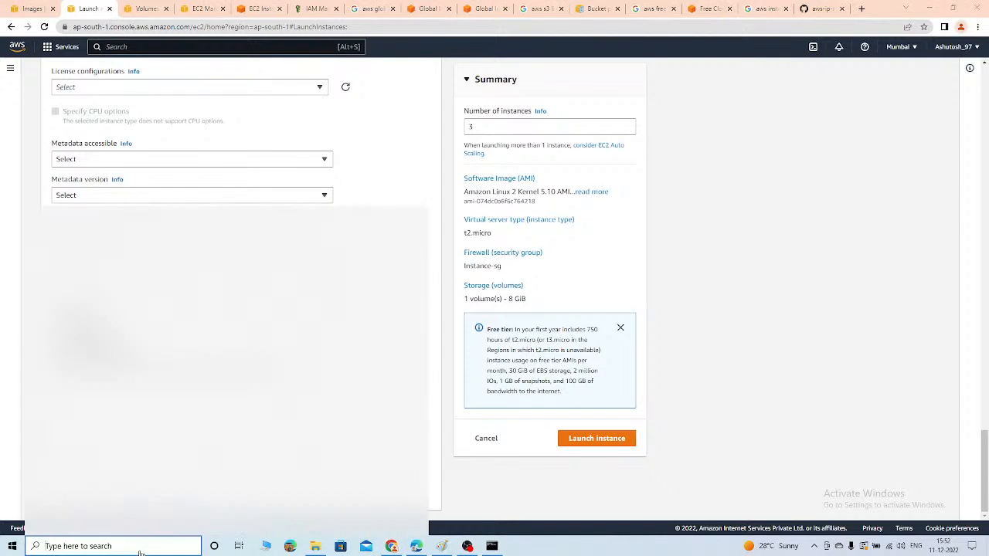
type("notes")
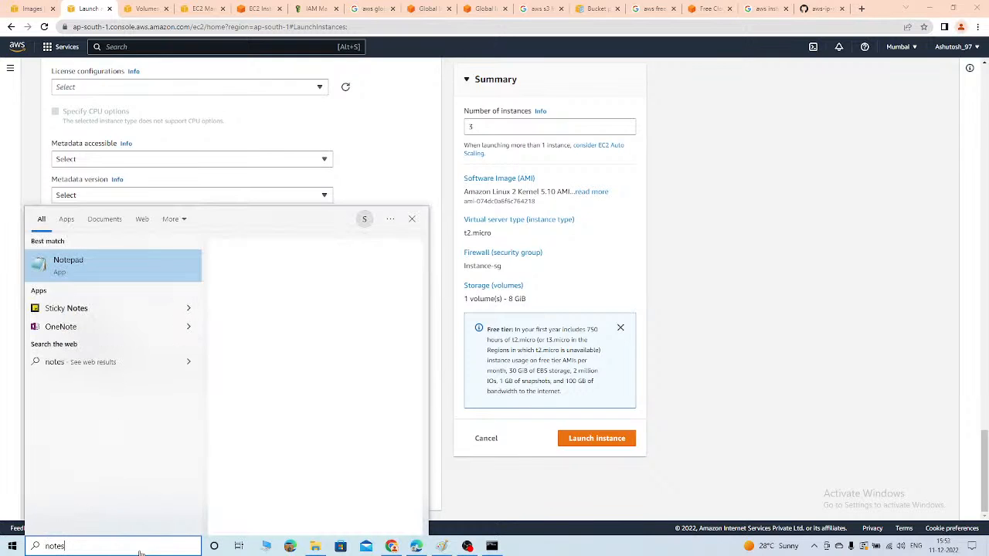
key("Return")
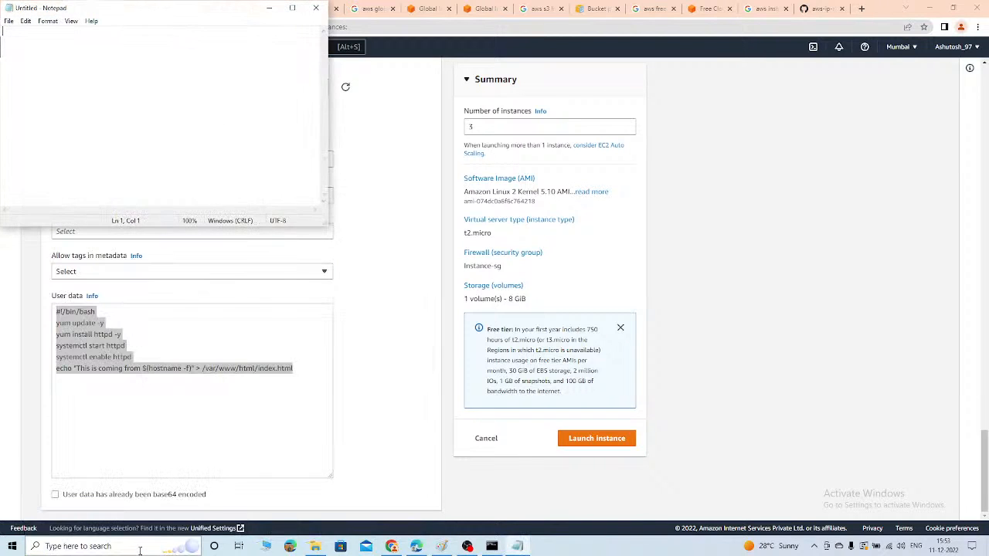
key("ctrl+v")
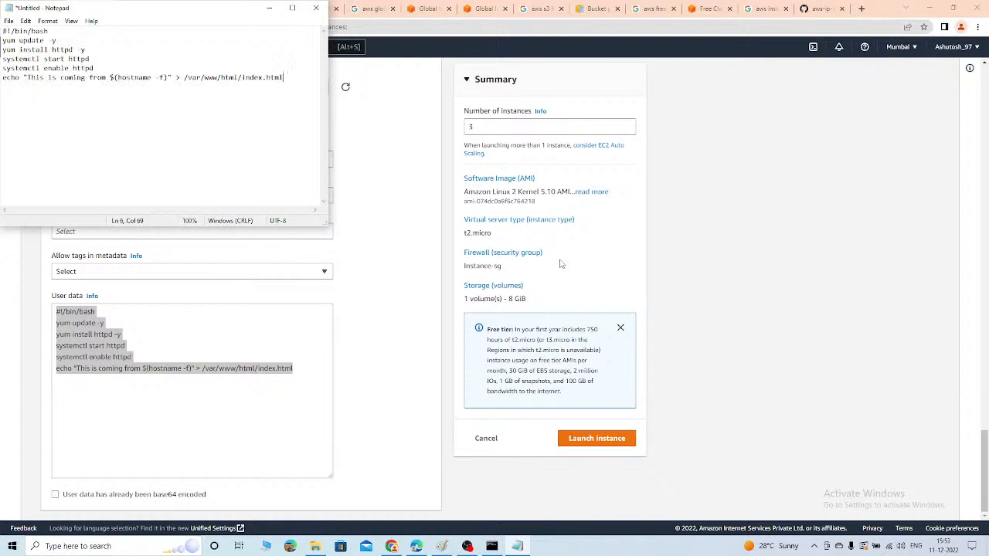
Return to the launch page in Chrome and launch the three configured instances
left_click(419, 222)
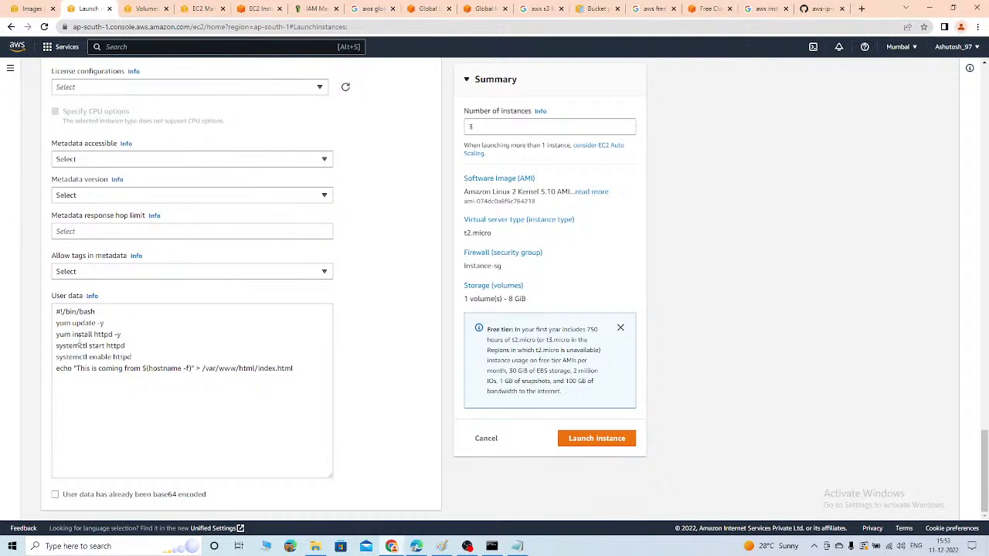
left_click_drag(80, 346, 113, 368)
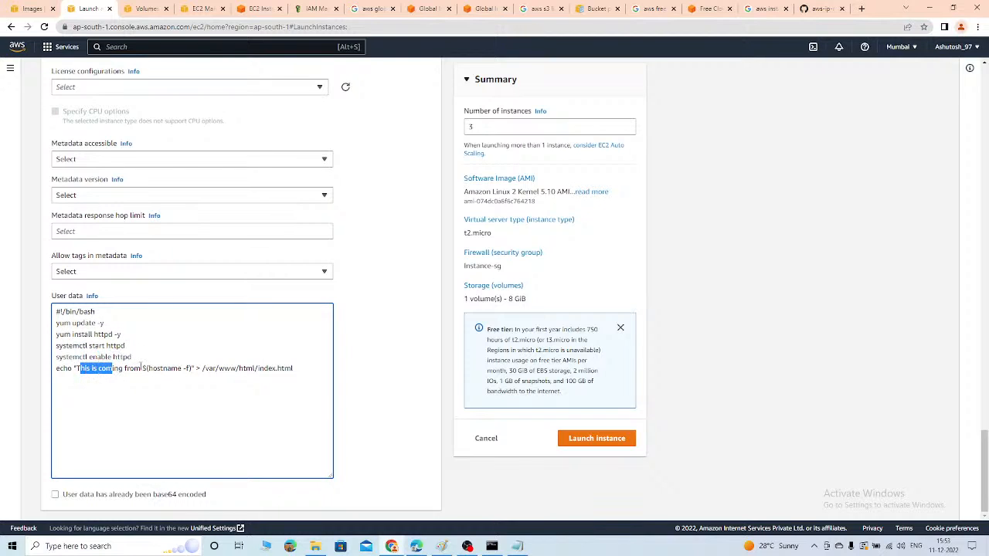
left_click(618, 438)
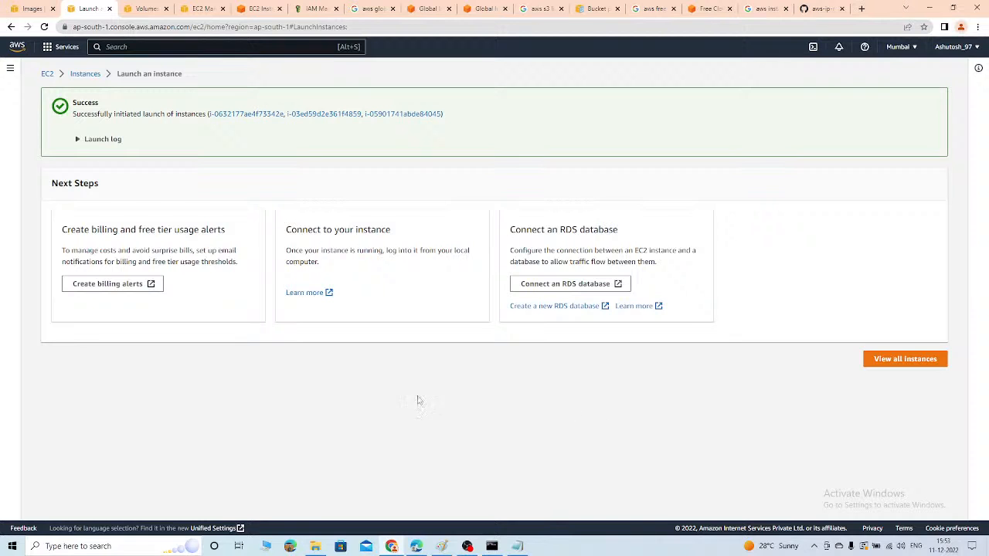
Open the Instances list, filter it to Instance state = running, and refresh it
left_click(80, 74)
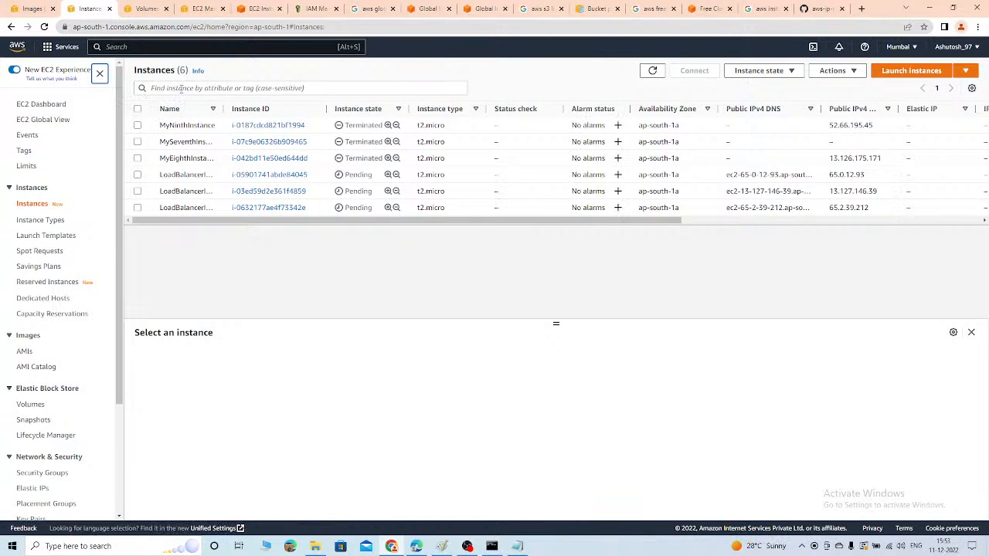
left_click(183, 88)
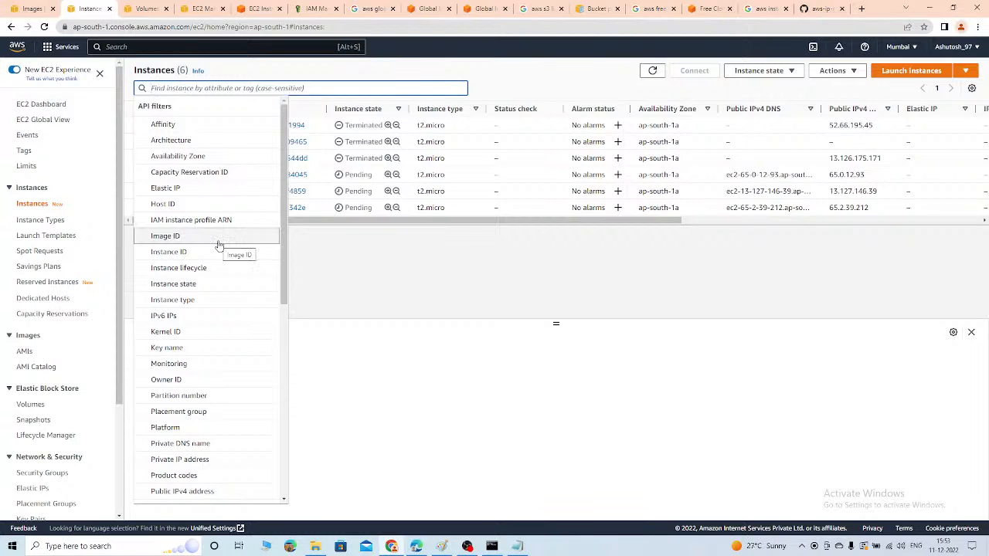
left_click(210, 284)
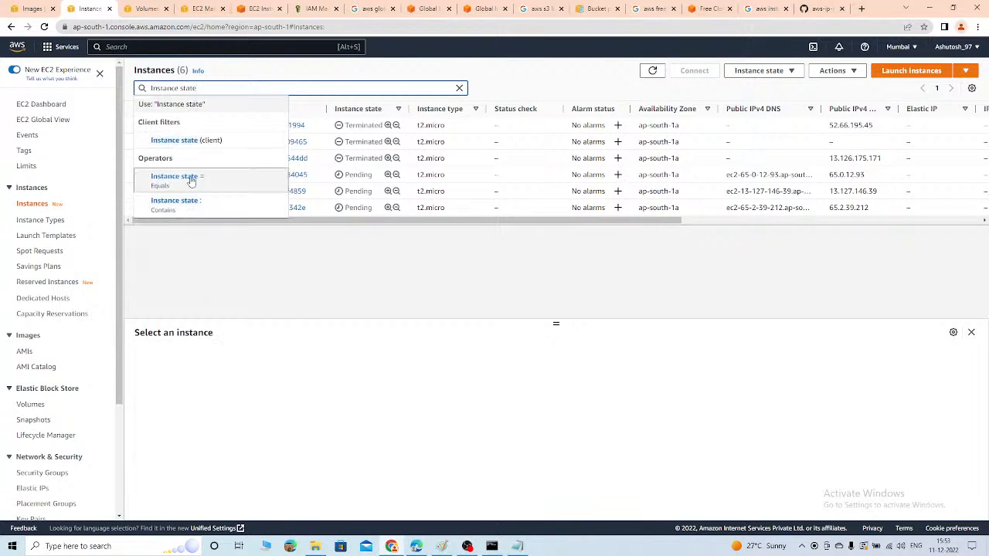
left_click(220, 140)
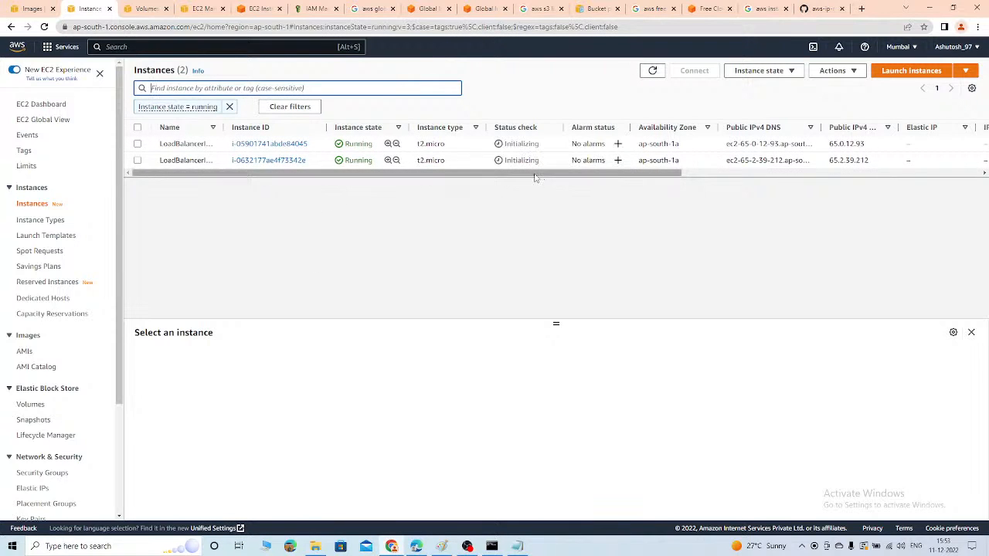
left_click(534, 177)
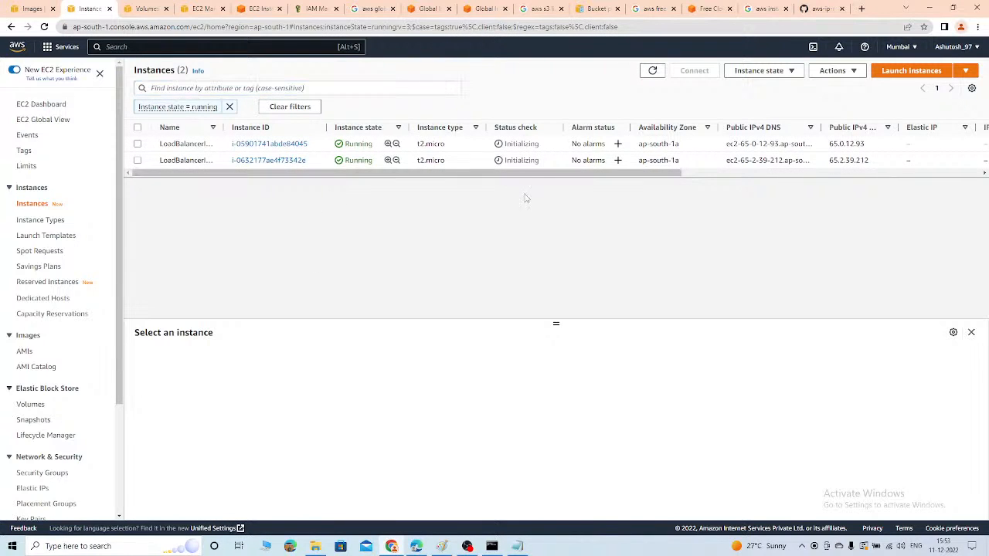
left_click(653, 72)
left_click(653, 73)
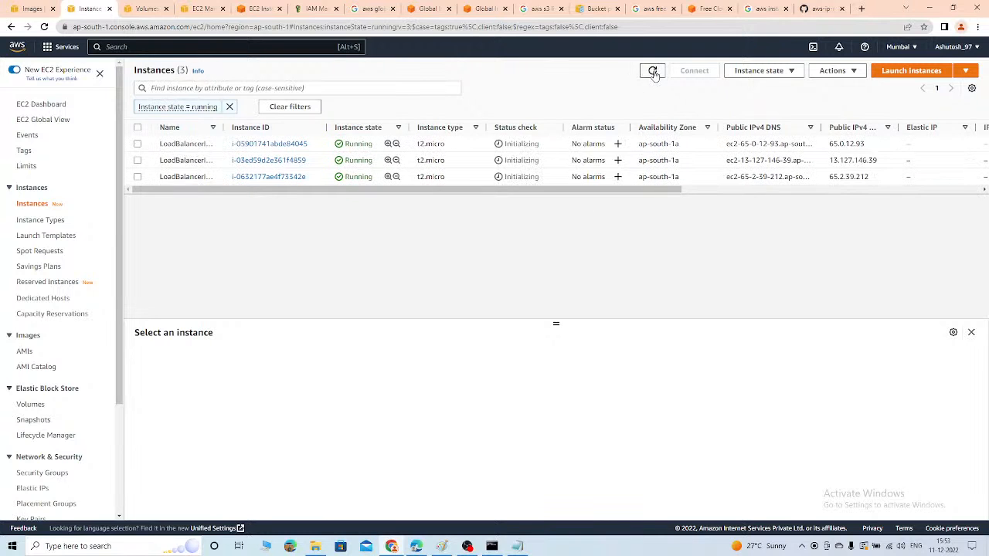
Refresh the running instances list and copy the public IPv4 address of the first load balancer instance
left_click(653, 72)
left_click(653, 72)
left_click(653, 72)
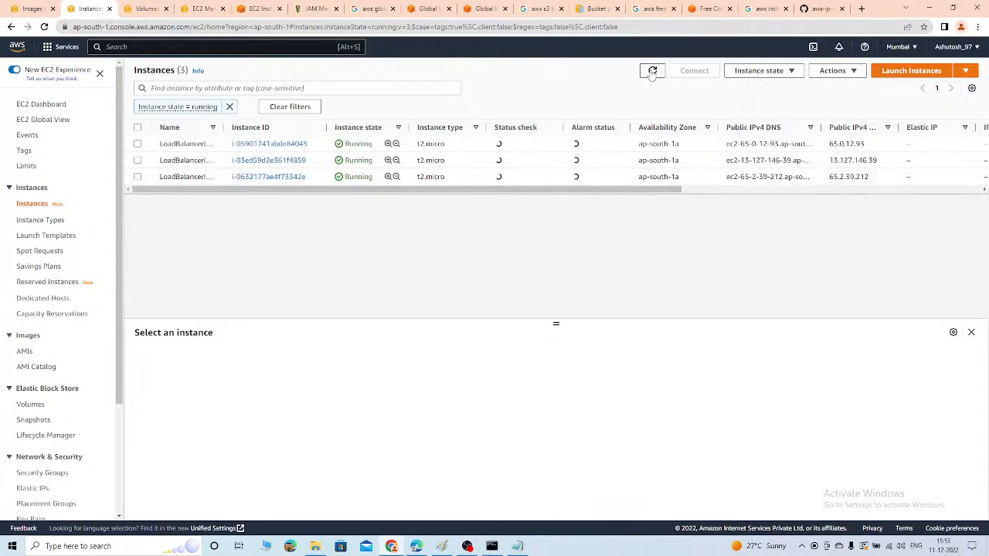
left_click(138, 143)
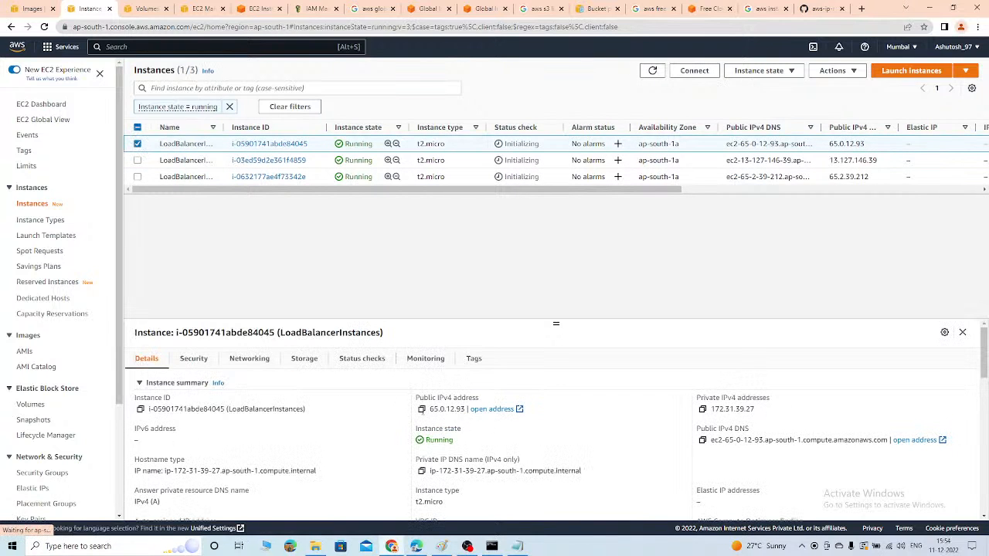
left_click(421, 409)
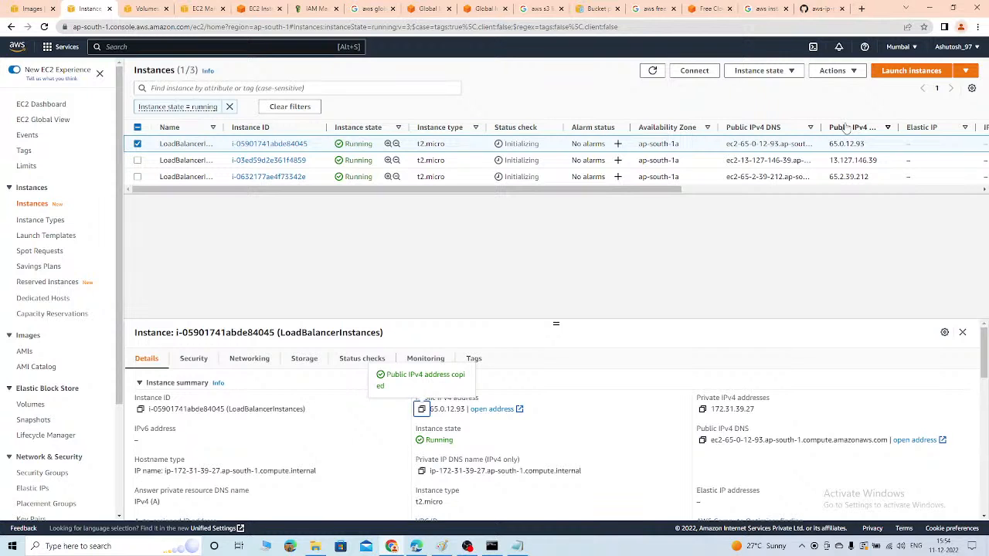
Test the copied address in a new incognito window, reload the page, and close the window
key("ctrl+shift+m")
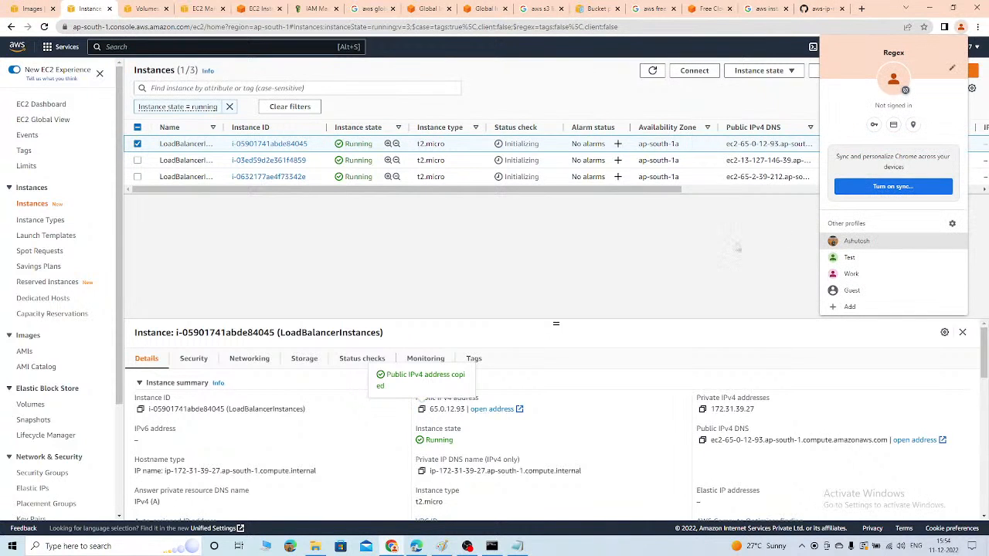
left_click(738, 241)
key("ctrl+shift+n")
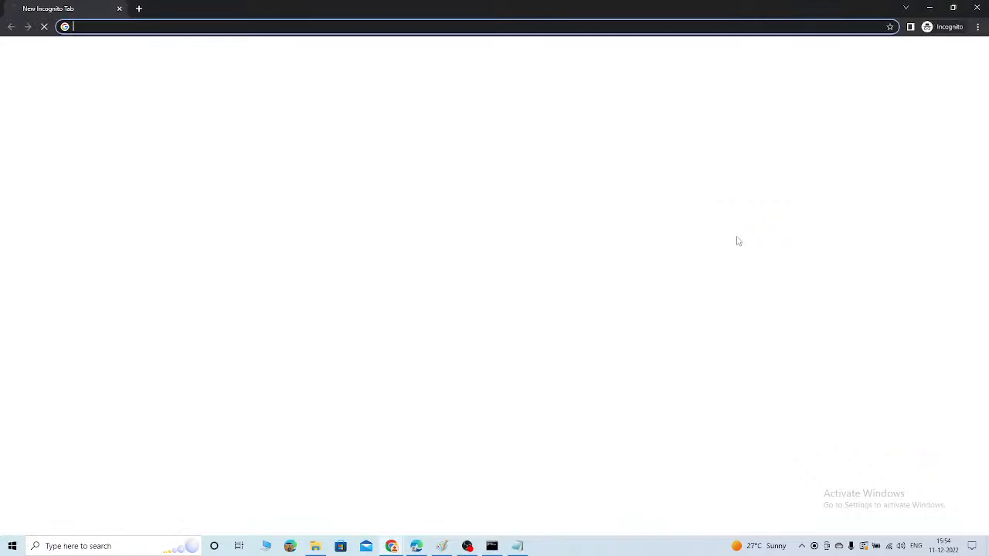
key("ctrl+v")
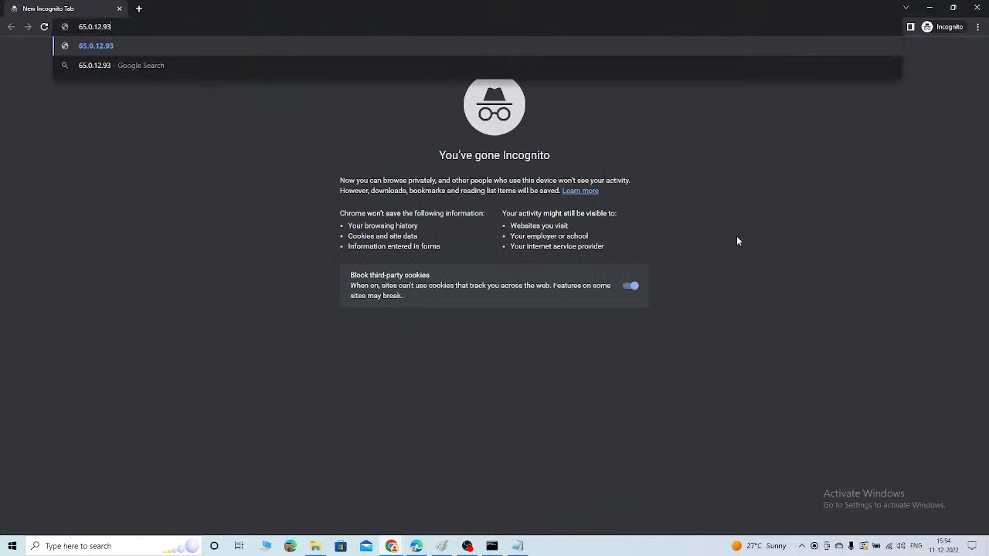
key("Return")
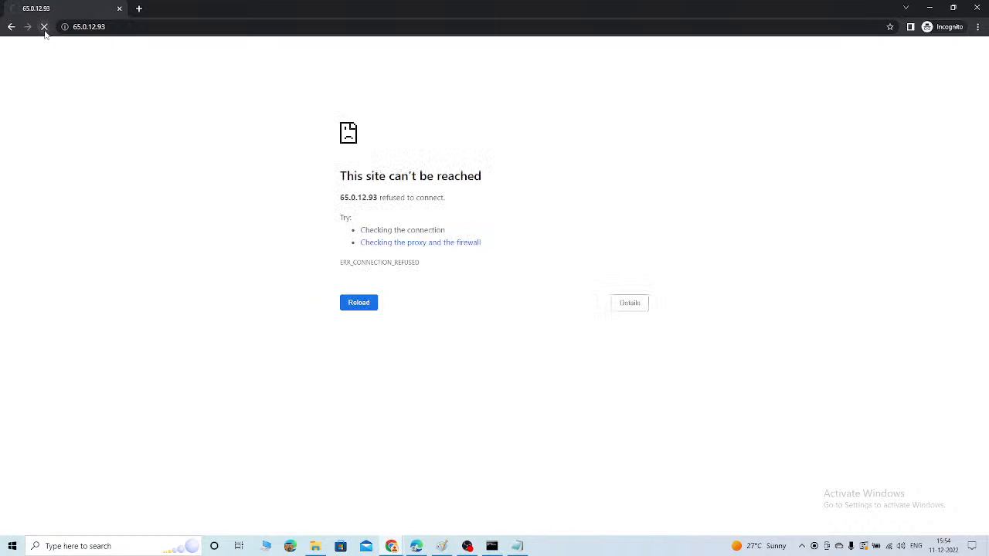
left_click(44, 27)
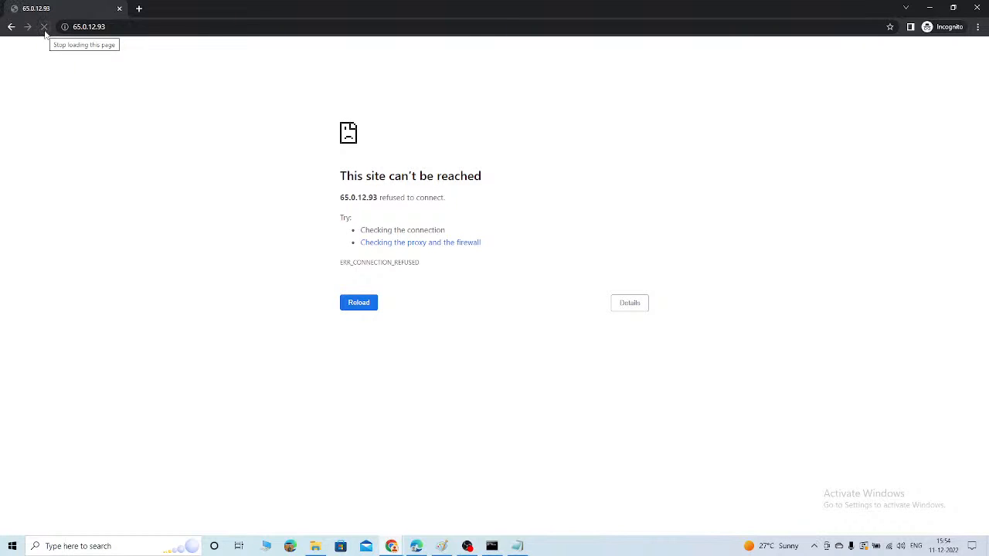
left_click(45, 32)
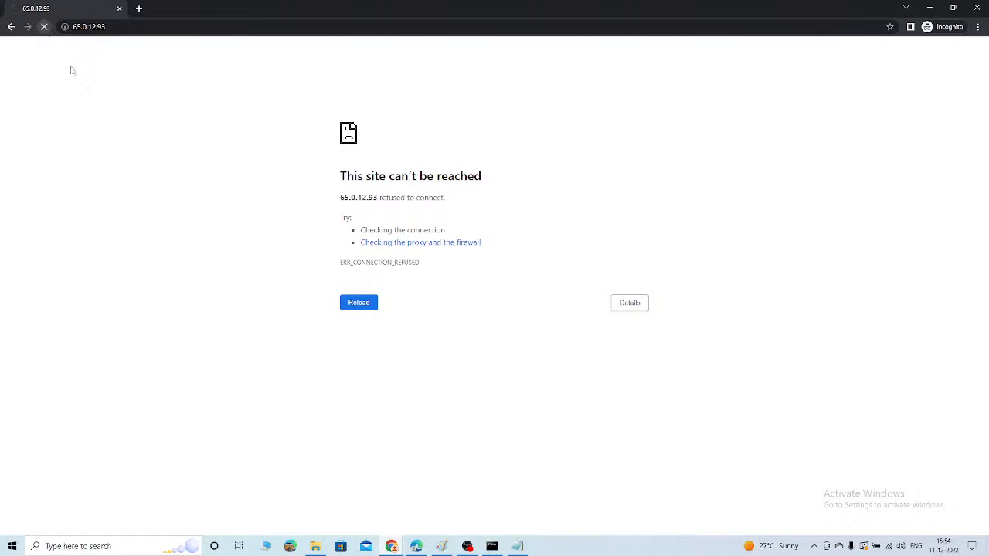
left_click(977, 7)
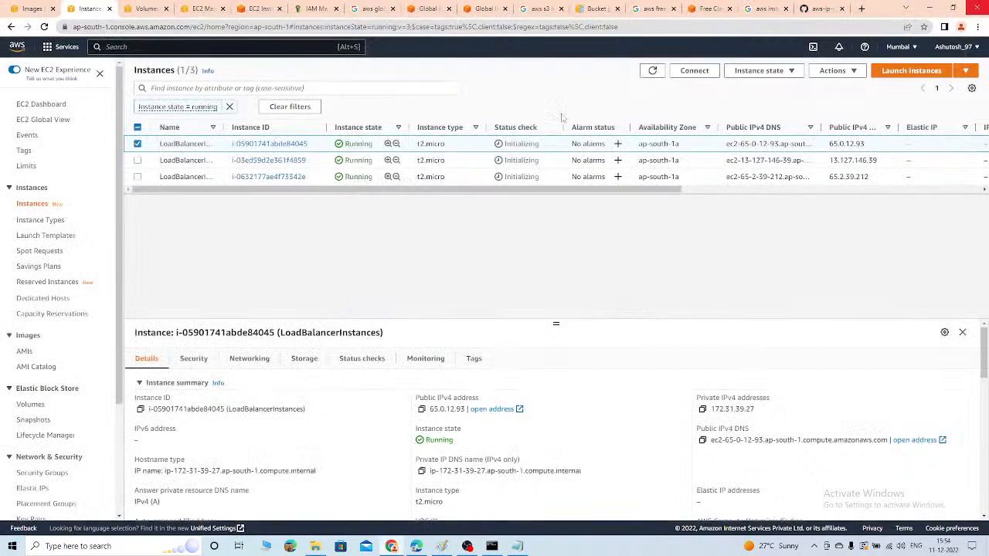
Open the first instance's security group, Instance-sg, and check its inbound rules
left_click(193, 362)
left_click(215, 440)
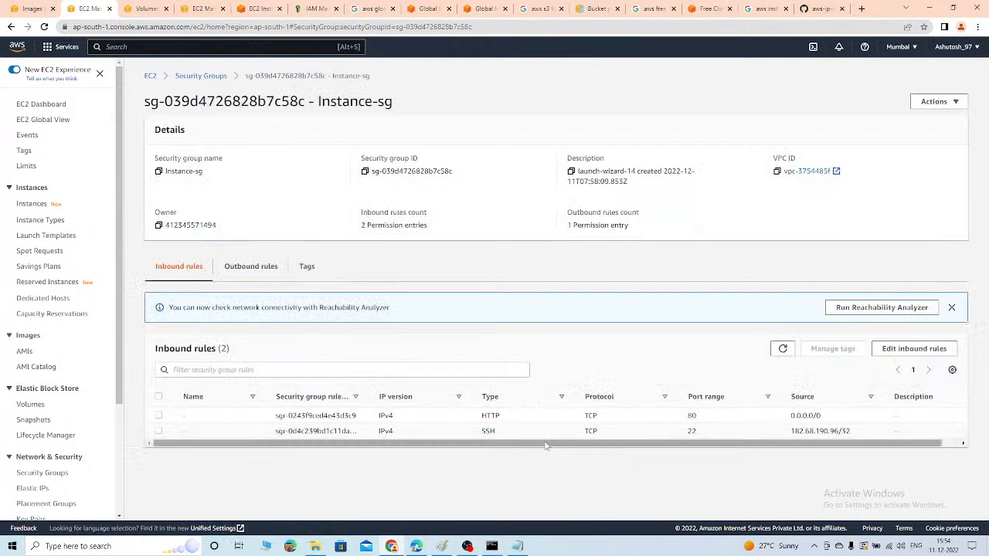
mouse_move(546, 446)
left_mouse_down()
mouse_move(696, 450)
mouse_move(535, 451)
left_mouse_up()
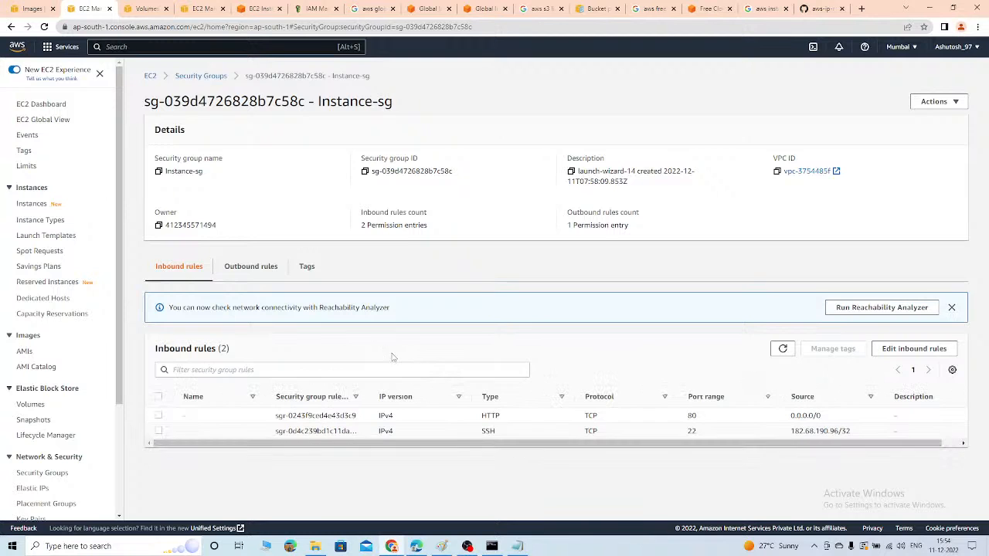
Return to the Instances list and test the second load balancer instance's public IPv4 address in an incognito window
left_click(32, 204)
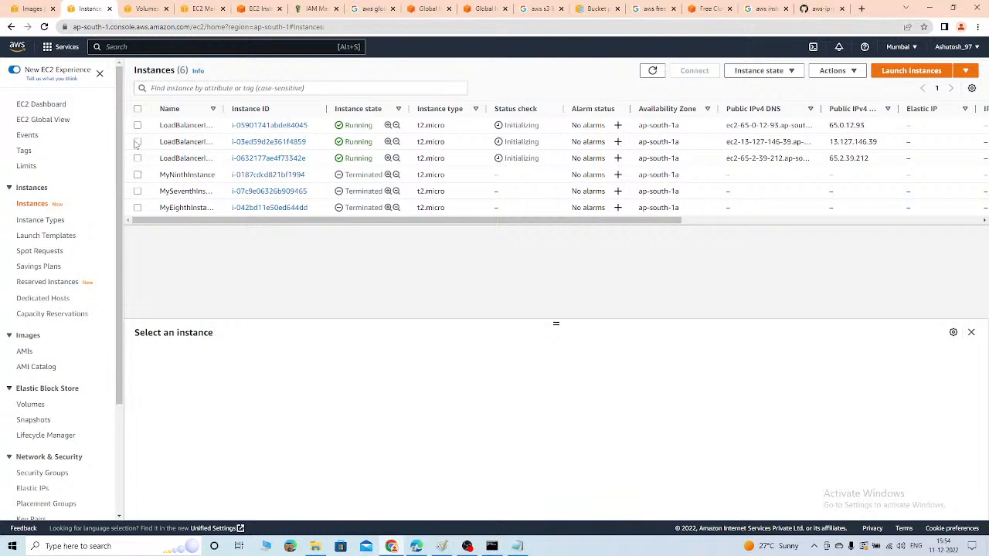
left_click(138, 143)
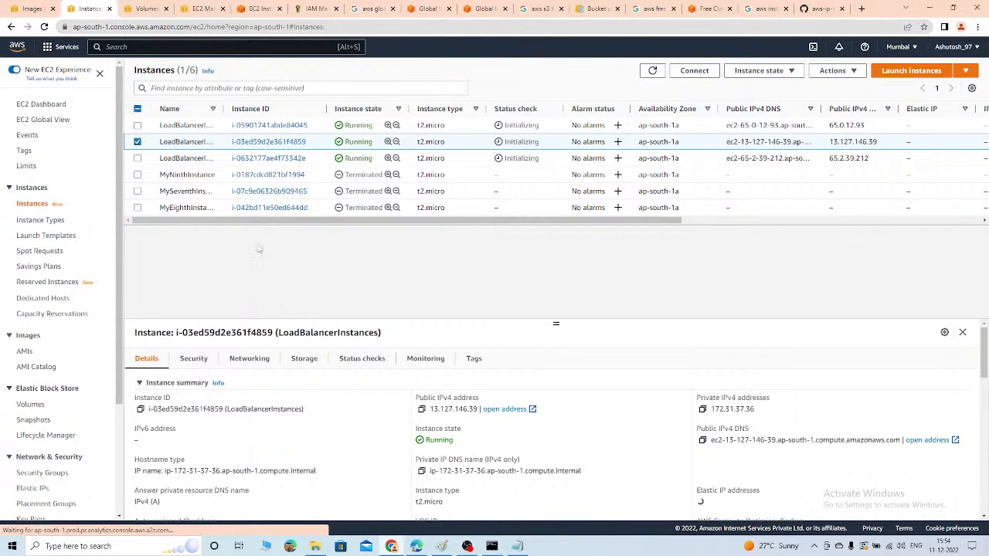
left_click(420, 409)
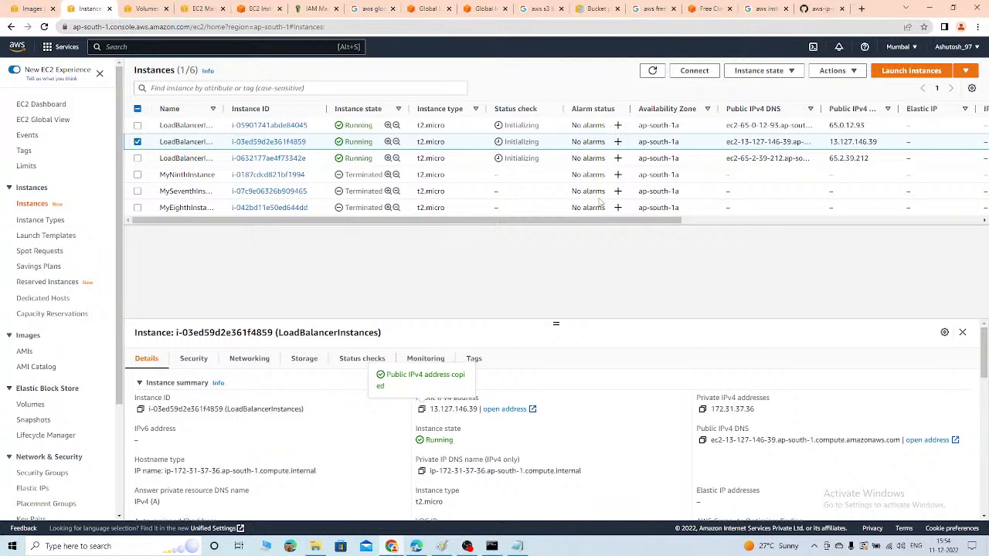
key("ctrl+shift+n")
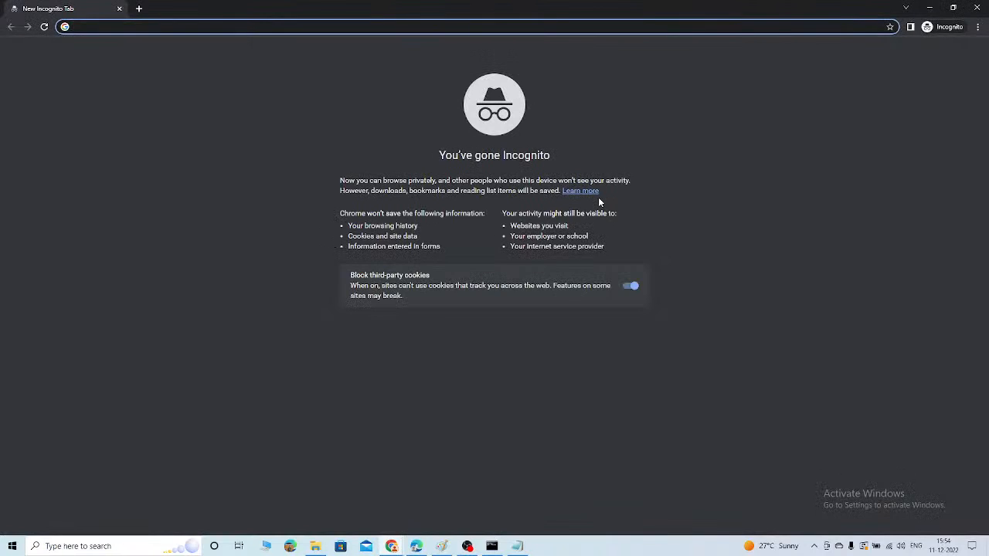
key("ctrl+v")
key("Return")
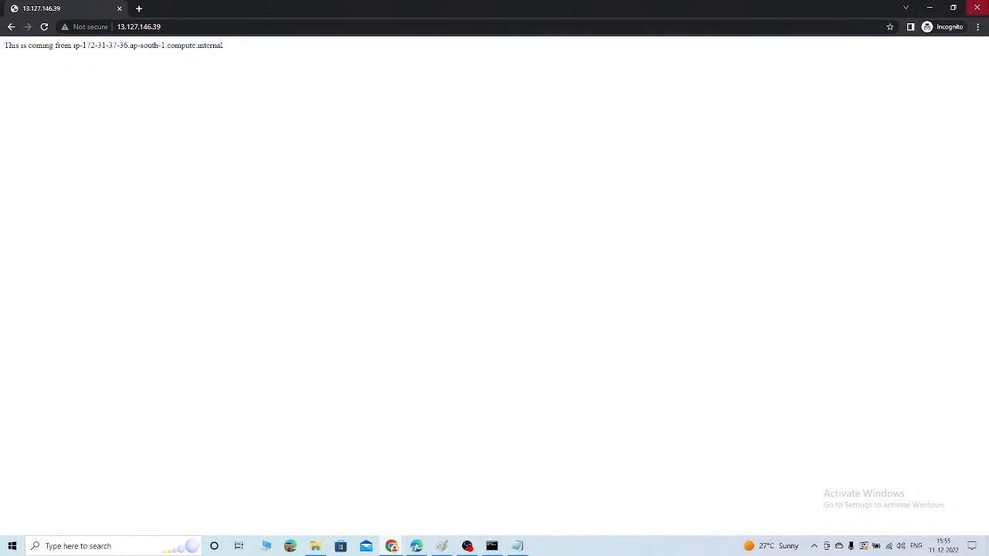
left_click(976, 7)
left_click(138, 142)
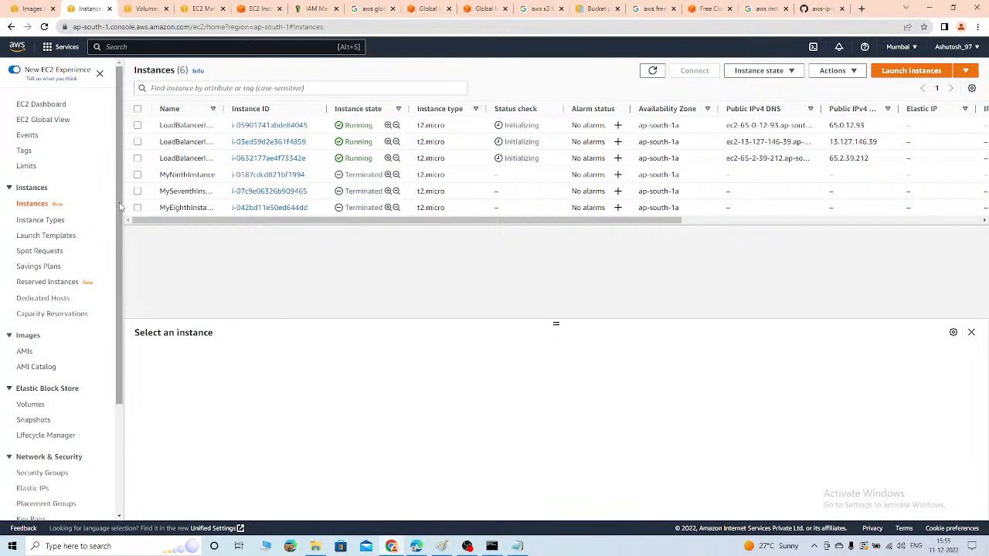
Open the Load Balancers page and start creating a new load balancer
left_click_drag(120, 206, 114, 357)
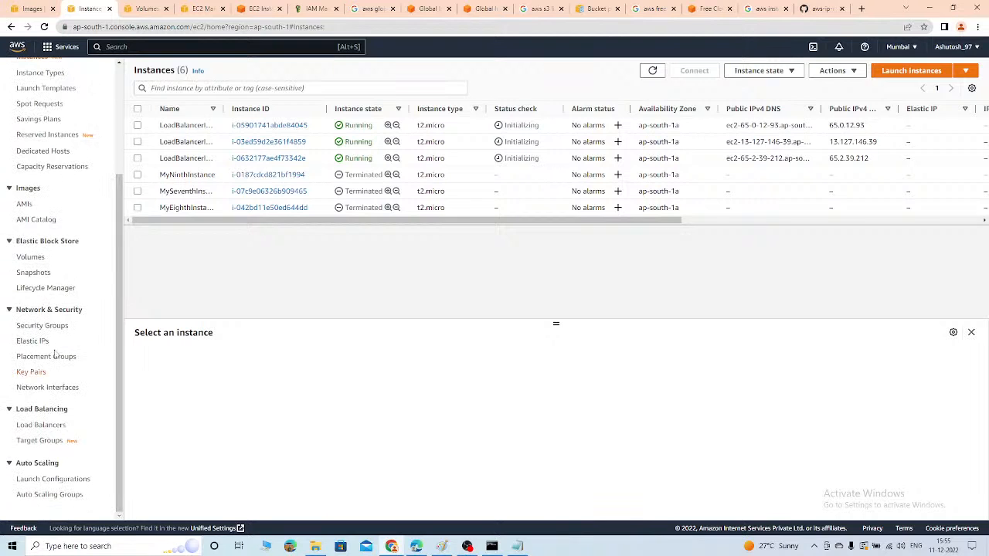
left_click(42, 426)
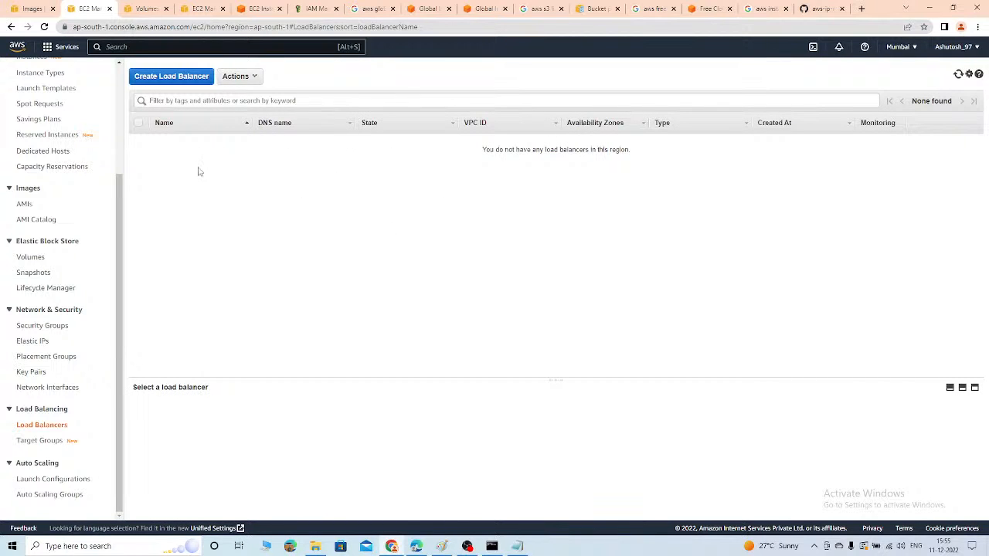
left_click(185, 84)
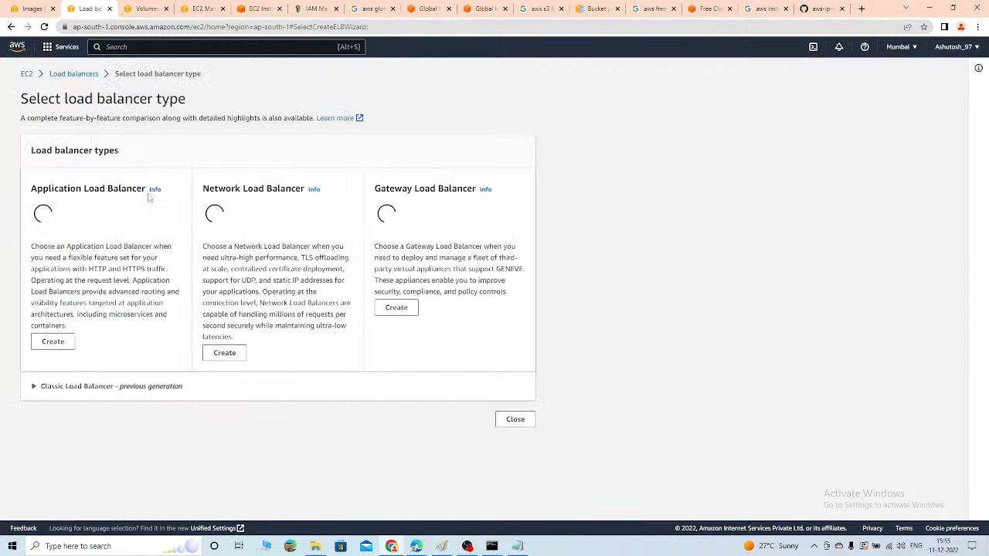
Look over the load balancer types, expand the previous-generation section, and choose to create a Classic Load Balancer
left_click_drag(37, 188, 100, 189)
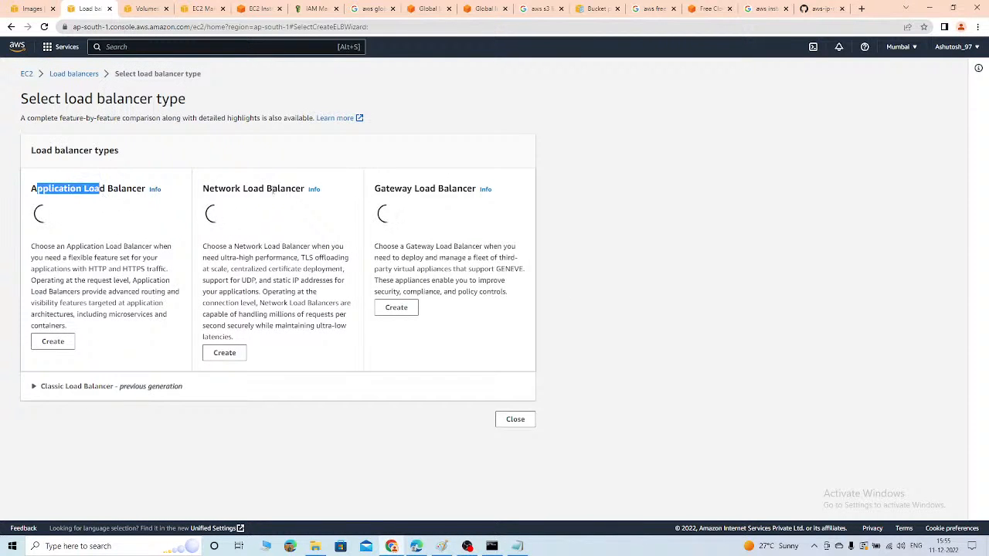
left_click_drag(226, 188, 281, 188)
left_click_drag(414, 189, 444, 188)
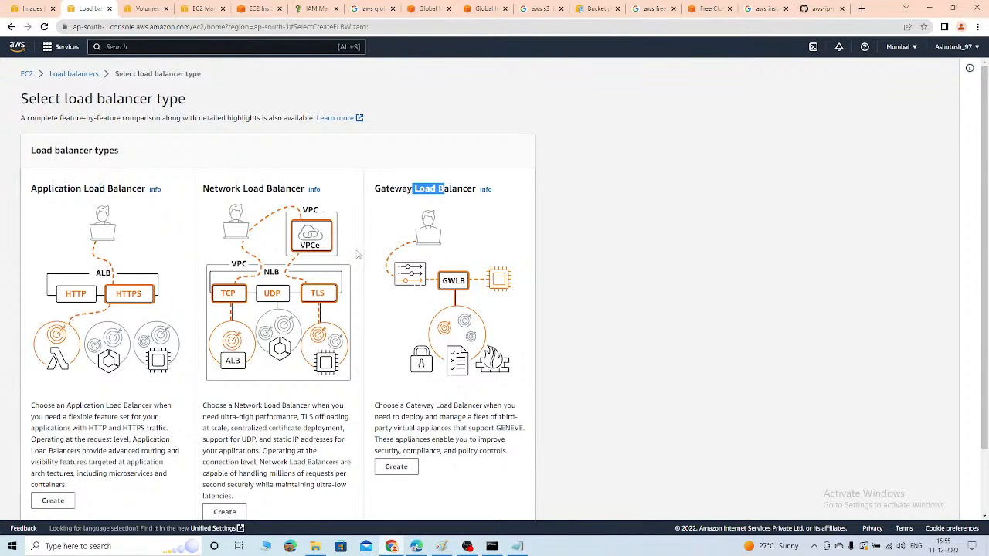
scroll(357, 254, "down", 1)
left_click(60, 469)
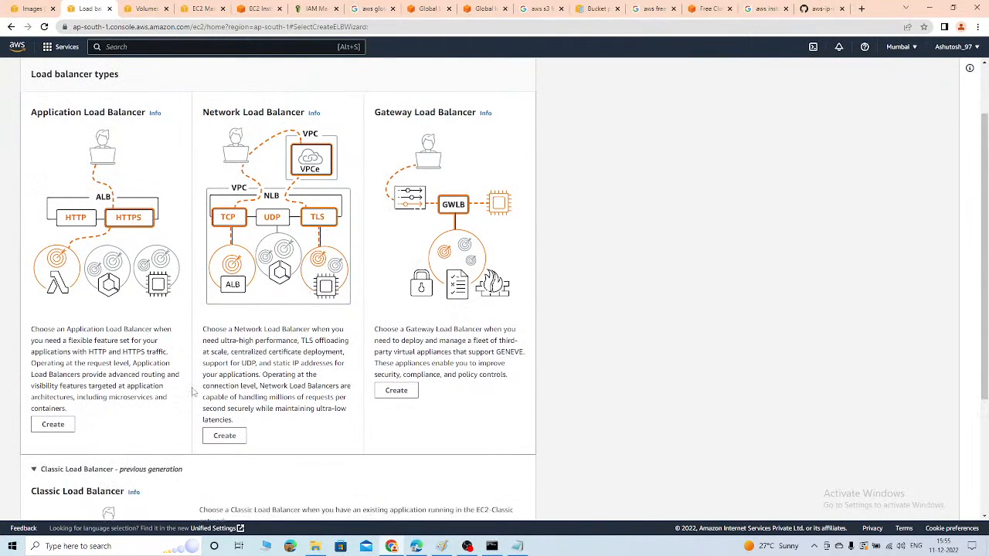
scroll(193, 392, "down", 3)
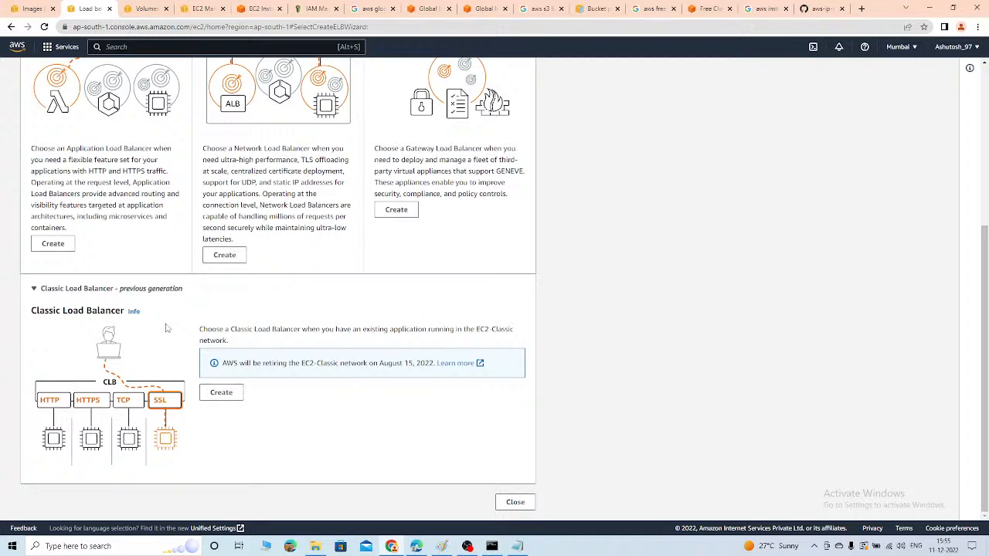
left_click_drag(45, 312, 93, 313)
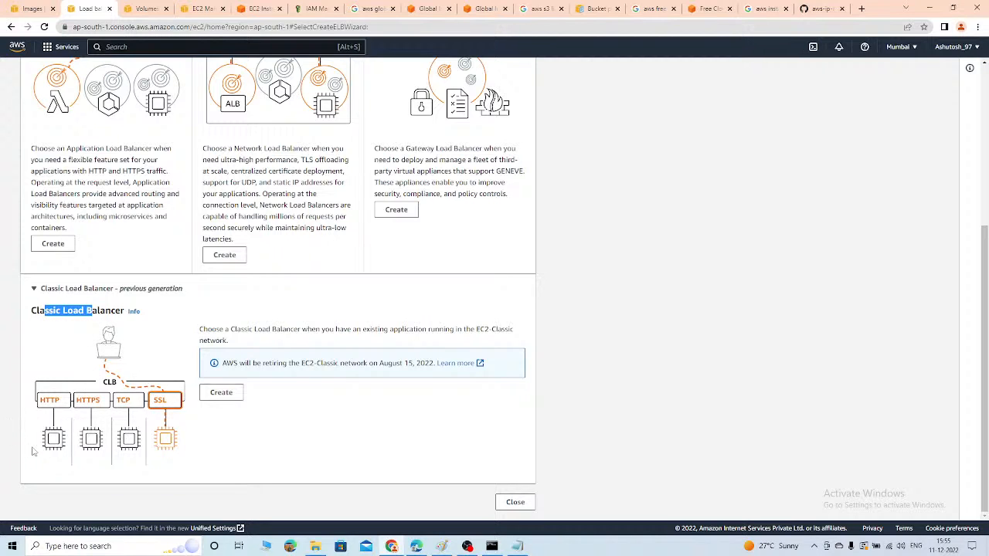
left_click(223, 395)
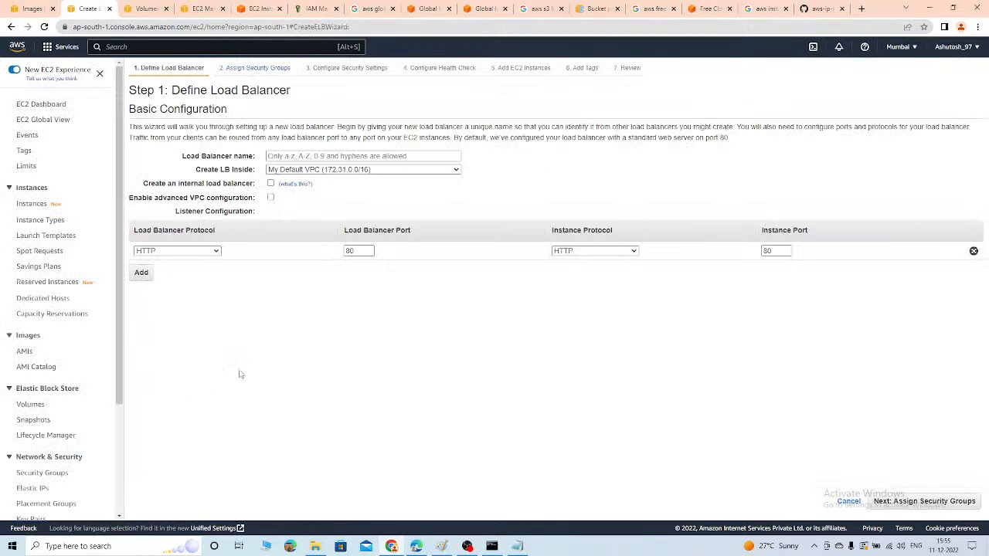
Name the load balancer classic-load-balancer and continue to the Assign Security Groups step
left_click(310, 155)
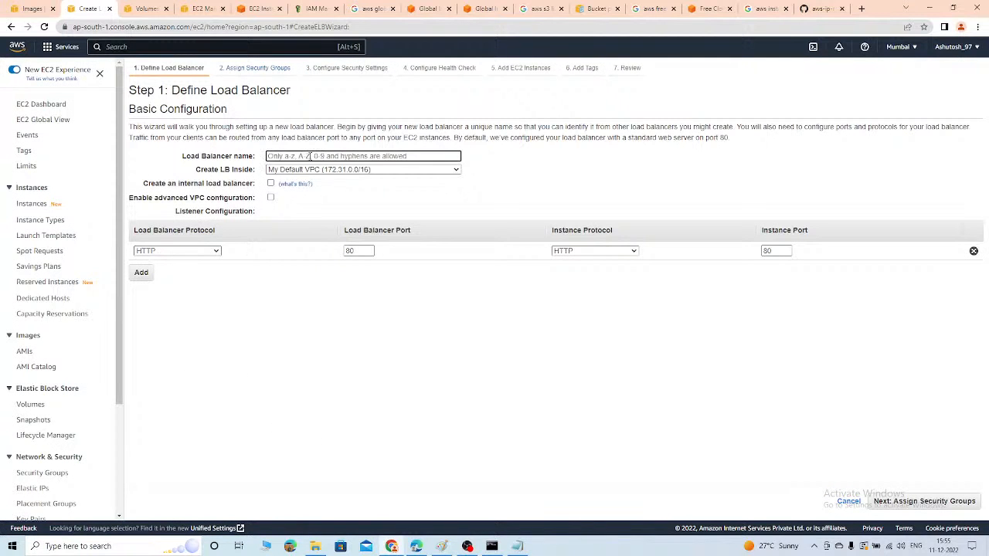
type("classic-load-balancer")
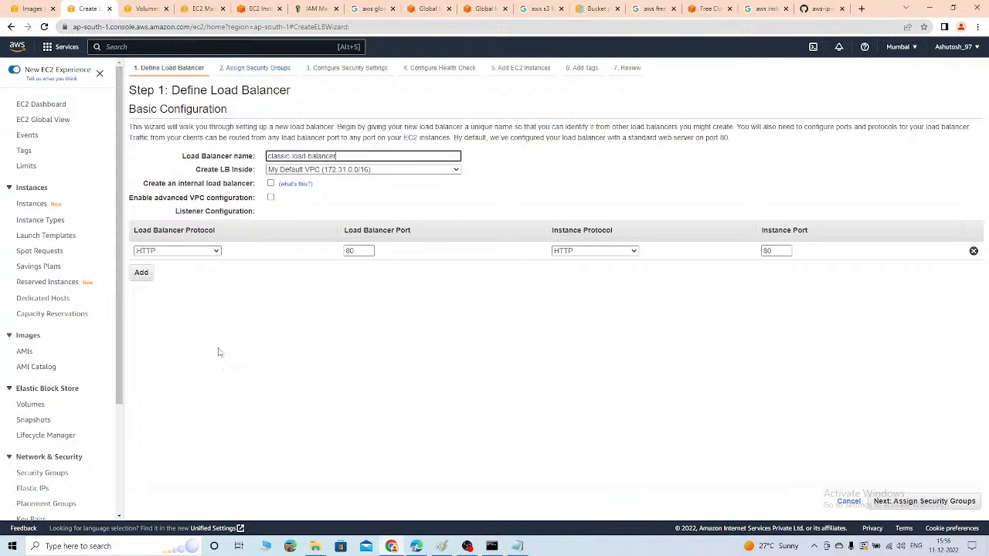
left_click(927, 501)
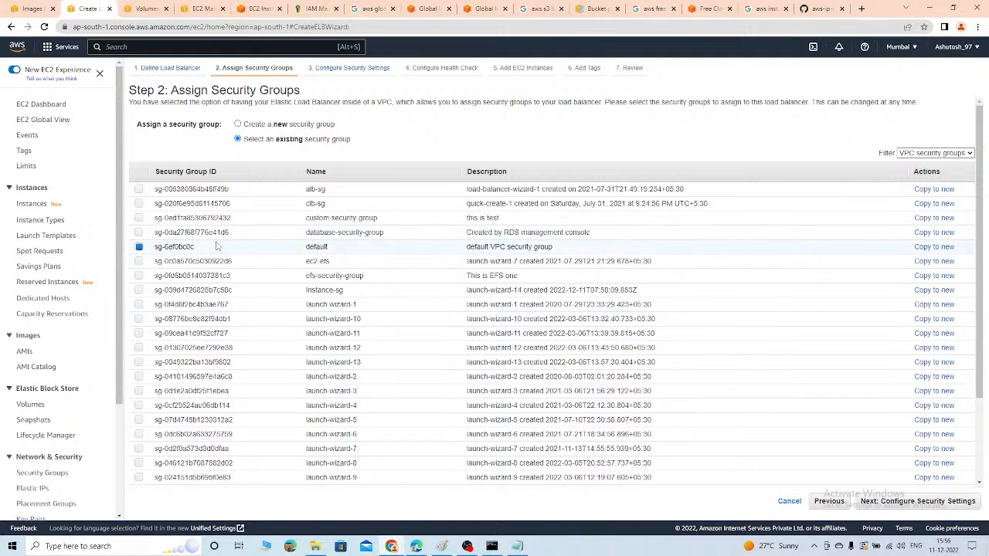
Choose to create a new security group and name it classic-load-balancer-sg
left_click(265, 125)
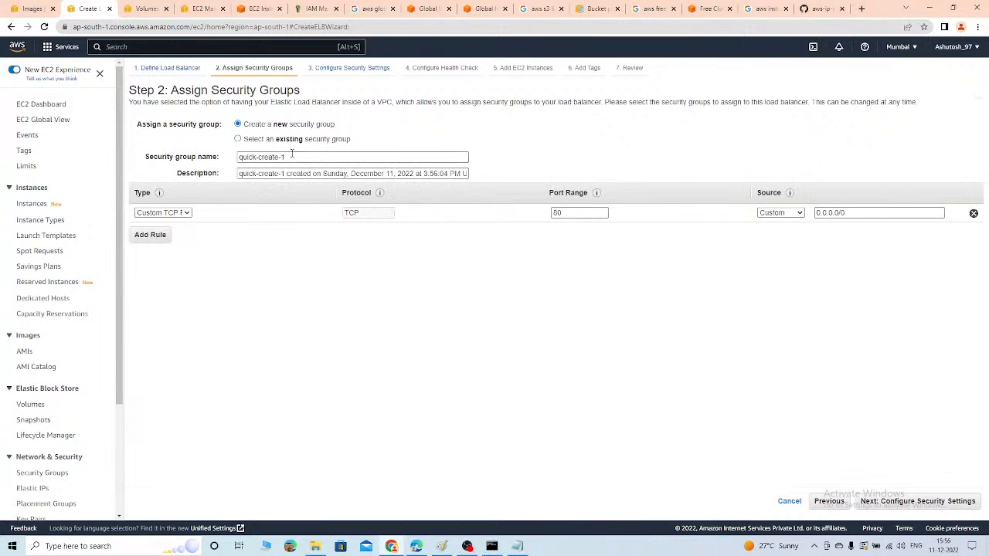
triple_click(292, 156)
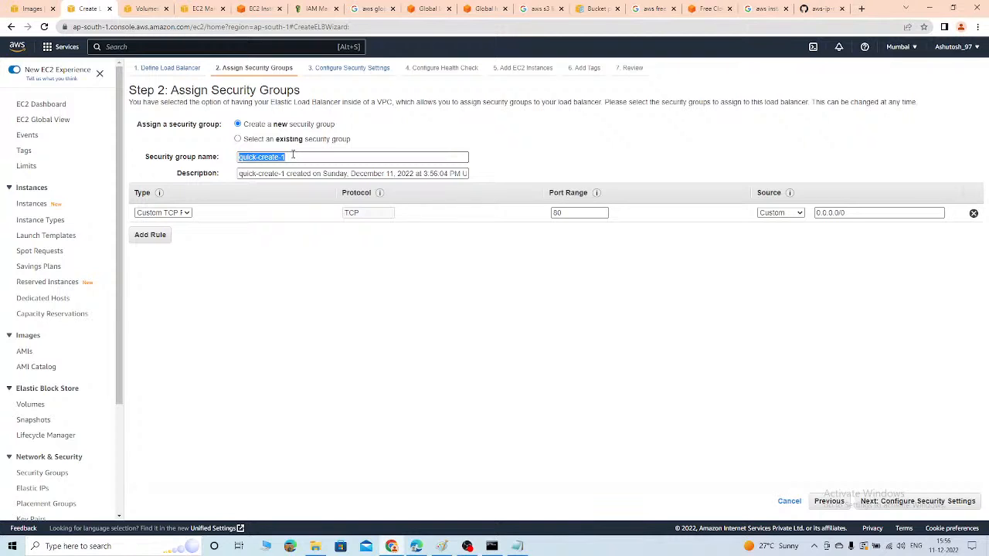
double_click(294, 156)
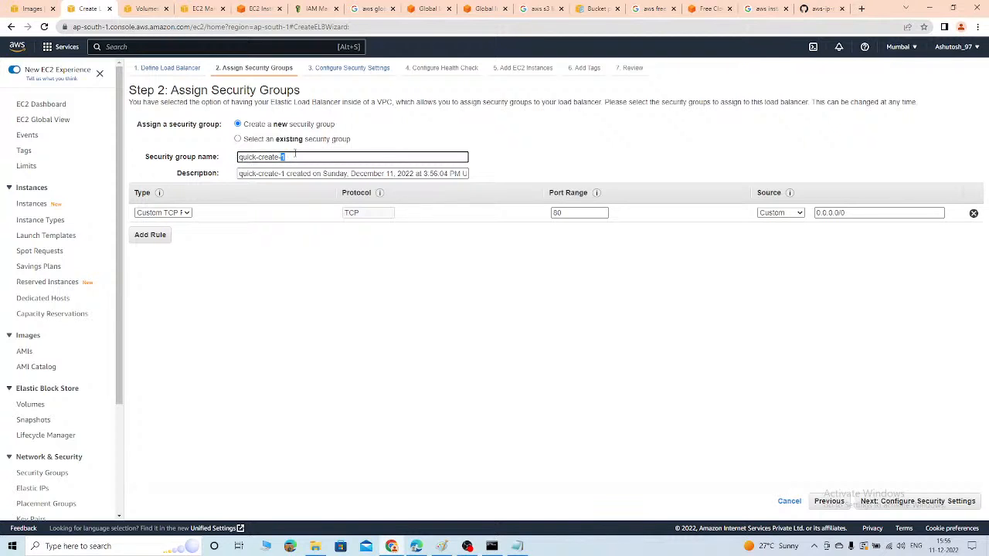
key("BackSpace")
key("BackSpace")
key("BackSpace")
key("BackSpace")
key("BackSpace")
key("BackSpace")
key("BackSpace")
key("BackSpace")
key("BackSpace")
key("BackSpace")
type("classic-load")
Keep the TCP port 80 rule with source 0.0.0.0/0 and continue to the Configure Security Settings step
left_click(572, 214)
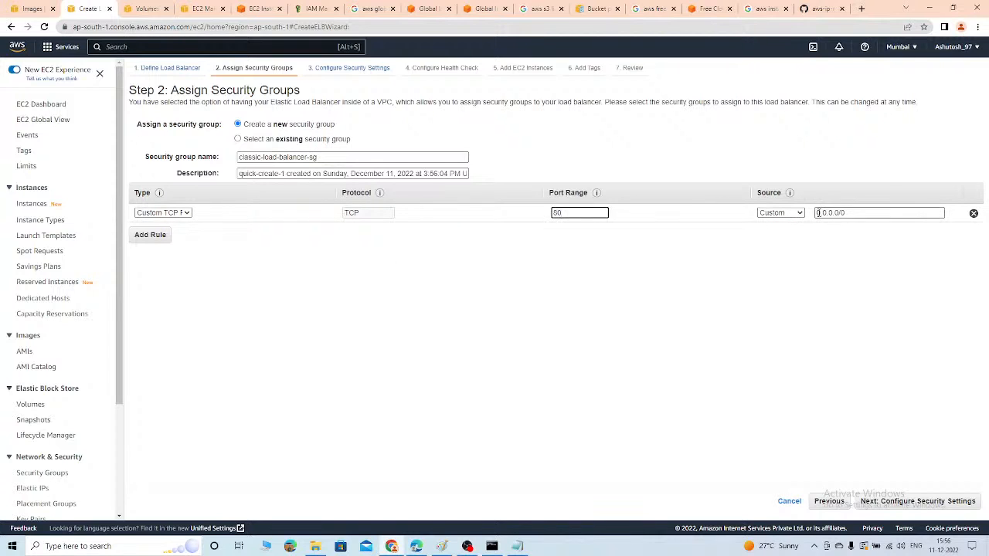
left_click_drag(818, 213, 834, 260)
left_click(915, 500)
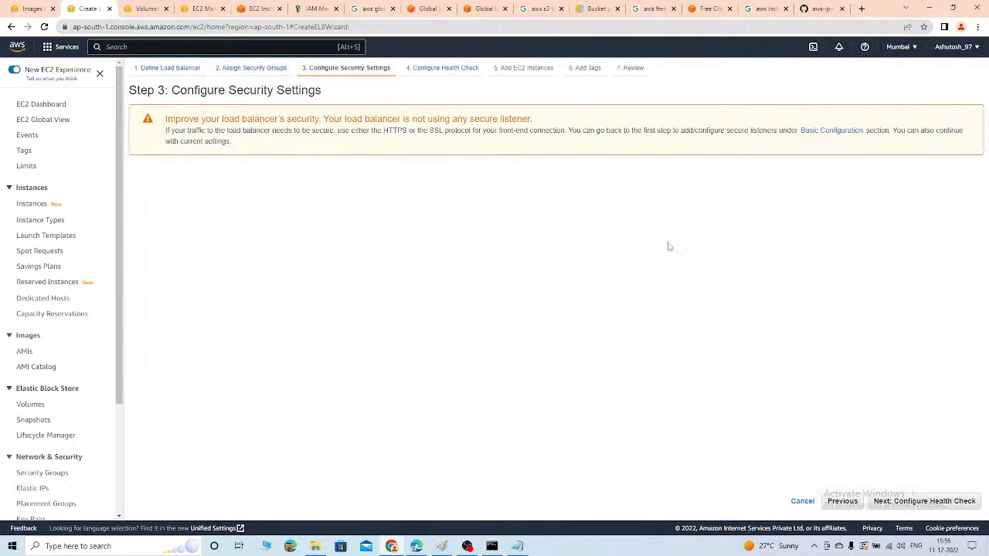
Continue past the security settings without a secure listener, keep the default HTTP port 80 /index.html health check, and proceed to adding EC2 instances
left_click_drag(324, 121, 532, 120)
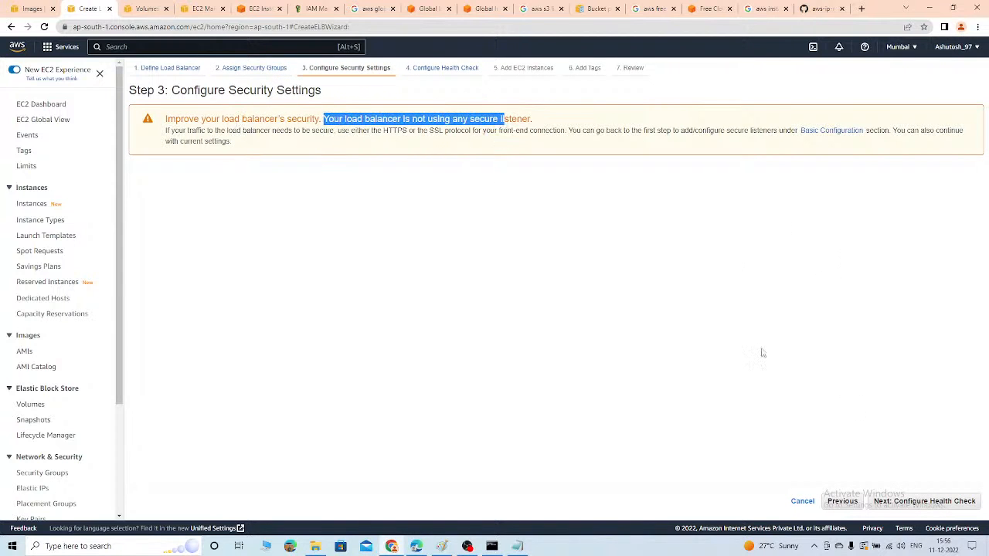
left_click(959, 502)
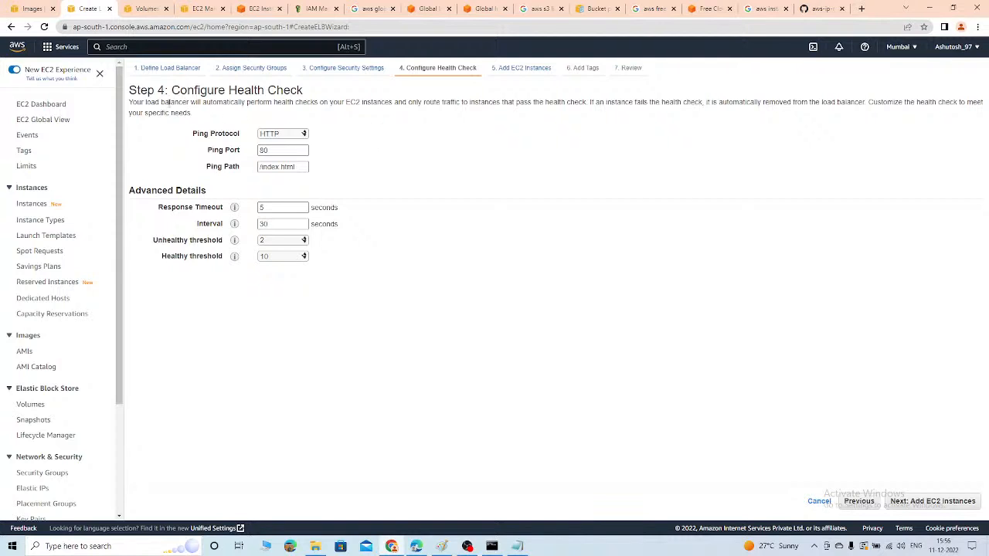
left_click_drag(155, 101, 566, 105)
left_click_drag(417, 103, 498, 104)
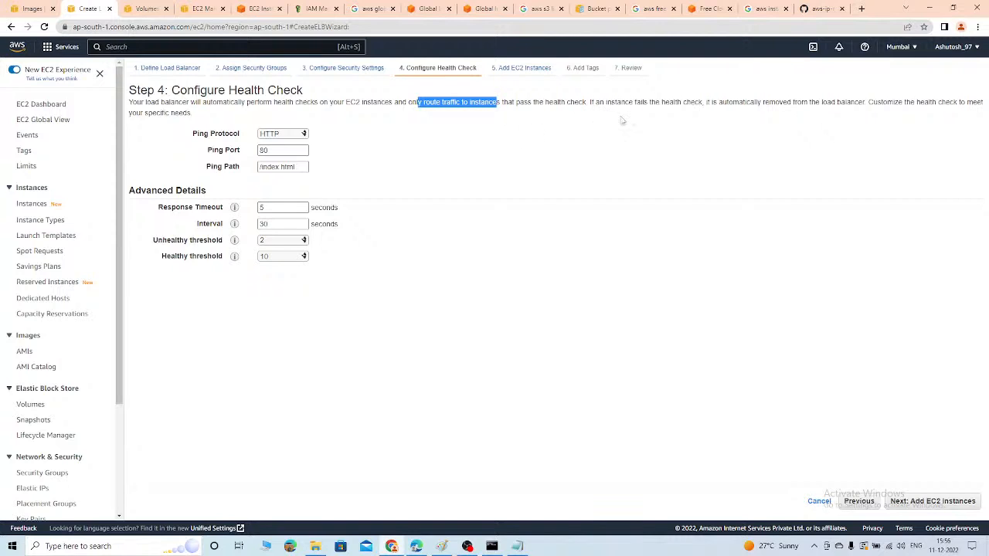
mouse_move(606, 102)
left_mouse_down()
mouse_move(785, 110)
mouse_move(879, 103)
left_mouse_up()
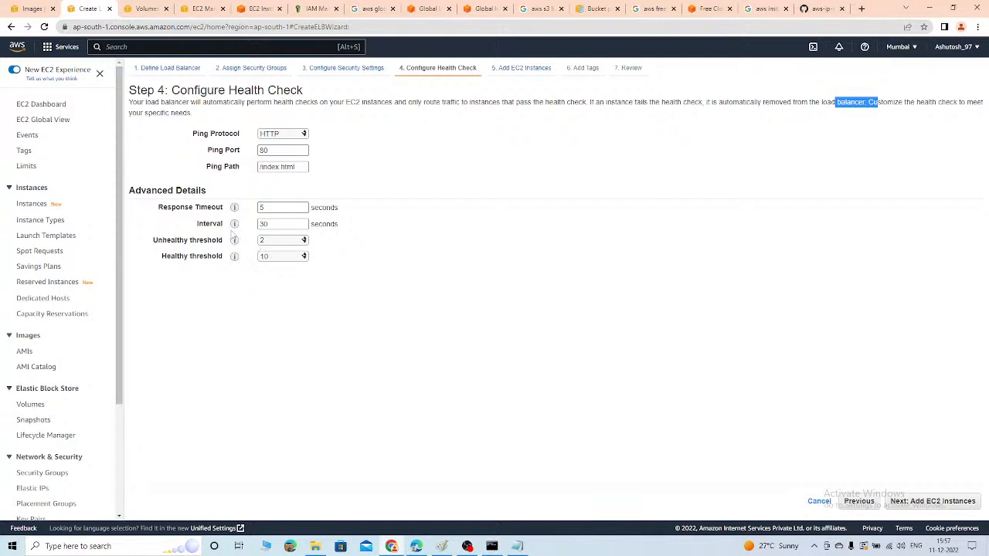
mouse_move(234, 226)
mouse_move(235, 258)
left_click(937, 502)
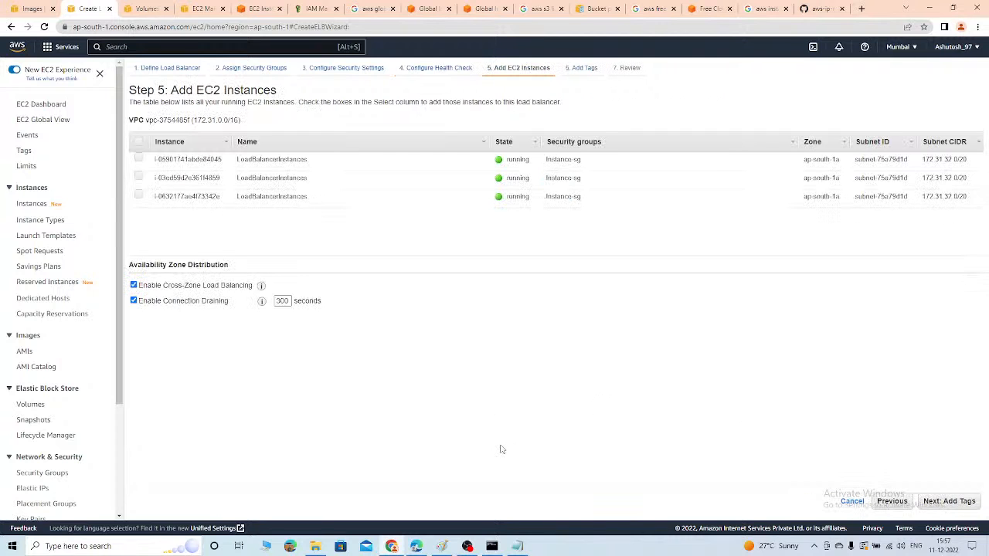
Add all three running LoadBalancerInstances to the load balancer and continue to the Add Tags step
left_click(139, 159)
left_click(139, 178)
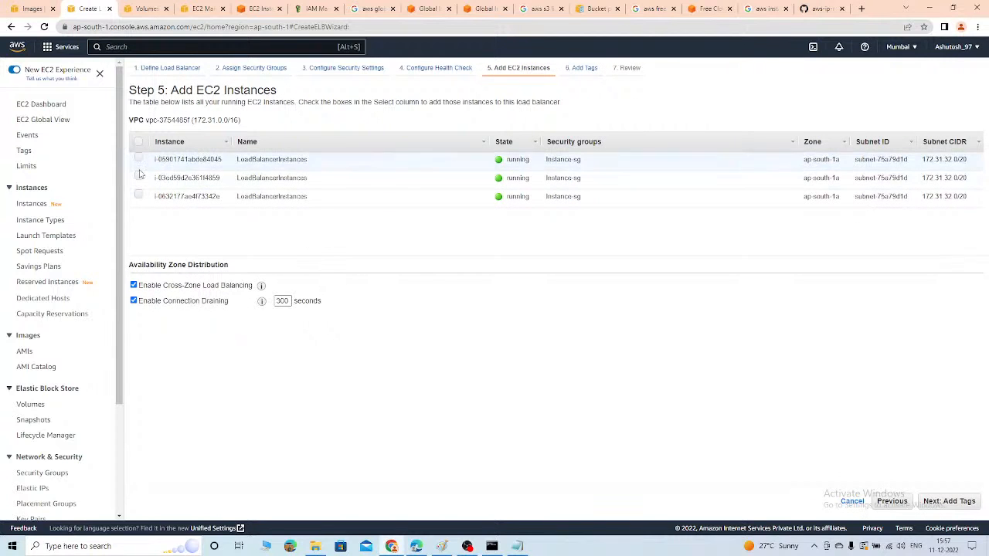
left_click(139, 196)
left_click(139, 159)
left_click(139, 159)
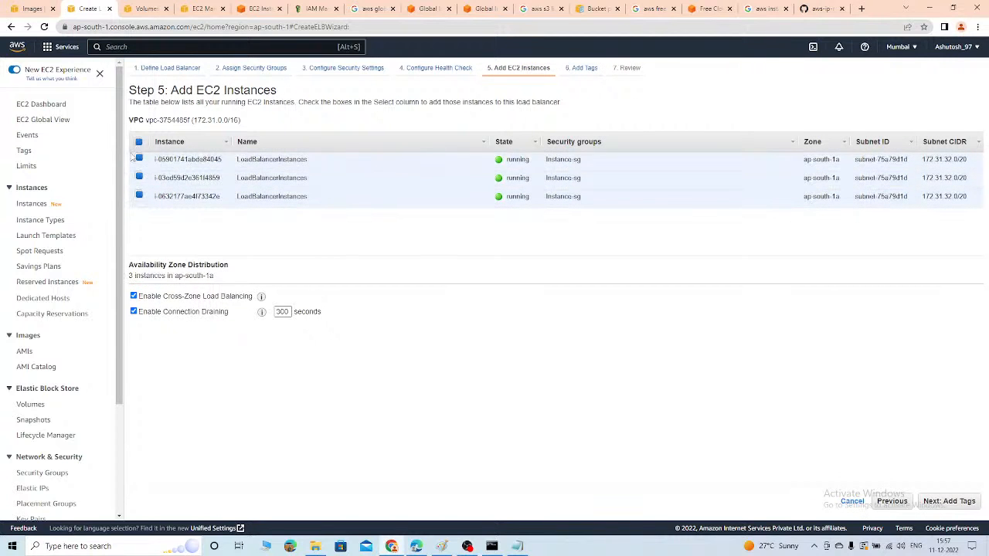
left_click(958, 502)
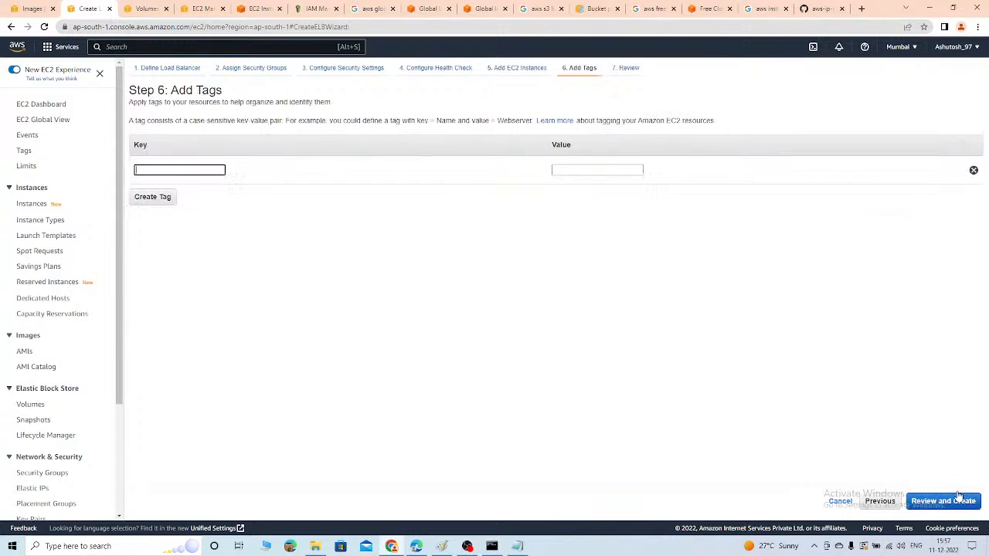
Leave the tags empty, create the load balancer from the review page, and close the creation status
left_click(965, 502)
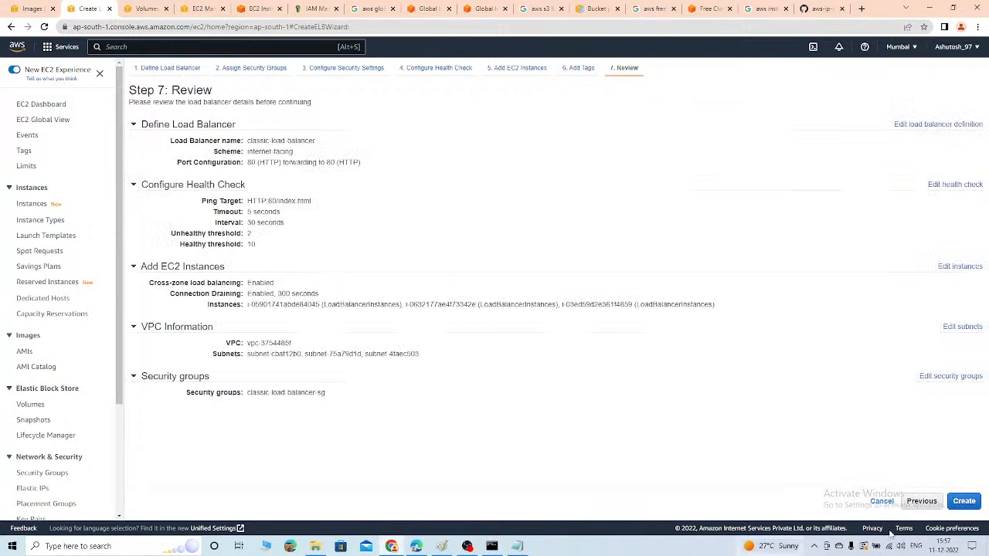
left_click(964, 502)
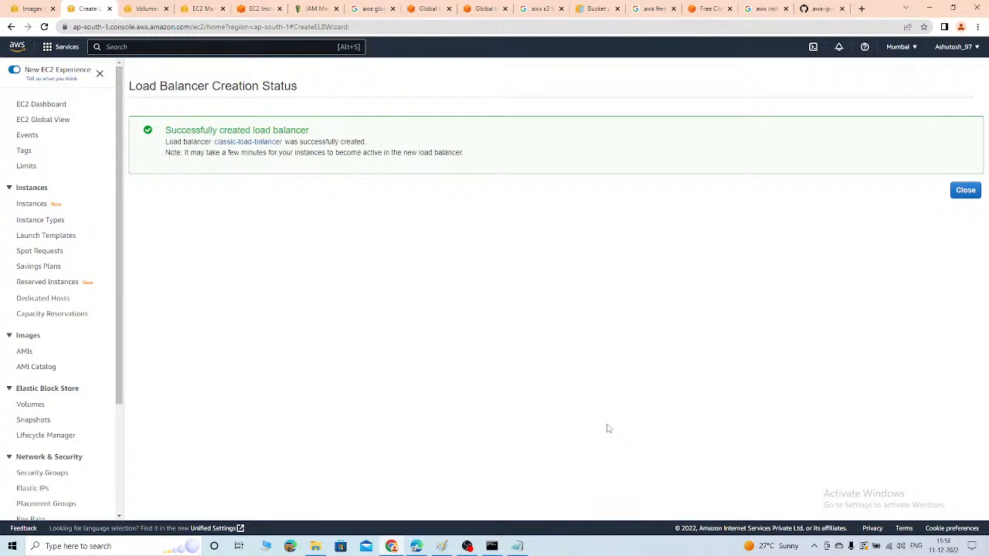
left_click(970, 190)
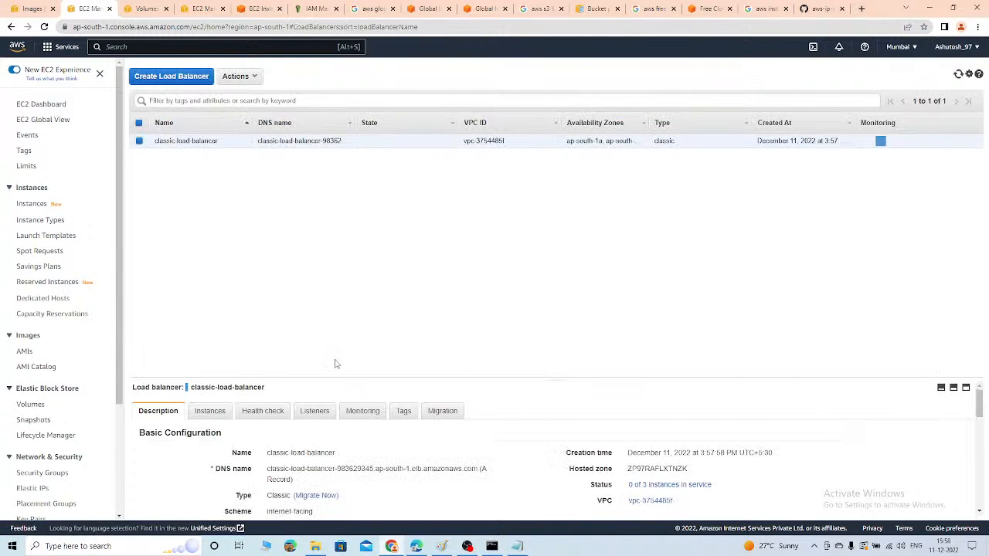
Check the service status of the instances registered with classic-load-balancer, refreshing the load balancer list and reloading the page
left_click(958, 75)
scroll(58, 416, "down", 3)
scroll(58, 416, "up", 3)
left_click_drag(119, 238, 115, 361)
scroll(116, 361, "up", 3)
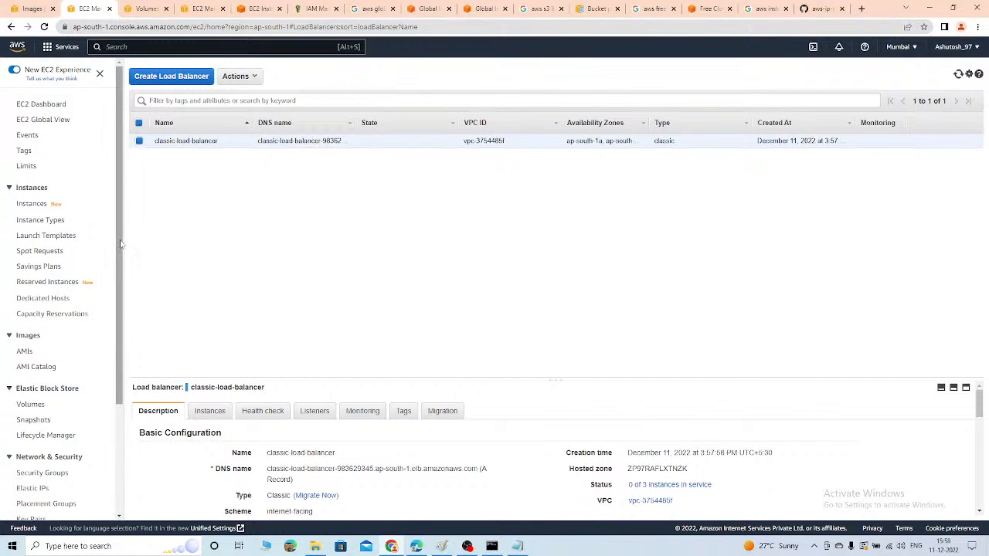
left_click_drag(119, 241, 117, 220)
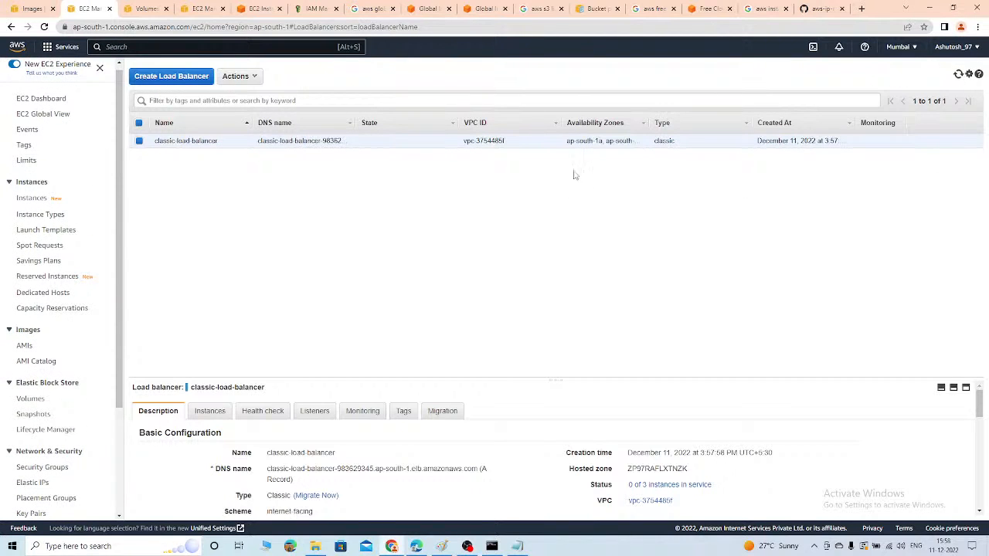
left_click(207, 412)
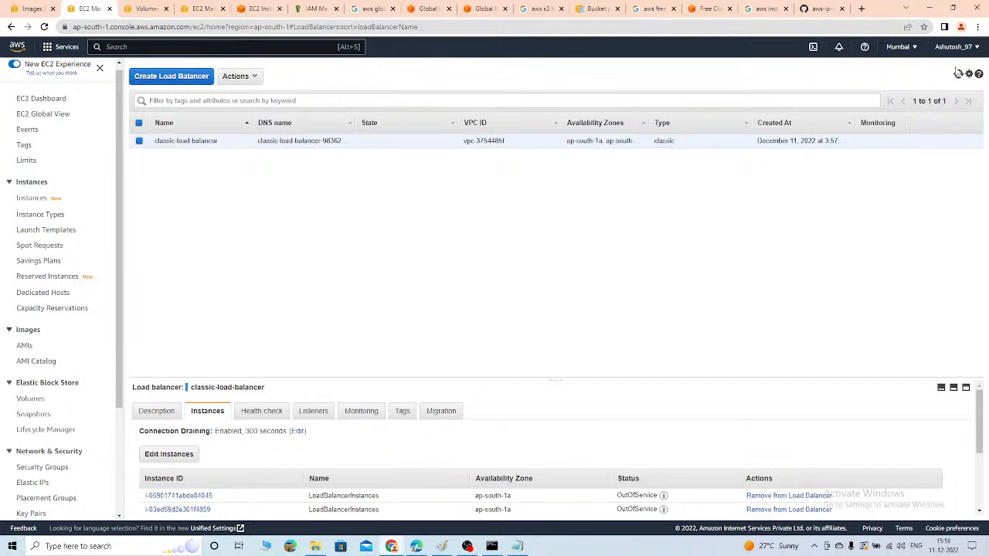
left_click(958, 74)
left_click(958, 74)
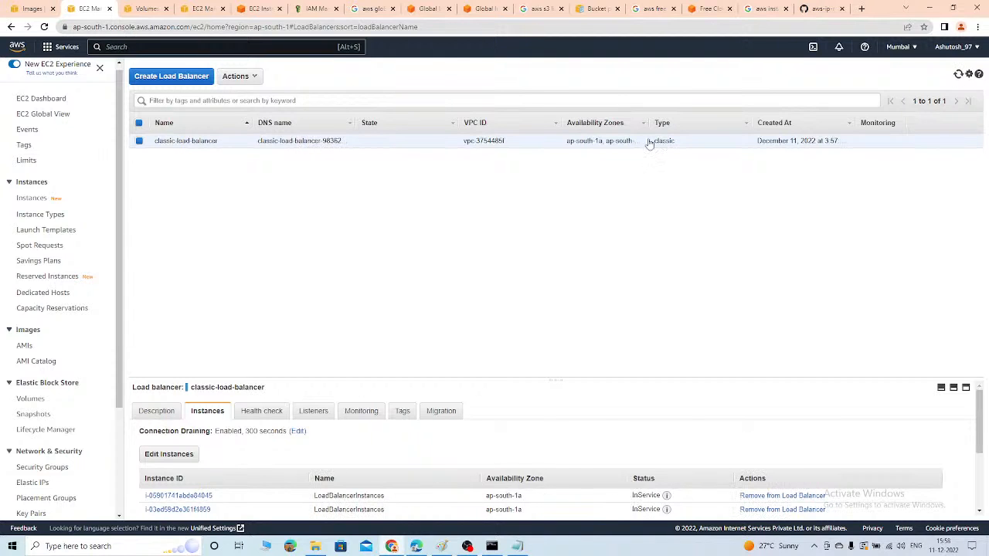
left_click(45, 27)
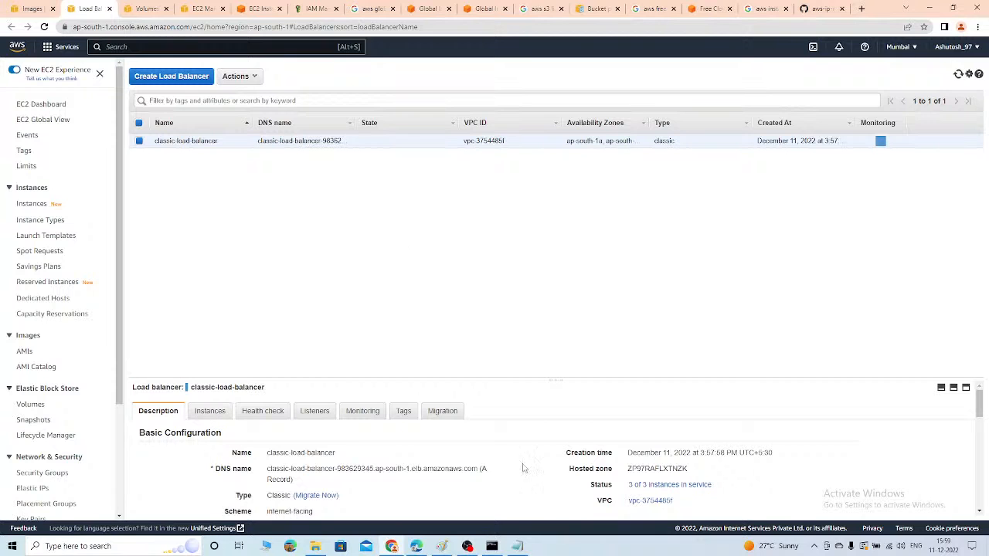
Copy the DNS name of classic-load-balancer and open it in a new incognito window
scroll(534, 468, "down", 3)
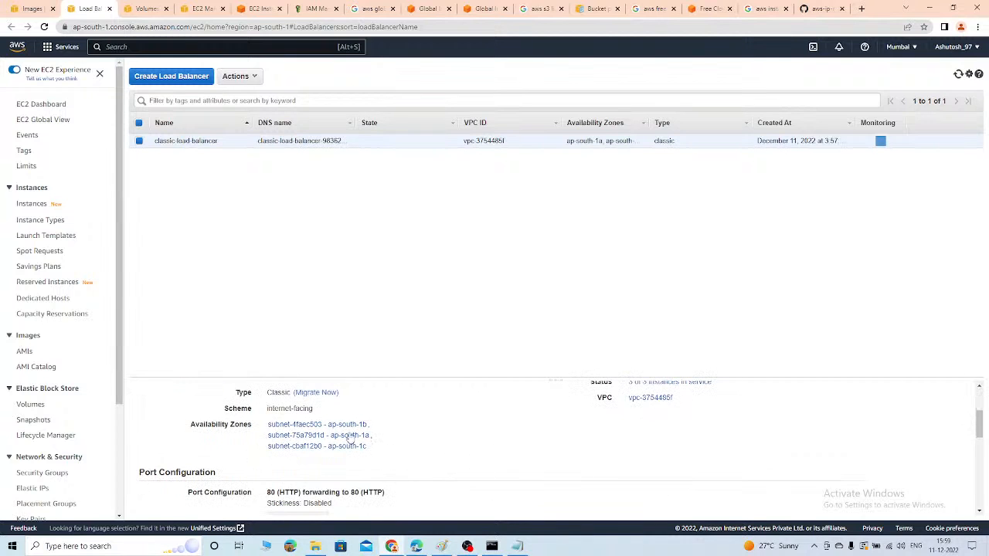
scroll(356, 452, "up", 3)
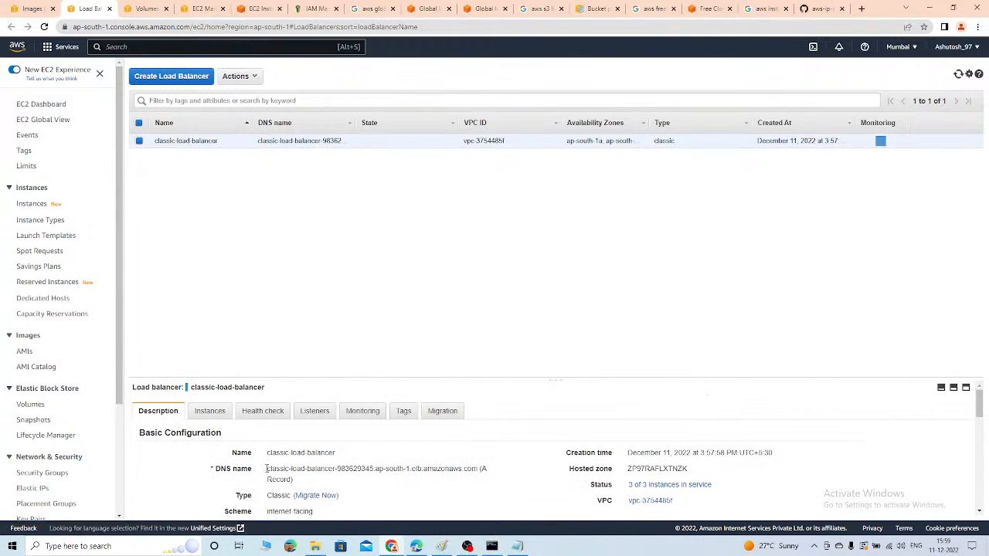
left_click_drag(266, 469, 480, 469)
left_click(480, 469)
left_click_drag(268, 469, 478, 468)
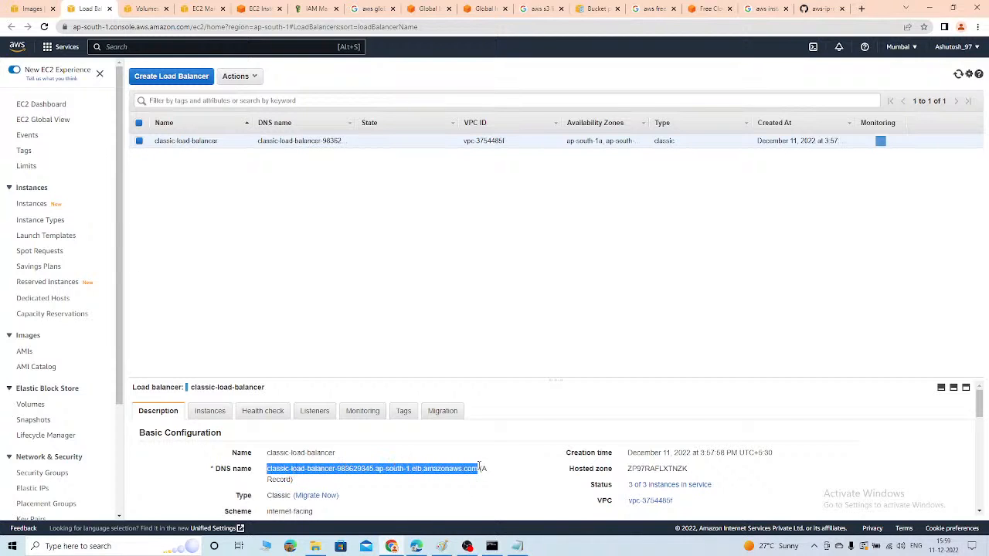
right_click(477, 469)
left_click(489, 405)
key("ctrl+shift+n")
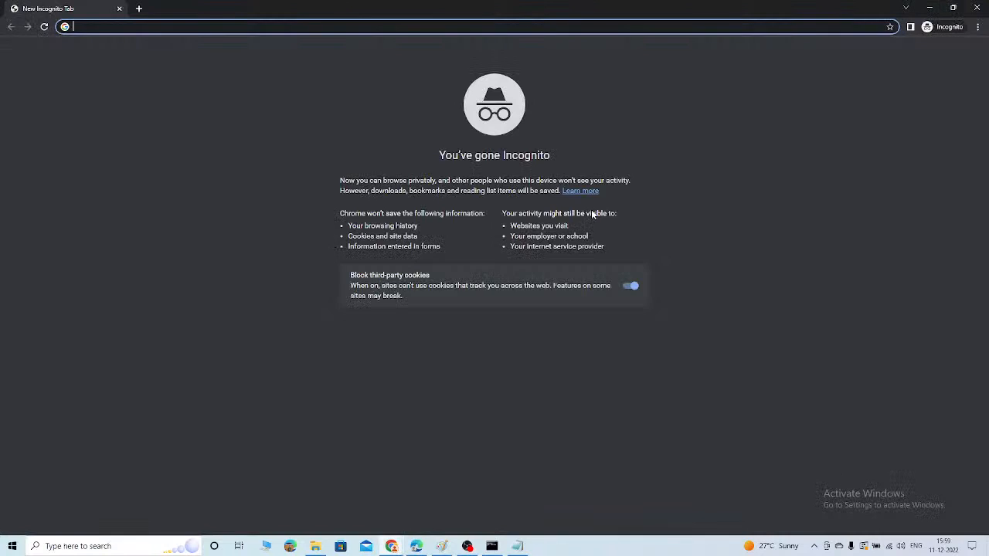
key("ctrl+v")
key("Return")
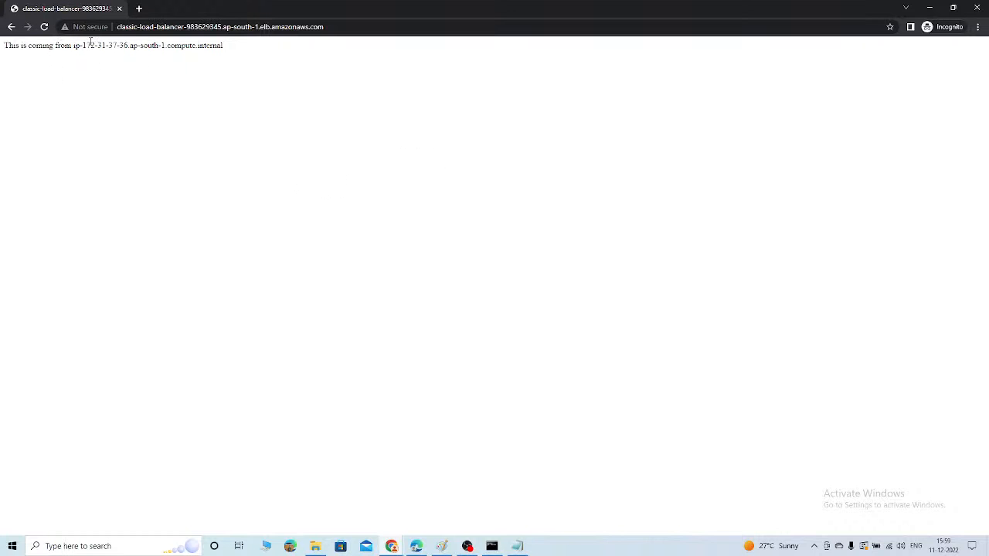
Enlarge the page to 400%, reload it repeatedly to check which instance answers each request, and close the incognito window
key("ctrl+plus")
key("ctrl+plus")
key("ctrl+plus")
key("ctrl+plus")
key("ctrl+plus")
key("ctrl+plus")
key("ctrl+plus")
key("ctrl+plus")
key("ctrl+plus")
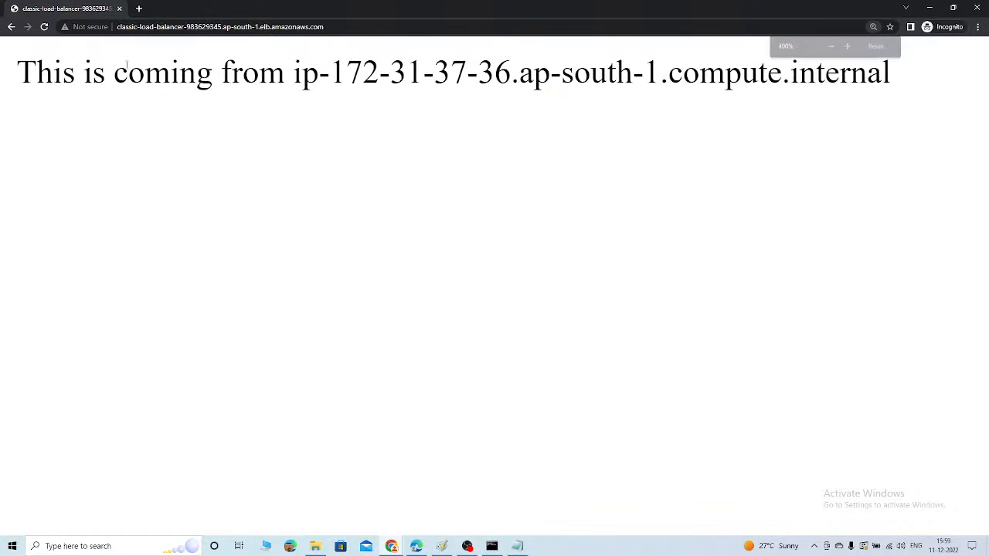
left_click(49, 30)
left_click(44, 27)
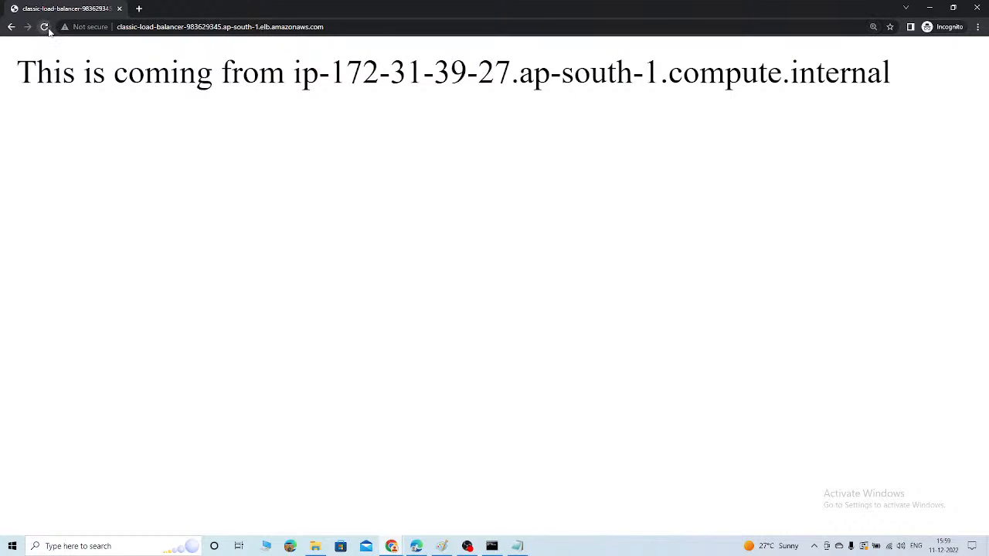
left_click(44, 27)
left_click(44, 27)
left_click(44, 27)
left_click(48, 29)
left_click(48, 29)
left_click(48, 29)
left_click(48, 29)
left_click(45, 27)
left_click(45, 27)
left_click(44, 27)
left_click(44, 27)
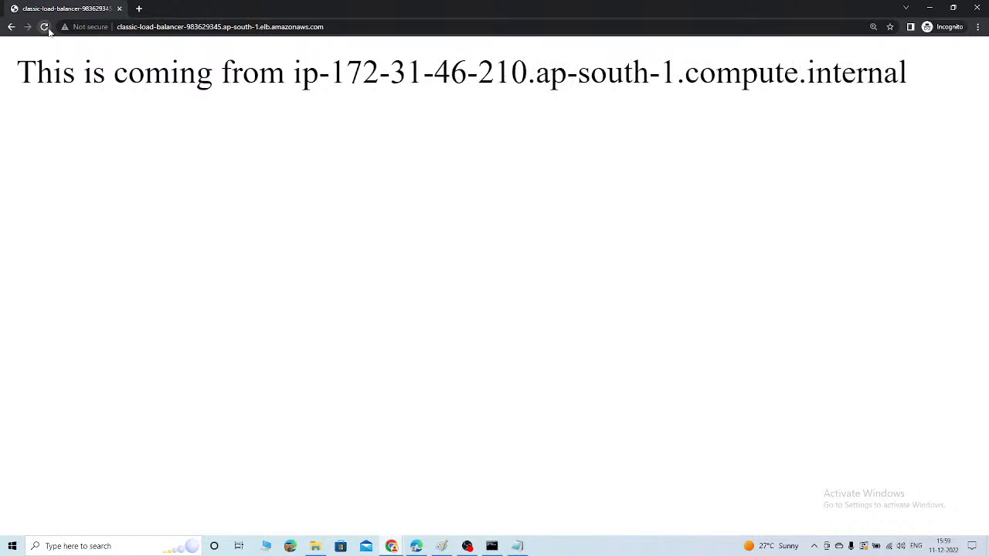
left_click(45, 27)
left_click(44, 27)
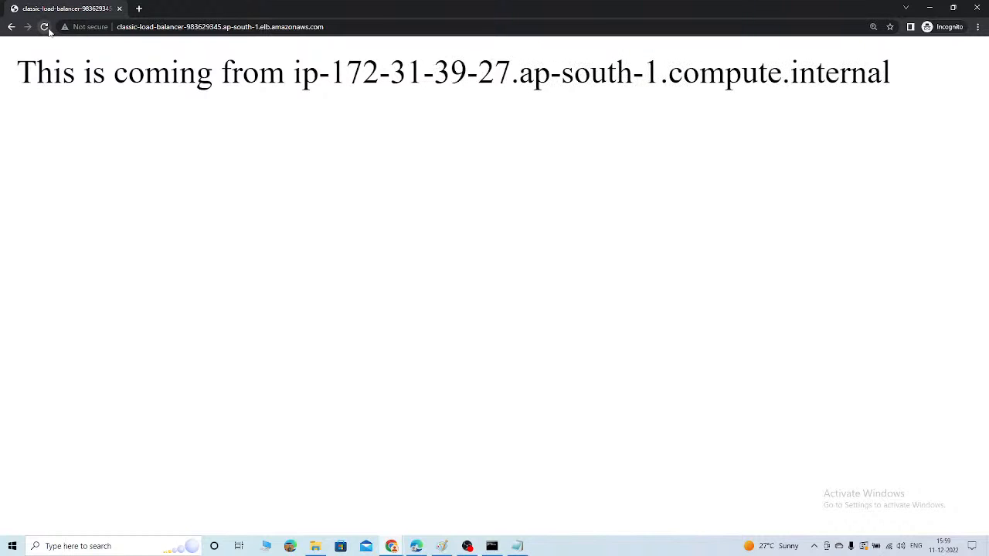
left_click(45, 27)
left_click(44, 27)
left_click(45, 27)
left_click(44, 27)
left_click(45, 27)
left_click(44, 27)
left_click(45, 27)
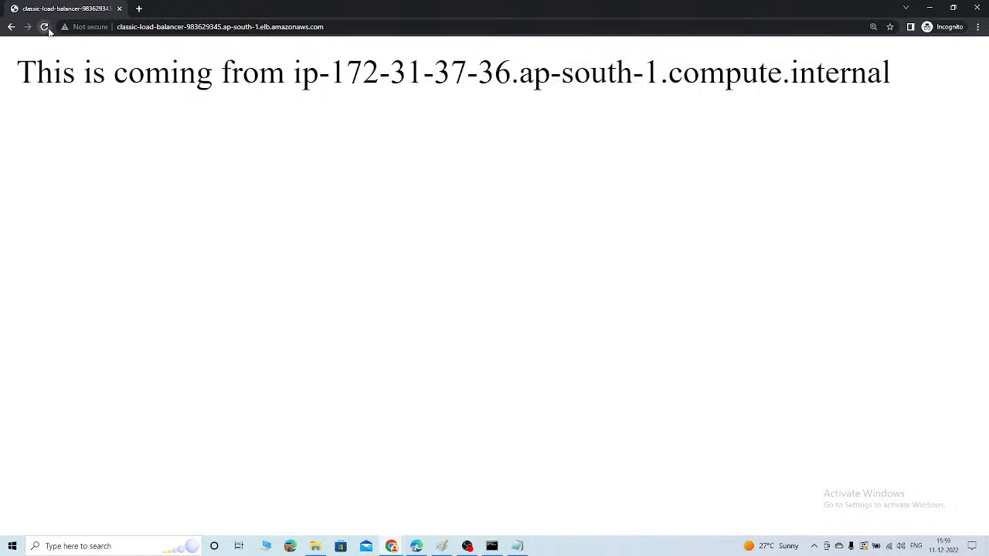
left_click(45, 27)
left_click(45, 27)
left_click(45, 27)
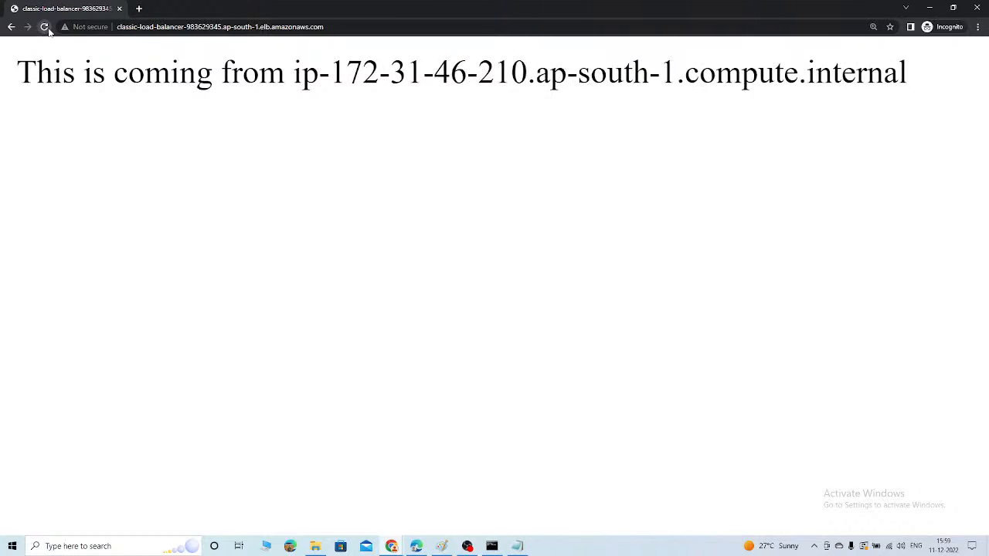
left_click(45, 27)
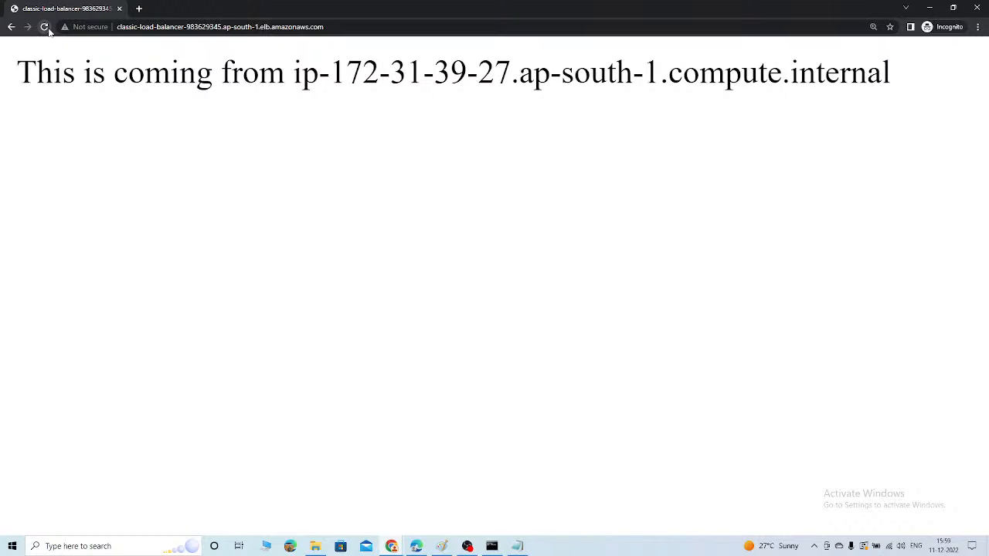
key("ctrl+minus")
key("ctrl+minus")
key("ctrl+minus")
key("ctrl+minus")
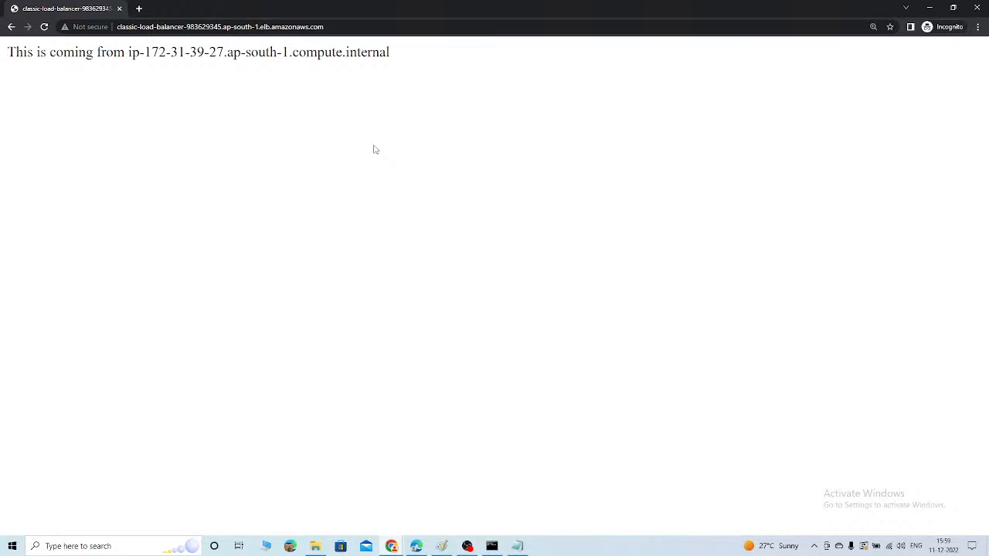
left_click(979, 7)
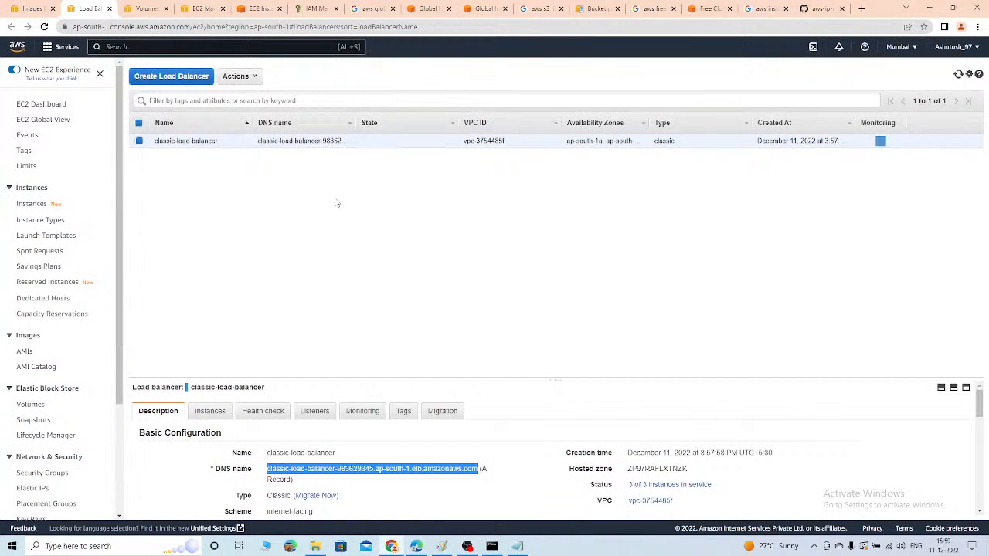
Delete classic-load-balancer and confirm the deletion
left_click(239, 77)
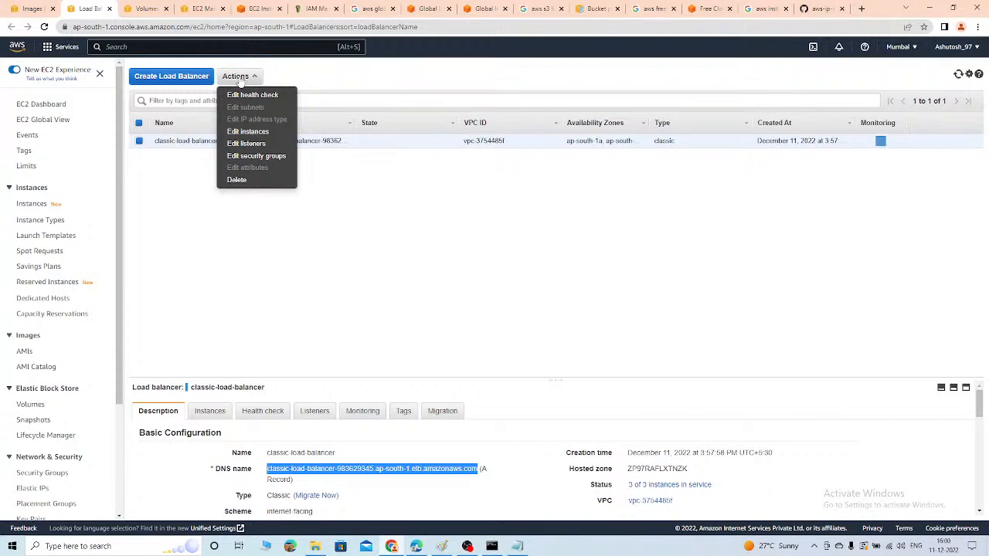
left_click(241, 180)
left_click(620, 325)
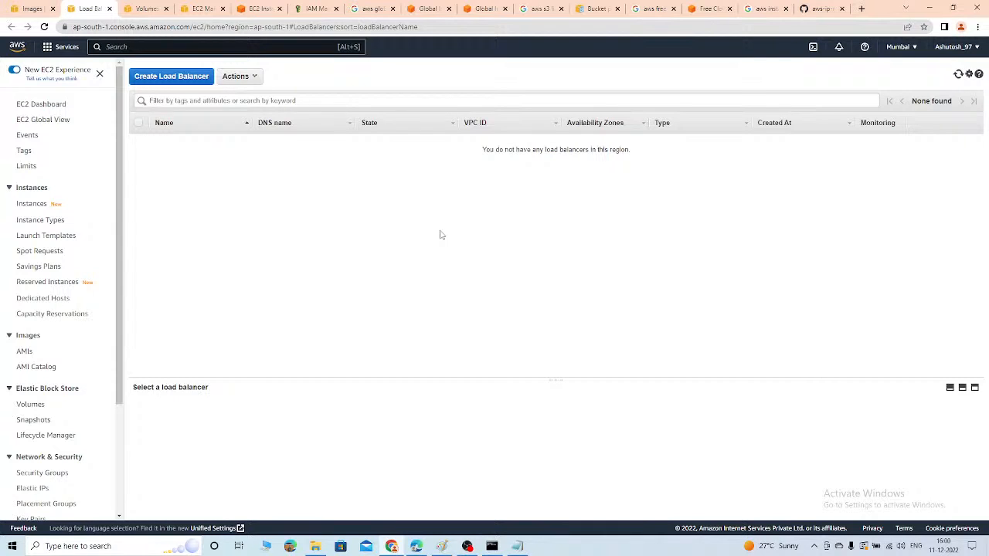
Switch to Paint and handwrite "ALB" with an arrow to "L7" beside the Types Of LB list using the brush
left_click(443, 547)
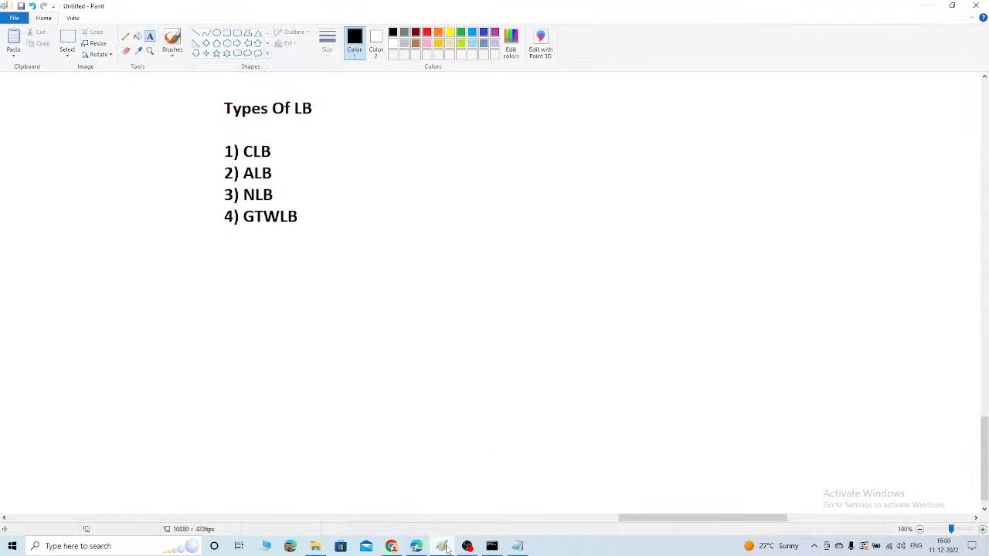
left_click_drag(688, 518, 707, 519)
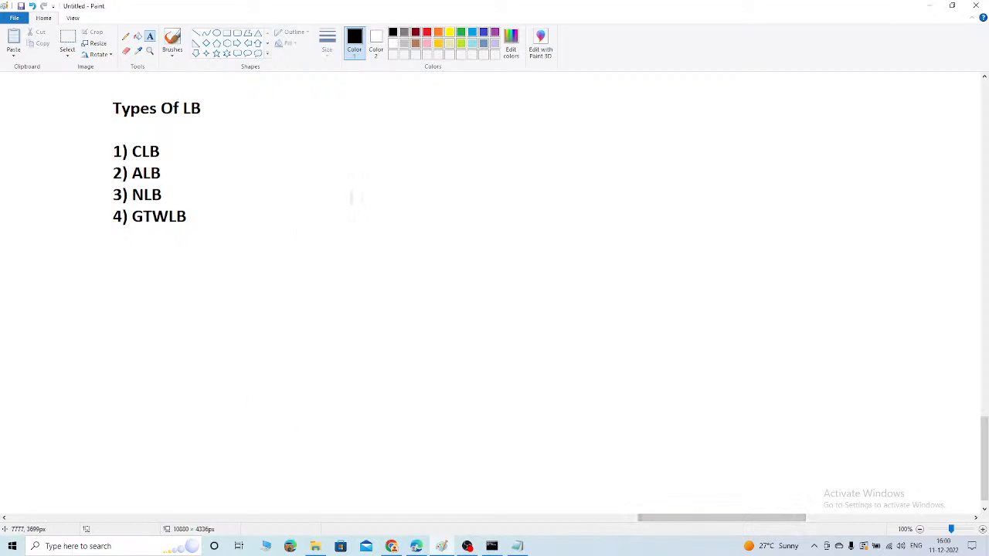
left_click(171, 39)
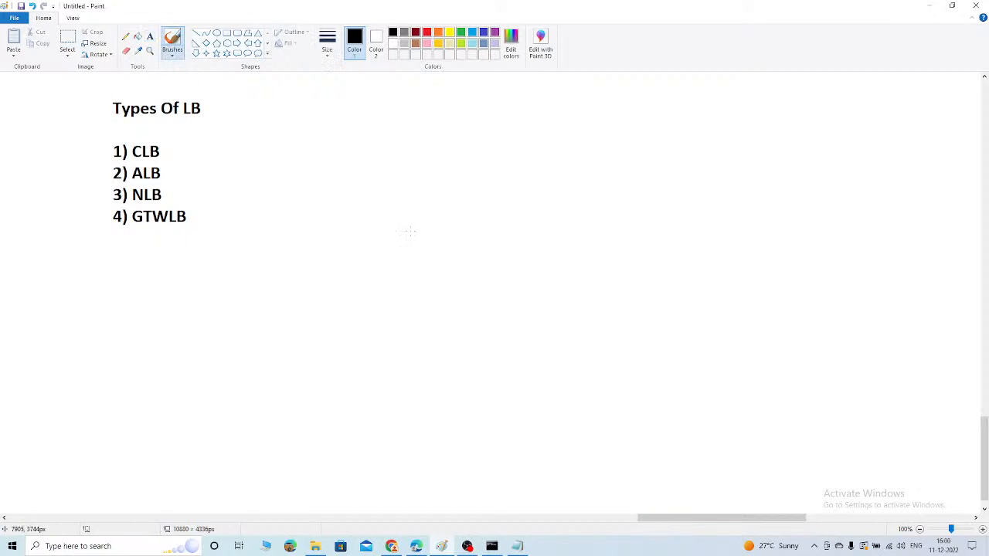
mouse_move(476, 154)
left_mouse_down()
mouse_move(496, 117)
mouse_move(519, 145)
mouse_move(542, 129)
left_mouse_up()
mouse_move(552, 121)
left_mouse_down()
mouse_move(552, 140)
mouse_move(573, 139)
left_mouse_up()
mouse_move(593, 126)
left_mouse_down()
mouse_move(593, 139)
mouse_move(605, 130)
mouse_move(625, 136)
mouse_move(638, 200)
left_mouse_up()
left_click_drag(672, 168, 731, 203)
mouse_move(723, 157)
left_mouse_down()
mouse_move(771, 199)
mouse_move(808, 176)
left_mouse_up()
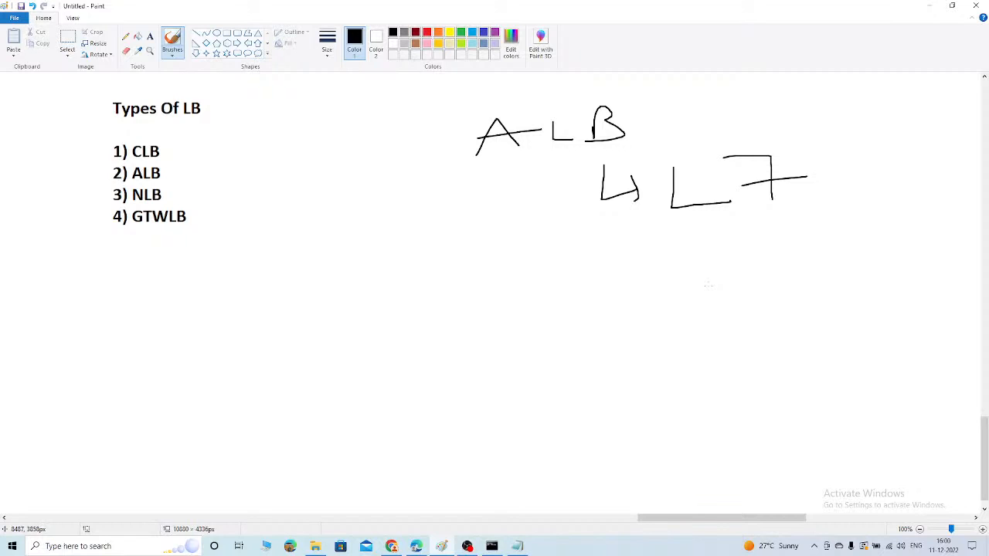
Draw two side-by-side squares below the ALB heading, about 213 × 216 px and about 222 × 236 px
left_click(150, 36)
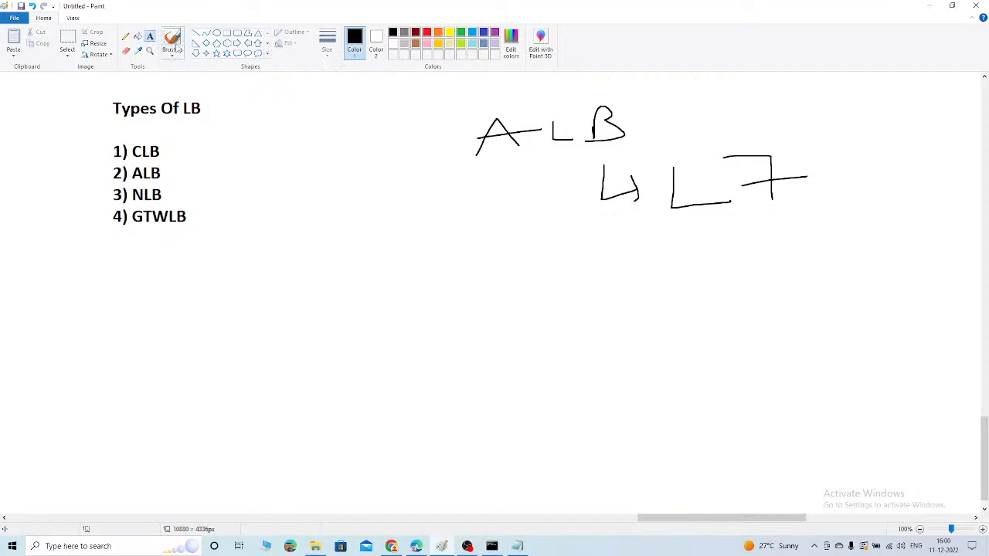
left_click(227, 33)
left_click_drag(475, 291, 586, 402)
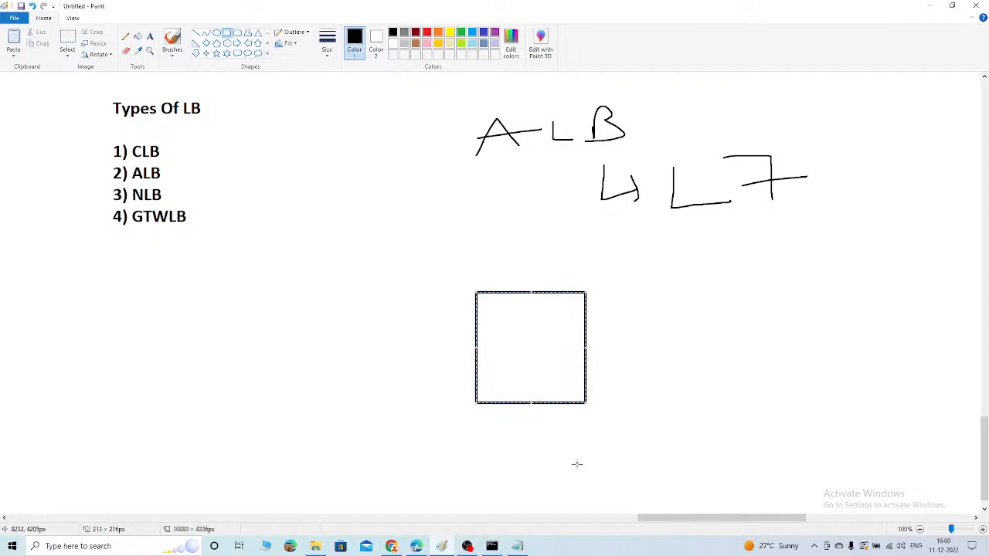
left_click(643, 417)
left_click_drag(643, 284, 759, 406)
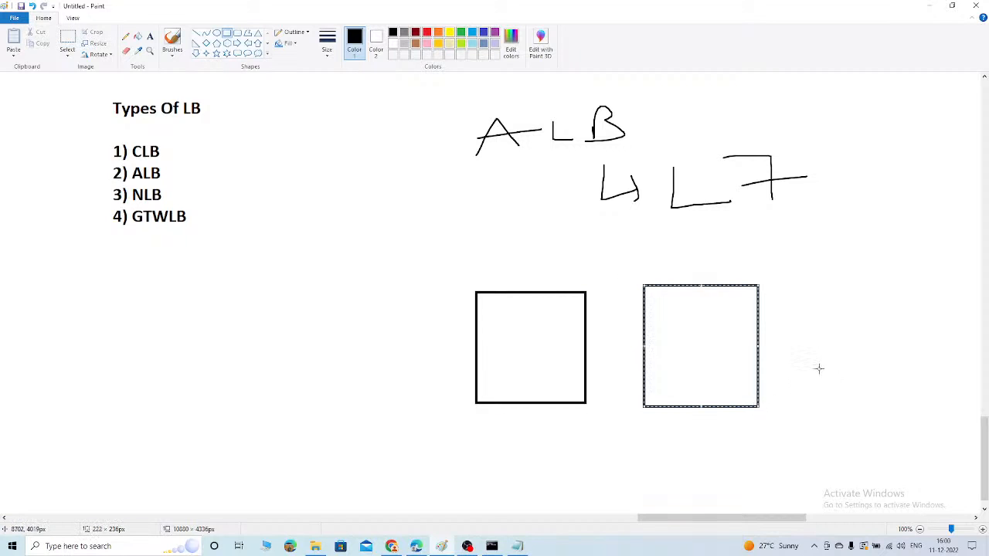
left_click(819, 368)
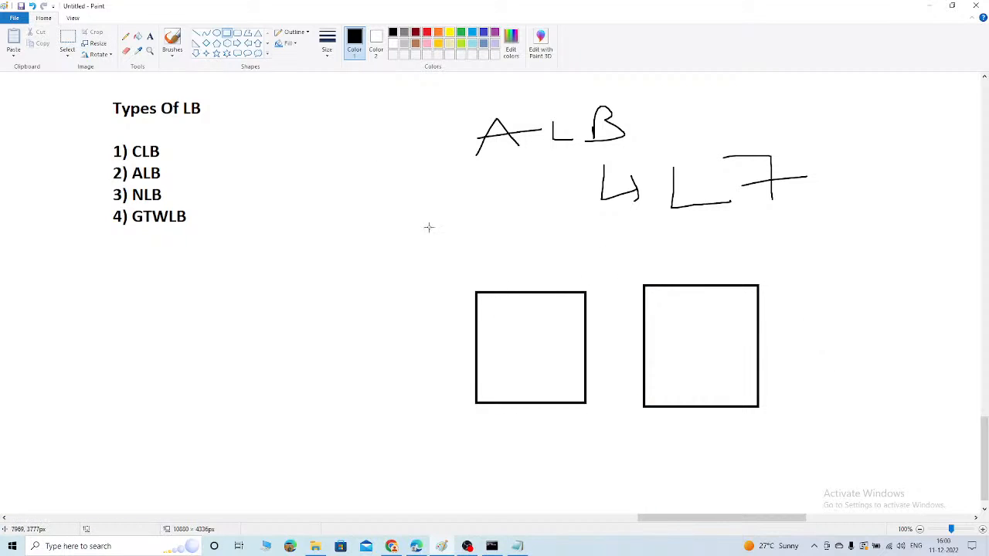
Handwrite "TG1" inside the first square and "TG2" inside the second with the brush
left_click(170, 40)
left_click_drag(489, 312, 544, 335)
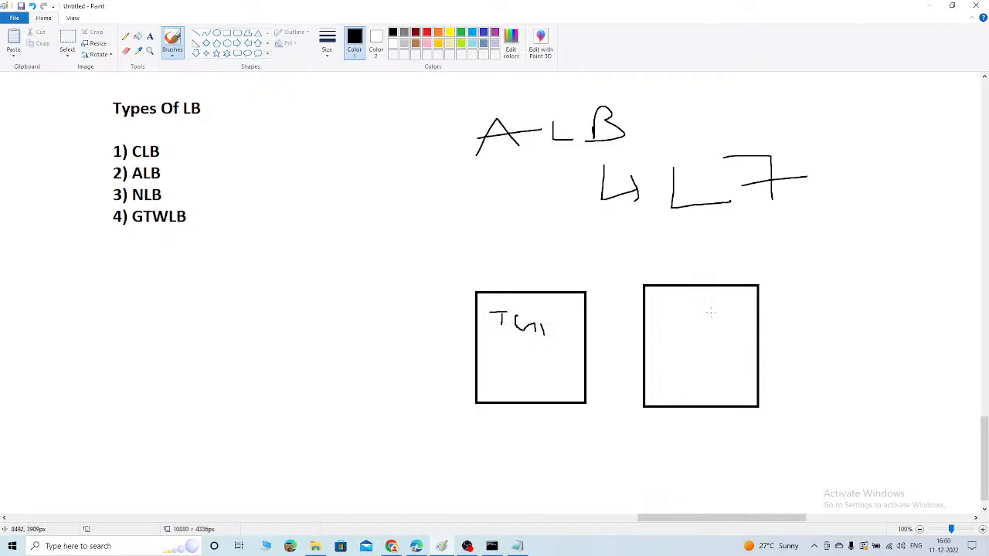
mouse_move(683, 307)
left_mouse_down()
mouse_move(684, 327)
mouse_move(703, 315)
mouse_move(706, 325)
left_mouse_up()
mouse_move(718, 314)
left_mouse_down()
mouse_move(718, 333)
mouse_move(745, 332)
left_mouse_up()
Brush a thick horizontal line with a short tick above the two squares, and sketch two small boxes inside each square
mouse_move(562, 239)
left_mouse_down()
mouse_move(699, 240)
mouse_move(599, 242)
mouse_move(654, 241)
left_mouse_up()
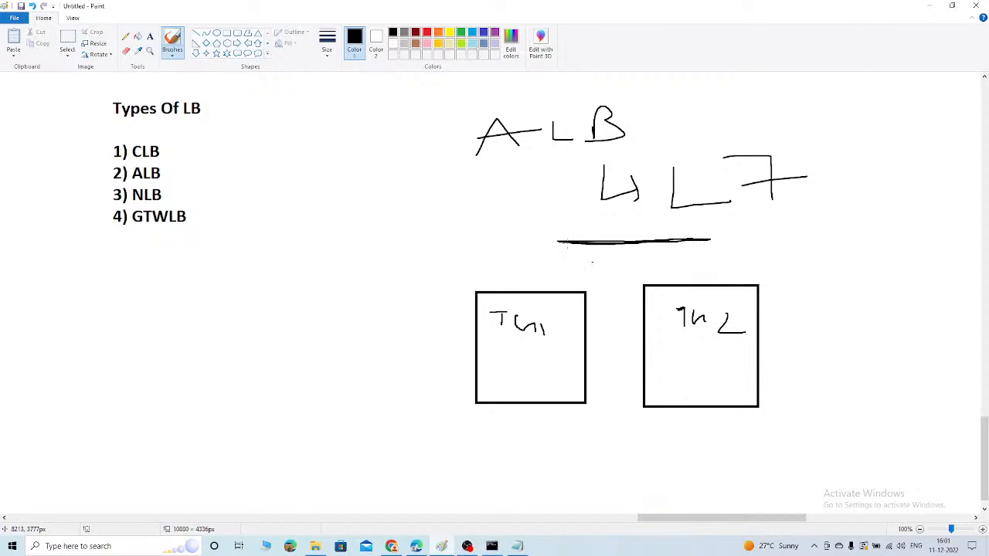
left_click_drag(564, 244, 689, 241)
left_click_drag(627, 219, 627, 235)
mouse_move(501, 348)
left_mouse_down()
mouse_move(526, 359)
mouse_move(502, 365)
mouse_move(501, 349)
mouse_move(566, 353)
mouse_move(543, 366)
mouse_move(542, 353)
left_mouse_up()
mouse_move(664, 353)
left_mouse_down()
mouse_move(699, 358)
mouse_move(652, 350)
left_mouse_up()
mouse_move(729, 353)
left_mouse_down()
mouse_move(743, 350)
mouse_move(754, 369)
mouse_move(726, 349)
left_mouse_up()
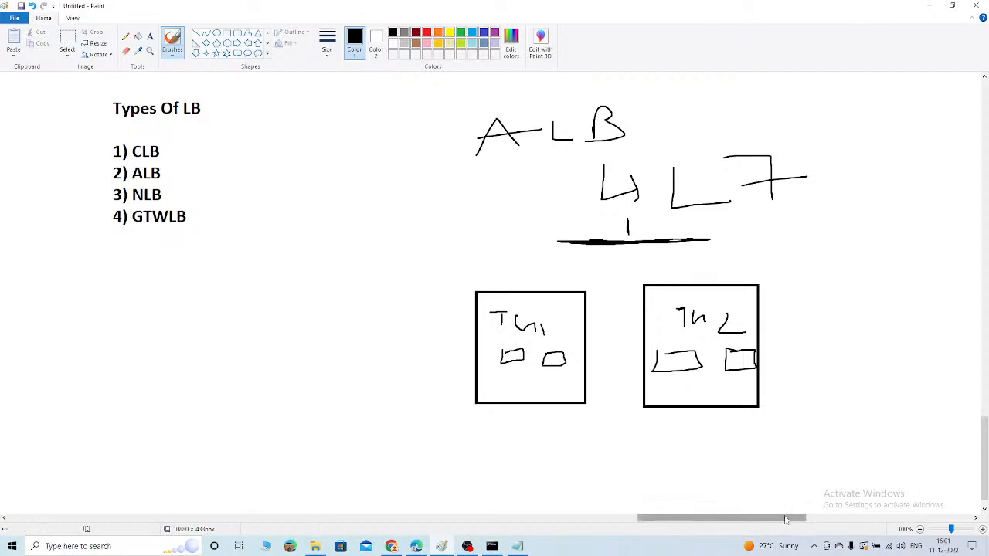
Sketch three boxes on the blank canvas beyond the ALB drawing and label them "LB", "TG1" and "TG2"
scroll(494, 294, "right", 15)
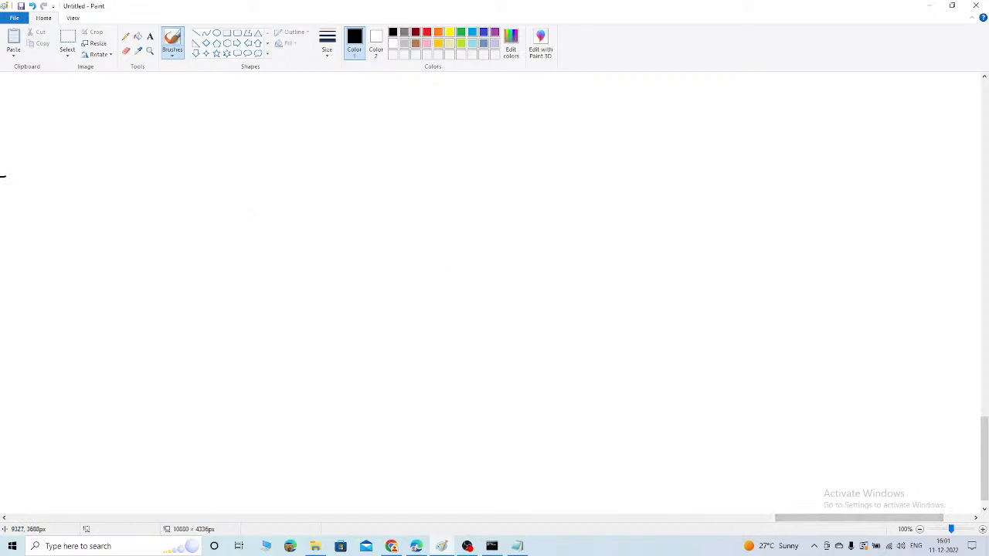
mouse_move(224, 138)
left_mouse_down()
mouse_move(288, 155)
mouse_move(280, 234)
mouse_move(210, 242)
mouse_move(218, 144)
mouse_move(227, 140)
left_mouse_up()
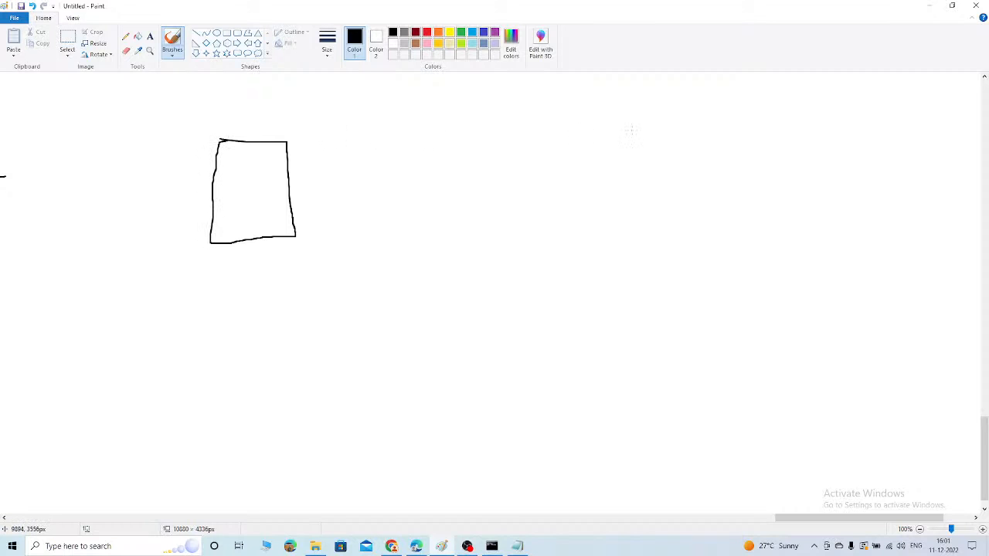
mouse_move(629, 103)
left_mouse_down()
mouse_move(683, 153)
mouse_move(627, 209)
mouse_move(609, 112)
mouse_move(631, 104)
left_mouse_up()
mouse_move(613, 364)
left_mouse_down()
mouse_move(647, 364)
mouse_move(696, 457)
mouse_move(656, 474)
mouse_move(606, 451)
mouse_move(600, 360)
mouse_move(629, 363)
left_mouse_up()
mouse_move(227, 176)
left_mouse_down()
mouse_move(227, 201)
mouse_move(261, 182)
mouse_move(266, 200)
left_mouse_up()
mouse_move(615, 130)
left_mouse_down()
mouse_move(635, 127)
mouse_move(627, 149)
mouse_move(658, 151)
left_mouse_up()
left_click_drag(663, 139, 666, 159)
left_click_drag(619, 396, 683, 408)
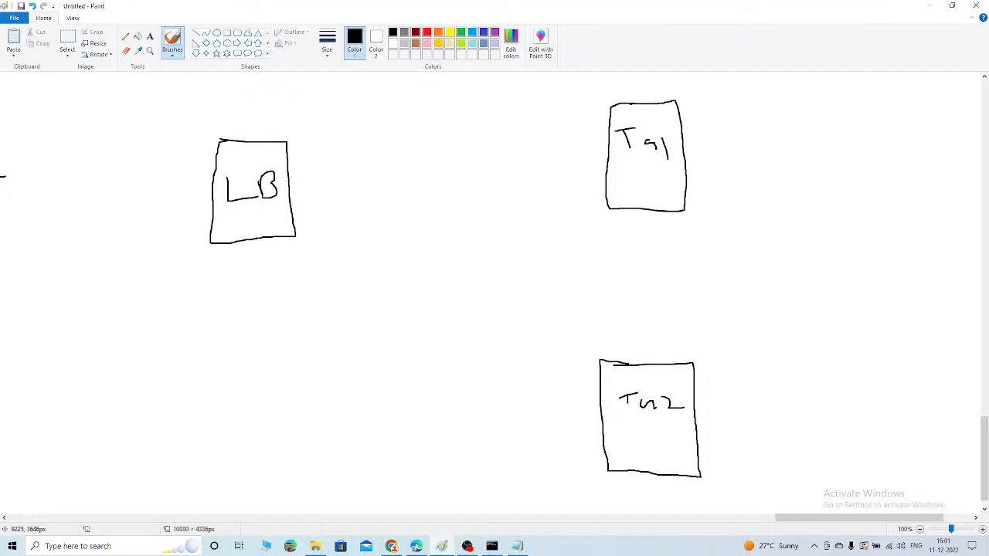
Draw an arrow labelled "/Post" from LB to TG1 and a line with a second handwritten path label from LB to TG2
mouse_move(288, 176)
left_mouse_down()
mouse_move(413, 147)
mouse_move(421, 158)
left_mouse_up()
mouse_move(441, 129)
left_mouse_down()
mouse_move(453, 148)
mouse_move(477, 134)
left_mouse_up()
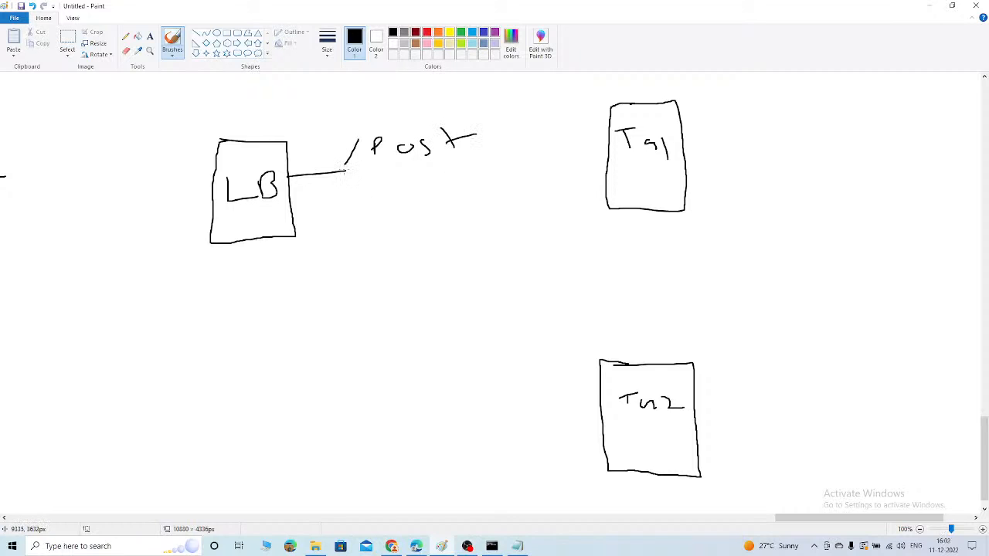
mouse_move(346, 171)
left_mouse_down()
mouse_move(597, 142)
mouse_move(578, 166)
left_mouse_up()
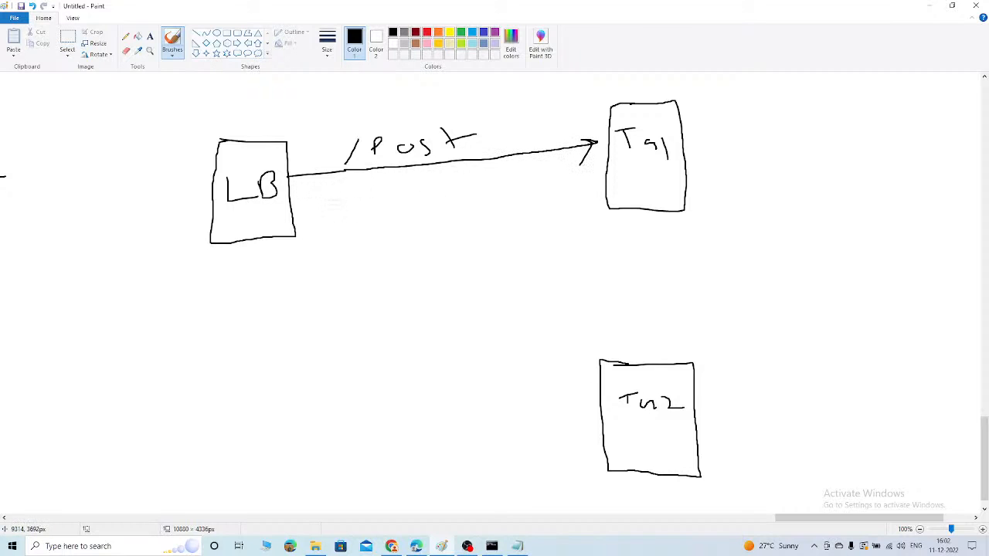
mouse_move(350, 197)
left_mouse_down()
mouse_move(342, 212)
mouse_move(391, 202)
mouse_move(378, 213)
left_mouse_up()
left_click_drag(400, 209, 431, 203)
left_click_drag(445, 198, 454, 201)
mouse_move(300, 214)
left_mouse_down()
mouse_move(476, 334)
mouse_move(604, 403)
left_mouse_up()
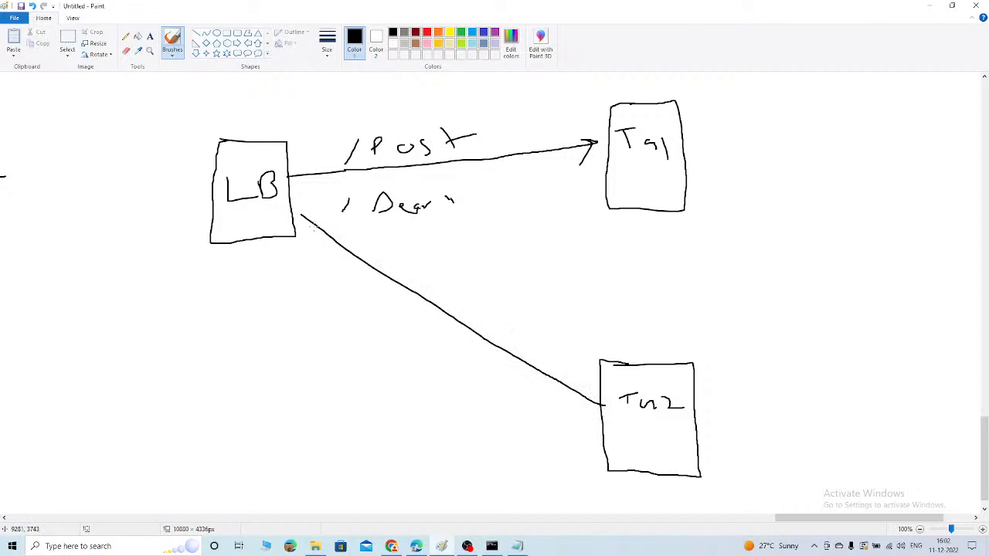
Add a third box "TG3" joined to LB by a line with a payment path label, and bracket the target groups' outer side
mouse_move(297, 227)
left_mouse_down()
mouse_move(813, 242)
mouse_move(844, 328)
mouse_move(896, 242)
mouse_move(878, 208)
mouse_move(820, 213)
mouse_move(822, 225)
mouse_move(860, 243)
left_mouse_up()
mouse_move(856, 244)
left_mouse_down()
mouse_move(854, 269)
mouse_move(869, 280)
left_mouse_up()
left_click_drag(864, 287, 873, 306)
mouse_move(555, 216)
left_mouse_down()
mouse_move(545, 231)
mouse_move(611, 220)
mouse_move(608, 229)
left_mouse_up()
mouse_move(622, 227)
left_mouse_down()
mouse_move(655, 239)
mouse_move(723, 232)
left_mouse_up()
left_click_drag(331, 228, 828, 241)
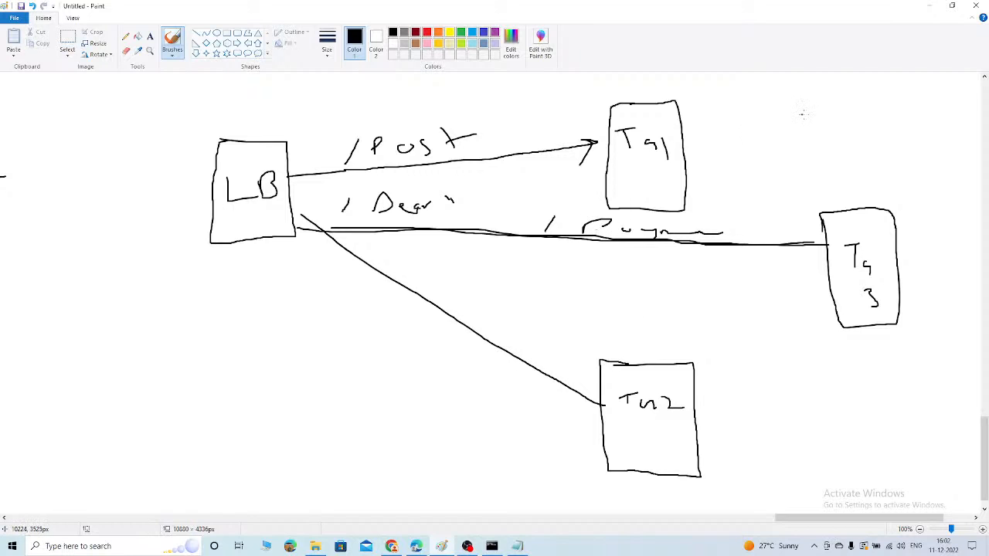
mouse_move(802, 114)
left_mouse_down()
mouse_move(959, 329)
mouse_move(852, 471)
mouse_move(822, 475)
left_mouse_up()
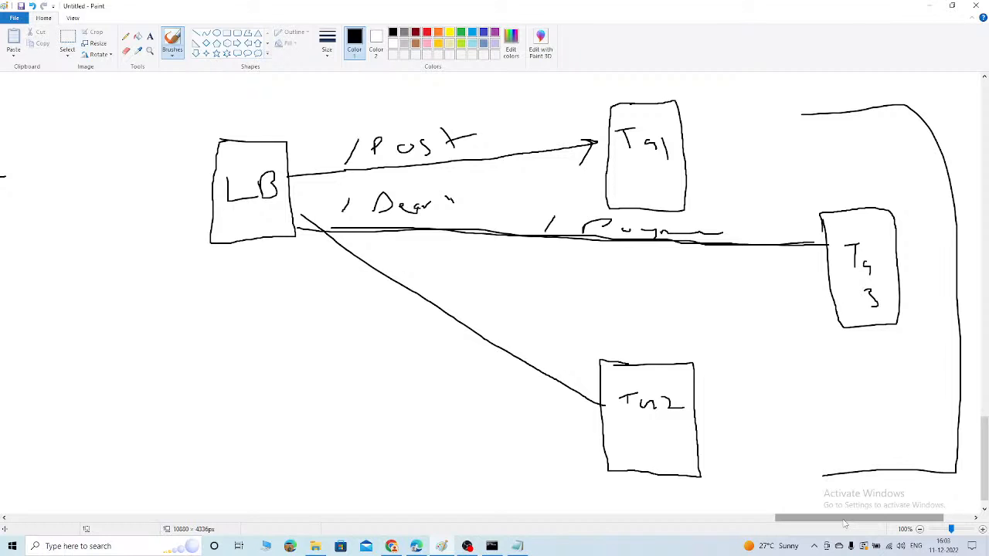
On a blank area near the canvas's upper edge, handwrite "Client" and sketch a box labelled "LB" and a separate unlabelled box
left_click_drag(844, 524, 730, 523)
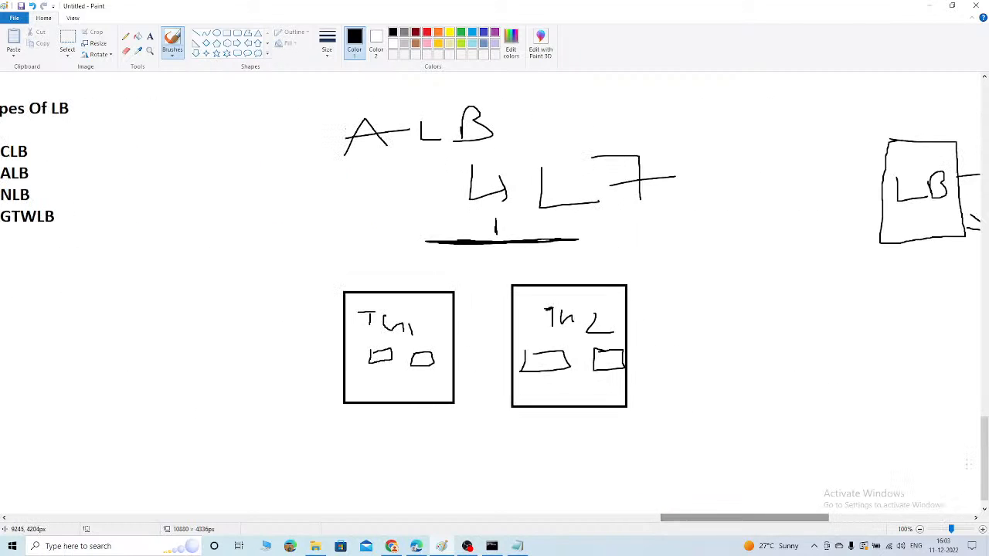
left_click(919, 529)
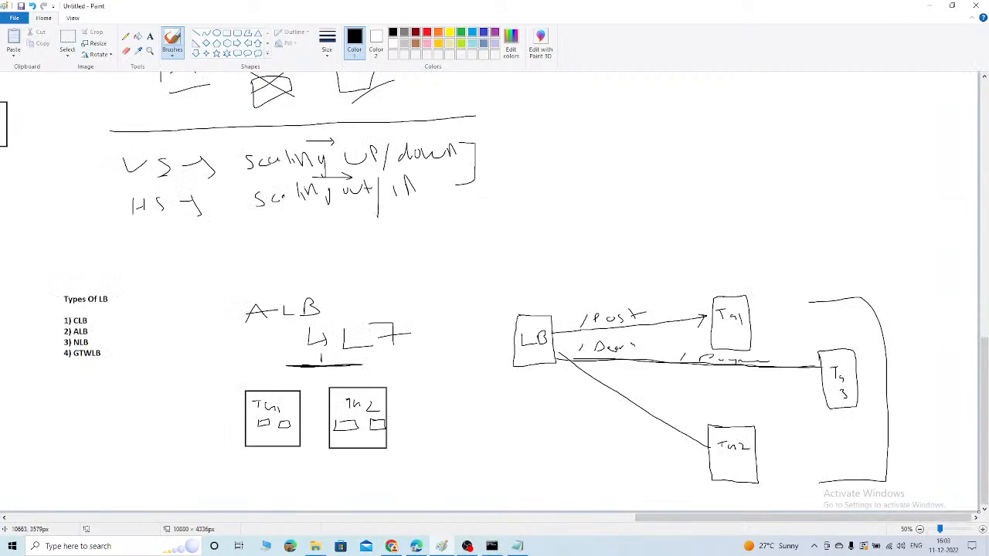
left_click(983, 529)
left_click_drag(984, 402, 984, 174)
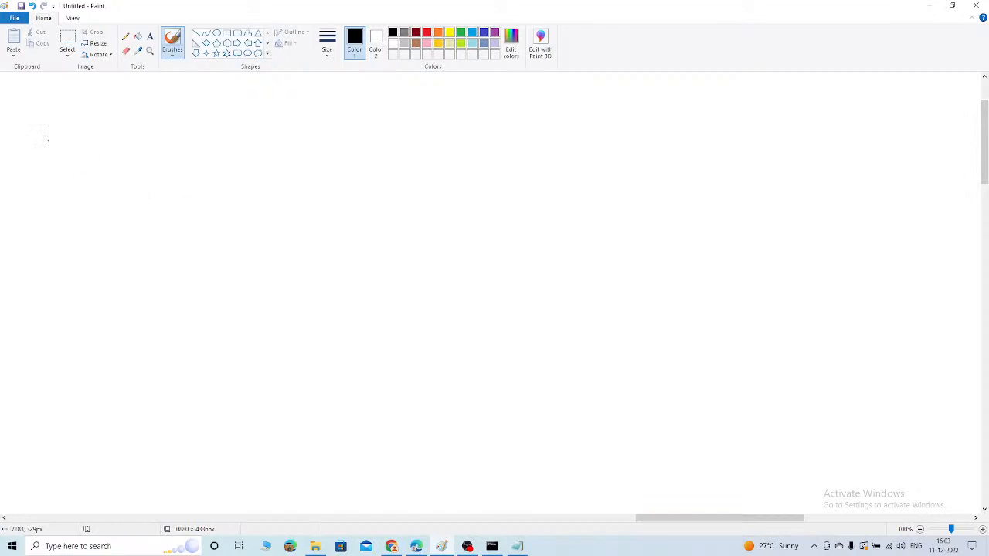
left_click_drag(58, 142, 77, 185)
mouse_move(95, 144)
left_mouse_down()
mouse_move(93, 184)
mouse_move(110, 164)
mouse_move(176, 163)
left_mouse_up()
mouse_move(187, 134)
left_mouse_down()
mouse_move(193, 166)
mouse_move(209, 142)
left_mouse_up()
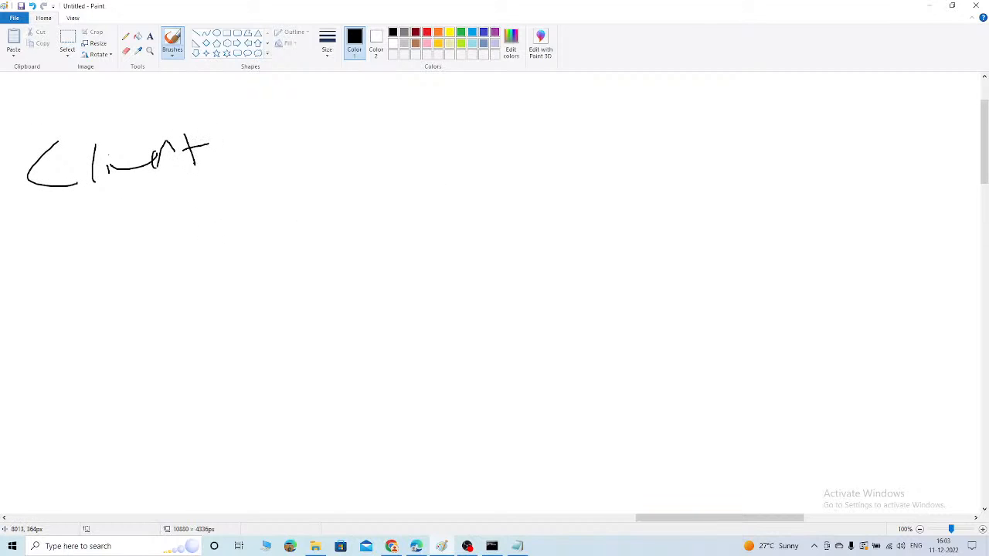
mouse_move(489, 115)
left_mouse_down()
mouse_move(526, 179)
mouse_move(494, 112)
left_mouse_up()
mouse_move(494, 130)
left_mouse_down()
mouse_move(495, 146)
mouse_move(512, 136)
left_mouse_up()
mouse_move(519, 143)
left_mouse_down()
mouse_move(519, 120)
mouse_move(533, 147)
left_mouse_up()
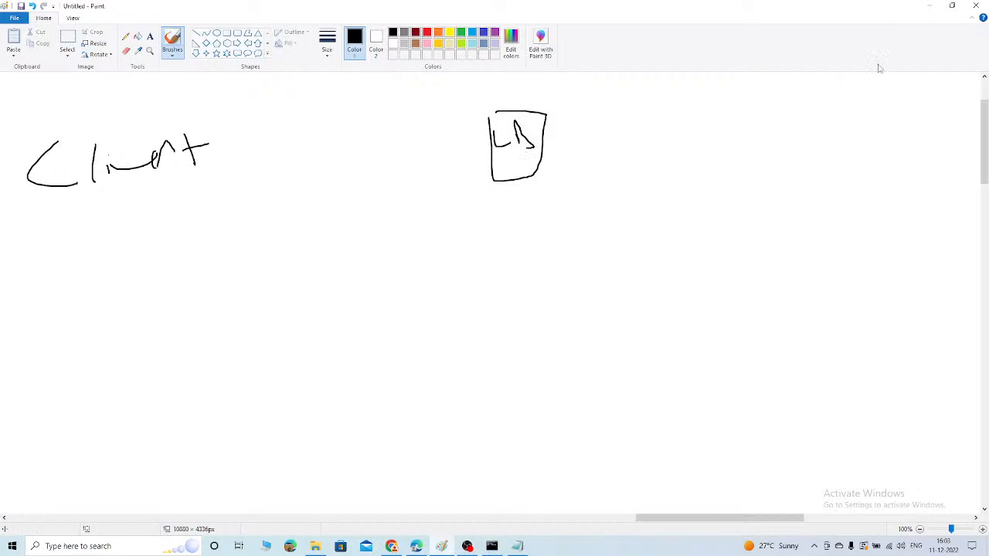
mouse_move(871, 92)
left_mouse_down()
mouse_move(874, 124)
mouse_move(932, 148)
mouse_move(898, 88)
mouse_move(863, 91)
left_mouse_up()
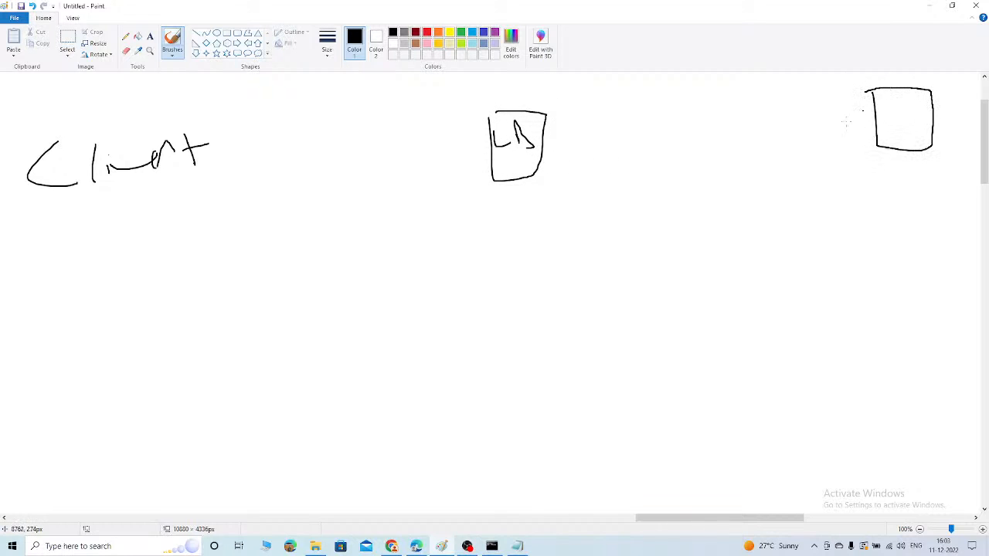
Write "XXXX" under Client and "CT" under LB, and draw arrows from Client to LB and from LB to the unlabelled box
mouse_move(90, 212)
left_mouse_down()
mouse_move(65, 237)
mouse_move(137, 216)
mouse_move(232, 210)
mouse_move(244, 230)
left_mouse_up()
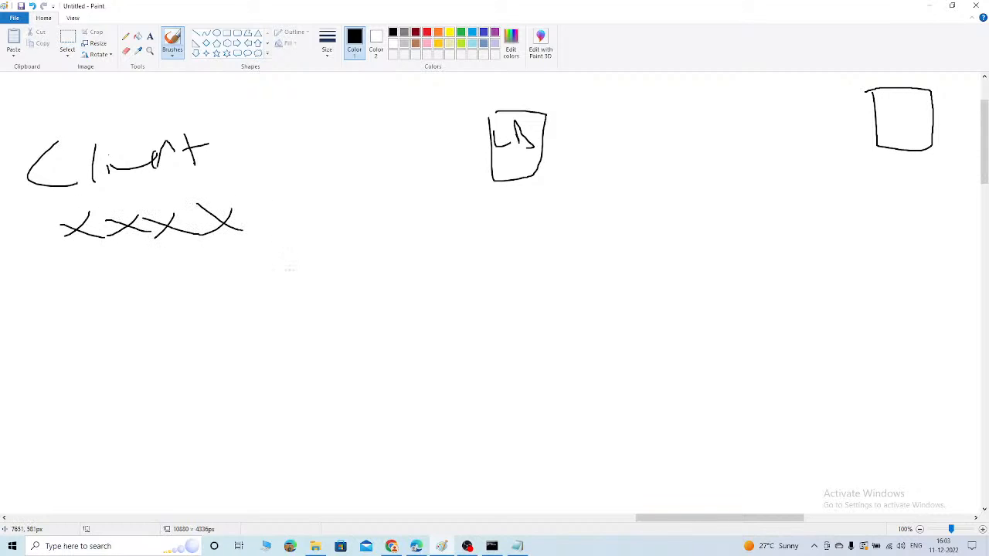
mouse_move(217, 155)
left_mouse_down()
mouse_move(441, 140)
mouse_move(449, 179)
left_mouse_up()
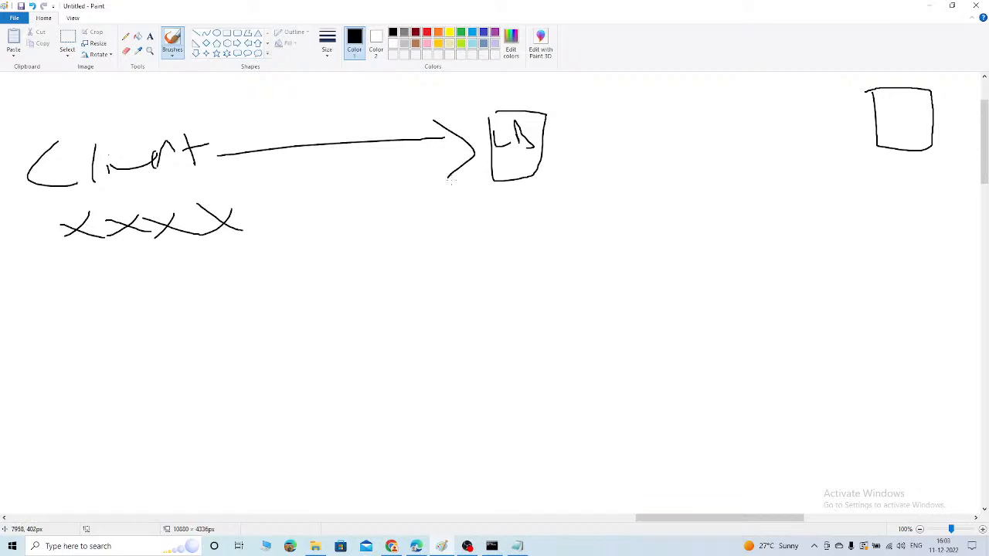
mouse_move(496, 204)
left_mouse_down()
mouse_move(521, 223)
mouse_move(540, 221)
mouse_move(562, 196)
left_mouse_up()
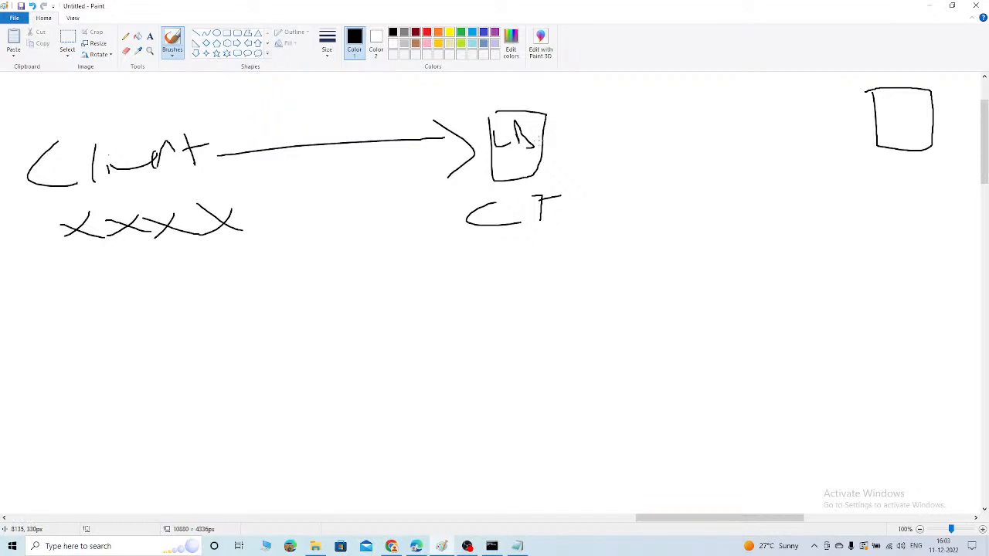
mouse_move(539, 140)
left_mouse_down()
mouse_move(875, 123)
mouse_move(861, 144)
left_mouse_up()
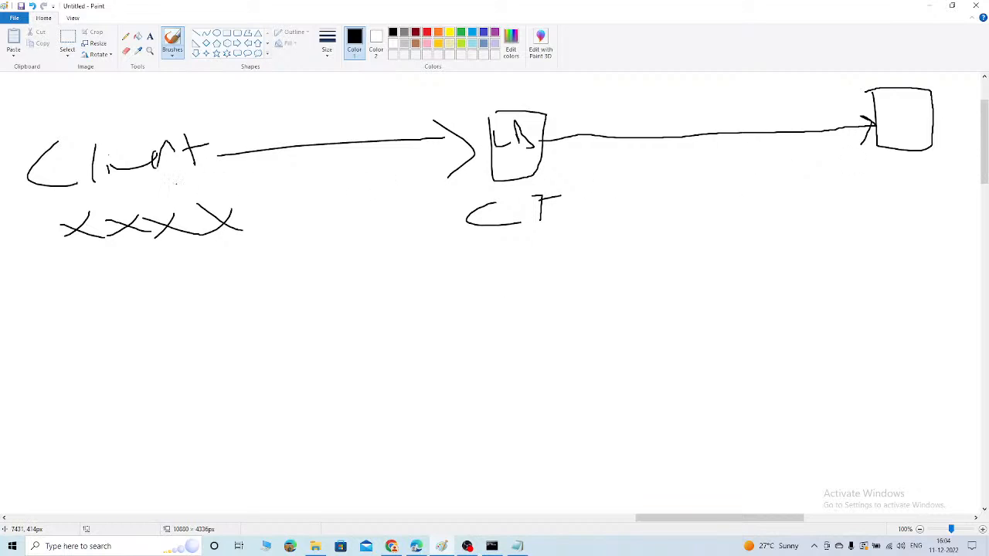
Retrace the request path from Client through LB to the unlabelled box, and draw a curved return arrow from that box to Client
mouse_move(185, 163)
left_mouse_down()
mouse_move(485, 143)
mouse_move(476, 170)
left_mouse_up()
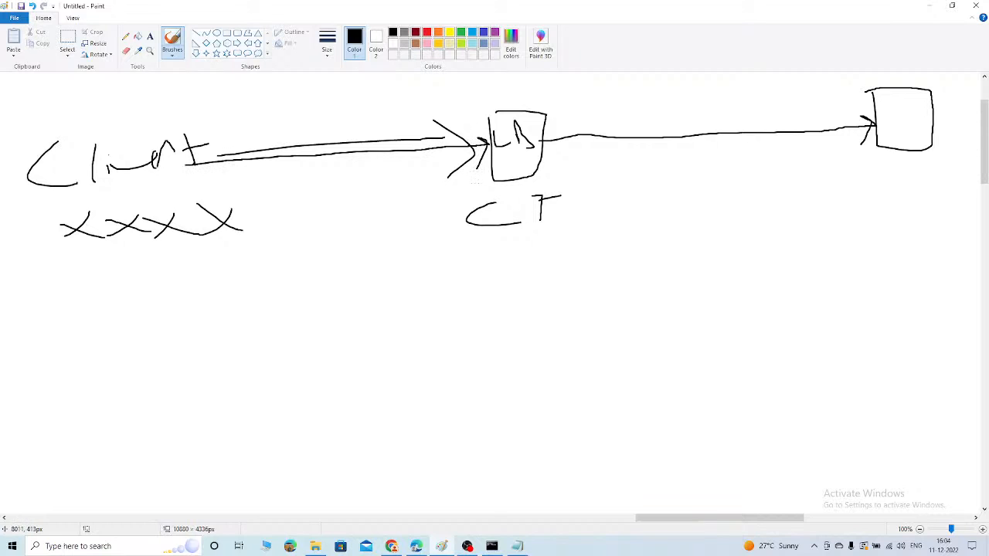
mouse_move(525, 198)
left_mouse_down()
mouse_move(549, 190)
mouse_move(539, 220)
left_mouse_up()
mouse_move(547, 145)
left_mouse_down()
mouse_move(871, 124)
mouse_move(861, 114)
mouse_move(859, 148)
mouse_move(613, 298)
mouse_move(175, 243)
left_mouse_up()
mouse_move(192, 241)
left_mouse_down()
mouse_move(212, 261)
mouse_move(214, 252)
left_mouse_up()
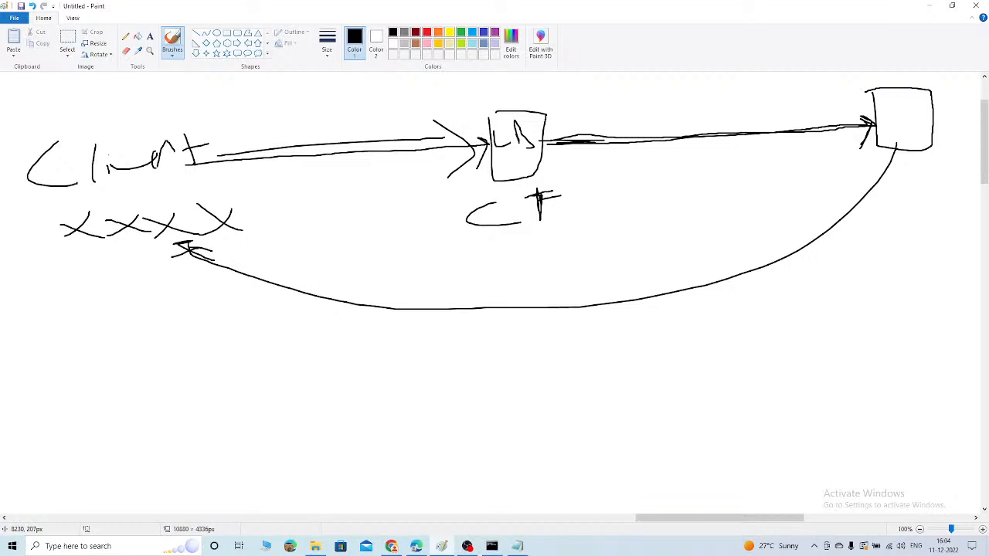
Switch back to the AWS console in the browser and start creating a load balancer, showing the load balancer types
left_click(416, 546)
scroll(70, 286, "down", 1)
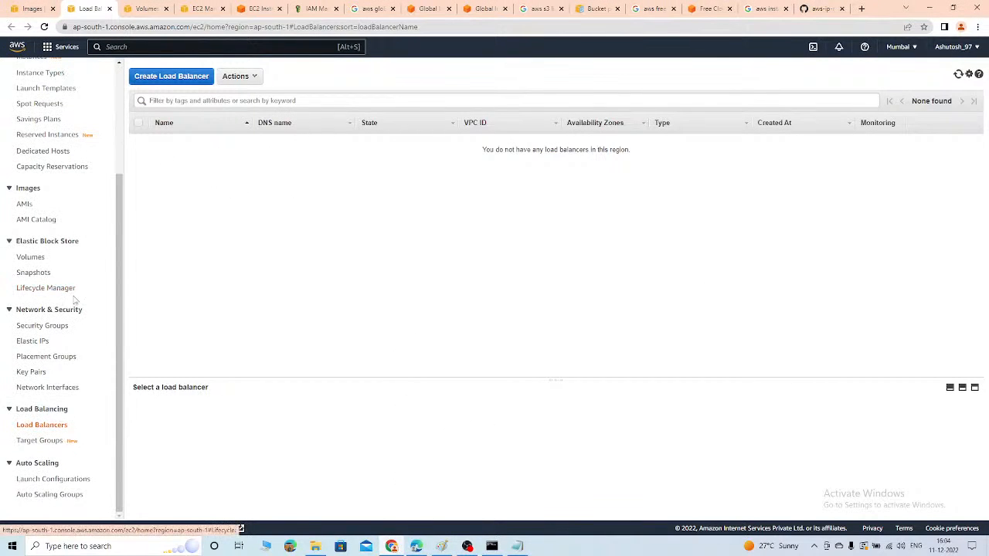
left_click(60, 426)
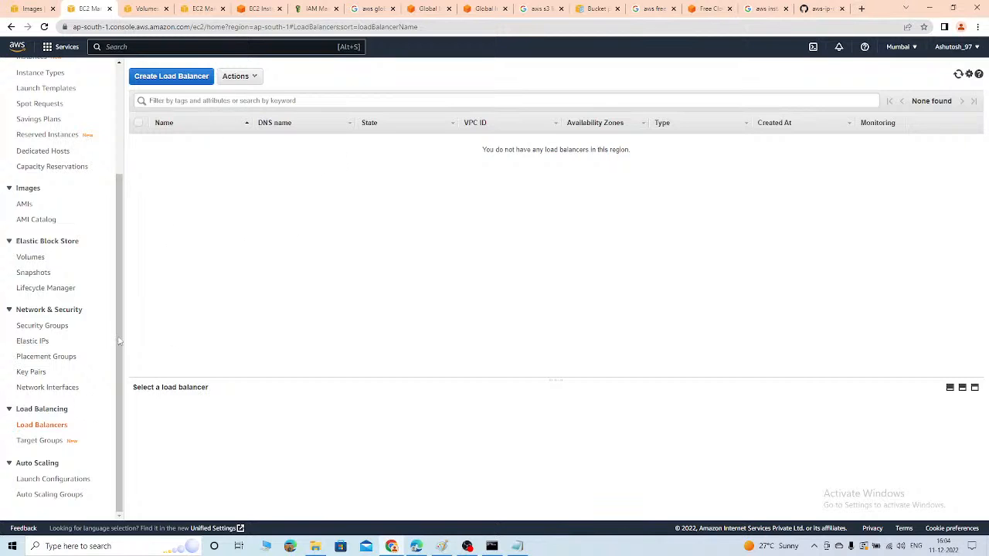
left_click(171, 76)
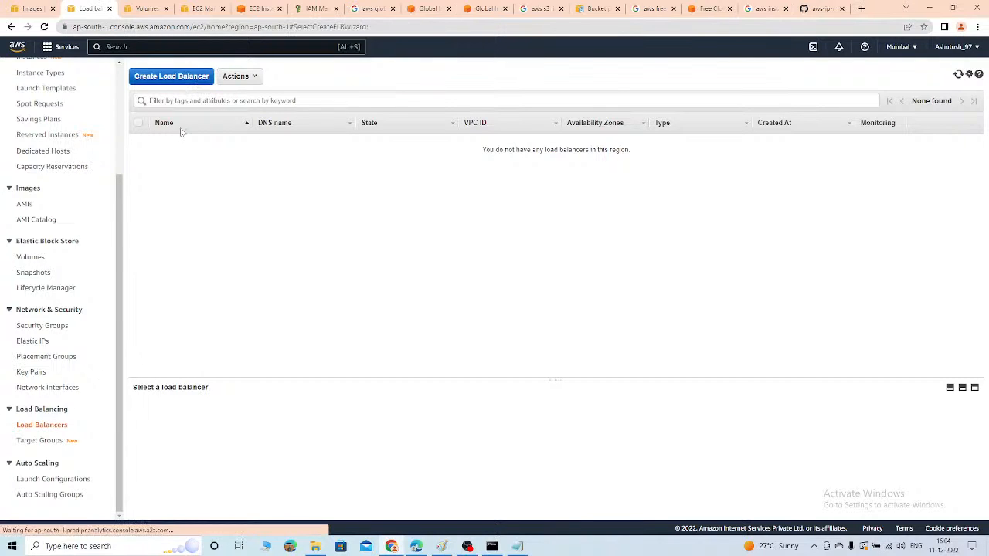
scroll(132, 302, "down", 1)
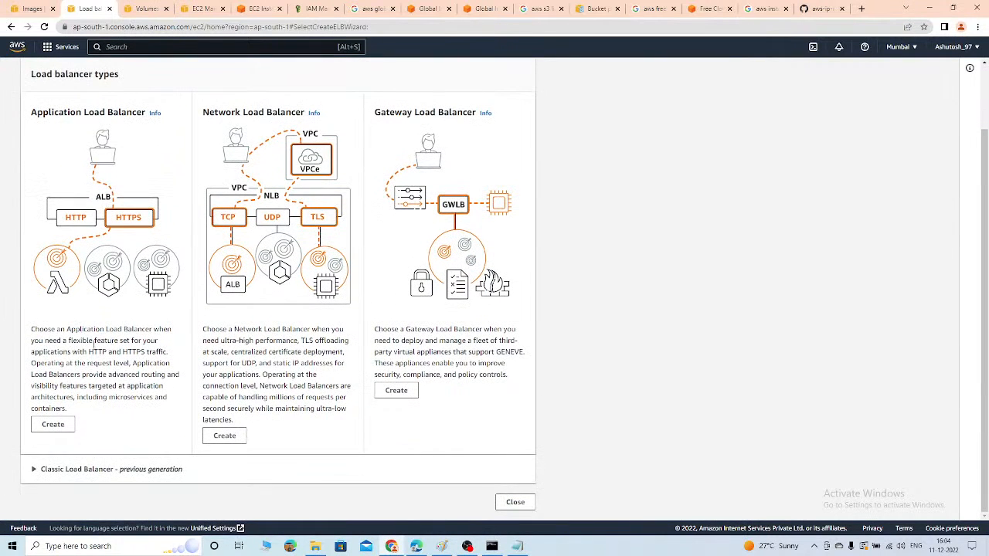
Start creating an Application Load Balancer named "application-load-balaner", keeping the Internet-facing scheme and the IPv4 address type
left_click_drag(88, 352, 147, 352)
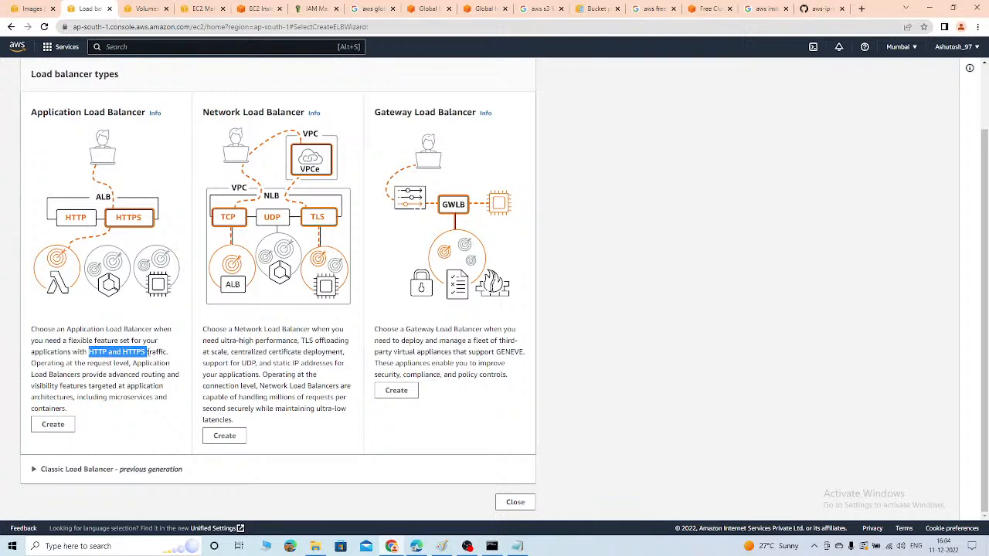
left_click(52, 425)
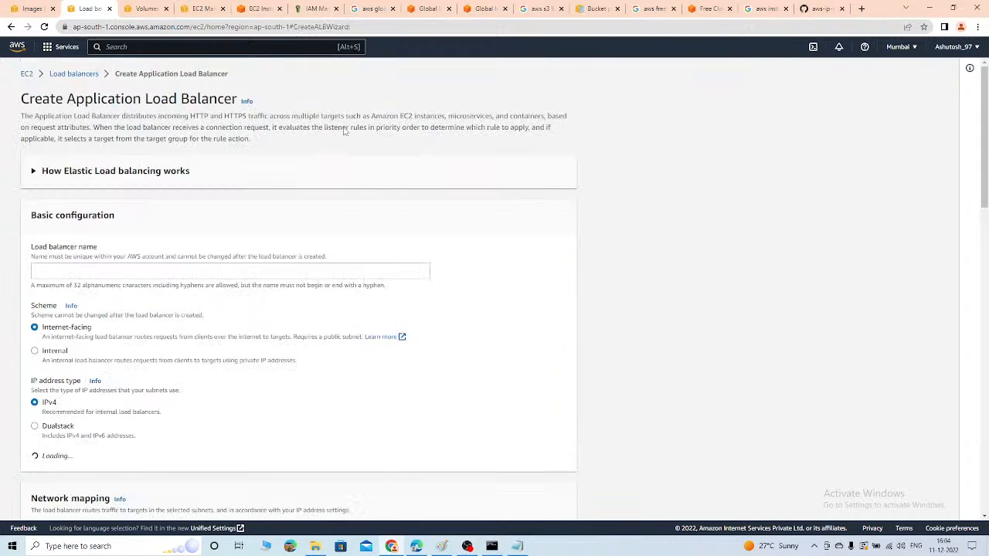
left_click(169, 263)
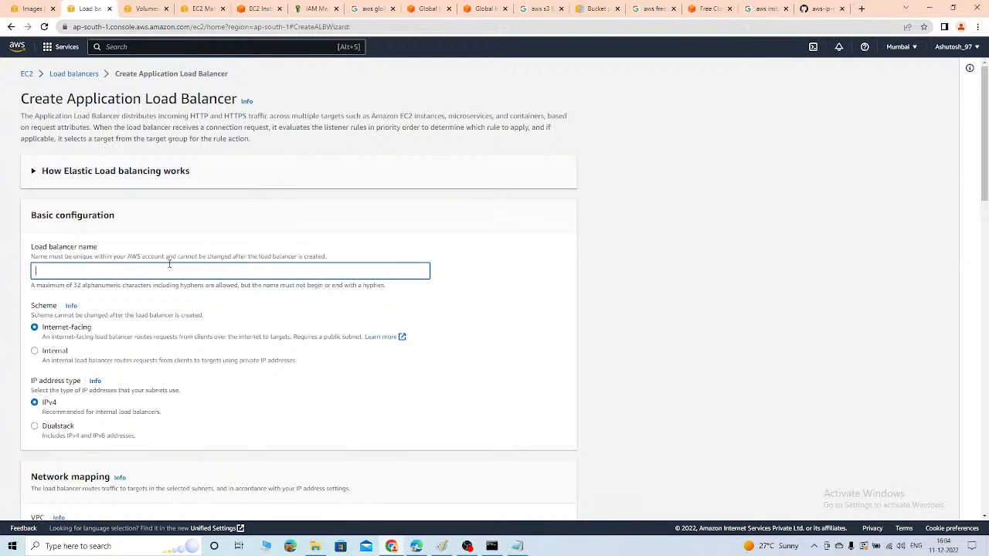
type("applicaaaa")
key("BackSpace")
key("BackSpace")
type("tion-load-balaner")
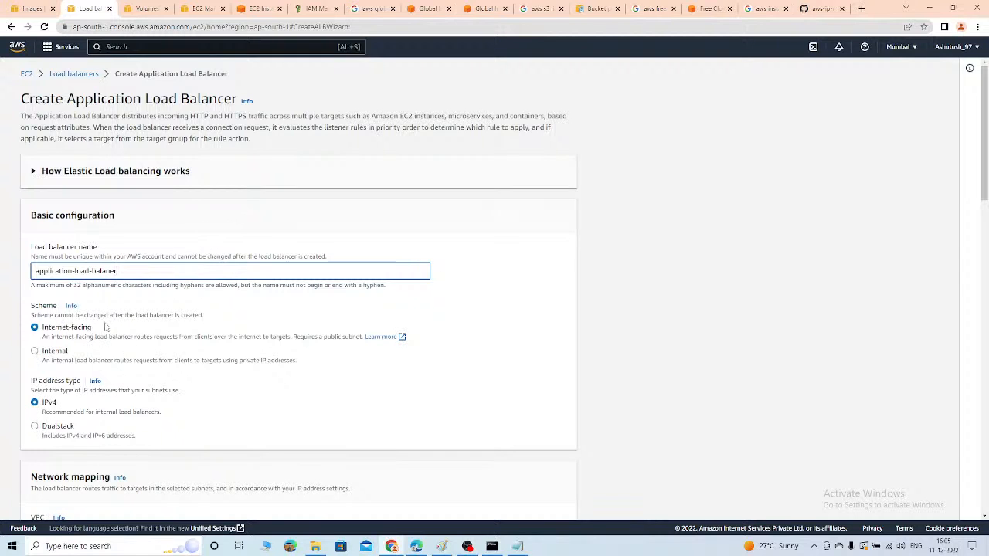
mouse_move(106, 327)
left_mouse_down()
mouse_move(49, 323)
mouse_move(104, 327)
left_mouse_up()
scroll(74, 363, "down", 1)
double_click(48, 300)
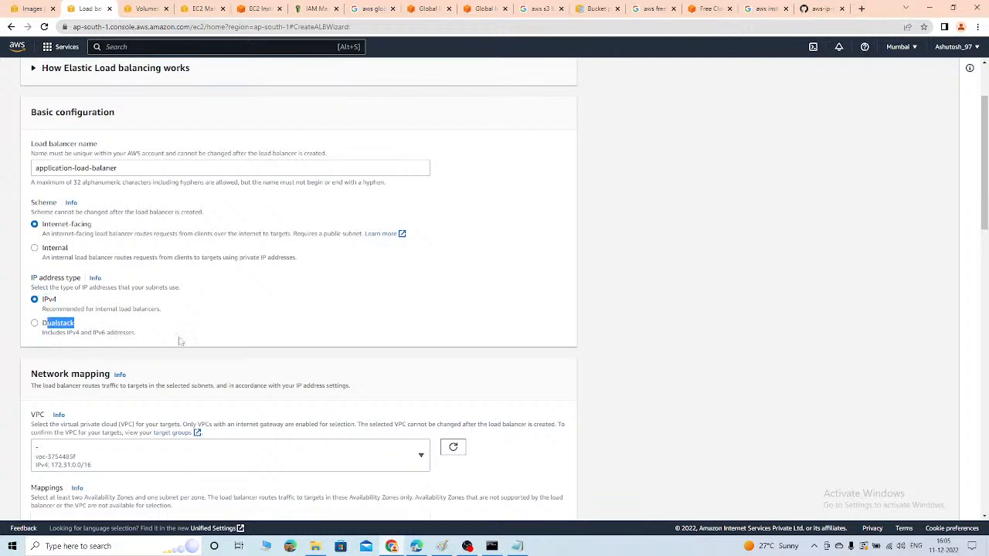
left_click(269, 296)
left_click_drag(42, 301, 78, 300)
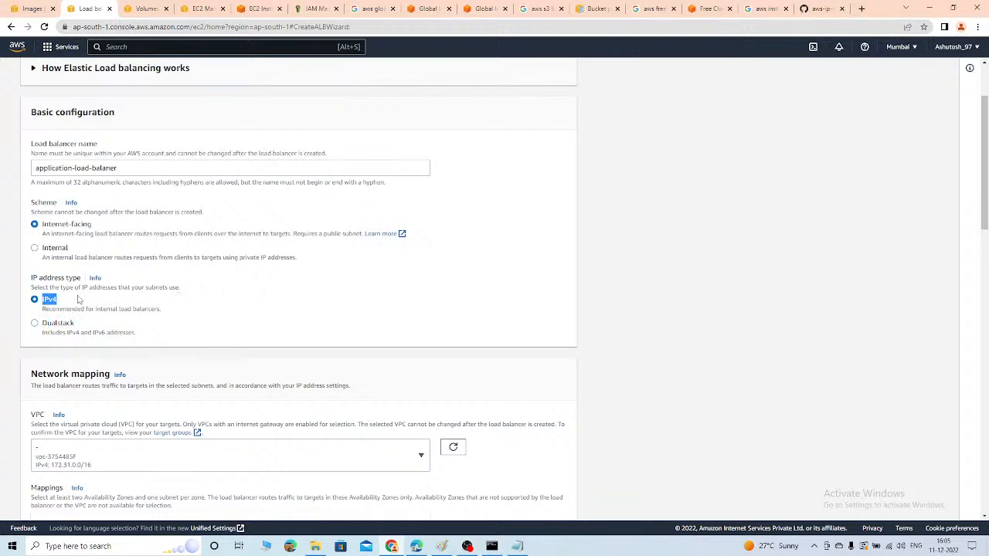
In the network mapping, enable the Availability Zones ap-south-1a, ap-south-1b and ap-south-1c with their preselected subnets
scroll(128, 342, "down", 1)
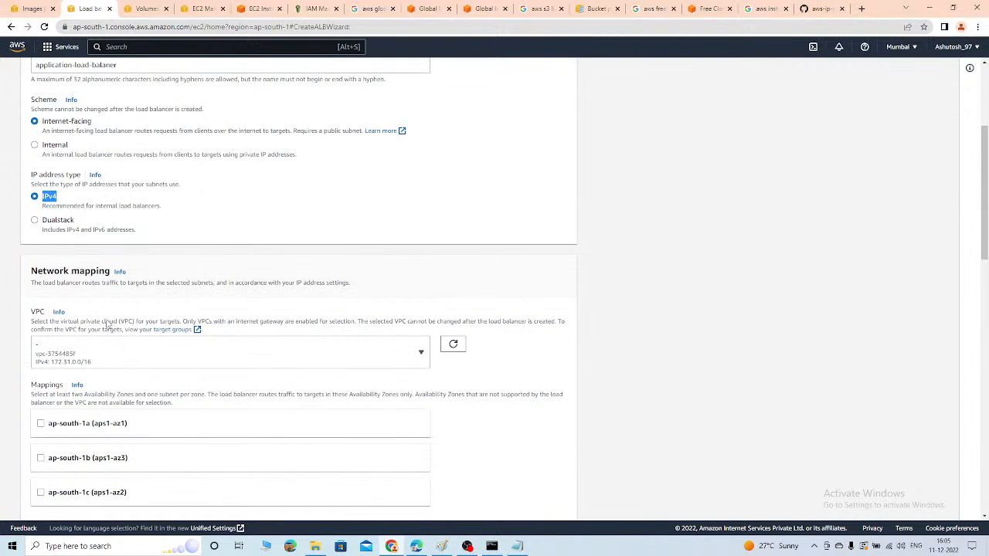
scroll(109, 324, "down", 1)
scroll(92, 249, "up", 1)
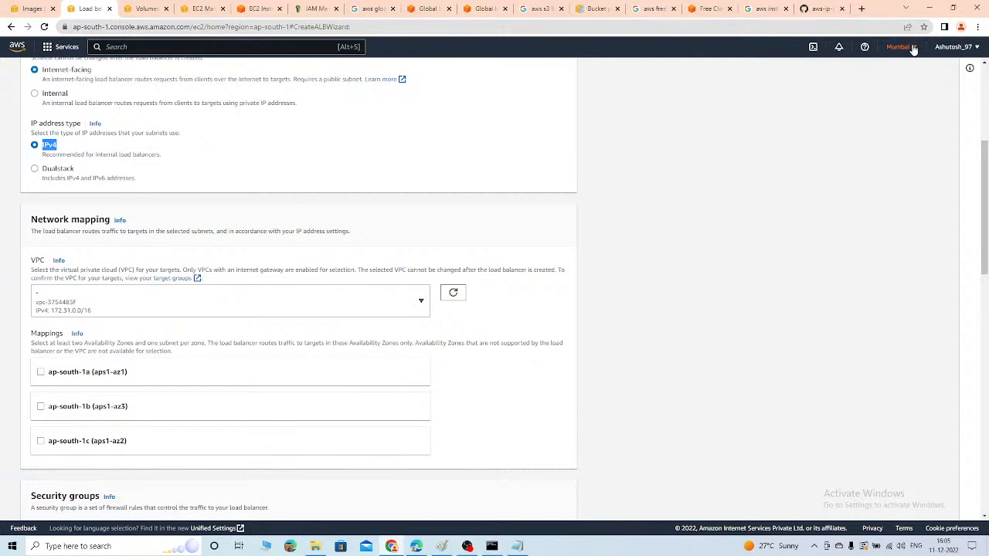
left_click(41, 373)
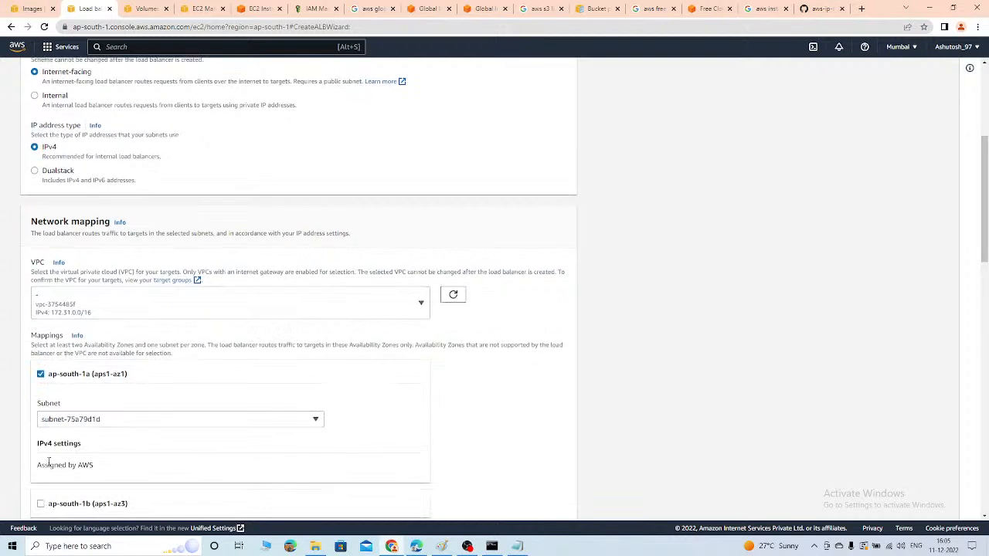
scroll(48, 462, "down", 1)
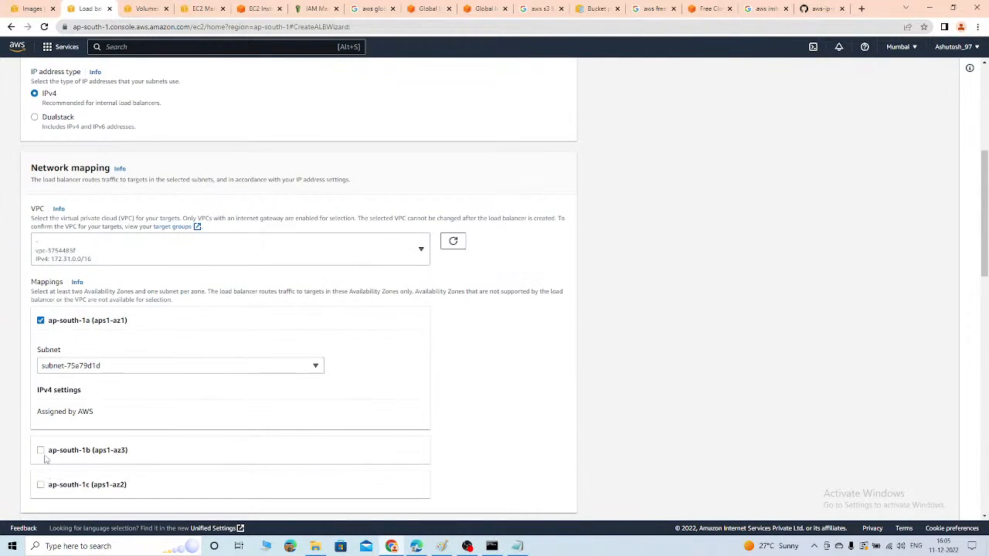
left_click(41, 449)
scroll(46, 417, "down", 2)
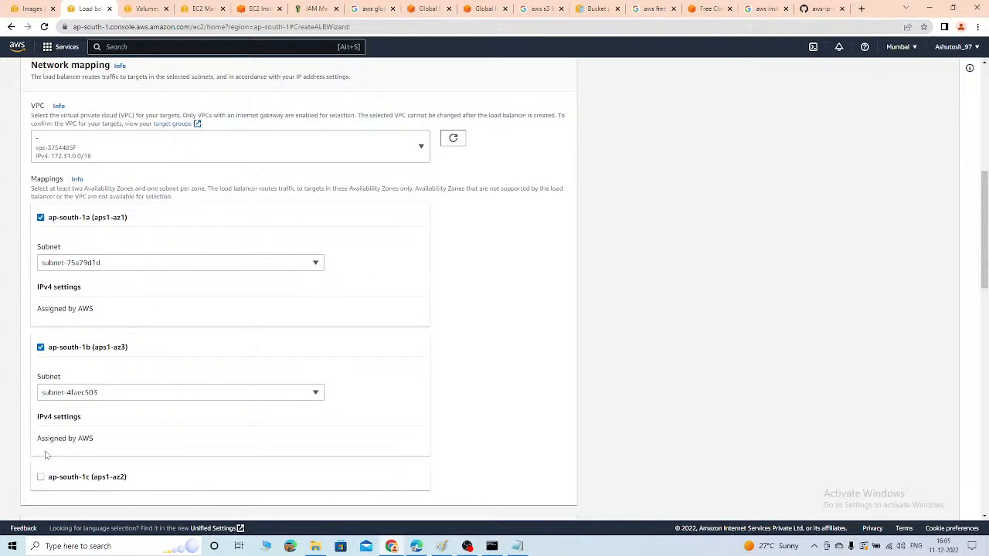
left_click(41, 476)
left_click_drag(45, 437, 90, 439)
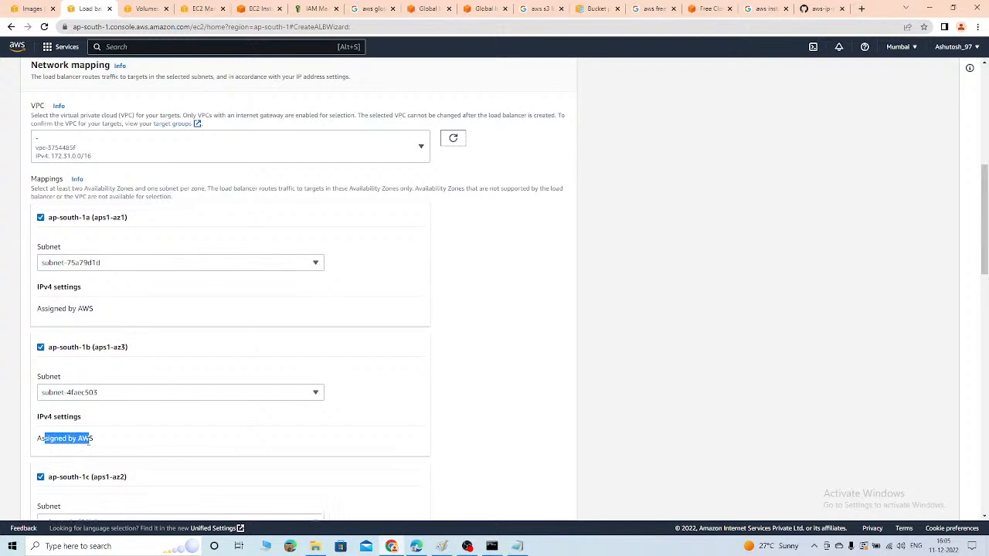
Start creating a new security group from the load balancer form and name it "application-load-balancer"
scroll(107, 355, "down", 1)
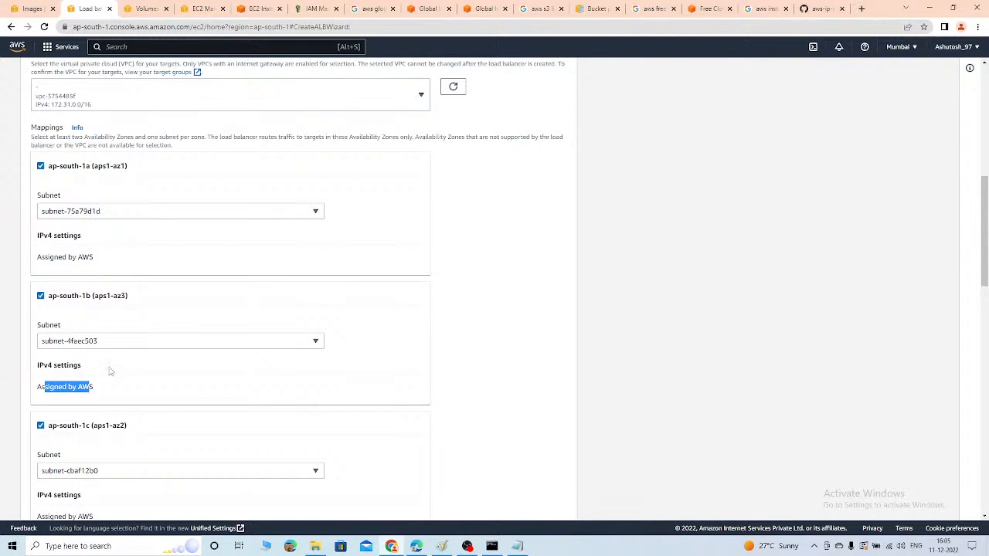
scroll(114, 363, "down", 3)
scroll(116, 367, "down", 3)
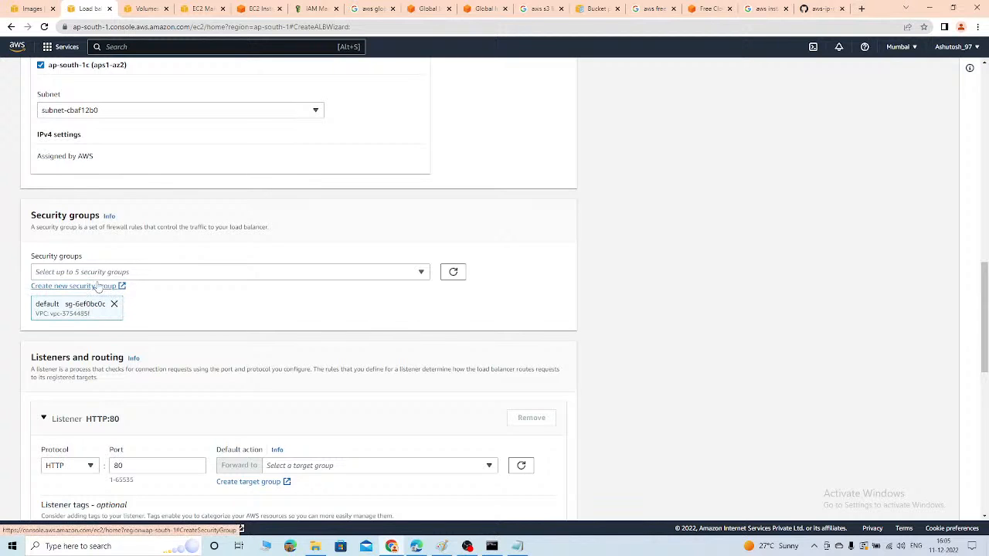
left_click(98, 286)
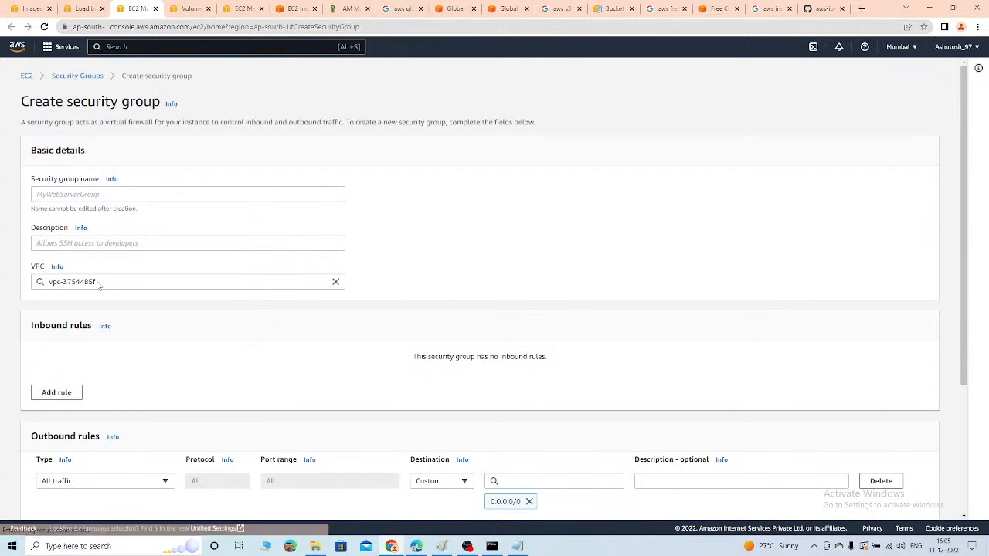
left_click(124, 194)
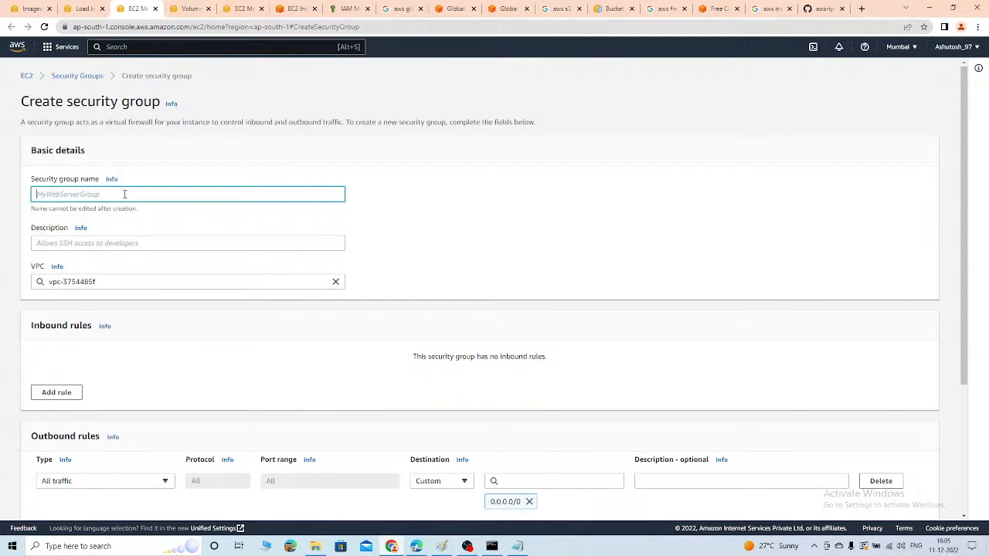
type("application-load-balancer")
Add an inbound rule to the security group allowing HTTP traffic with the source Anywhere-IPv4
scroll(266, 361, "down", 2)
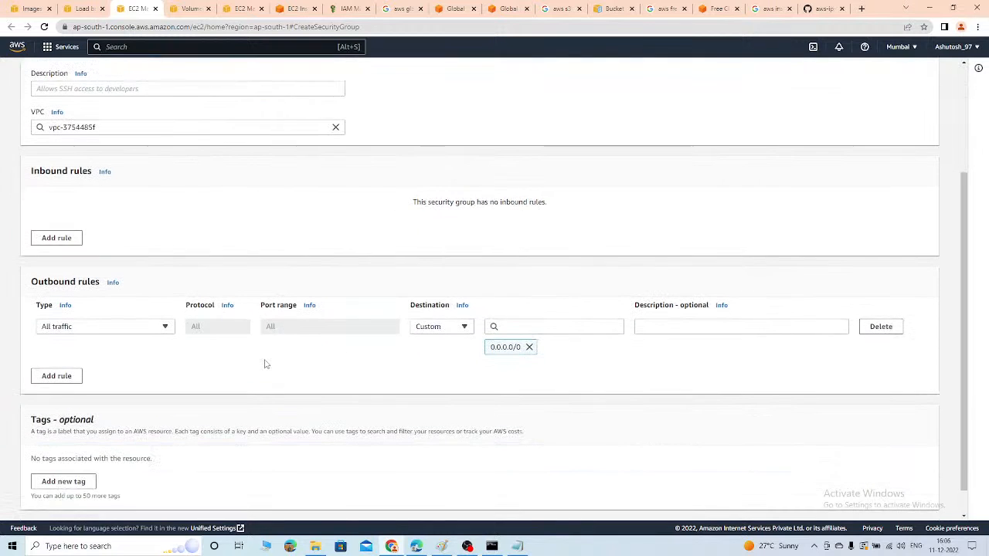
left_click(56, 237)
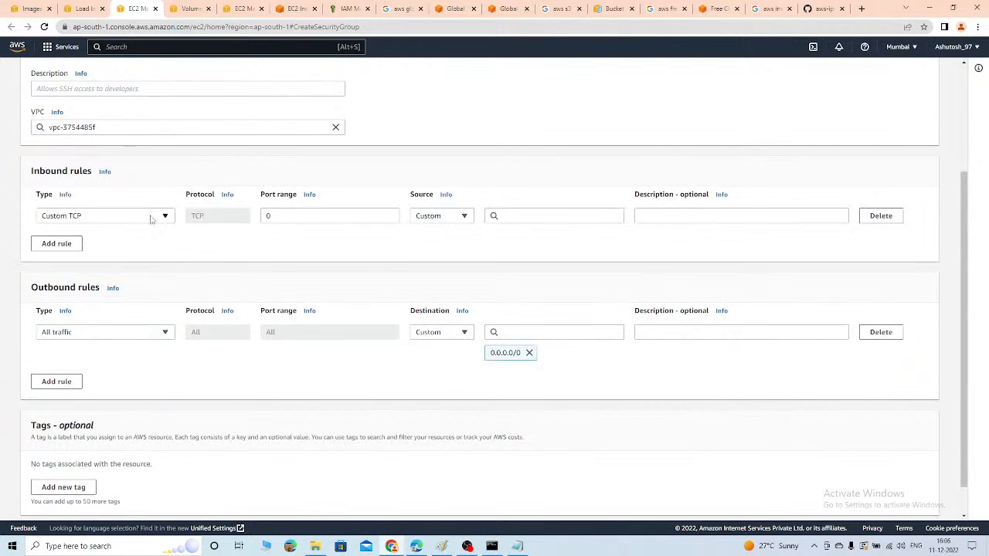
left_click(142, 219)
type("http")
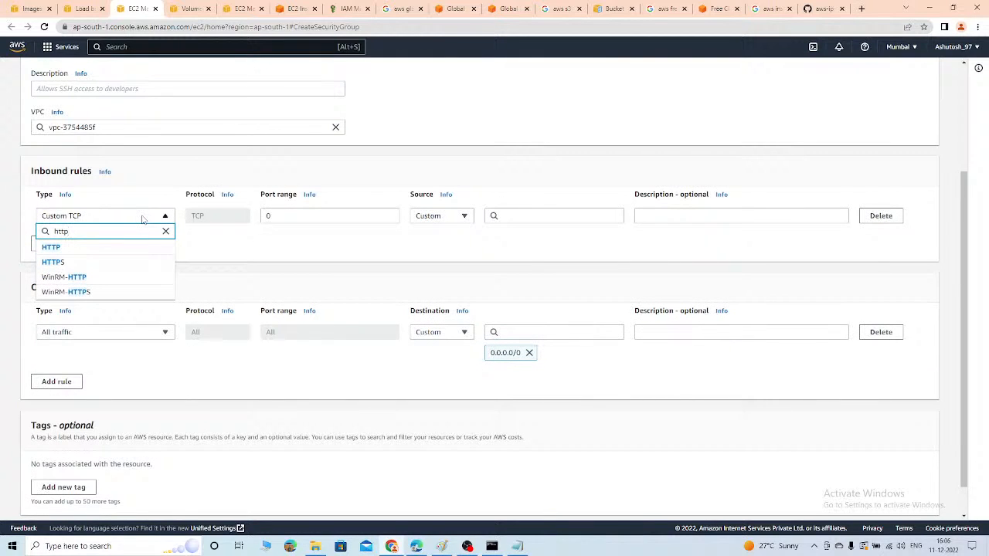
left_click(110, 248)
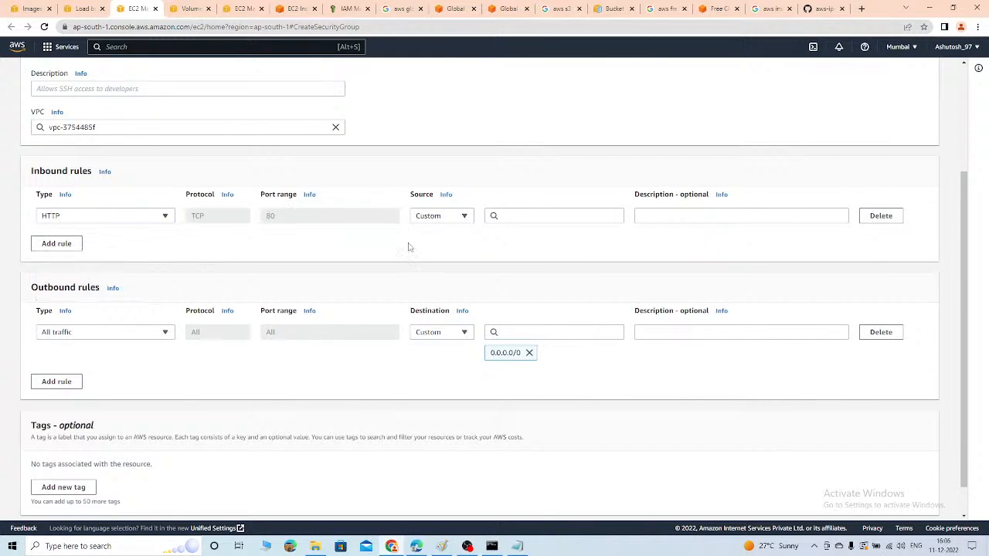
left_click(442, 218)
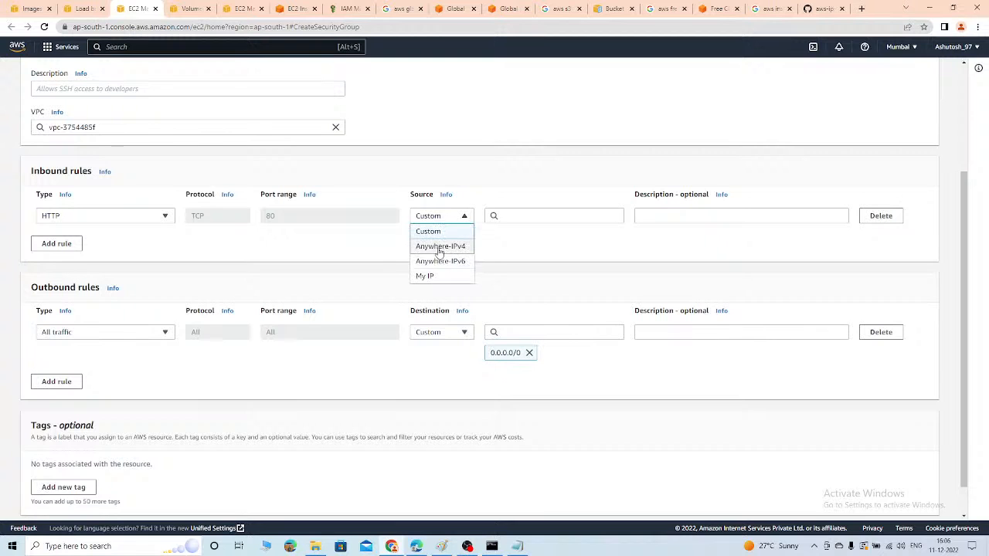
left_click(447, 245)
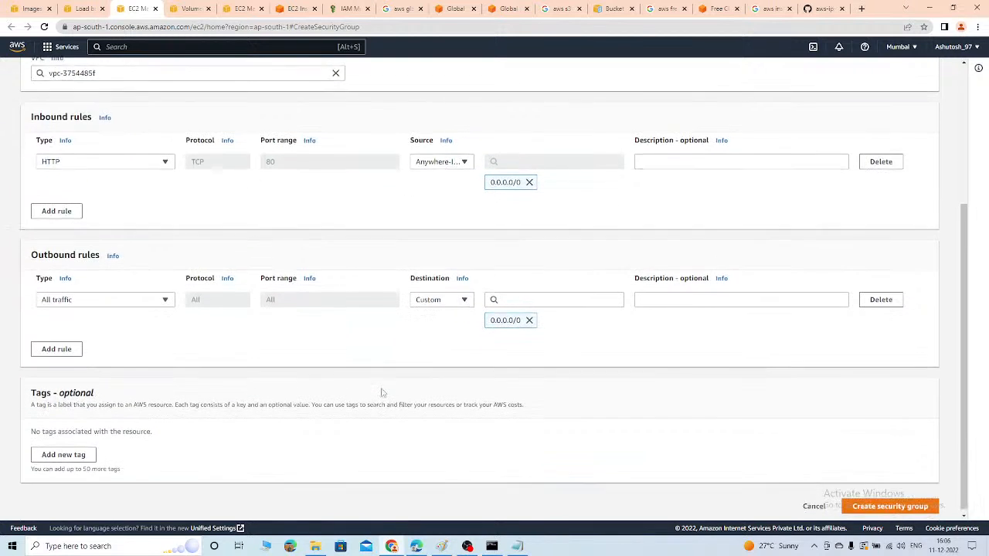
Enter "alb sg" as the security group's description and create the group
scroll(380, 393, "down", 2)
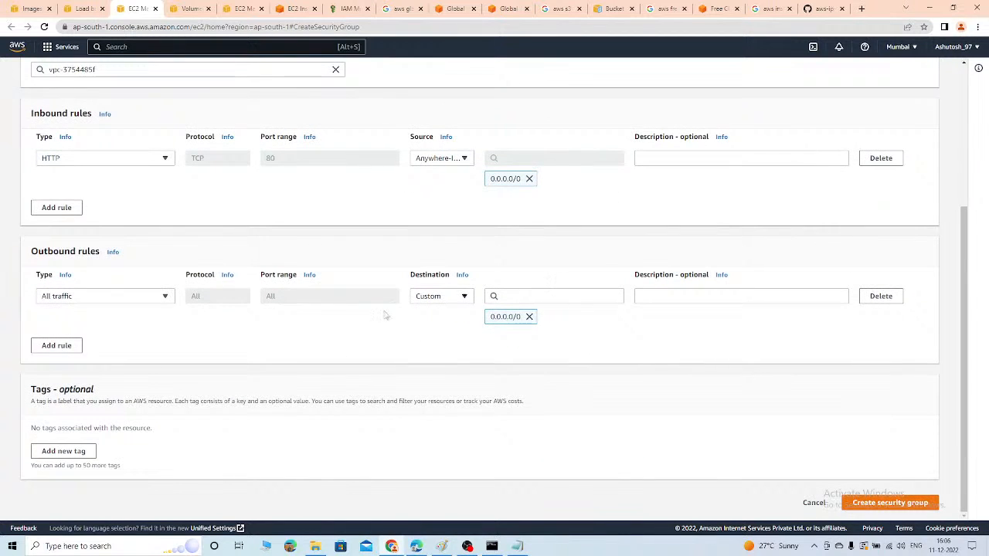
left_click(872, 506)
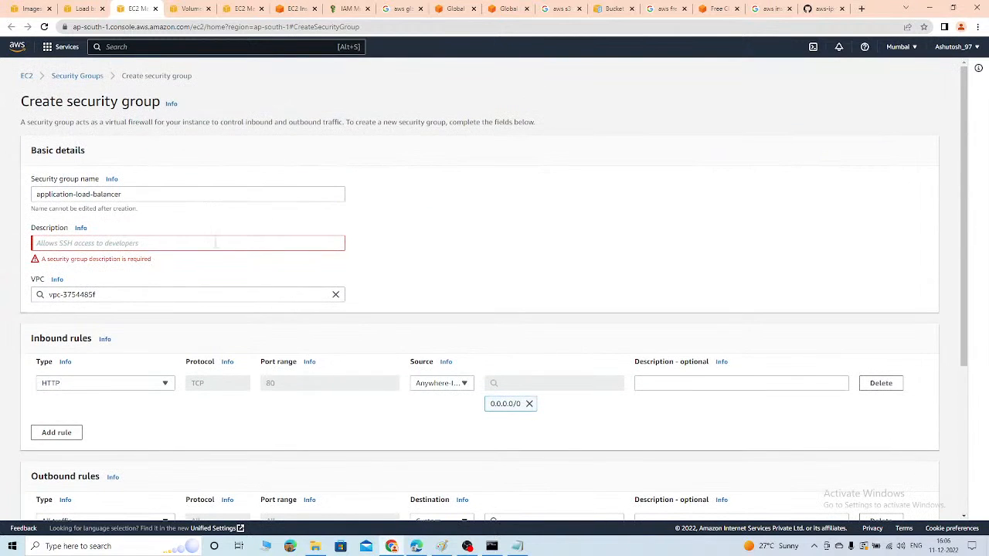
left_click(187, 240)
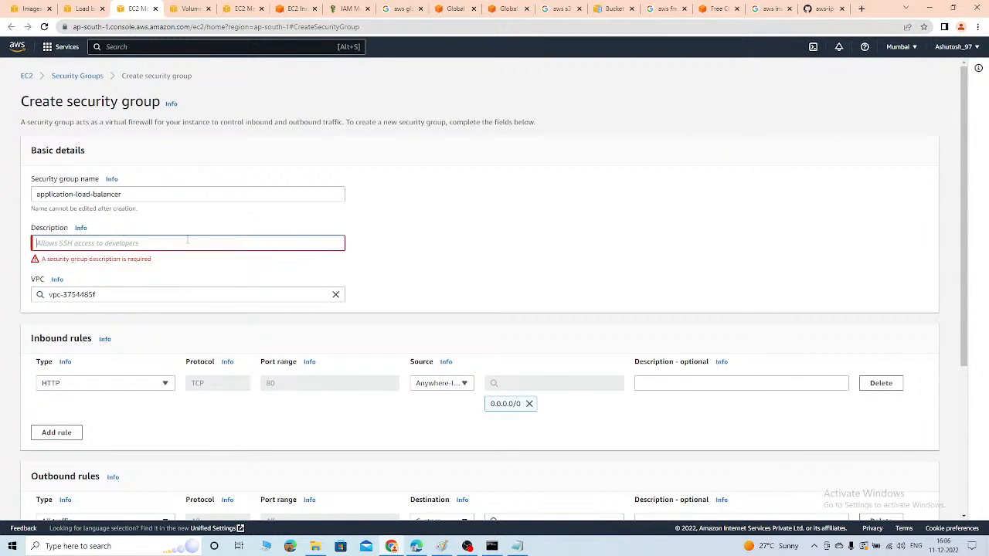
type("alb sg")
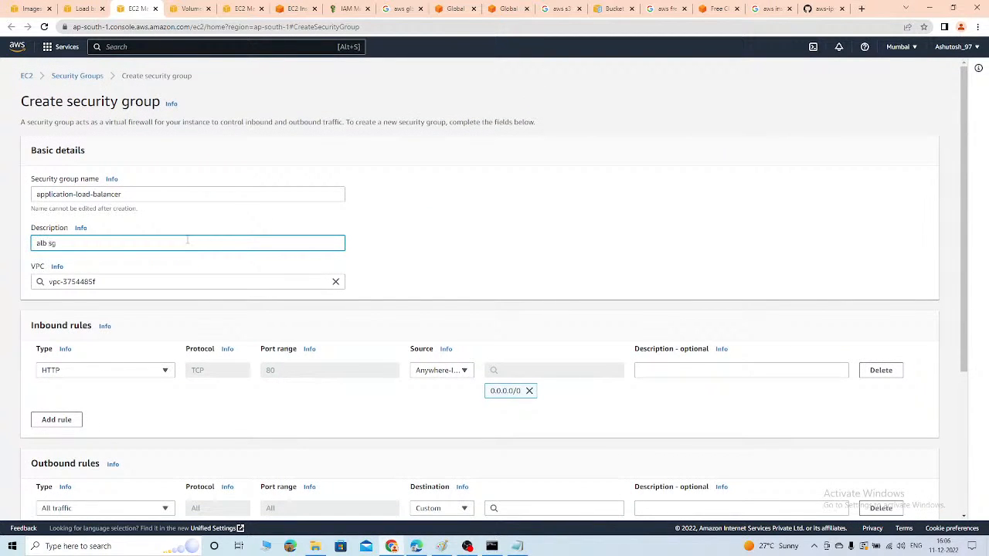
scroll(690, 499, "down", 3)
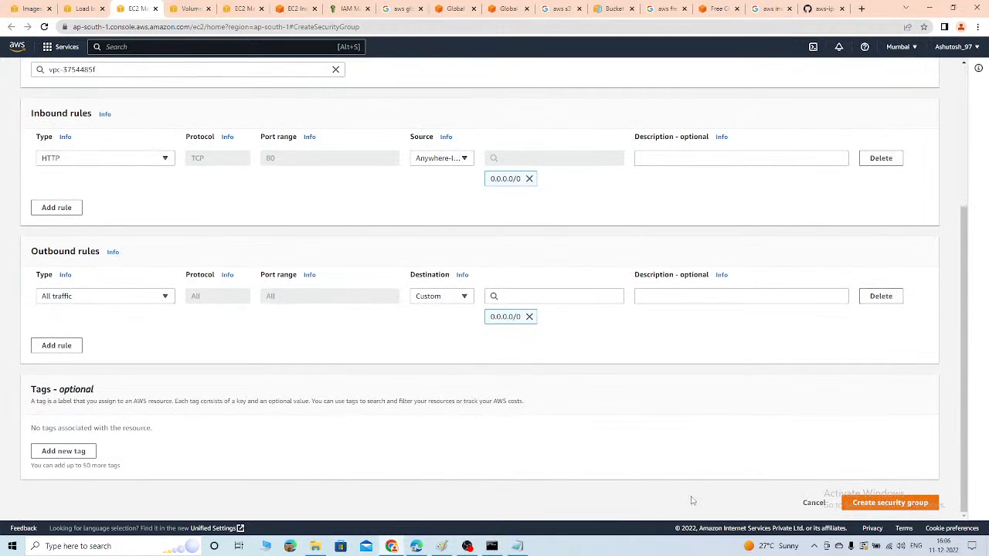
left_click(888, 502)
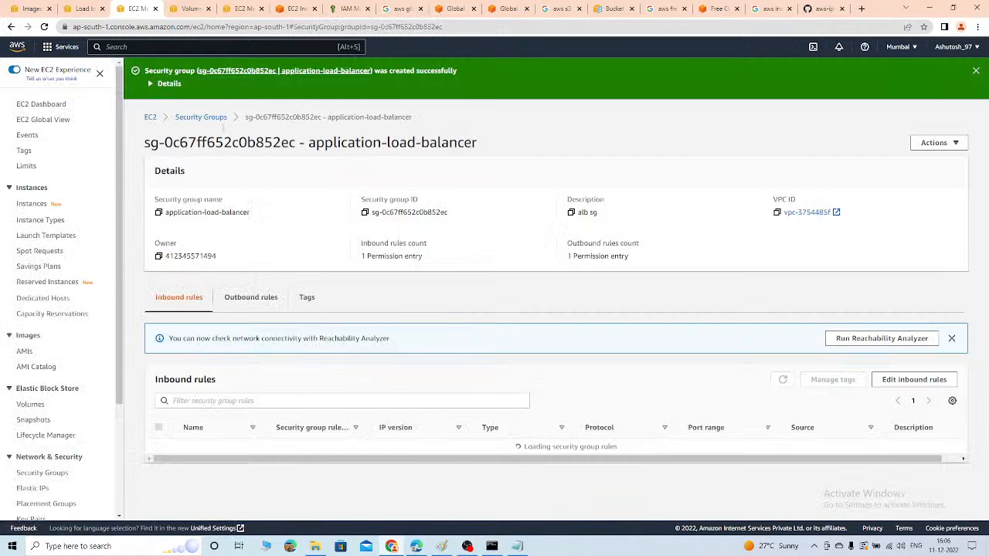
Back in the load balancer form, refresh the security group list and replace the default group with application-load-balancer
left_click(80, 9)
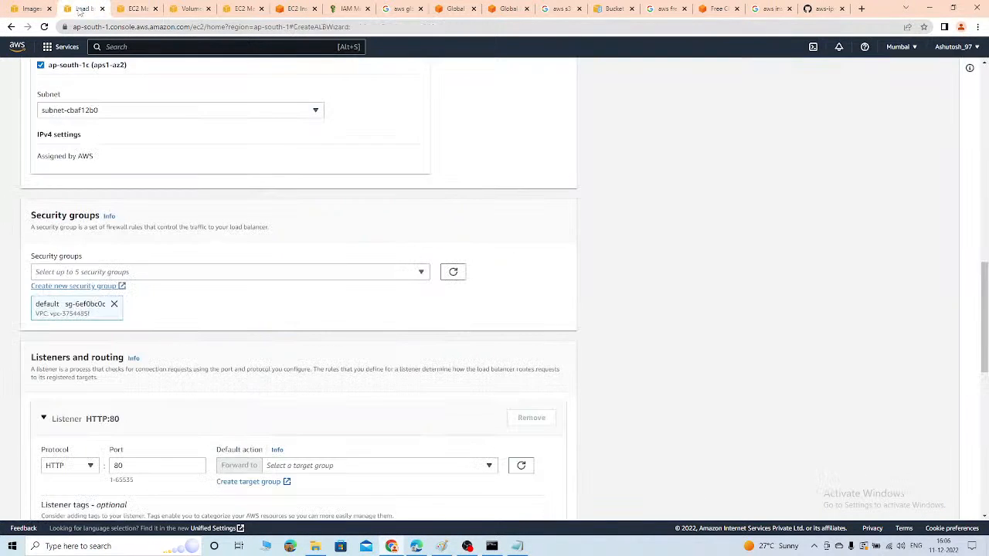
left_click(453, 271)
left_click(114, 304)
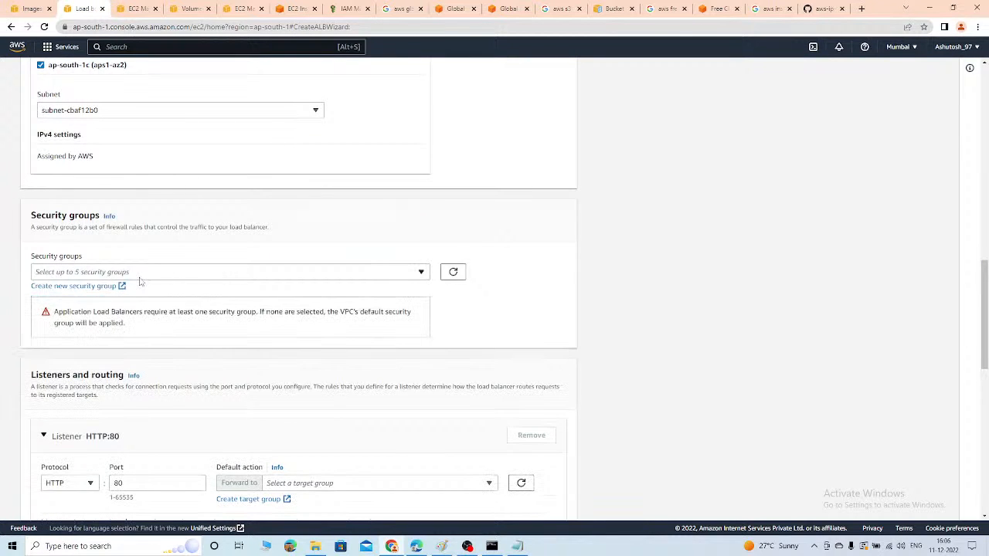
left_click(141, 277)
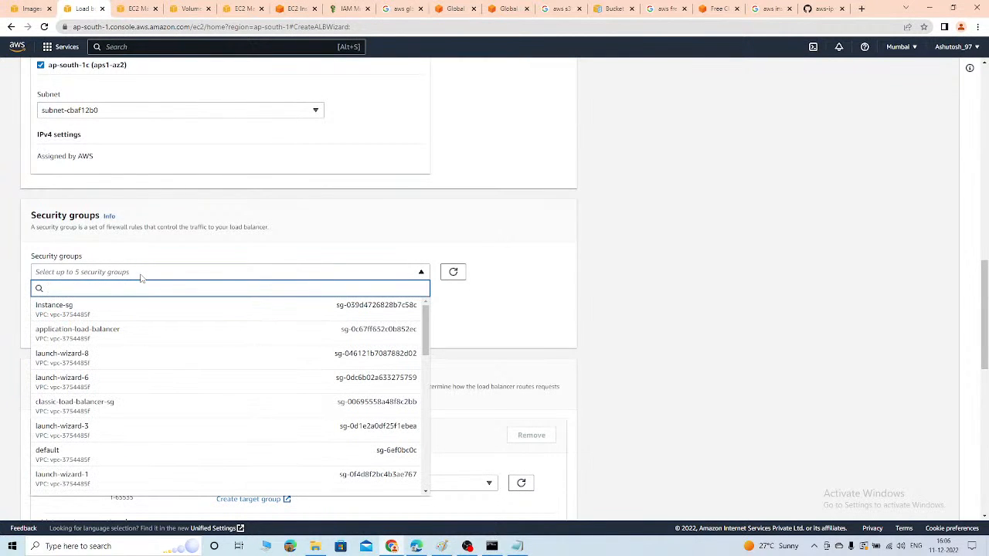
left_click(122, 334)
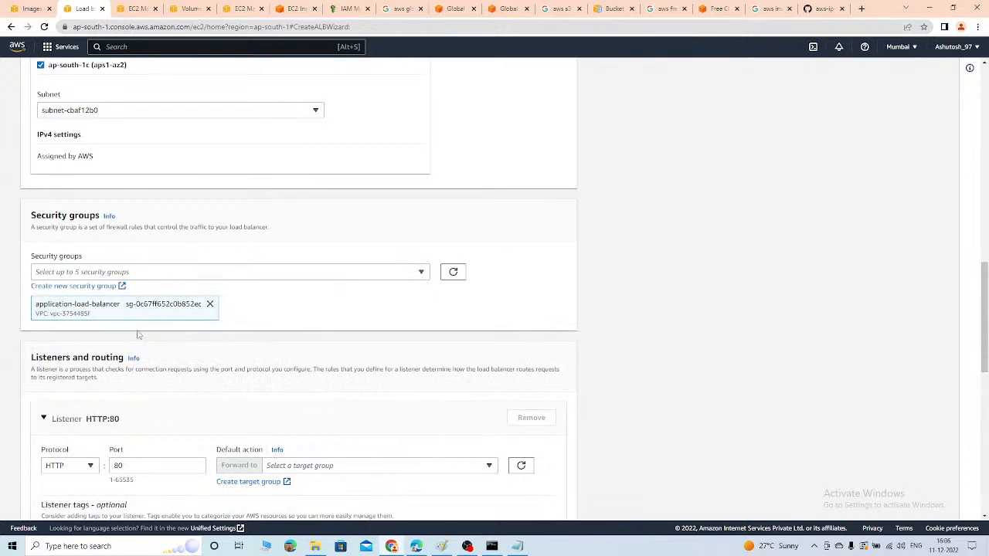
Start creating a new target group for the HTTP:80 listener's default action
scroll(162, 395, "down", 2)
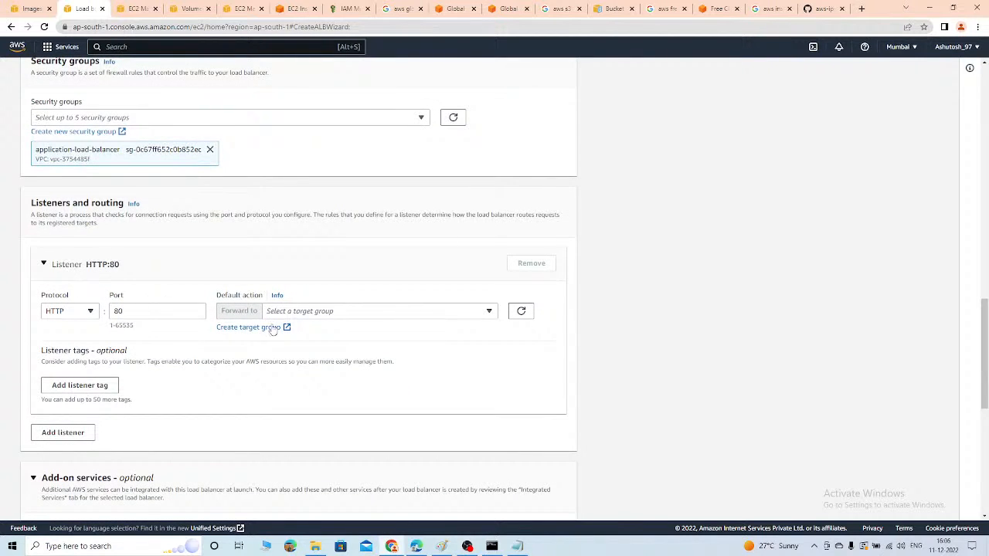
scroll(136, 360, "down", 1)
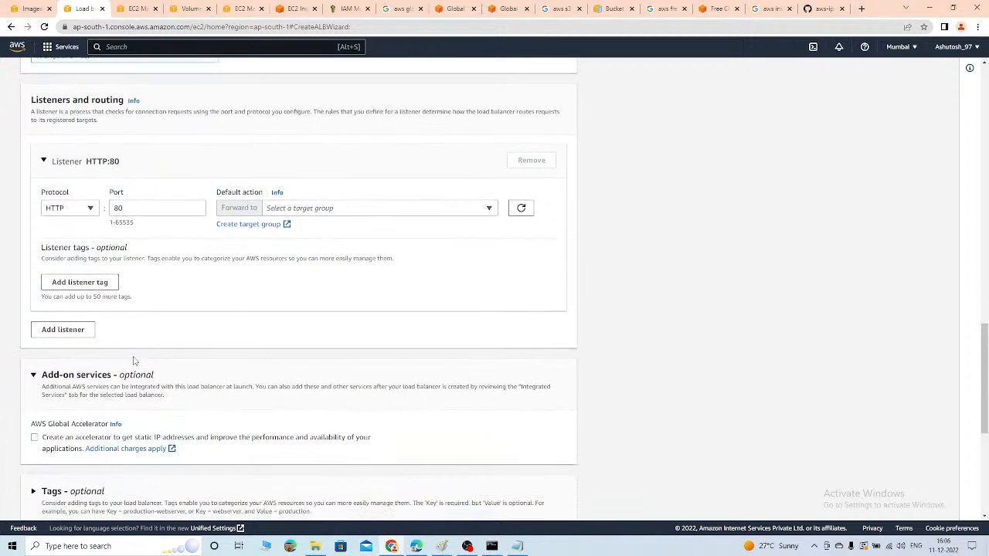
left_click(255, 228)
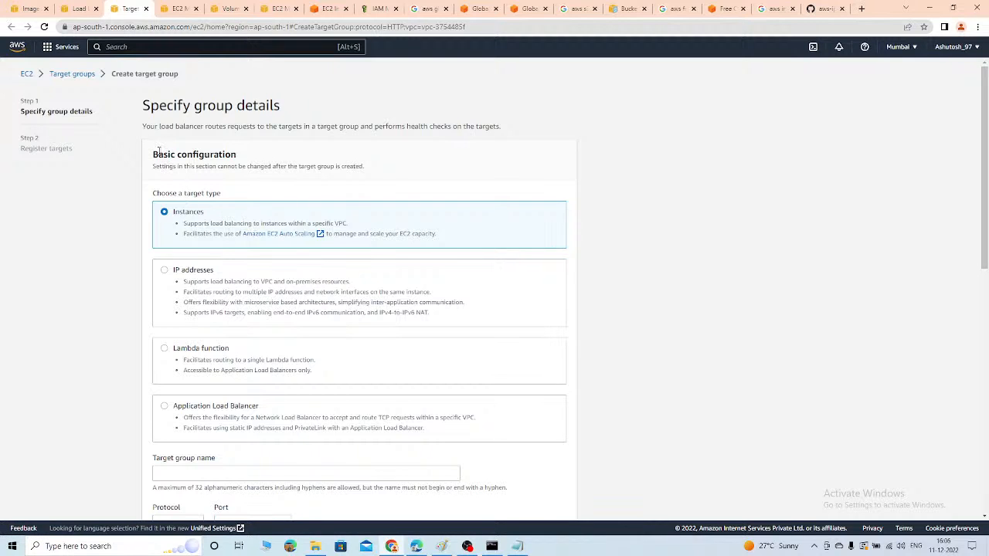
Review the target types, keep Instances selected, and name the target group app-target-1
left_click_drag(158, 151, 222, 153)
left_click_drag(169, 194, 217, 213)
left_click_drag(176, 269, 201, 271)
left_click_drag(181, 347, 226, 351)
left_click_drag(193, 407, 249, 417)
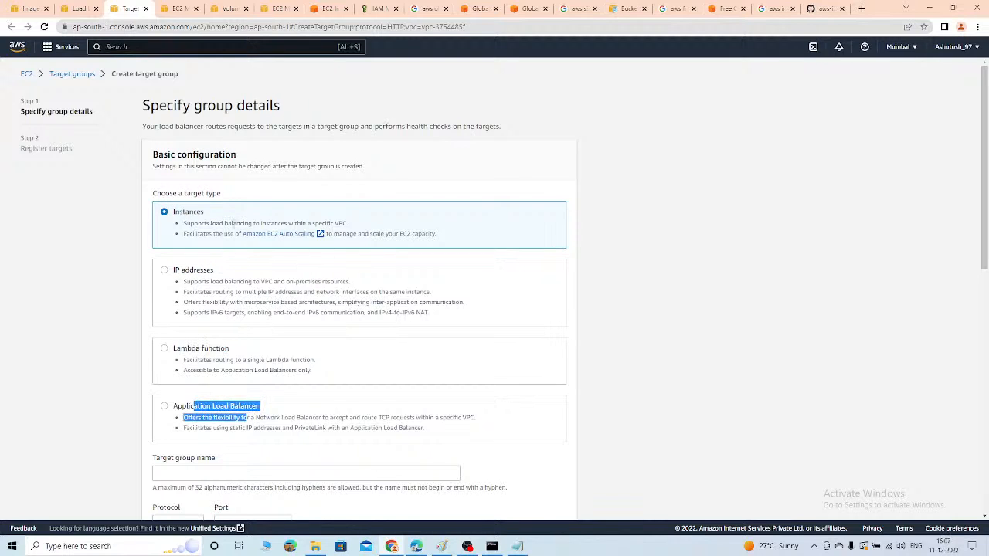
left_click(190, 212)
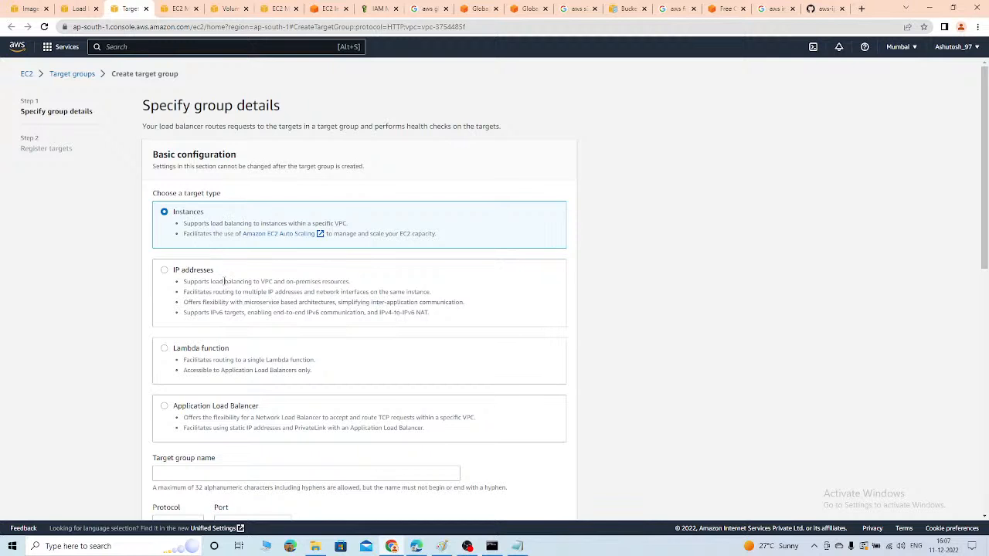
scroll(215, 264, "down", 2)
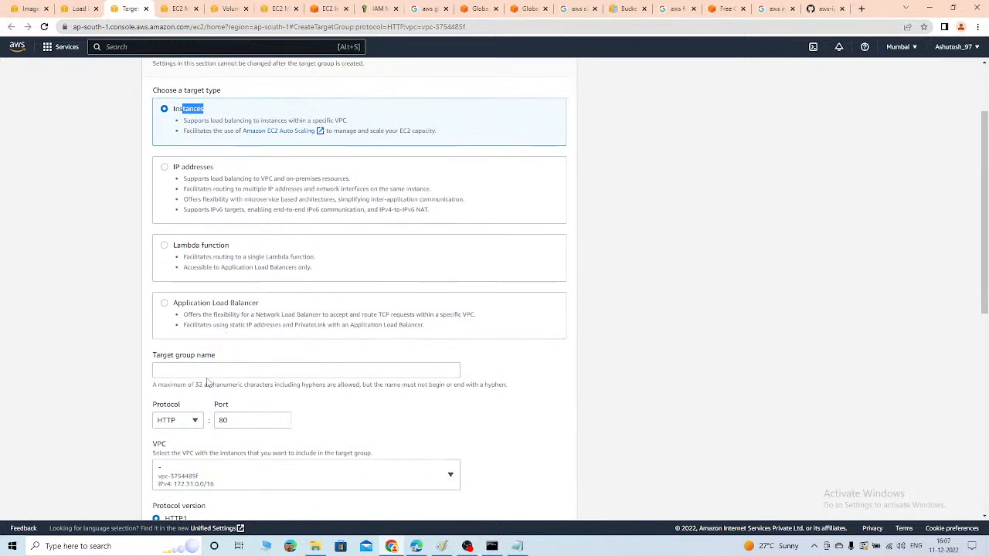
left_click(207, 372)
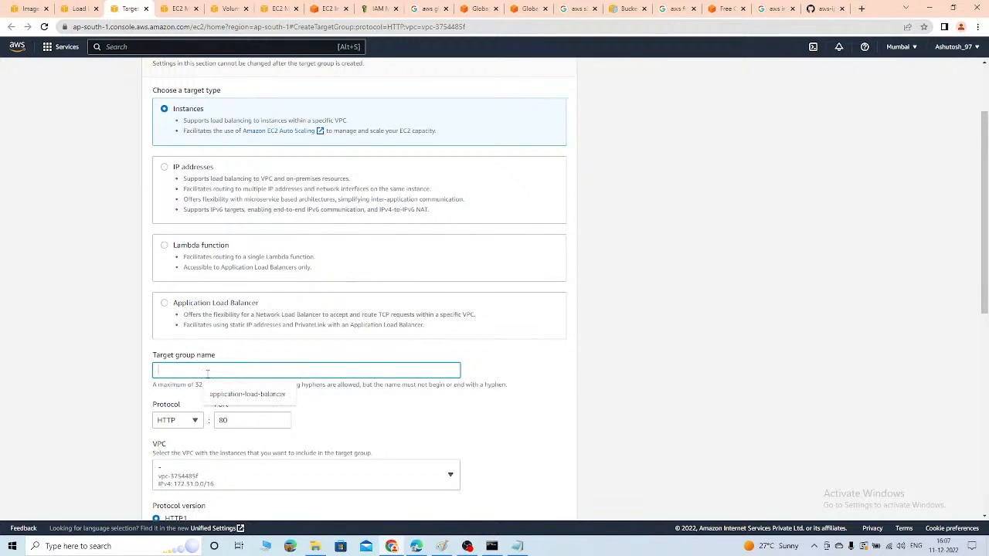
type("app-target-1")
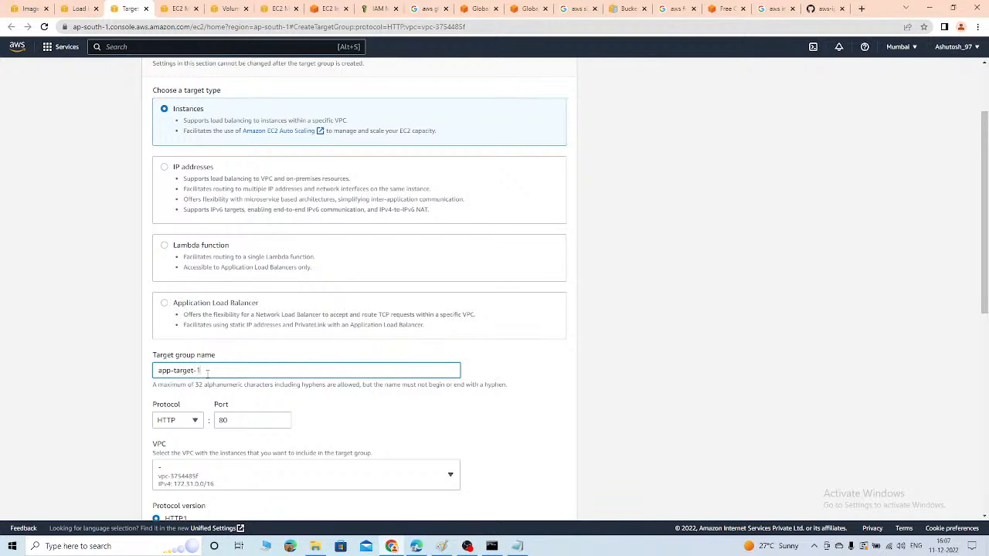
Keep protocol HTTP on port 80, version HTTP1 and health check path "/", and proceed to registering targets
scroll(208, 372, "down", 1)
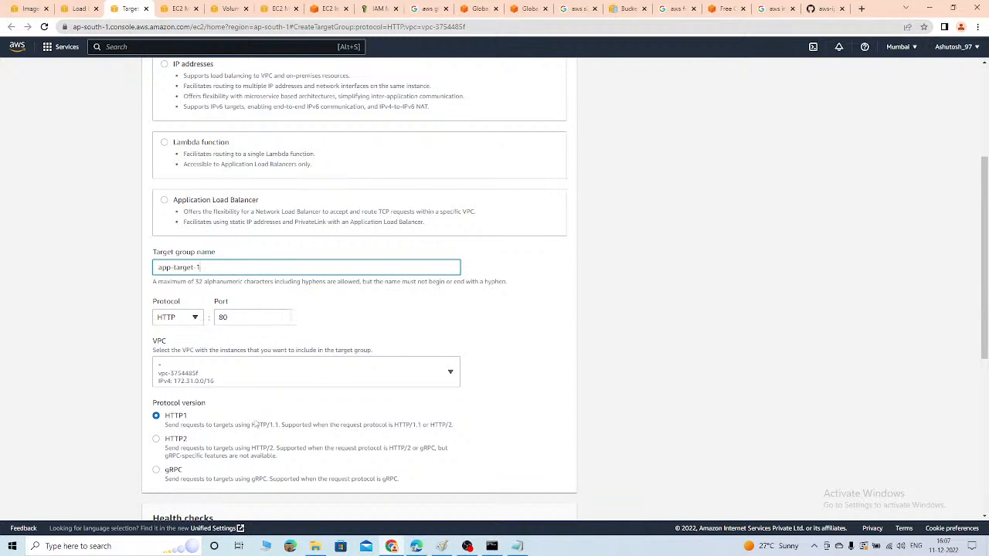
scroll(254, 425, "down", 1)
left_click_drag(168, 315, 188, 315)
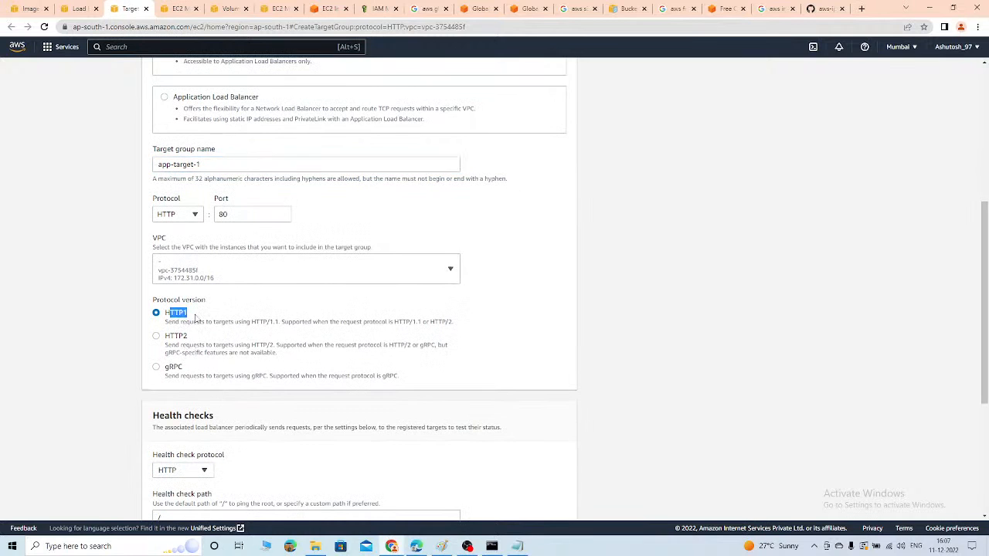
scroll(240, 351, "down", 1)
left_click(168, 362)
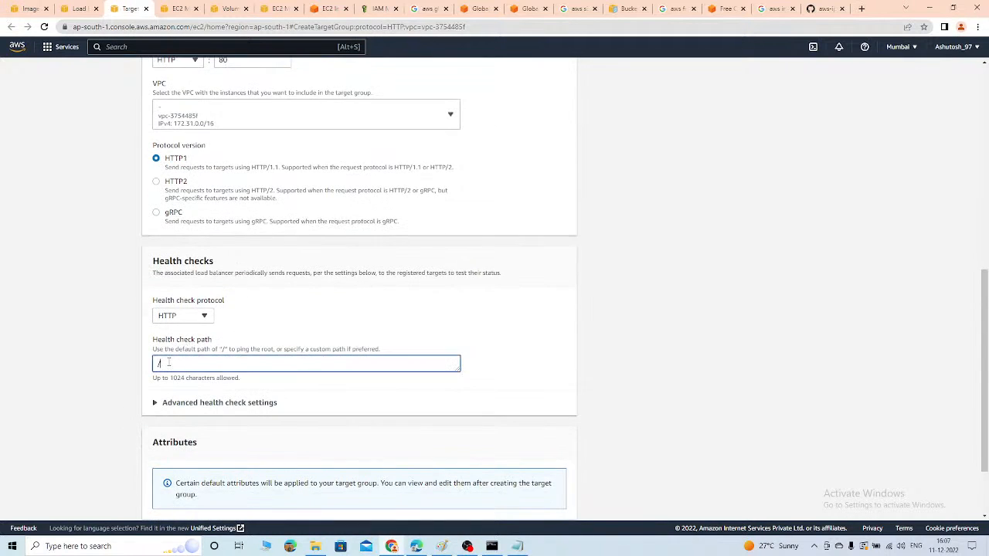
scroll(192, 363, "down", 1)
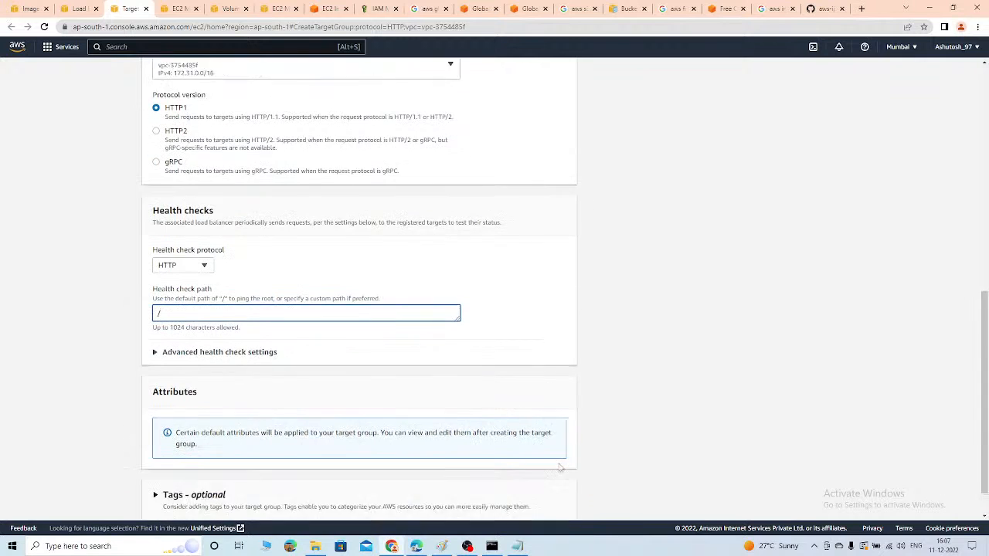
left_click(567, 509)
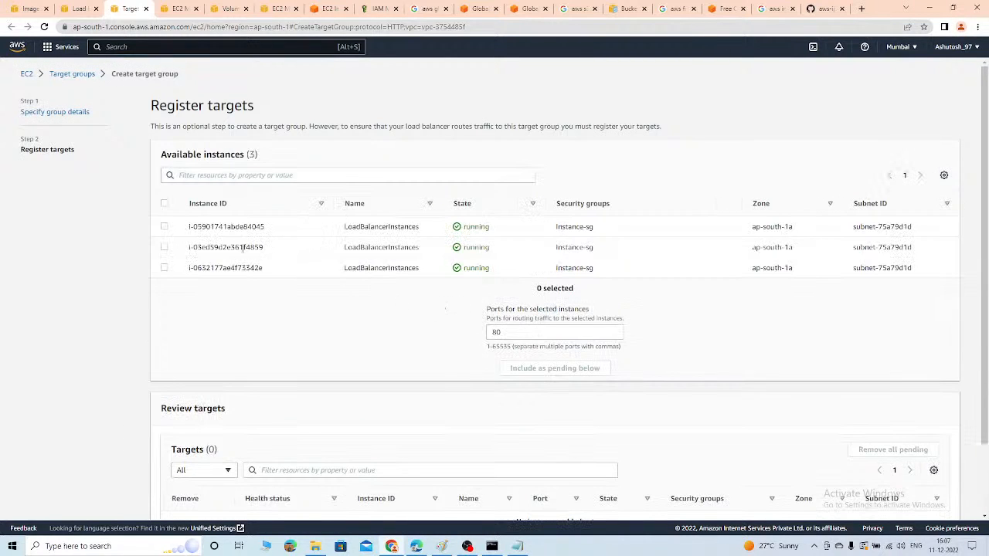
Add all three running LoadBalancerInstances as pending targets on port 80 and create the target group
left_click(164, 227)
left_click(164, 247)
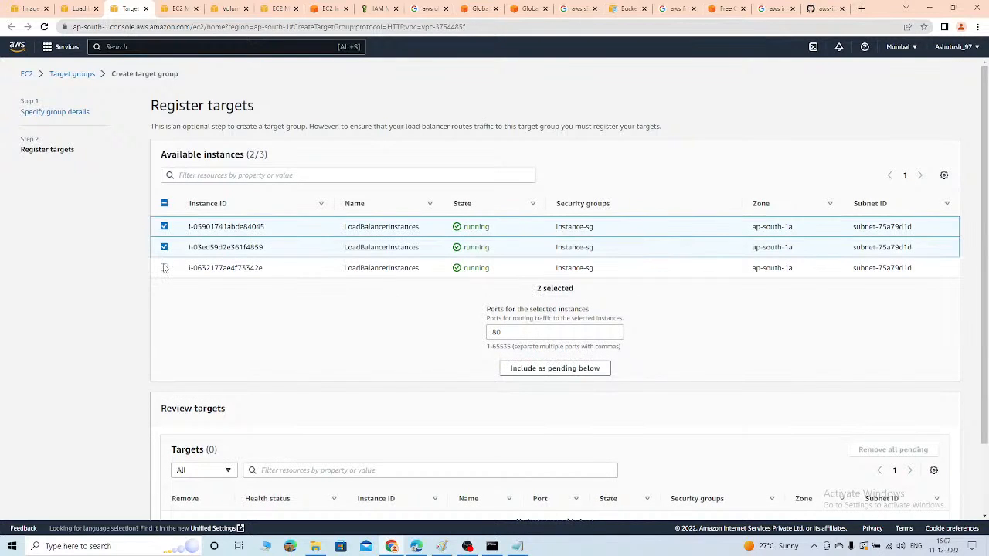
left_click(164, 267)
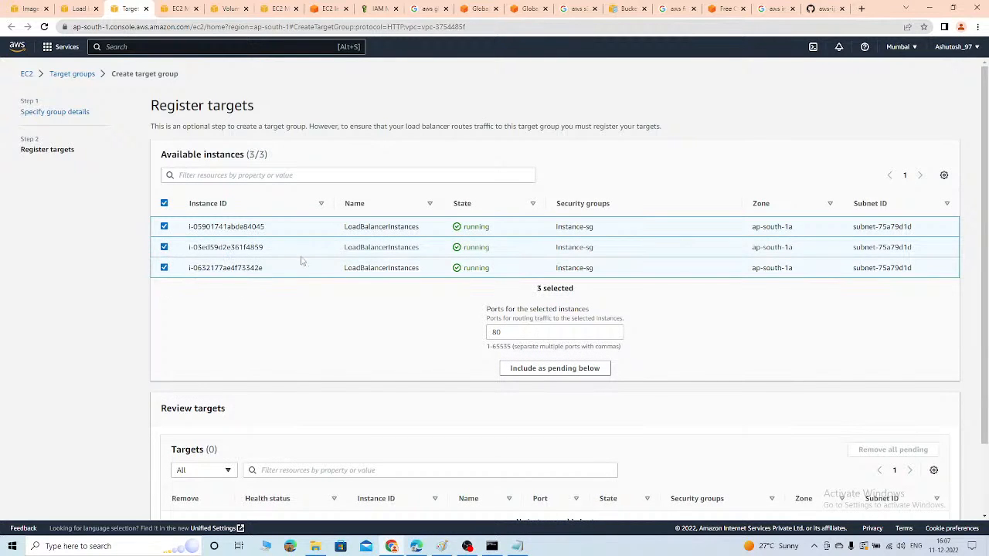
left_click(545, 374)
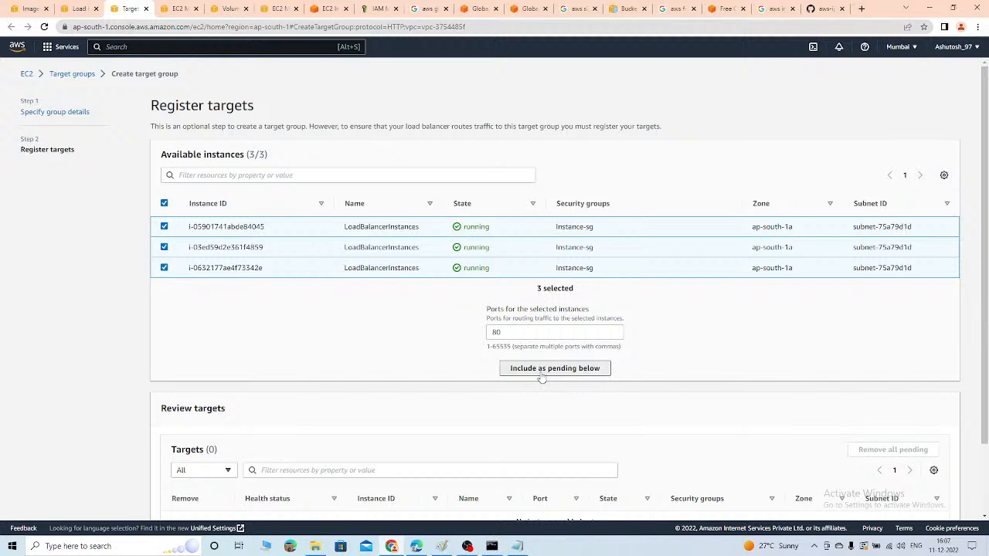
scroll(476, 365, "down", 2)
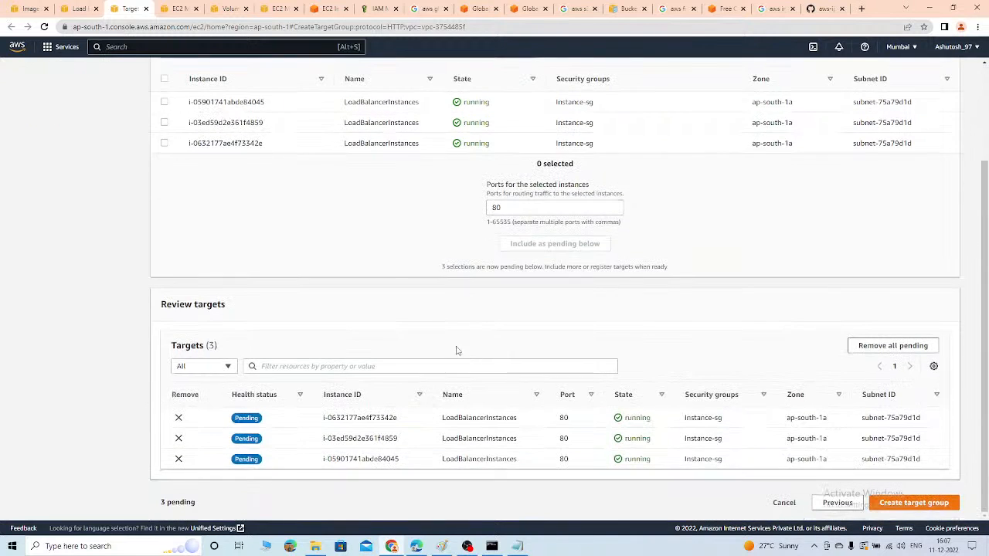
left_click(929, 503)
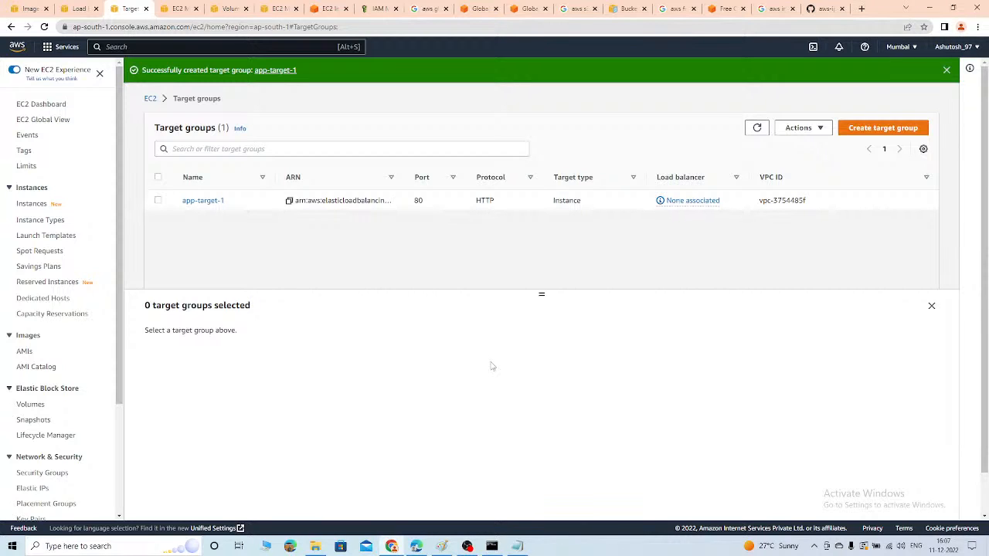
Collapse the details pane and refresh the target groups list to check app-target-1's load balancer association
left_click(931, 306)
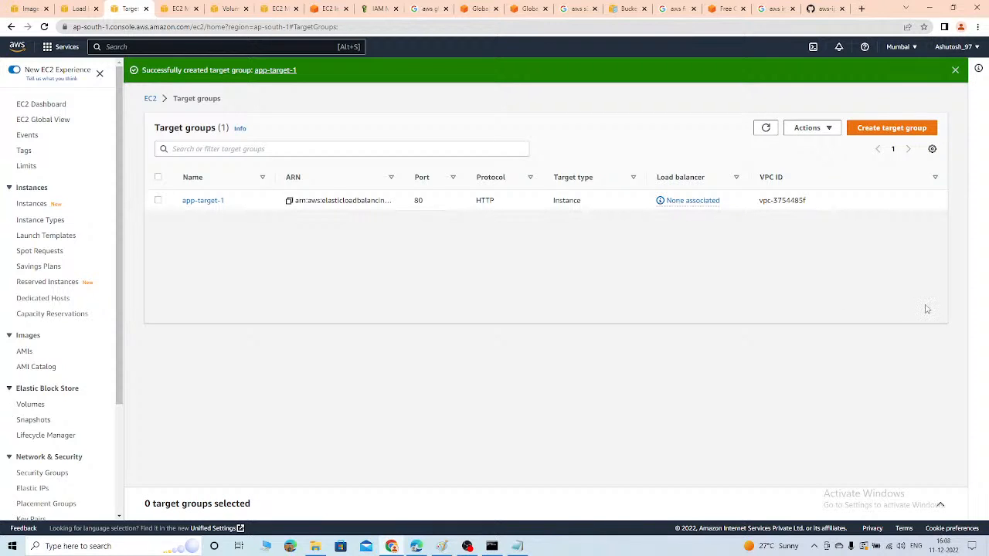
left_click(763, 129)
left_click(765, 131)
scroll(66, 365, "down", 3)
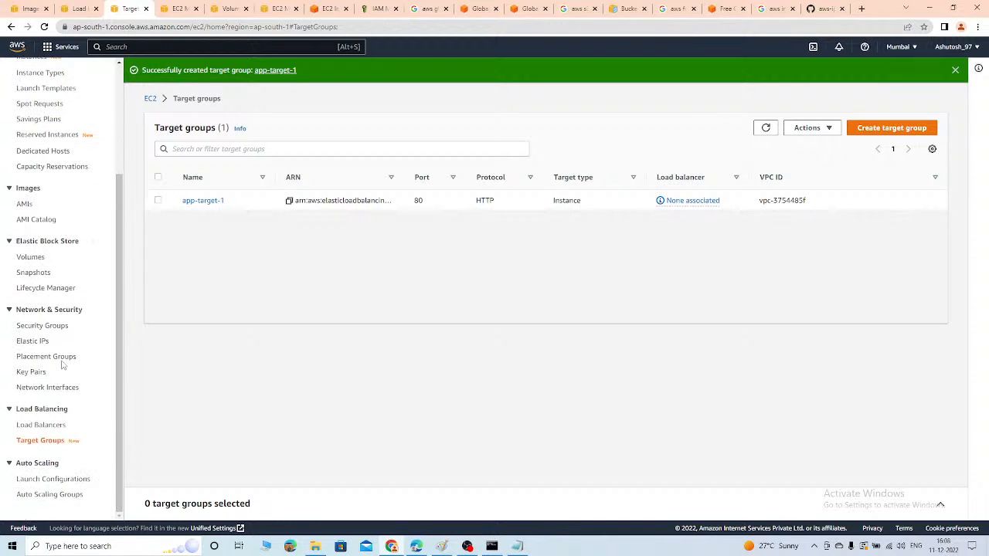
Return to the load balancer creation form and set the HTTP:80 listener's default action to forward to app-target-1
left_click(59, 428)
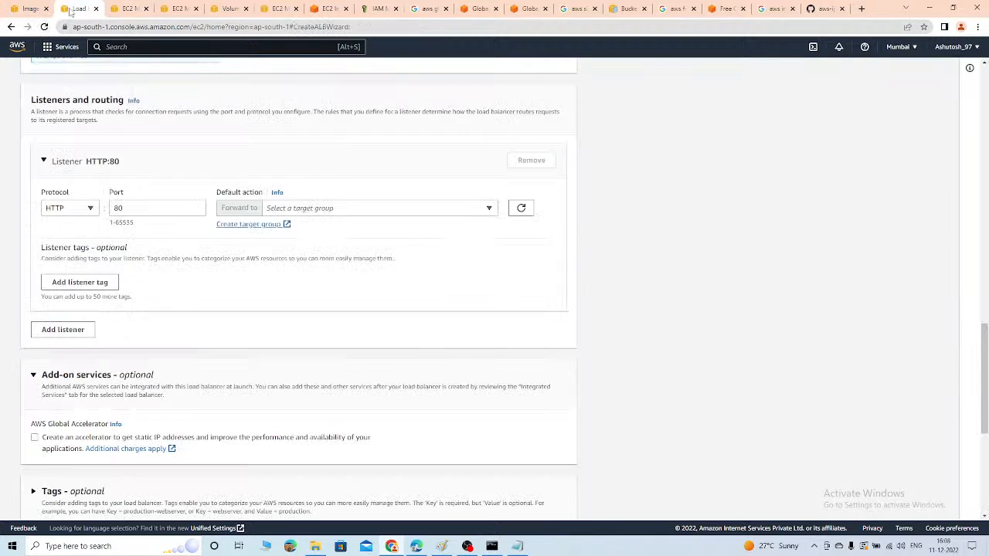
left_click(71, 9)
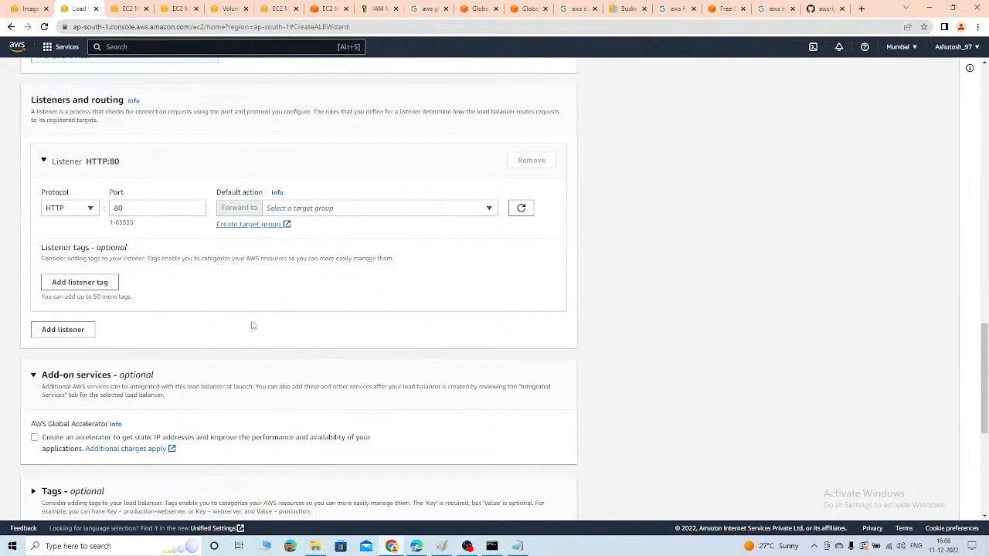
left_click(369, 210)
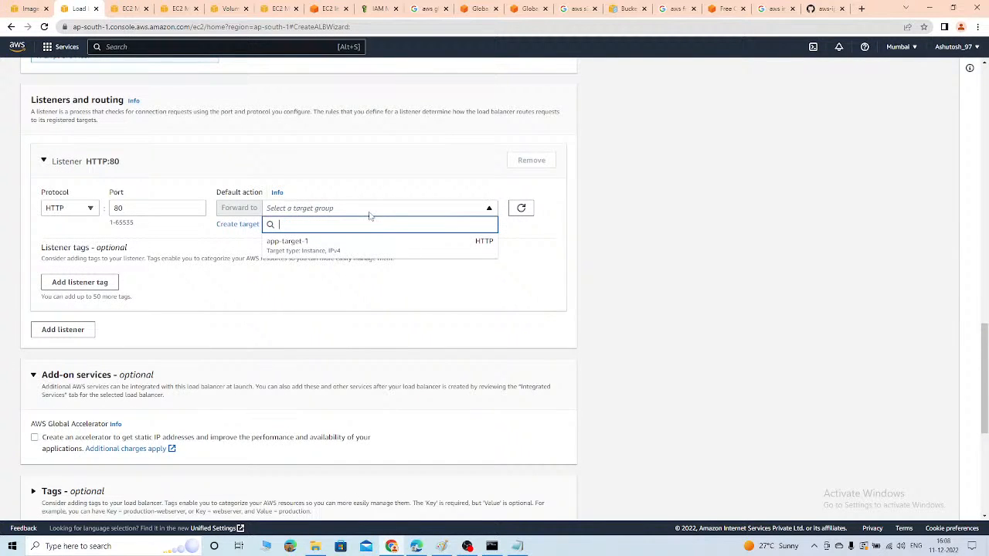
left_click(279, 246)
Review the listener, security group and summary settings, and create the Application Load Balancer
scroll(291, 289, "down", 3)
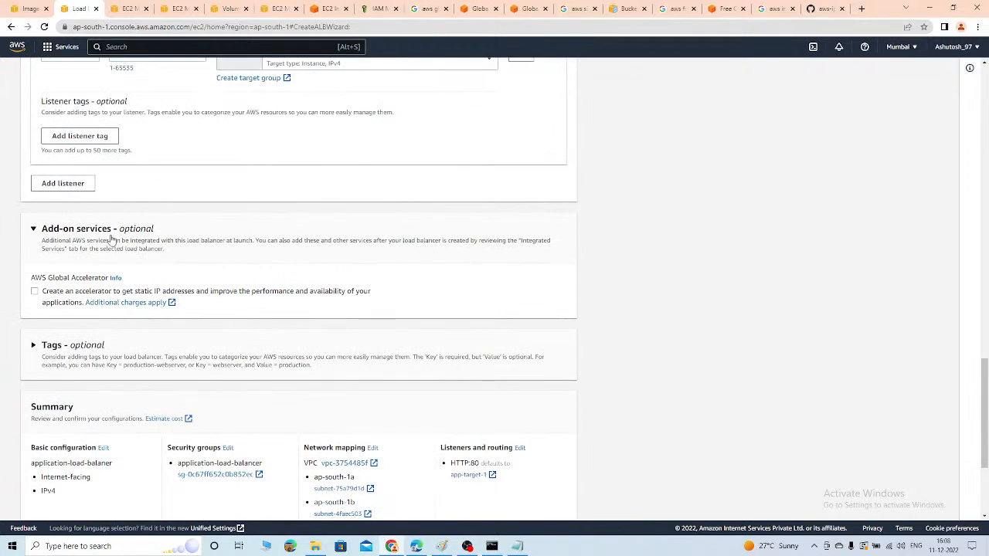
scroll(110, 241, "down", 2)
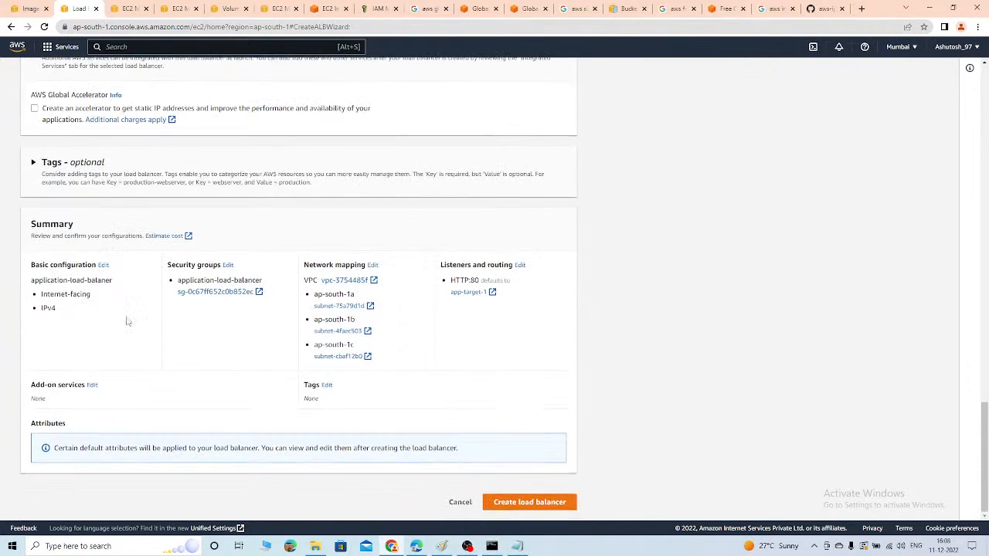
scroll(128, 320, "up", 2)
scroll(127, 320, "up", 4)
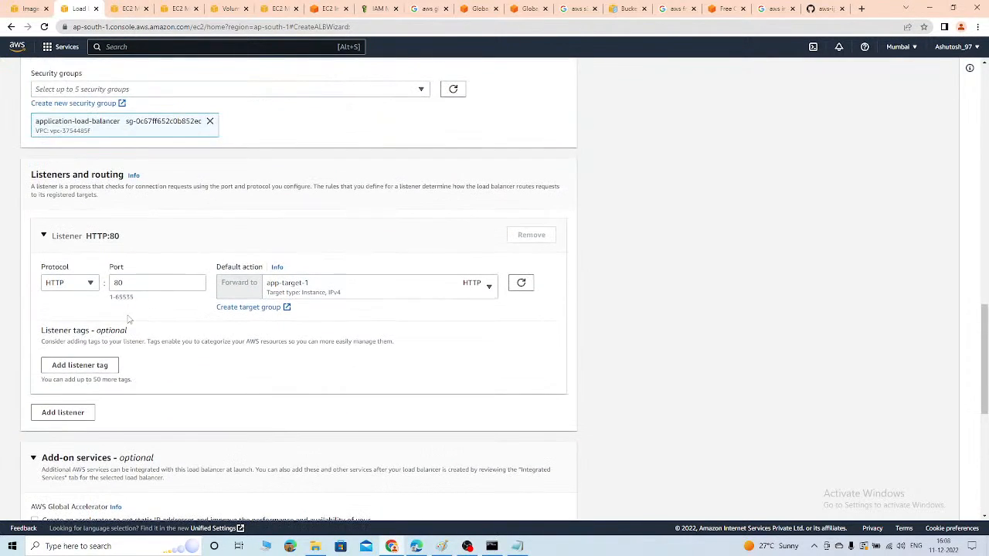
scroll(129, 305, "down", 6)
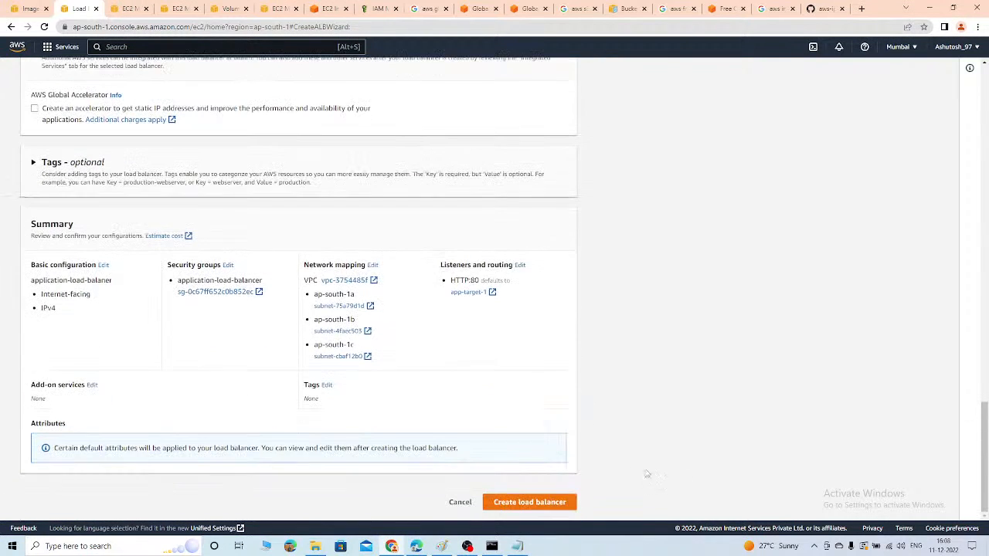
left_click(506, 503)
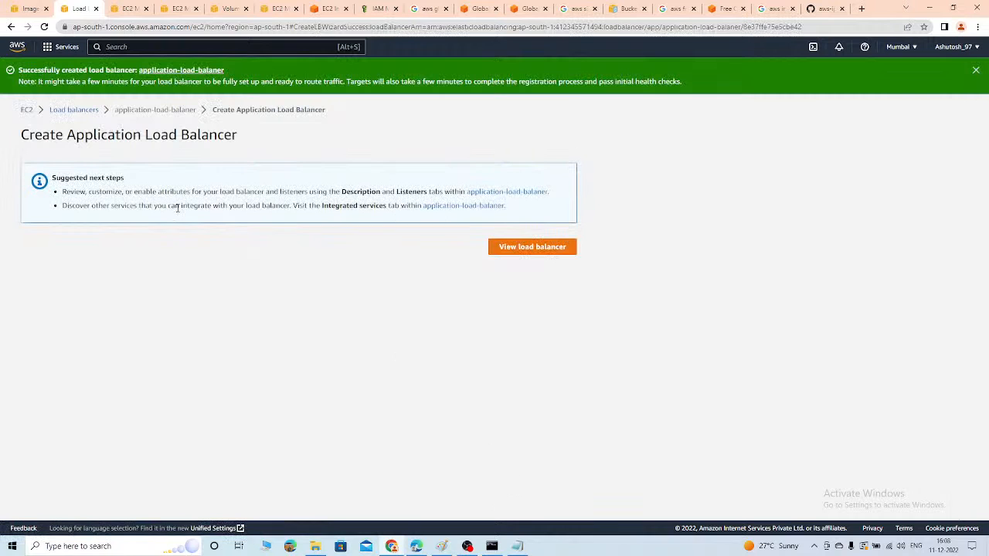
View the new load balancer, refresh its provisioning state and examine its basic configuration
left_click(522, 248)
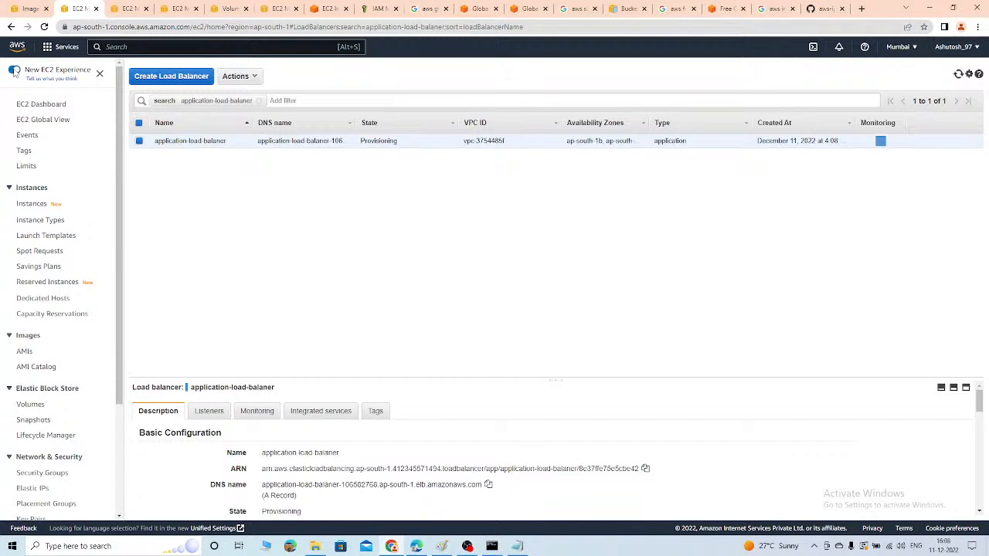
left_click(13, 70)
left_click(958, 74)
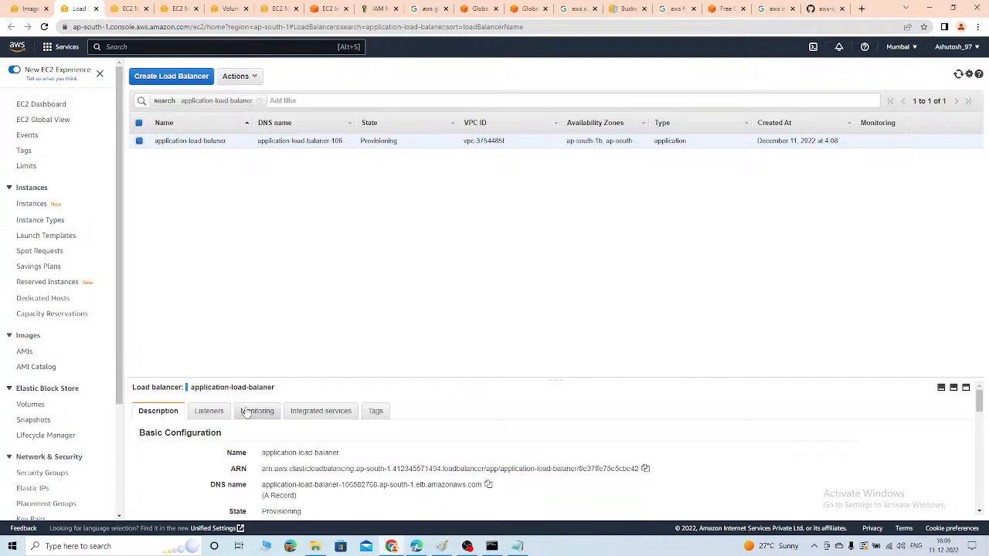
scroll(294, 447, "down", 3)
scroll(293, 448, "up", 3)
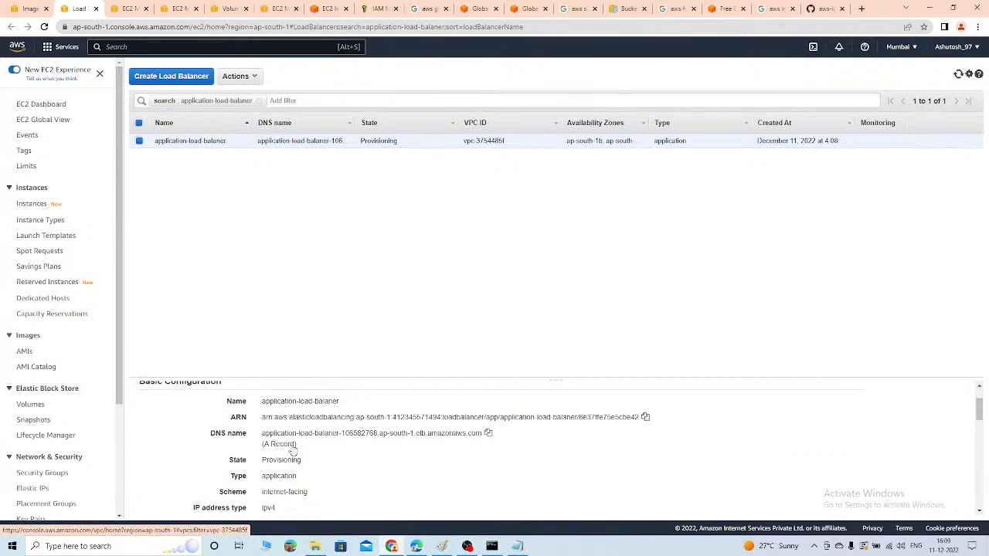
Clear the name filter on the load balancers list and reload the page to recheck the provisioning state
left_click(44, 27)
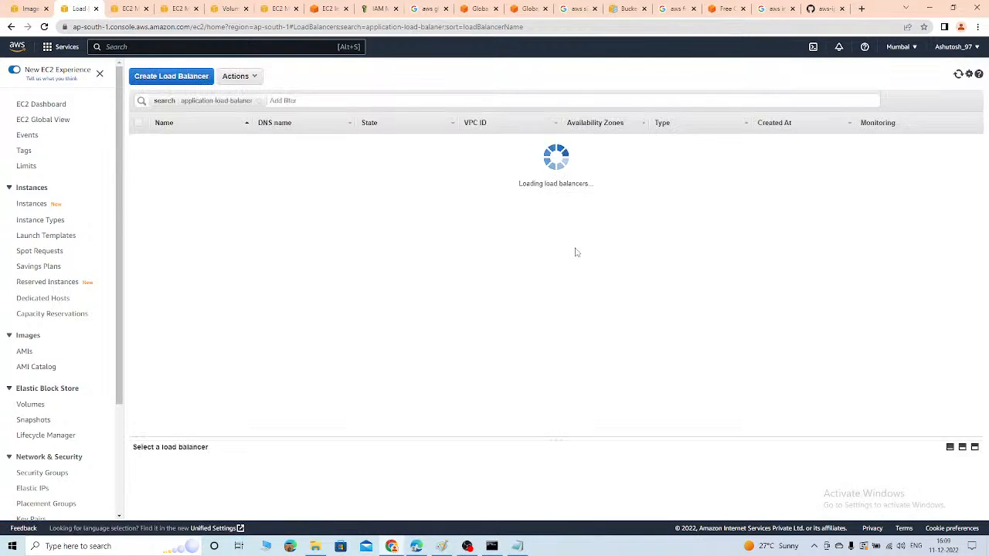
left_click(259, 101)
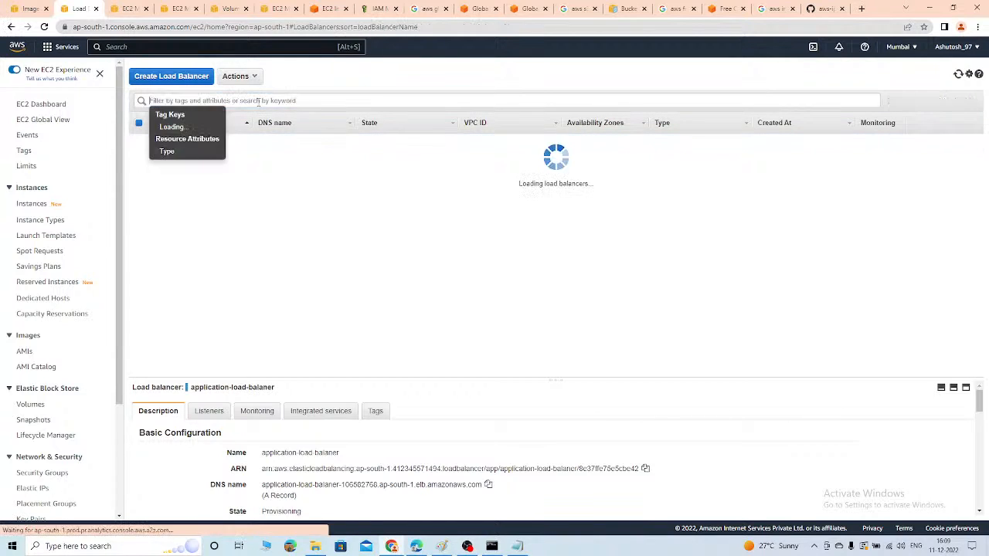
left_click(246, 184)
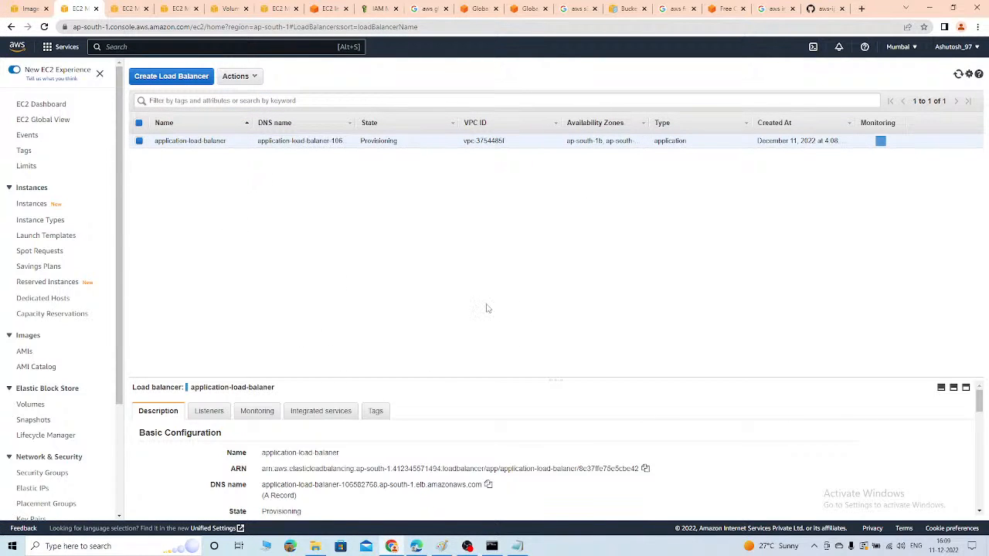
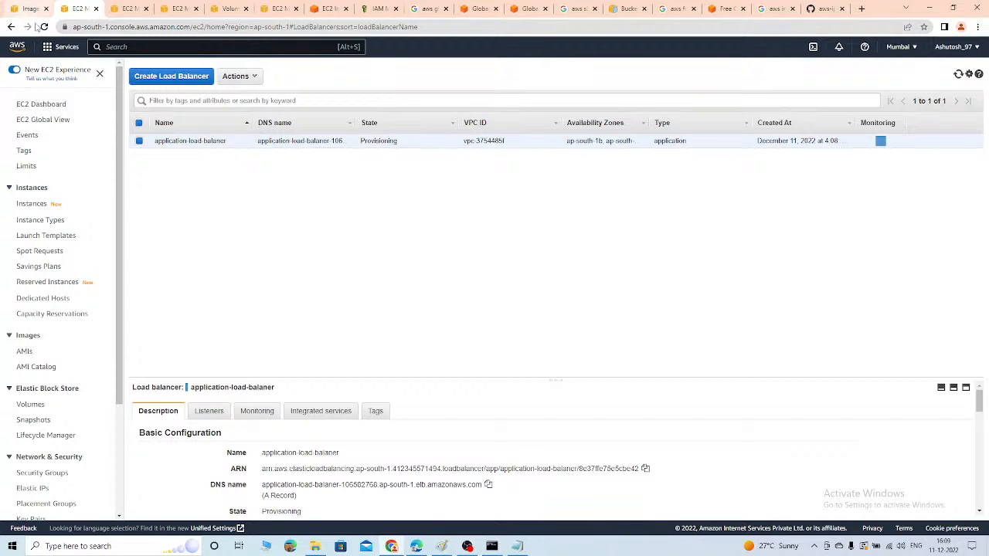
left_click(44, 26)
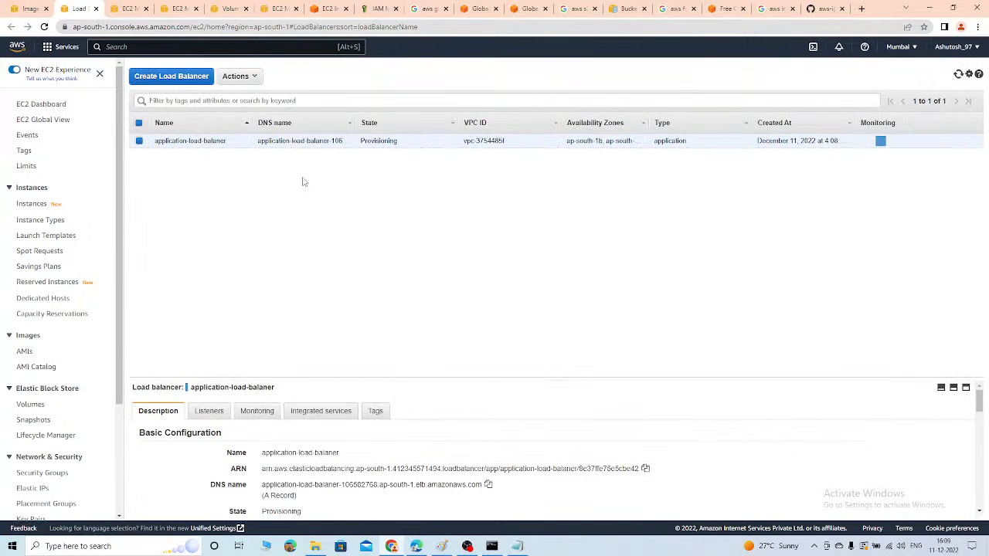
View the registered targets of the app-target-1 target group and refresh the list to check each instance's health status
scroll(3, 301, "down", 2)
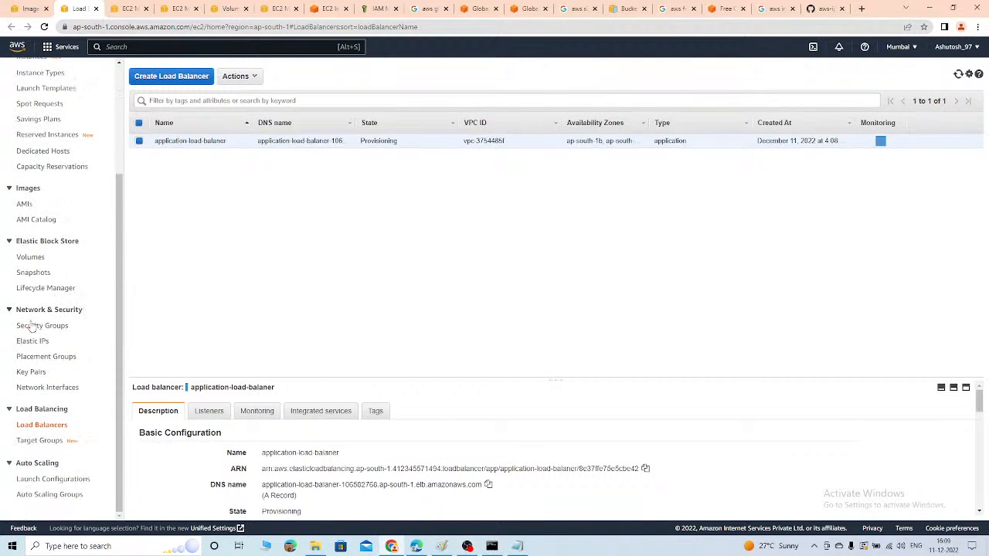
left_click(39, 441)
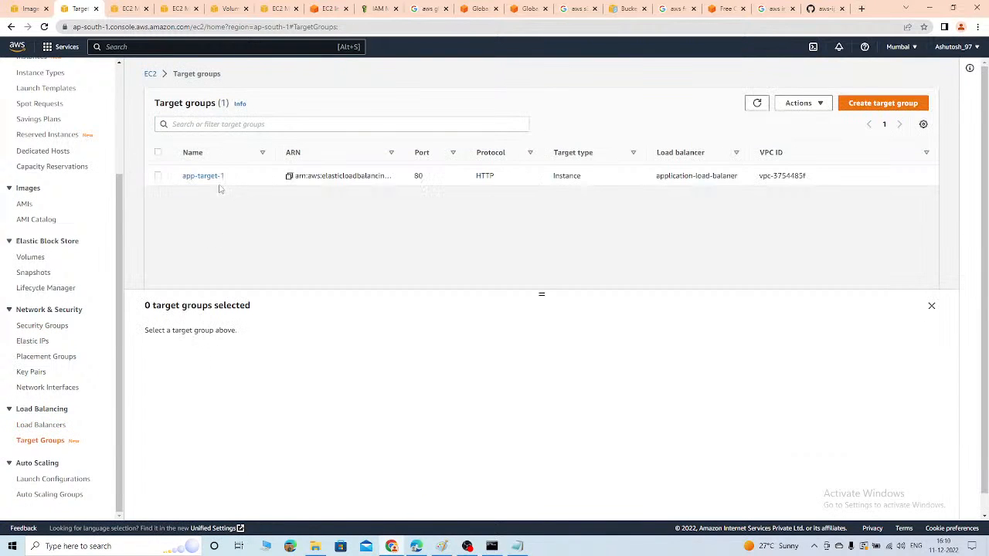
left_click(159, 177)
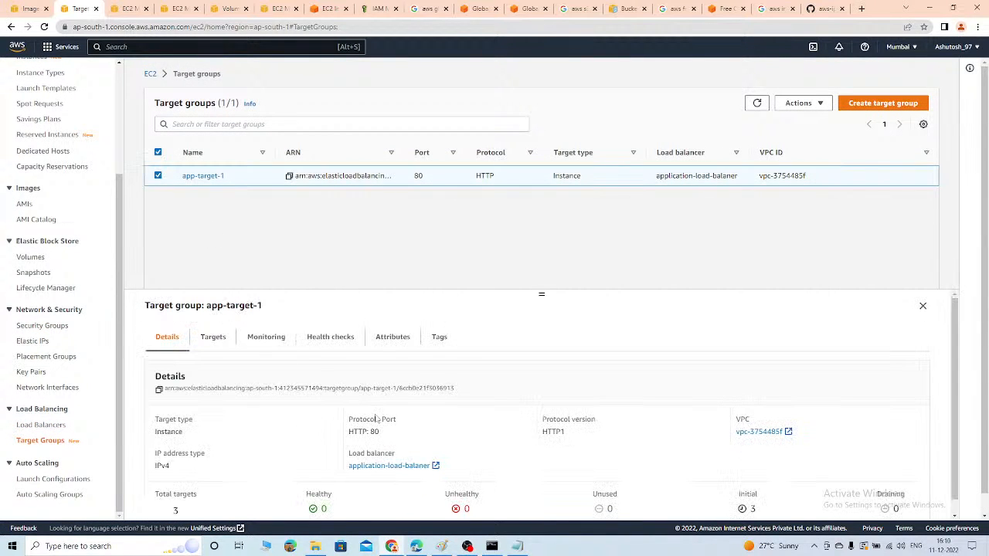
scroll(375, 415, "down", 1)
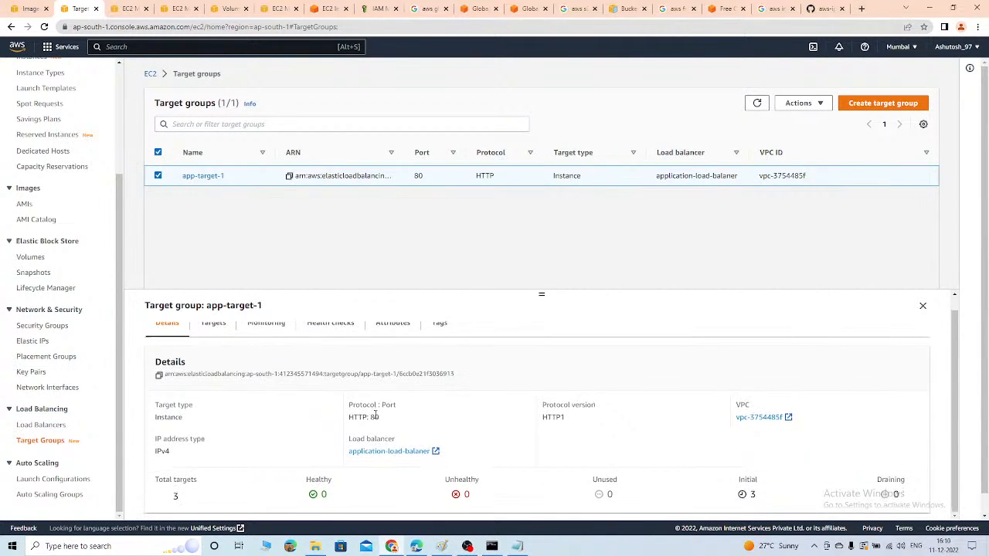
left_click(215, 336)
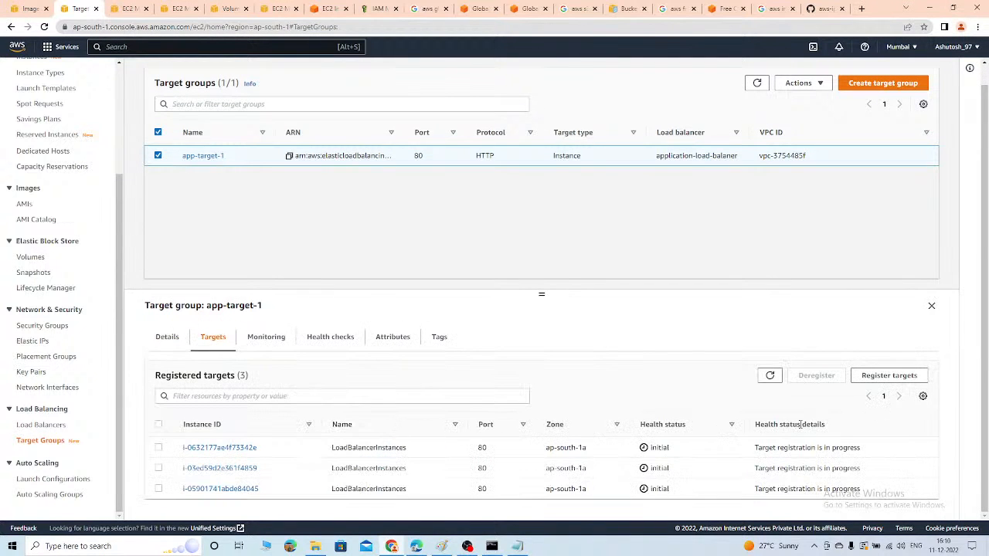
left_click(764, 379)
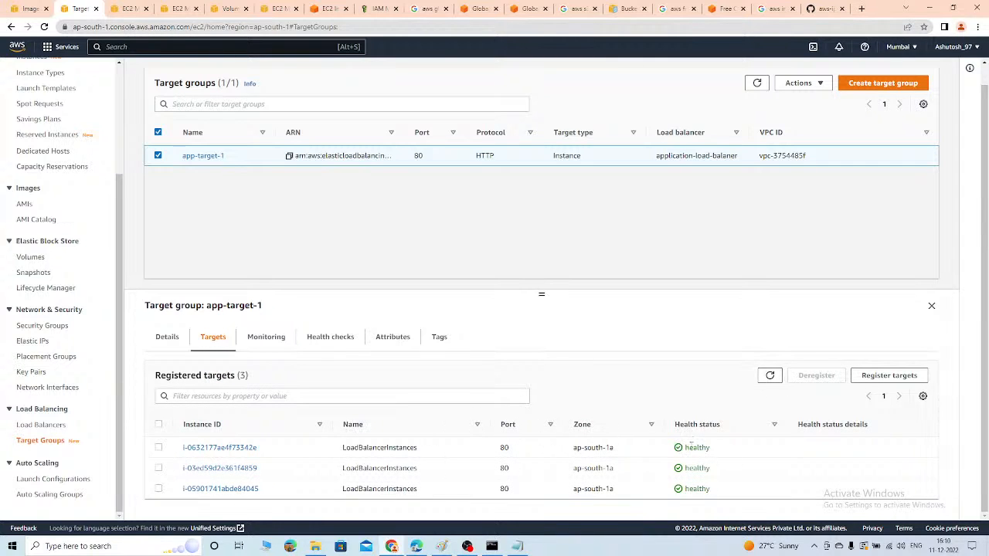
double_click(695, 447)
double_click(695, 468)
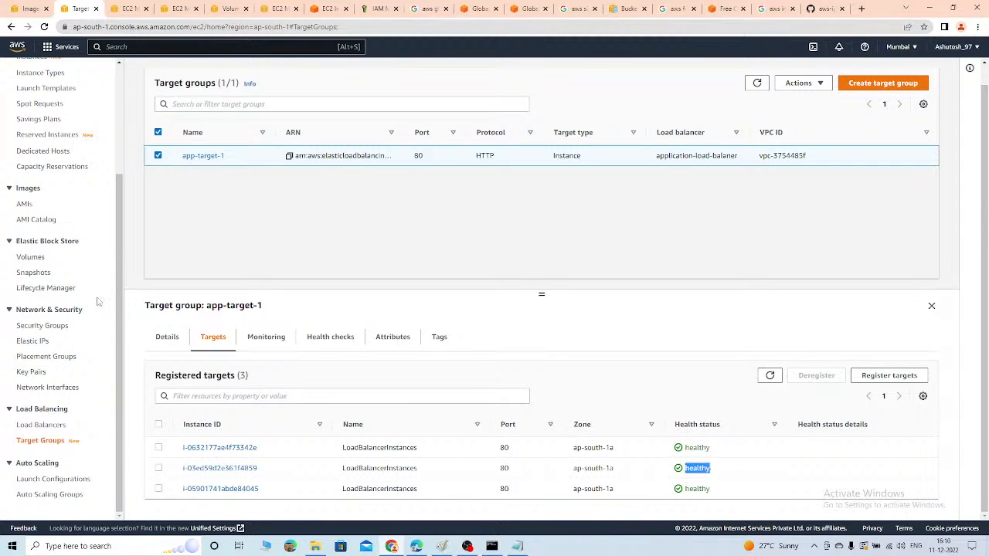
Return to the load balancers list, copy the application load balancer's DNS name and open it in a new incognito window
left_click(43, 425)
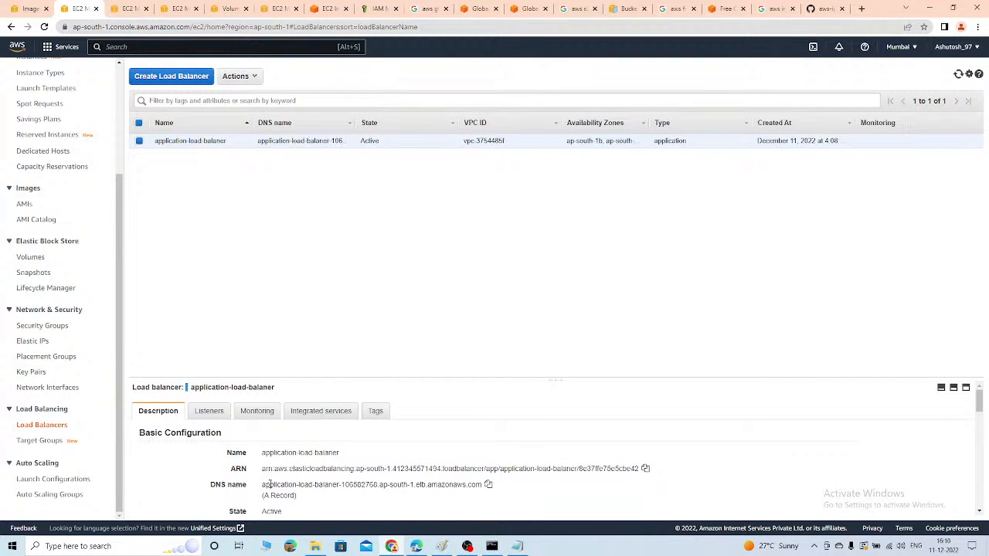
left_click(487, 484)
key("ctrl+shift+n")
key("ctrl+v")
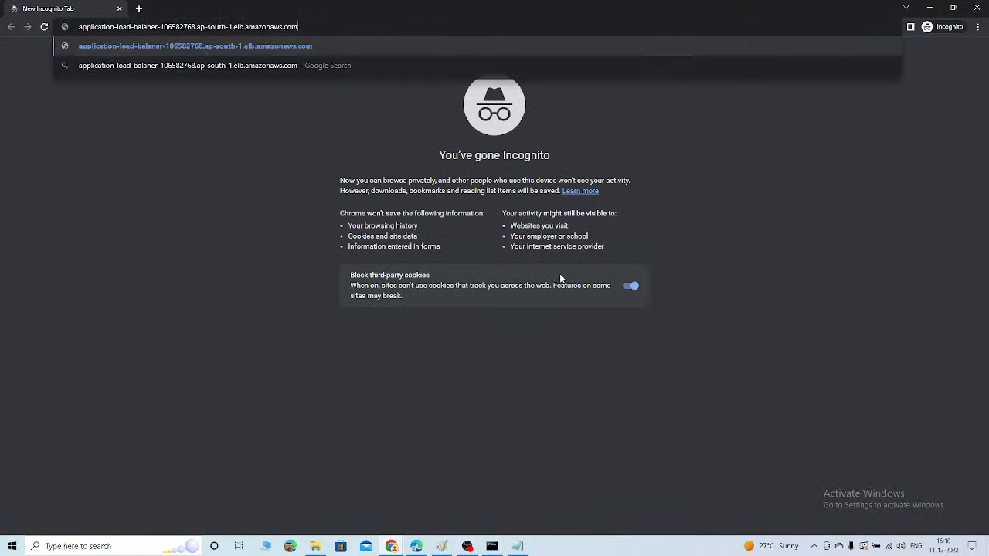
key("Return")
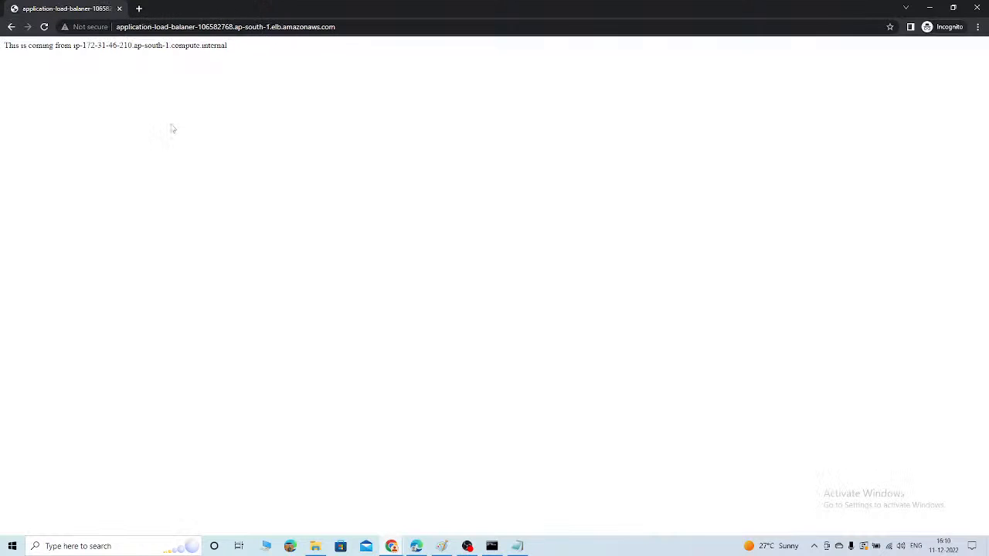
Enlarge the page to 300% and reload it repeatedly to examine which instance answers each request
left_click(44, 28)
left_click(44, 28)
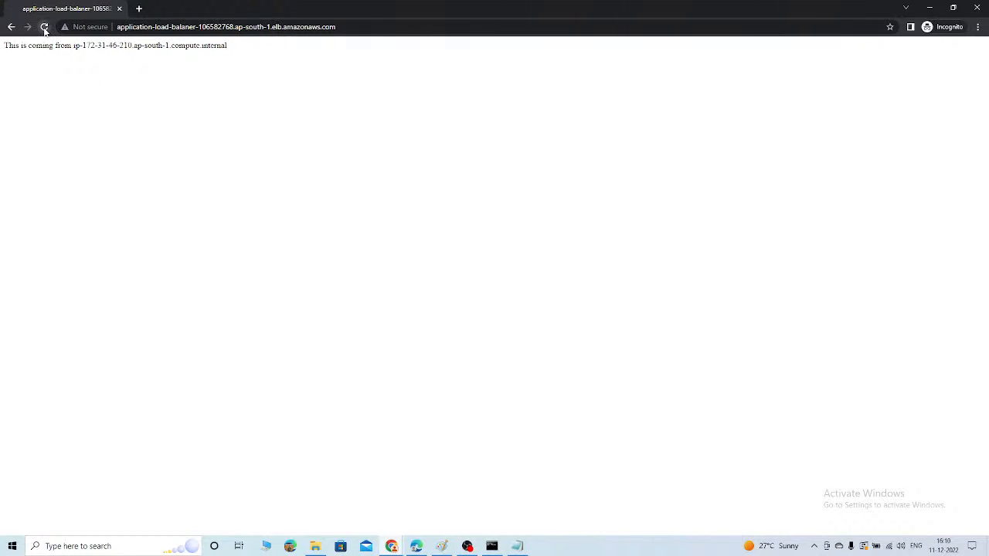
left_click(44, 27)
left_click(44, 28)
left_click(44, 28)
key("ctrl+plus")
key("ctrl+plus")
key("ctrl+plus")
key("ctrl+plus")
key("ctrl+plus")
key("ctrl+plus")
key("ctrl+plus")
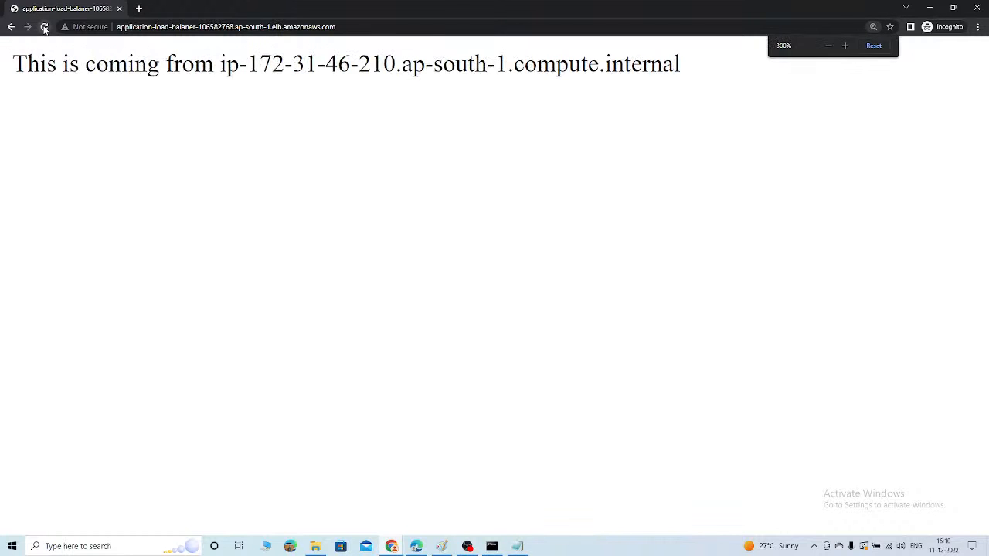
left_click(44, 28)
left_click(44, 28)
left_click(44, 27)
left_click(44, 28)
left_click(44, 28)
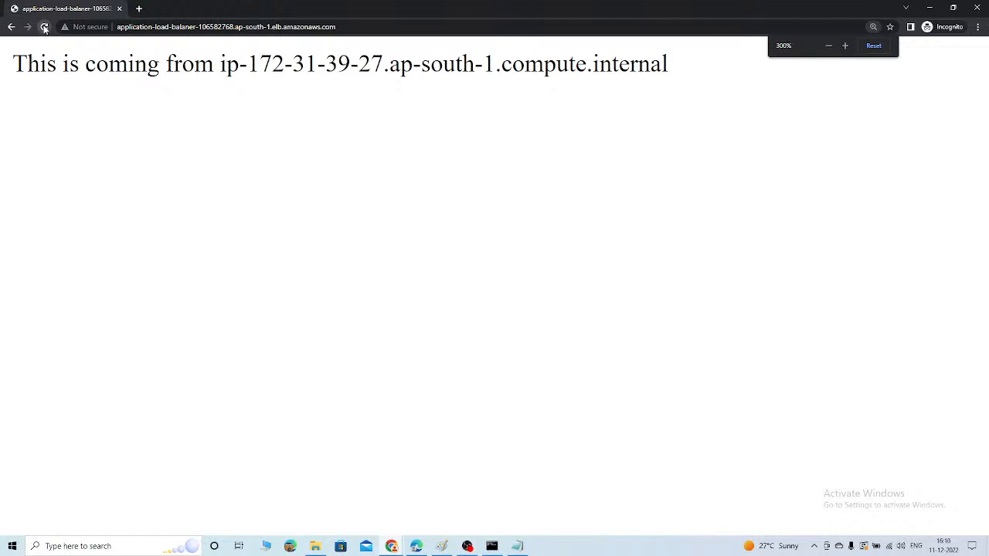
left_click(44, 28)
left_click(44, 28)
left_click(44, 28)
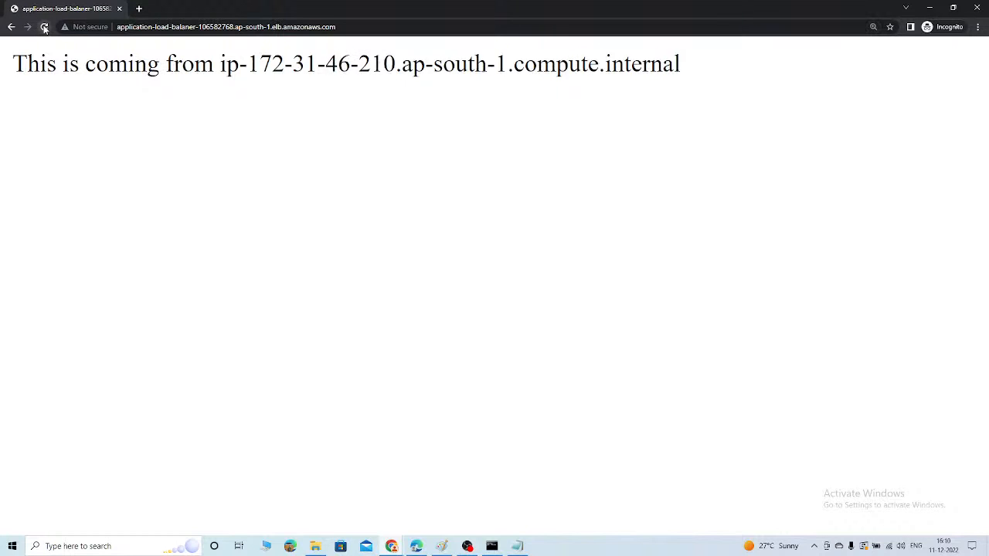
left_click(45, 28)
left_click(44, 28)
left_click(44, 27)
left_click(44, 27)
left_click(44, 27)
left_click(44, 27)
left_click(44, 28)
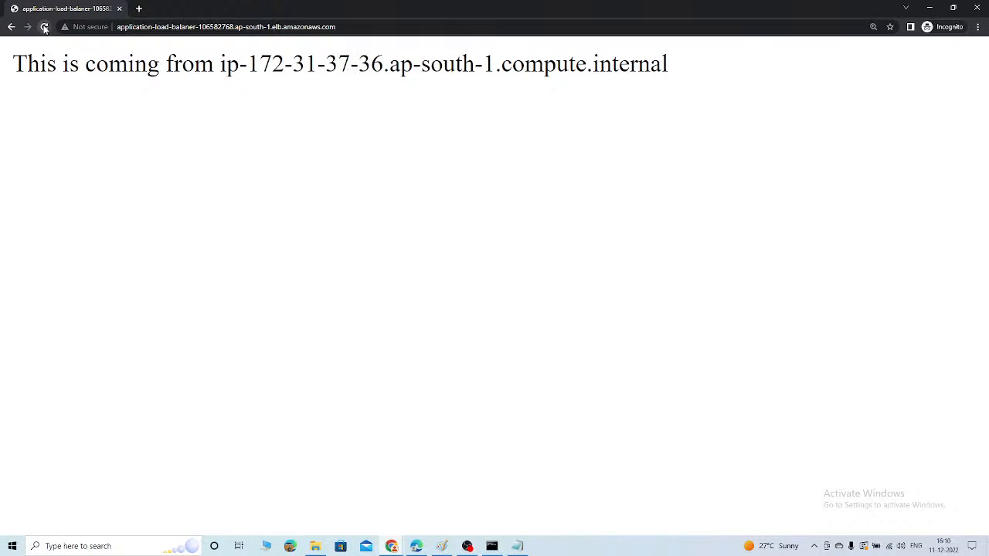
Reduce the page zoom and close the incognito window to return to the load balancers list
key("ctrl+minus")
key("ctrl+minus")
key("ctrl+minus")
key("ctrl+minus")
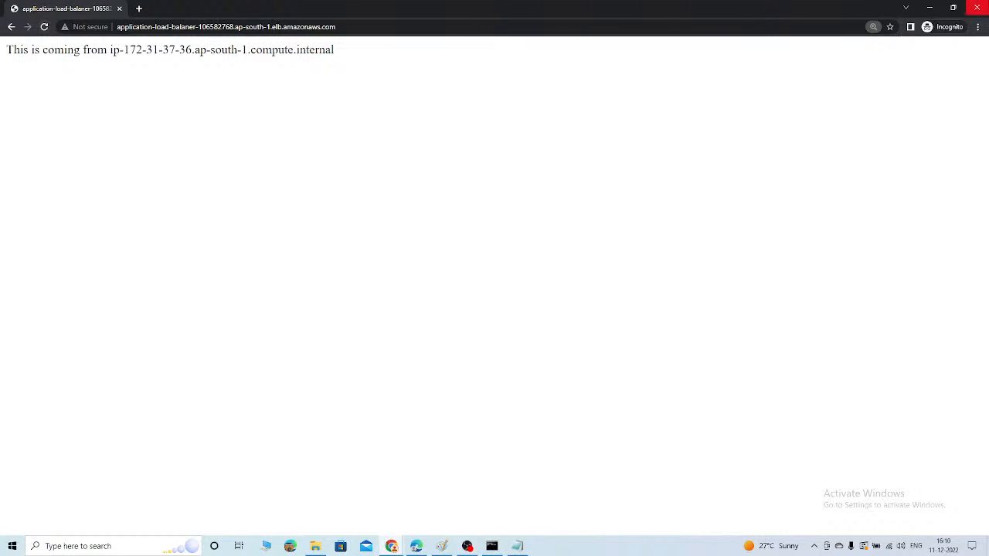
left_click(976, 8)
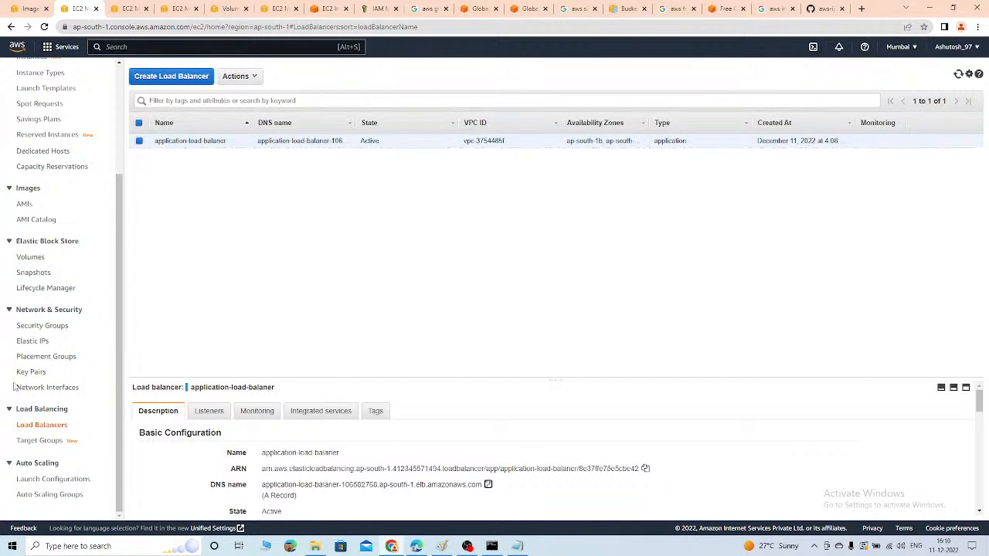
Show the load balancer's listeners and enlarge the details area to examine the HTTP:80 listener
scroll(14, 386, "up", 4)
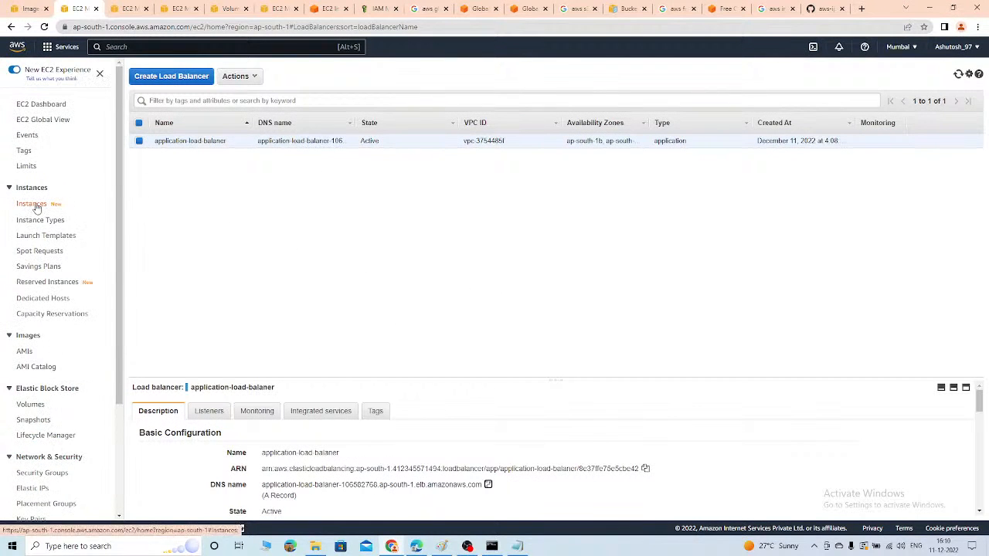
scroll(43, 232, "down", 2)
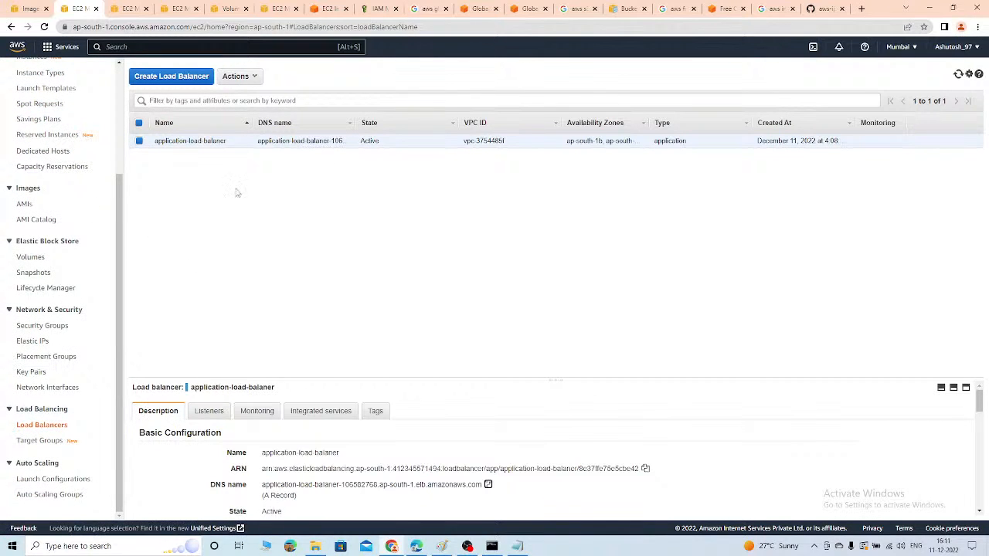
left_click(209, 411)
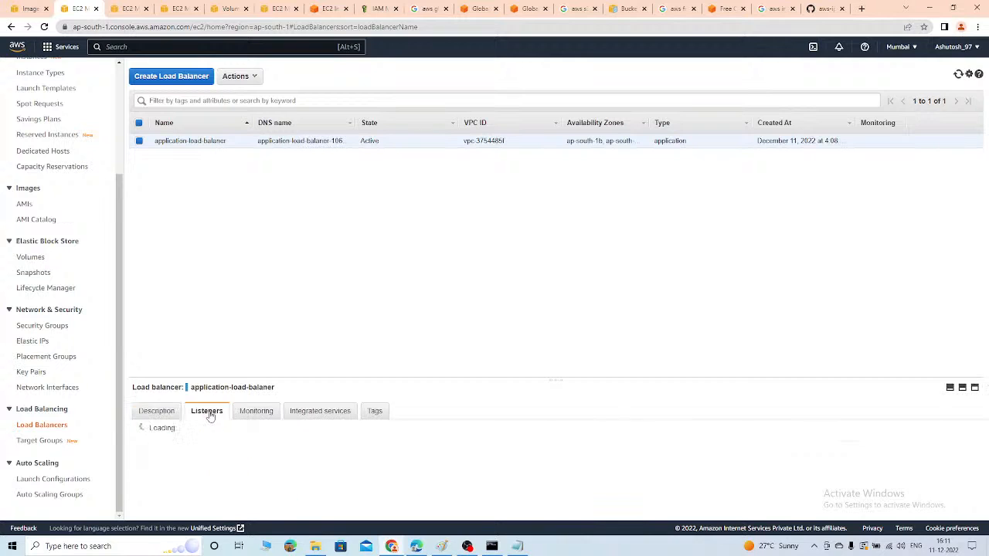
left_click(156, 412)
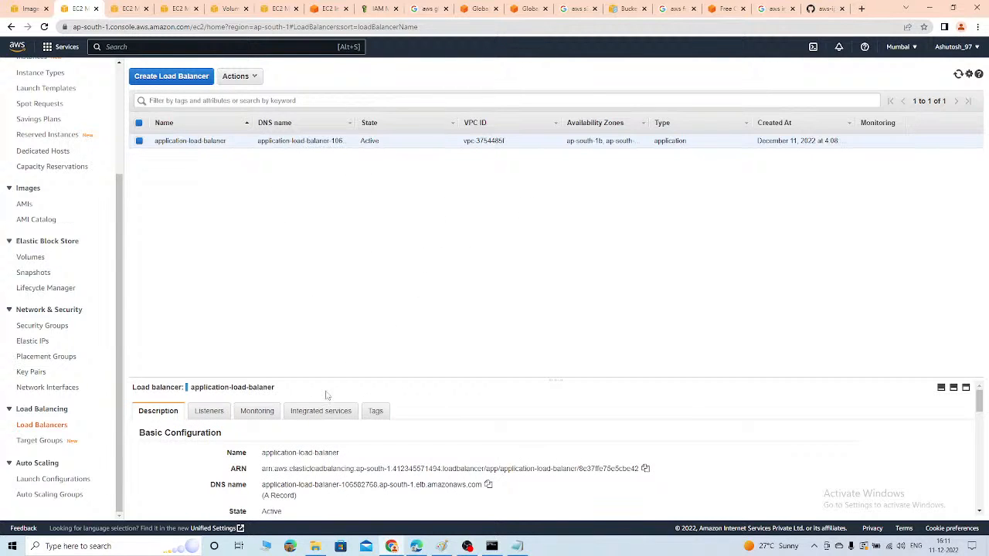
left_click(215, 412)
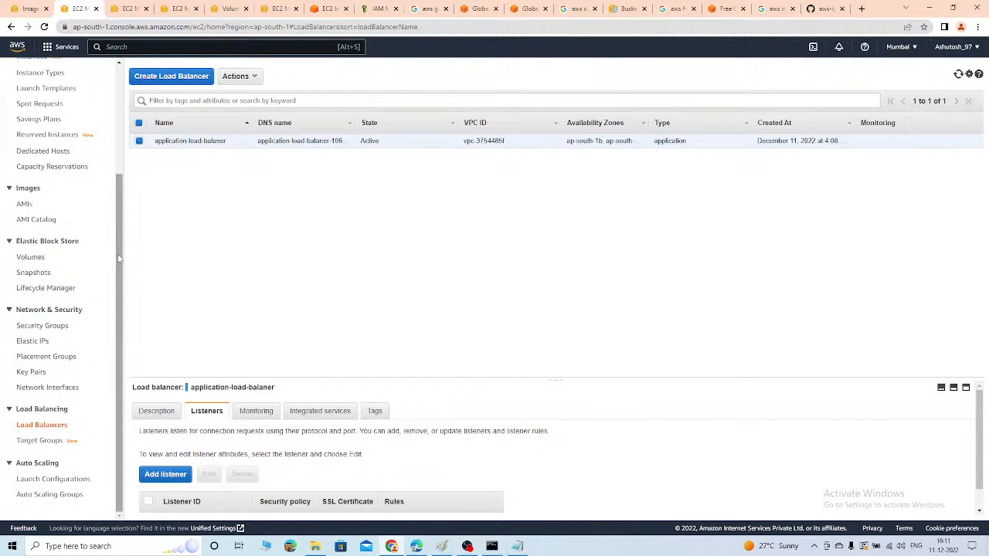
scroll(112, 263, "up", 1)
scroll(118, 145, "up", 2)
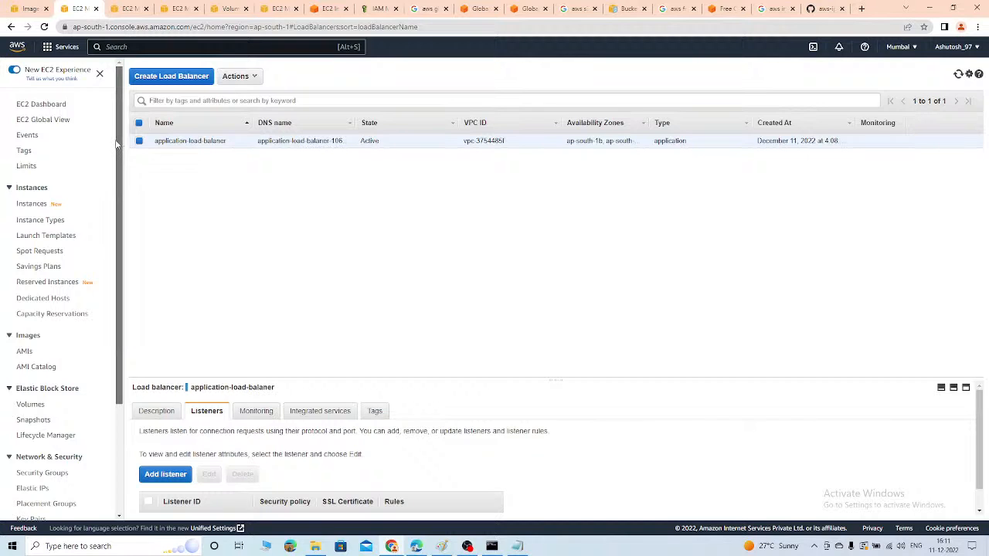
scroll(112, 201, "down", 2)
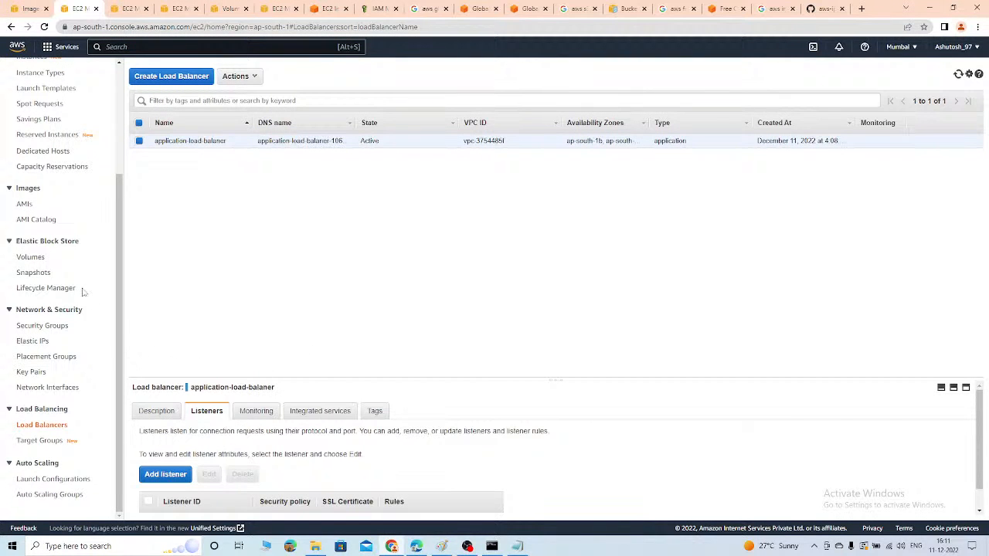
left_click_drag(121, 298, 124, 247)
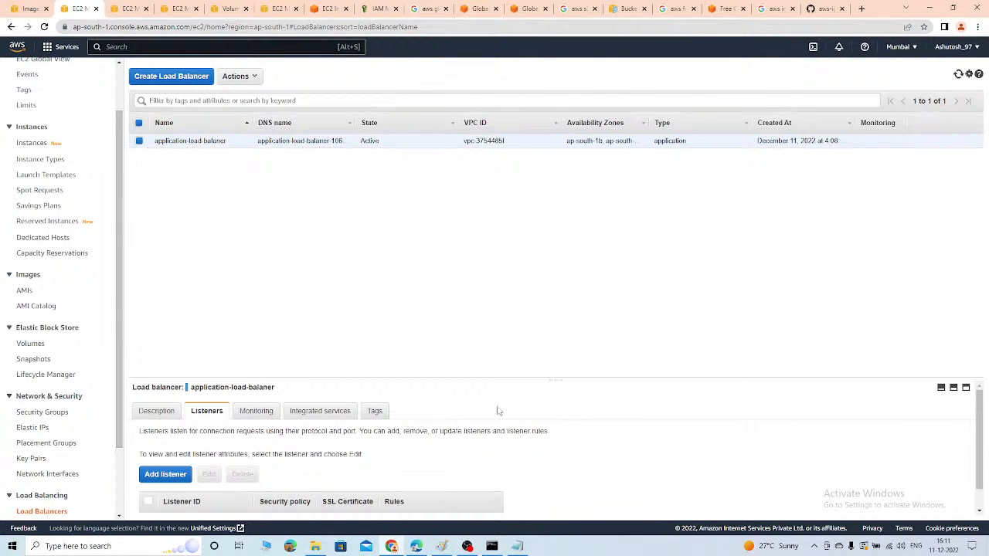
left_click_drag(553, 379, 549, 210)
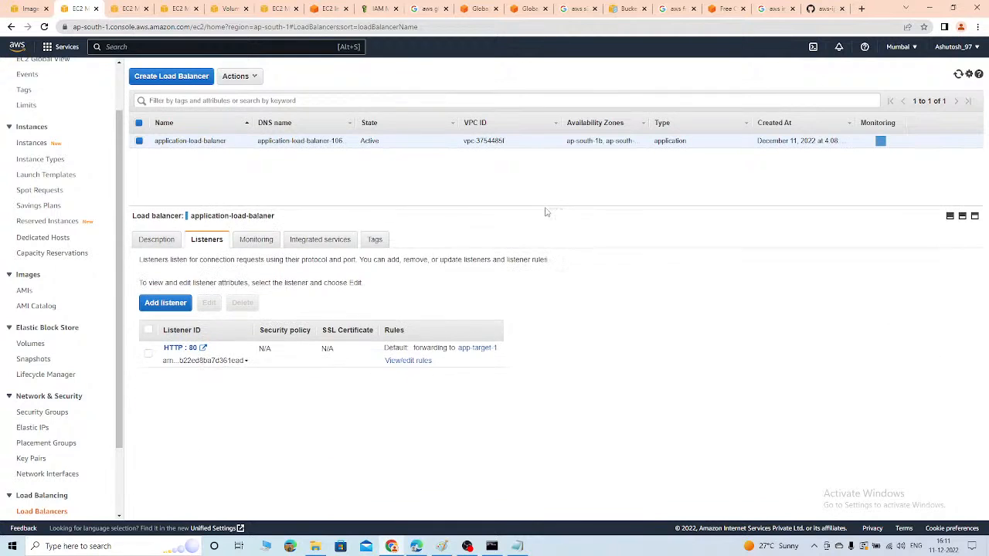
Open the HTTP:80 listener in a new tab, view its rules and open the rule management page
right_click(202, 360)
left_click(165, 340)
left_click(177, 349)
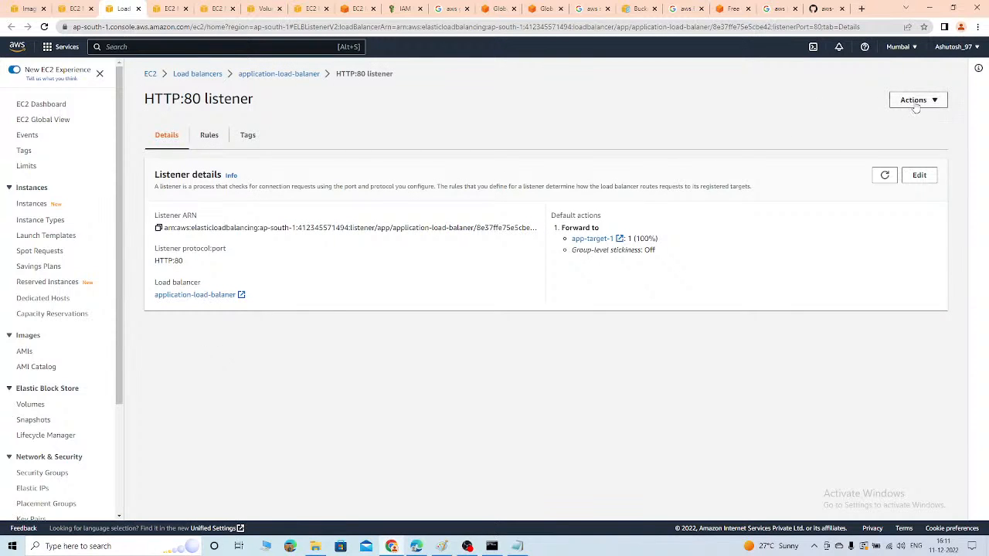
left_click(210, 137)
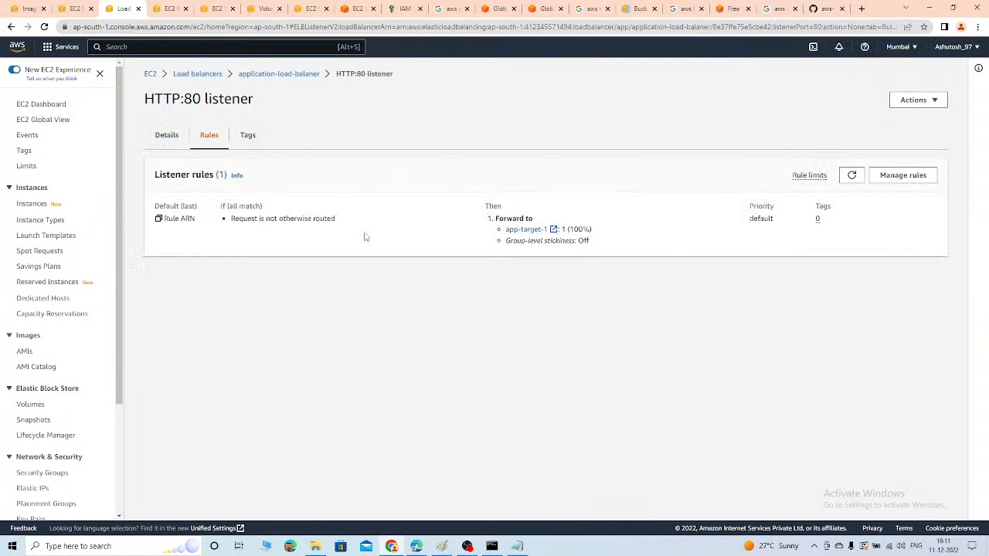
left_click(904, 176)
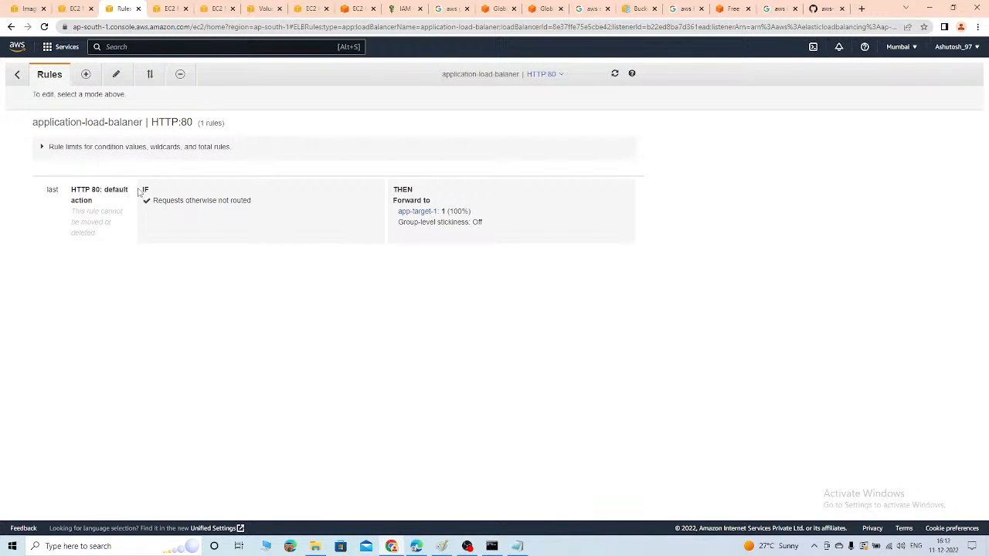
Insert a new rule above the HTTP:80 default action with a path condition of /error
left_click_drag(139, 192, 157, 192)
left_click(85, 75)
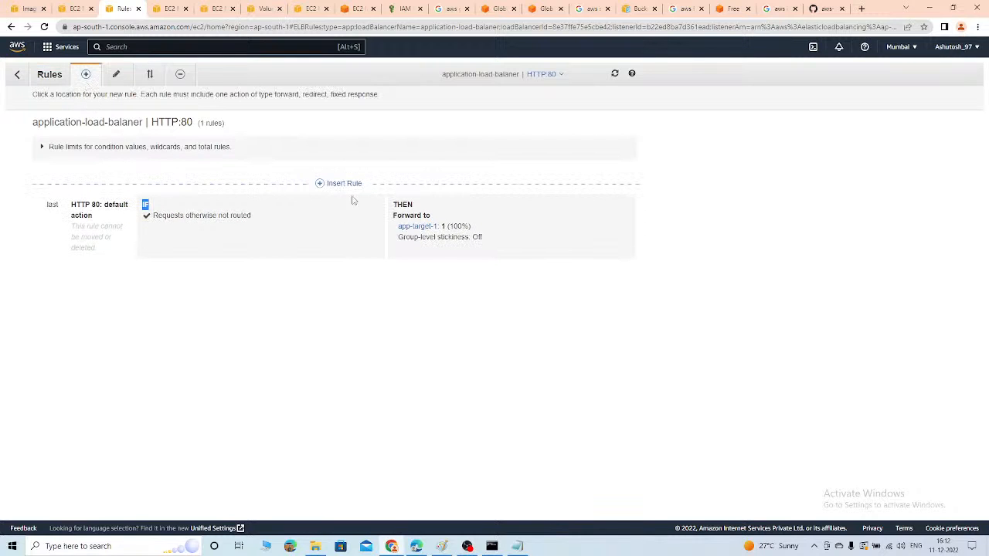
left_click(341, 183)
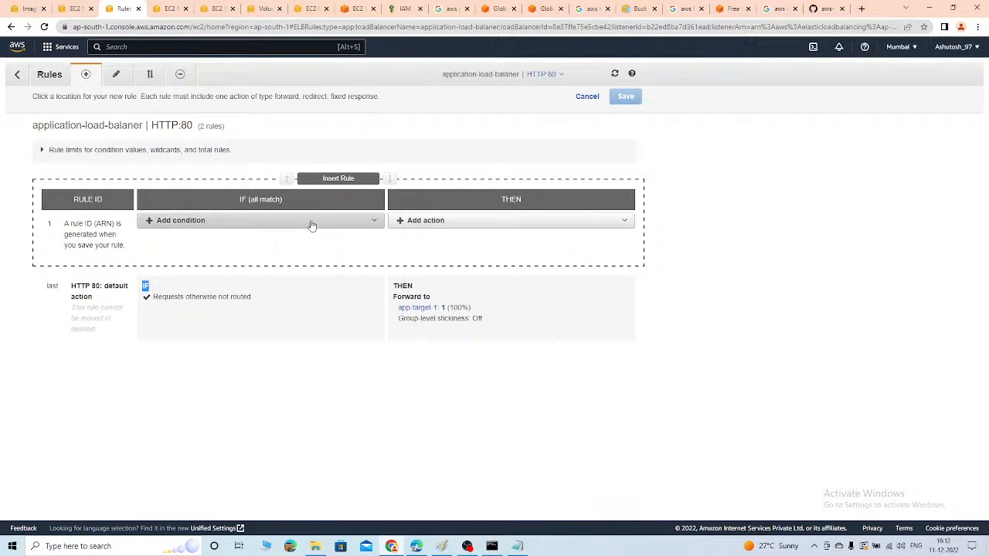
left_click(312, 224)
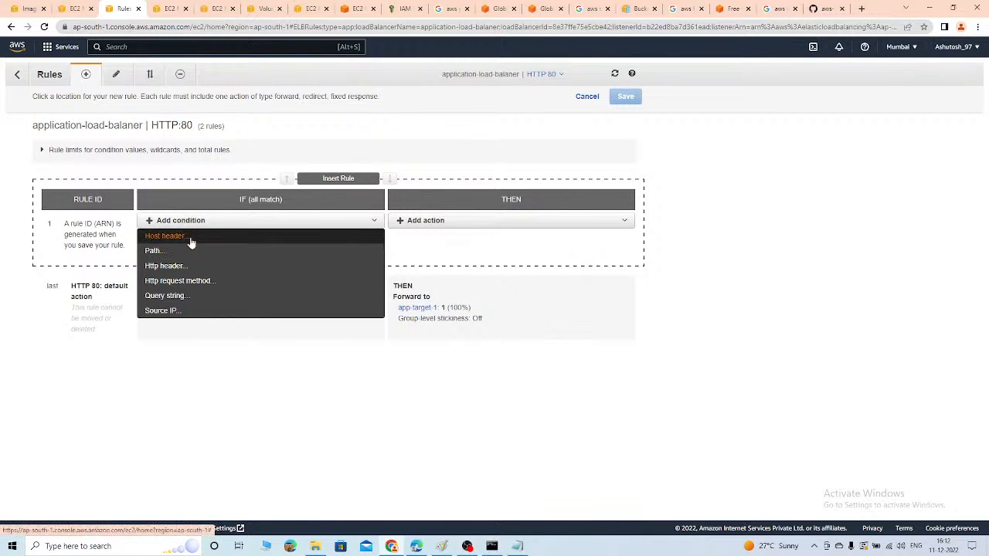
left_click(148, 253)
left_click(237, 243)
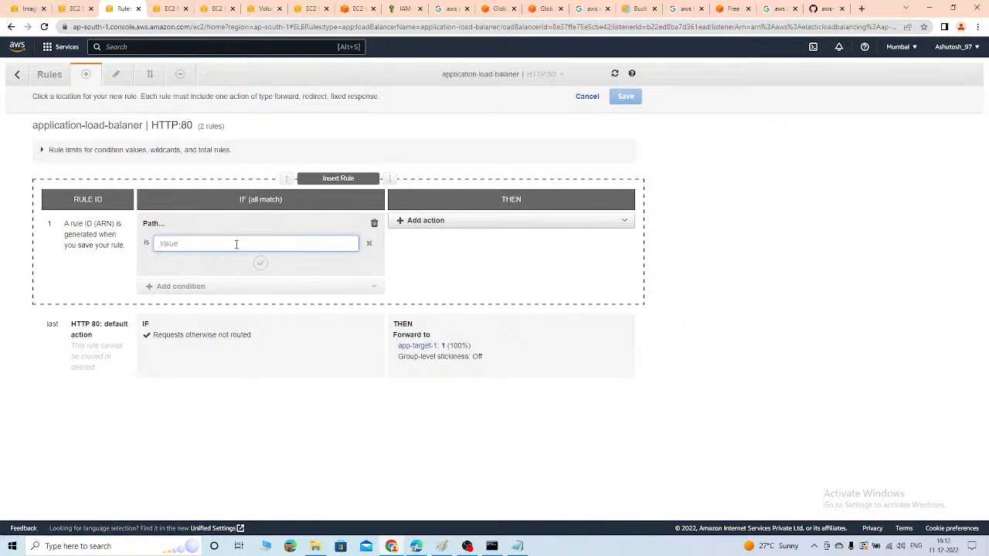
type("/error")
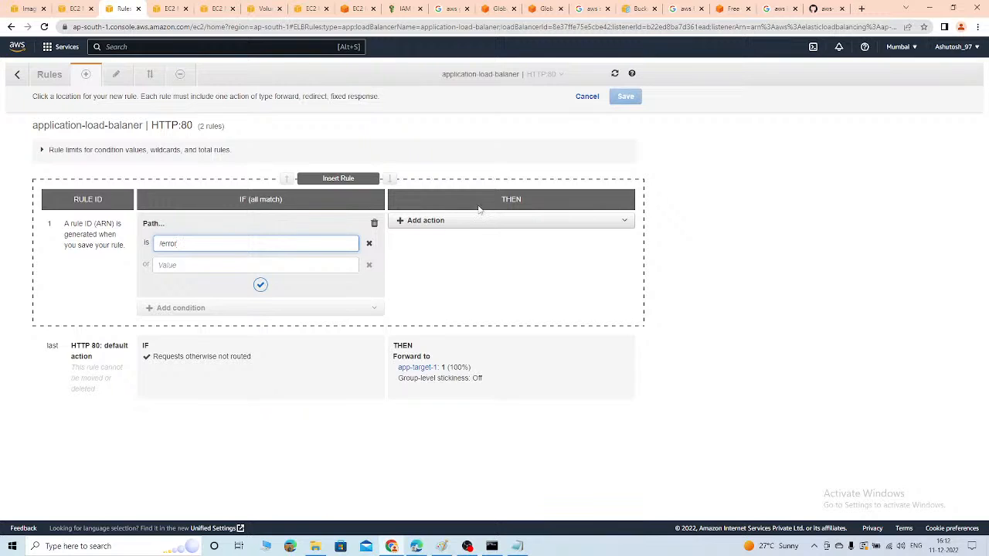
left_click(461, 225)
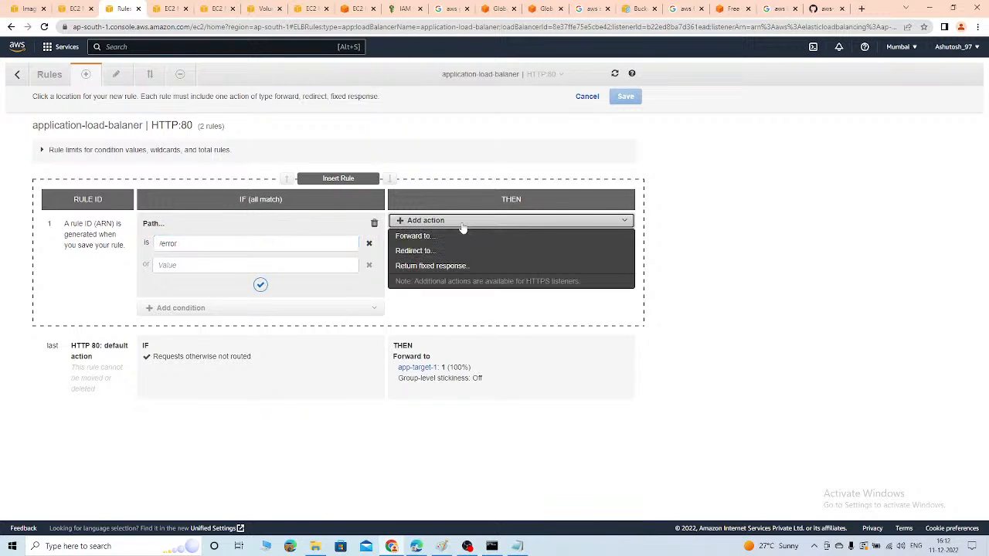
left_click(460, 236)
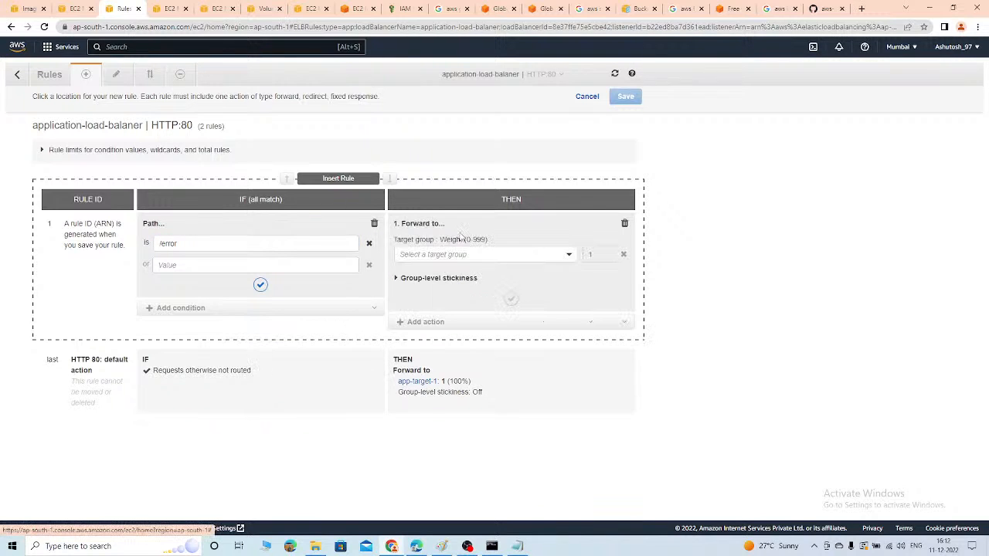
left_click(624, 223)
left_click(509, 221)
left_click(429, 251)
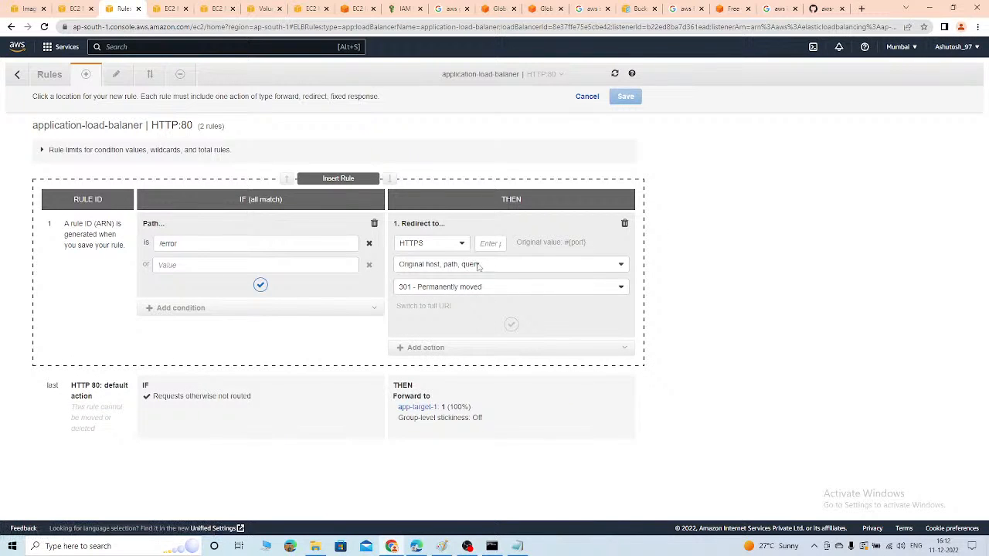
left_click(624, 223)
Add a fixed response action with code 503, content type text/plain and the body "This is error page"
left_click(510, 223)
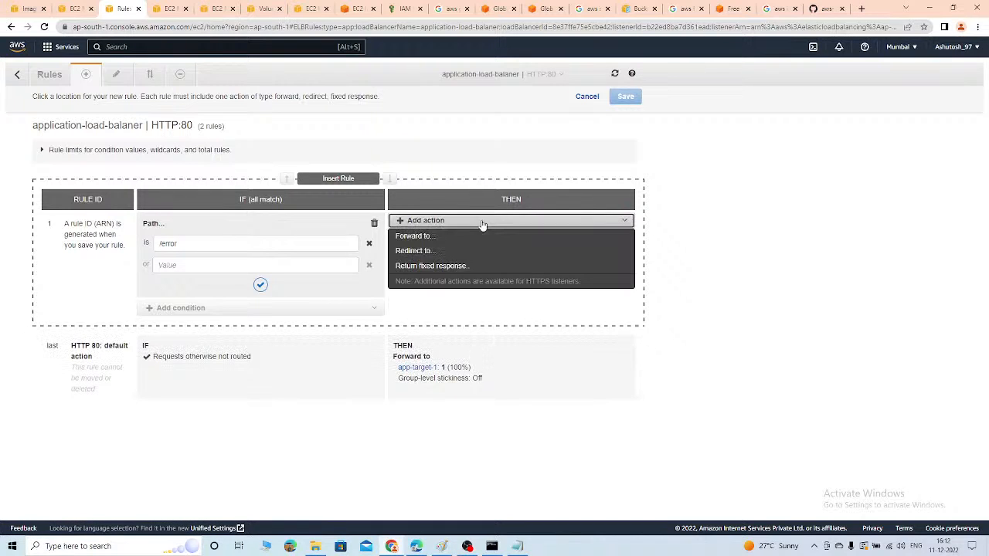
left_click(444, 265)
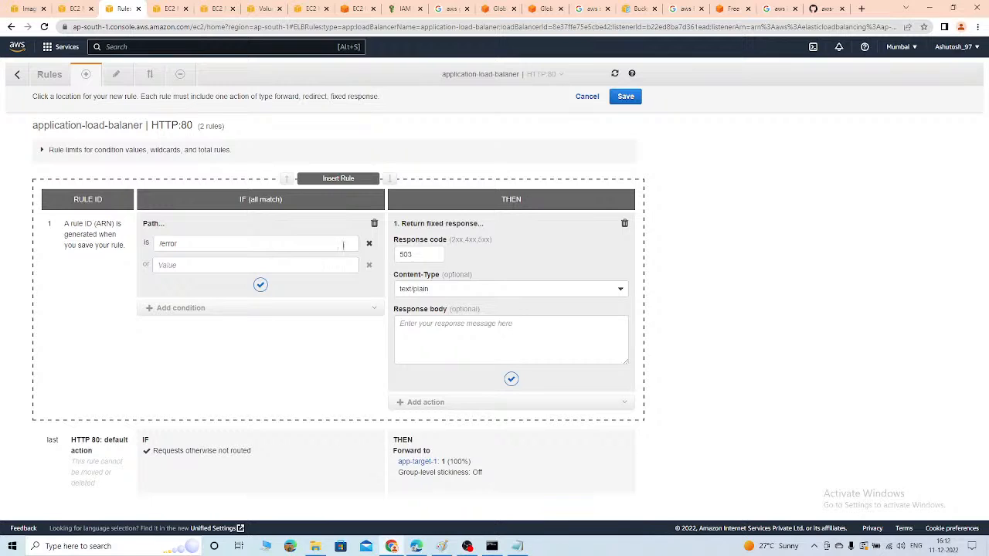
double_click(166, 242)
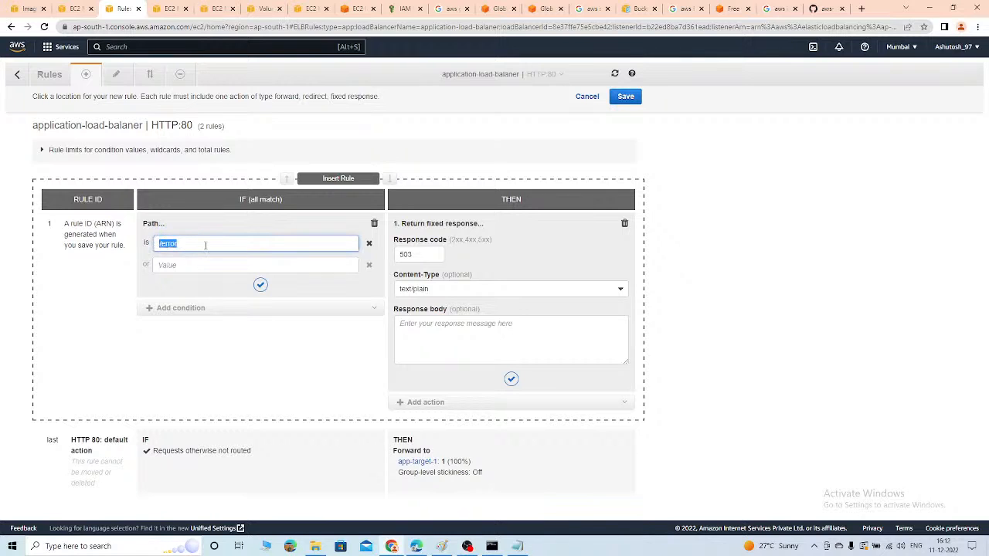
left_click(206, 245)
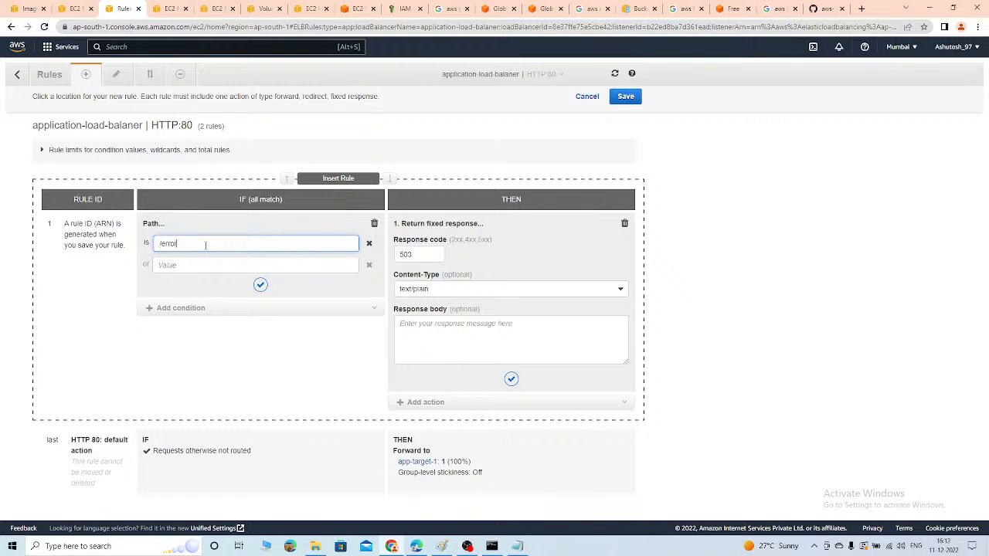
left_click(444, 332)
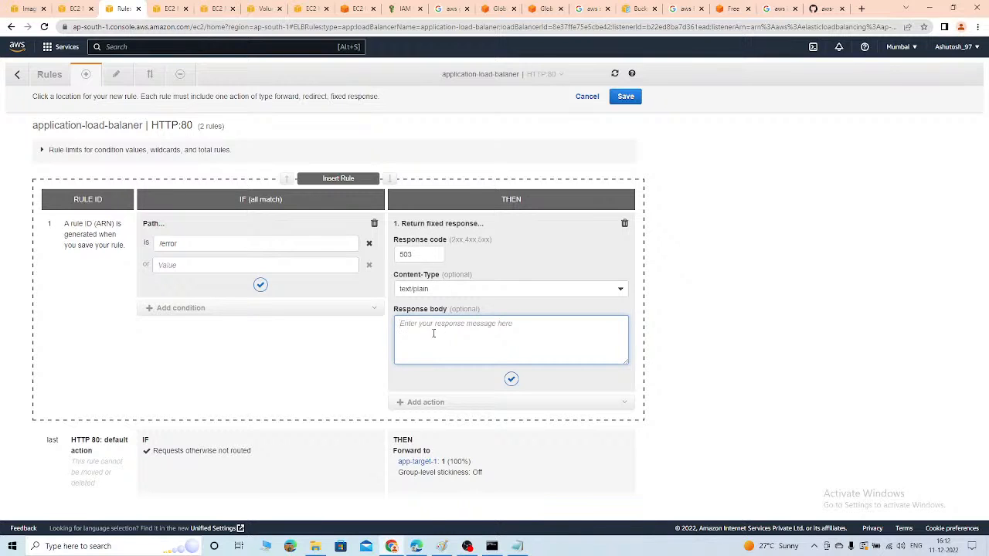
type("This is error page")
Review the new rule's path, response code and response body, and save the rule
left_click_drag(159, 241, 198, 249)
left_click(398, 250)
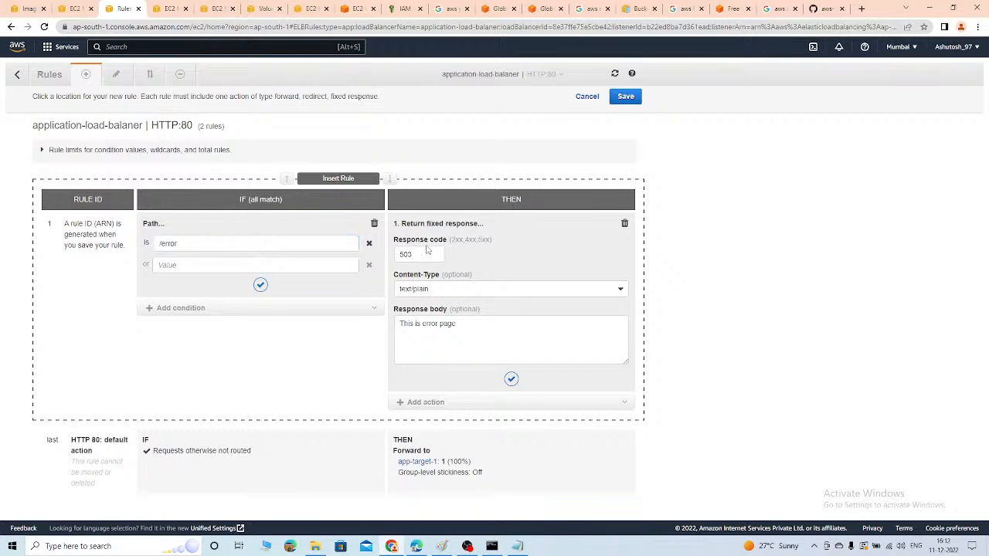
left_click_drag(401, 244, 424, 242)
double_click(406, 254)
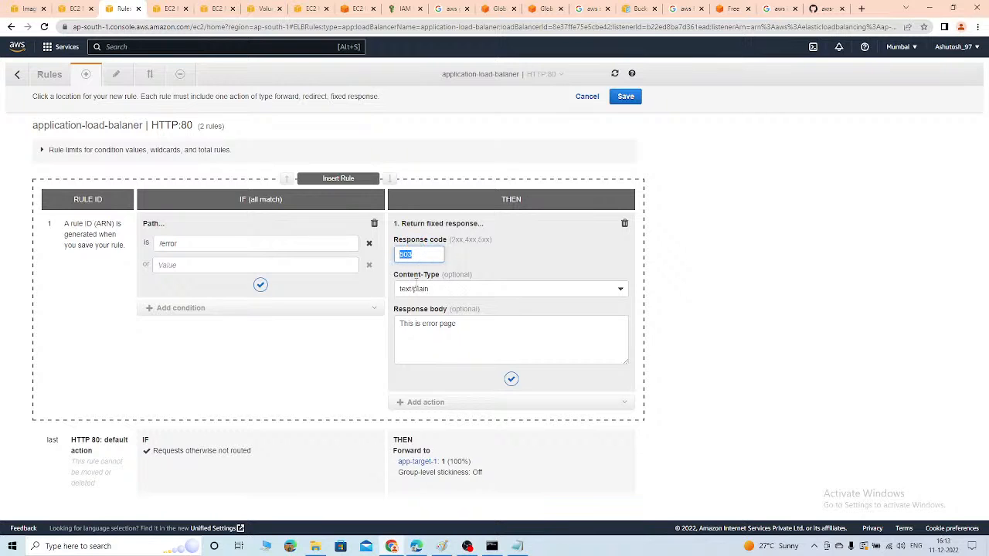
left_click(413, 323)
left_click_drag(410, 323, 473, 329)
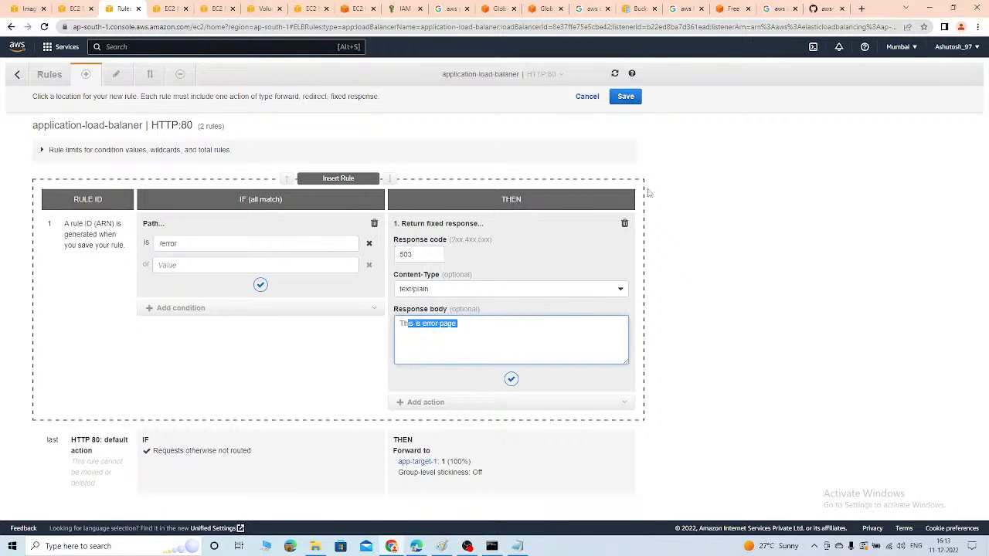
left_click(625, 97)
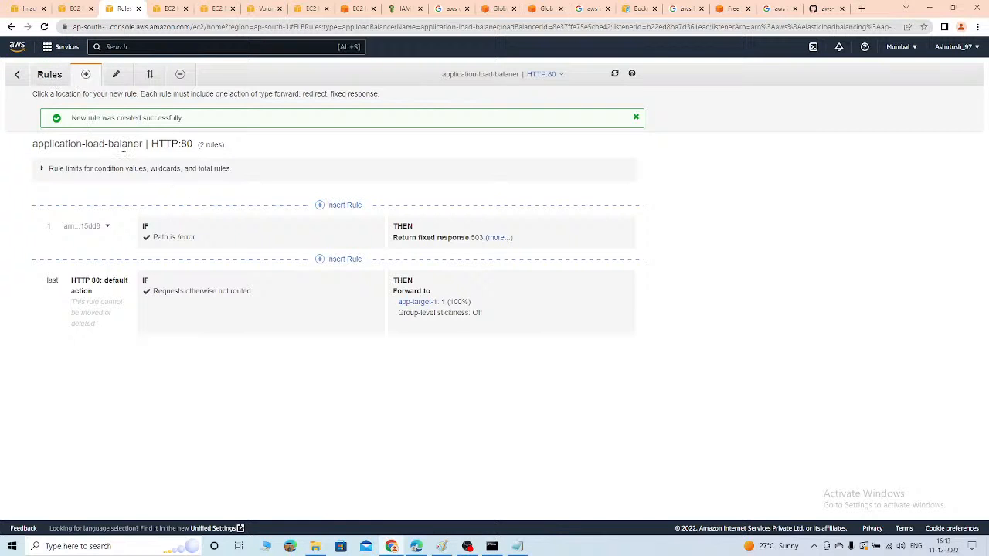
Copy the load balancer's DNS name and open it with the path /error in a new incognito window
left_click(75, 9)
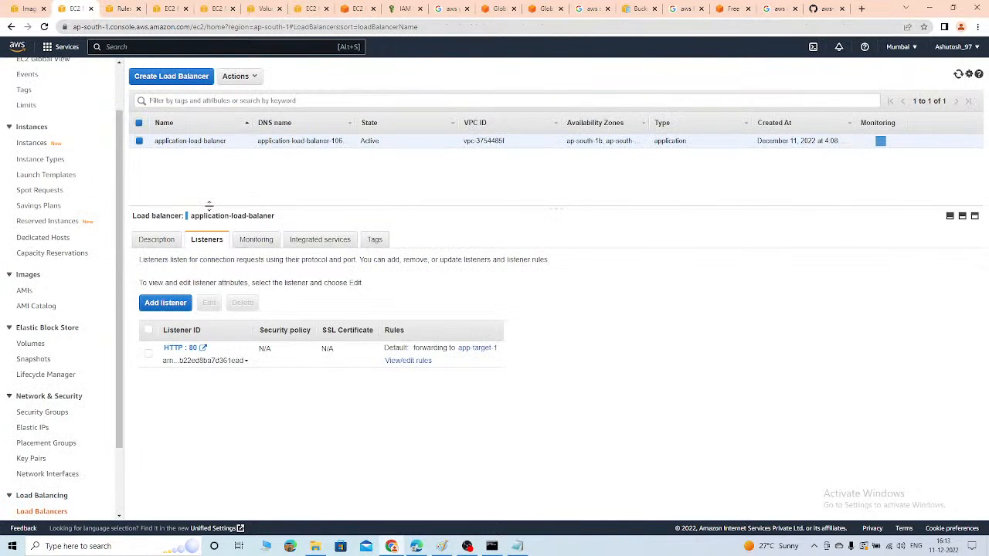
left_click(169, 241)
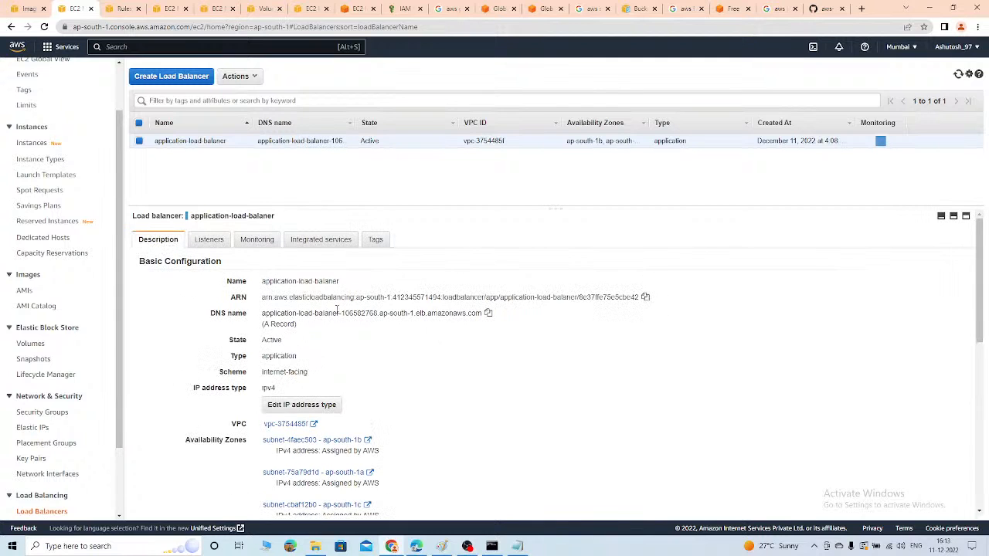
left_click(488, 313)
key("ctrl+shift+n")
key("ctrl+v")
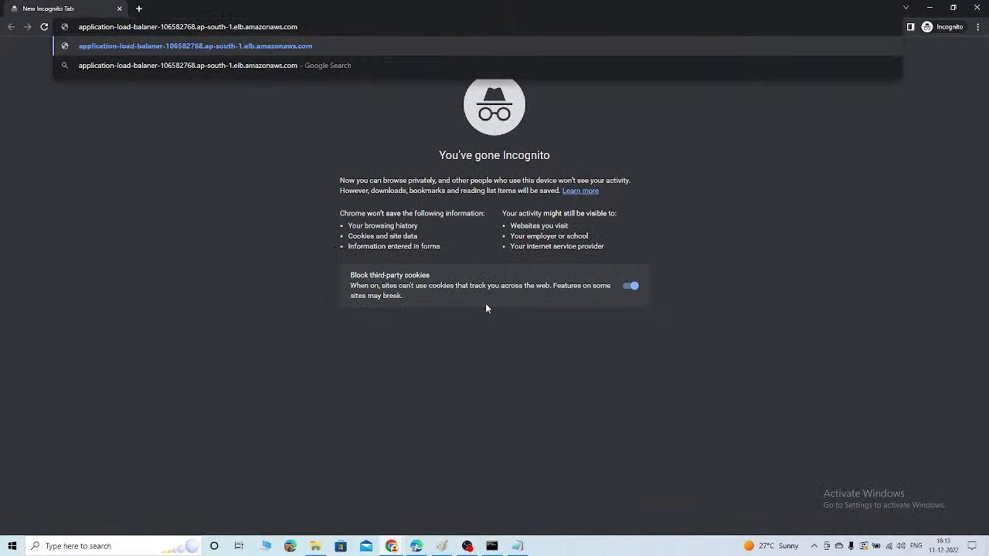
type("/app1")
key("Return")
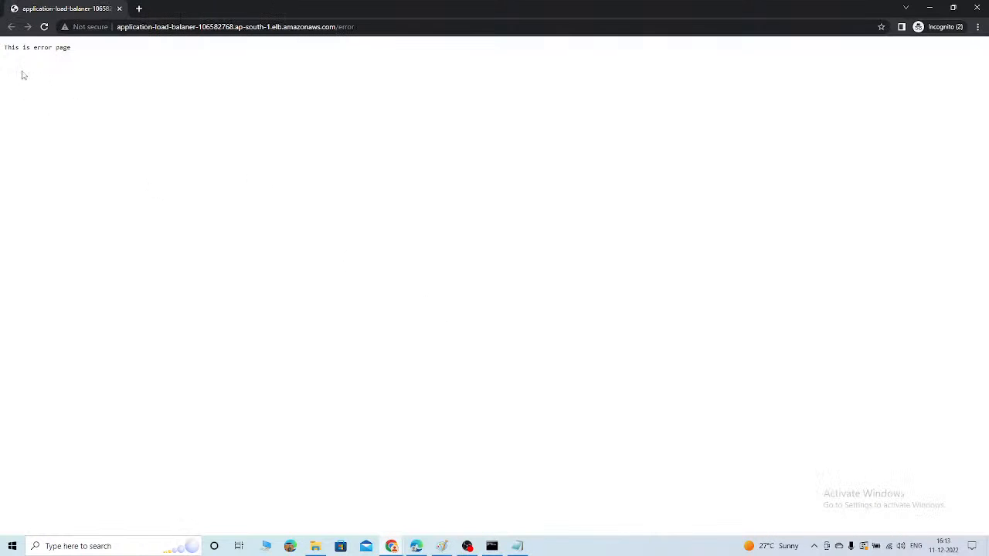
Enlarge the page to 300% and examine the response returned for the /error path
key("ctrl+plus")
key("ctrl+plus")
key("ctrl+plus")
key("ctrl+plus")
key("ctrl+plus")
key("ctrl+plus")
key("ctrl+plus")
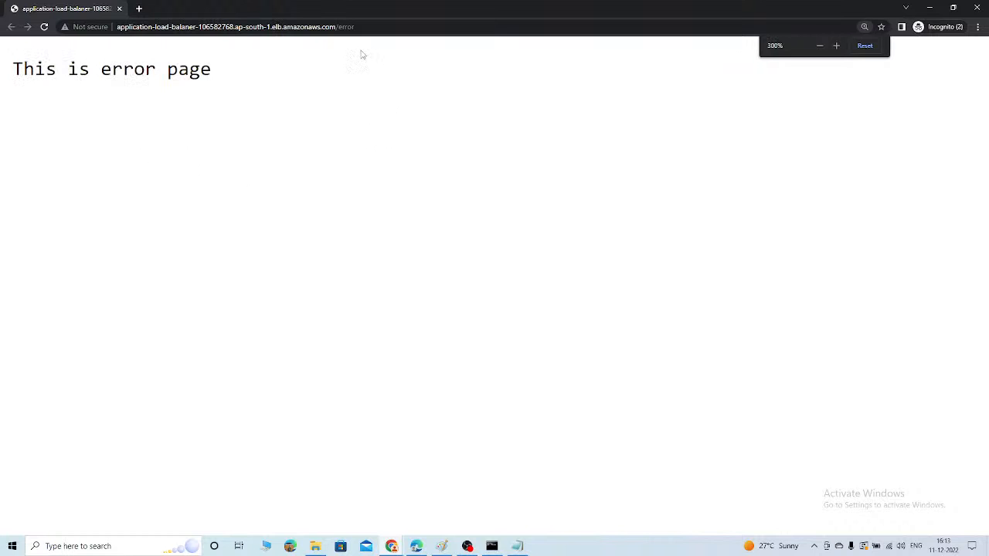
double_click(347, 26)
left_click_drag(34, 69, 222, 75)
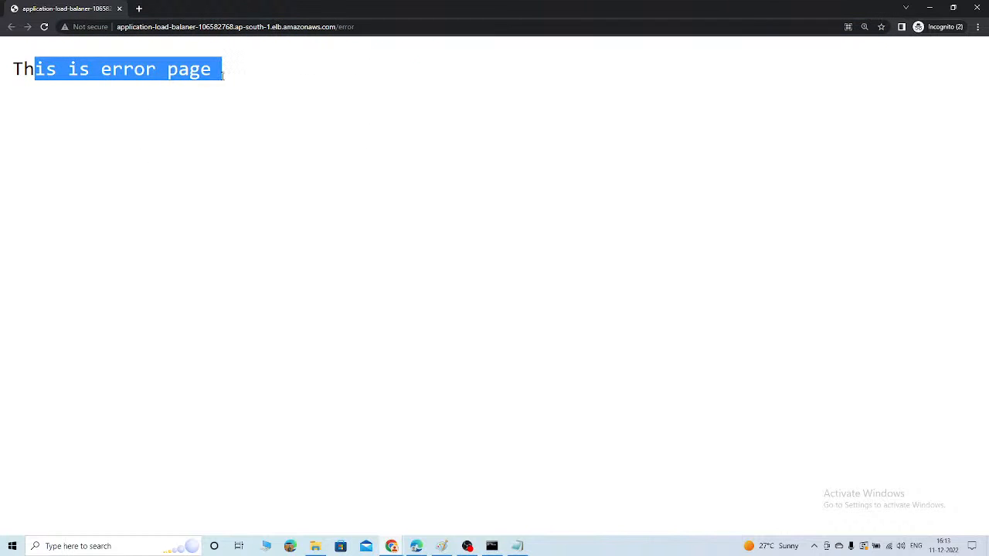
Reduce the error page's zoom and close the incognito window
key("ctrl+minus")
key("ctrl+minus")
key("ctrl+minus")
key("ctrl+minus")
key("ctrl+minus")
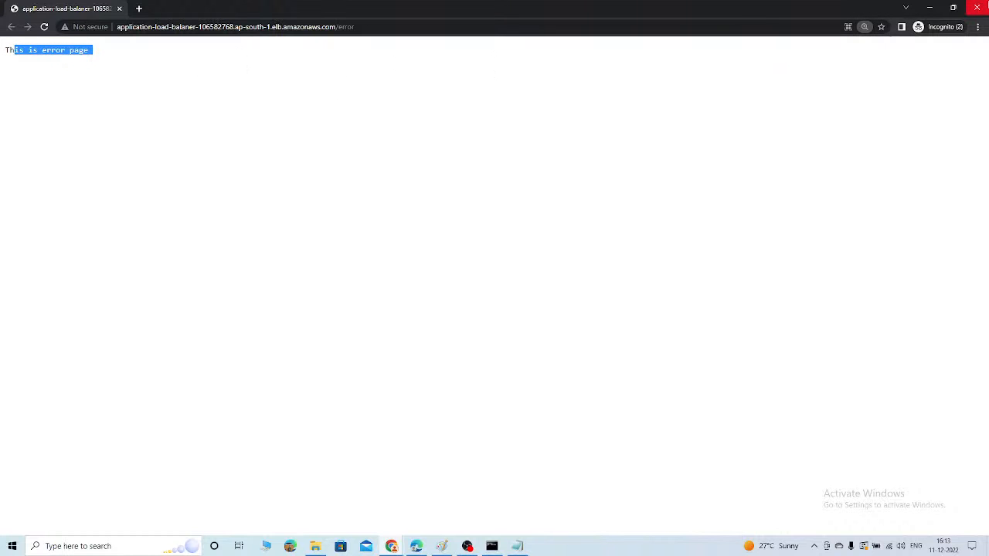
left_click(976, 7)
left_click(976, 7)
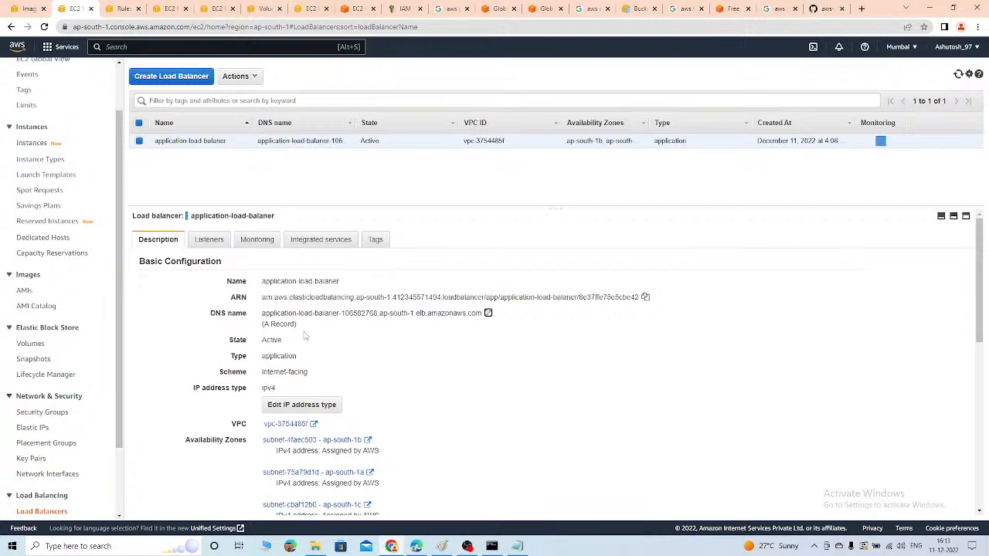
Delete the load balancer application-load-balaner
left_click(235, 76)
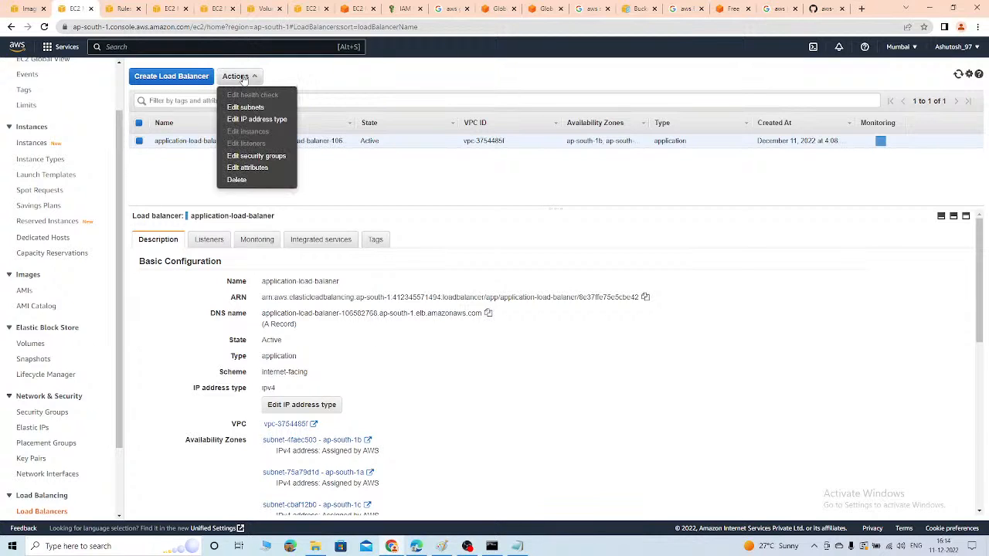
left_click(300, 164)
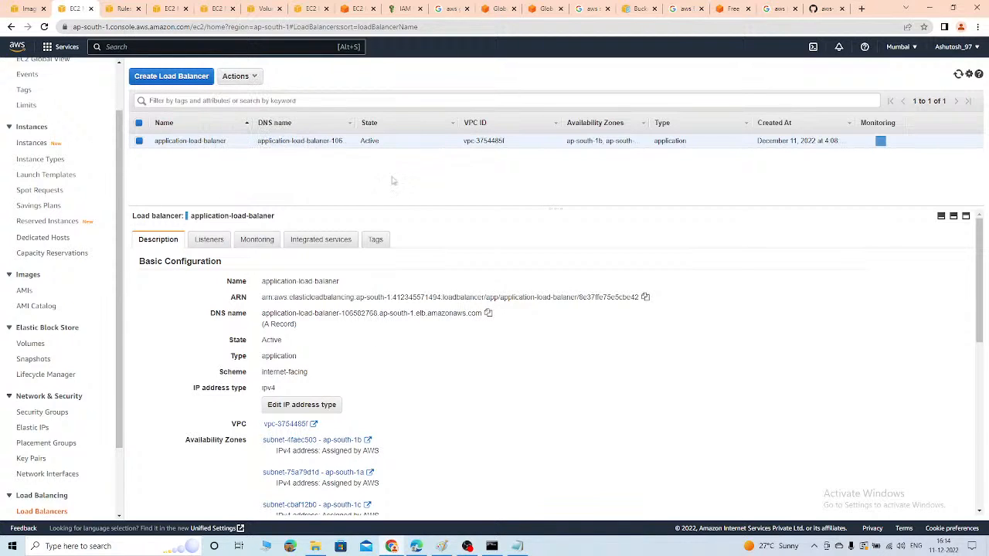
left_click(239, 76)
left_click(190, 174)
mouse_move(121, 180)
left_mouse_down()
mouse_move(128, 123)
mouse_move(126, 255)
mouse_move(132, 186)
left_mouse_up()
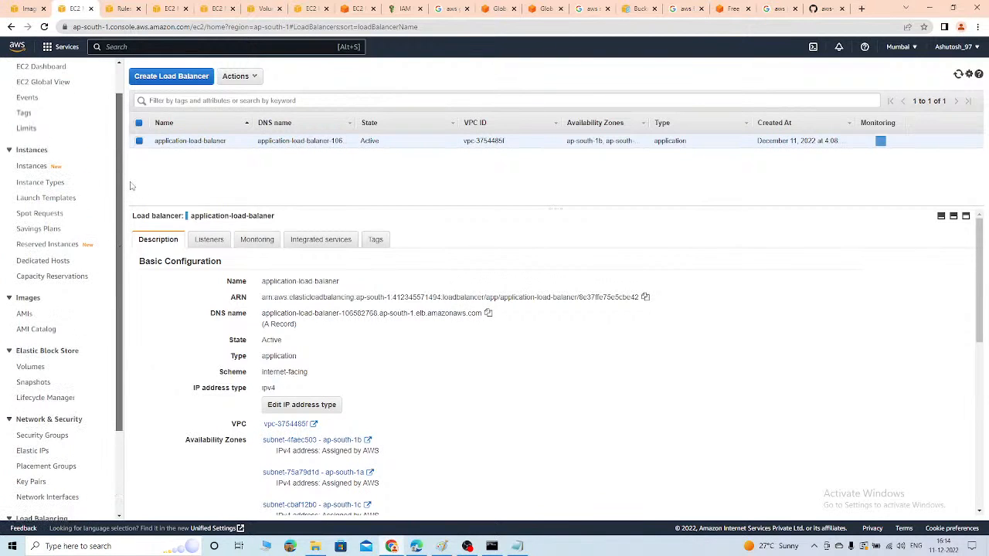
left_click(235, 76)
left_click(237, 180)
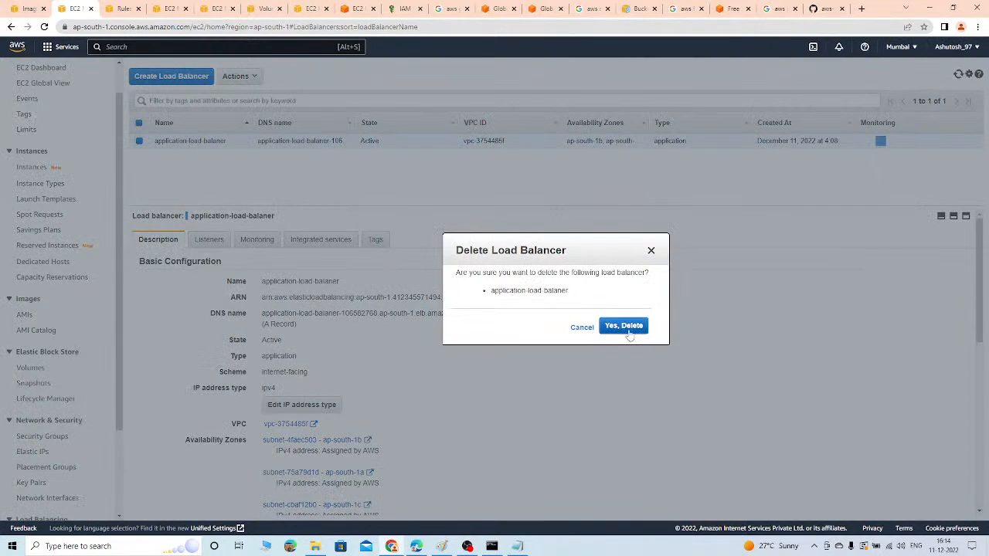
left_click(624, 331)
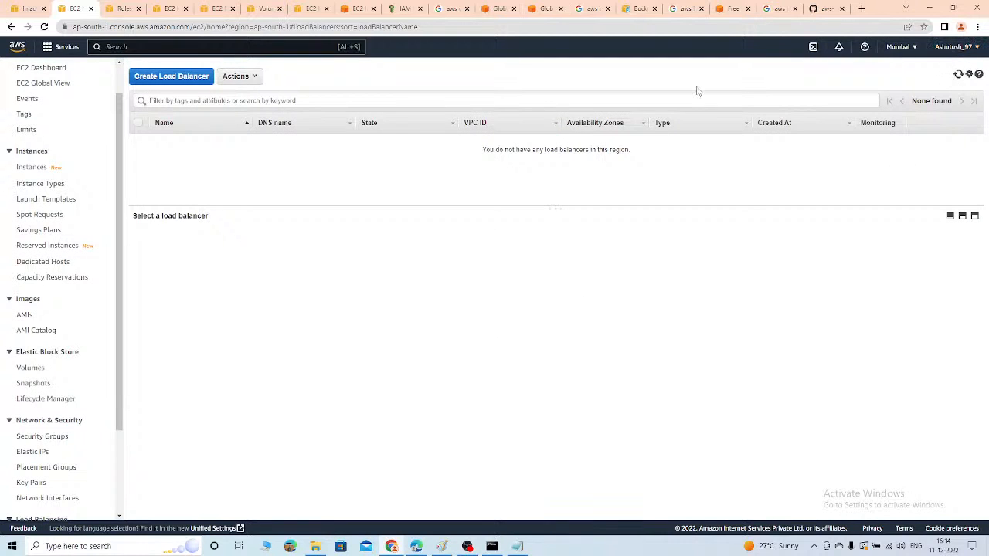
Reload the load balancers page and start creating a new load balancer to view the available types
left_click(44, 27)
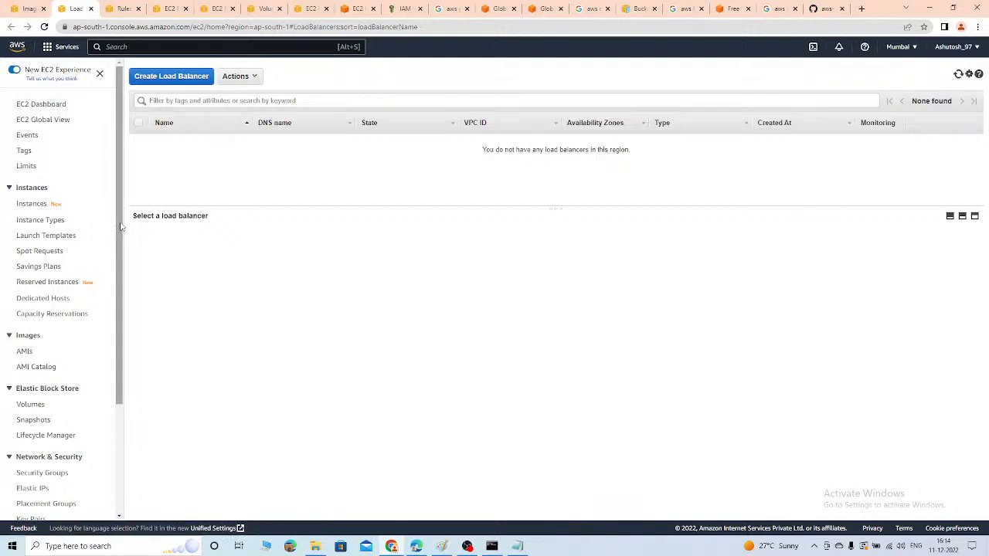
scroll(102, 371, "down", 3)
scroll(121, 309, "up", 1)
scroll(121, 309, "down", 1)
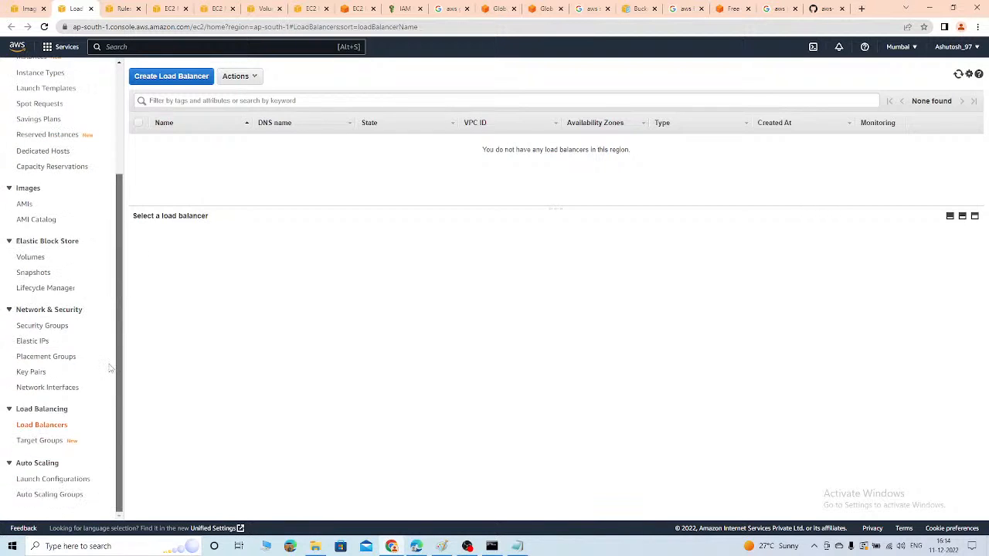
left_click(195, 78)
scroll(458, 350, "down", 1)
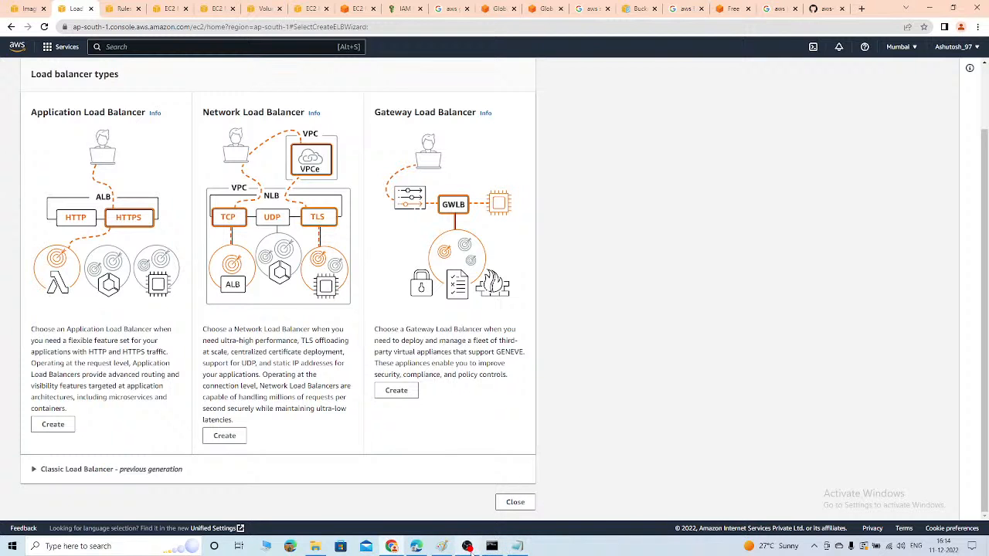
Switch to Paint and start a new blank drawing, discarding the unsaved one
left_click(441, 546)
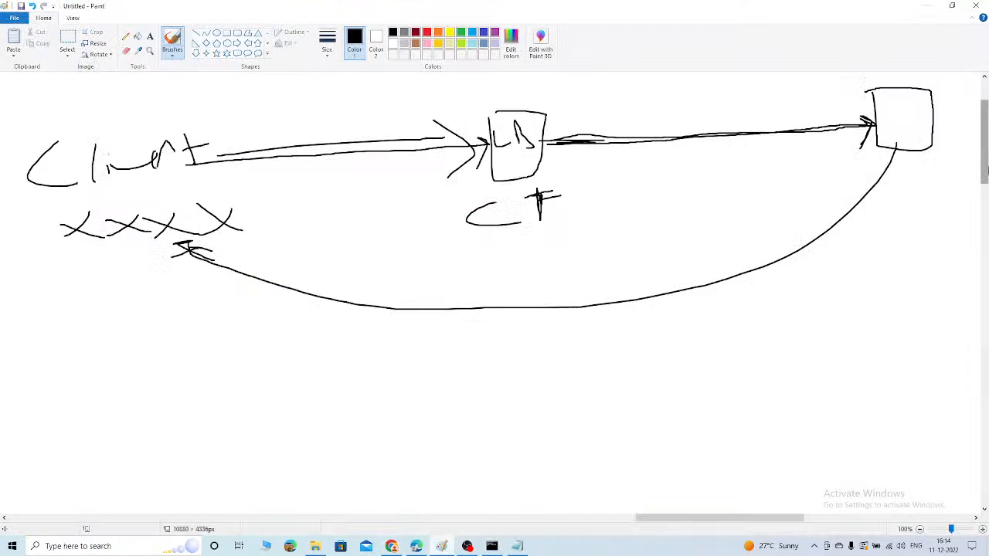
left_click_drag(984, 168, 985, 232)
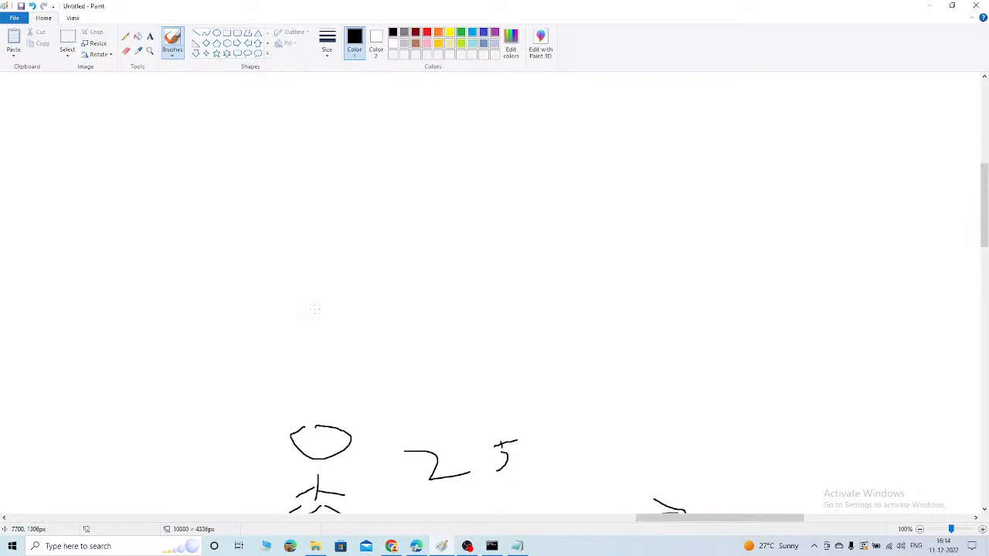
key("ctrl+n")
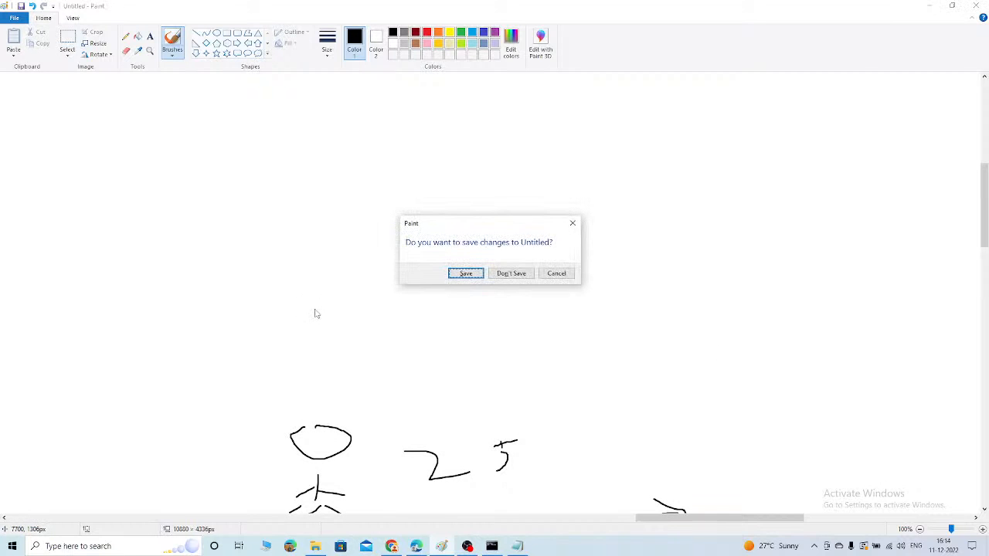
left_click(510, 274)
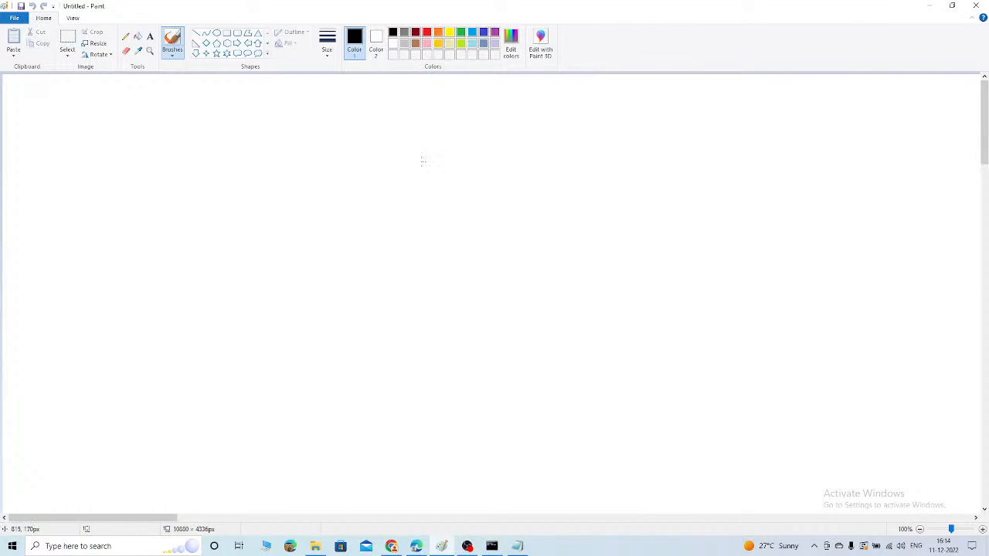
Handwrite NLB with an arrow leading to L4, and another arrow from L4 leading to 10
mouse_move(384, 165)
left_mouse_down()
mouse_move(411, 158)
mouse_move(439, 129)
left_mouse_up()
mouse_move(461, 123)
left_mouse_down()
mouse_move(467, 169)
mouse_move(512, 161)
left_mouse_up()
mouse_move(528, 177)
left_mouse_down()
mouse_move(558, 146)
mouse_move(528, 178)
mouse_move(591, 240)
left_mouse_up()
mouse_move(574, 220)
left_mouse_down()
mouse_move(578, 252)
mouse_move(569, 253)
left_mouse_up()
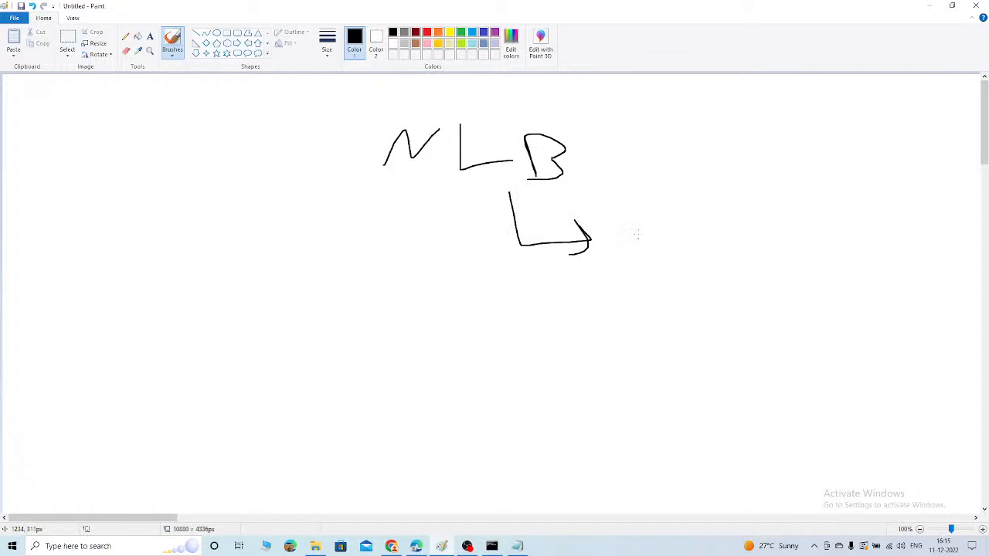
mouse_move(639, 226)
left_mouse_down()
mouse_move(658, 247)
mouse_move(709, 223)
mouse_move(709, 258)
left_mouse_up()
mouse_move(668, 279)
left_mouse_down()
mouse_move(725, 287)
mouse_move(730, 275)
left_mouse_up()
mouse_move(740, 283)
left_mouse_down()
mouse_move(747, 305)
mouse_move(802, 284)
left_mouse_up()
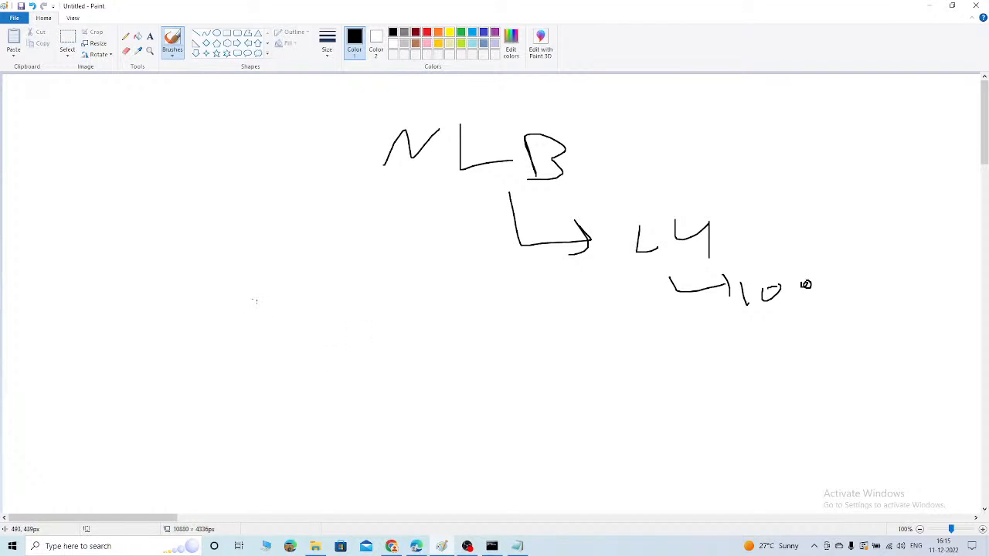
Handwrite Elastic below NLB with an arrow under it, and add emphasis strokes above it and beside NLB
left_click_drag(256, 296, 262, 340)
left_click_drag(261, 333, 327, 332)
left_click_drag(345, 317, 349, 338)
mouse_move(367, 308)
left_mouse_down()
mouse_move(371, 337)
mouse_move(385, 322)
left_mouse_up()
mouse_move(386, 321)
left_mouse_down()
mouse_move(389, 340)
mouse_move(392, 313)
left_mouse_up()
mouse_move(391, 315)
left_mouse_down()
mouse_move(400, 344)
mouse_move(415, 347)
left_mouse_up()
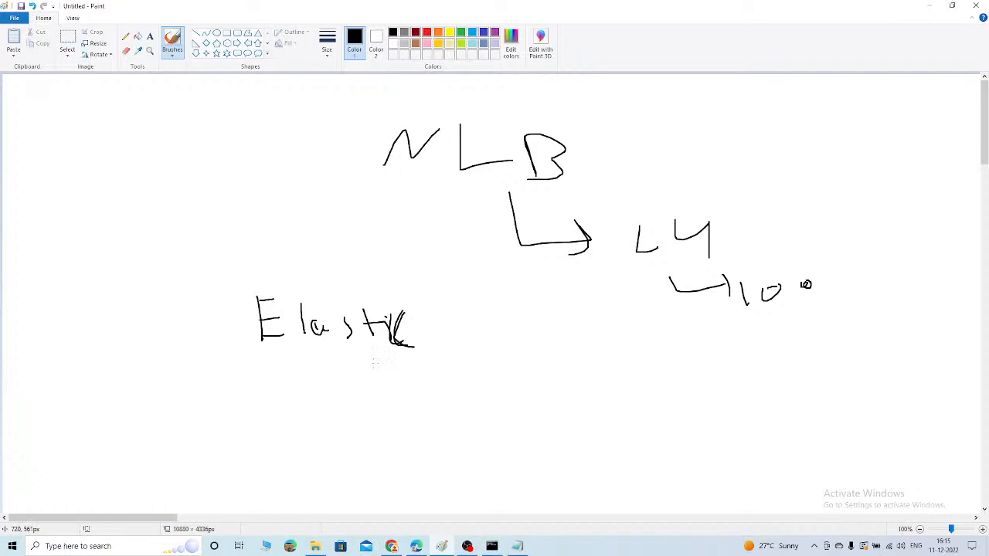
mouse_move(374, 362)
left_mouse_down()
mouse_move(437, 369)
mouse_move(435, 379)
left_mouse_up()
left_click_drag(301, 261, 384, 252)
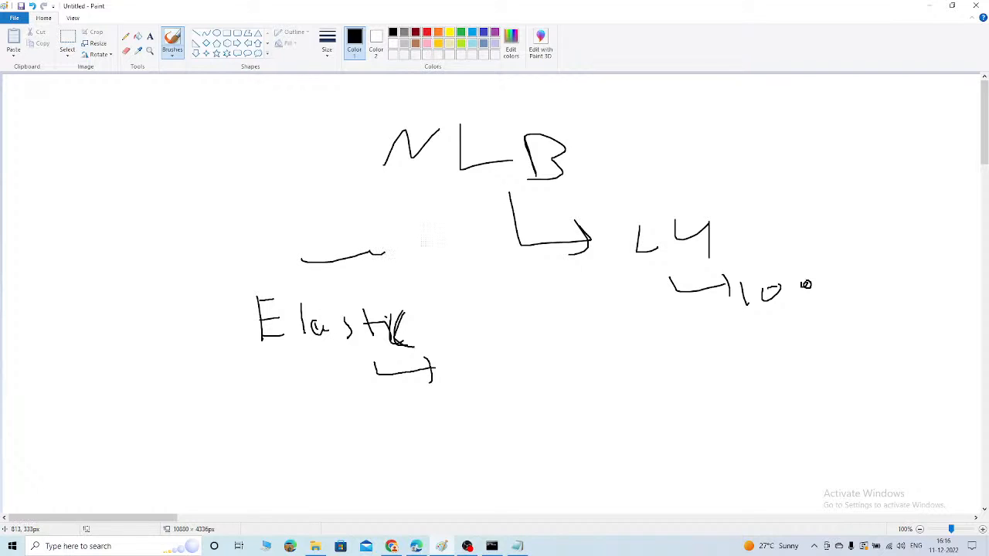
mouse_move(593, 128)
left_mouse_down()
mouse_move(625, 126)
mouse_move(635, 178)
mouse_move(578, 187)
mouse_move(660, 135)
left_mouse_up()
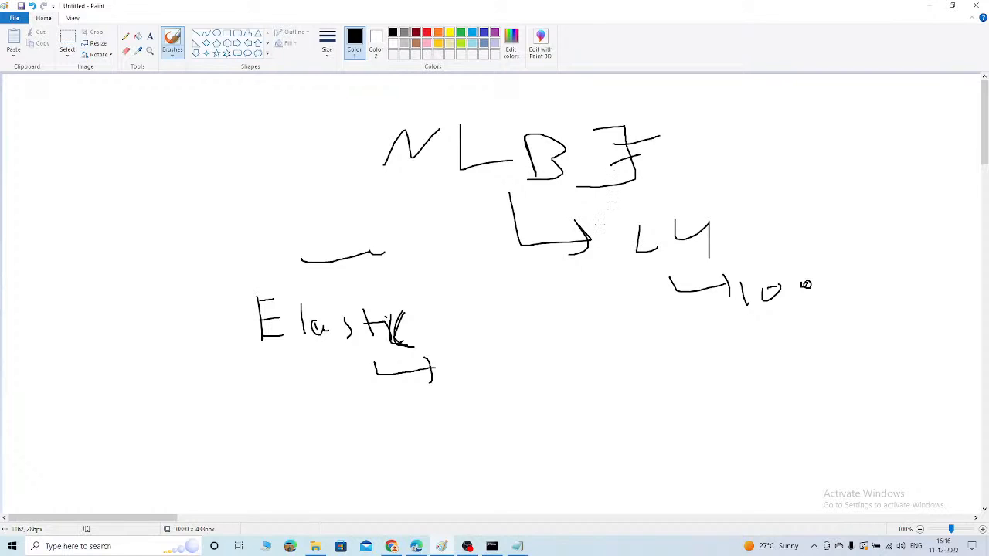
mouse_move(509, 334)
left_mouse_down()
mouse_move(510, 370)
mouse_move(533, 352)
left_mouse_up()
Draw a stick-figure user on an empty area of the canvas and dismiss the Quick Heal upgrade notice
left_click_drag(167, 518, 318, 534)
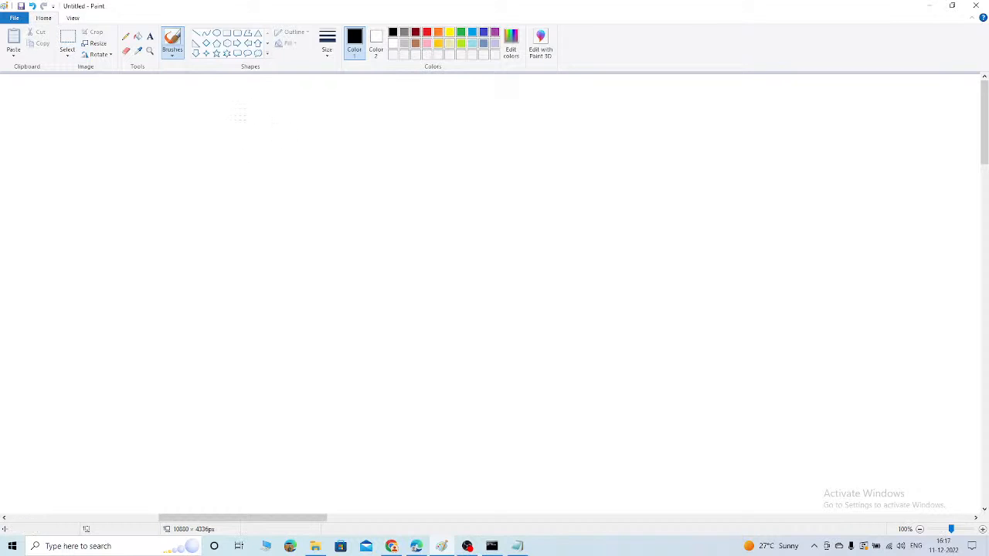
mouse_move(216, 109)
left_mouse_down()
mouse_move(223, 130)
mouse_move(226, 110)
mouse_move(214, 166)
mouse_move(251, 154)
mouse_move(189, 182)
left_mouse_up()
left_click_drag(222, 176, 236, 181)
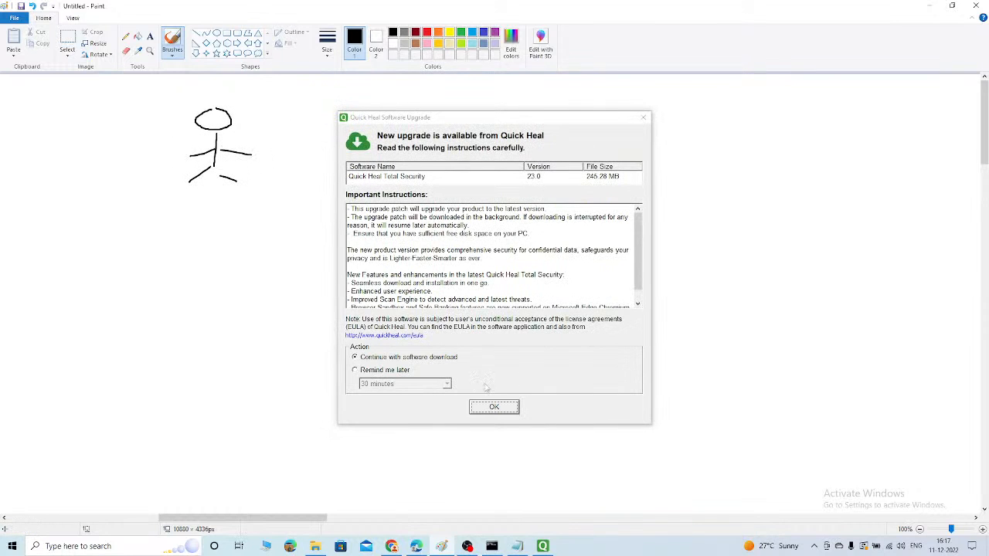
mouse_move(461, 125)
left_mouse_down()
mouse_move(984, 214)
mouse_move(614, 160)
left_mouse_up()
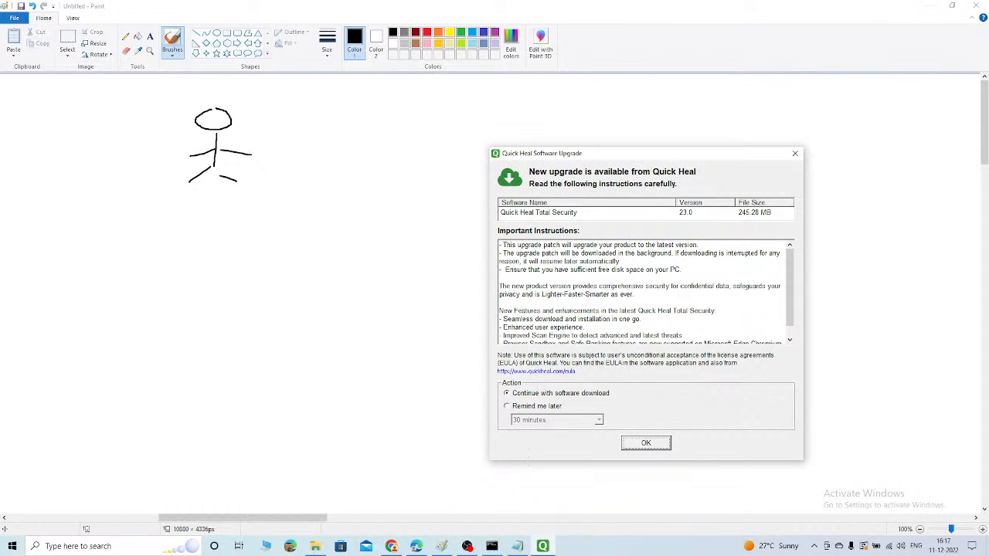
left_click(794, 155)
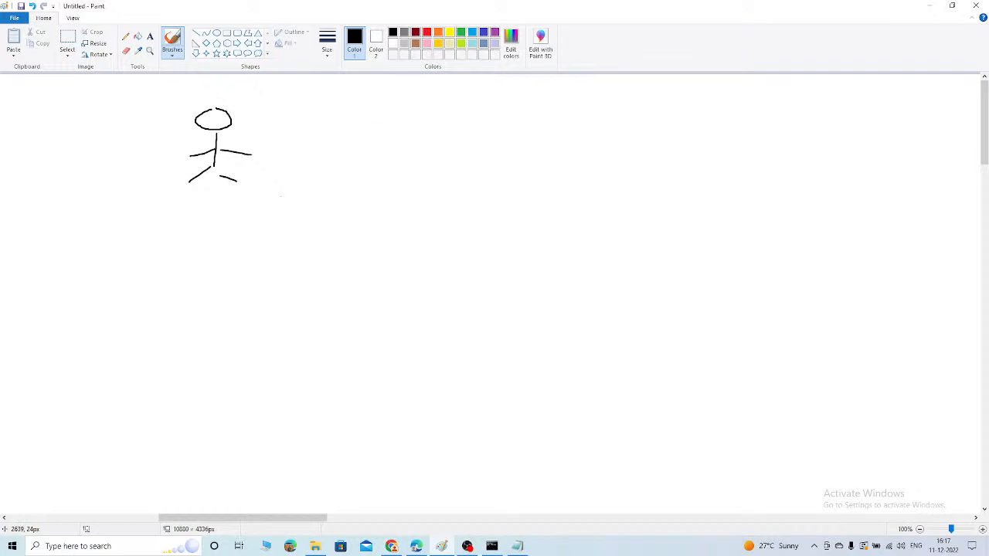
Draw a server box across from the stick figure and a gateway box between them, with an arrow from the figure to the gateway box
mouse_move(777, 106)
left_mouse_down()
mouse_move(830, 105)
mouse_move(854, 185)
mouse_move(787, 139)
mouse_move(784, 108)
left_mouse_up()
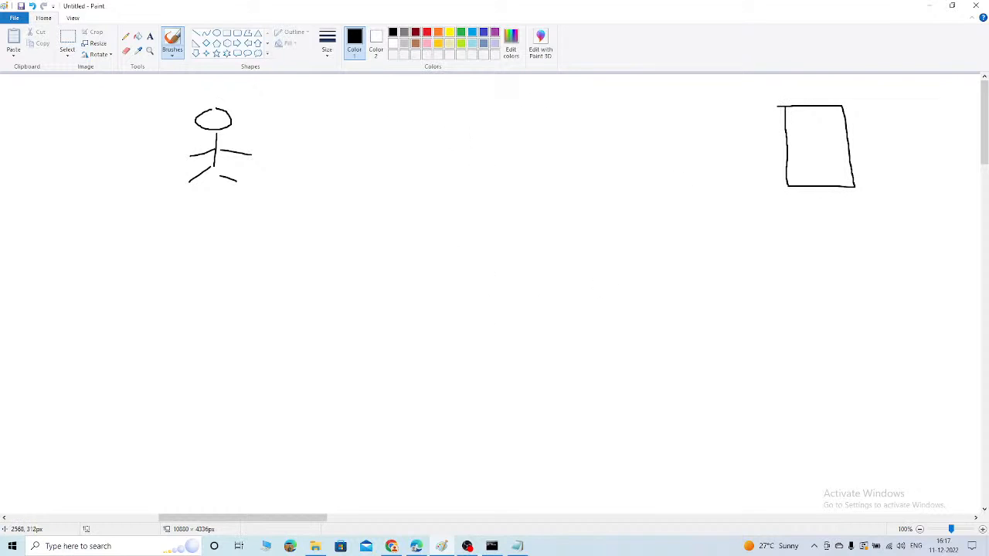
mouse_move(446, 288)
left_mouse_down()
mouse_move(515, 347)
mouse_move(527, 287)
mouse_move(440, 290)
left_mouse_up()
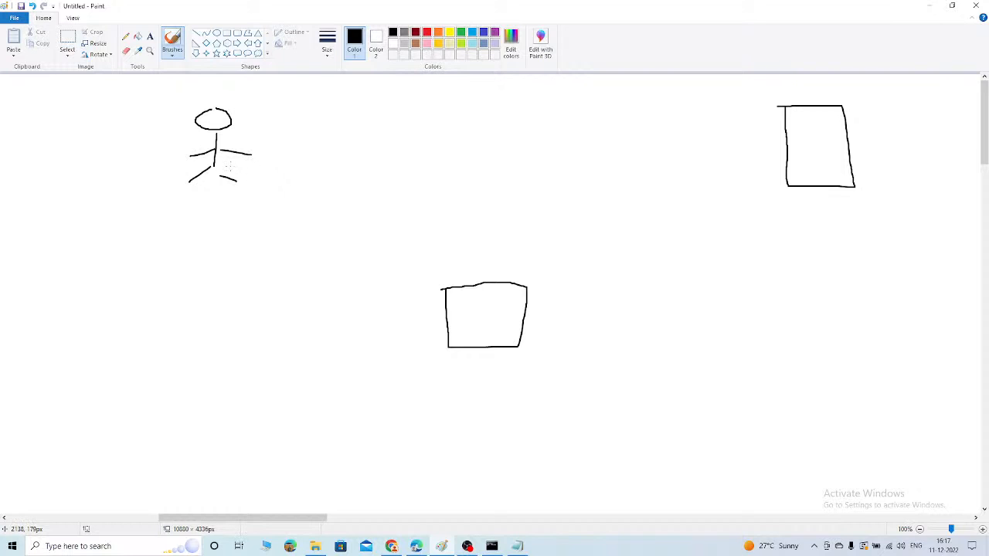
mouse_move(229, 166)
left_mouse_down()
mouse_move(435, 170)
mouse_move(447, 287)
mouse_move(456, 275)
mouse_move(438, 277)
left_mouse_up()
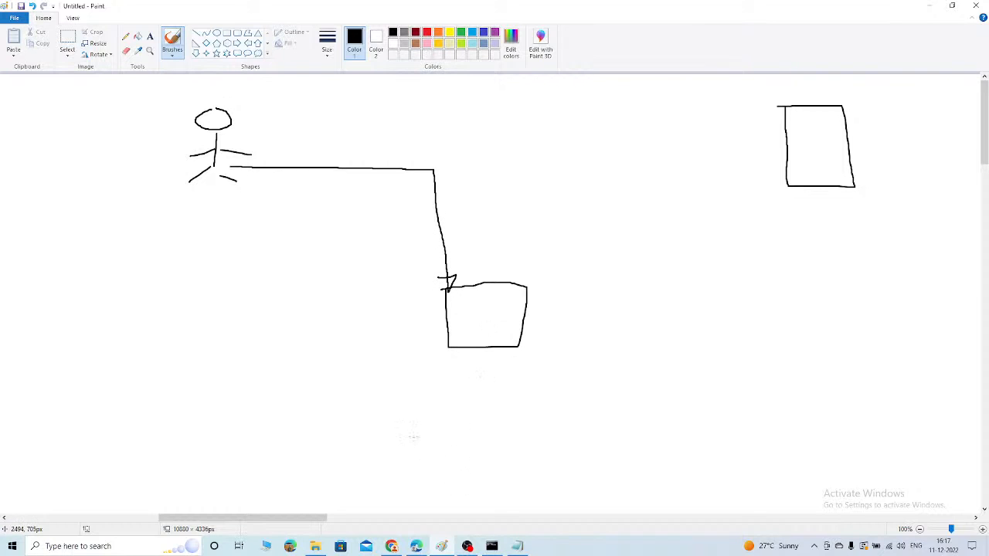
Draw a wide box holding three small boxes below the gateway box, link the two with arrows both ways, and add an arrow to the server box
mouse_move(413, 433)
left_mouse_down()
mouse_move(581, 422)
mouse_move(584, 487)
mouse_move(428, 491)
mouse_move(414, 484)
mouse_move(415, 433)
left_mouse_up()
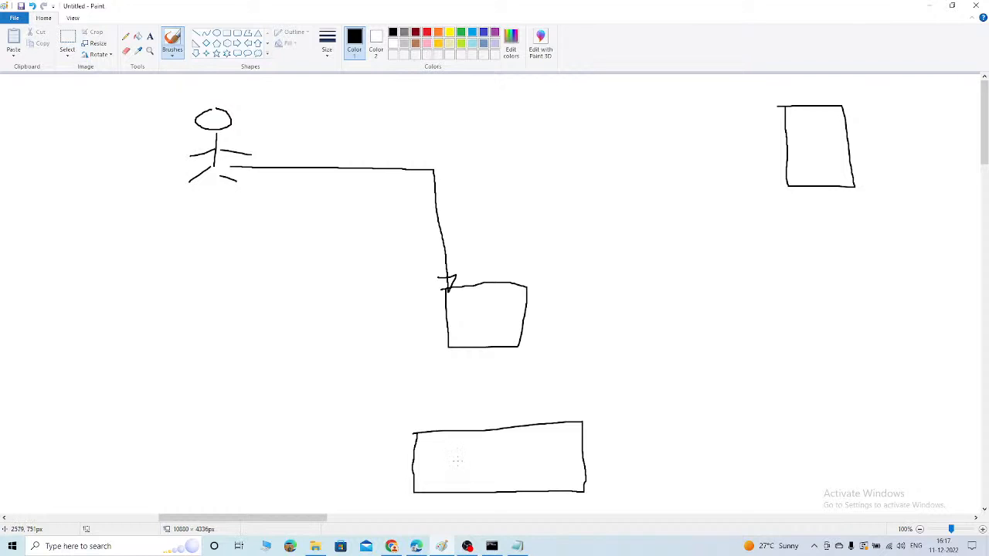
mouse_move(449, 456)
left_mouse_down()
mouse_move(451, 472)
mouse_move(517, 452)
mouse_move(501, 468)
mouse_move(501, 453)
mouse_move(570, 463)
mouse_move(548, 454)
mouse_move(556, 453)
left_mouse_up()
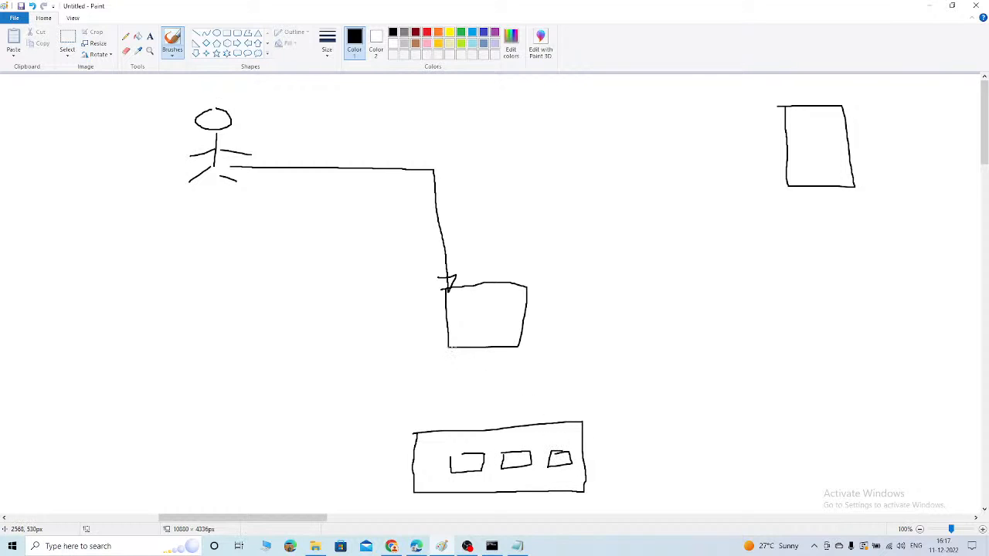
mouse_move(451, 347)
left_mouse_down()
mouse_move(466, 421)
mouse_move(446, 419)
left_mouse_up()
mouse_move(520, 407)
left_mouse_down()
mouse_move(518, 353)
mouse_move(504, 349)
mouse_move(533, 356)
left_mouse_up()
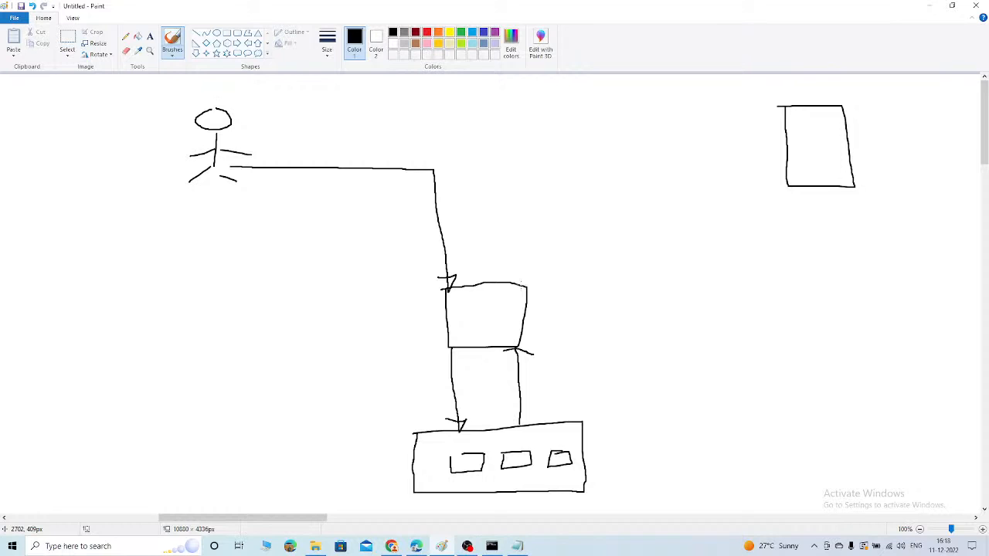
mouse_move(521, 284)
left_mouse_down()
mouse_move(540, 178)
mouse_move(772, 166)
mouse_move(760, 194)
left_mouse_up()
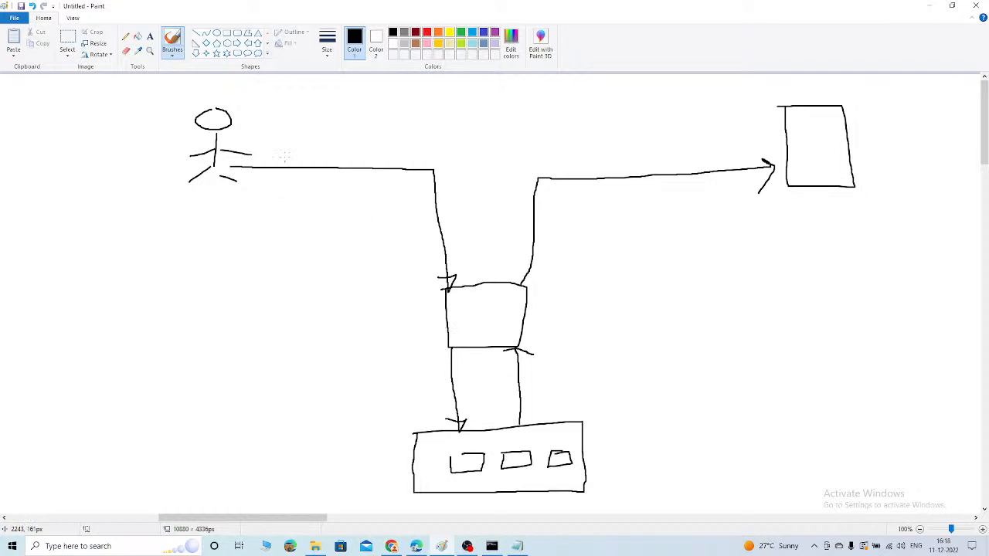
Handwrite an underlined Route label and a vpc label above the figure's arrow, and add a branch line curving towards the gateway box
mouse_move(270, 128)
left_mouse_down()
mouse_move(271, 146)
mouse_move(308, 145)
mouse_move(321, 130)
left_mouse_up()
mouse_move(323, 116)
left_mouse_down()
mouse_move(324, 141)
mouse_move(363, 124)
mouse_move(382, 142)
left_mouse_up()
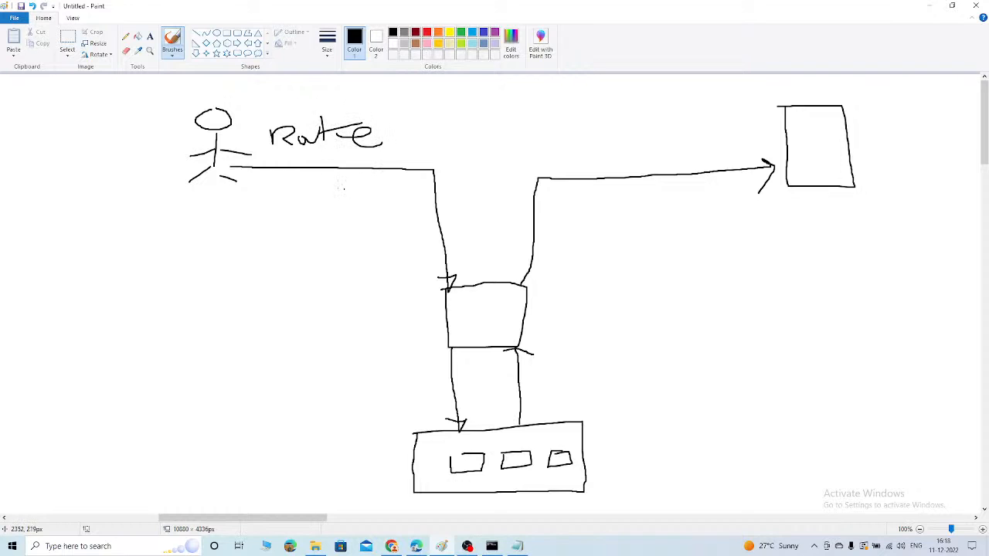
left_click_drag(320, 148, 378, 154)
mouse_move(349, 168)
left_mouse_down()
mouse_move(397, 232)
mouse_move(411, 292)
left_mouse_up()
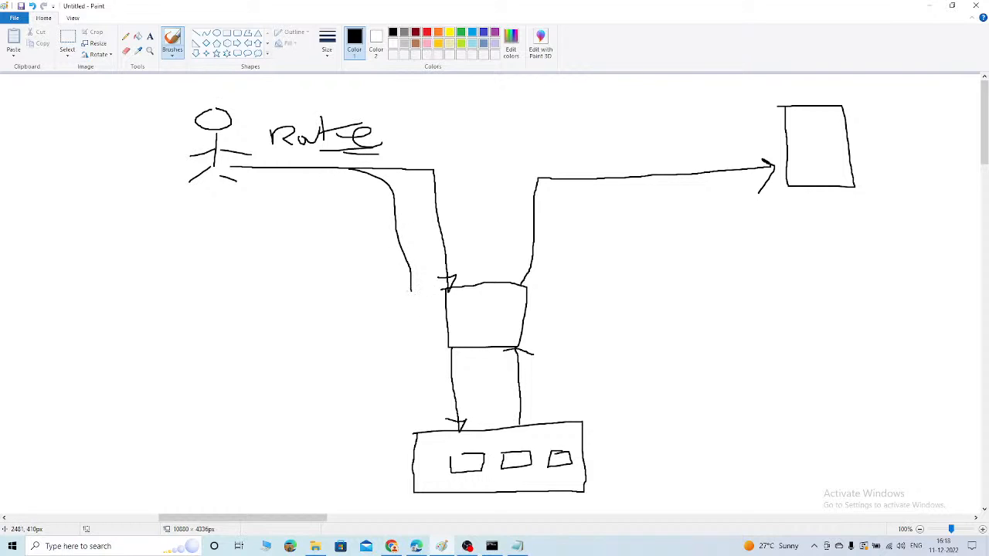
mouse_move(380, 131)
left_mouse_down()
mouse_move(390, 121)
mouse_move(421, 131)
mouse_move(460, 113)
mouse_move(459, 103)
left_mouse_up()
mouse_move(481, 112)
left_mouse_down()
mouse_move(474, 121)
mouse_move(485, 117)
left_mouse_up()
left_click_drag(453, 137, 490, 127)
left_click_drag(504, 93, 511, 127)
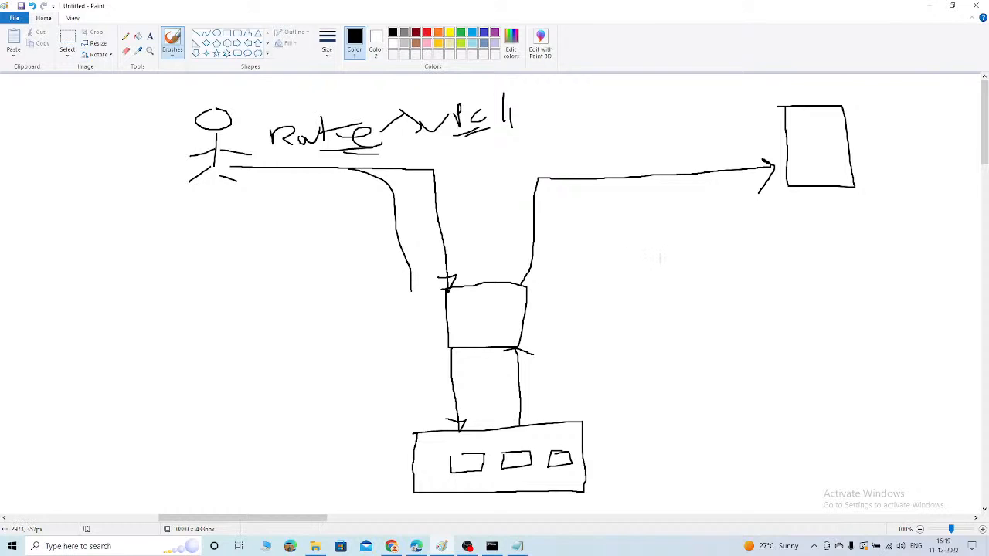
Handwrite geneve and 6081 below the server box and emphasize them with short strokes
mouse_move(662, 250)
left_mouse_down()
mouse_move(671, 238)
mouse_move(711, 264)
mouse_move(797, 225)
mouse_move(840, 239)
left_mouse_up()
mouse_move(771, 303)
left_mouse_down()
mouse_move(754, 324)
mouse_move(794, 303)
mouse_move(864, 318)
mouse_move(844, 289)
left_mouse_up()
mouse_move(870, 276)
left_mouse_down()
mouse_move(874, 309)
mouse_move(866, 289)
left_mouse_up()
mouse_move(878, 326)
left_mouse_down()
mouse_move(806, 352)
mouse_move(902, 349)
left_mouse_up()
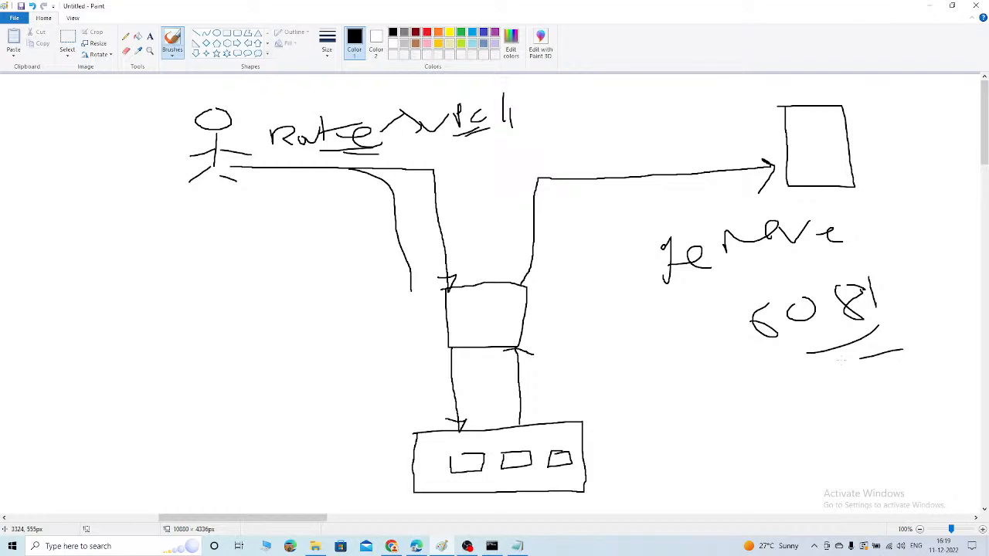
left_click_drag(837, 217, 867, 204)
left_click_drag(868, 265, 902, 250)
Handwrite a short underlined note beginning with AN below the stick figure
mouse_move(151, 309)
left_mouse_down()
mouse_move(164, 275)
mouse_move(175, 315)
left_mouse_up()
mouse_move(154, 300)
left_mouse_down()
mouse_move(211, 277)
mouse_move(225, 304)
left_mouse_up()
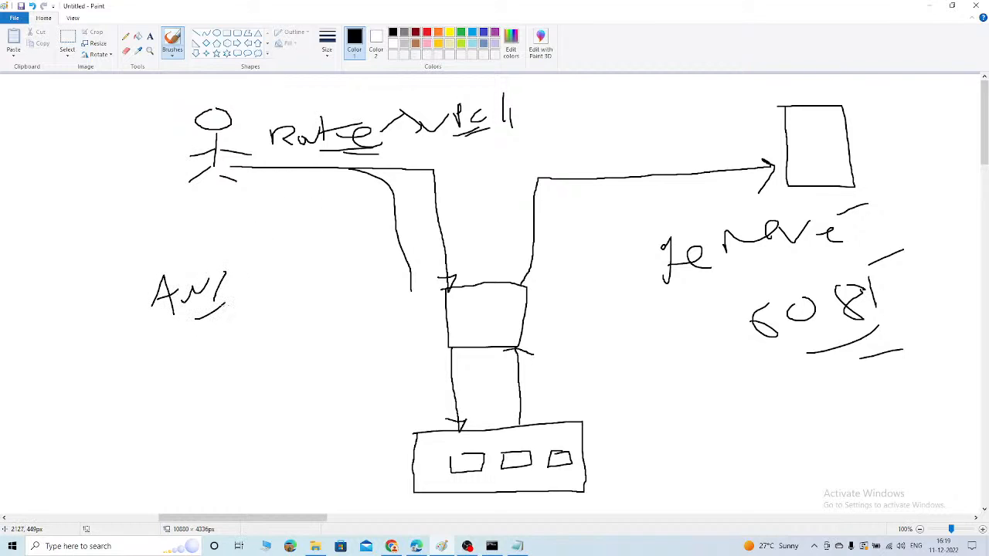
left_click_drag(235, 340, 242, 356)
left_click_drag(253, 349, 259, 341)
Switch to Chrome and review the load balancer types, highlighting part of the Application Load Balancer heading
left_click(392, 546)
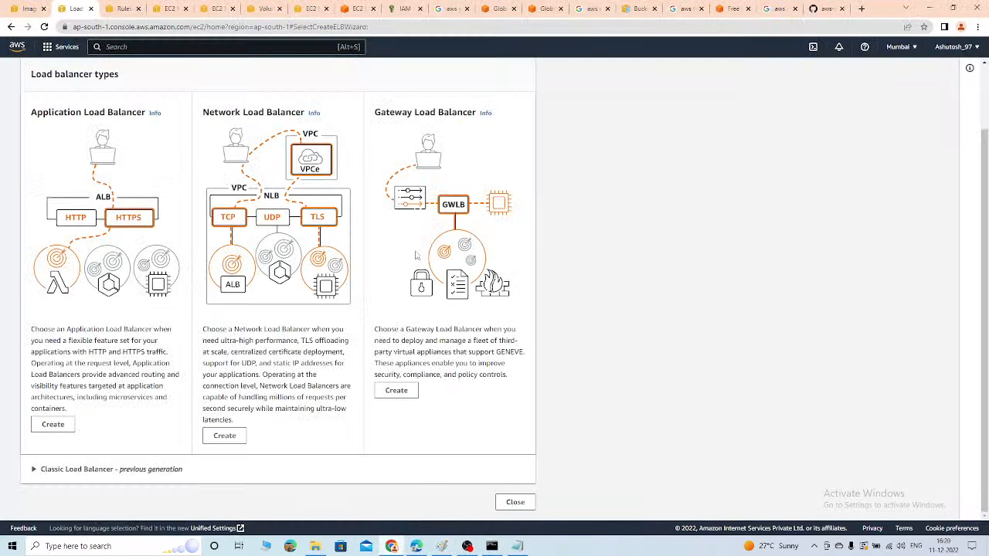
scroll(278, 248, "up", 1)
scroll(282, 249, "down", 1)
left_click_drag(54, 112, 107, 112)
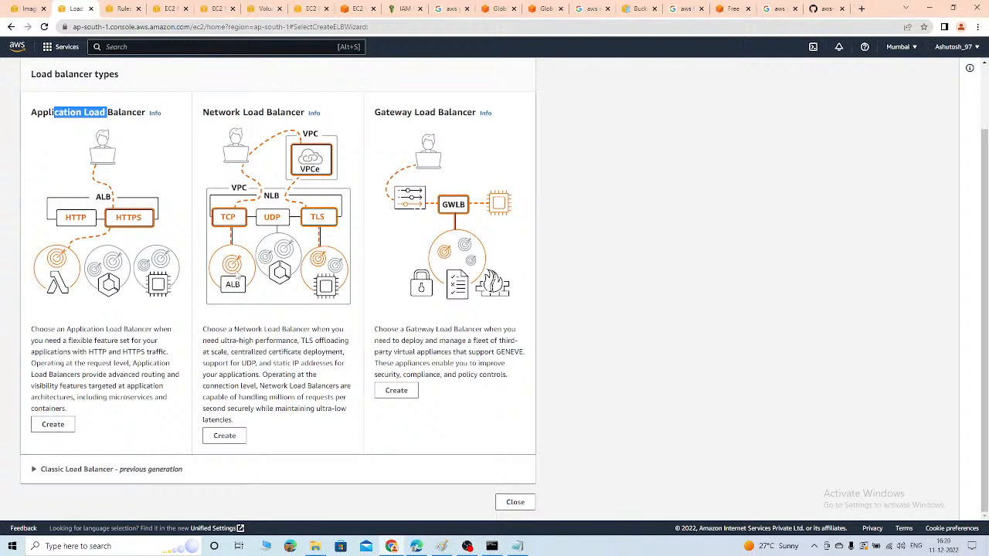
scroll(193, 247, "up", 2)
Leave the load balancer type selection and inspect the registered targets of the target group app-target-1
left_click(75, 74)
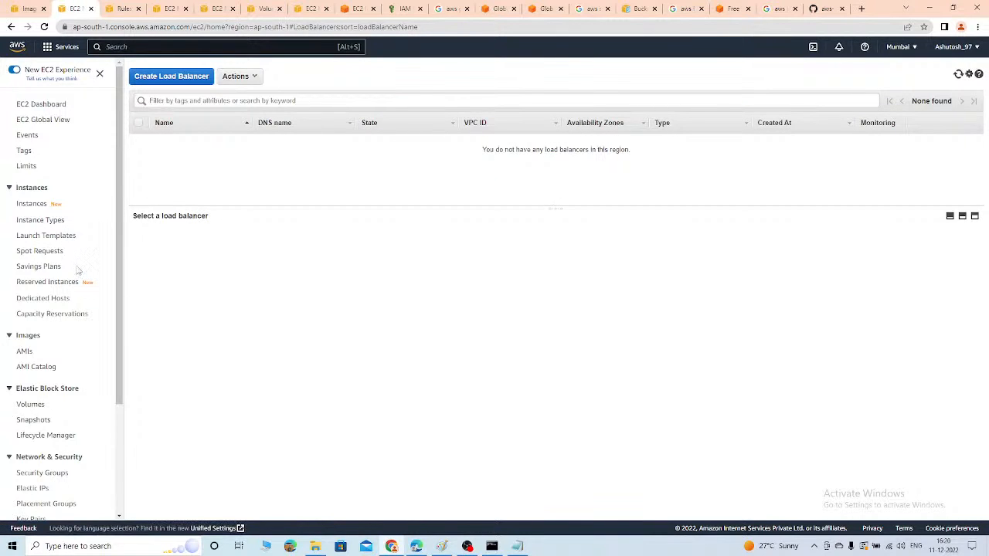
scroll(76, 274, "down", 2)
left_click(39, 440)
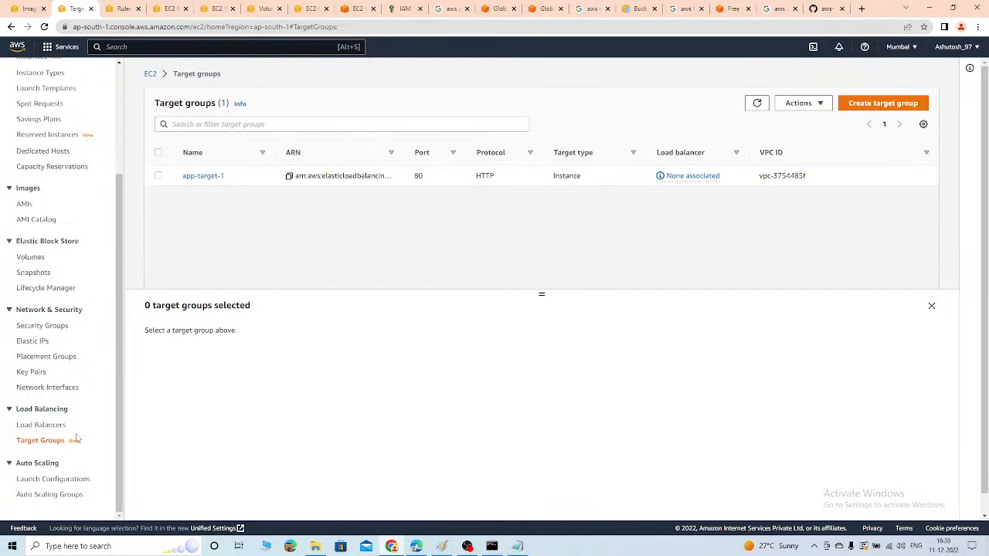
left_click(157, 175)
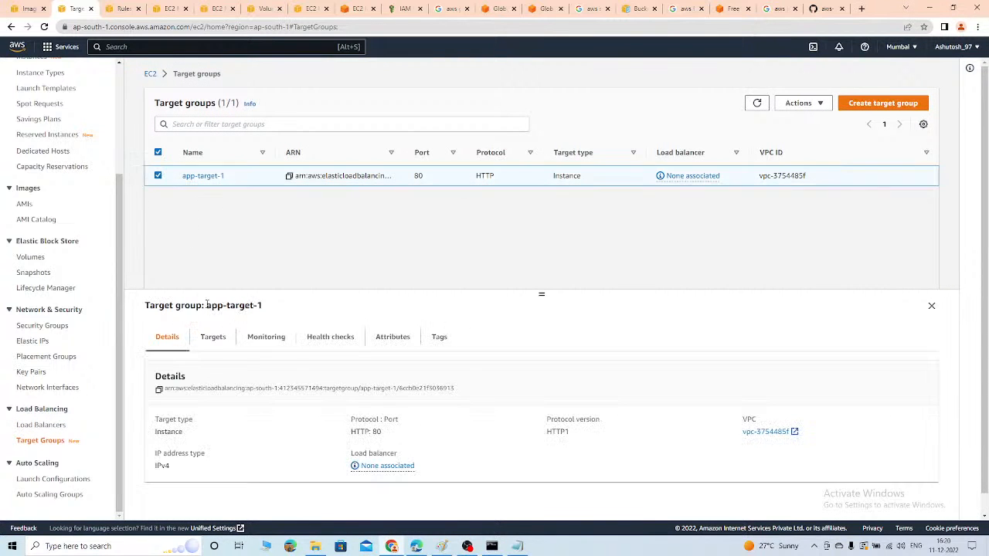
left_click(213, 337)
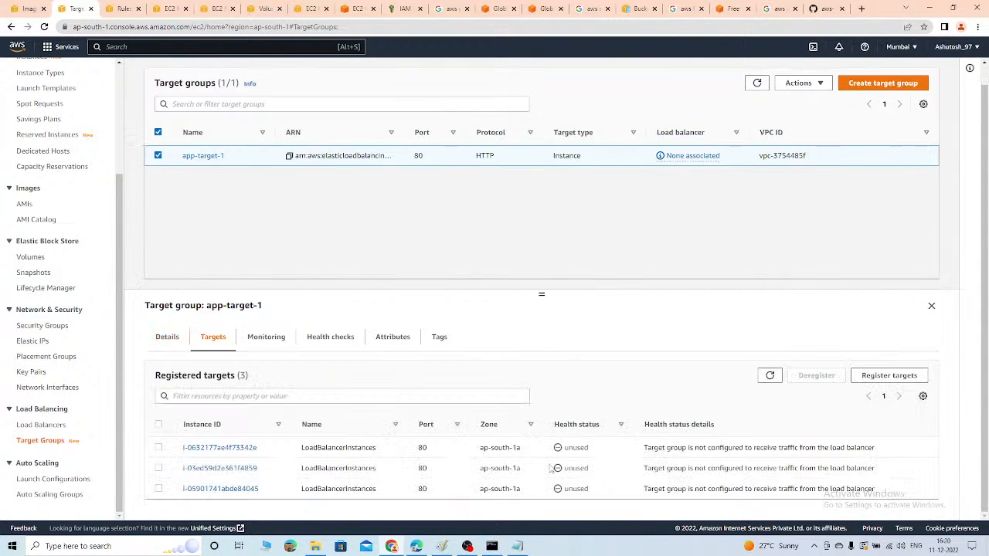
Start creating an Application Load Balancer from the load balancers list and name it application-load-balancer
left_click(39, 425)
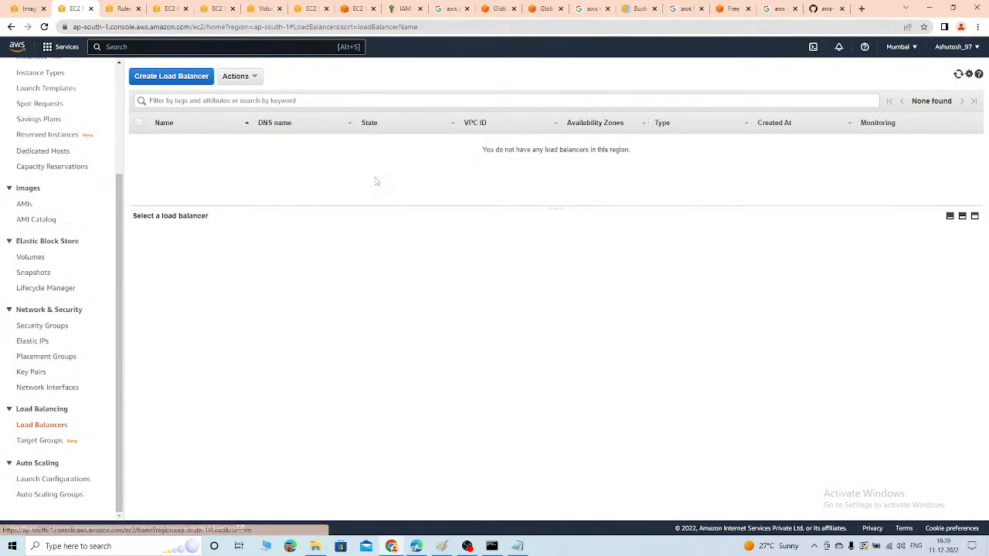
left_click(185, 80)
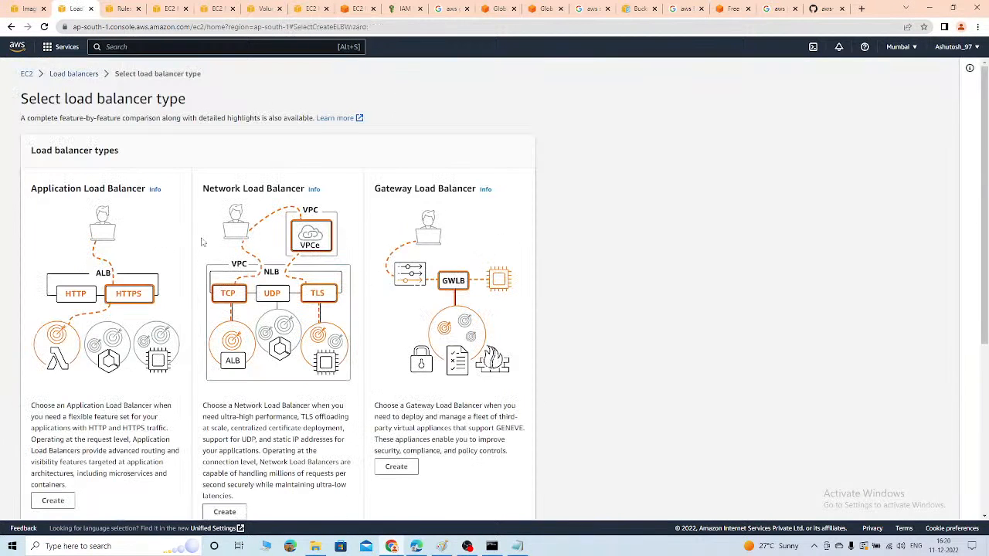
scroll(65, 204, "down", 4)
left_click(52, 220)
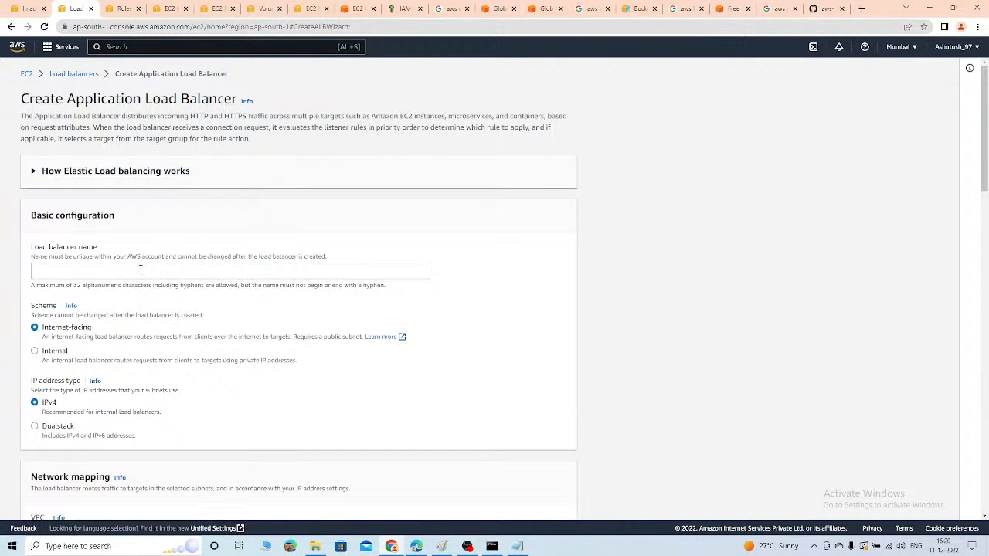
left_click(140, 268)
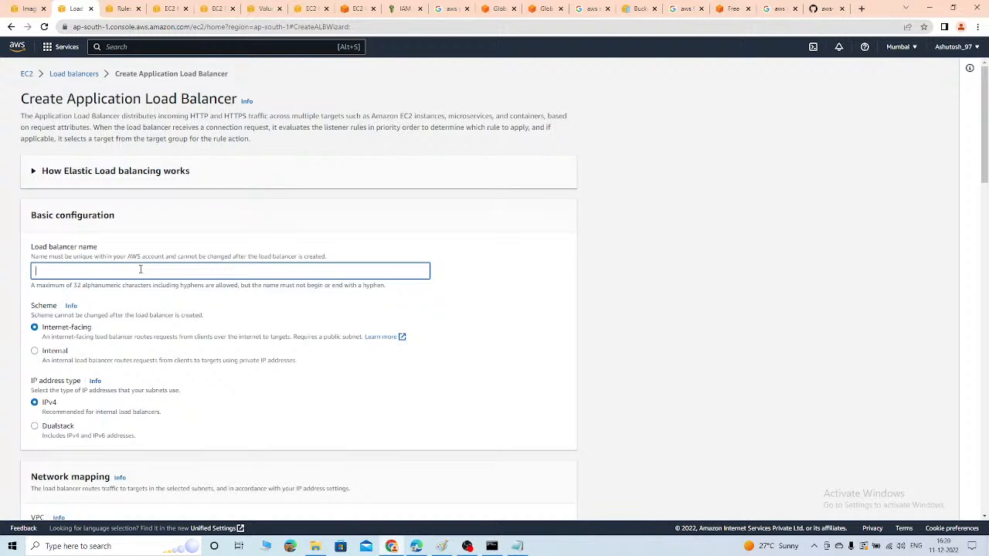
type("application-load-balancer")
Map the load balancer to the availability zones ap-south-1a, ap-south-1b and ap-south-1c
scroll(185, 245, "down", 2)
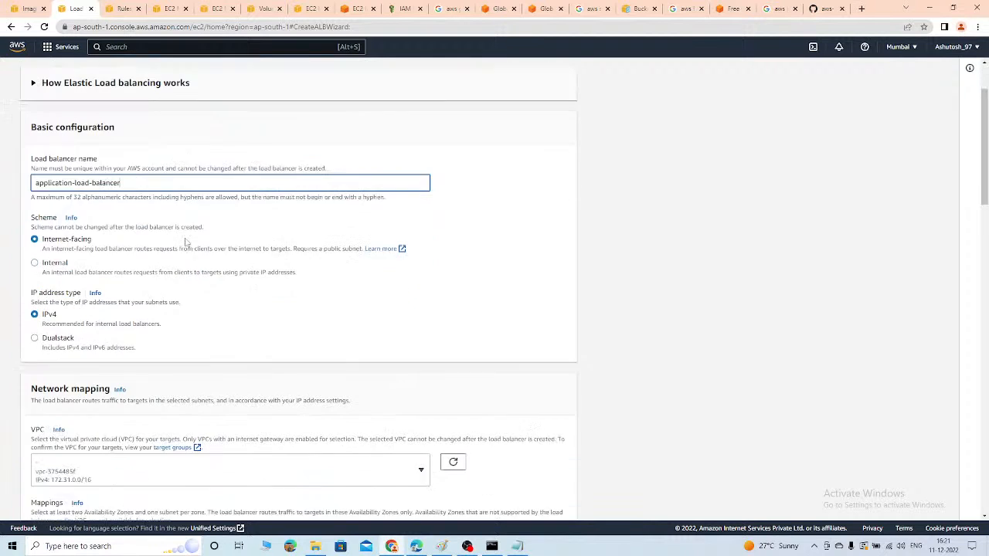
scroll(39, 378, "down", 2)
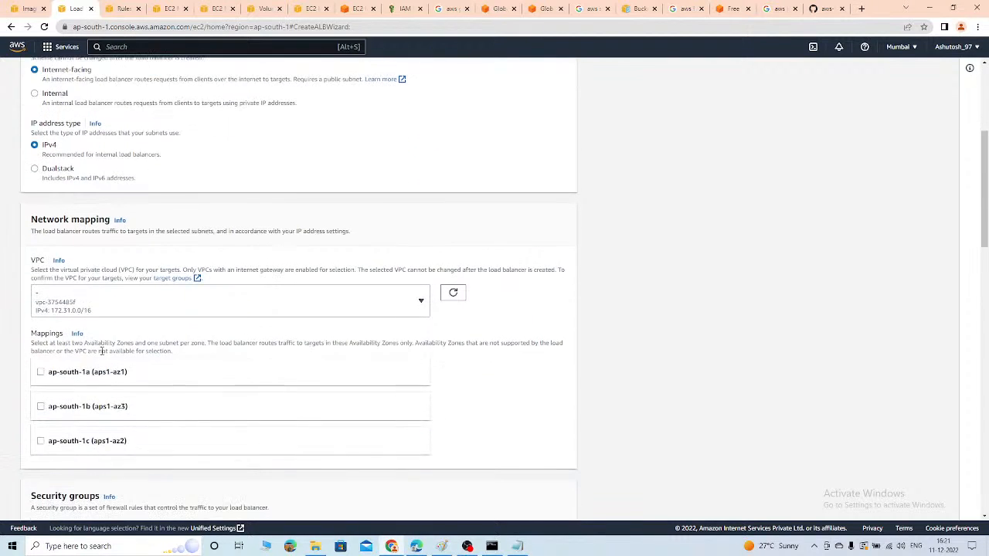
left_click(40, 371)
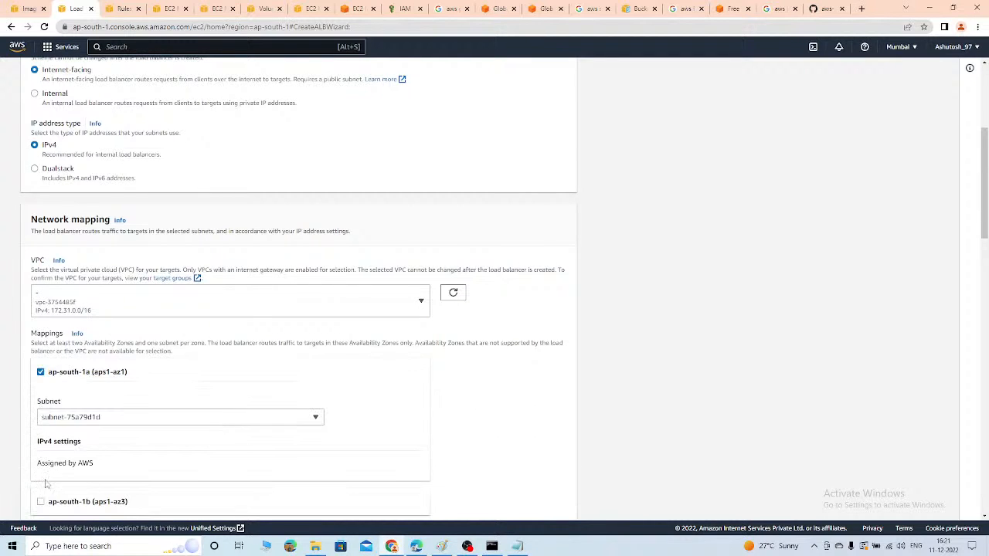
scroll(99, 329, "down", 1)
scroll(98, 330, "down", 2)
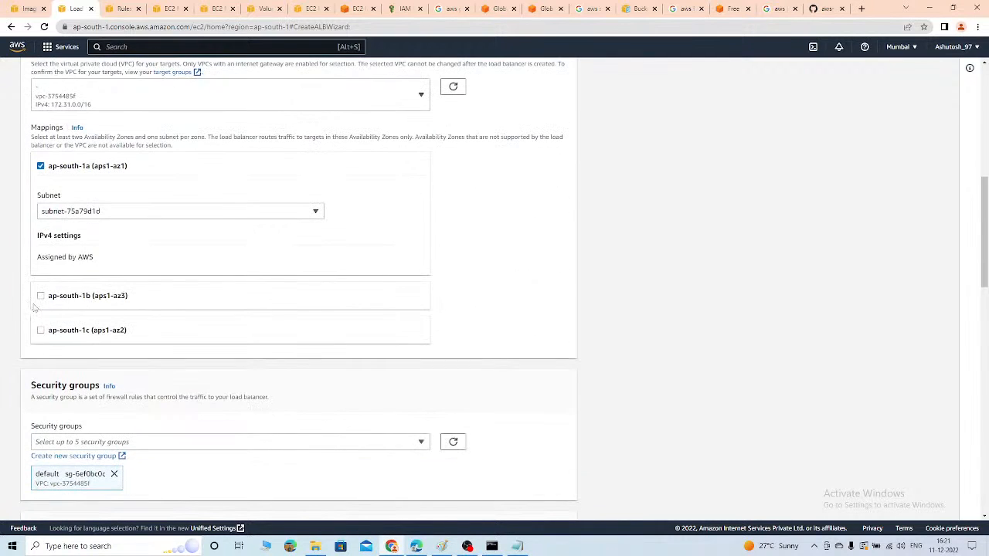
left_click(41, 295)
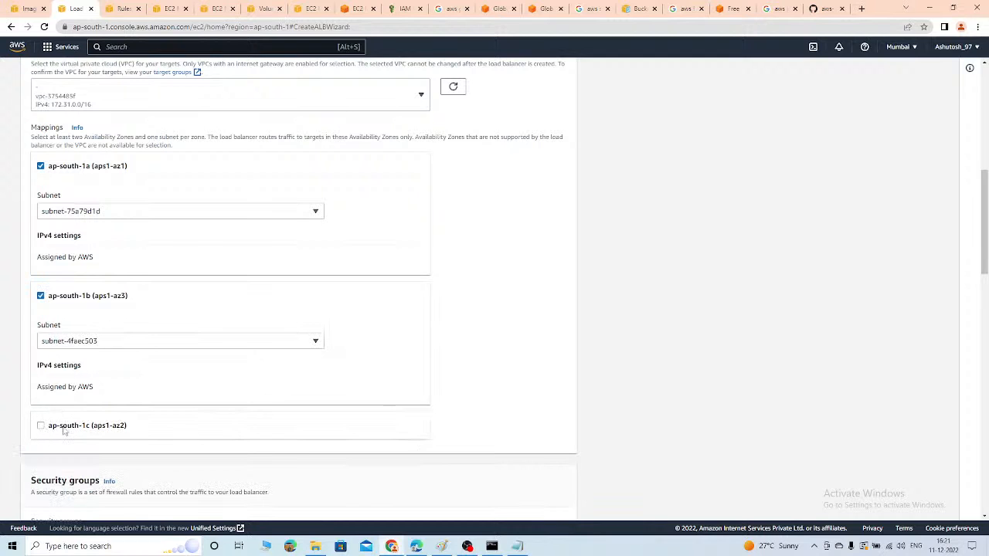
left_click(168, 444)
Replace the default security group with the application-load-balancer security group
scroll(156, 404, "down", 4)
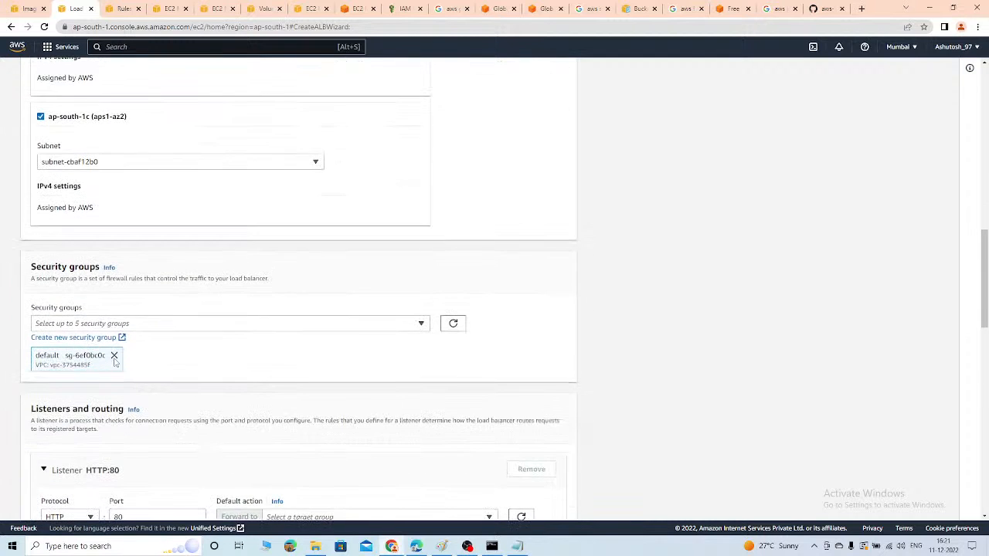
left_click(113, 355)
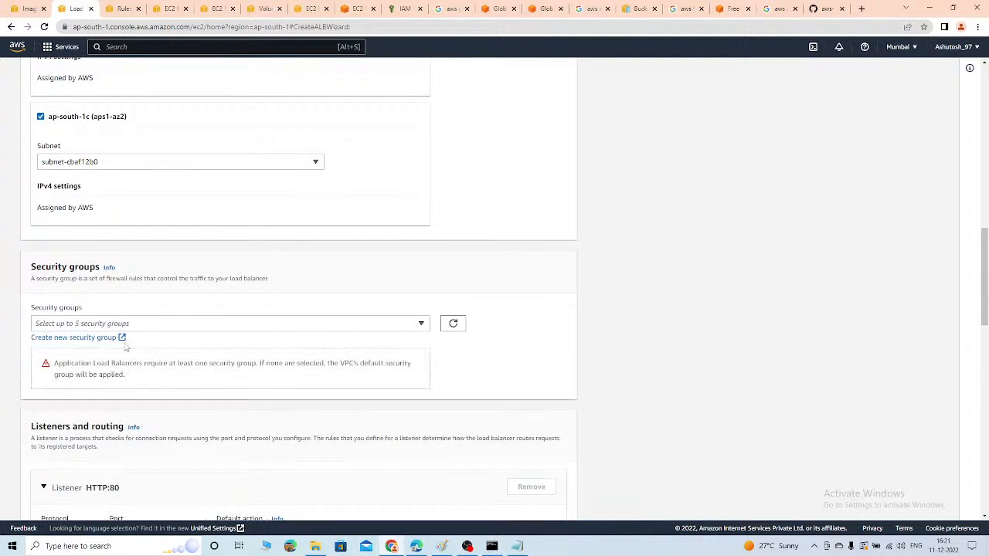
left_click(108, 324)
type("app")
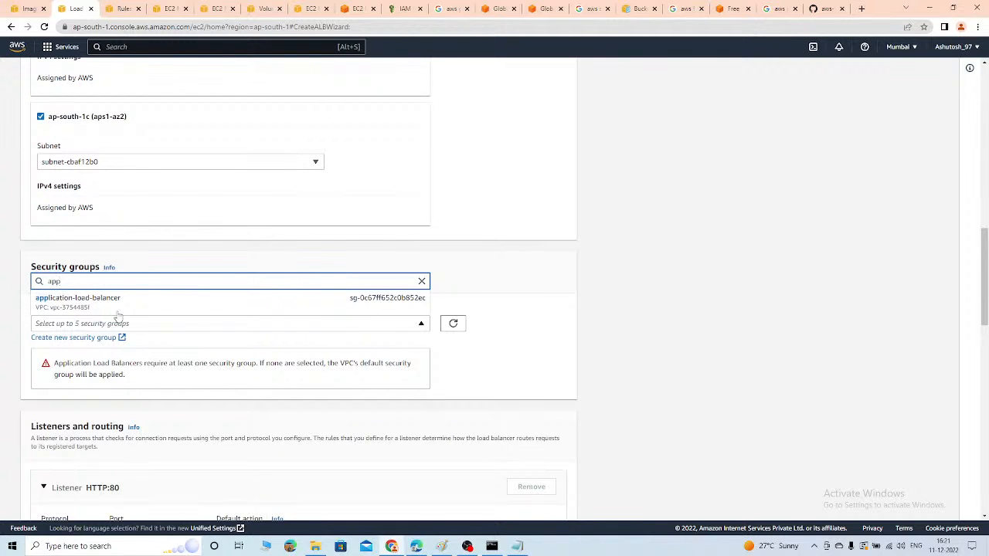
left_click(99, 302)
Forward the HTTP:80 listener to the target group app-target-1 and create the load balancer
scroll(318, 375, "down", 4)
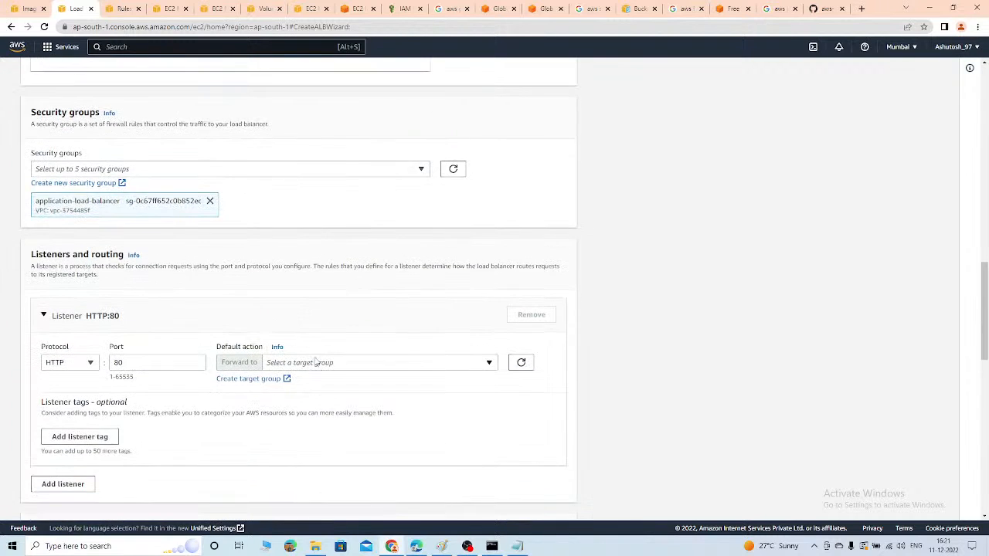
left_click(415, 207)
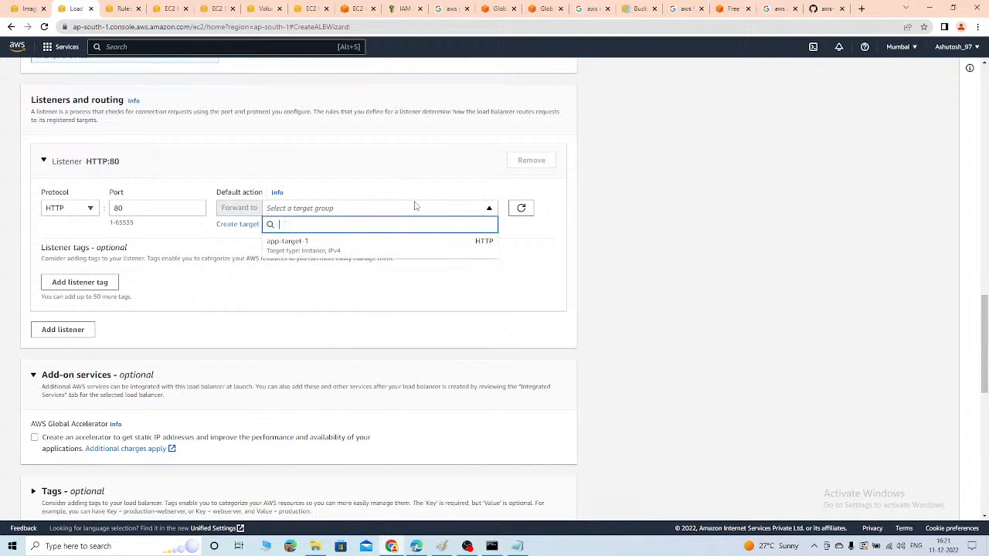
left_click(362, 246)
scroll(308, 313, "down", 3)
scroll(313, 317, "down", 3)
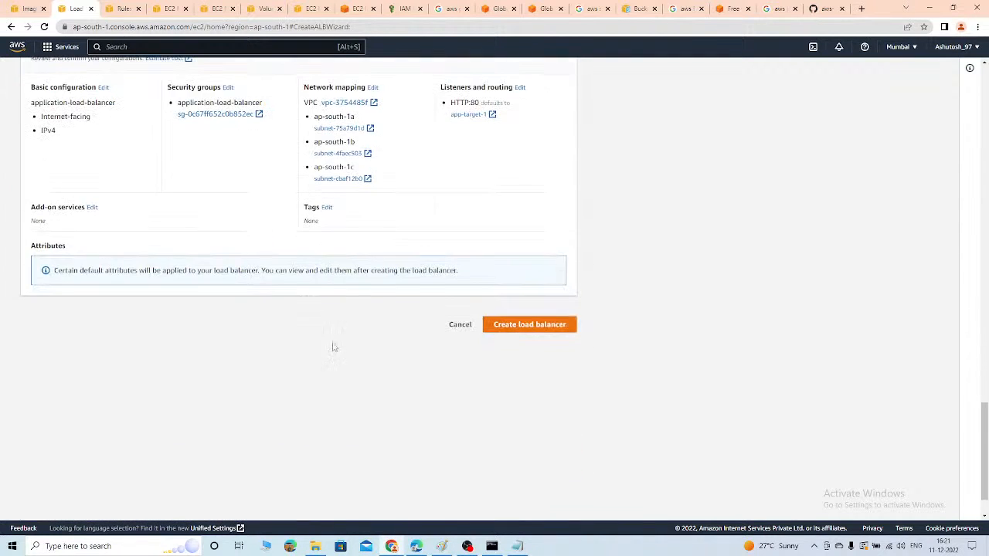
left_click(514, 326)
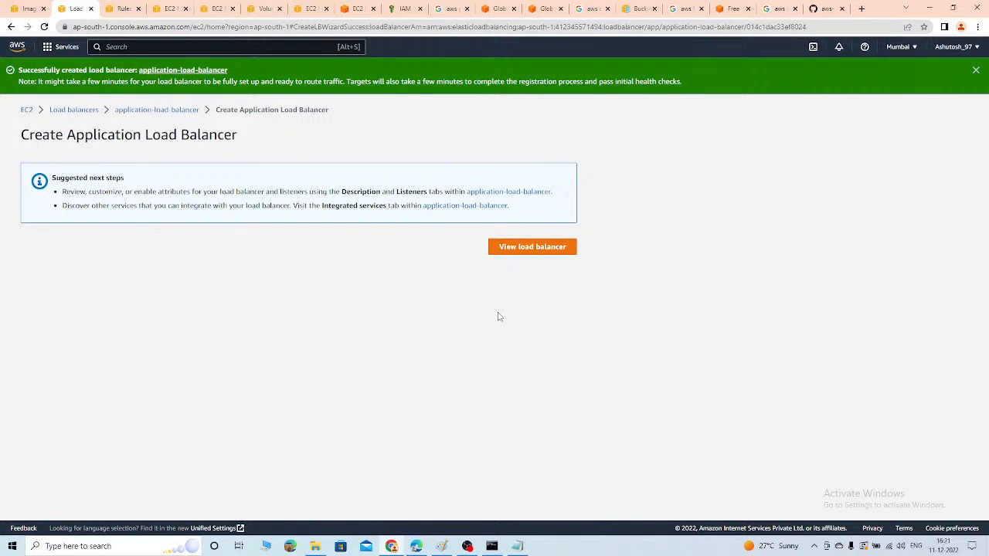
Open the new load balancer's details page, review its listeners and reload the page
left_click(181, 110)
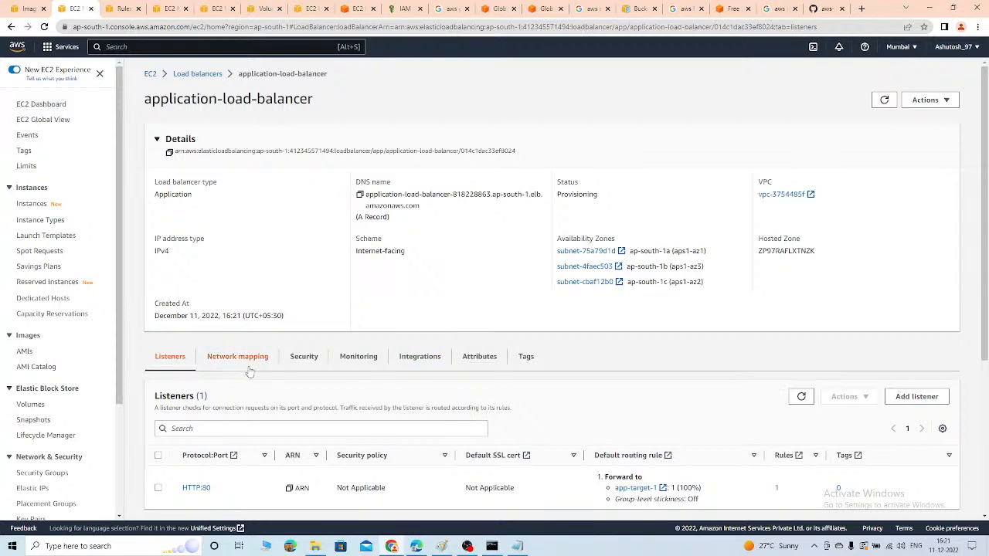
scroll(258, 373, "down", 3)
scroll(263, 363, "up", 3)
left_click(44, 26)
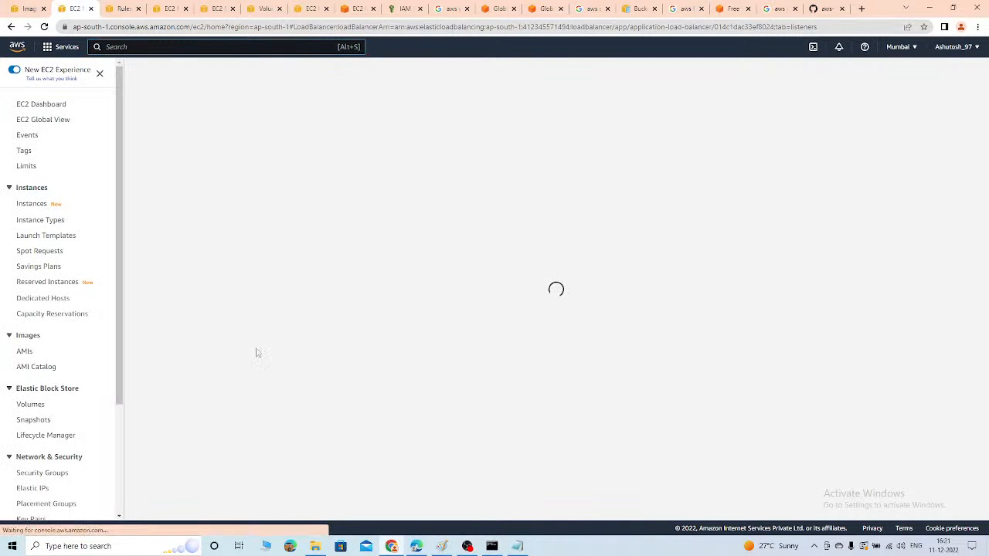
Switch to Paint and add the text heading Sticky Sessions on a blank area of the canvas
left_click(439, 541)
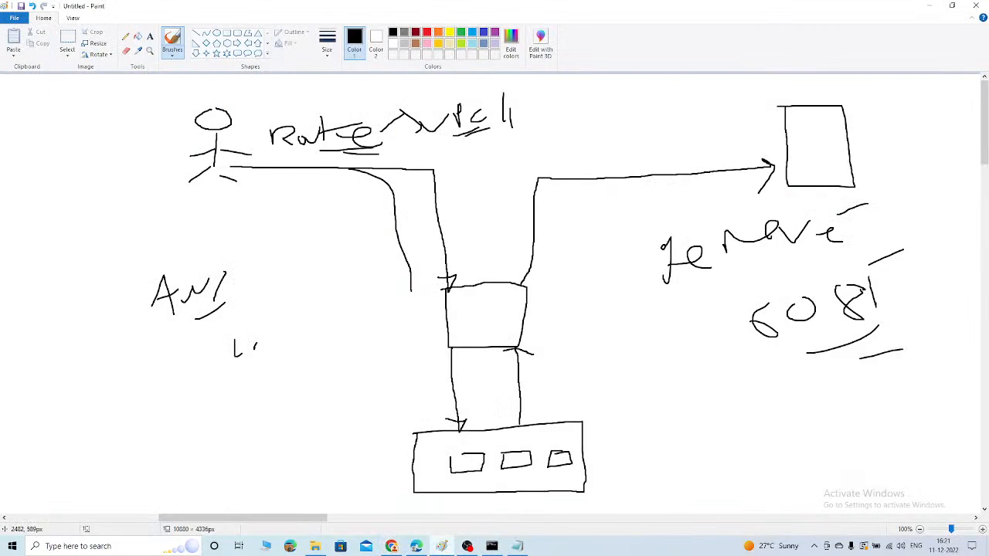
left_click_drag(334, 518, 628, 518)
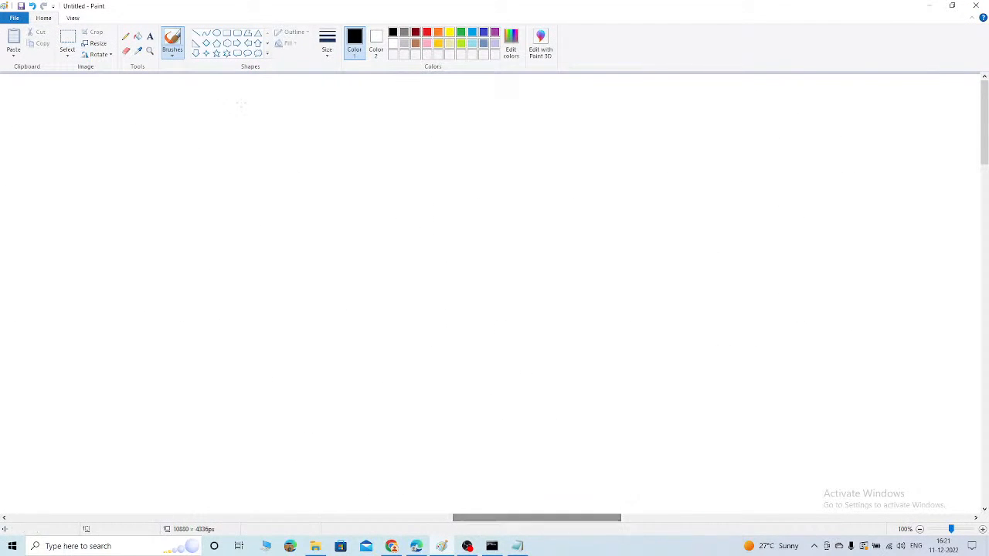
left_click(150, 37)
left_click_drag(213, 88, 575, 145)
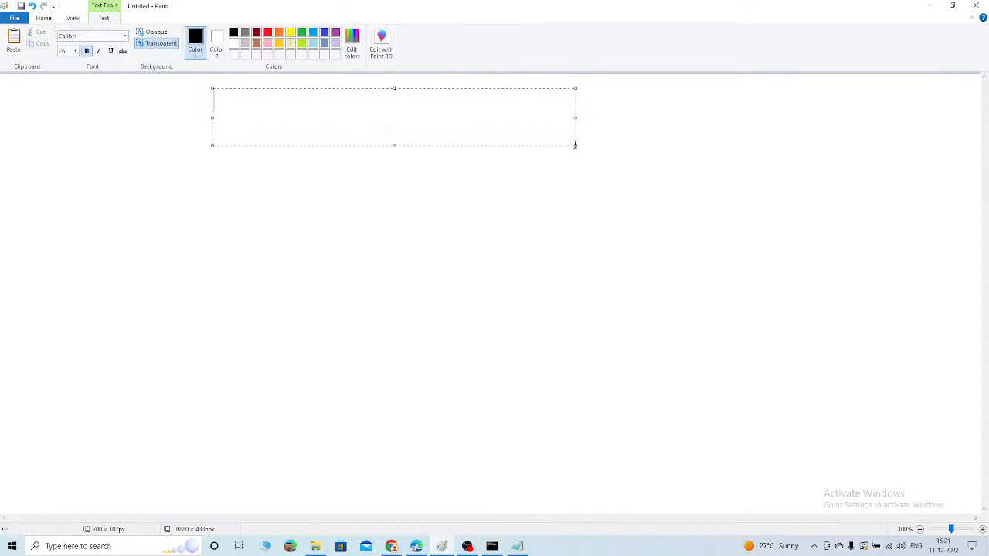
type("Sticky Sessions")
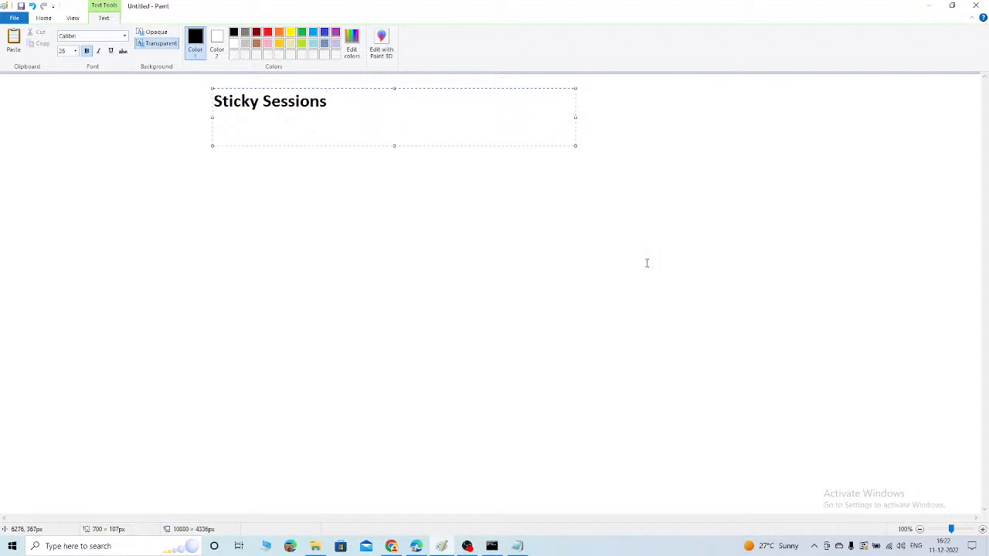
left_click(465, 218)
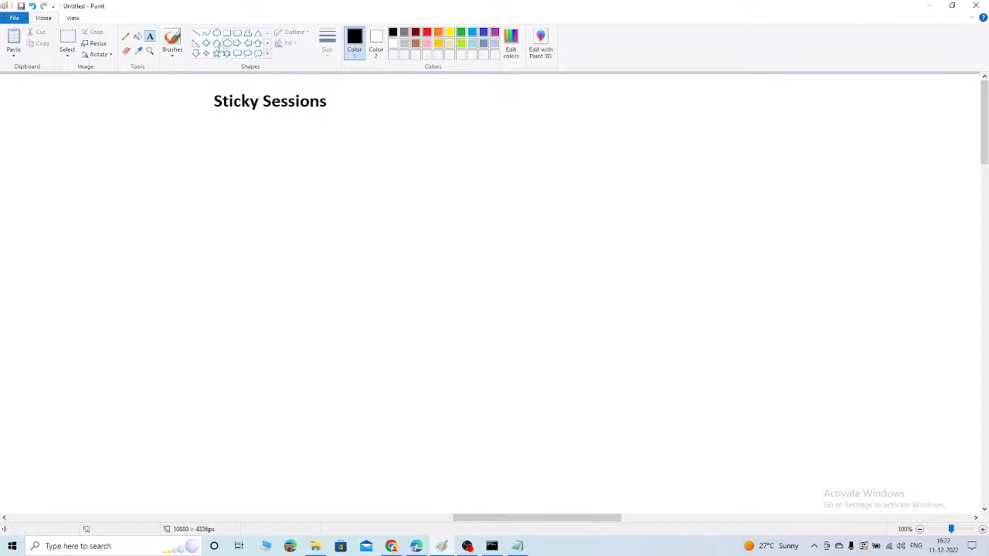
Brush a row of three ovals to the right of and below the heading, with a square beneath the middle oval
left_click(171, 40)
mouse_move(460, 137)
left_mouse_down()
mouse_move(485, 147)
mouse_move(470, 136)
left_mouse_up()
left_click_drag(552, 148, 549, 143)
mouse_move(697, 136)
left_mouse_down()
mouse_move(705, 162)
mouse_move(679, 135)
left_mouse_up()
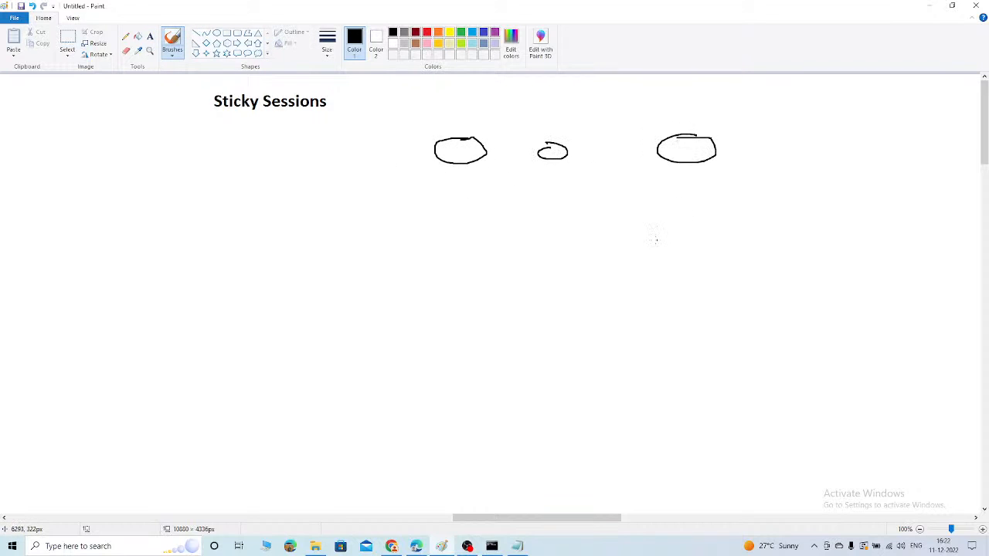
mouse_move(533, 255)
left_mouse_down()
mouse_move(587, 295)
mouse_move(530, 264)
mouse_move(538, 255)
left_mouse_up()
Draw two server boxes side by side below the square, each with short strokes sticking out on all sides
mouse_move(457, 360)
left_mouse_down()
mouse_move(507, 360)
mouse_move(456, 394)
mouse_move(457, 360)
mouse_move(435, 382)
left_mouse_up()
mouse_move(488, 405)
left_mouse_down()
mouse_move(485, 396)
mouse_move(522, 370)
mouse_move(533, 378)
left_mouse_up()
mouse_move(471, 344)
left_mouse_down()
mouse_move(476, 337)
mouse_move(495, 360)
left_mouse_up()
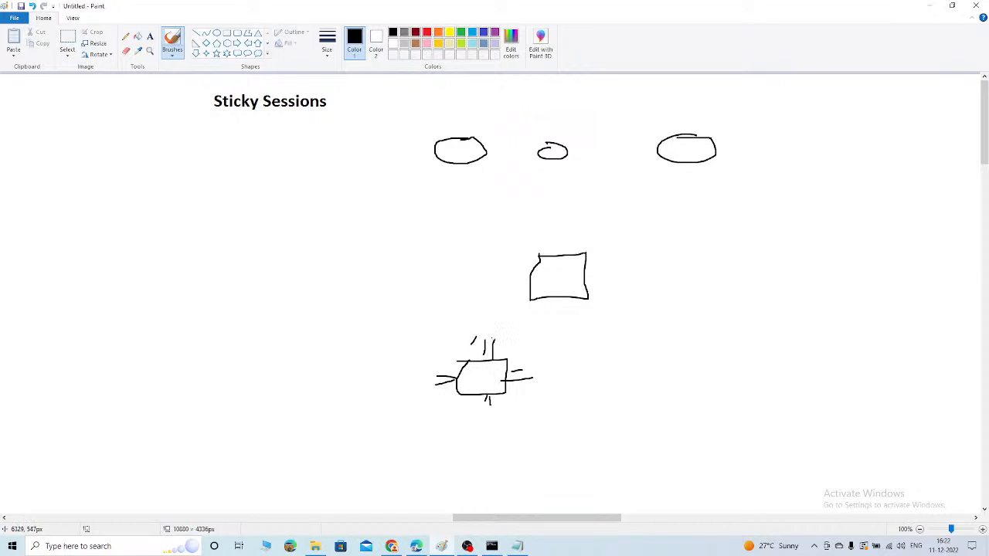
mouse_move(667, 351)
left_mouse_down()
mouse_move(722, 379)
mouse_move(654, 352)
mouse_move(635, 372)
left_mouse_up()
left_click_drag(655, 374, 620, 381)
mouse_move(682, 346)
left_mouse_down()
mouse_move(683, 332)
mouse_move(691, 362)
mouse_move(760, 363)
left_mouse_up()
left_click_drag(732, 368, 762, 368)
left_click_drag(690, 392, 699, 405)
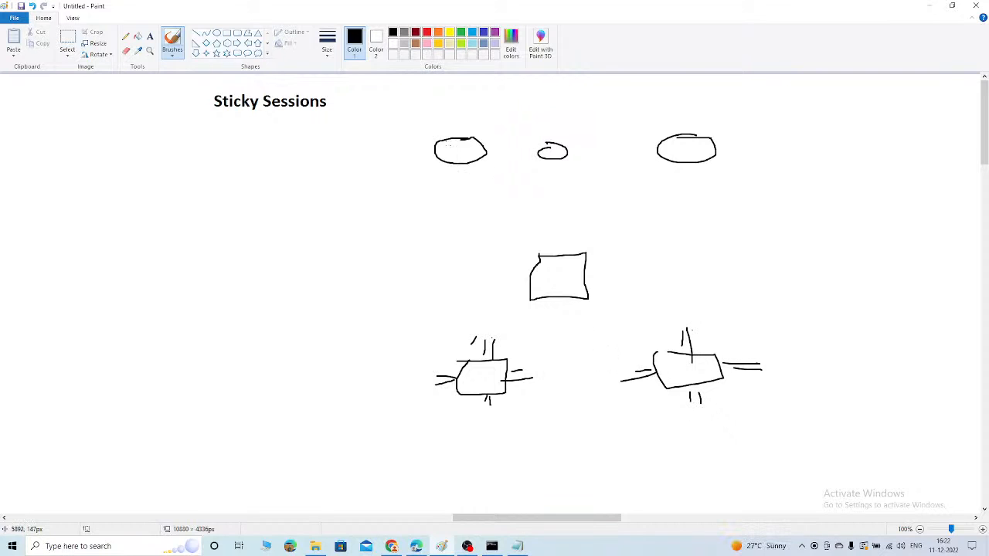
Draw a pair of lines from each of the three ovals down toward the central square
left_click_drag(456, 163, 534, 264)
left_click_drag(483, 166, 533, 234)
left_click_drag(553, 164, 556, 246)
left_click_drag(569, 176, 570, 238)
left_click_drag(670, 164, 649, 222)
left_click_drag(689, 179, 616, 269)
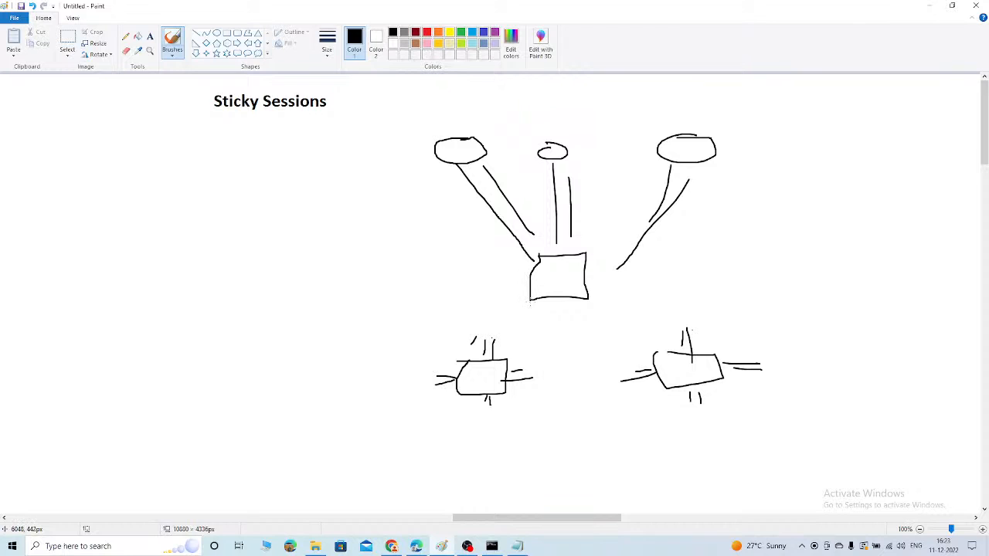
Connect the central square to both server boxes with paired lines and draw a short curve left of the ovals
left_click_drag(529, 304, 493, 360)
left_click_drag(547, 301, 499, 359)
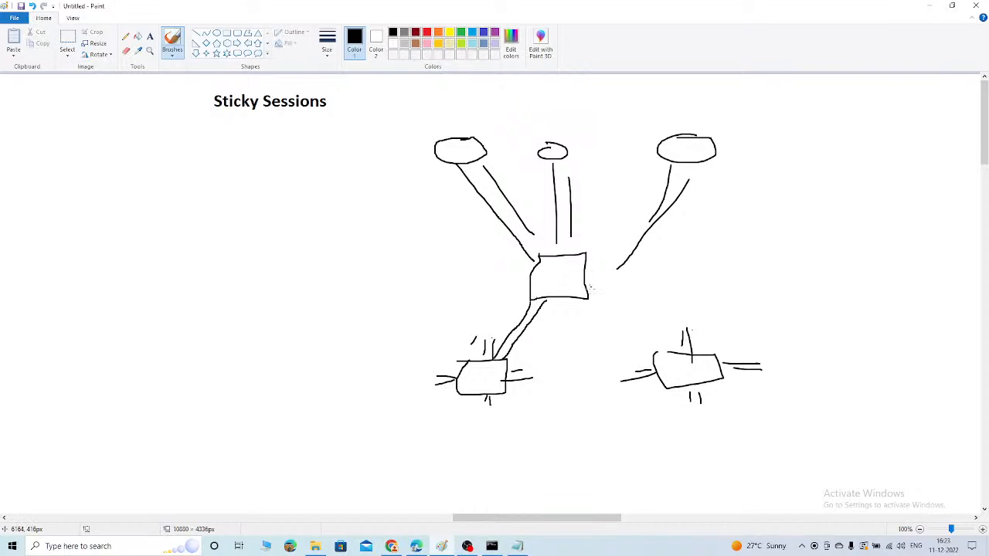
mouse_move(586, 291)
left_mouse_down()
mouse_move(689, 377)
mouse_move(654, 335)
left_mouse_up()
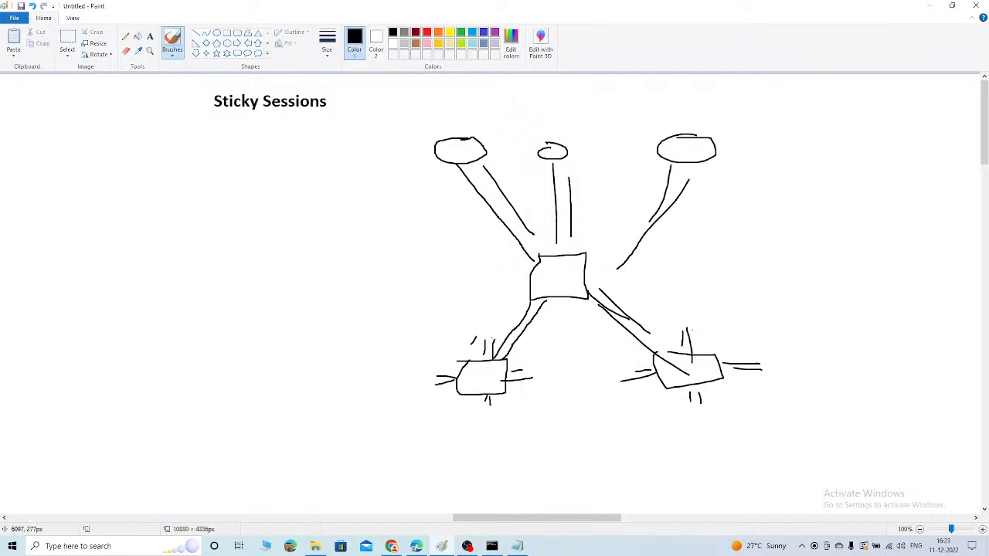
left_click_drag(417, 183, 337, 159)
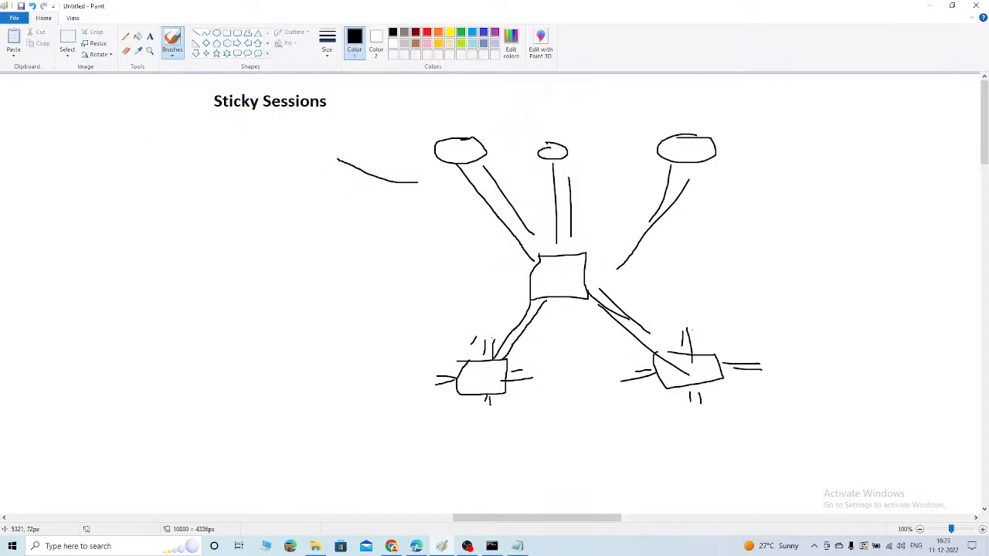
Add a text note left of the diagram reading Application based cookie and, on a second line, Duration based cookie
left_click(150, 39)
left_click_drag(59, 174, 303, 245)
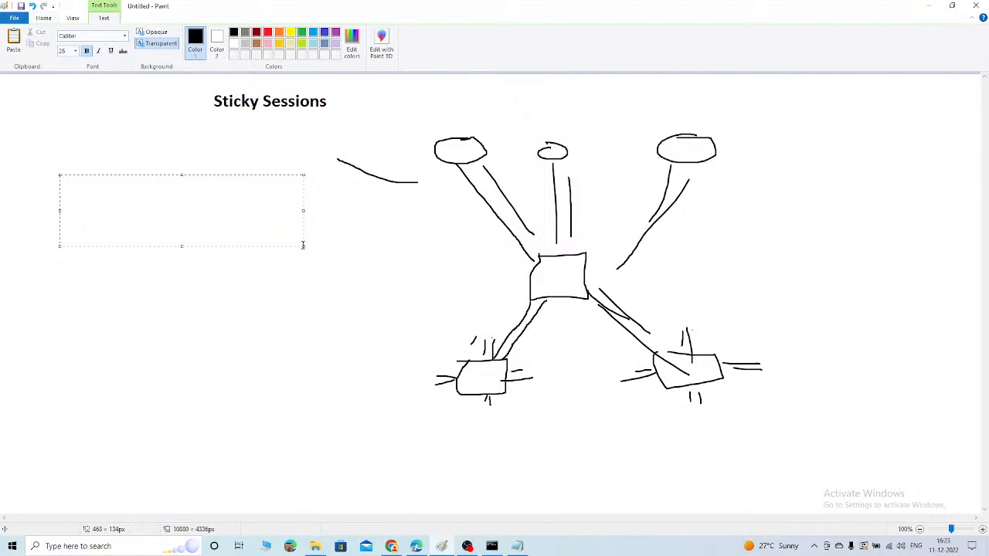
type("Application ABs")
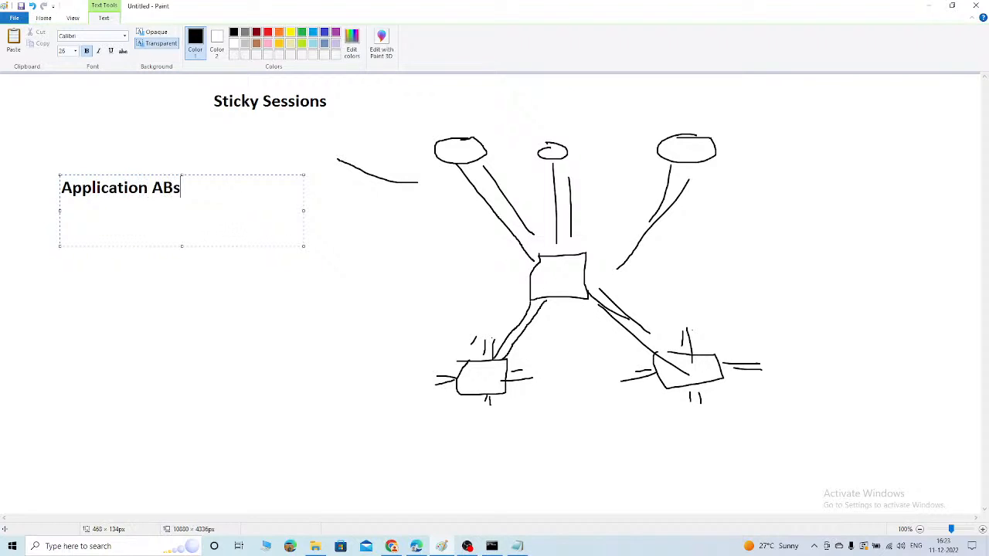
key("BackSpace")
key("BackSpace")
key("BackSpace")
type("based co")
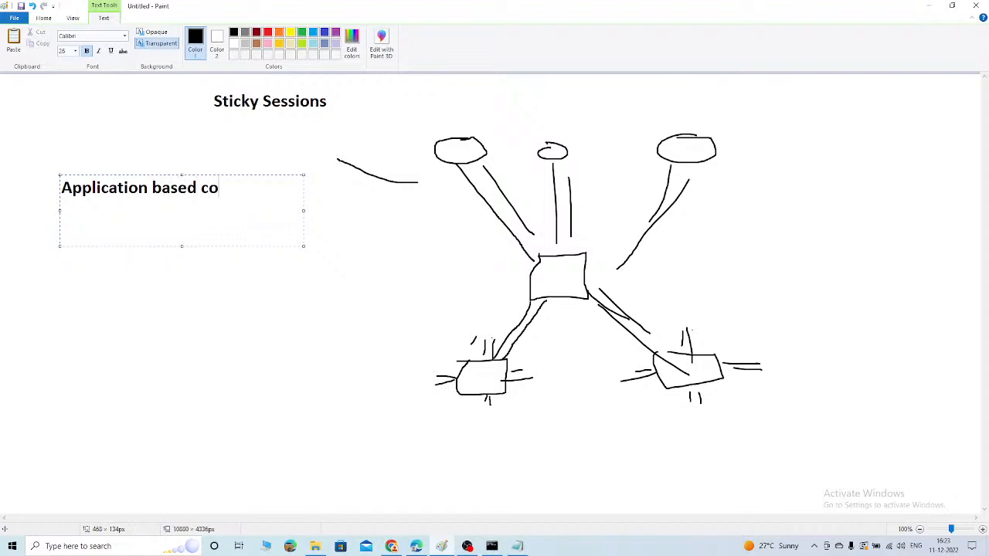
type("okie")
key("Return")
type("Dura")
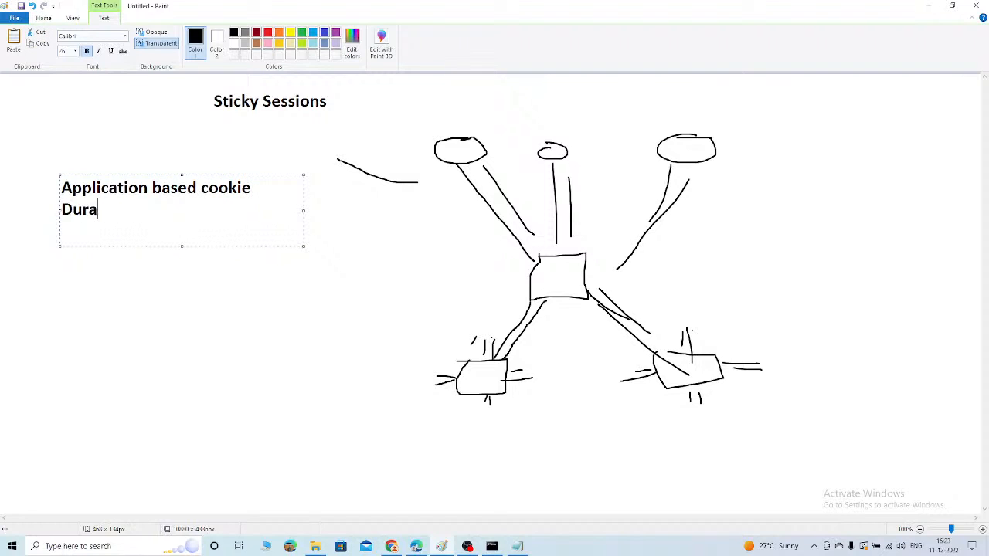
type("tion based cookie")
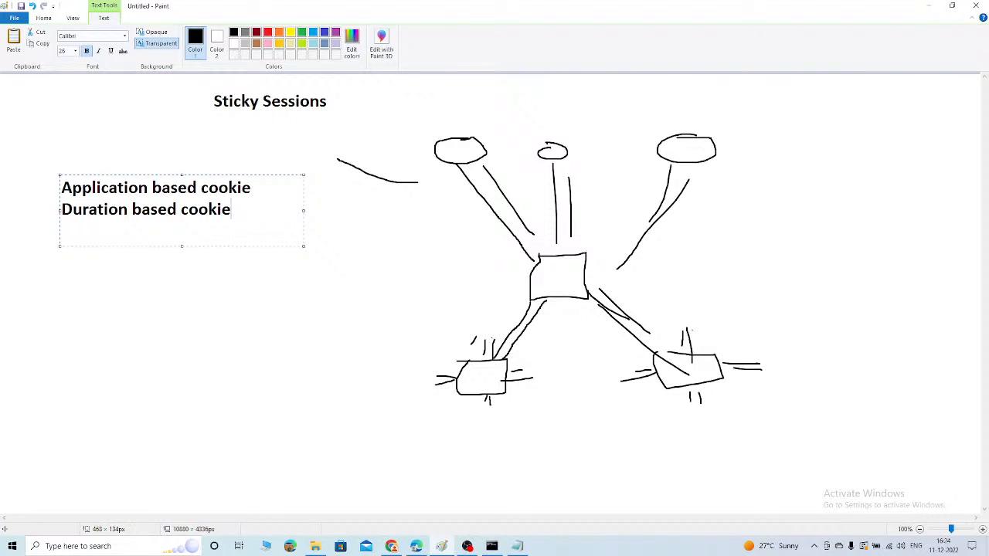
Insert a blank line between the two cookie lines of the text note and start a new line after Duration based cookie
left_click(272, 189)
key("Return")
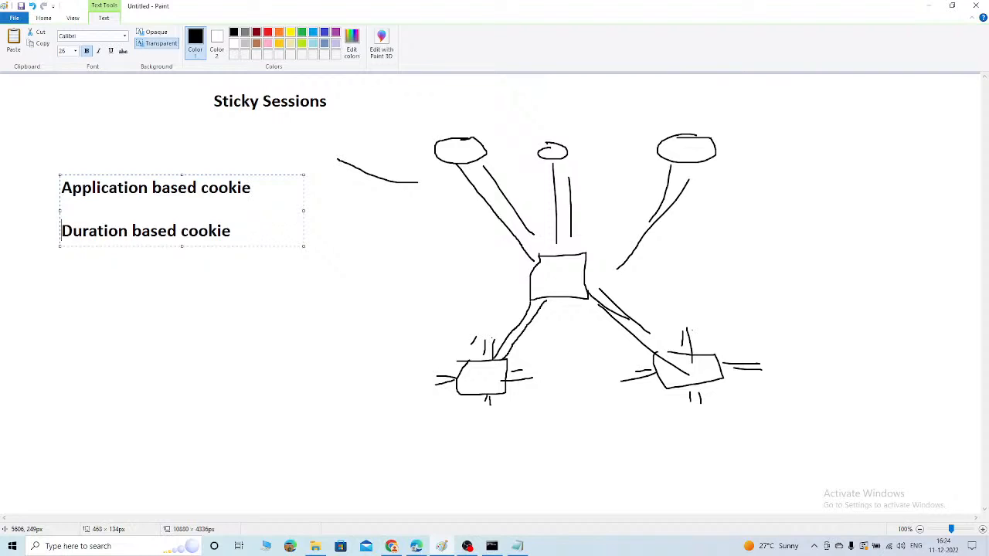
key("Down")
key("Right")
key("Right")
key("Right")
key("Right")
key("Right")
key("Right")
key("Right")
key("Right")
key("Right")
key("Right")
key("Right")
key("Right")
key("Right")
key("Right")
key("Right")
key("Right")
key("Right")
key("Right")
key("Right")
key("Right")
key("Return")
Switch to the EC2 console in the browser, refresh the load balancer's details, and review its security groups and listeners
left_click(391, 546)
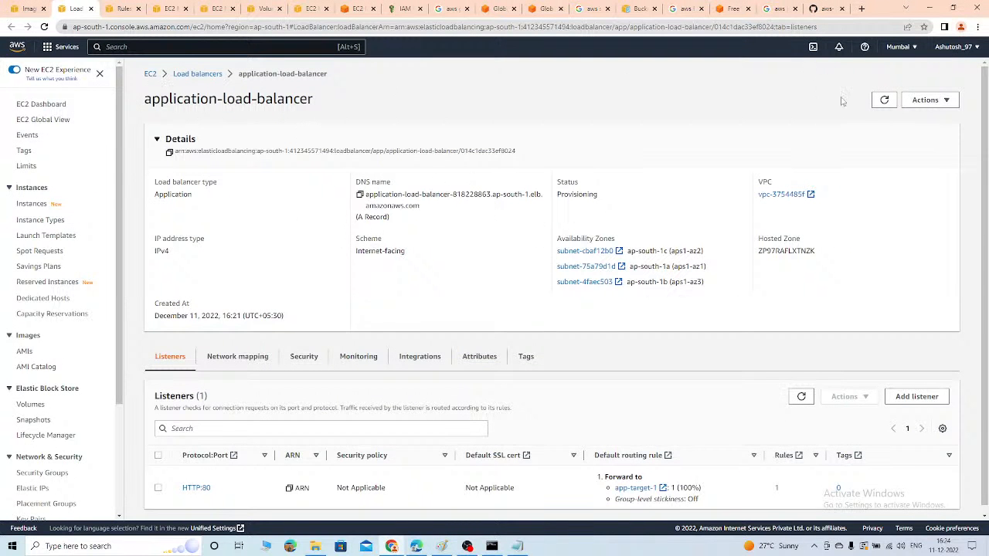
left_click(882, 100)
left_click(305, 363)
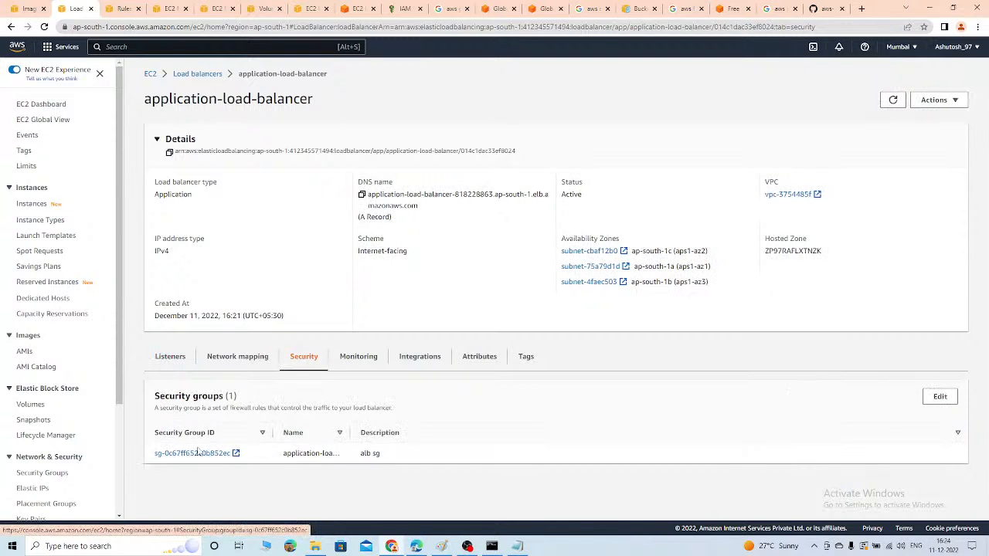
left_click(166, 363)
scroll(44, 347, "down", 2)
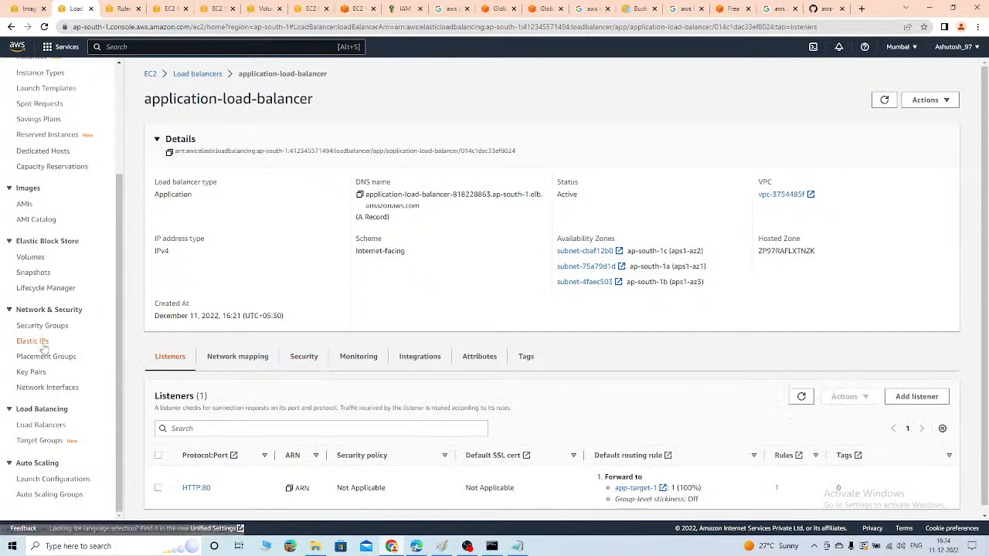
Open the Instance-sg security group from the security details of the first running load balancer instance
left_click_drag(119, 278, 110, 163)
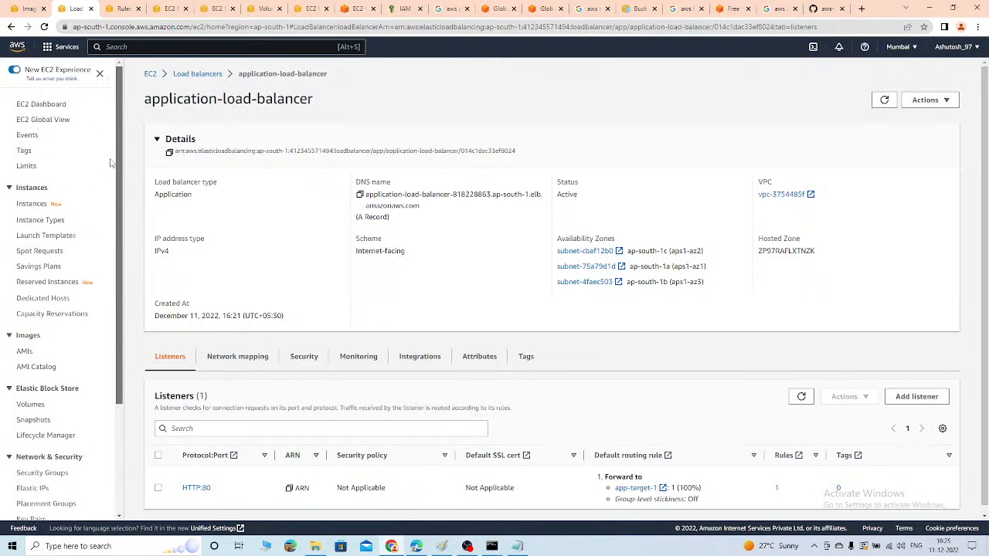
left_click(32, 206)
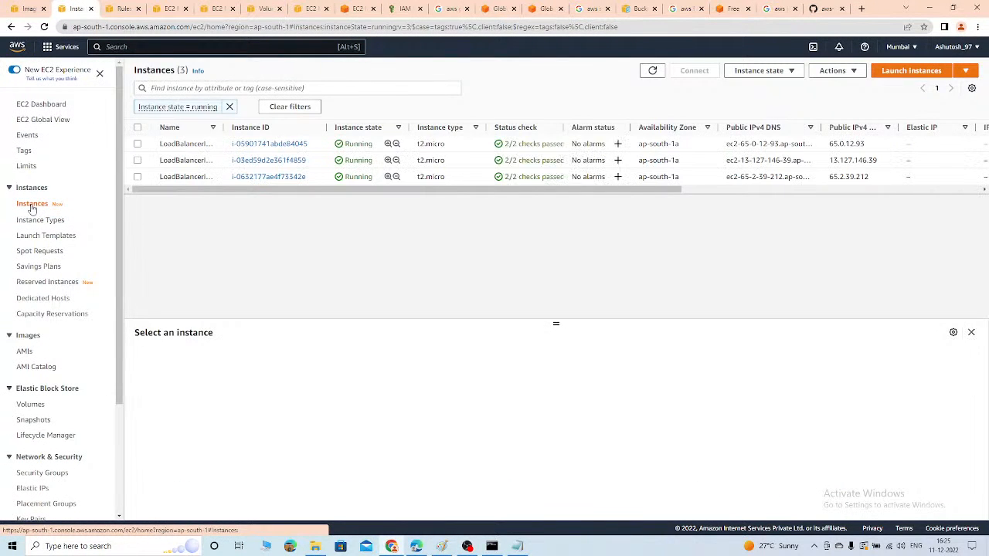
left_click(137, 144)
left_click(194, 357)
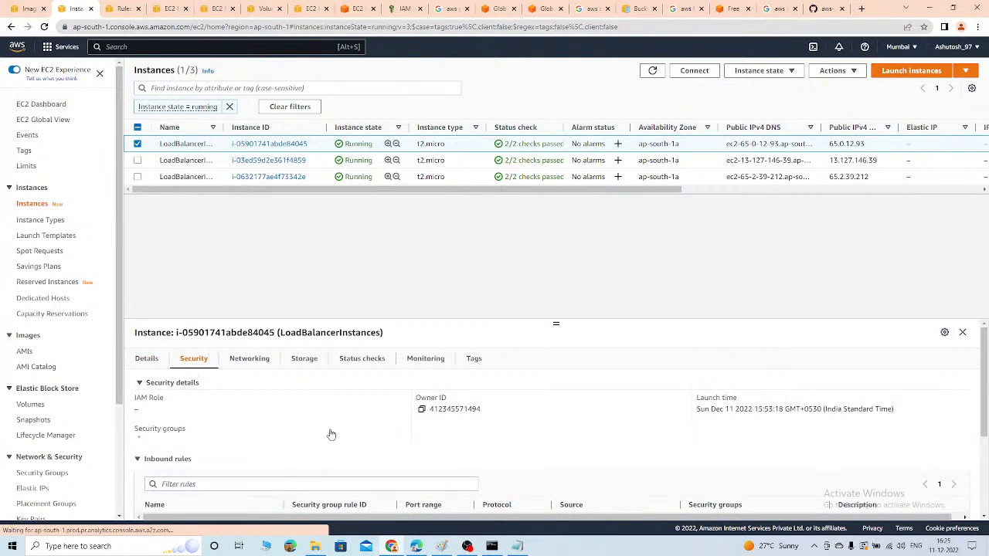
scroll(248, 431, "down", 3)
scroll(213, 422, "up", 3)
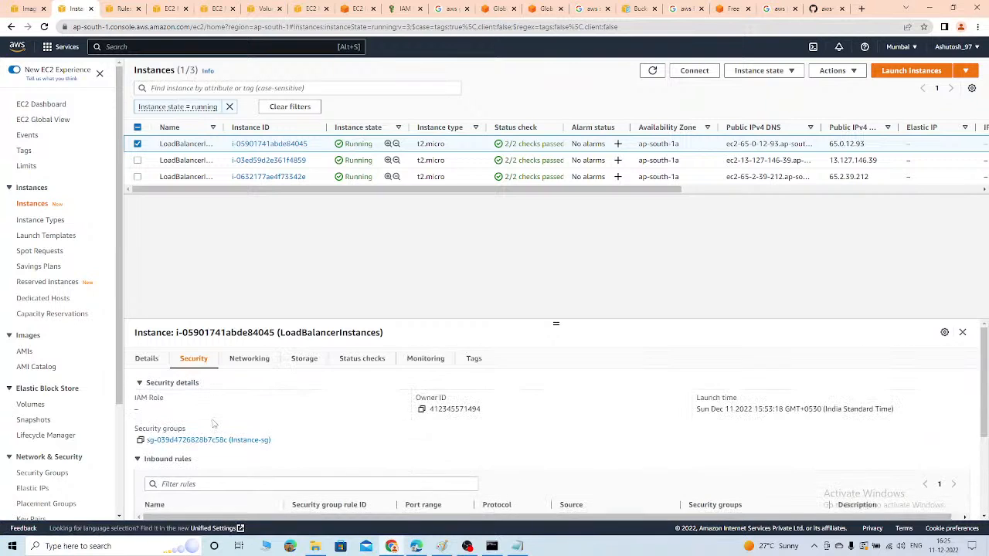
left_click(210, 441)
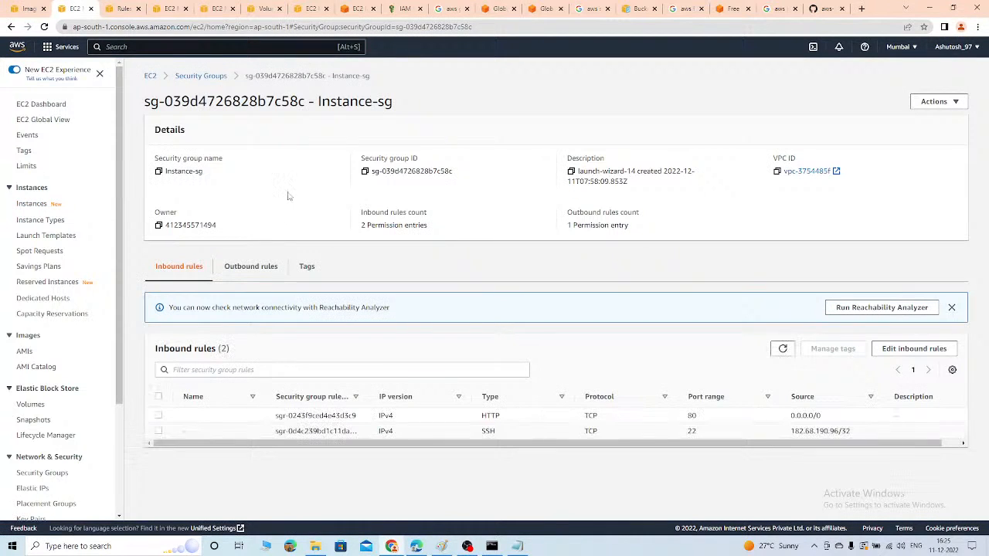
Edit Instance-sg's inbound rules, try the load balancer's security group as the HTTP source, and delete the existing HTTP rule
left_click(912, 349)
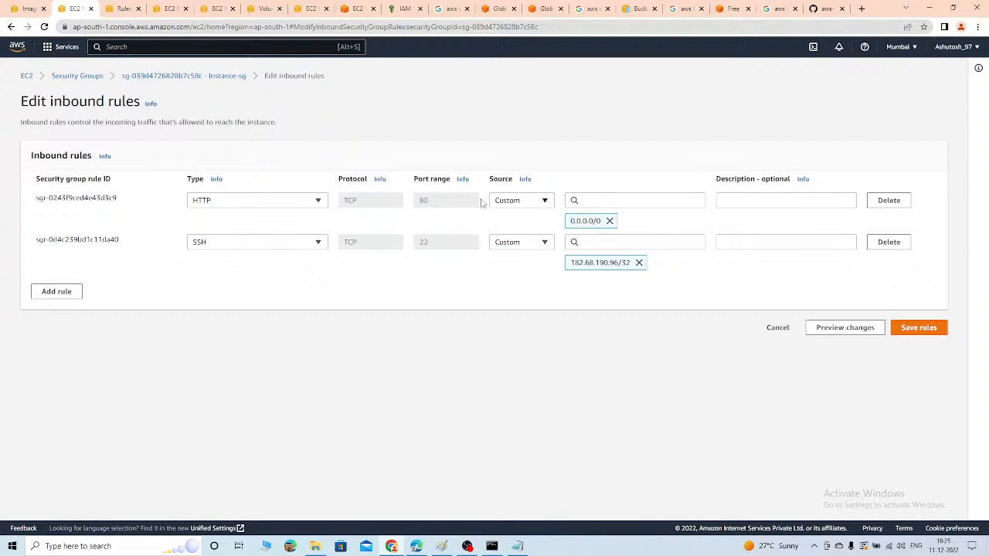
left_click(609, 221)
left_click(584, 199)
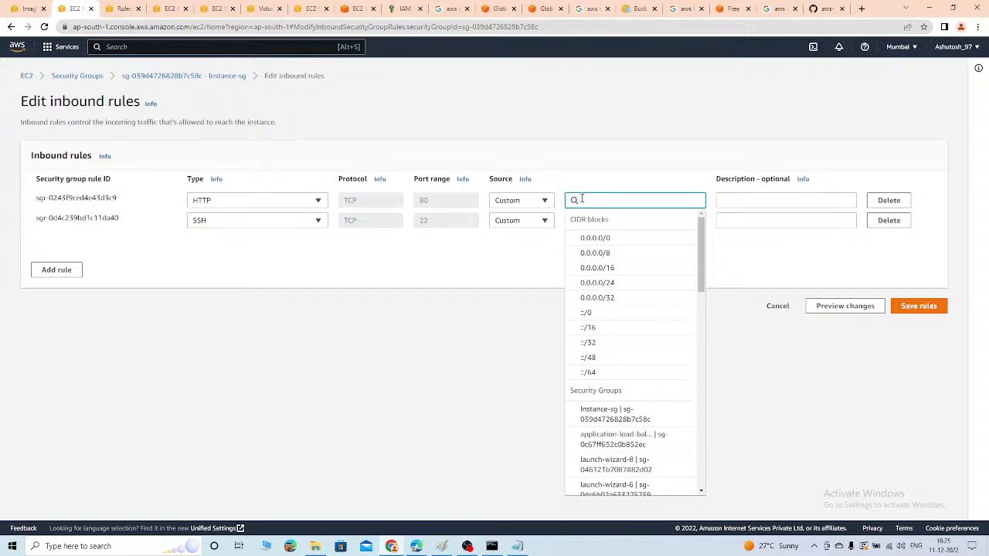
type("appl")
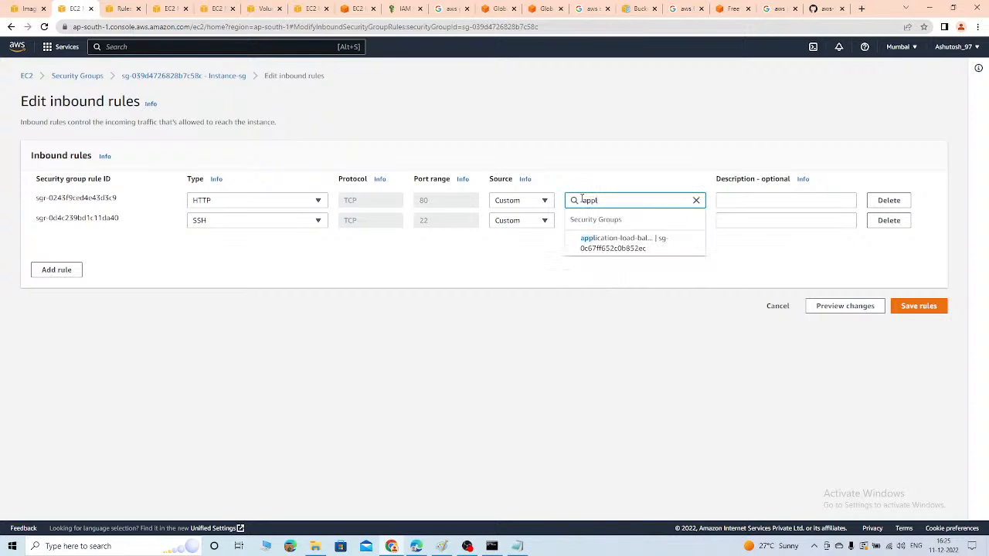
left_click(612, 241)
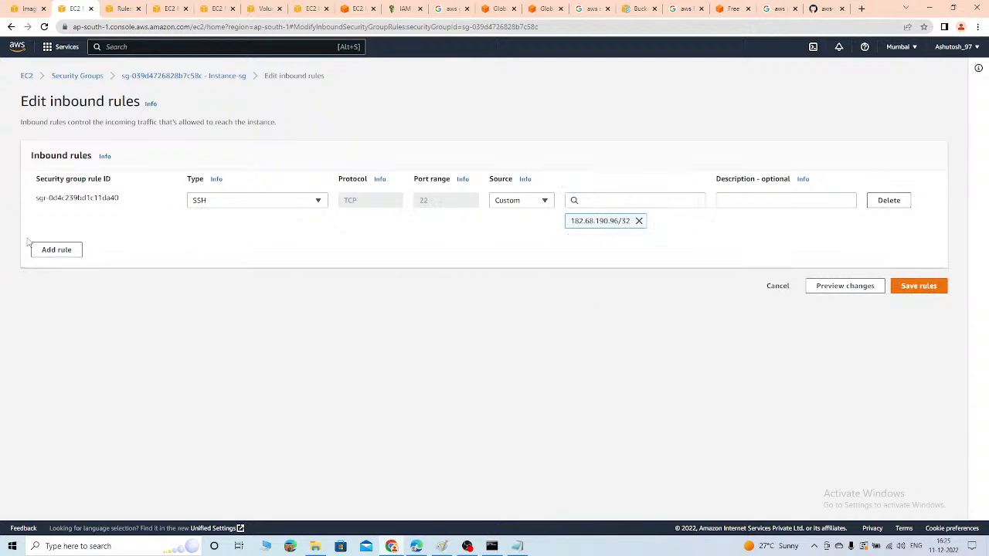
Add an inbound HTTP rule whose custom source is the application load balancer's security group, and save the rules
left_click(54, 249)
left_click(248, 242)
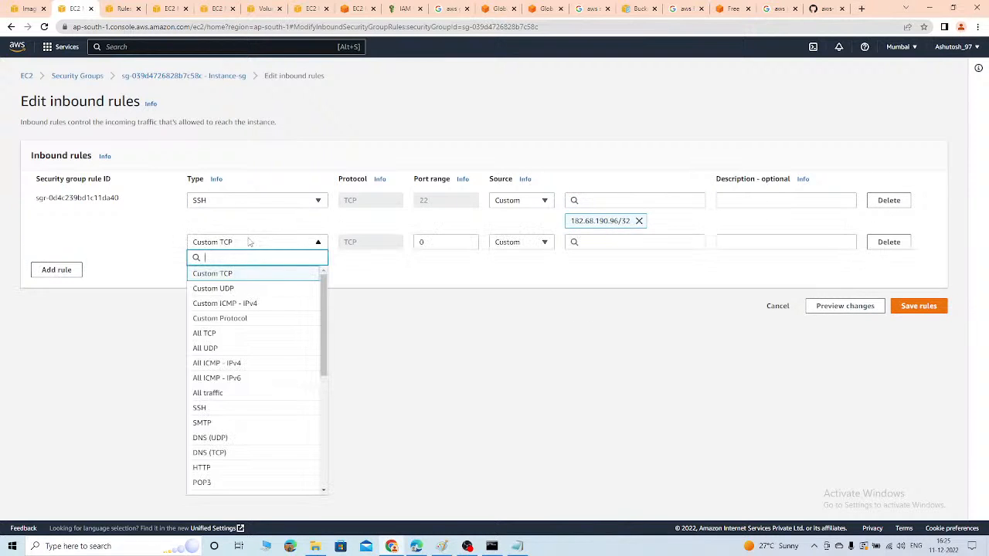
type("http")
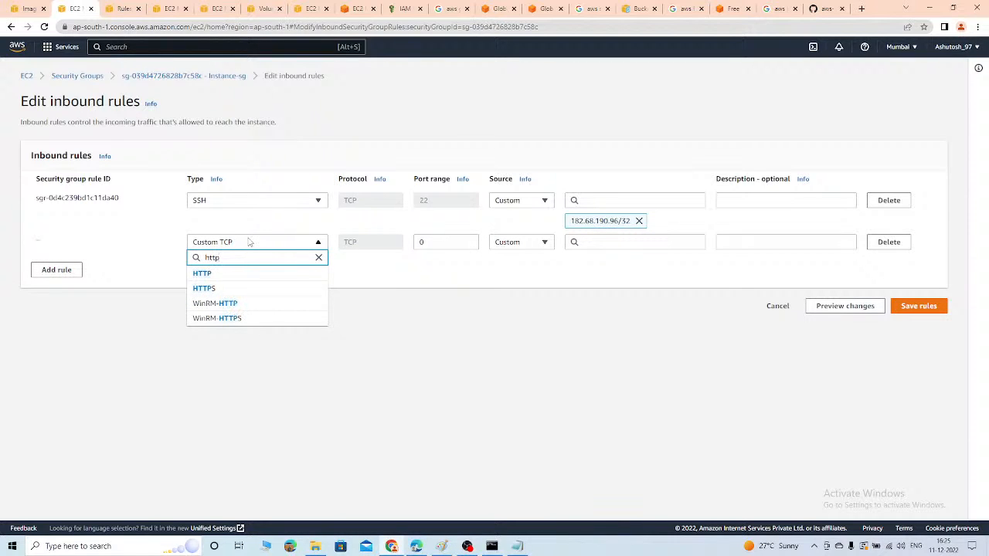
left_click(280, 274)
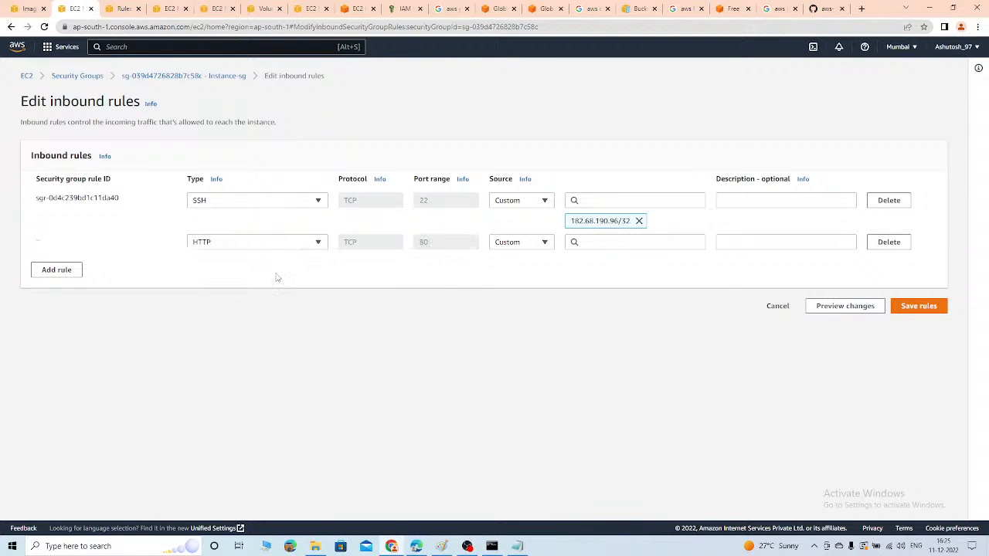
left_click(525, 243)
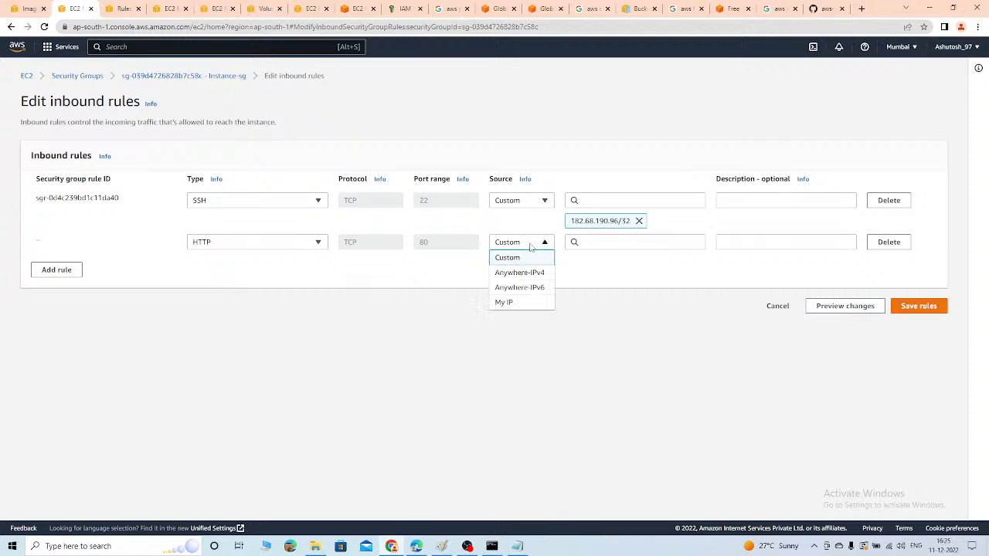
left_click(530, 246)
left_click(606, 248)
type("app")
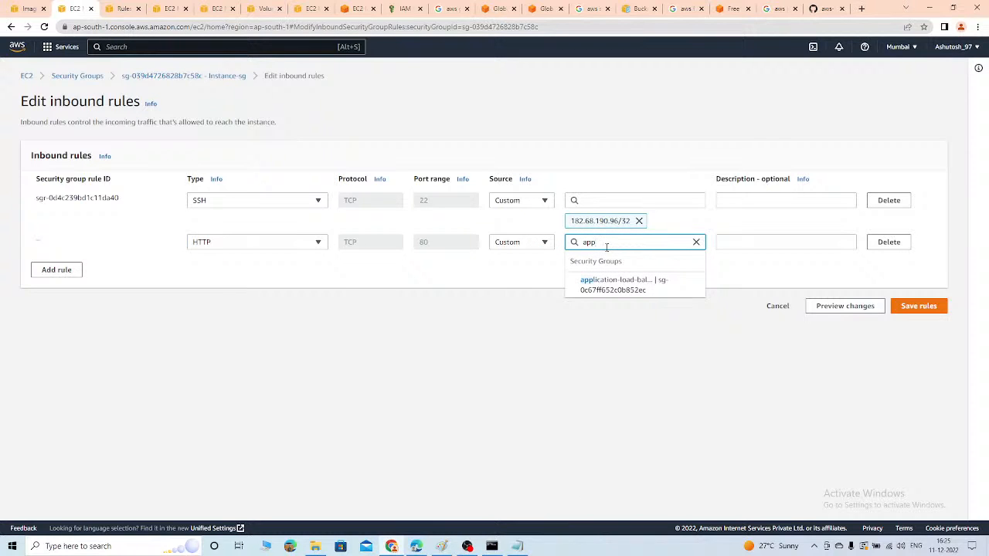
left_click(628, 286)
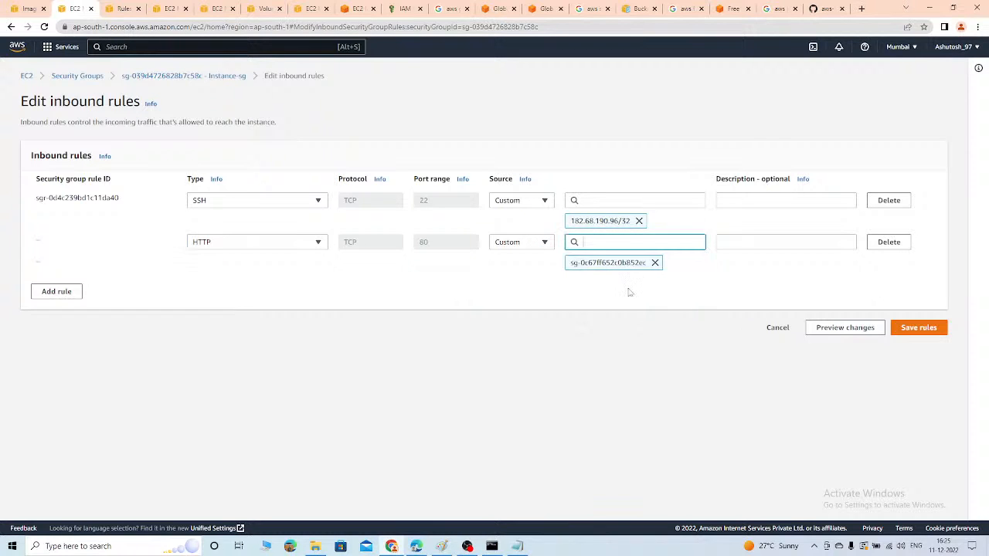
left_click(941, 330)
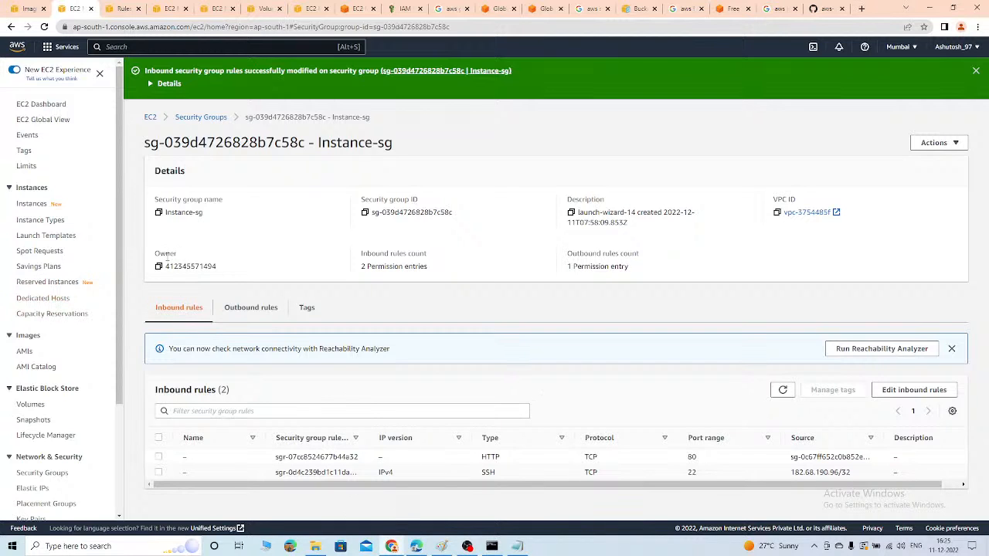
Switch to Paint and brush three boxes stacked vertically on an empty area of the canvas
left_click_drag(120, 251, 114, 334)
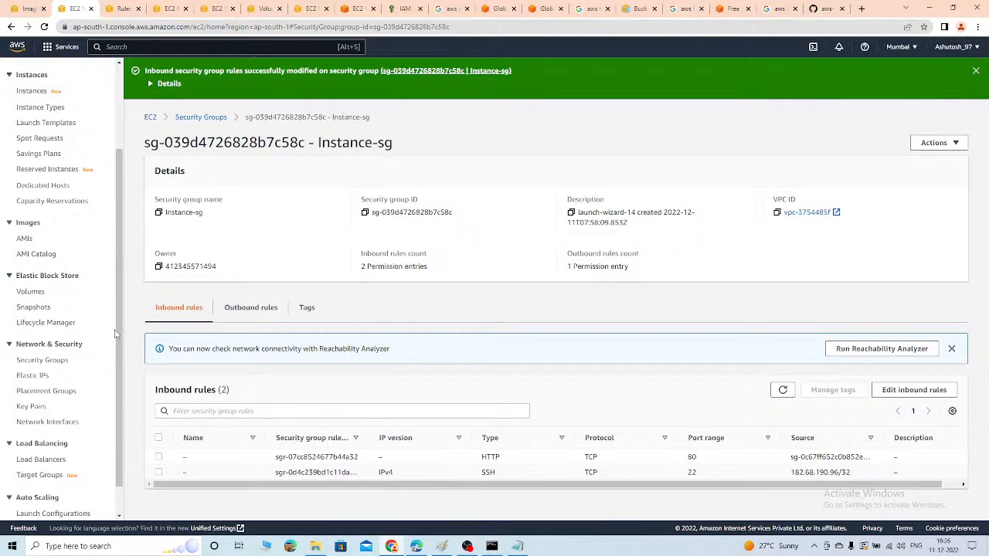
left_click(441, 546)
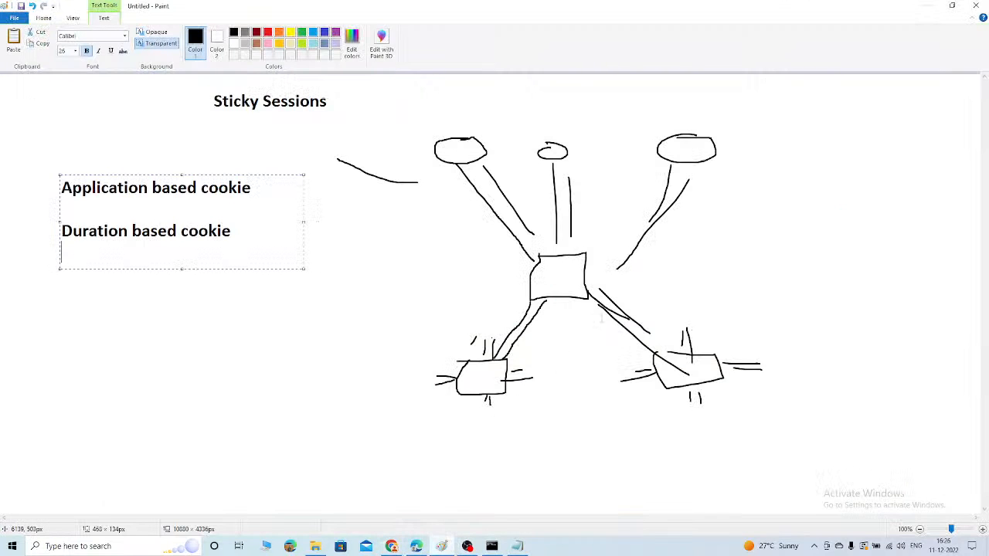
left_click(807, 340)
left_click_drag(562, 518, 752, 520)
left_click(172, 40)
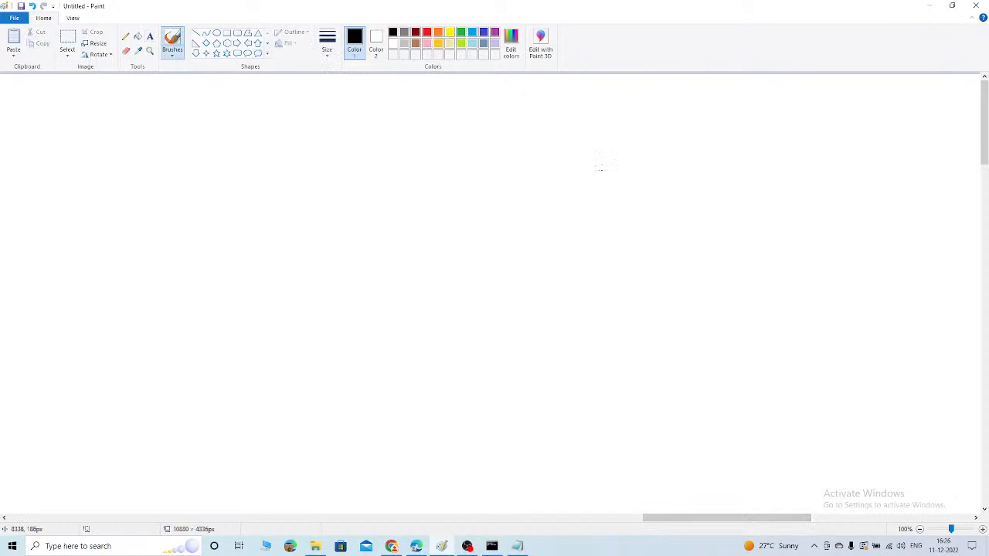
mouse_move(617, 137)
left_mouse_down()
mouse_move(617, 176)
mouse_move(615, 144)
left_mouse_up()
mouse_move(617, 214)
left_mouse_down()
mouse_move(673, 240)
mouse_move(632, 218)
left_mouse_up()
mouse_move(638, 282)
left_mouse_down()
mouse_move(680, 278)
mouse_move(655, 280)
left_mouse_up()
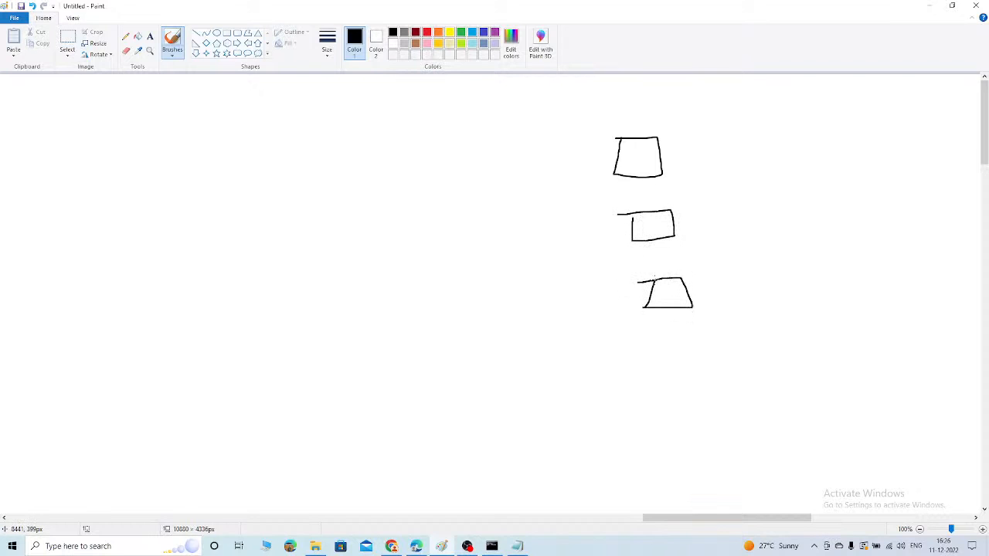
Handwrite the port number 80 to the right of each of the three stacked boxes
mouse_move(711, 132)
left_mouse_down()
mouse_move(714, 144)
mouse_move(733, 142)
left_mouse_up()
left_click_drag(708, 210, 717, 205)
mouse_move(729, 274)
left_mouse_down()
mouse_move(717, 287)
mouse_move(731, 296)
left_mouse_up()
left_click(748, 282)
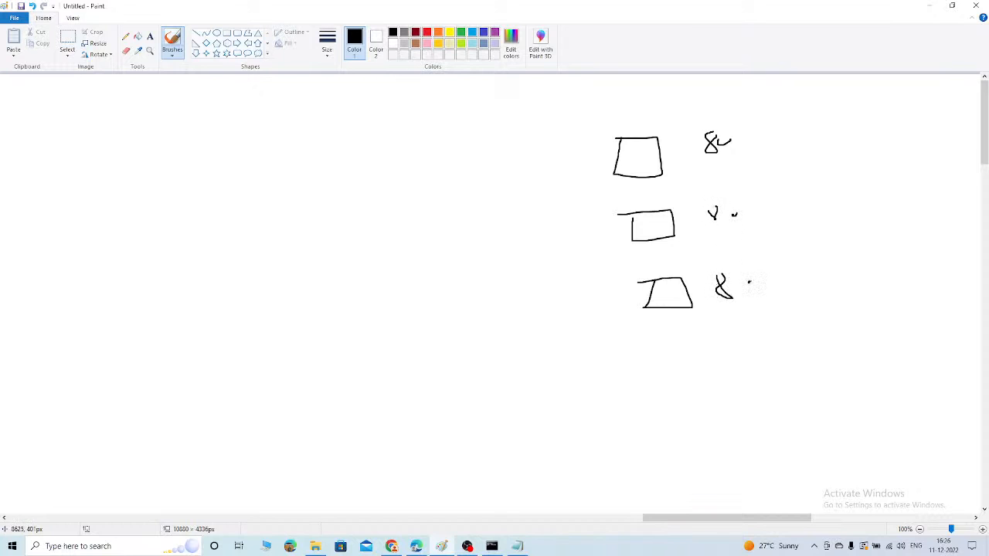
Draw a load balancer box far left of the stack with 80 above it, and a long arrow above it to the top stacked box
mouse_move(282, 180)
left_mouse_down()
mouse_move(318, 210)
mouse_move(287, 196)
left_mouse_up()
mouse_move(279, 145)
left_mouse_down()
mouse_move(285, 163)
mouse_move(292, 147)
left_mouse_up()
left_click(303, 152)
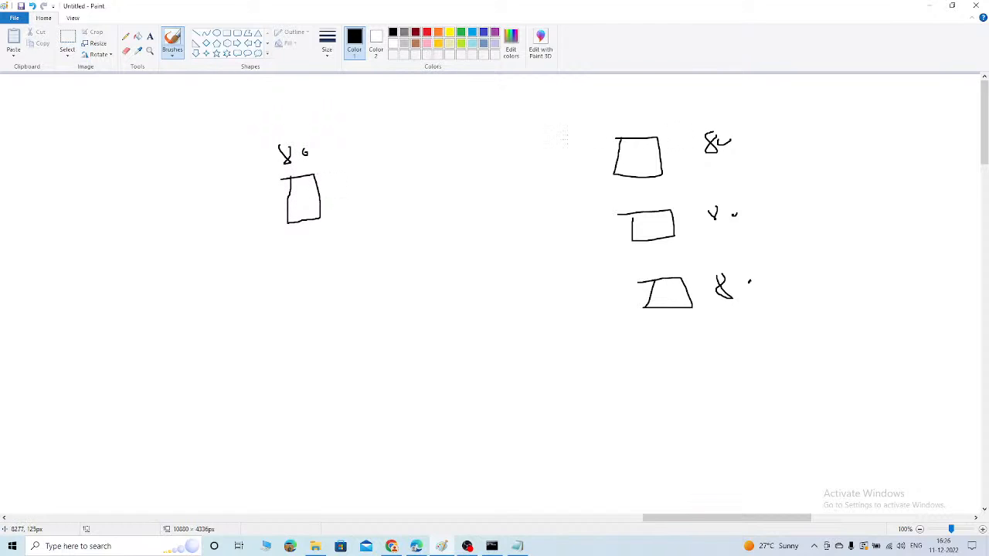
mouse_move(269, 111)
left_mouse_down()
mouse_move(610, 139)
mouse_move(604, 165)
mouse_move(587, 176)
left_mouse_up()
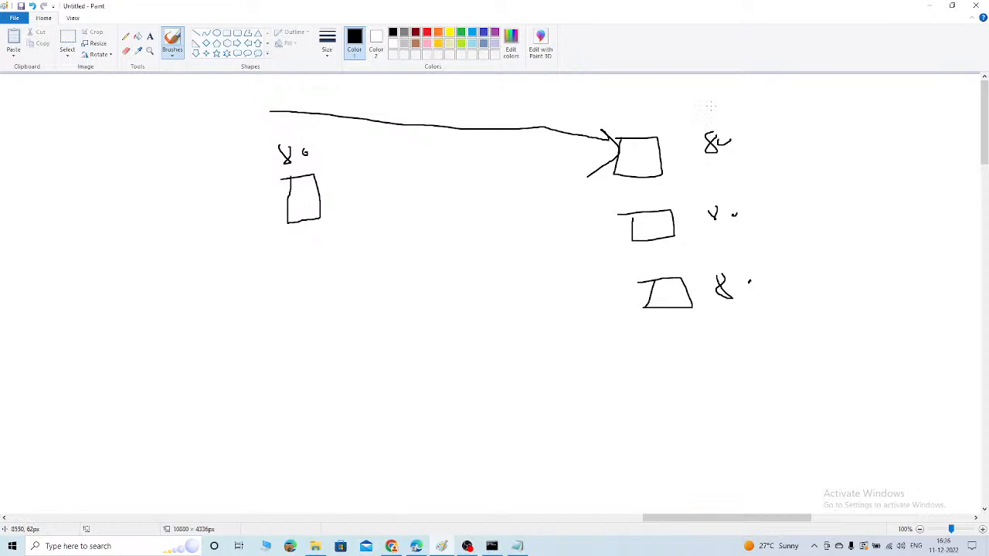
Strike vertical lines through the port labels and add small boxes above the upper two stacked boxes and in front of the left box
left_click_drag(710, 106, 720, 307)
left_click_drag(712, 120, 718, 262)
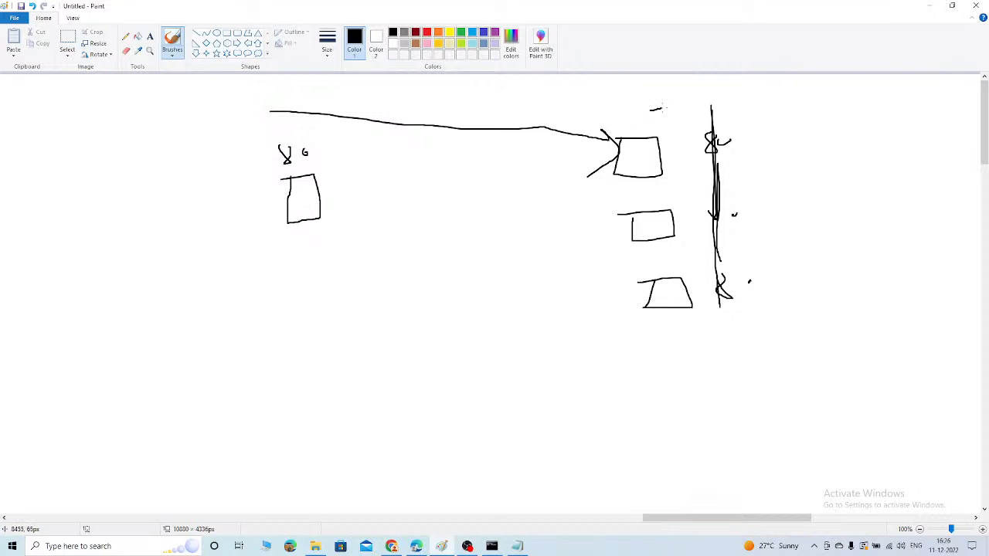
left_click_drag(661, 108, 673, 125)
mouse_move(664, 188)
left_mouse_down()
mouse_move(687, 197)
mouse_move(664, 189)
left_mouse_up()
mouse_move(260, 199)
left_mouse_down()
mouse_move(276, 207)
mouse_move(266, 203)
left_mouse_up()
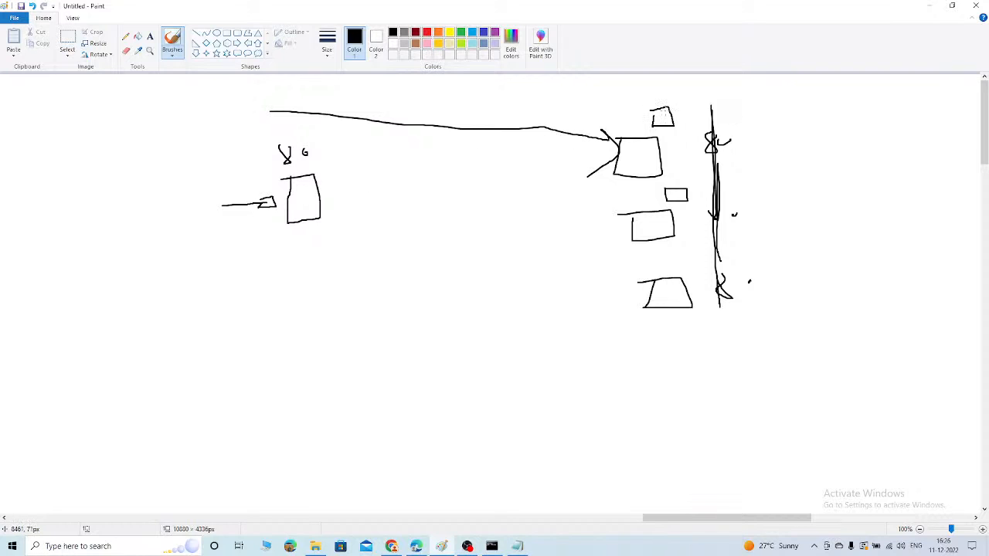
left_click_drag(666, 107, 693, 99)
Draw incoming arrows to the top and left boxes, and lines fanning from the left box toward the stack, crossed by a vertical stroke
mouse_move(270, 112)
left_mouse_down()
mouse_move(594, 141)
mouse_move(579, 147)
left_mouse_up()
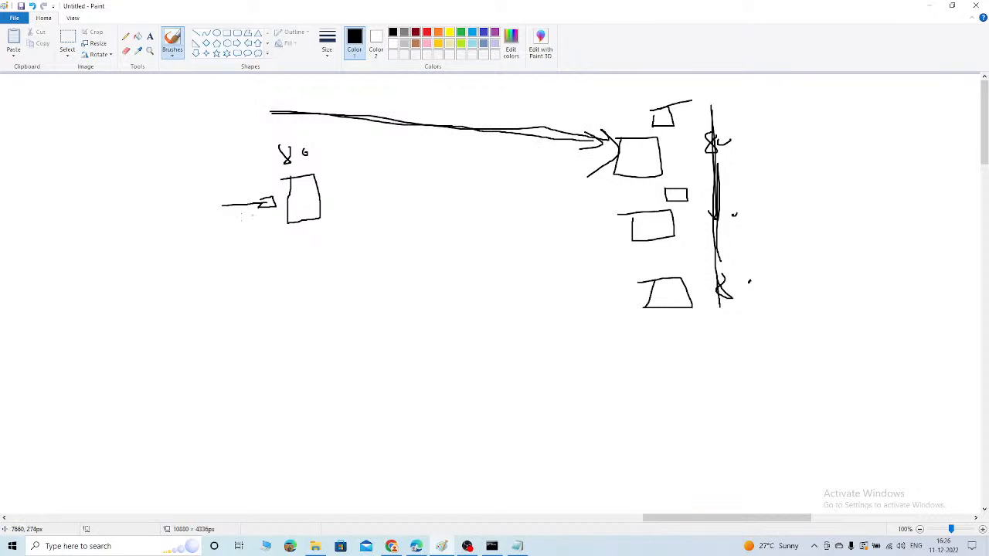
left_click_drag(137, 213, 281, 206)
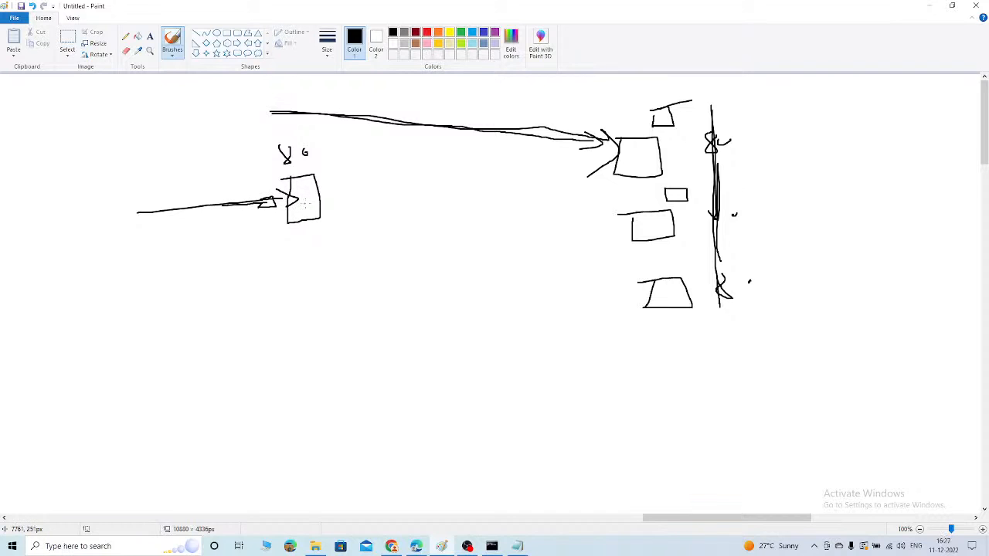
left_click_drag(317, 217, 622, 164)
mouse_move(312, 213)
left_mouse_down()
mouse_move(577, 253)
mouse_move(515, 284)
mouse_move(624, 292)
left_mouse_up()
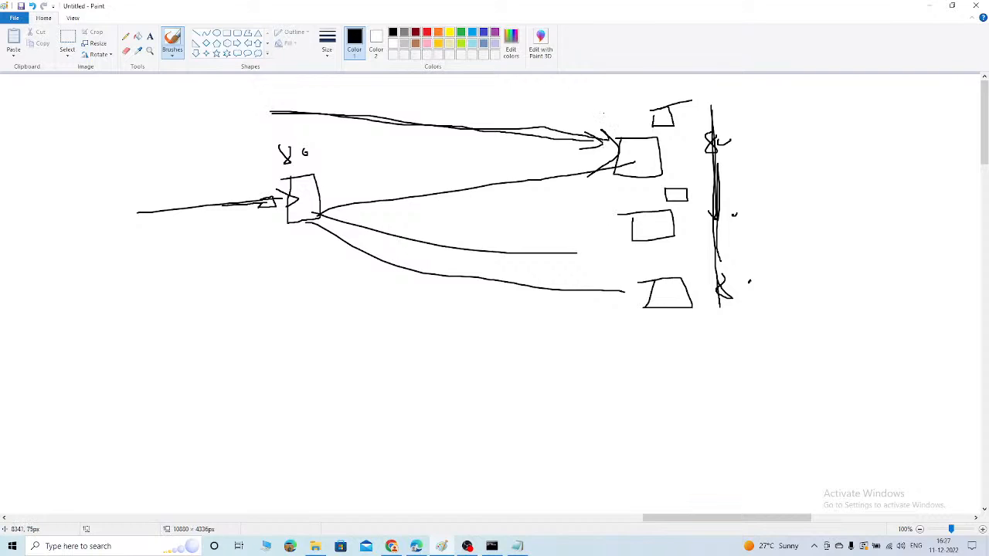
left_click_drag(603, 113, 581, 382)
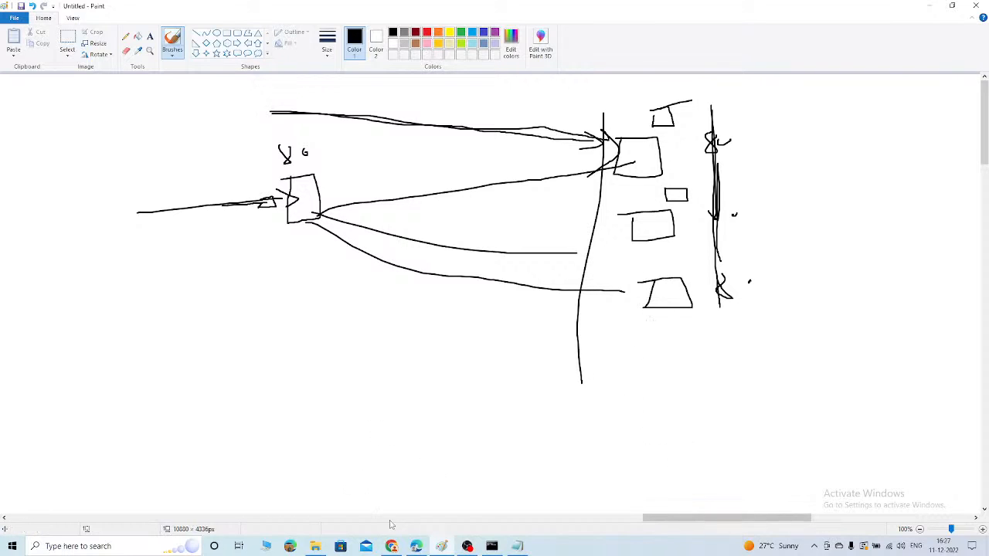
Switch to the AWS console in Chrome and return to the list of all security groups
left_click(392, 546)
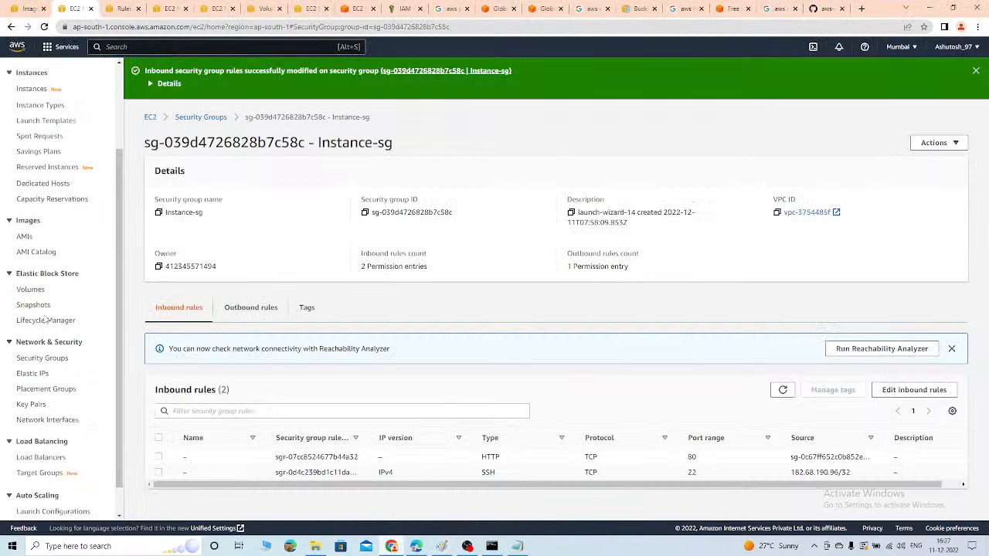
scroll(35, 317, "down", 1)
scroll(74, 332, "up", 3)
scroll(83, 295, "down", 3)
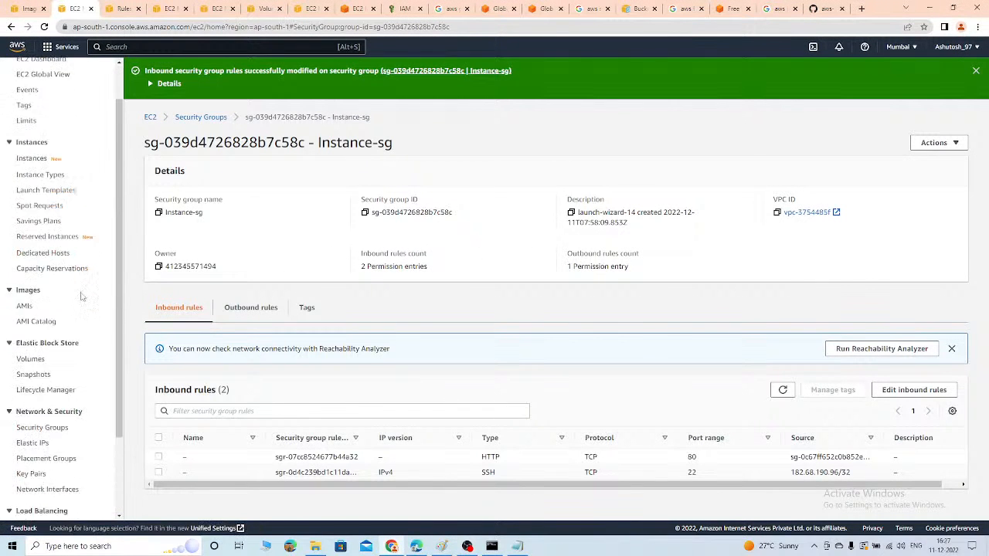
left_click(207, 120)
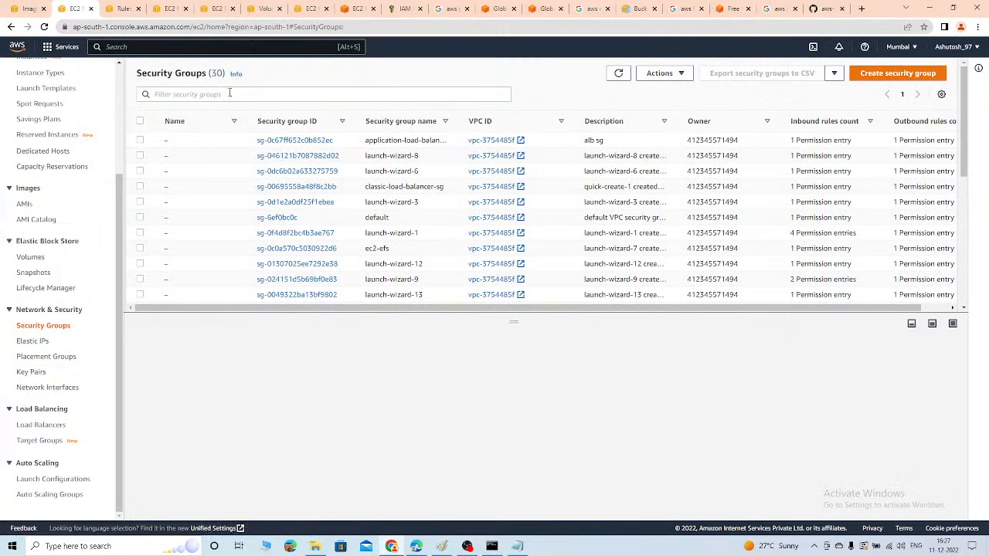
Examine the inbound rules of the application-load-balancer security group, including port range and source, and deselect the group
left_click(140, 140)
scroll(343, 450, "down", 1)
scroll(359, 465, "up", 1)
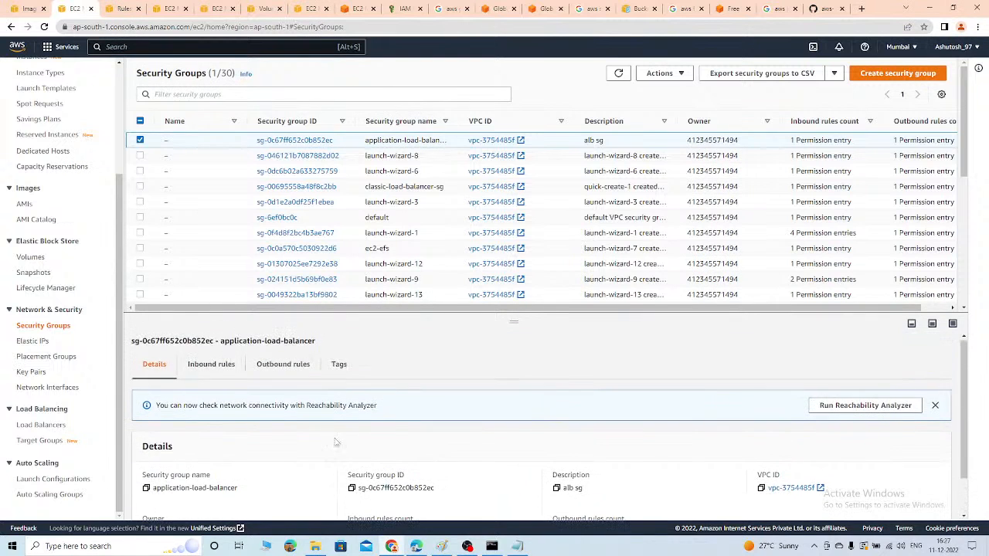
left_click(208, 376)
scroll(541, 463, "down", 1)
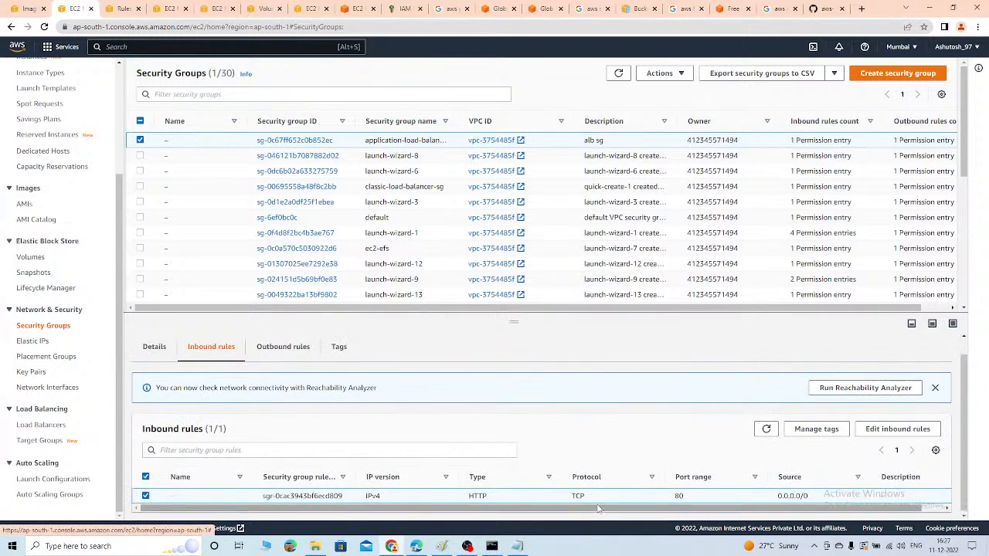
scroll(670, 517, "up", 1)
scroll(670, 517, "down", 1)
scroll(695, 510, "right", 1)
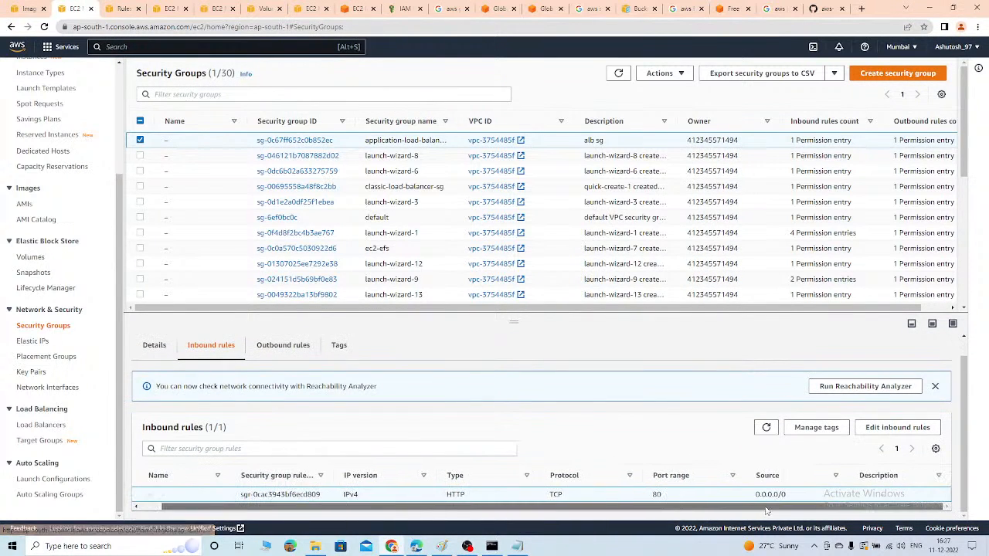
scroll(766, 510, "left", 1)
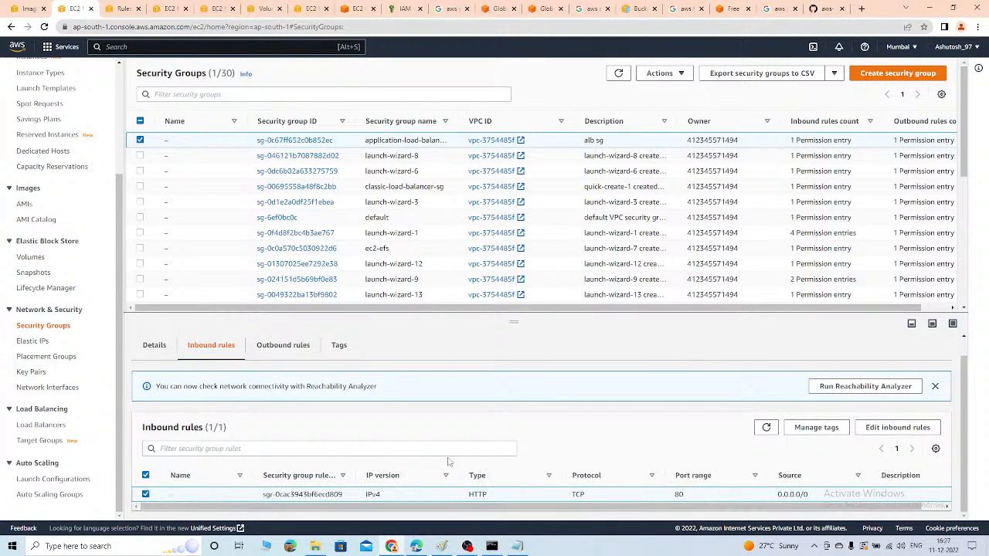
left_click(140, 140)
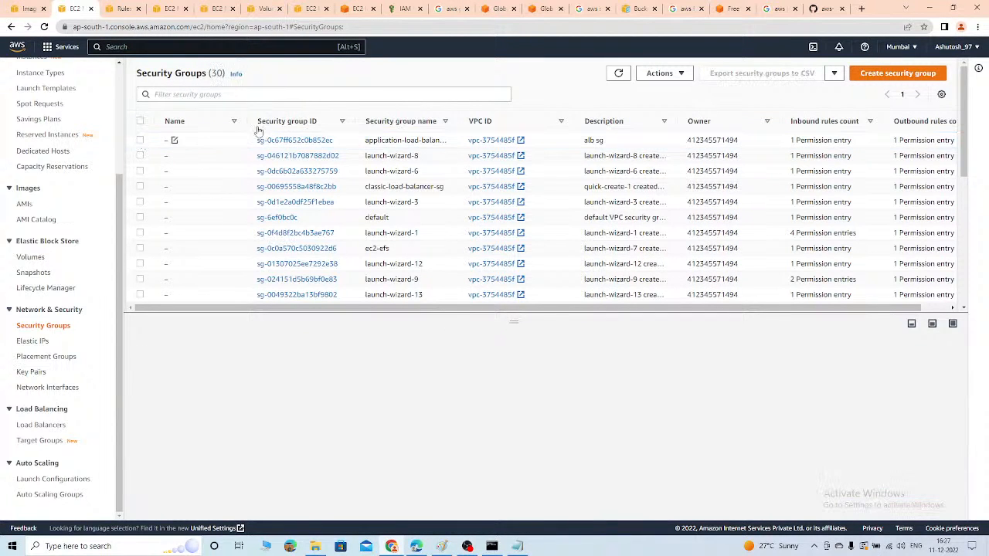
Filter the security groups by the security group name Instance-sg
left_click(264, 94)
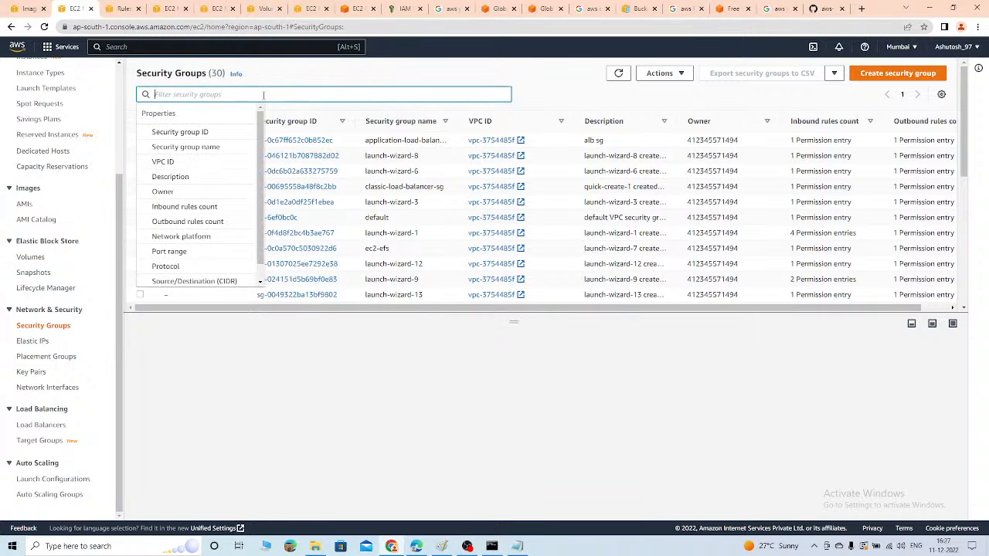
type("insta")
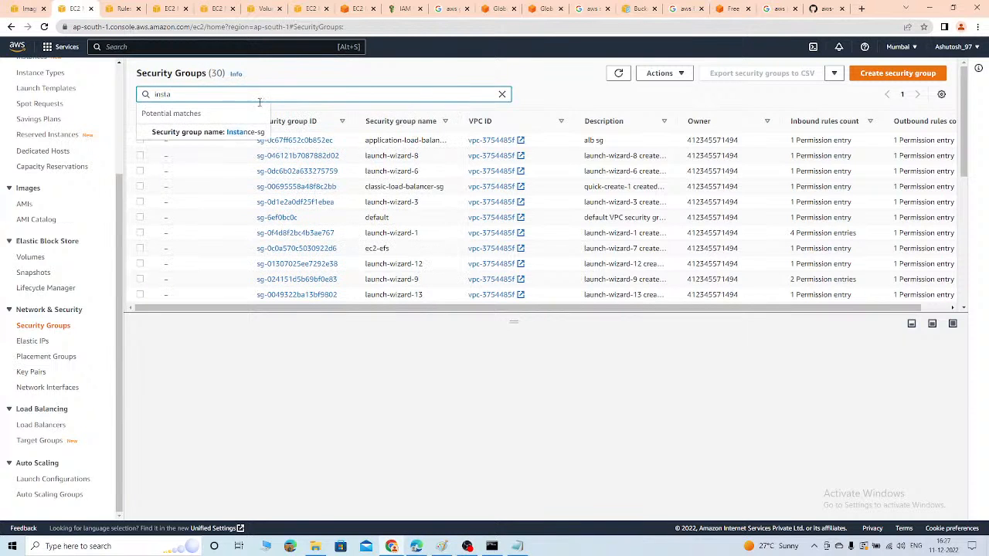
left_click(246, 132)
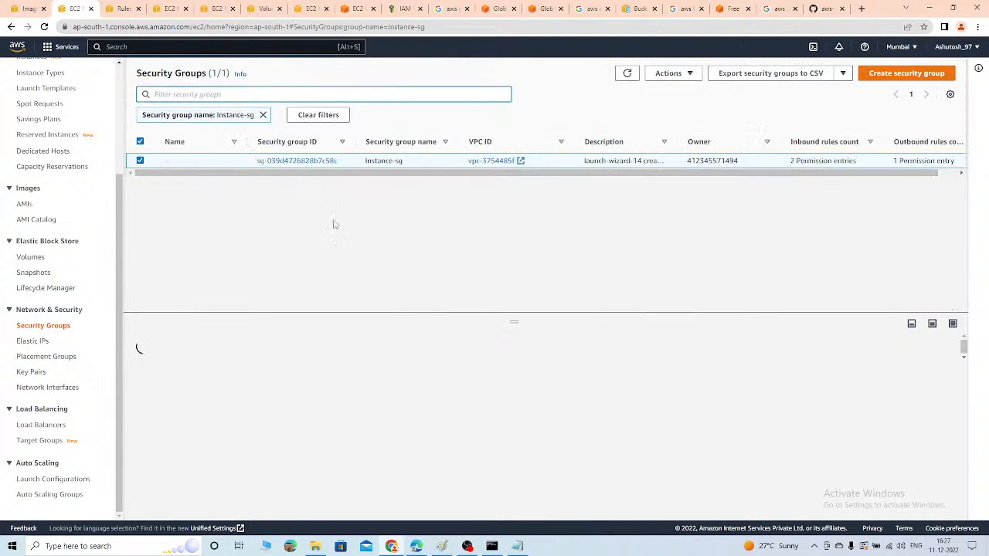
Inspect the HTTP inbound rule of Instance-sg and widen the Source column to show its full source
scroll(483, 462, "down", 1)
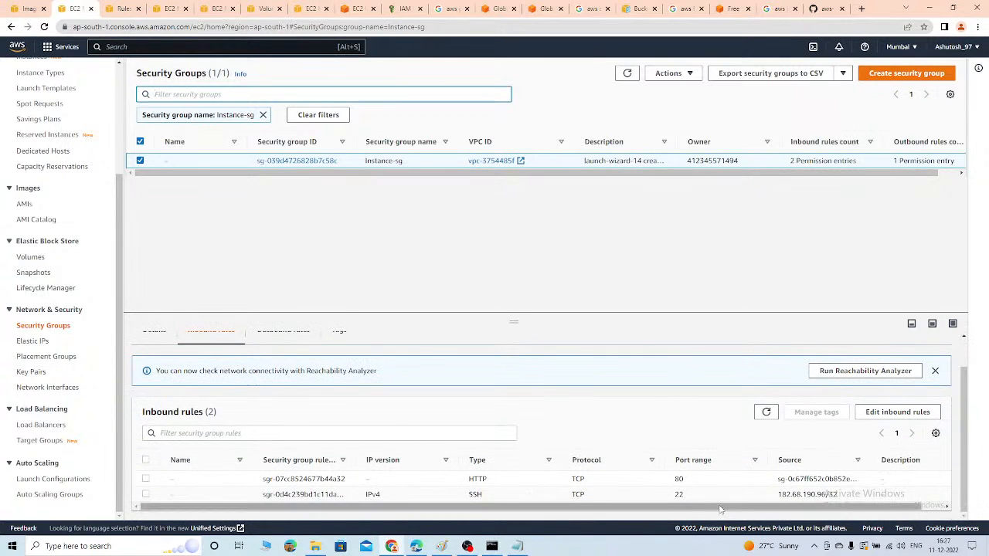
left_click_drag(720, 510, 741, 510)
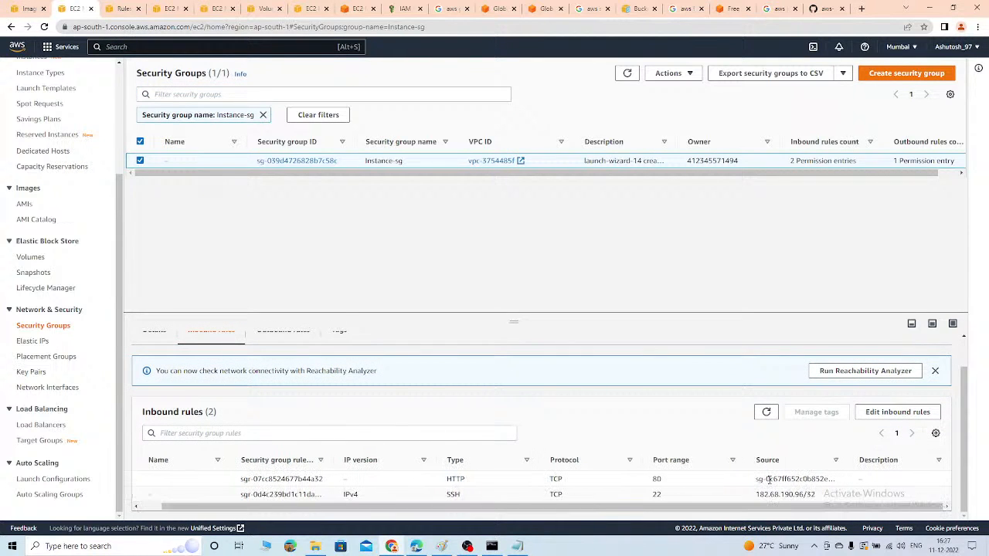
left_click(768, 479)
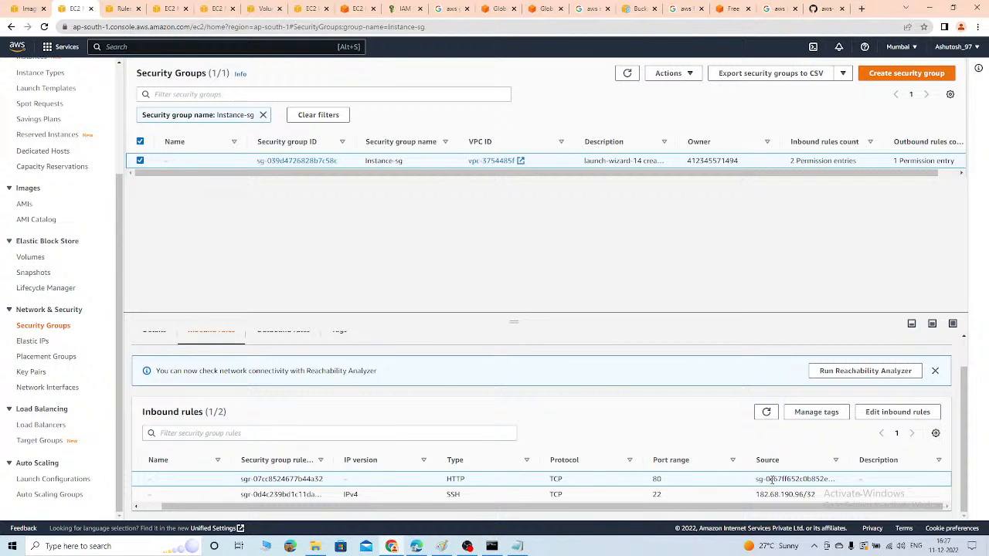
left_click_drag(852, 459, 965, 467)
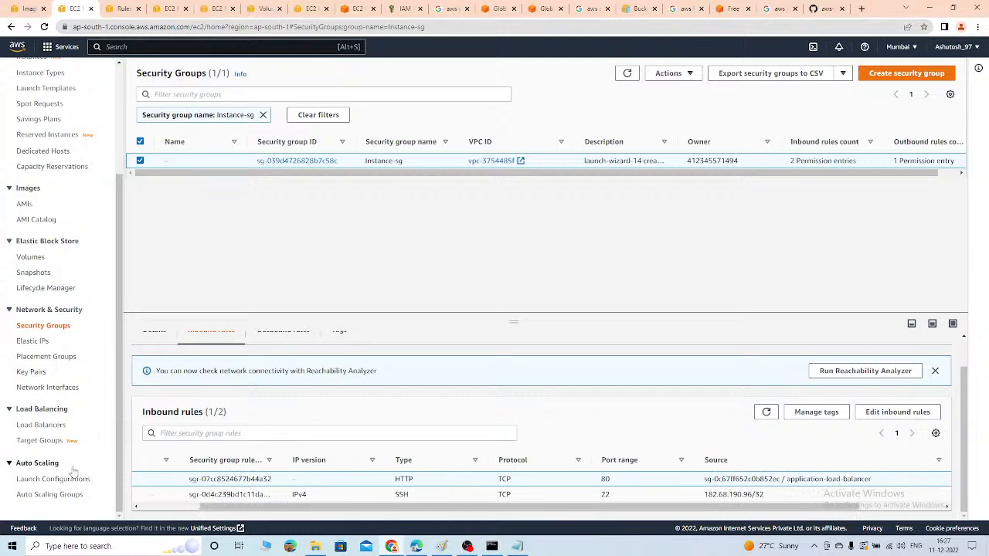
Copy the DNS name of application-load-balancer from the Load Balancers page and load it in a new incognito window
scroll(54, 471, "up", 3)
scroll(38, 417, "down", 1)
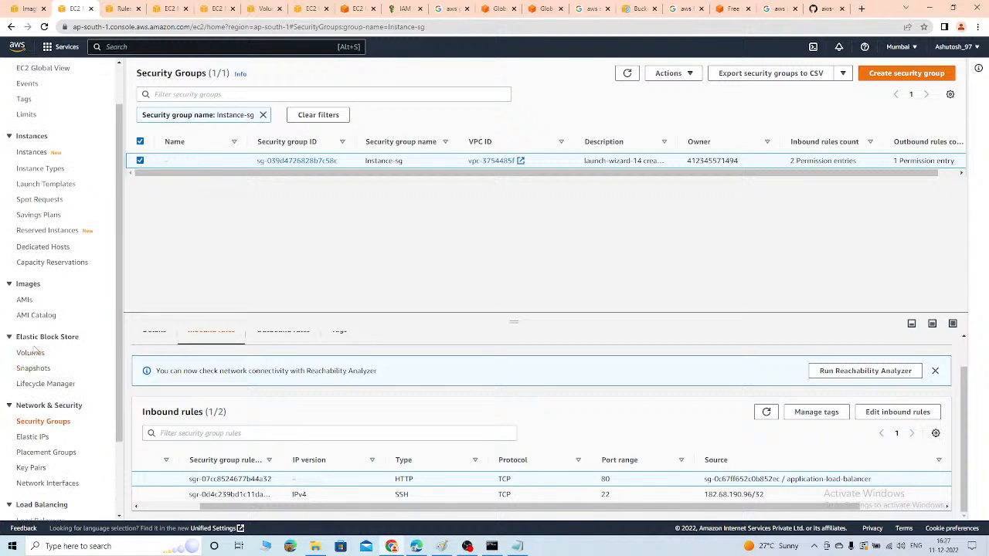
scroll(44, 482, "down", 1)
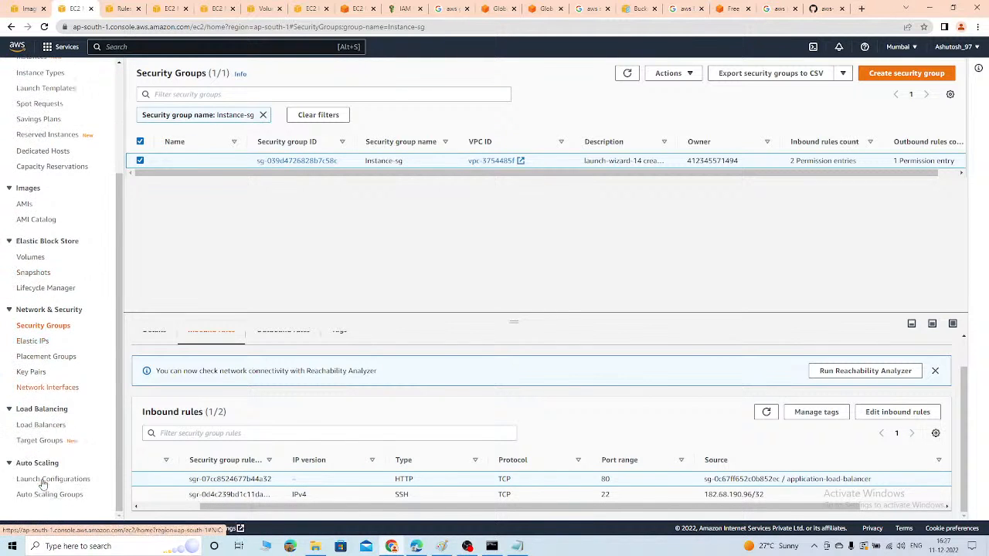
left_click(45, 429)
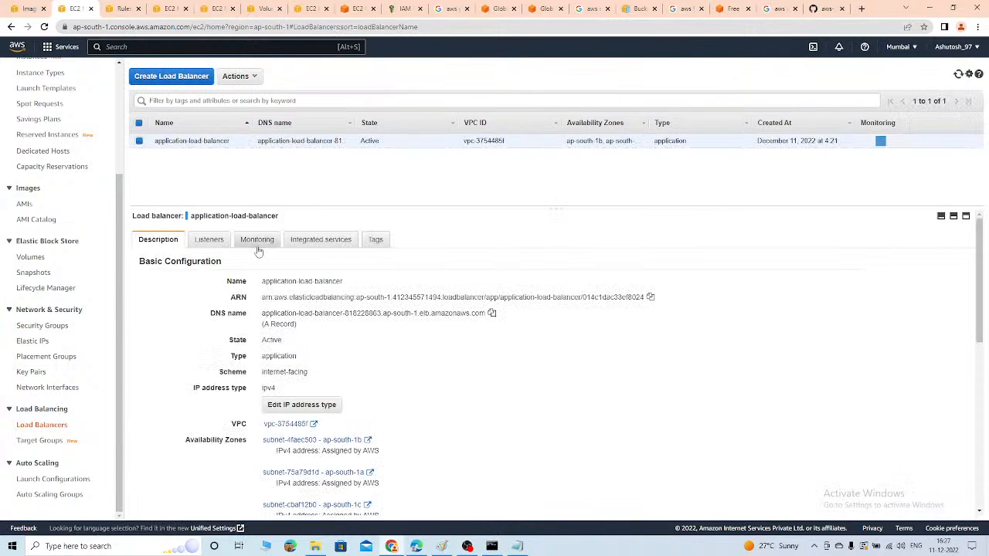
left_click(491, 314)
key("ctrl+shift+n")
key("ctrl+v")
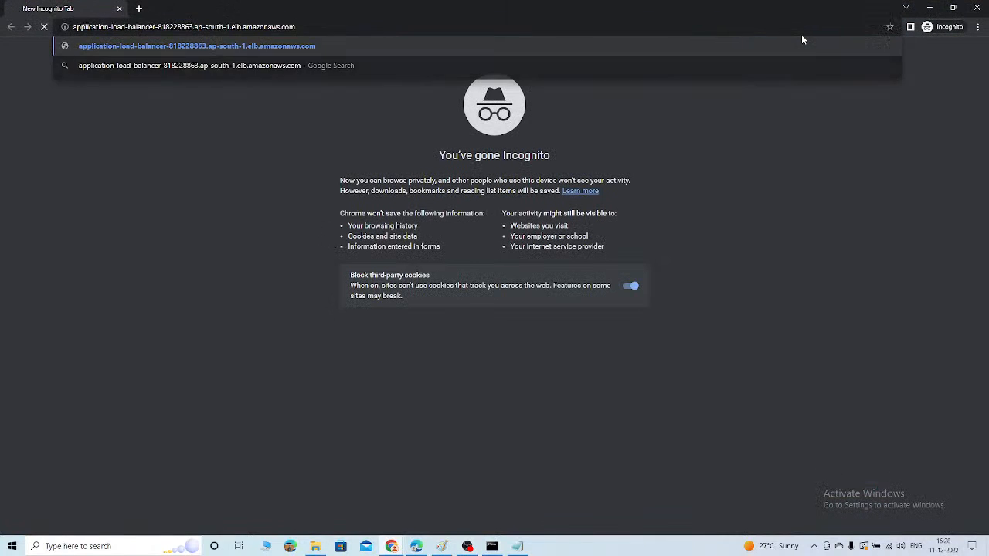
key("Return")
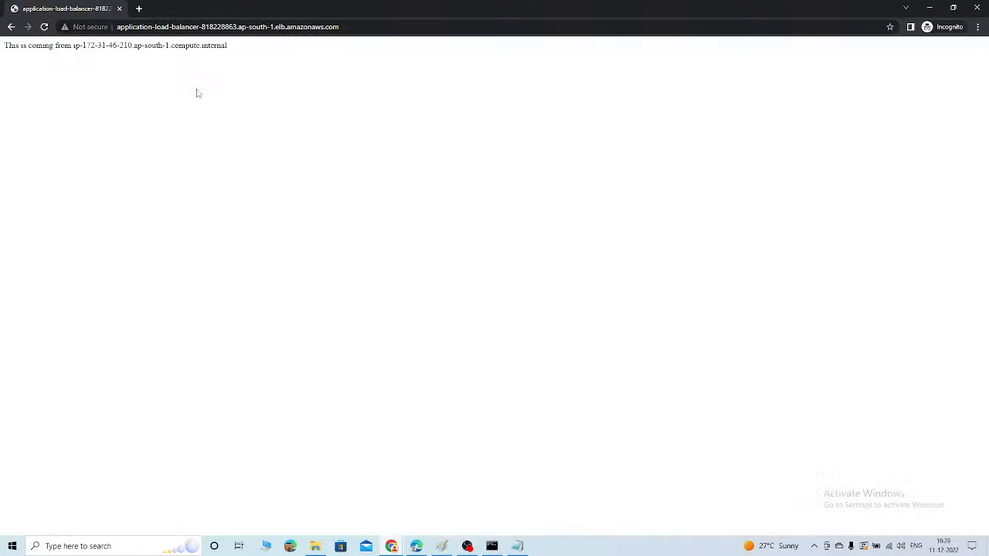
Reload the load balancer page several times to check which instances respond, and close the incognito window
left_click(45, 27)
left_click(44, 27)
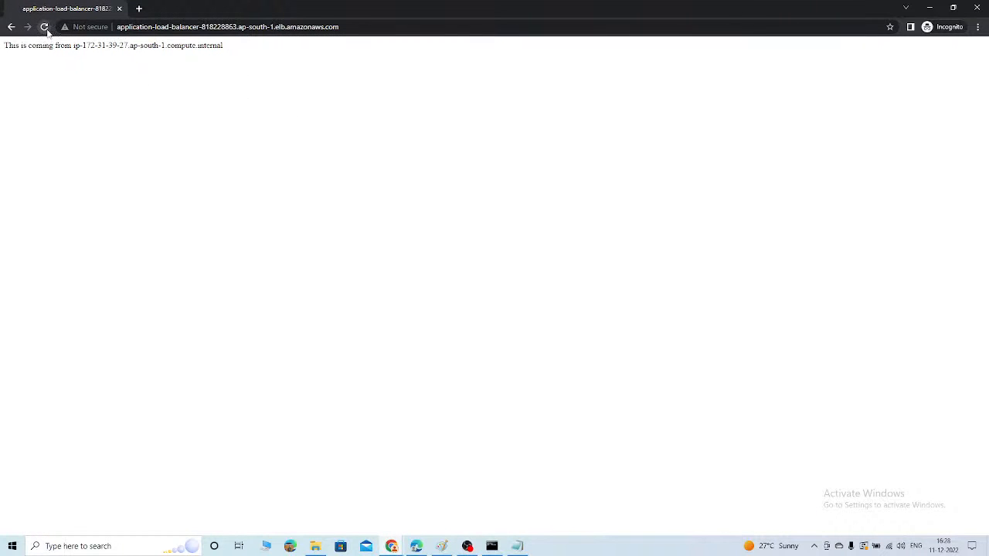
left_click(44, 27)
left_click(45, 27)
left_click(44, 27)
left_click(45, 27)
left_click(977, 7)
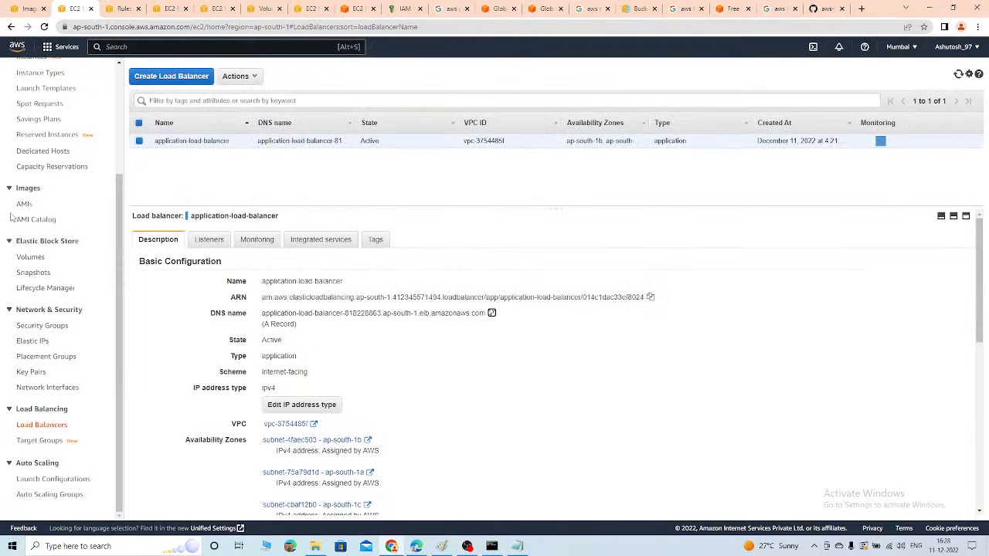
Open the public IPv4 address of EC2 instance i-0632177ae4f73342e in an incognito window, and clear the instance selection on return
scroll(59, 243, "up", 2)
left_click(35, 205)
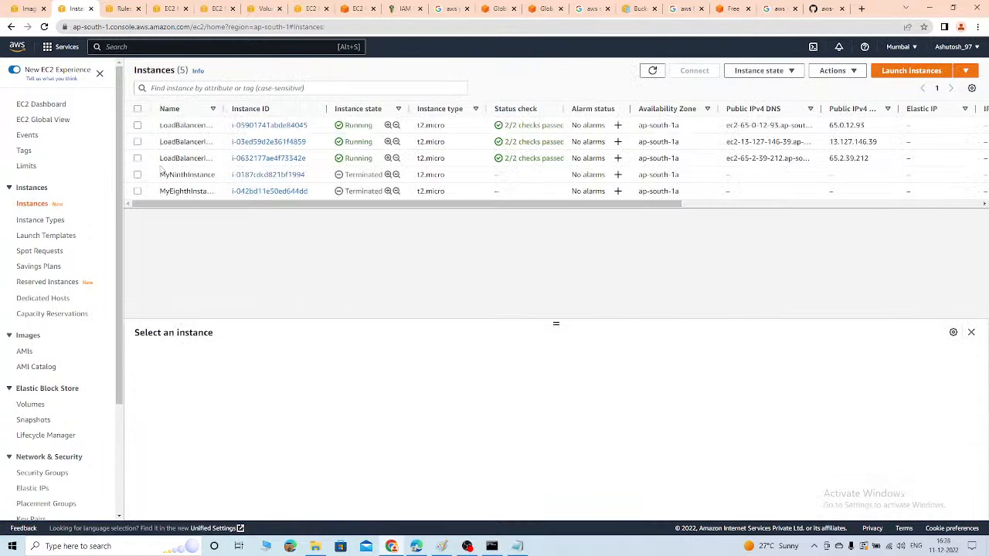
left_click(137, 158)
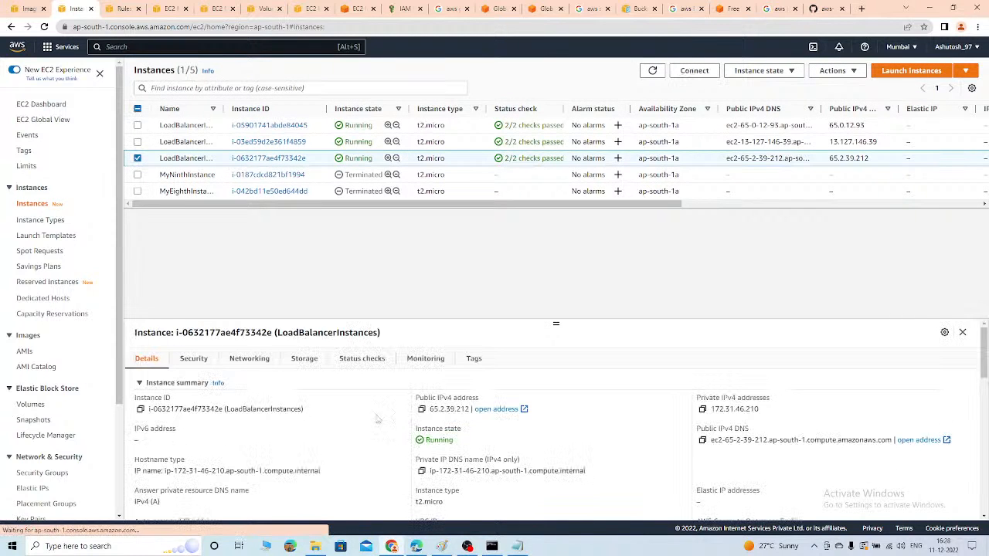
left_click(421, 409)
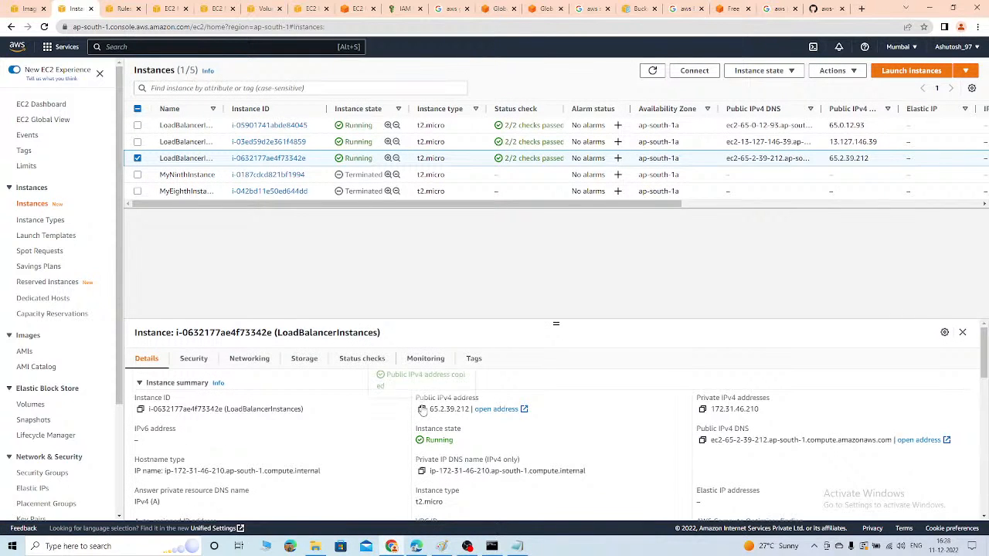
key("ctrl+shift+n")
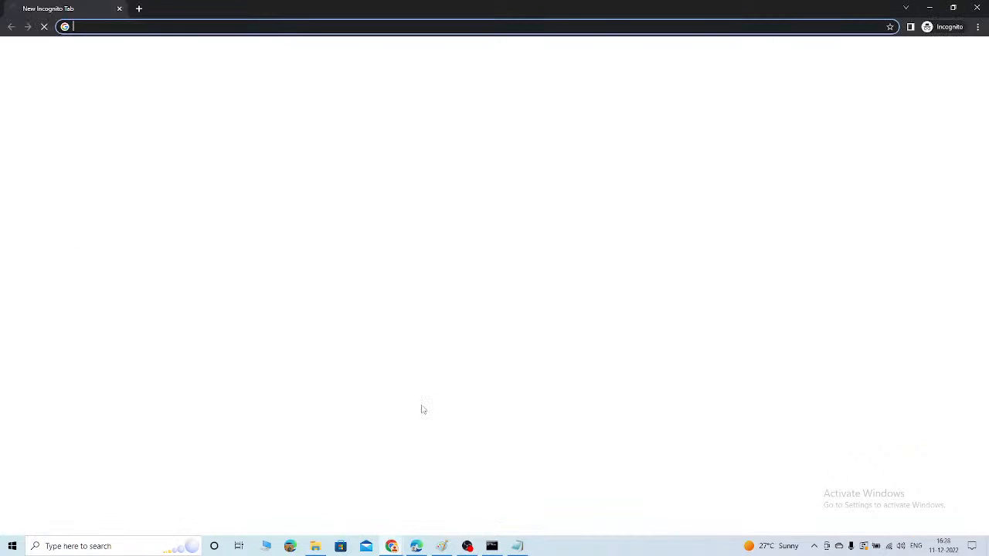
key("ctrl+v")
key("Return")
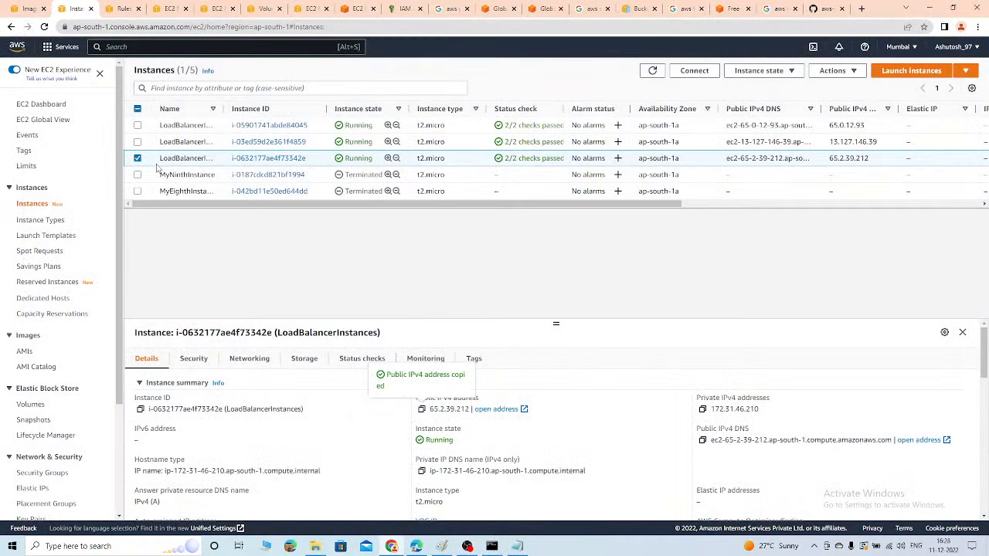
left_click(138, 159)
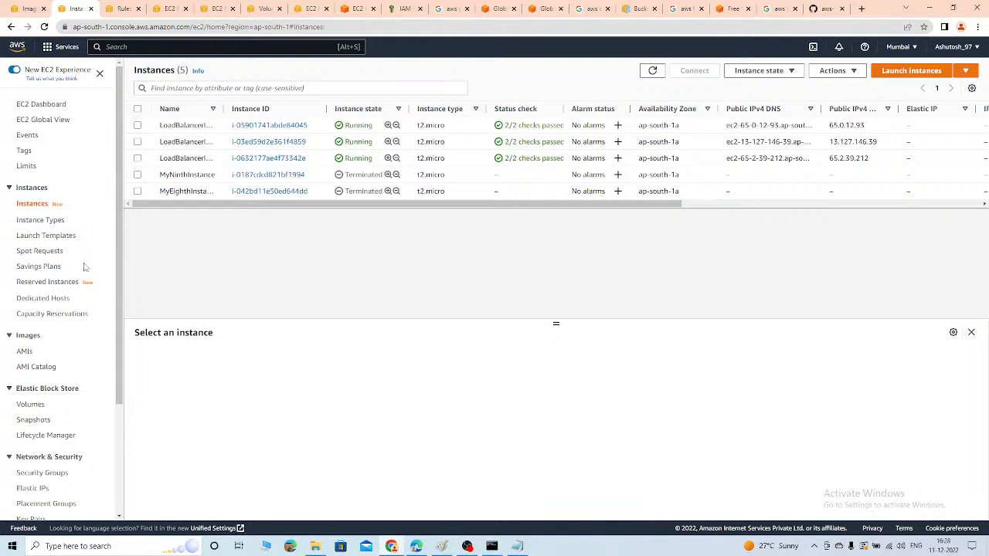
Edit the attributes of target group app-target-1 and turn on stickiness
scroll(62, 293, "down", 2)
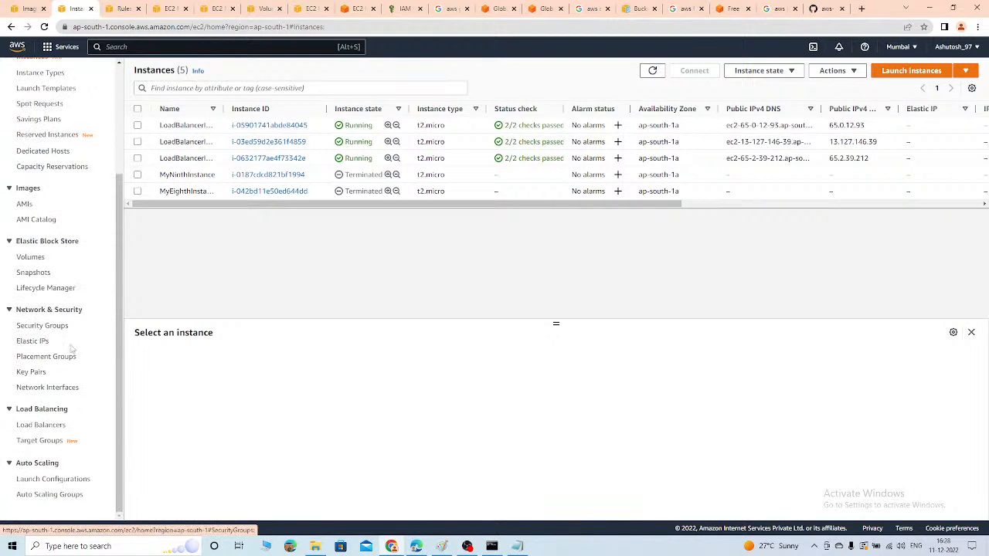
left_click(39, 440)
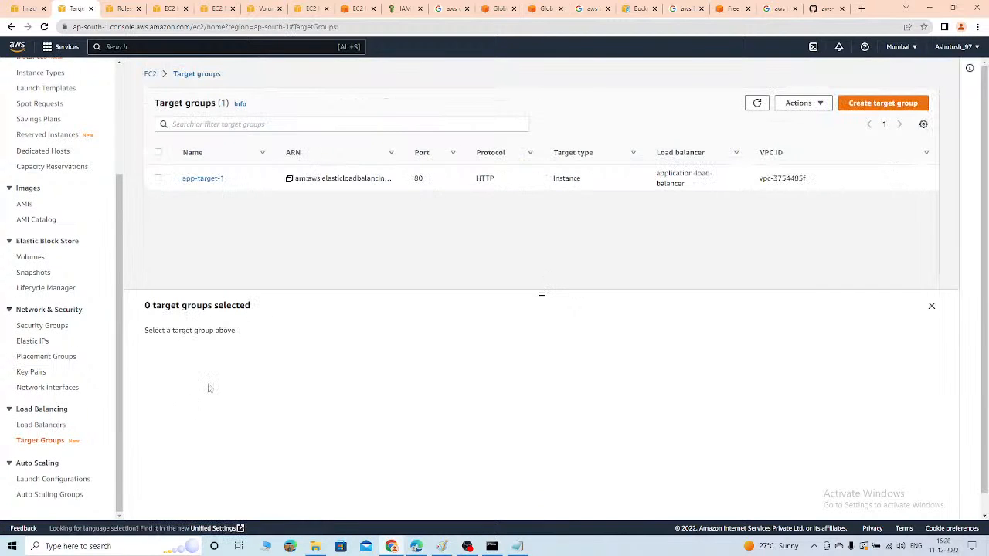
left_click(158, 179)
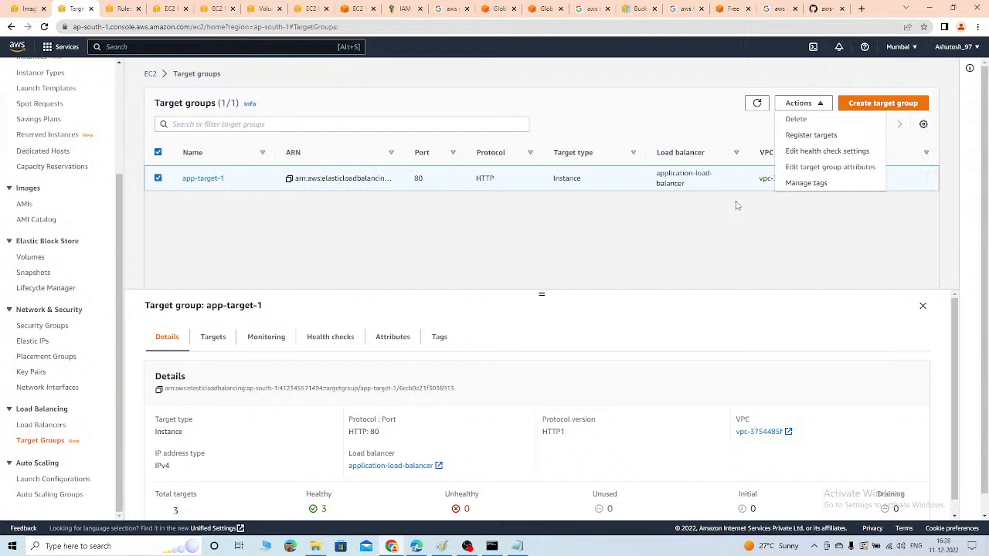
left_click(786, 205)
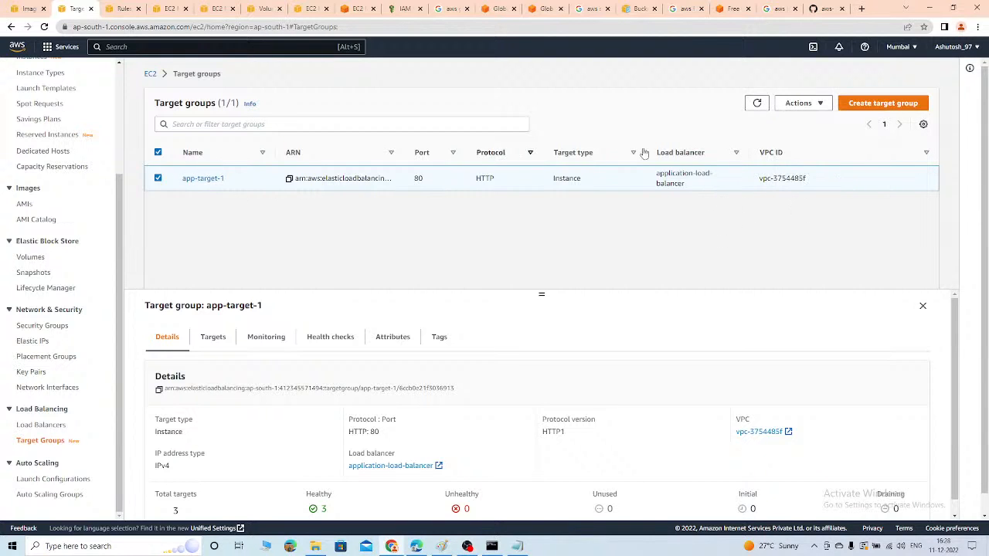
left_click(799, 104)
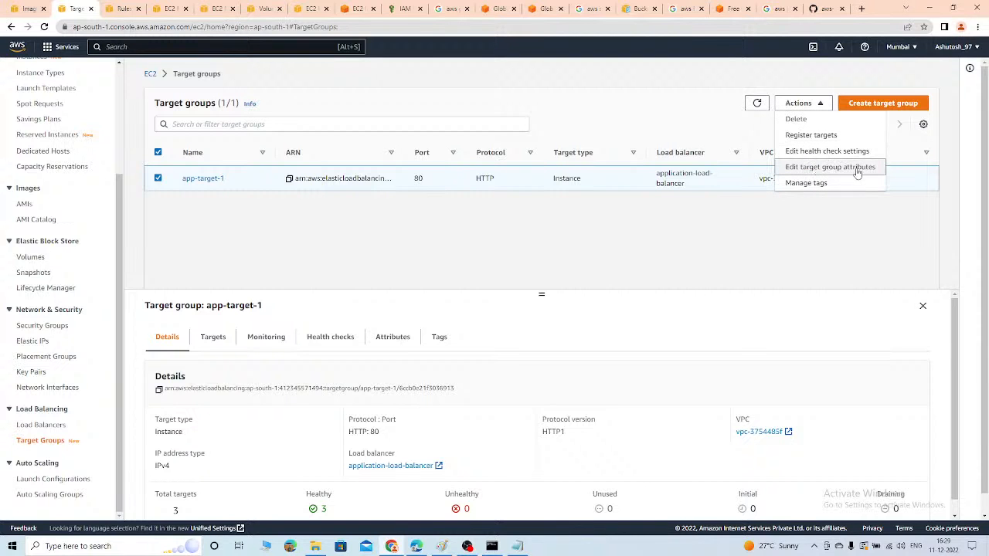
left_click(830, 167)
scroll(201, 301, "down", 2)
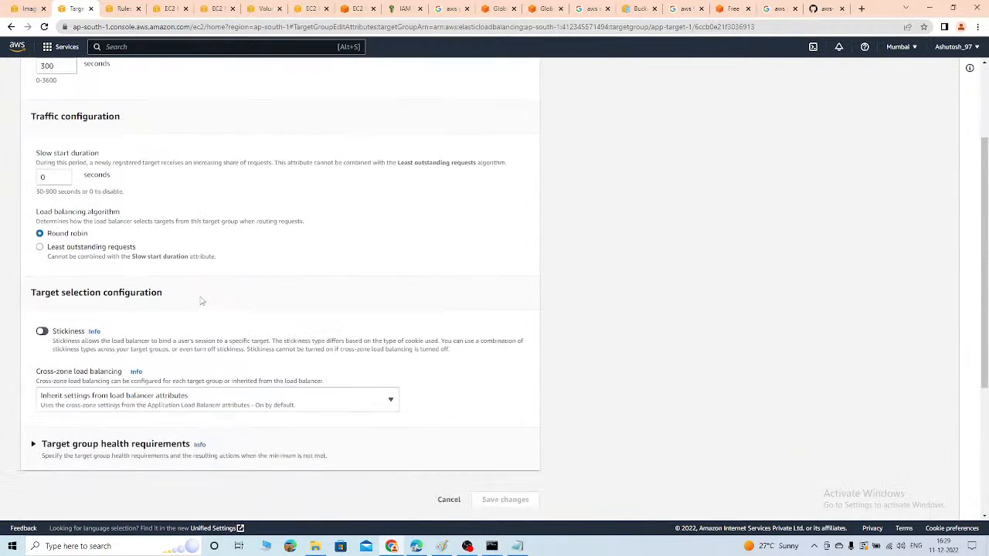
scroll(199, 324, "down", 1)
left_click(41, 261)
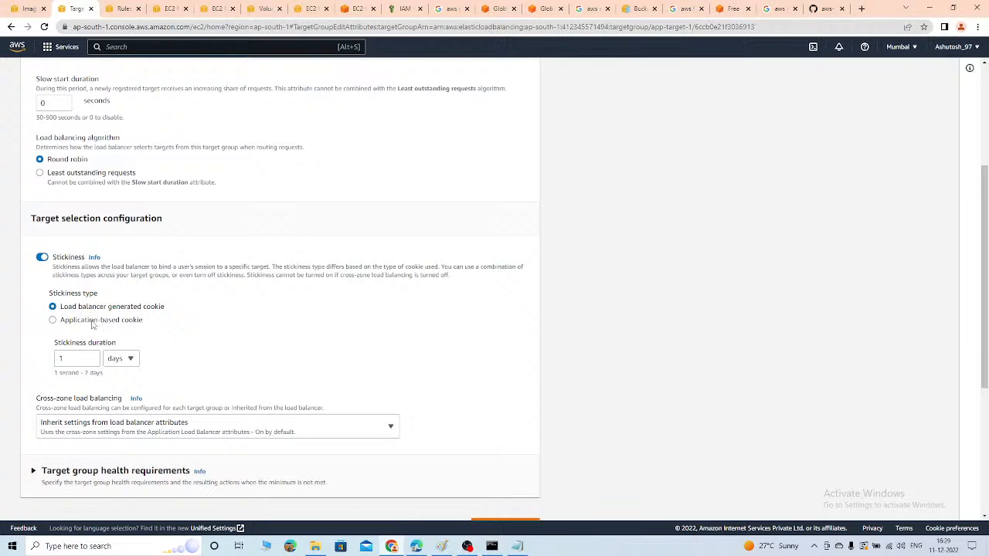
left_click(91, 323)
left_click(116, 404)
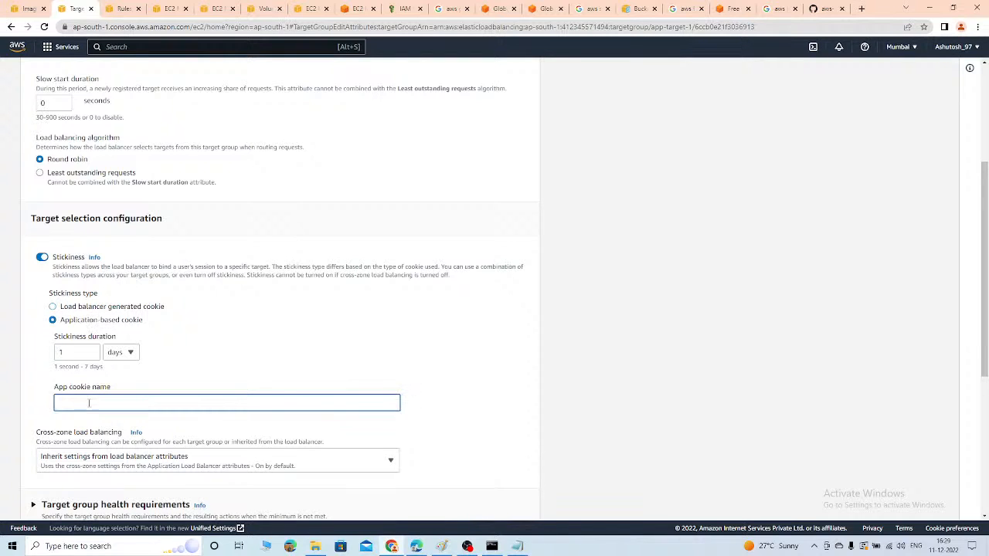
left_click(78, 306)
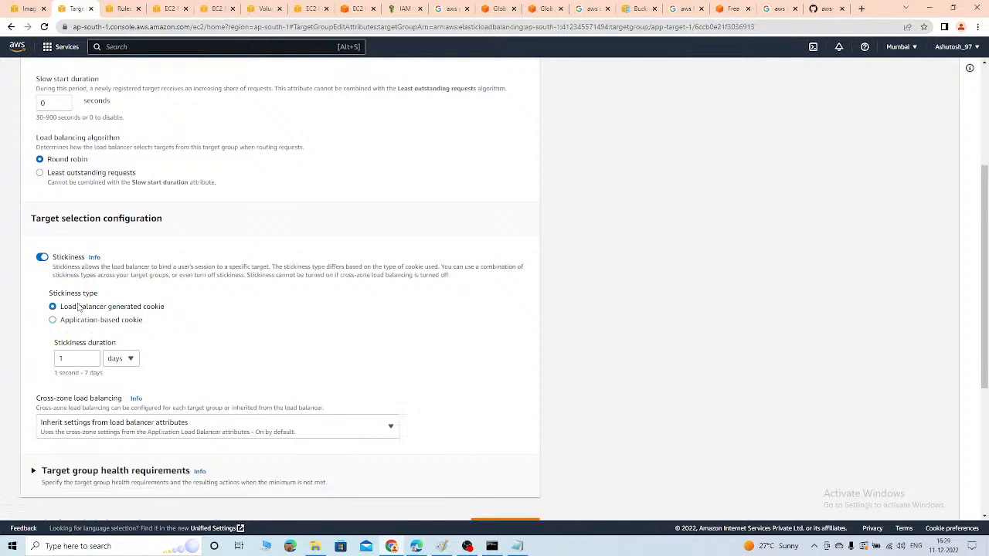
Save the target group attributes with a load balancer generated cookie and a stickiness duration of 1 day
left_click(77, 358)
left_click_drag(54, 373, 90, 376)
double_click(95, 373)
scroll(205, 415, "down", 2)
scroll(205, 415, "up", 1)
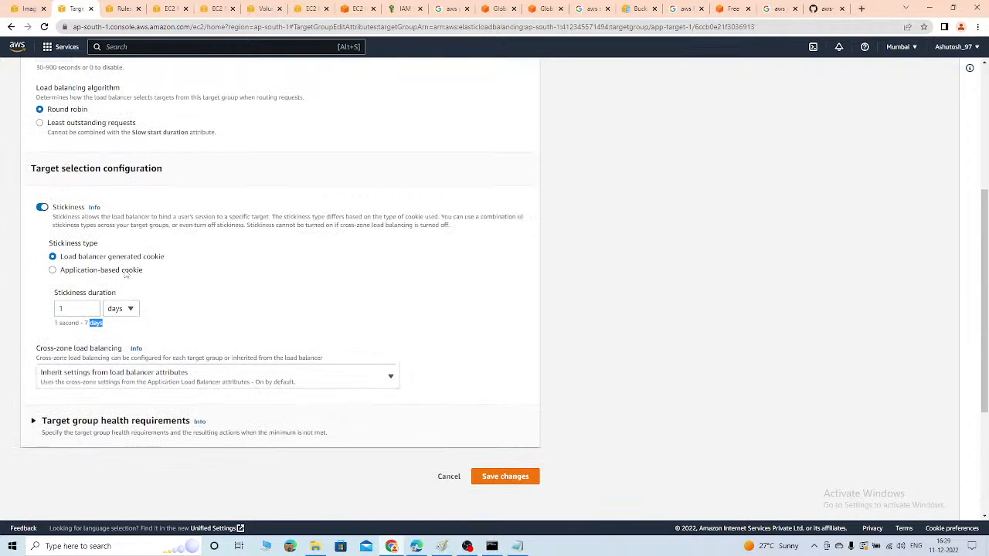
left_click_drag(62, 207, 80, 207)
left_click(501, 485)
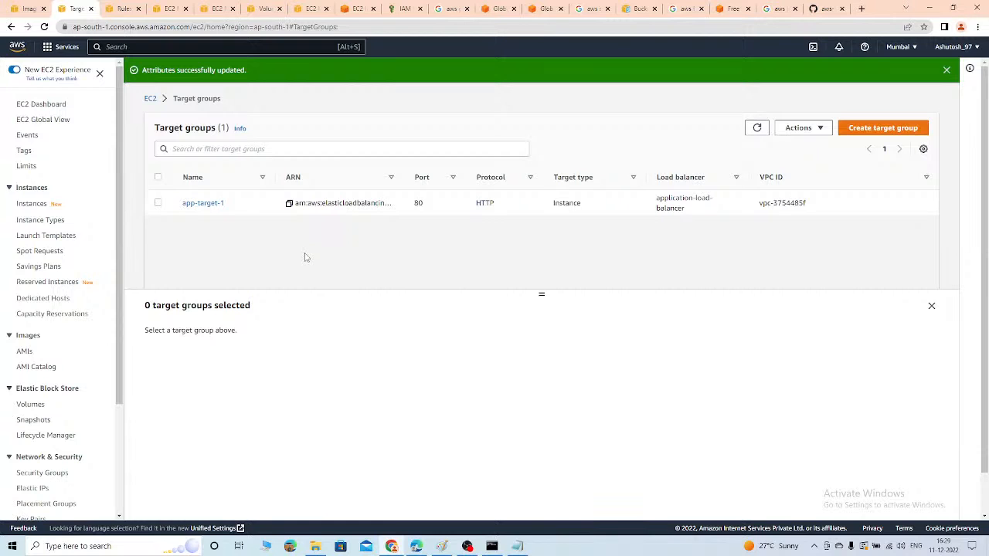
Copy the DNS name of application-load-balancer and open it in a new incognito window
scroll(65, 417, "down", 2)
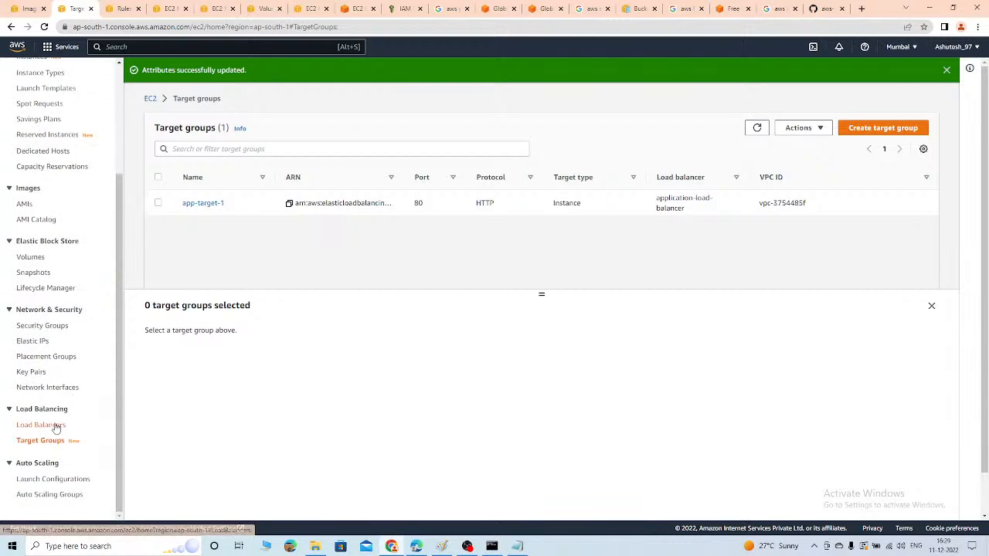
left_click(56, 427)
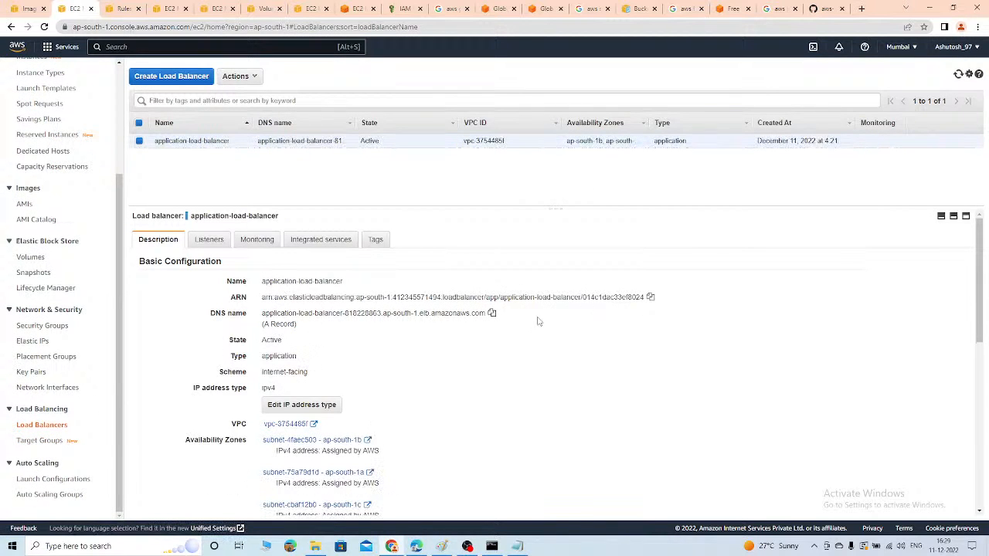
left_click(492, 313)
key("ctrl+shift+n")
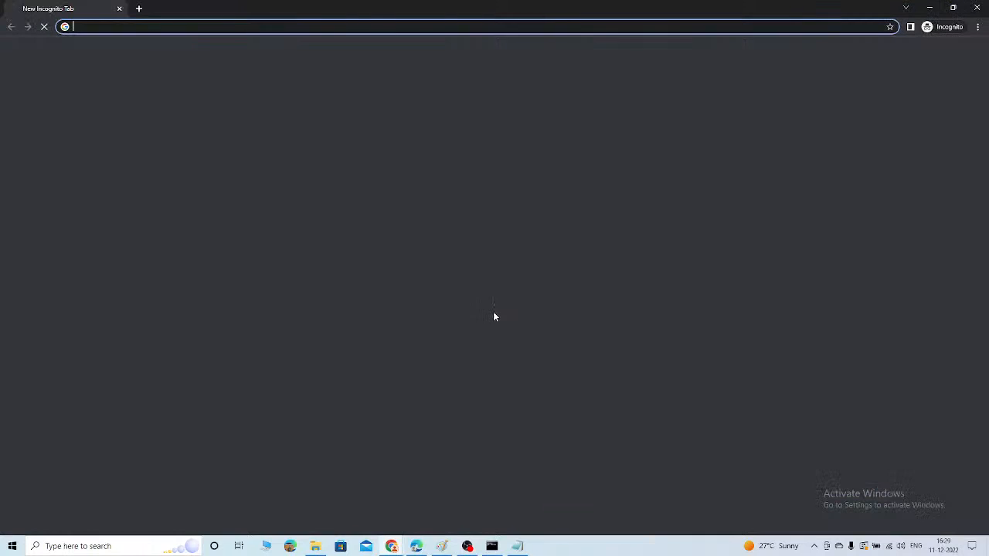
key("ctrl+v")
key("Return")
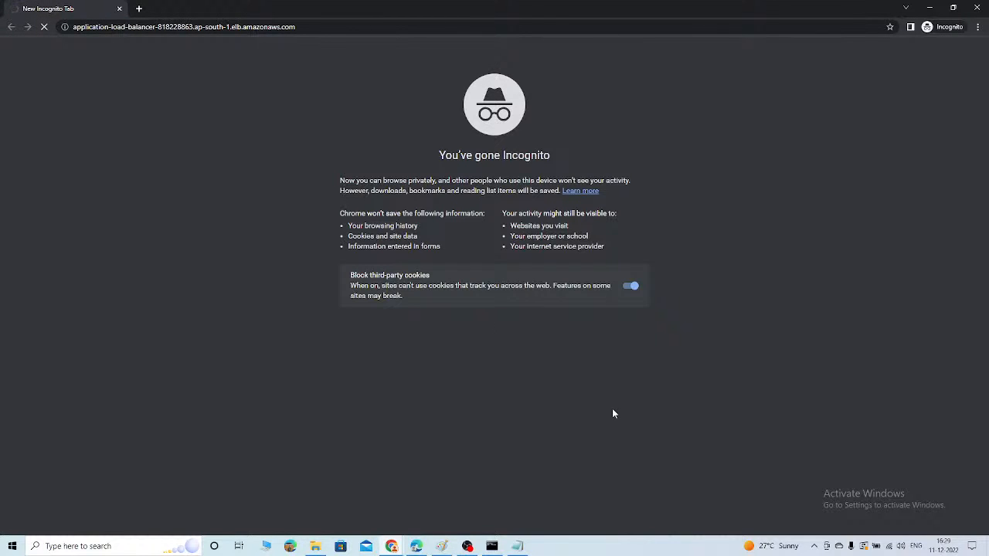
Reload the enlarged load balancer page repeatedly to check whether the same instance keeps responding, and close the incognito window
key("ctrl+plus")
key("ctrl+plus")
key("ctrl+plus")
key("ctrl+plus")
key("ctrl+plus")
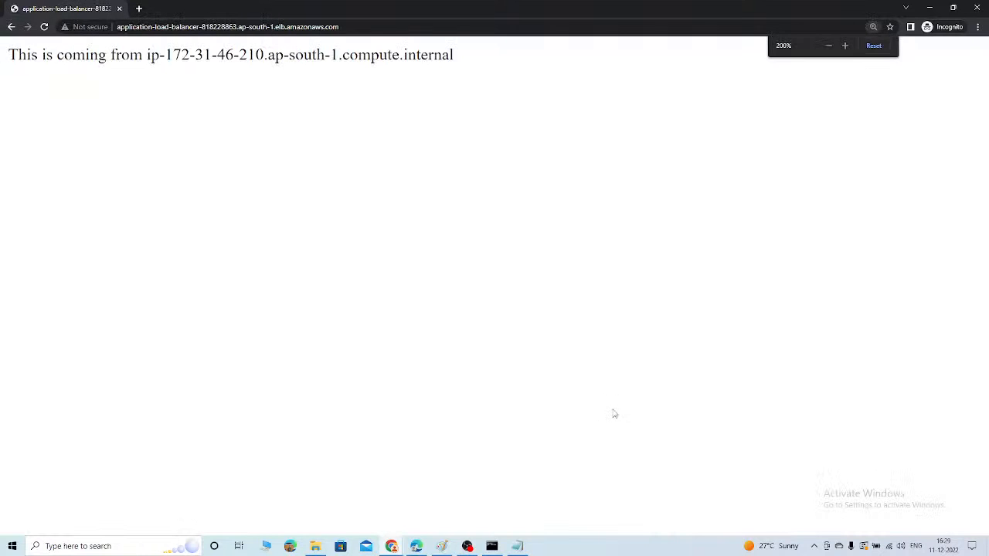
key("ctrl+plus")
key("ctrl+plus")
key("ctrl+plus")
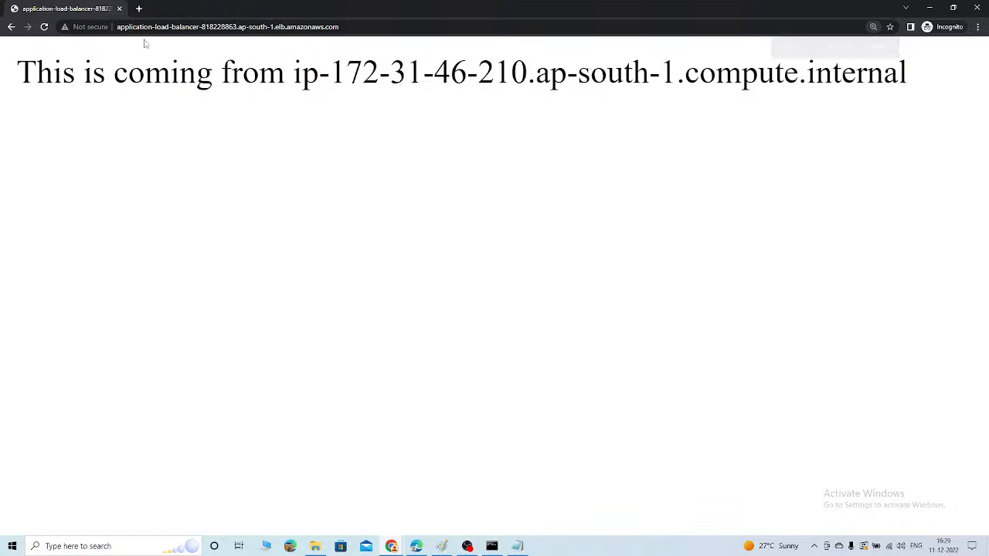
left_click(47, 27)
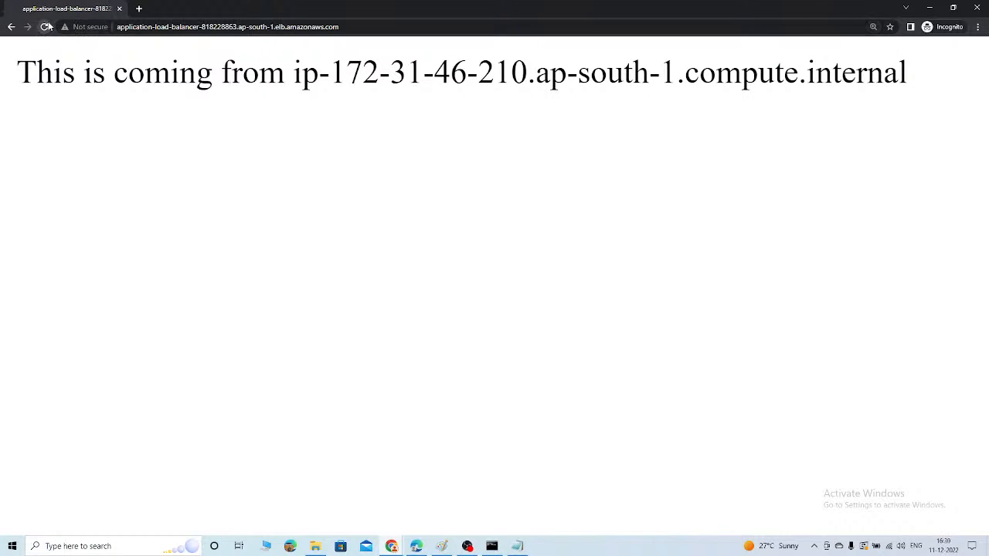
left_click(46, 26)
left_click(47, 27)
left_click(46, 26)
left_click(47, 26)
left_click(46, 26)
left_click(46, 27)
key("ctrl+minus")
key("ctrl+minus")
key("ctrl+minus")
key("ctrl+minus")
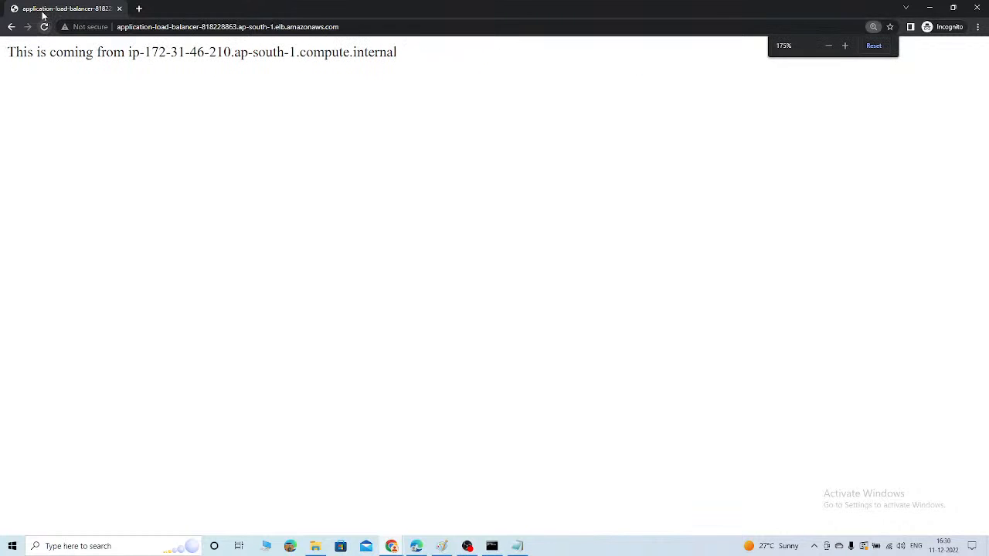
left_click(978, 6)
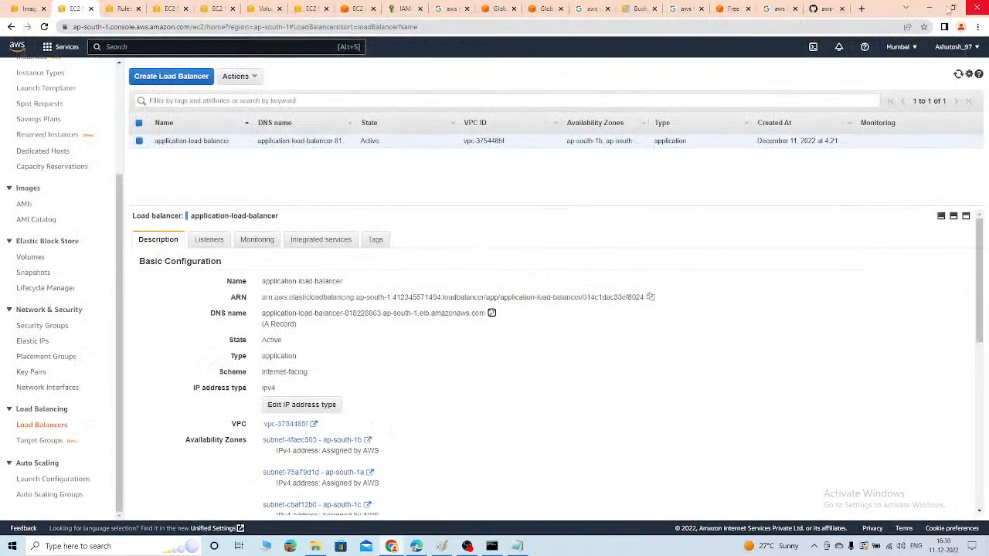
Turn off stickiness in the attributes of target group app-target-1 and save the changes
left_click(48, 430)
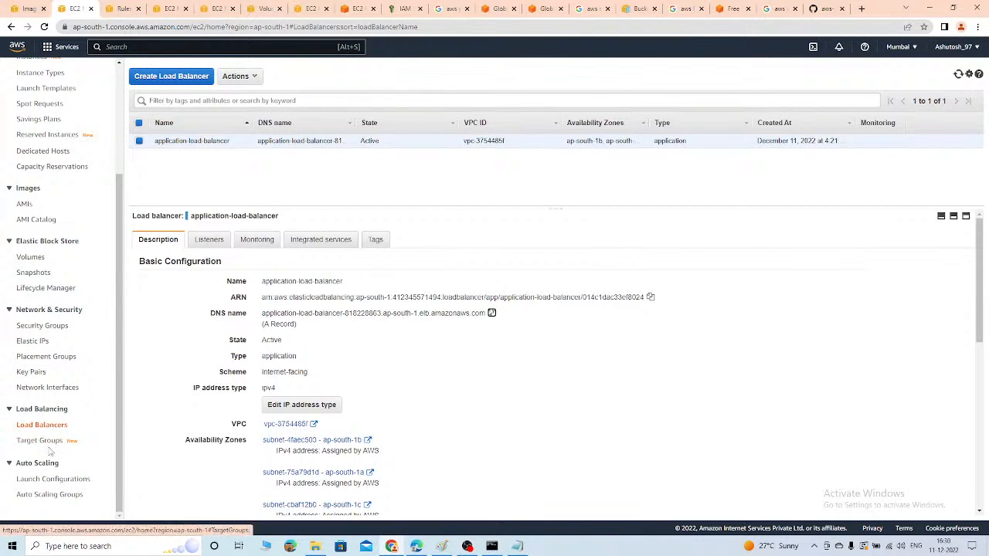
left_click(39, 440)
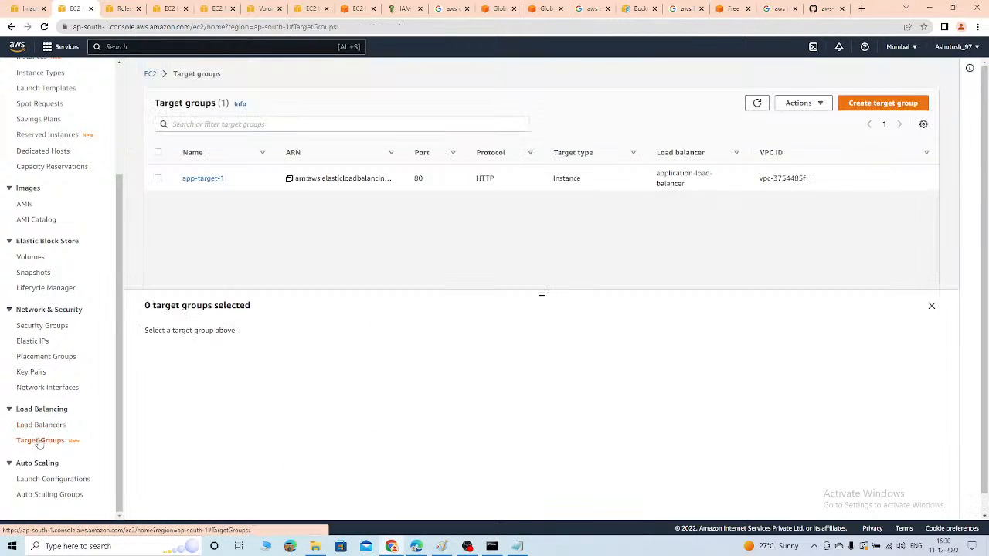
left_click(158, 178)
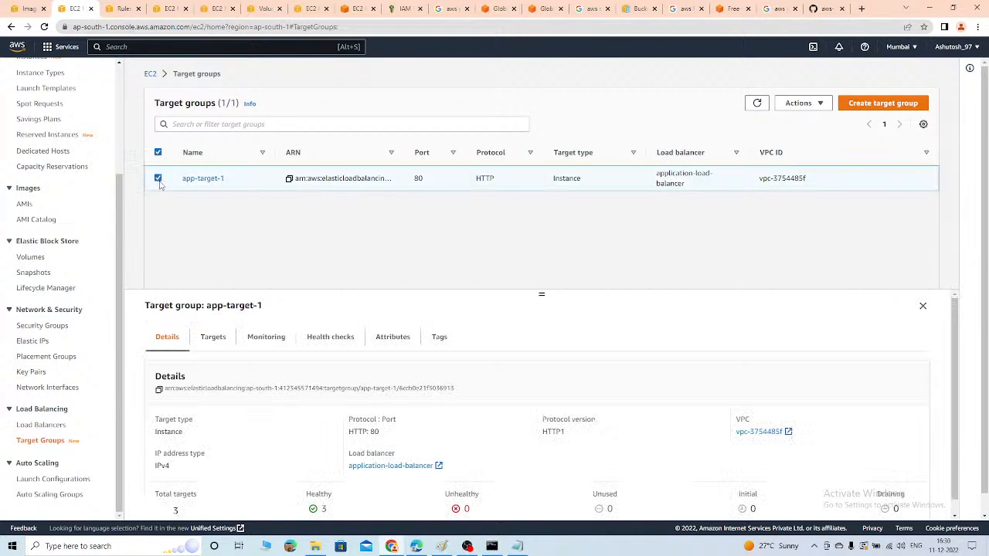
left_click(798, 104)
left_click(816, 168)
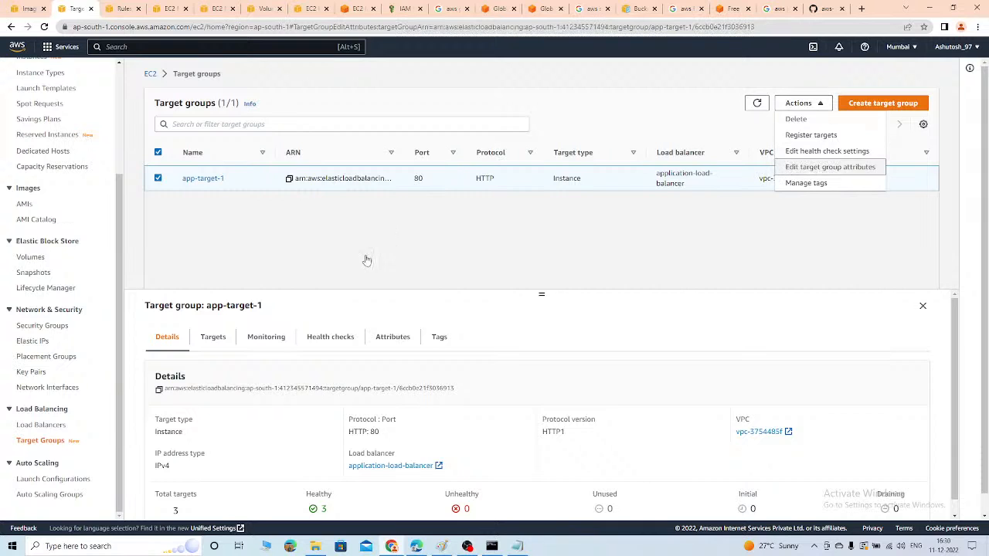
scroll(154, 340, "down", 2)
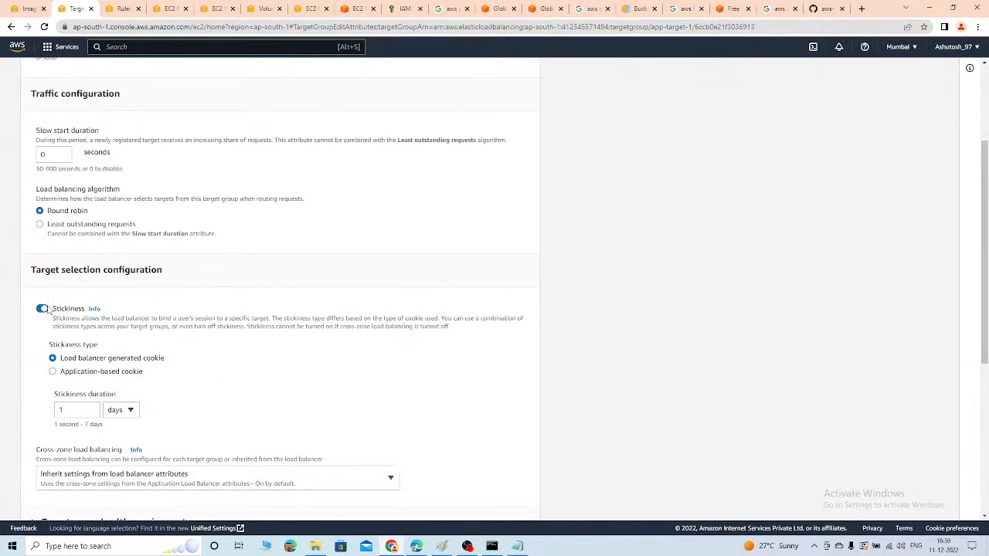
left_click(42, 309)
scroll(495, 455, "down", 2)
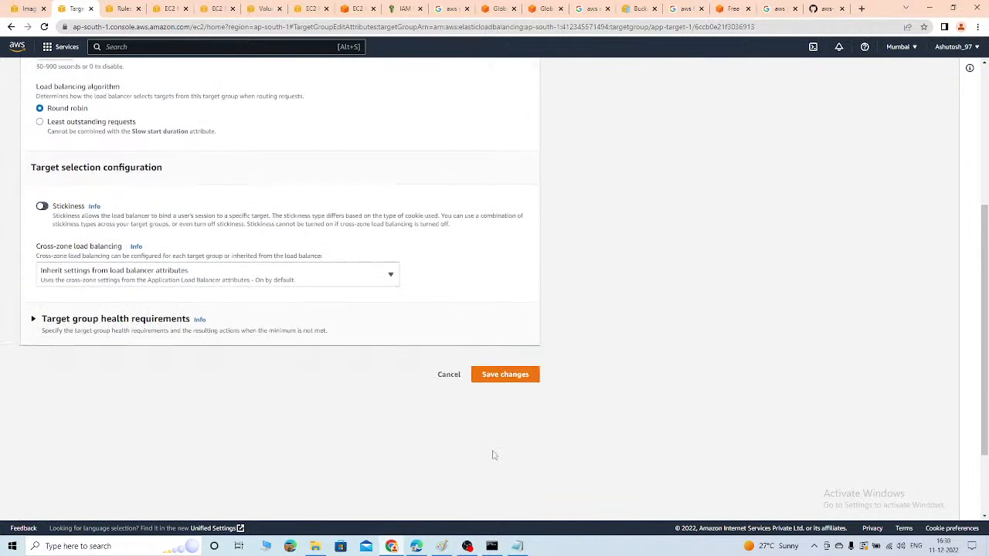
left_click(515, 378)
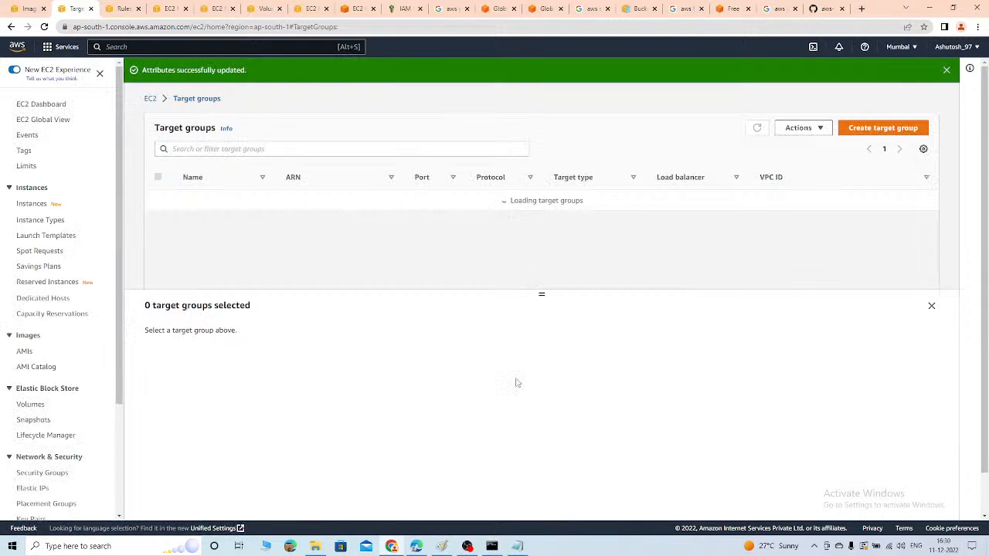
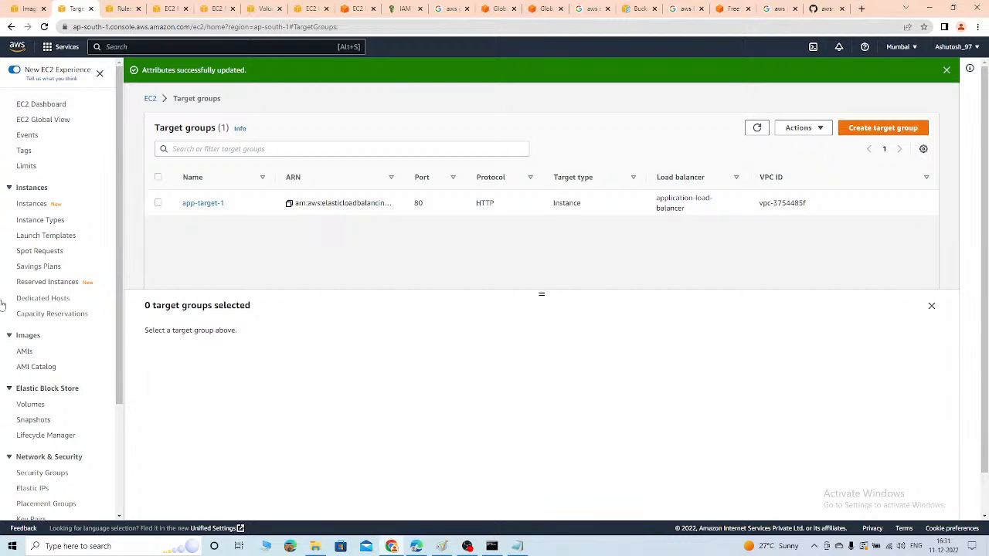
Switch to Paint and handwrite the letters "ASG" with the brush on a blank area below the existing sketch
left_click_drag(120, 274, 124, 354)
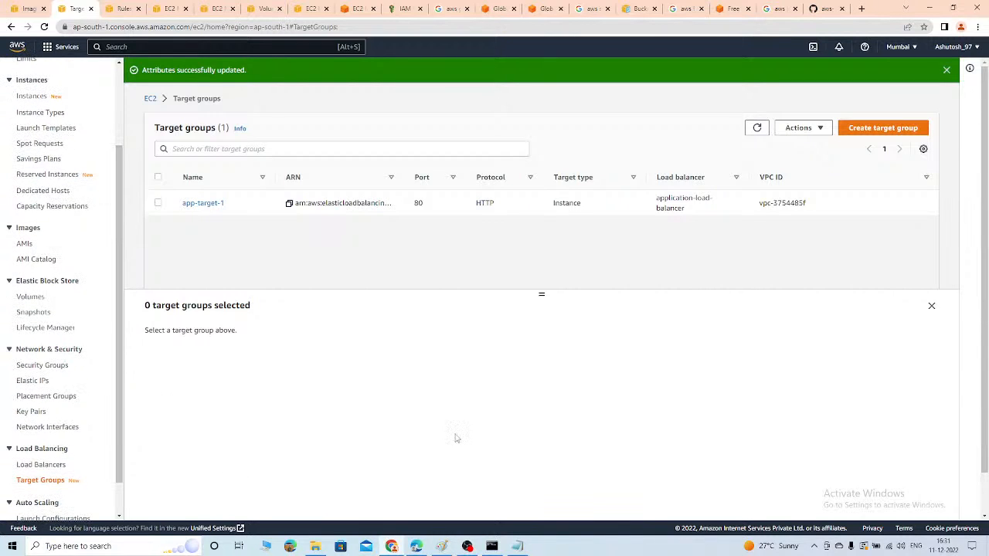
left_click(441, 546)
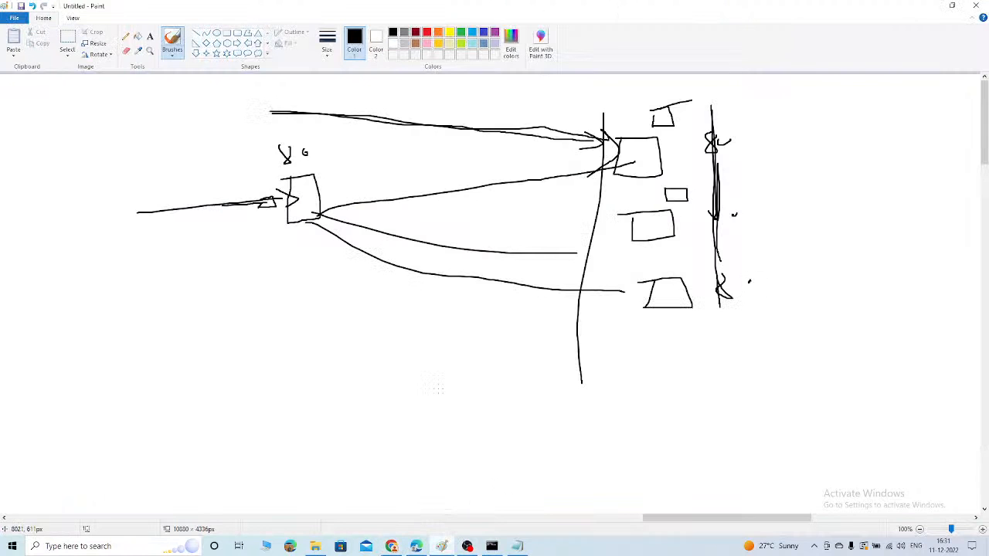
left_click_drag(984, 149, 984, 234)
mouse_move(355, 113)
left_mouse_down()
mouse_move(342, 153)
mouse_move(371, 148)
mouse_move(373, 122)
left_mouse_up()
mouse_move(424, 115)
left_mouse_down()
mouse_move(413, 111)
mouse_move(404, 153)
left_mouse_up()
left_click_drag(482, 116, 503, 156)
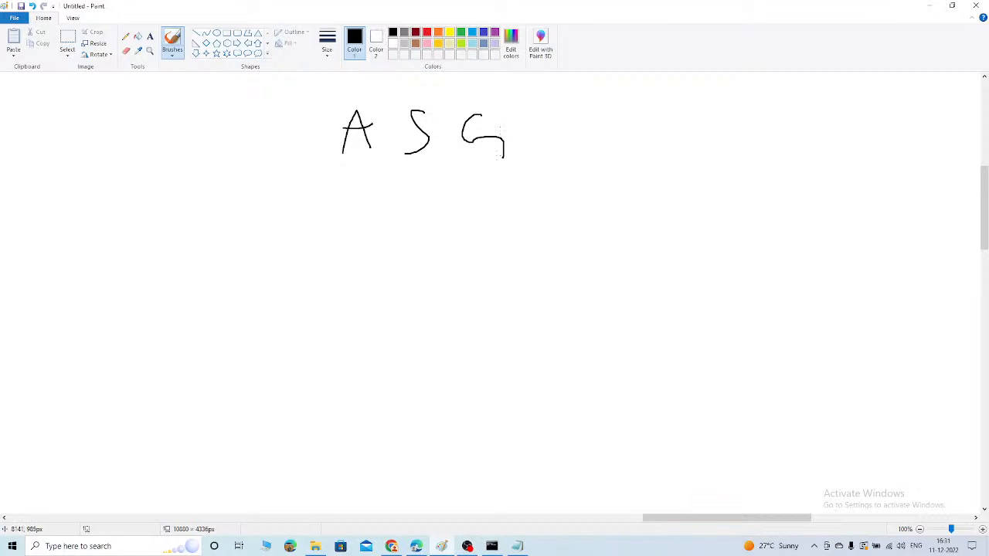
Draw an arrow below the handwritten ASG, two pairs of opposing arrows beneath it, and a long dividing line beside them
mouse_move(458, 174)
left_mouse_down()
mouse_move(516, 203)
mouse_move(510, 233)
left_mouse_up()
mouse_move(417, 270)
left_mouse_down()
mouse_move(485, 265)
mouse_move(469, 308)
left_mouse_up()
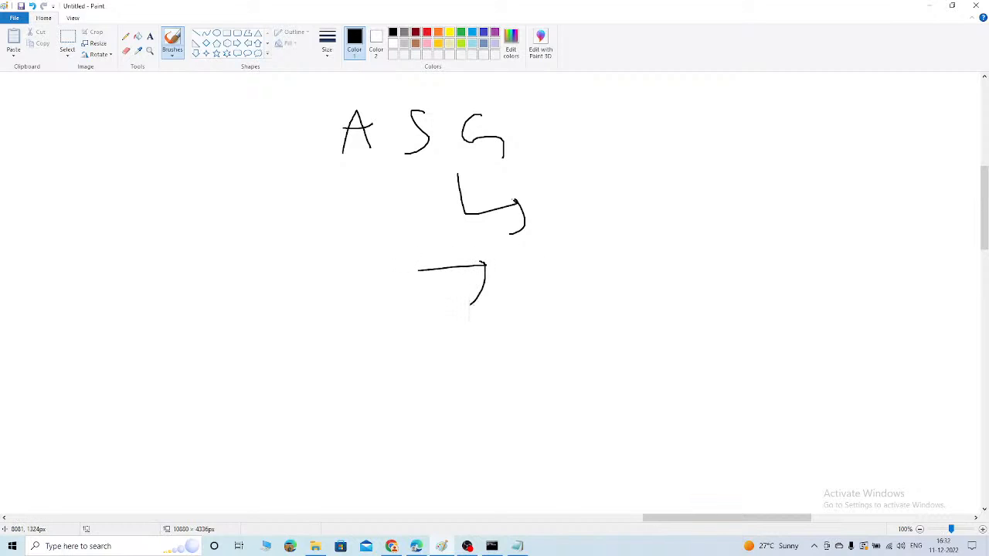
left_click_drag(485, 269, 447, 244)
mouse_move(539, 330)
left_mouse_down()
mouse_move(414, 340)
mouse_move(438, 341)
mouse_move(465, 367)
left_mouse_up()
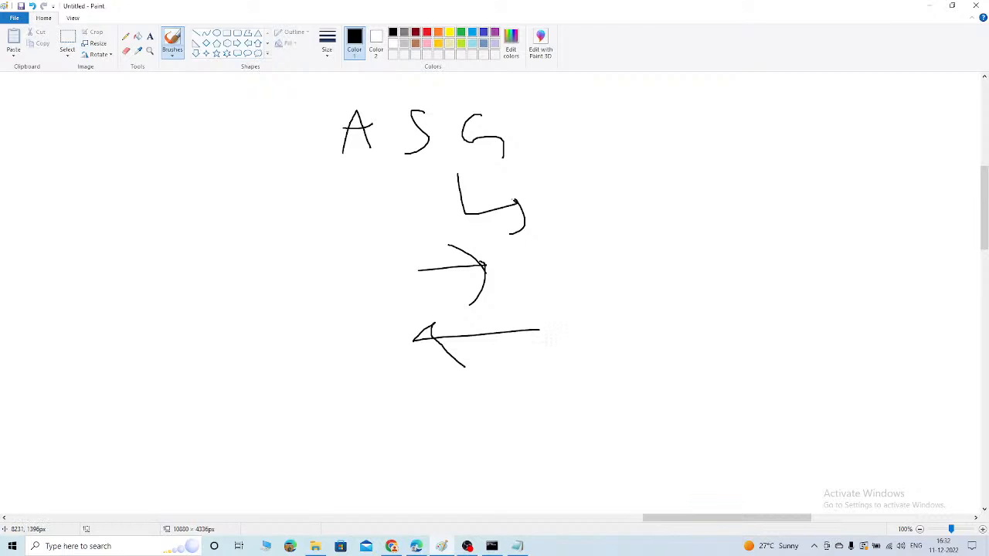
mouse_move(549, 354)
left_mouse_down()
mouse_move(580, 340)
mouse_move(579, 363)
mouse_move(535, 388)
mouse_move(566, 401)
left_mouse_up()
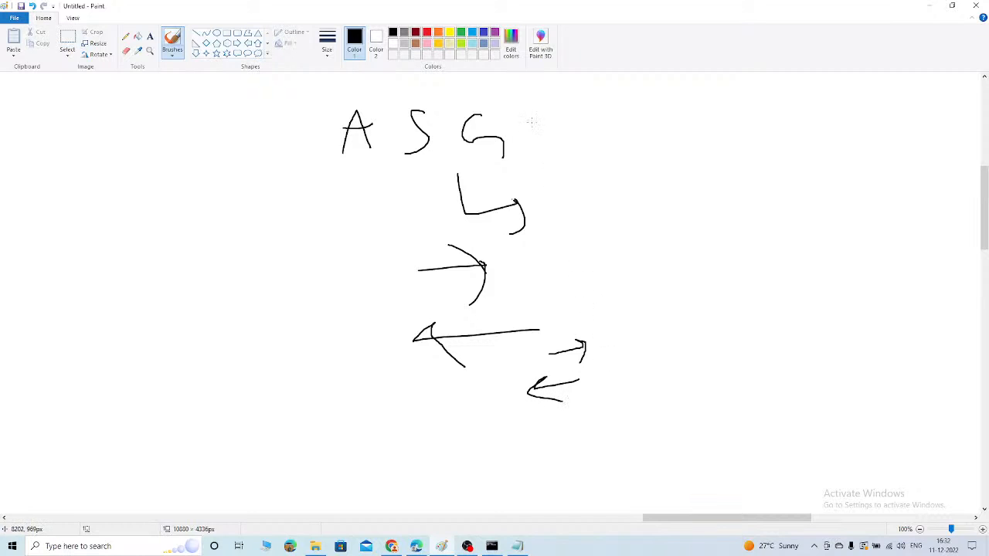
left_click_drag(532, 121, 604, 421)
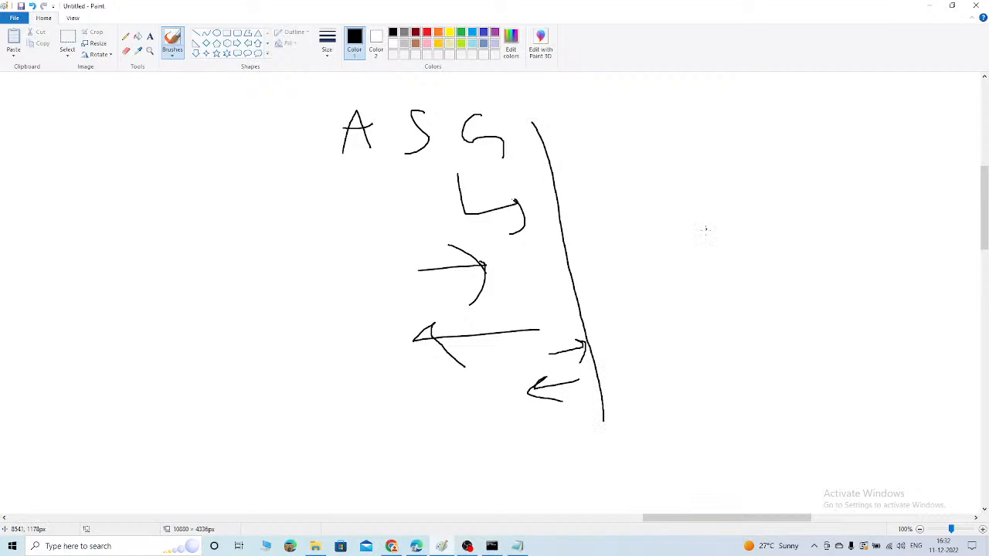
Handwrite a second "ASG" on the other side of the dividing line and draw a small bent arrow under it
mouse_move(705, 229)
left_mouse_down()
mouse_move(736, 208)
mouse_move(738, 192)
left_mouse_up()
left_click_drag(766, 173, 748, 210)
mouse_move(805, 169)
left_mouse_down()
mouse_move(823, 236)
mouse_move(816, 276)
left_mouse_up()
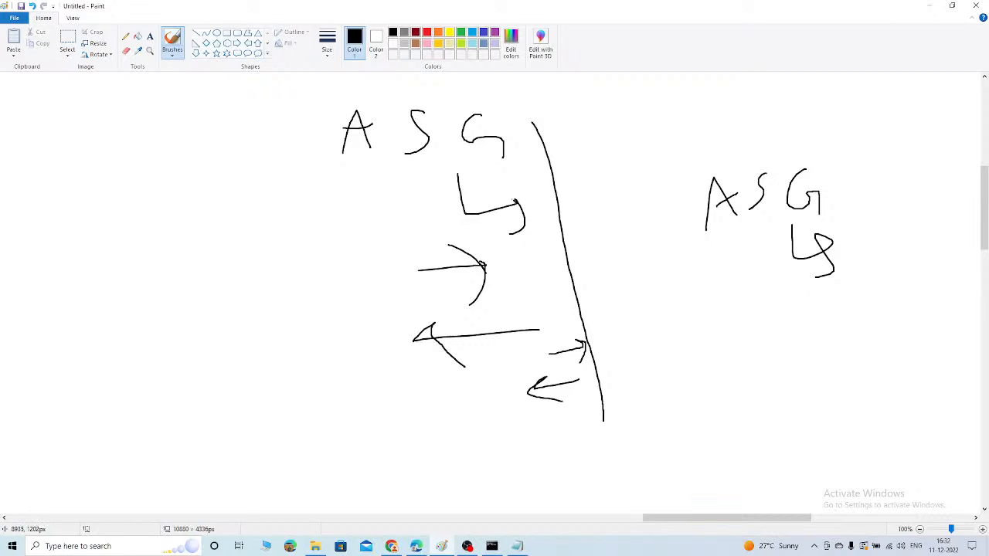
Draw a wide rectangle on a blank part of the canvas and label it "Auto Scaling Group" inside
scroll(969, 316, "down", 10)
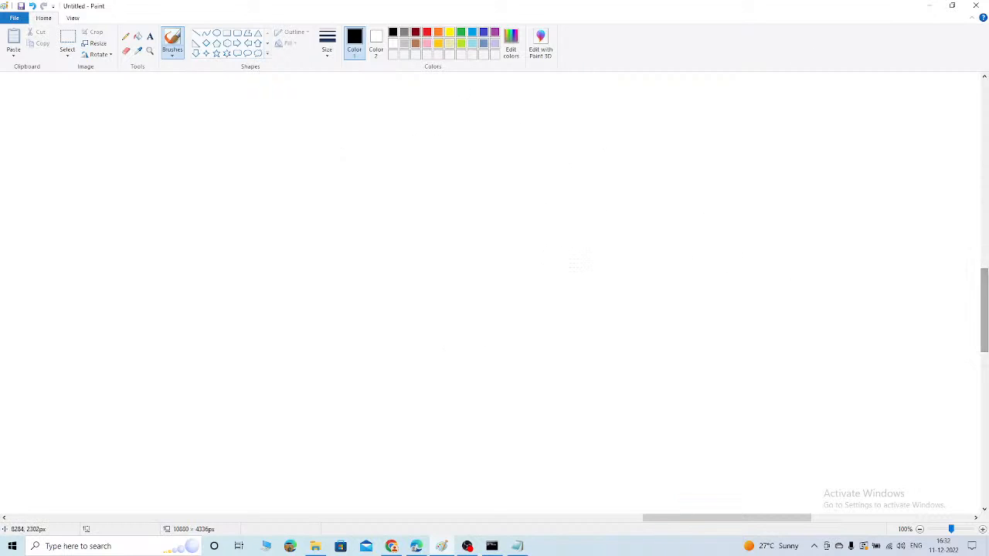
left_click(227, 33)
mouse_move(187, 103)
left_mouse_down()
mouse_move(834, 193)
mouse_move(884, 180)
mouse_move(894, 190)
left_mouse_up()
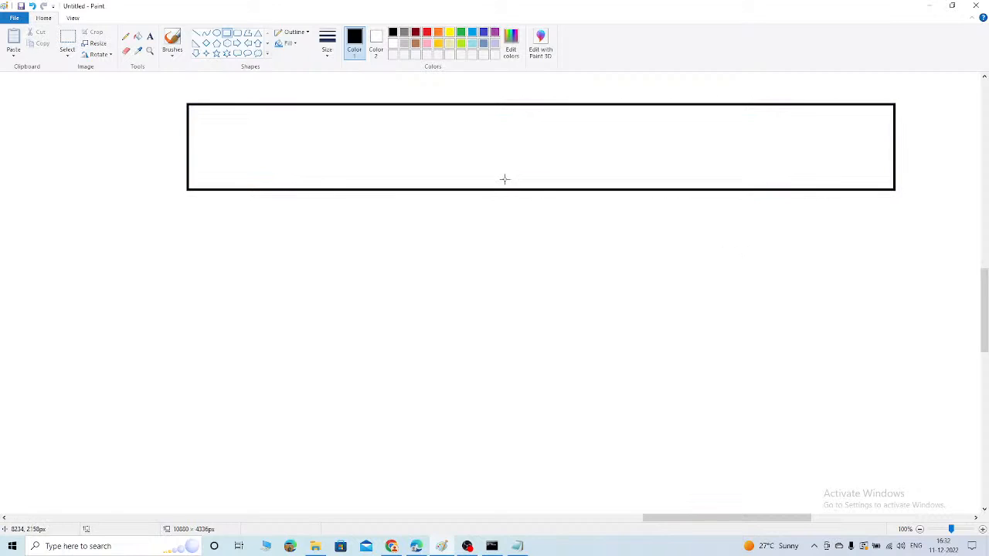
left_click(150, 37)
left_click_drag(440, 117, 638, 146)
type("Auto a")
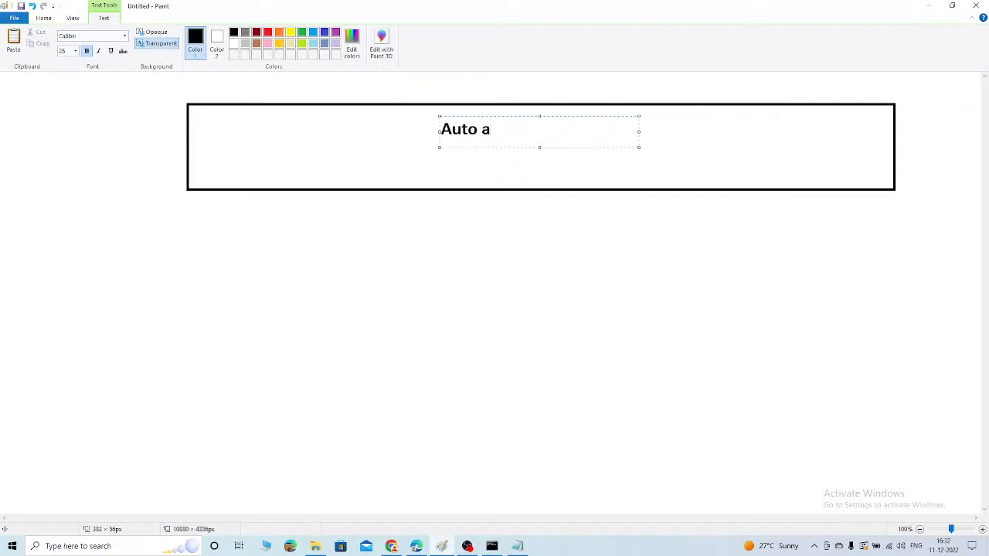
key("BackSpace")
type("Scaling Group")
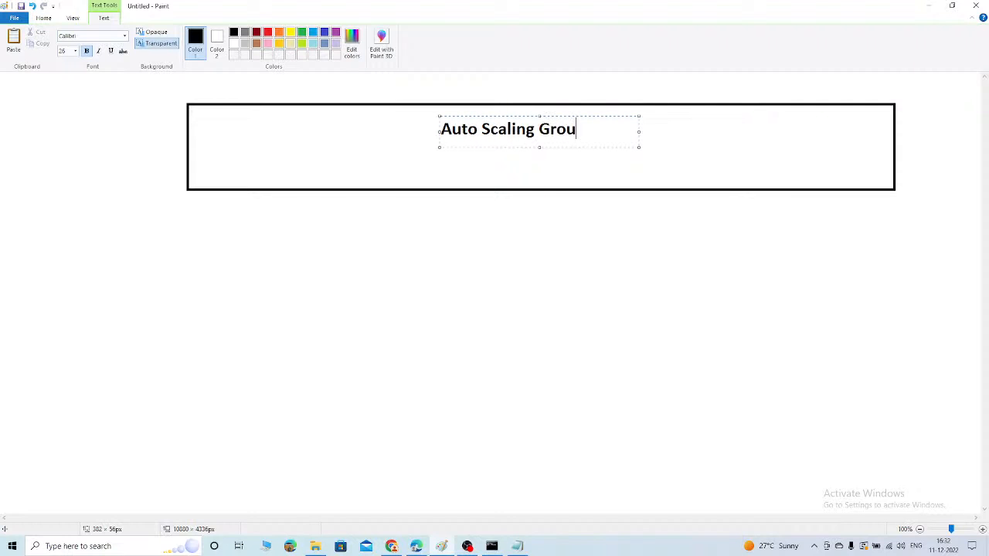
left_click(461, 283)
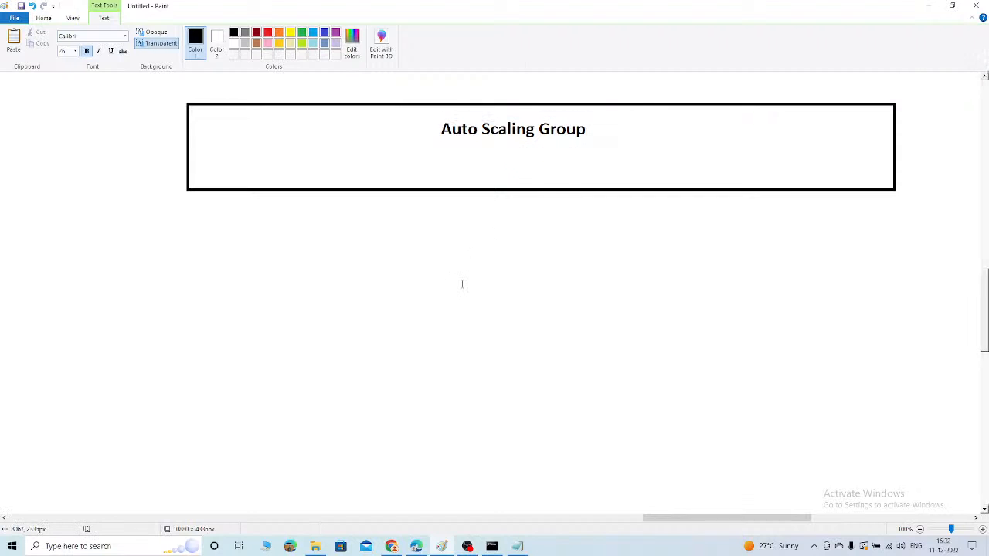
Draw a row of four small rectangles inside the Auto Scaling Group box, below its label
left_click(227, 34)
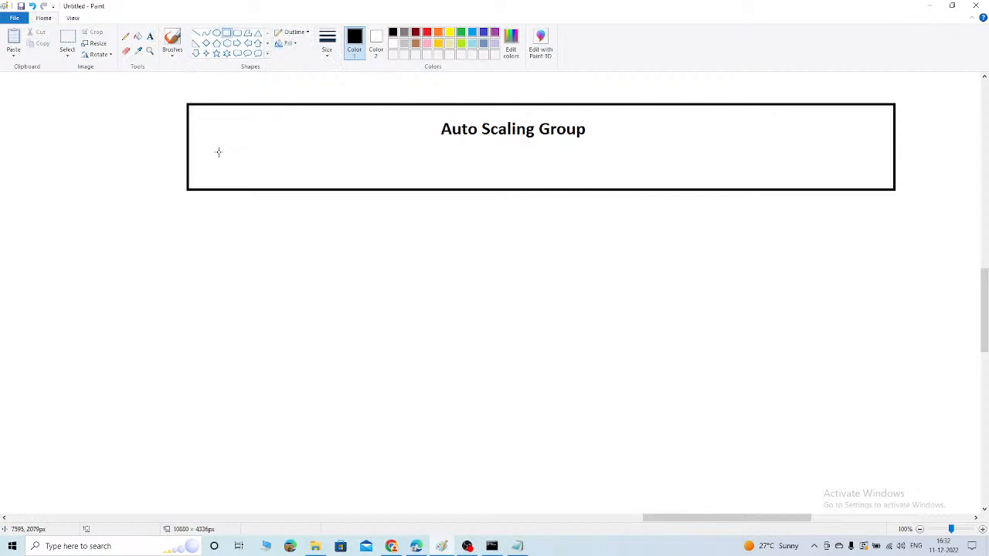
mouse_move(218, 151)
left_mouse_down()
mouse_move(241, 173)
mouse_move(343, 176)
mouse_move(379, 163)
mouse_move(411, 176)
left_mouse_up()
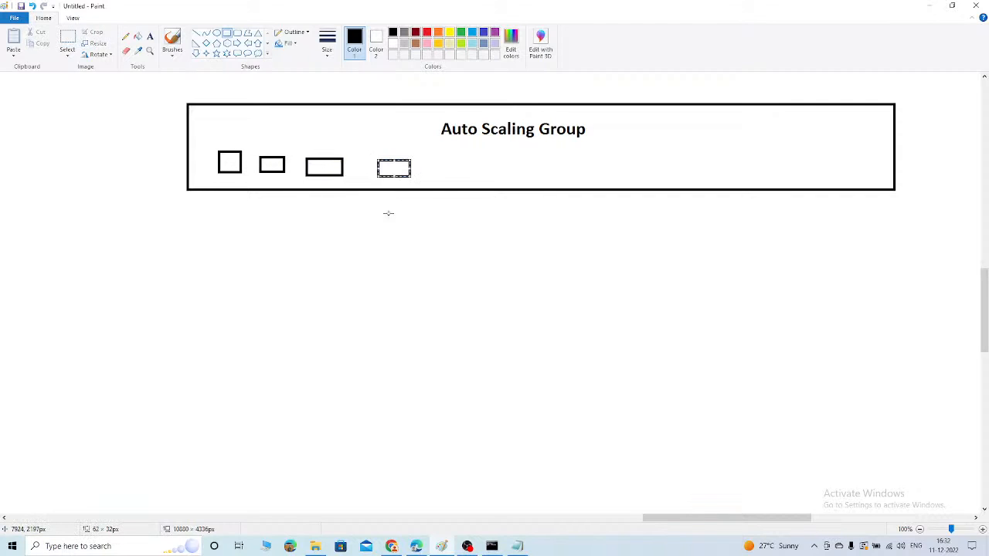
left_click(257, 232)
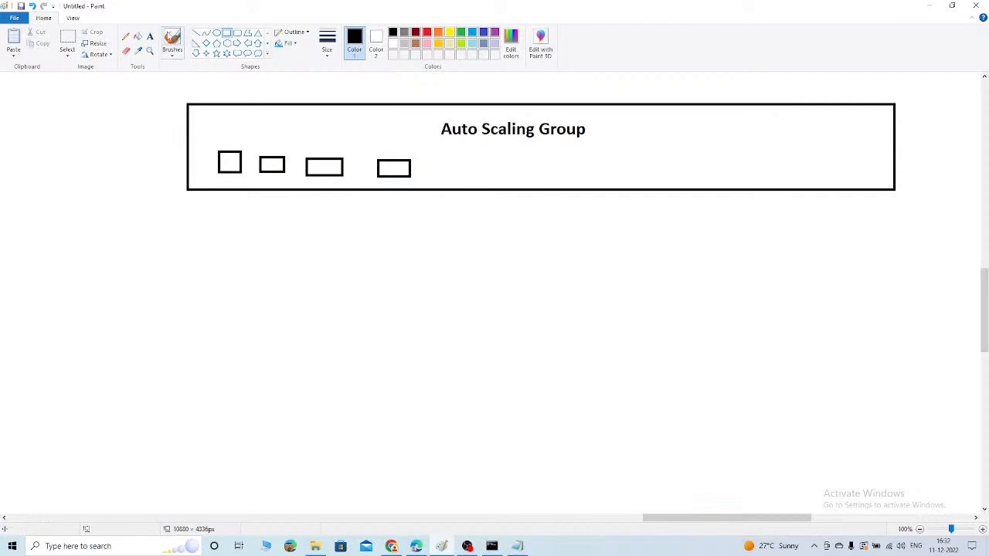
Add the text lines "Minimum Capacity" and "Desired Capacity" below the Auto Scaling Group box, separated by a blank line
left_click(172, 40)
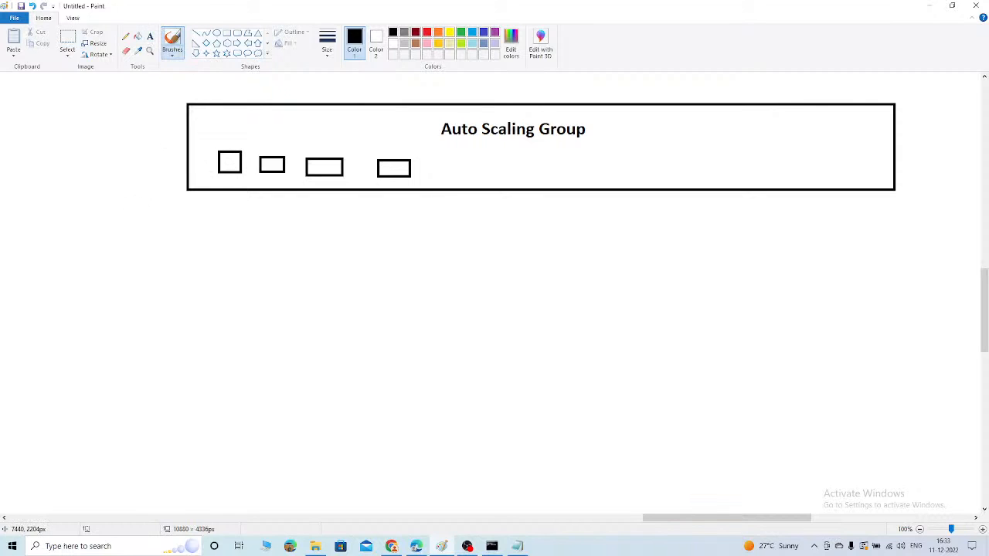
left_click(150, 36)
mouse_move(152, 224)
left_mouse_down()
mouse_move(249, 270)
mouse_move(341, 269)
left_mouse_up()
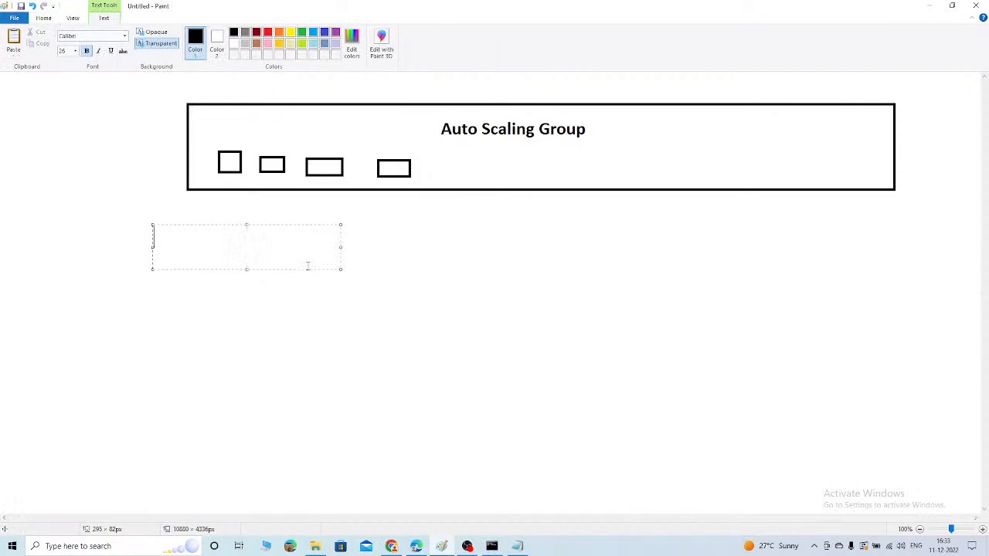
type("Minimu")
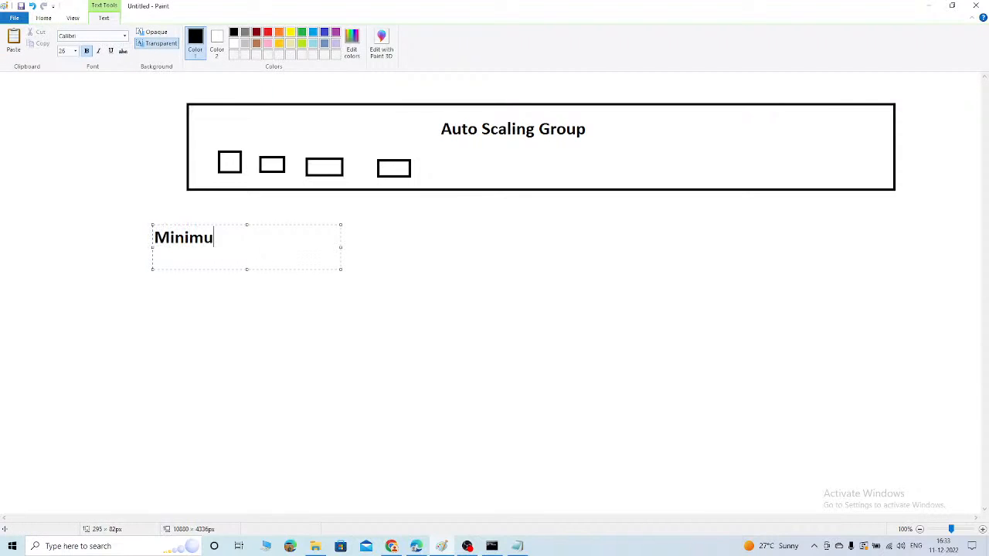
type("m Capacity")
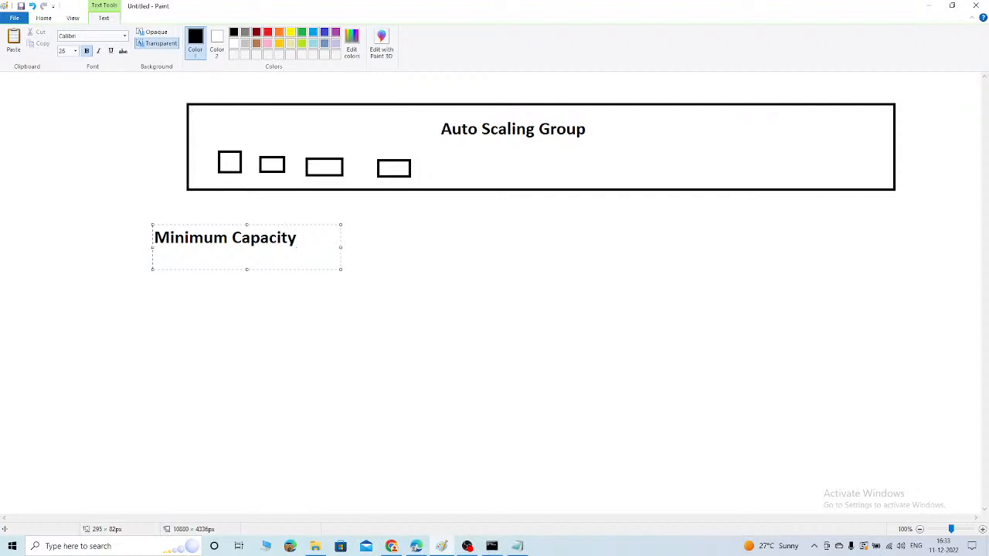
key("Return")
key("Return")
type("Desired C")
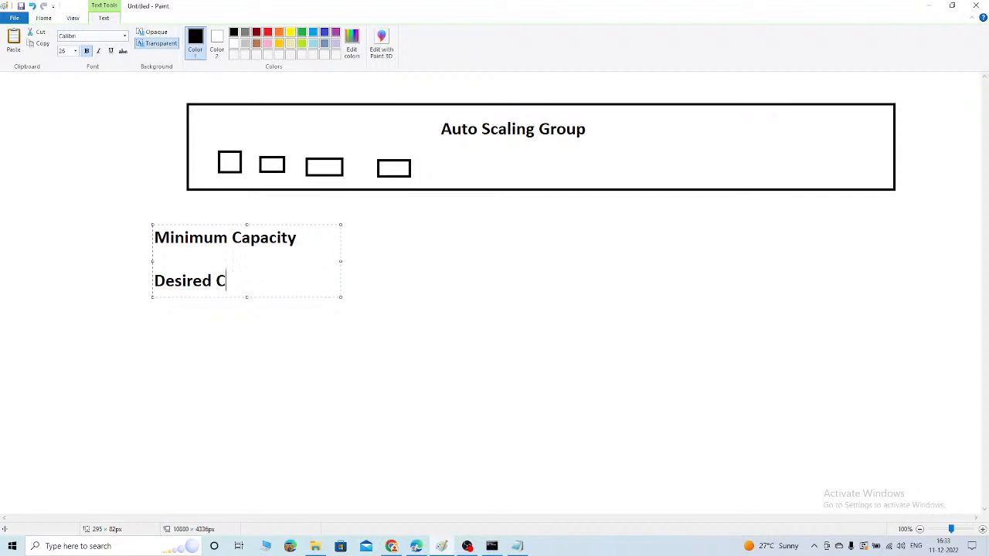
type("apacity")
left_click(251, 208)
Draw one freehand bracket under the first two small rectangles and a wider one under all four
left_click(172, 39)
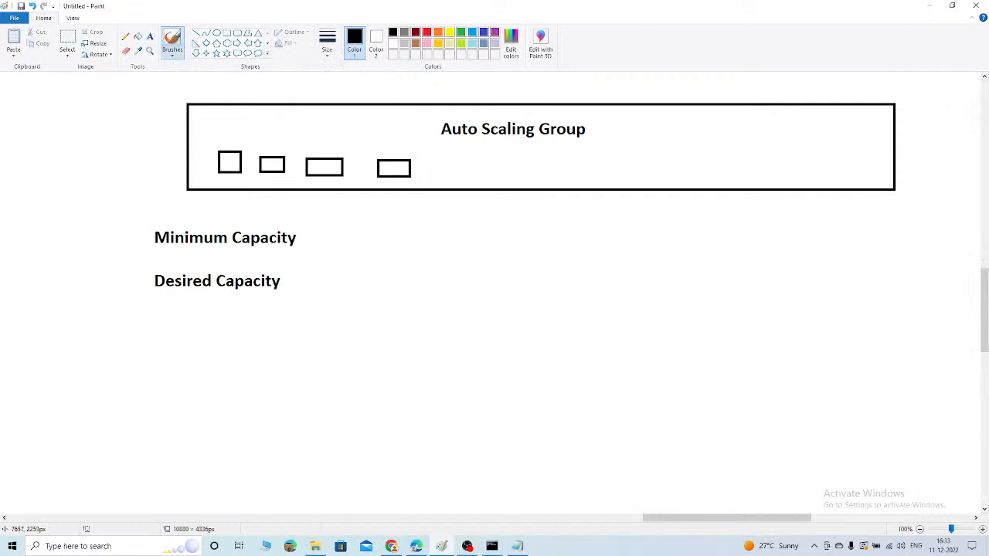
mouse_move(202, 195)
left_mouse_down()
mouse_move(209, 214)
mouse_move(282, 205)
left_mouse_up()
mouse_move(195, 194)
left_mouse_down()
mouse_move(212, 225)
mouse_move(438, 216)
left_mouse_up()
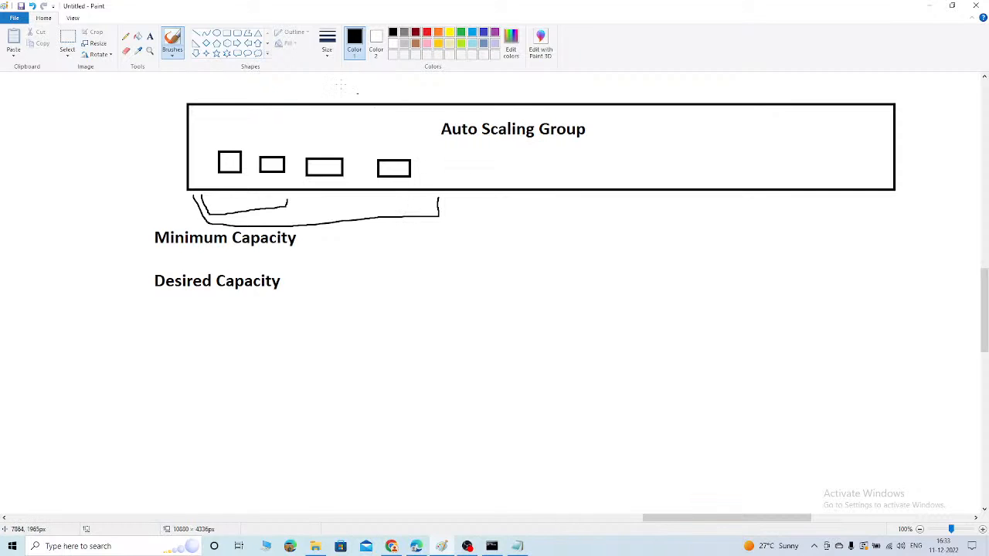
Draw six more small rectangles across the rest of the Auto Scaling Group box and place a text box below Desired Capacity
left_click(226, 33)
mouse_move(448, 161)
left_mouse_down()
mouse_move(495, 181)
mouse_move(702, 170)
mouse_move(788, 183)
mouse_move(857, 176)
left_mouse_up()
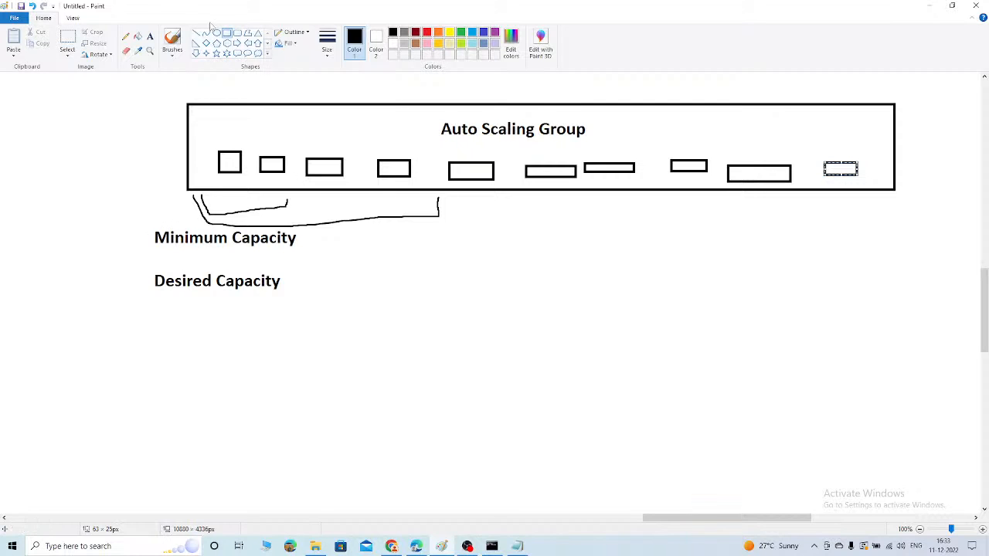
left_click(150, 36)
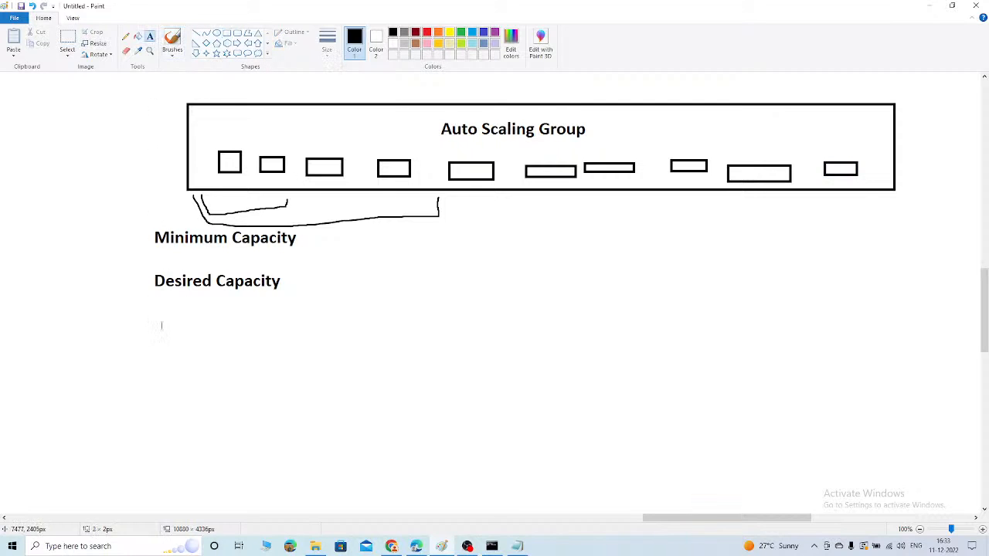
left_click_drag(156, 318, 345, 354)
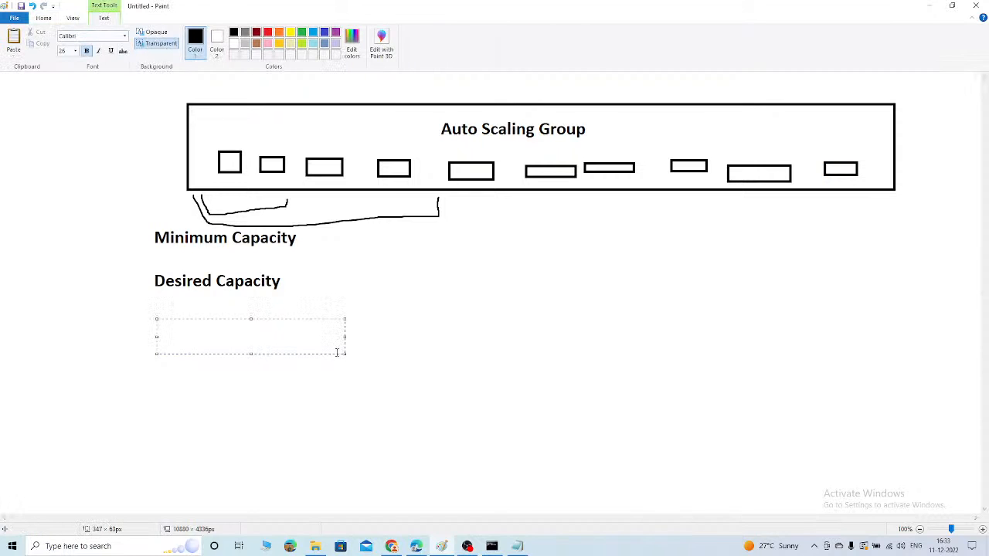
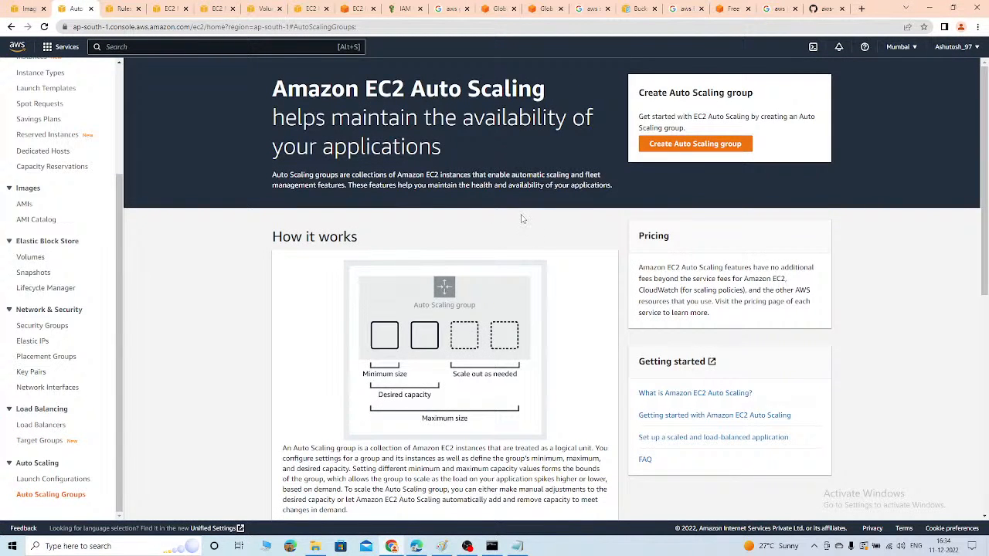
Start creating an Auto Scaling group in the AWS console and name it auto-scaling-group
left_click(702, 144)
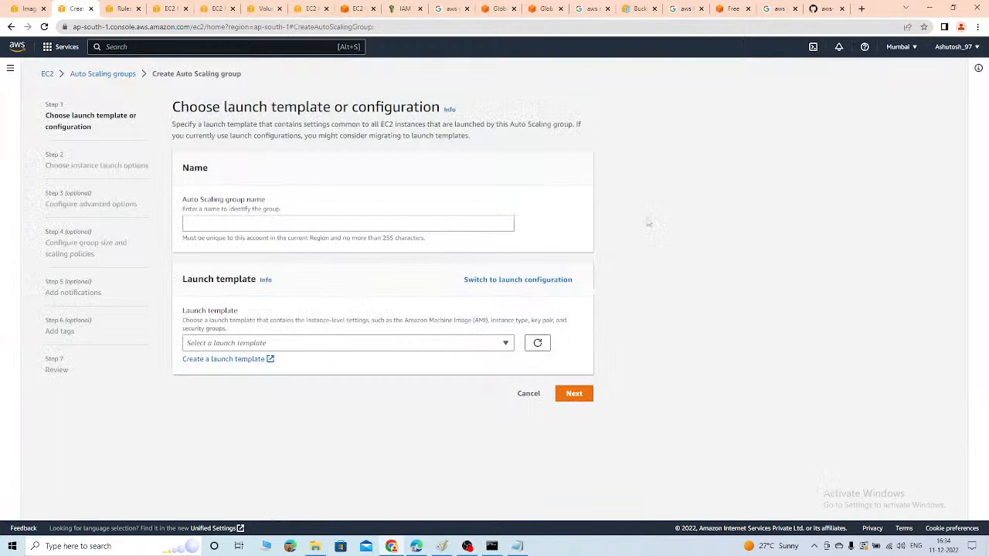
left_click(258, 221)
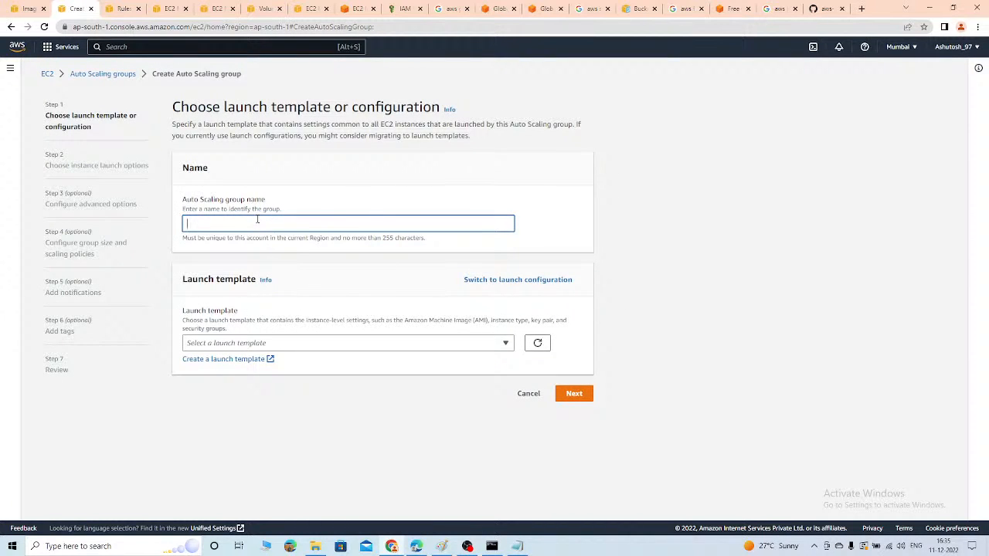
type("aut")
type("o-scaling")
type("opu")
key("BackSpace")
key("BackSpace")
type("up")
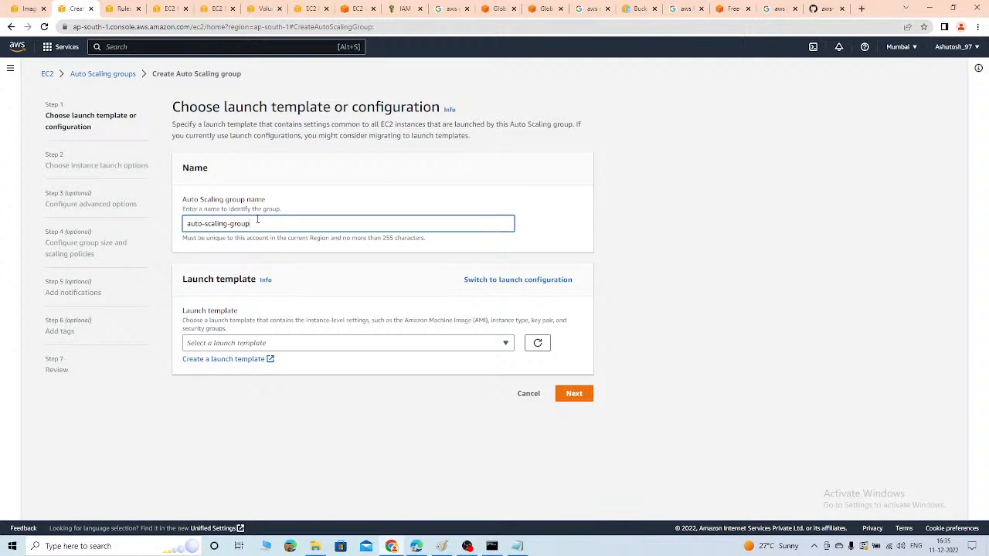
Start a new launch template from the Auto Scaling group form and name it asg-template
left_click(234, 361)
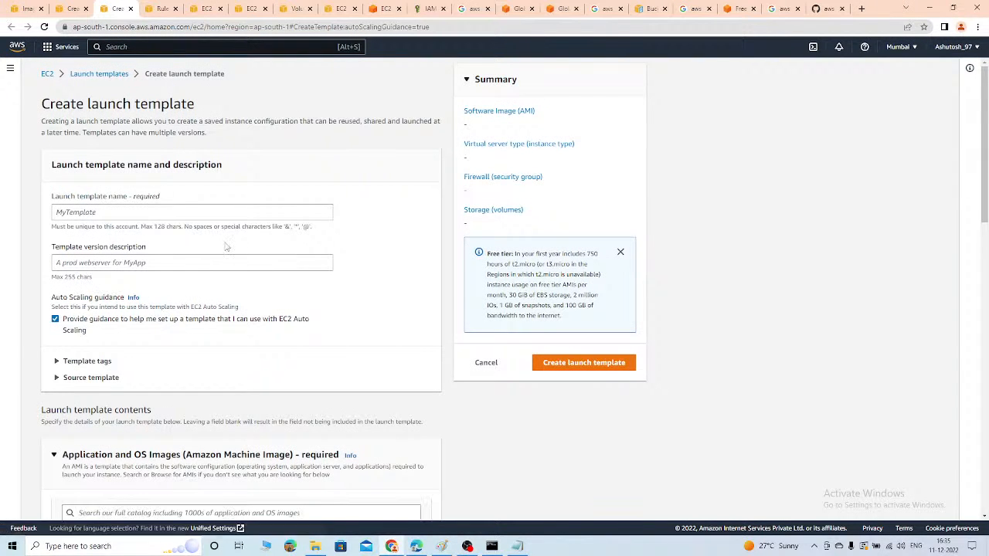
left_click(139, 212)
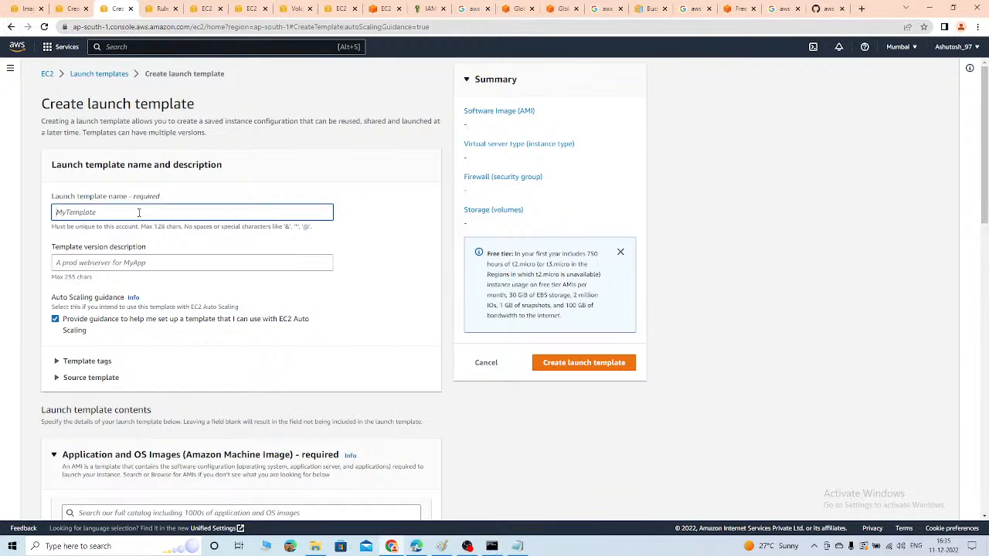
type("asg-template")
Choose Amazon Linux from the quick start images as the launch template's machine image
scroll(151, 338, "down", 2)
scroll(151, 338, "down", 1)
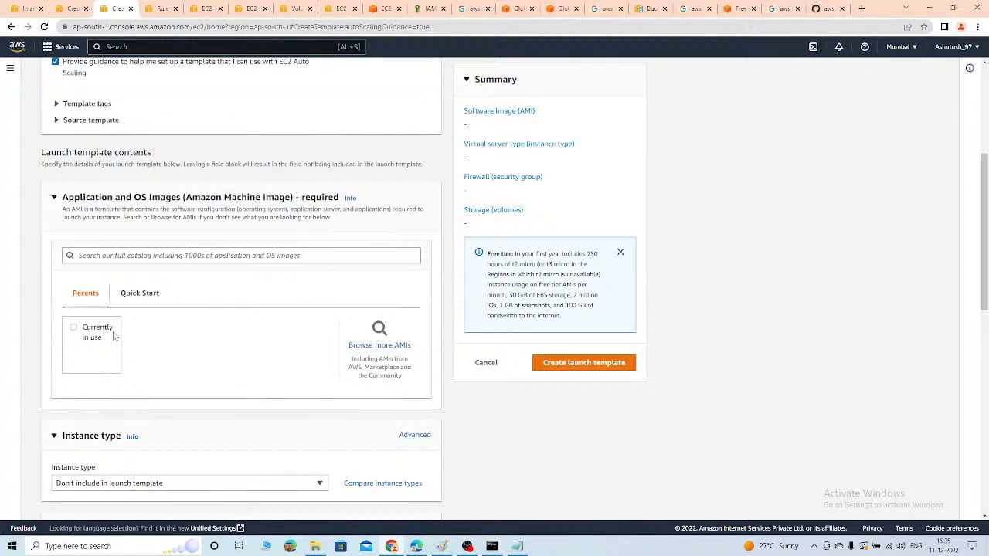
left_click(131, 294)
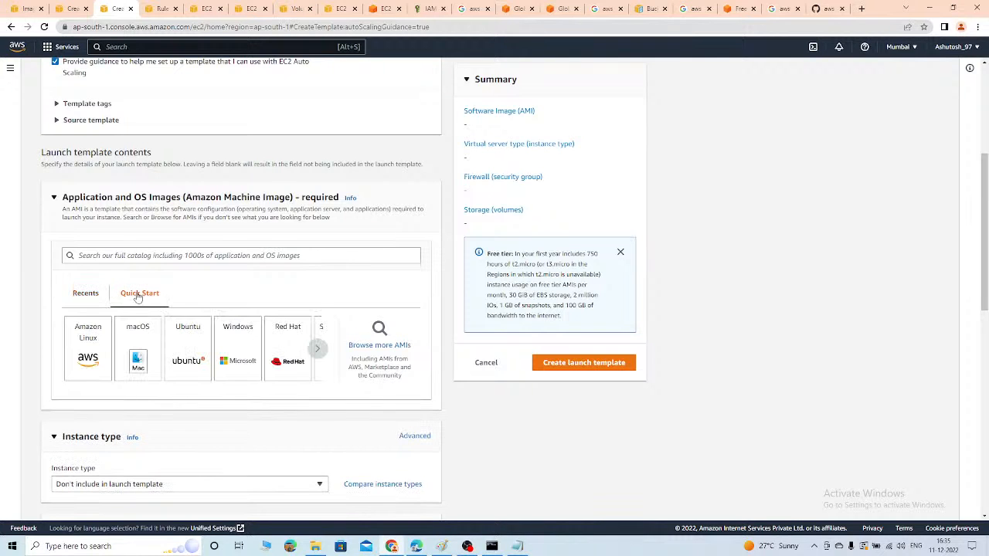
left_click(97, 332)
Set the launch template's instance type to t2.micro
scroll(148, 443, "down", 3)
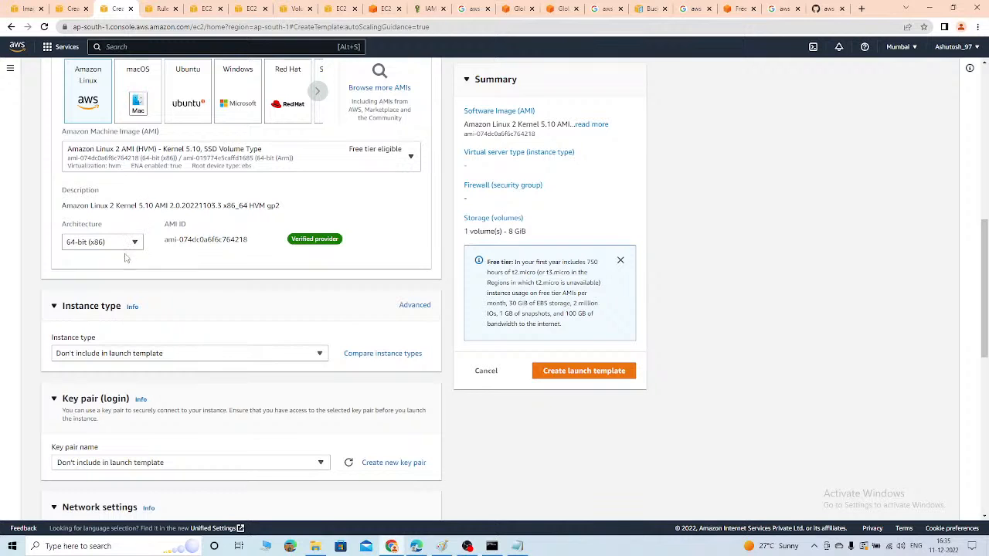
scroll(129, 289, "down", 1)
left_click(129, 303)
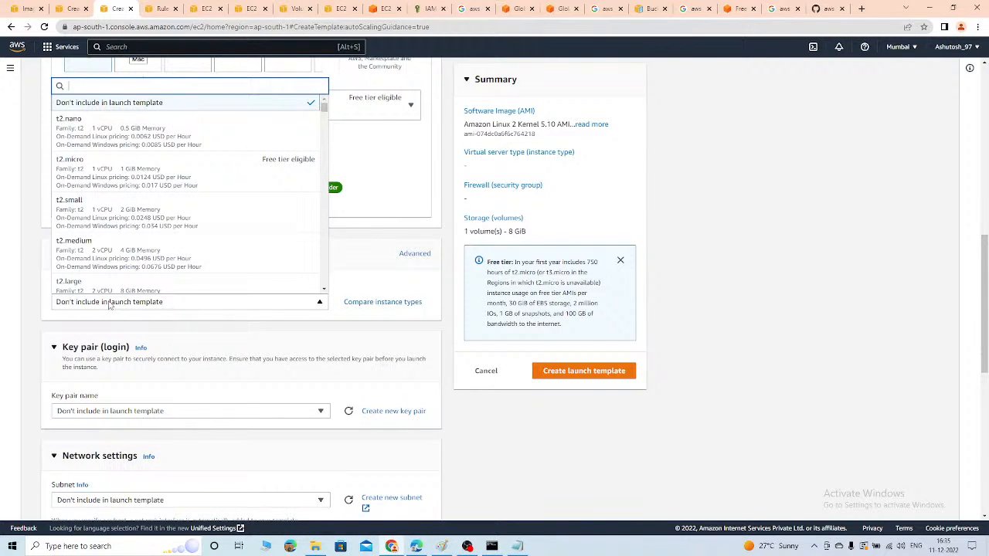
type("t2")
key("BackSpace")
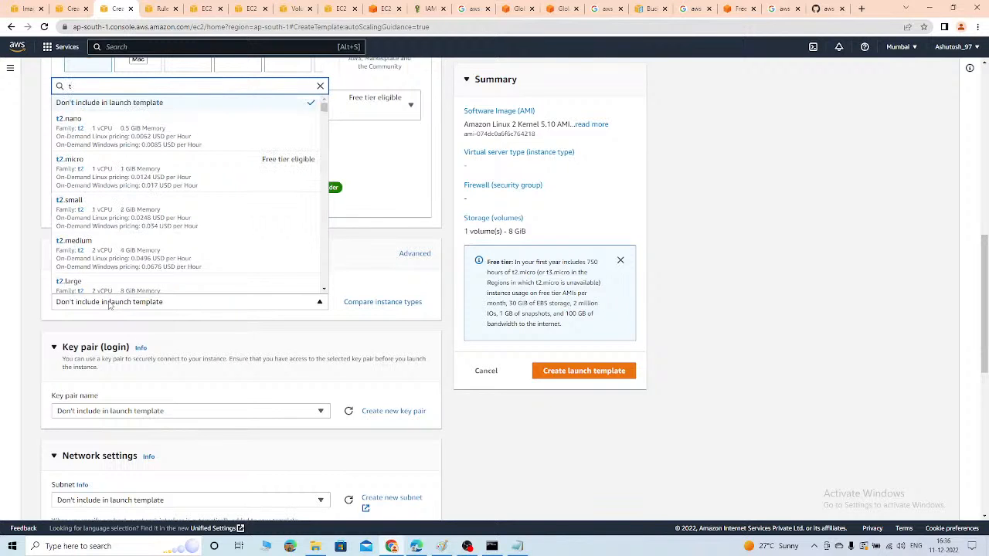
left_click(70, 178)
Select the existing key pair firstinstance for the launch template
scroll(213, 357, "down", 2)
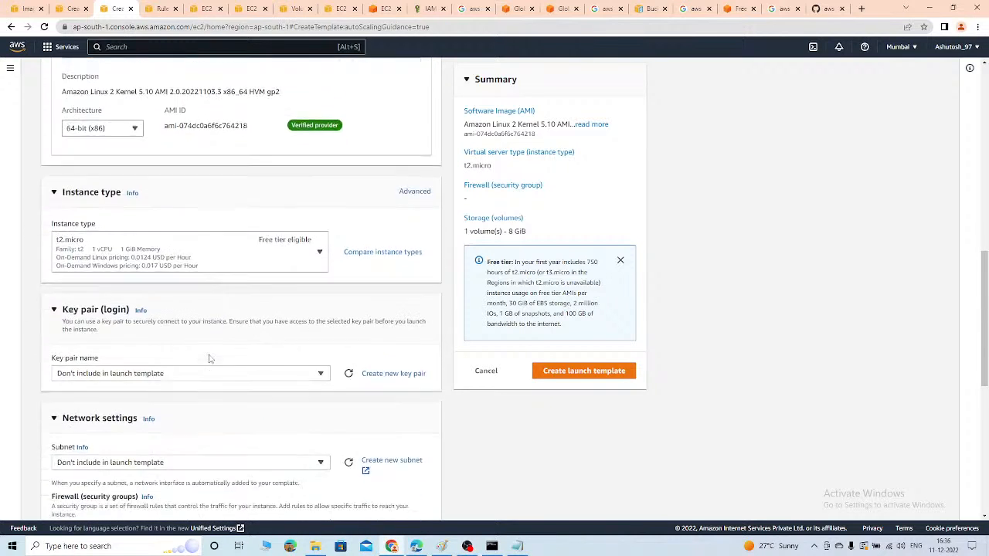
left_click(220, 281)
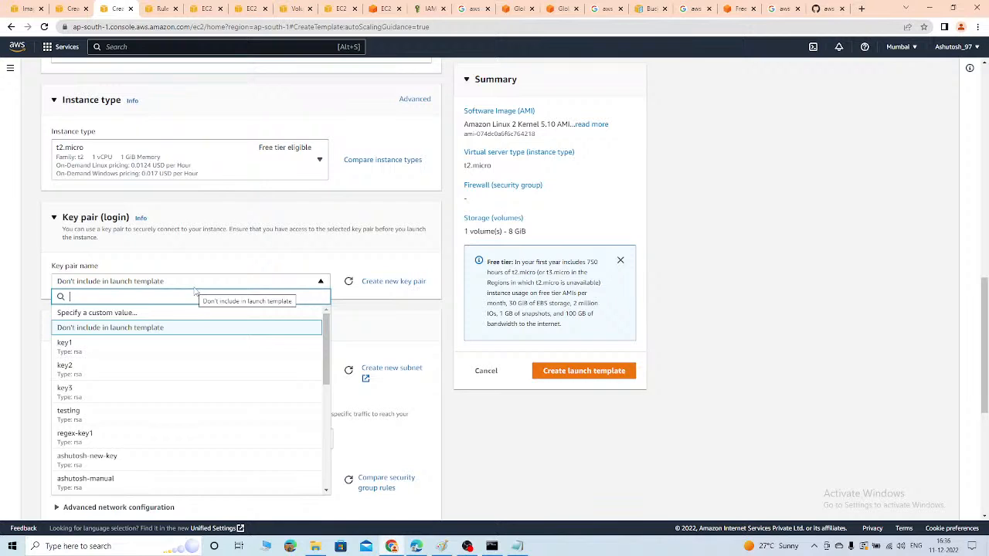
type("firs")
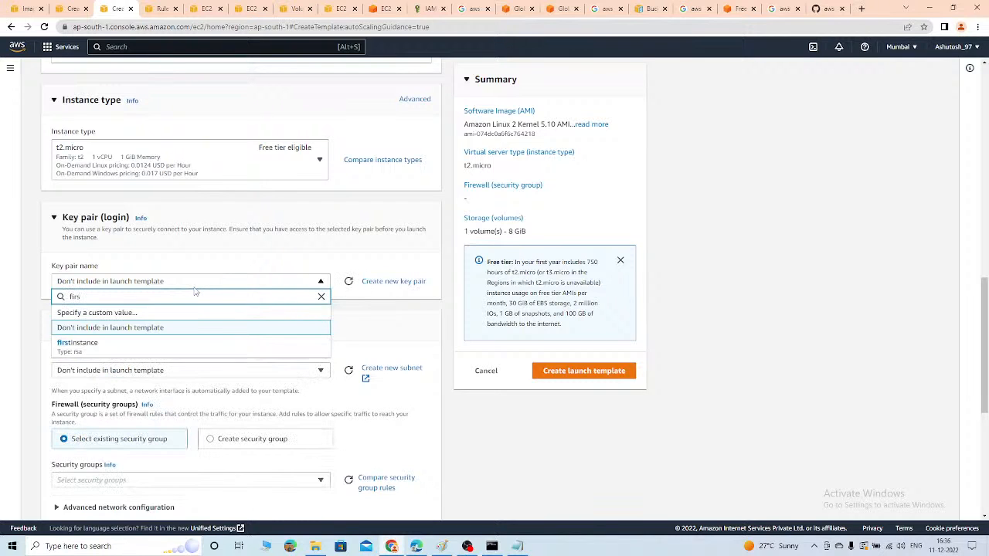
left_click(111, 347)
scroll(187, 312, "down", 3)
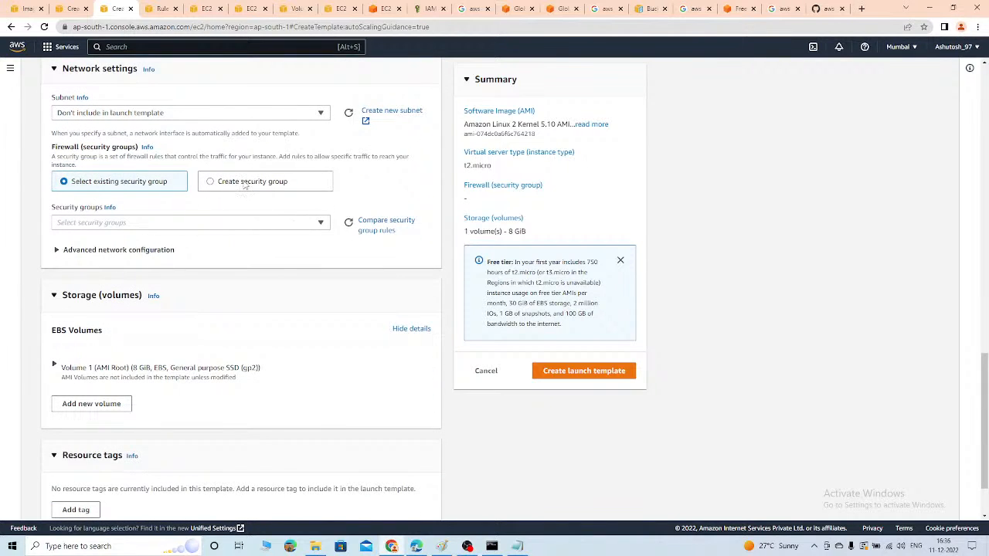
left_click(238, 185)
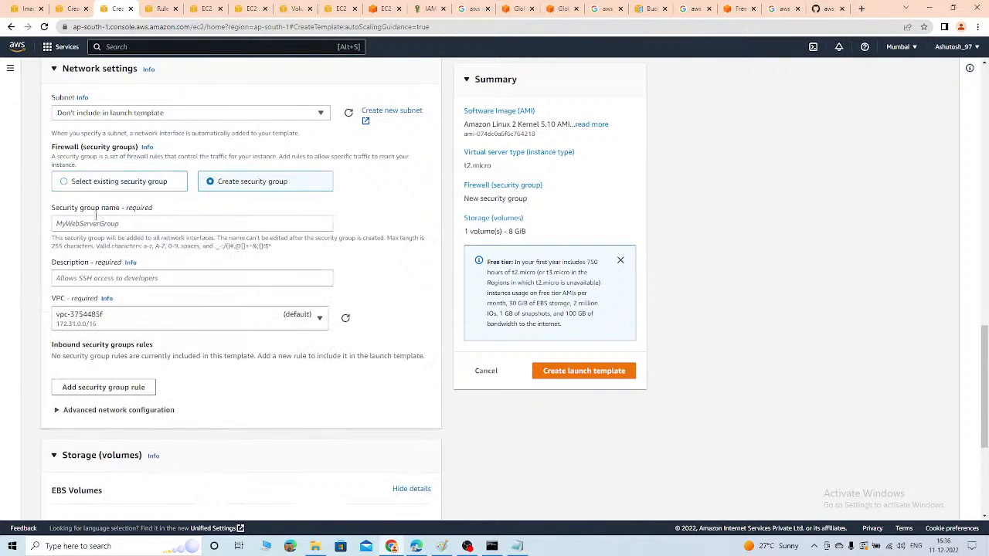
left_click(124, 186)
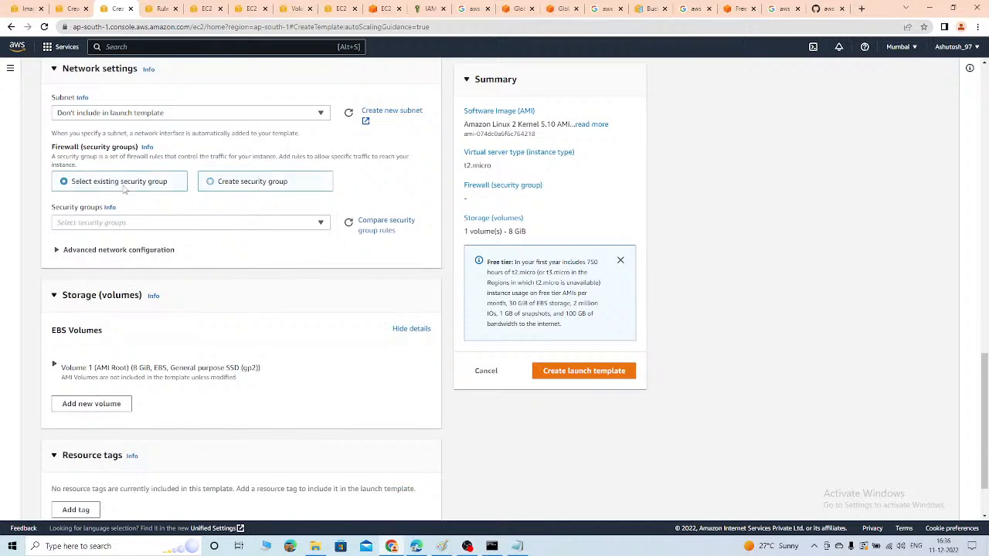
left_click(237, 189)
left_click(113, 222)
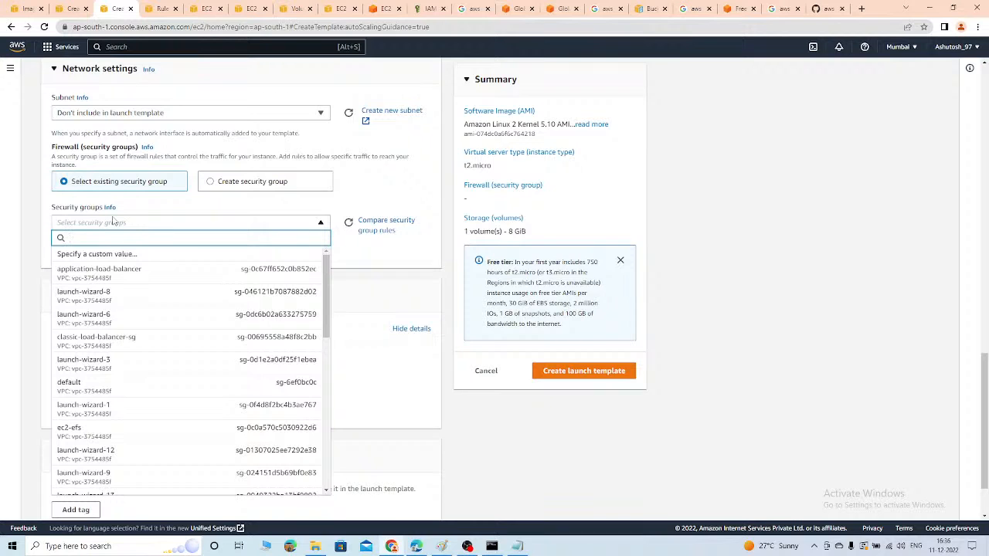
type("fi")
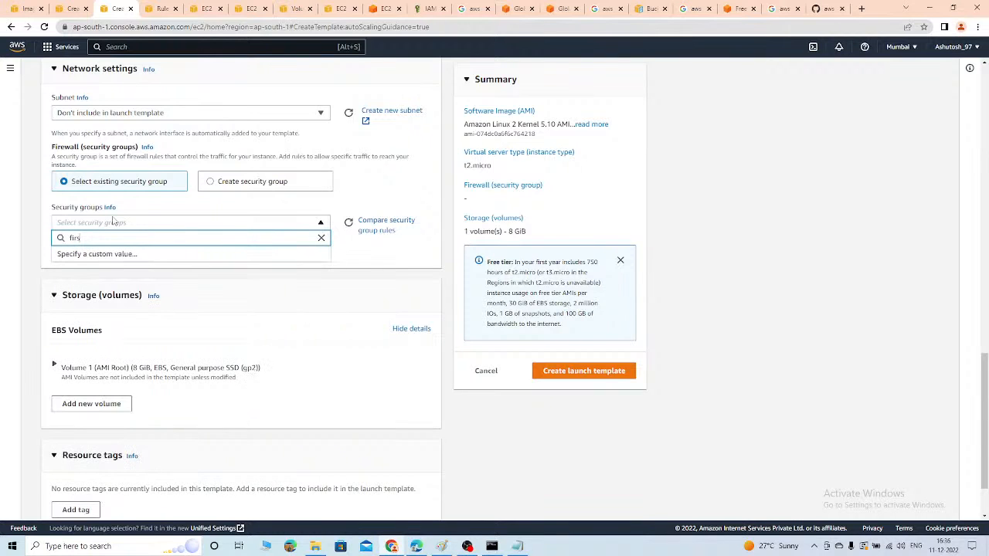
type("rs")
key("BackSpace")
key("BackSpace")
key("BackSpace")
key("BackSpace")
type("im")
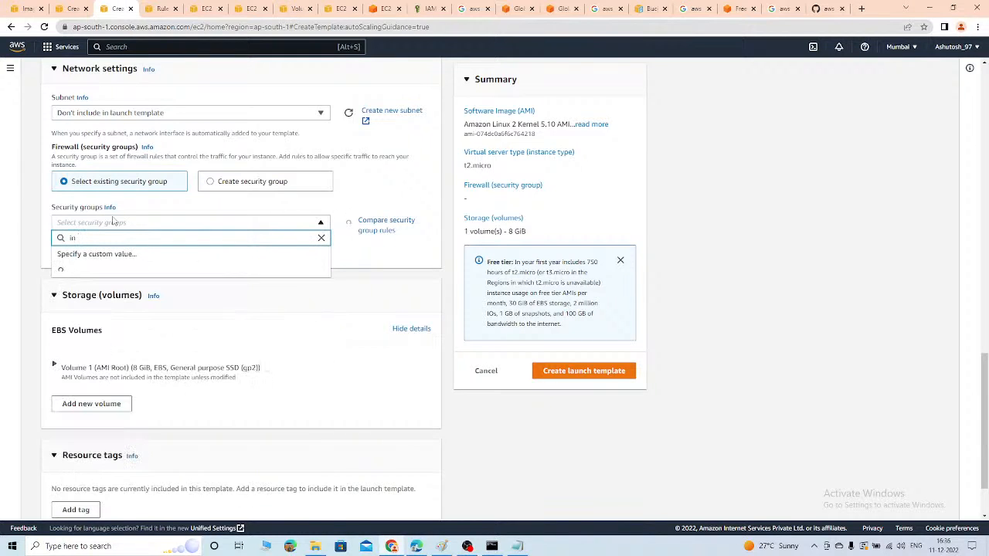
key("BackSpace")
key("BackSpace")
left_click(262, 194)
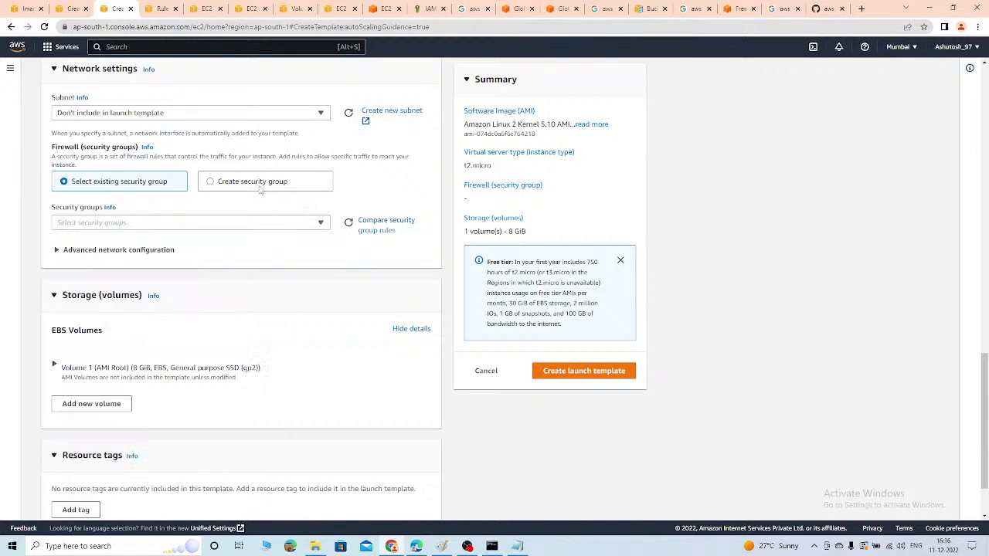
Choose to create a new security group in the network settings and name it autoscaling-group-sg
left_click(256, 188)
left_click(118, 224)
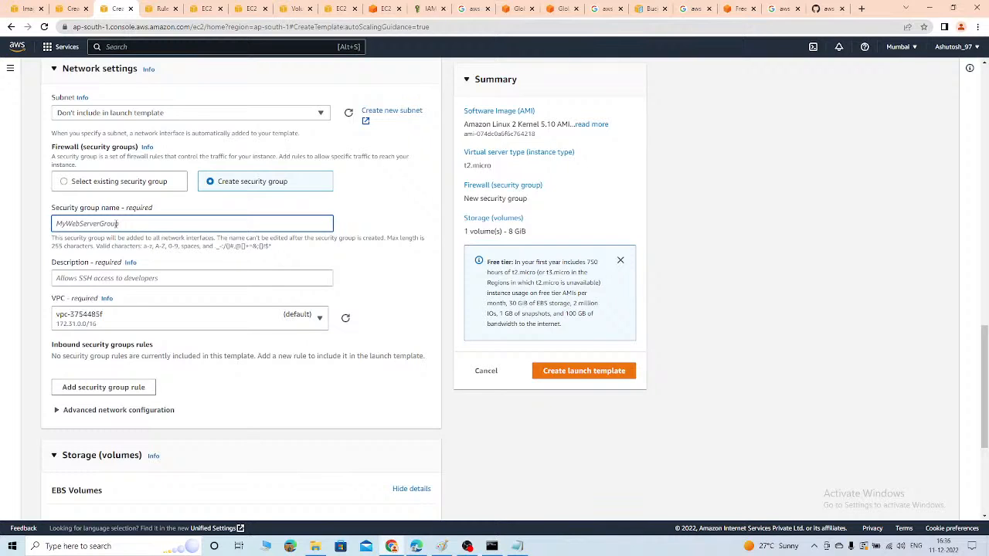
type("autoscaling-group-sg")
Add an inbound rule to the new security group that allows HTTP traffic from anywhere
left_click(101, 389)
left_click(117, 407)
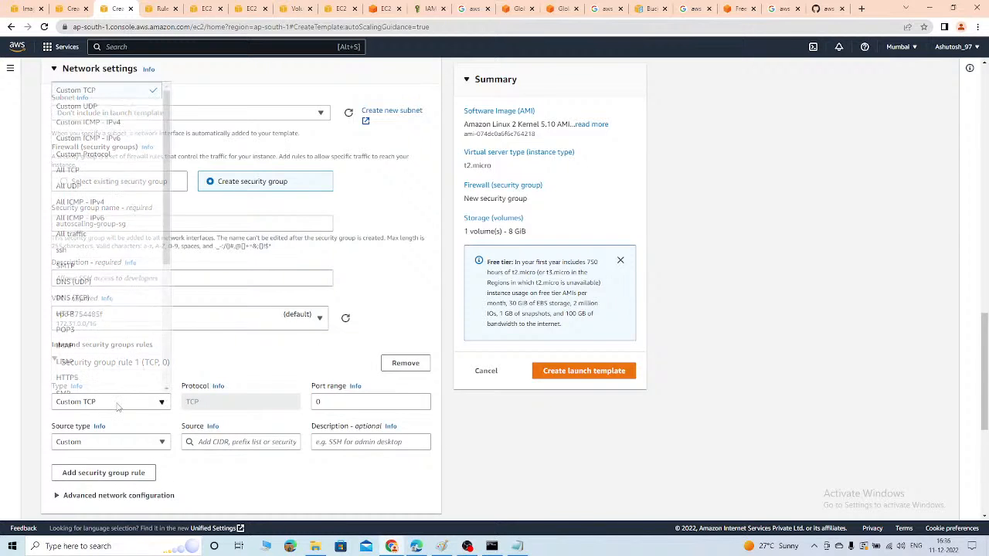
key("h")
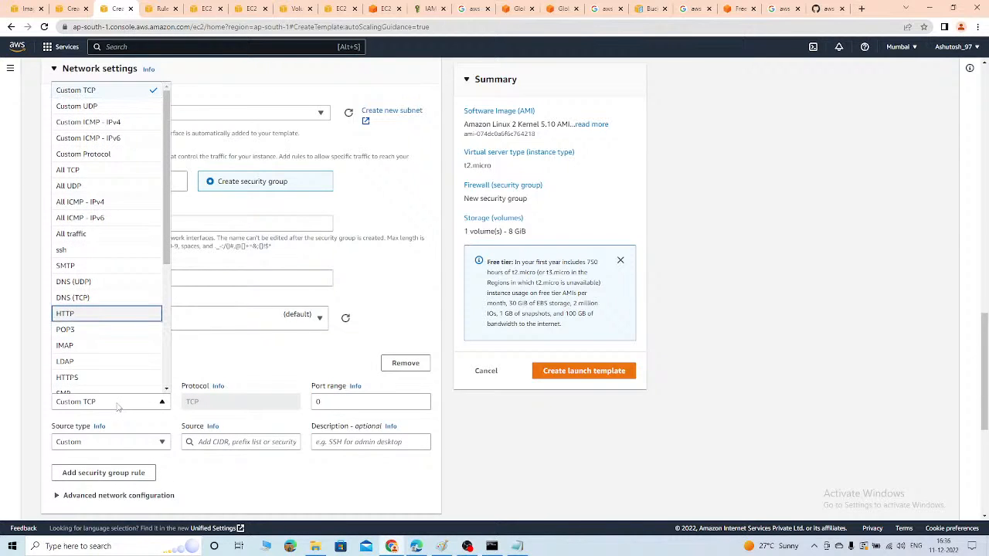
left_click(108, 317)
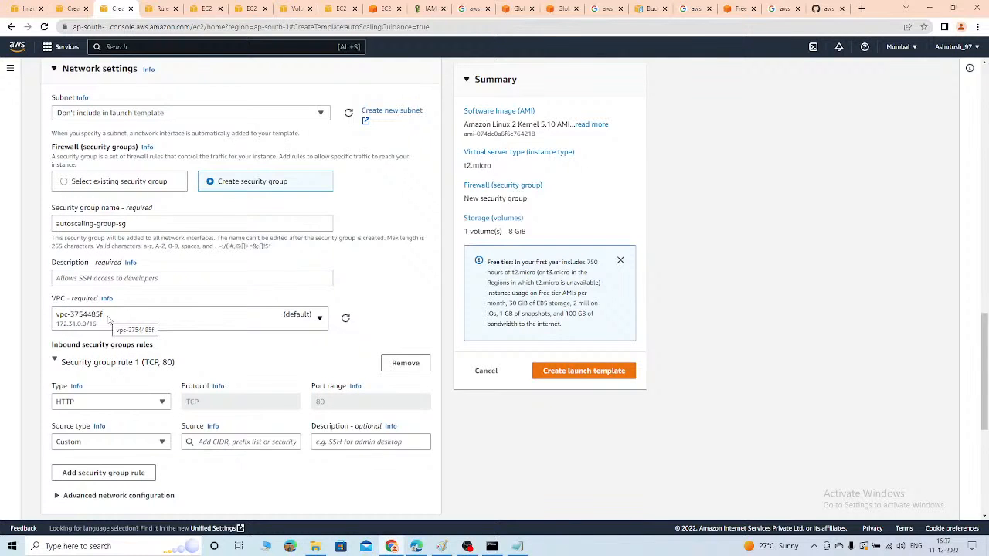
left_click(102, 445)
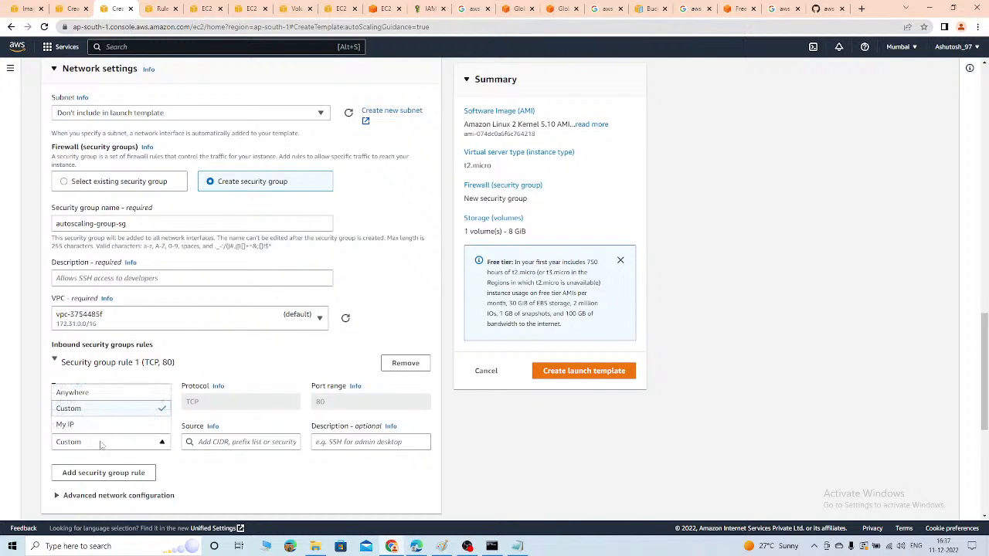
left_click(102, 394)
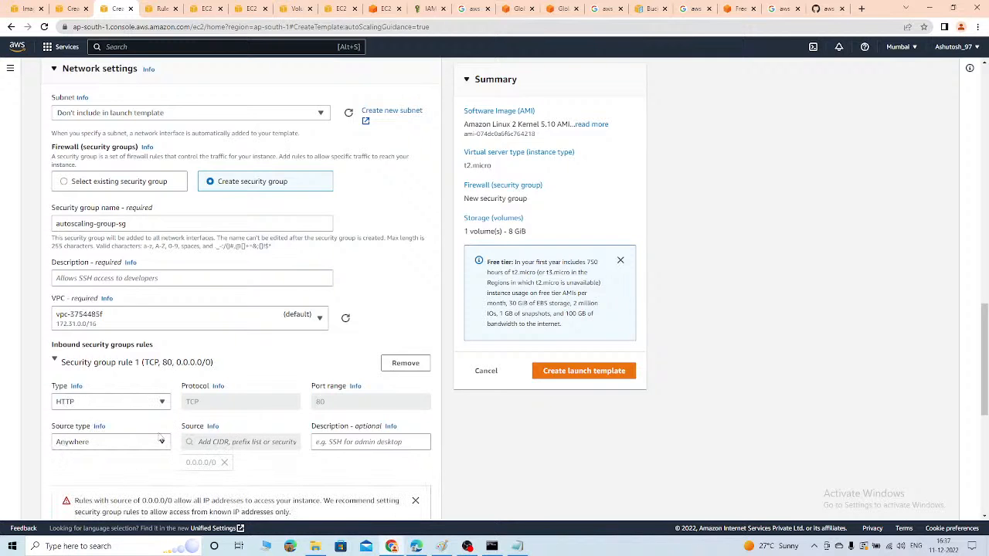
Review the launch template's settings from the name and image through network, storage and resource tags
scroll(183, 382, "down", 4)
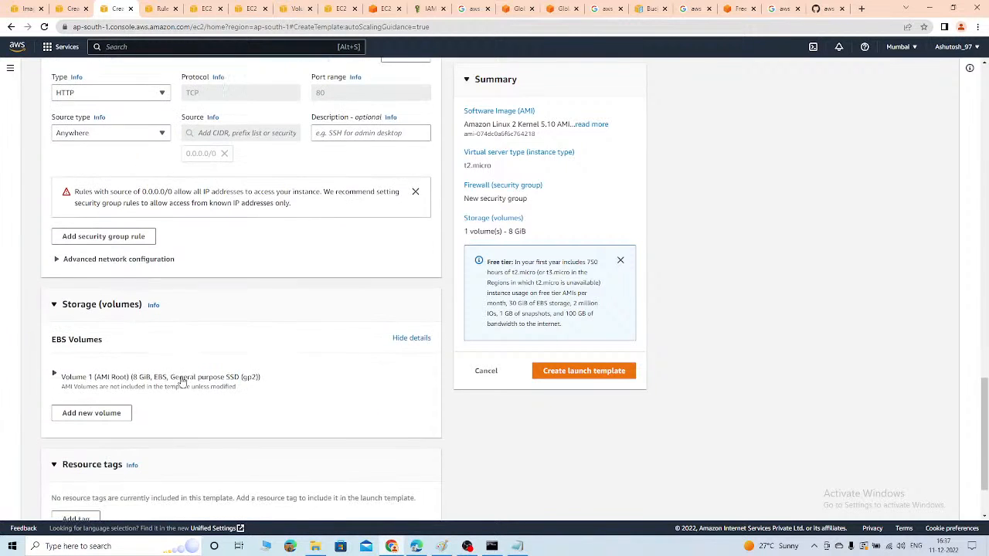
scroll(180, 379, "down", 1)
scroll(179, 376, "up", 3)
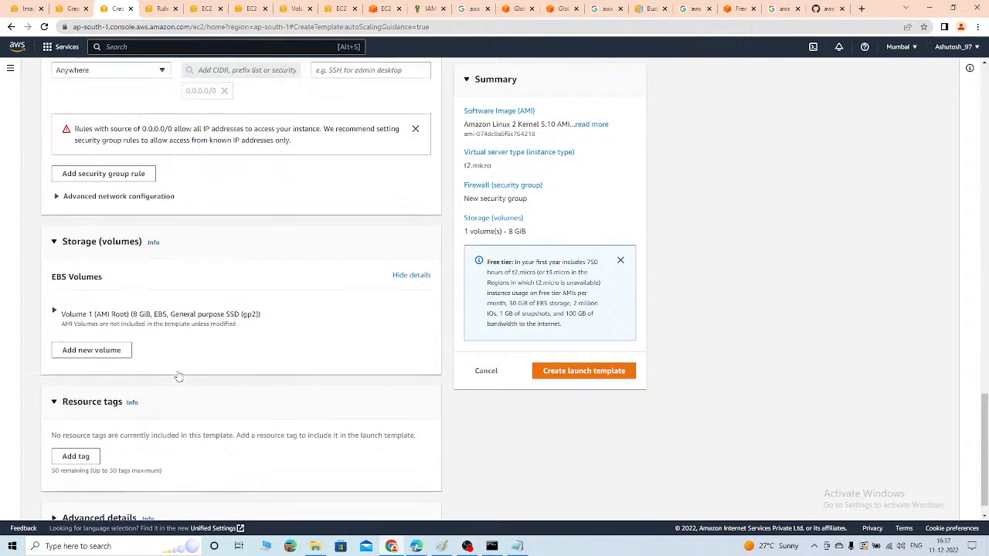
scroll(179, 376, "up", 3)
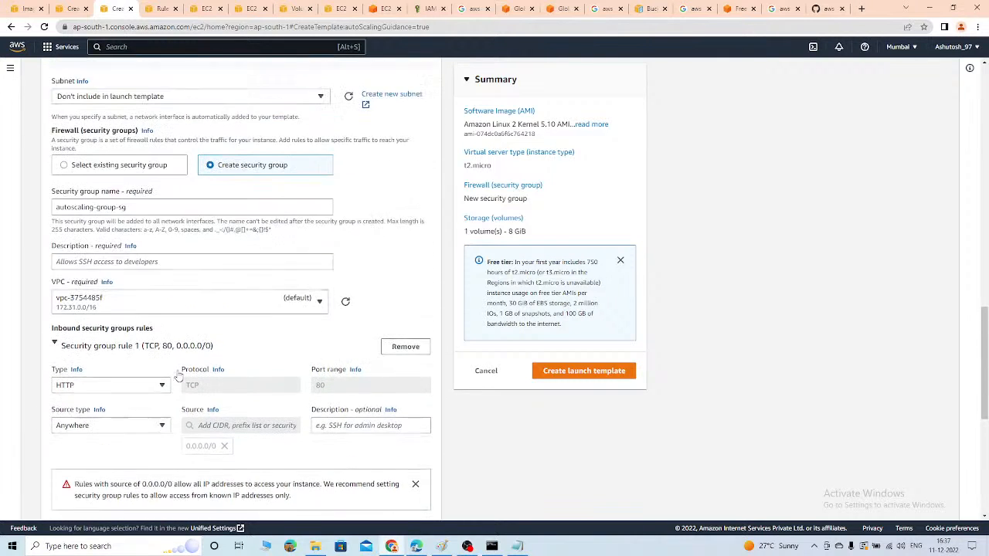
scroll(178, 376, "up", 1)
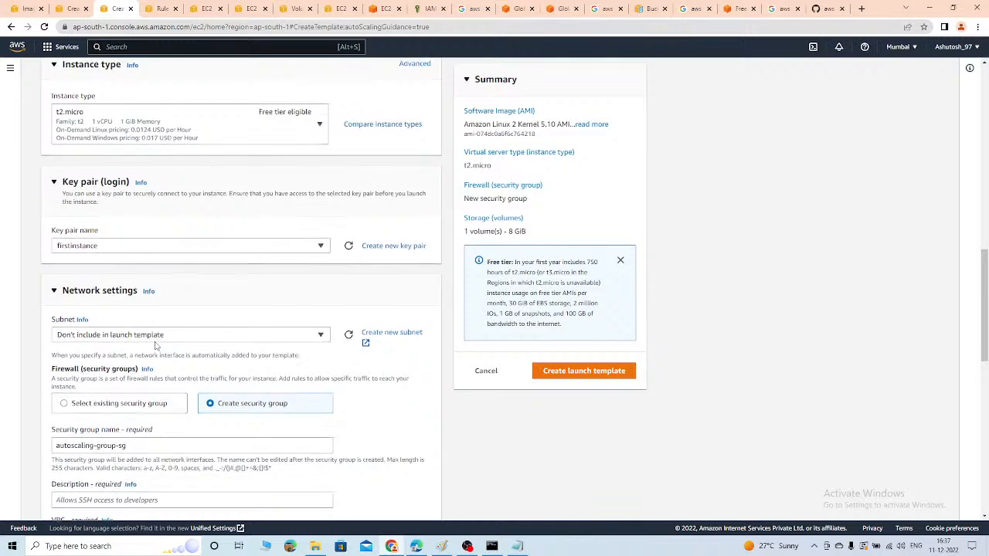
scroll(155, 345, "up", 2)
scroll(155, 345, "up", 4)
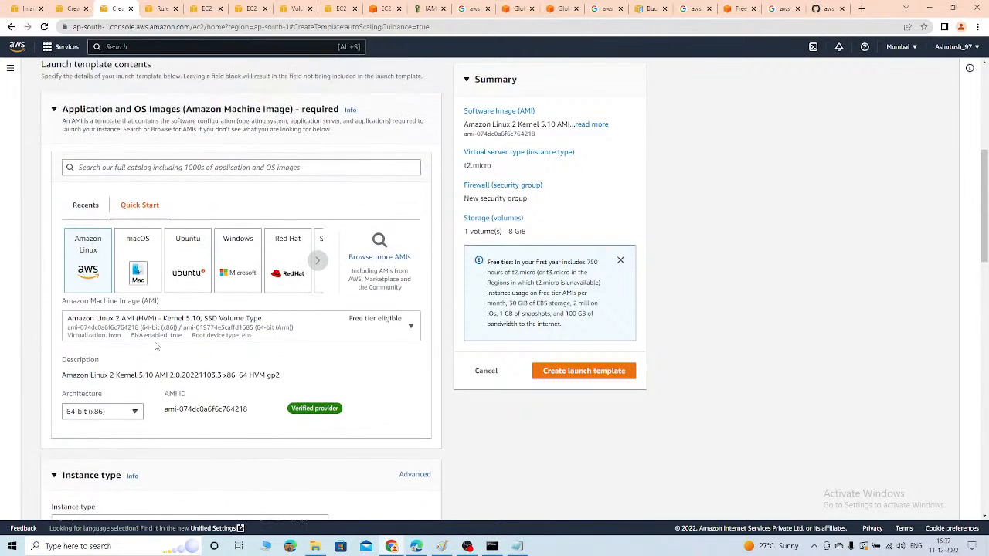
scroll(155, 345, "up", 1)
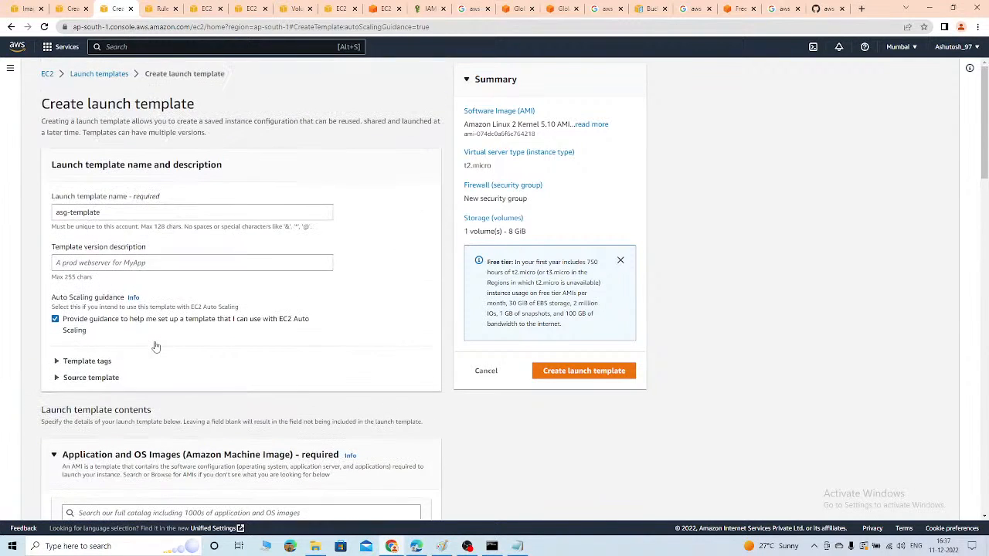
scroll(155, 345, "down", 5)
scroll(155, 345, "down", 5)
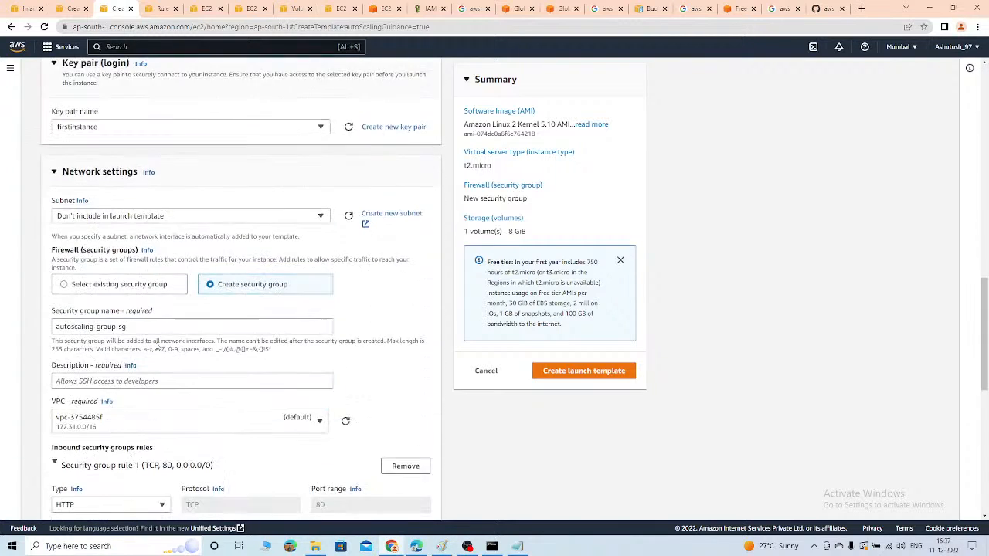
scroll(154, 346, "down", 1)
scroll(155, 346, "down", 2)
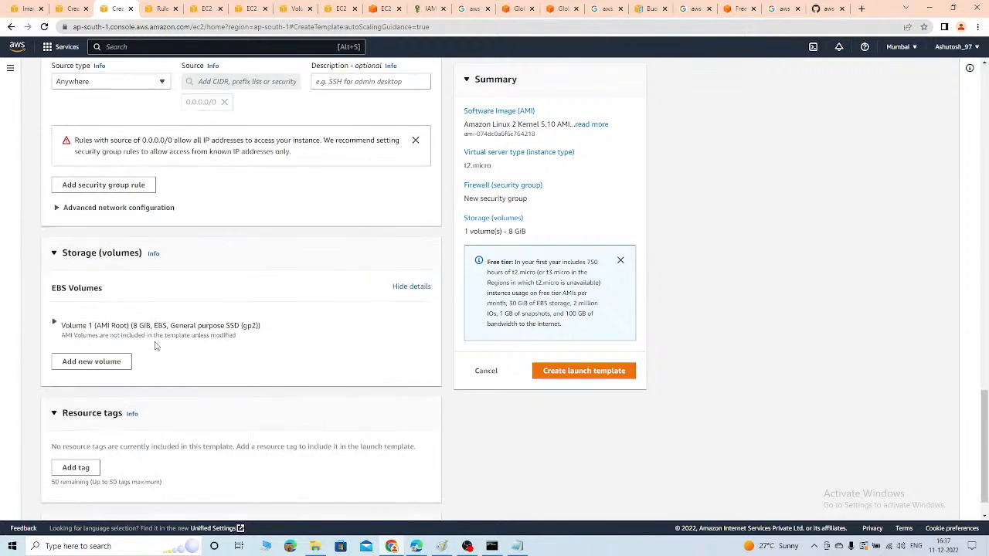
Expand the advanced details and fill the user data with the full httpd setup bash script copied from the Notepad file
left_click(86, 495)
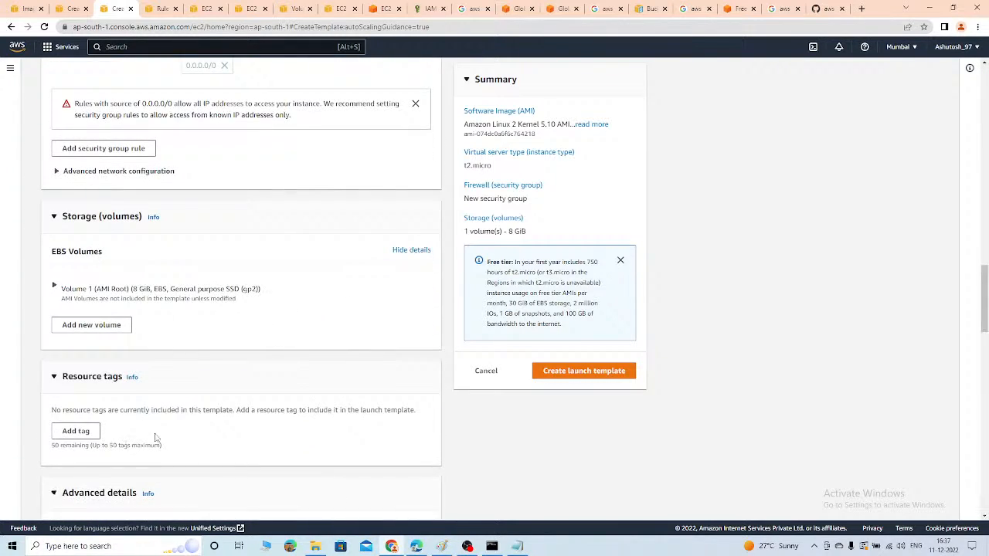
scroll(155, 437, "down", 10)
scroll(155, 436, "down", 6)
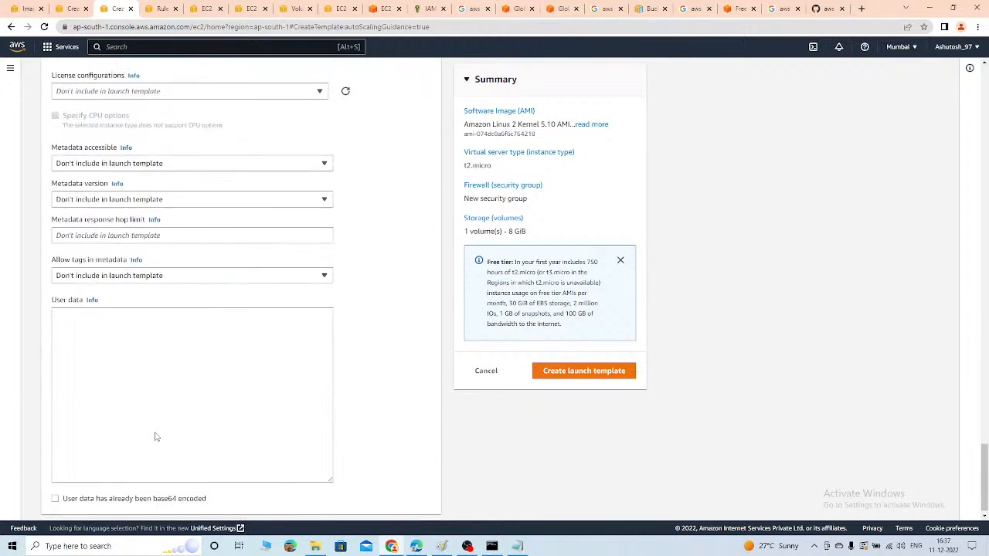
left_click(158, 386)
left_click(518, 546)
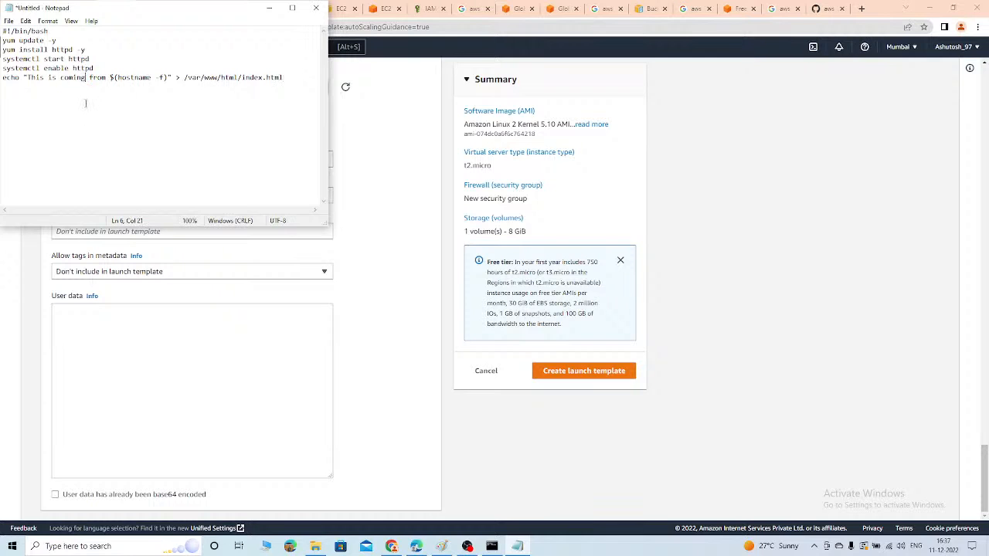
double_click(86, 103)
left_click_drag(271, 83, 1, 30)
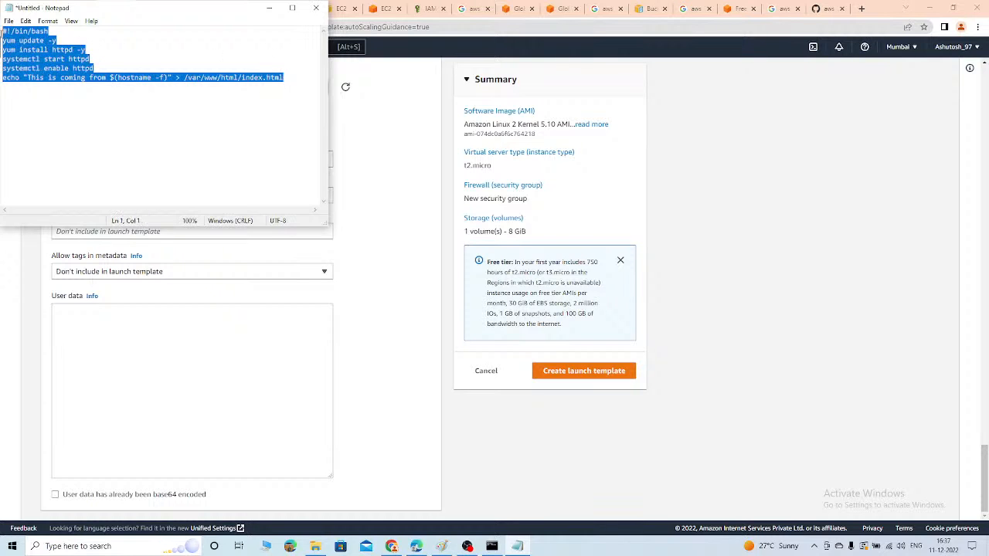
right_click(44, 37)
left_click(48, 71)
left_click(118, 390)
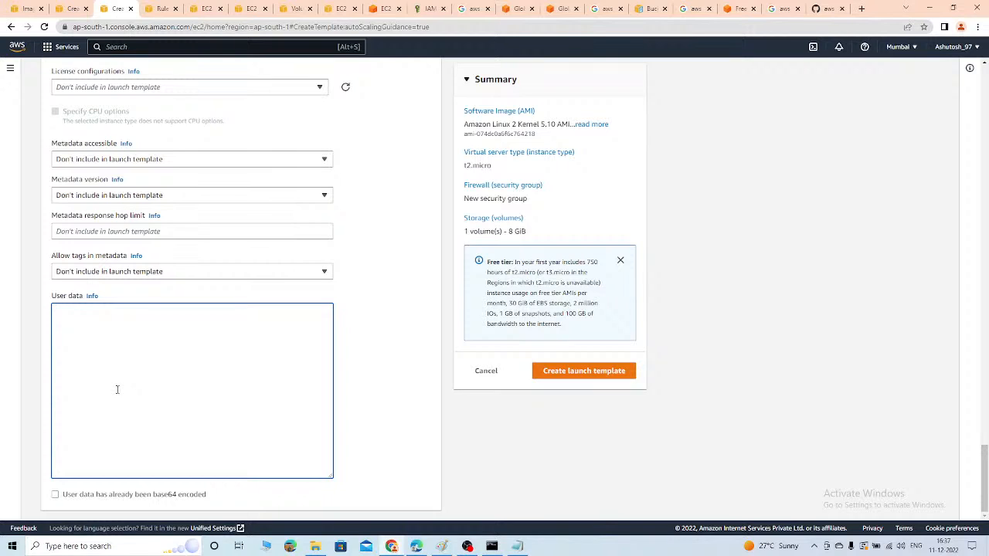
key("ctrl+v")
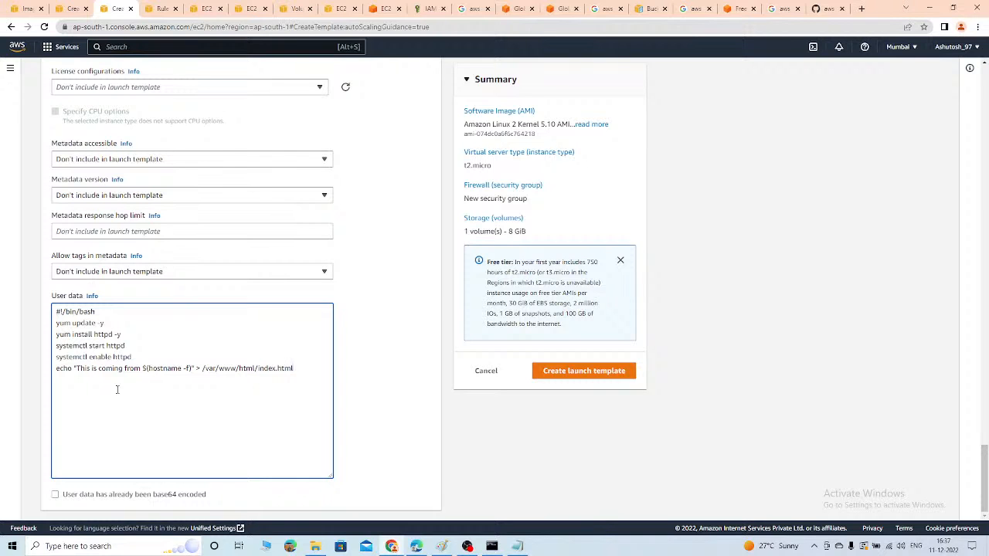
Look over the launch template's network and user data settings once more and try to create the launch template
left_click(362, 402)
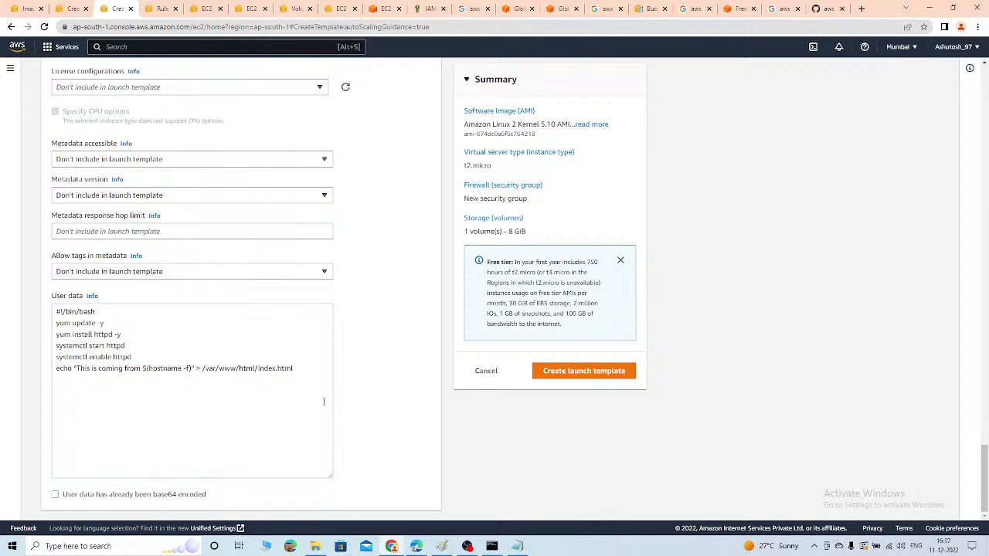
scroll(312, 375, "up", 15)
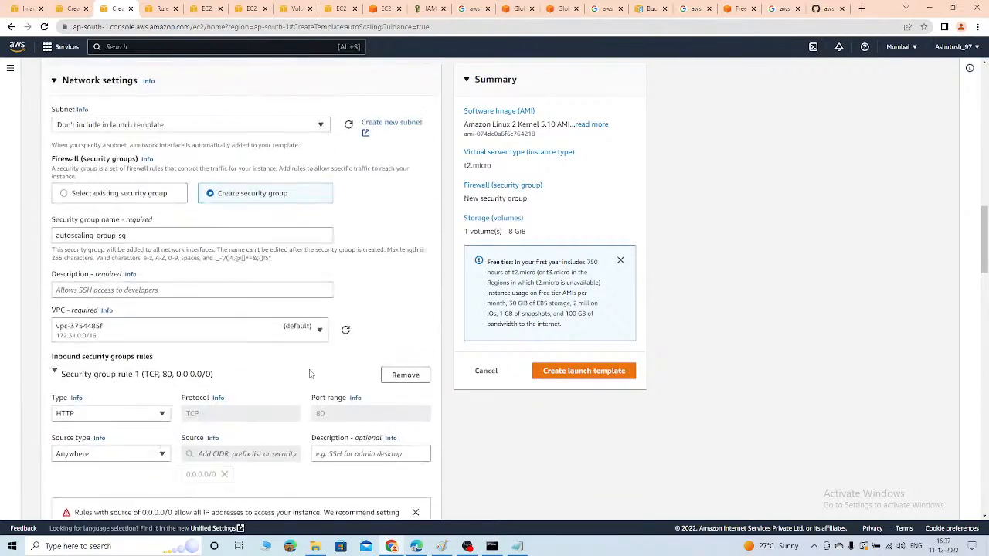
scroll(310, 373, "up", 9)
scroll(310, 373, "down", 6)
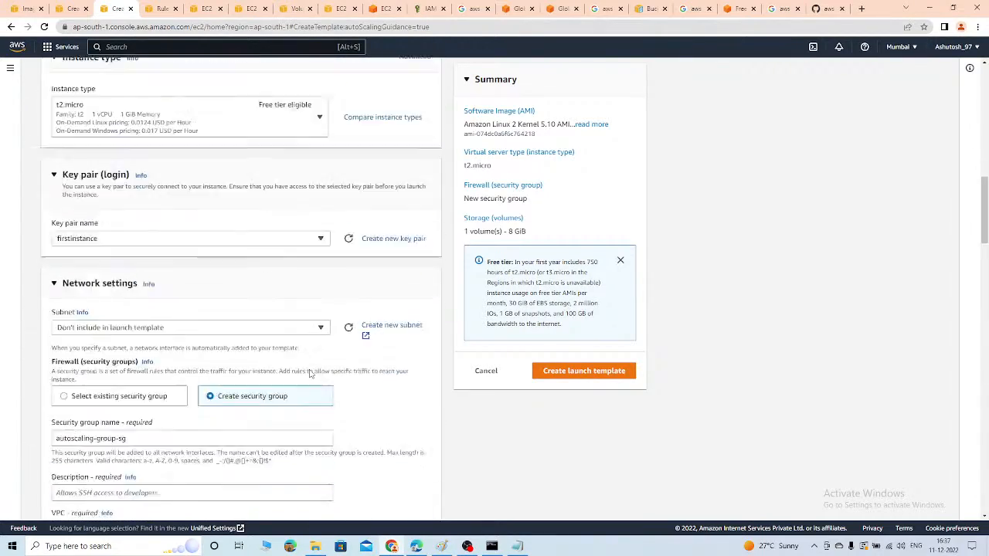
scroll(310, 374, "down", 15)
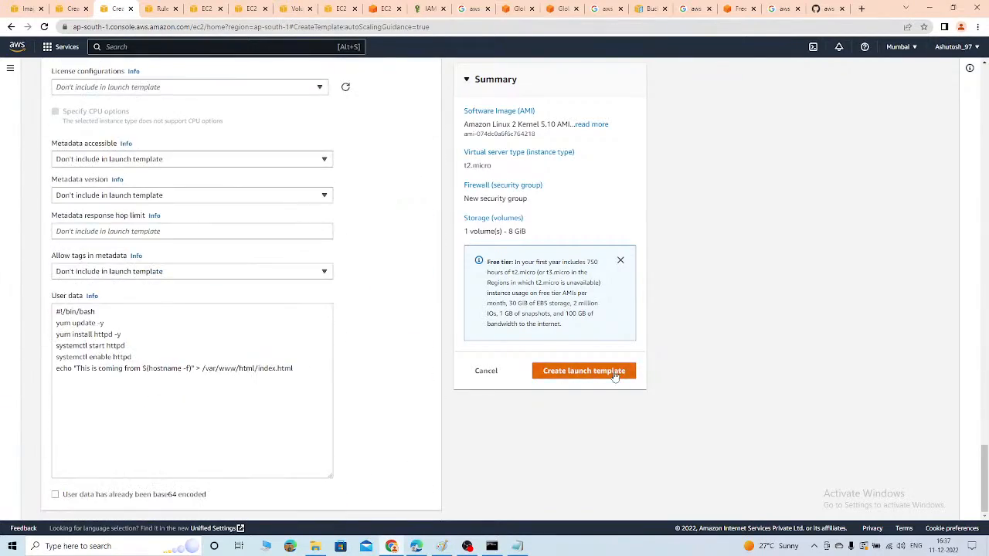
left_click(584, 370)
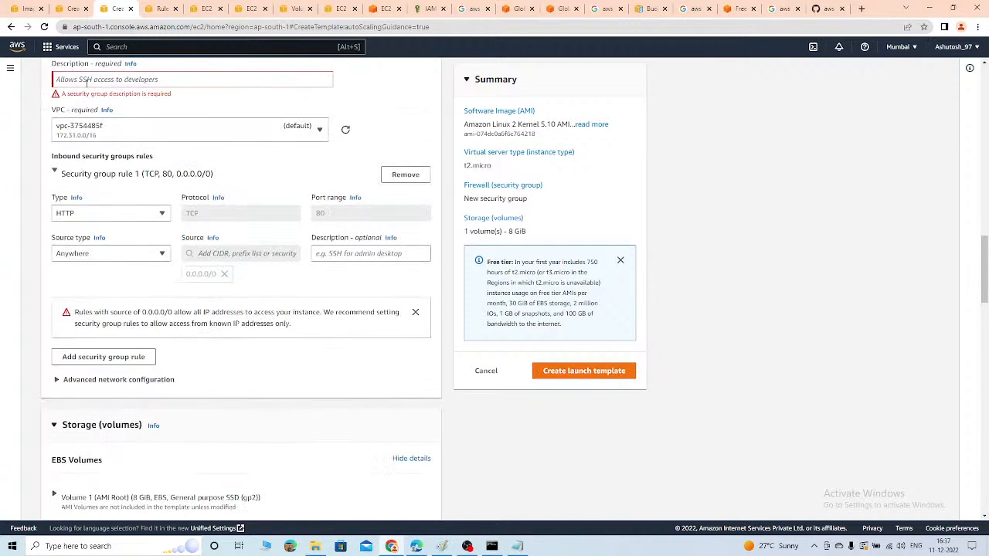
Describe the new security group as "asg config" and create the launch template
left_click(84, 81)
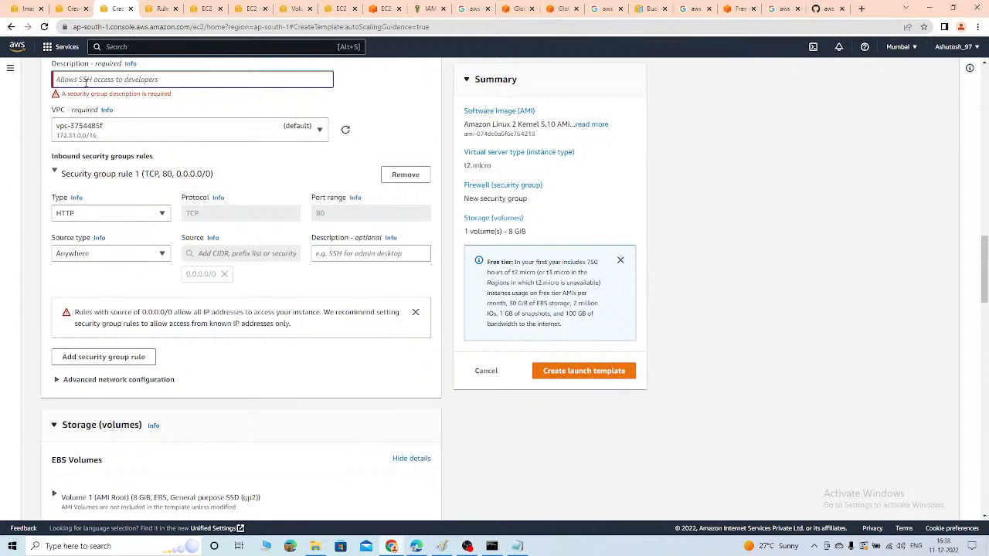
type("asg")
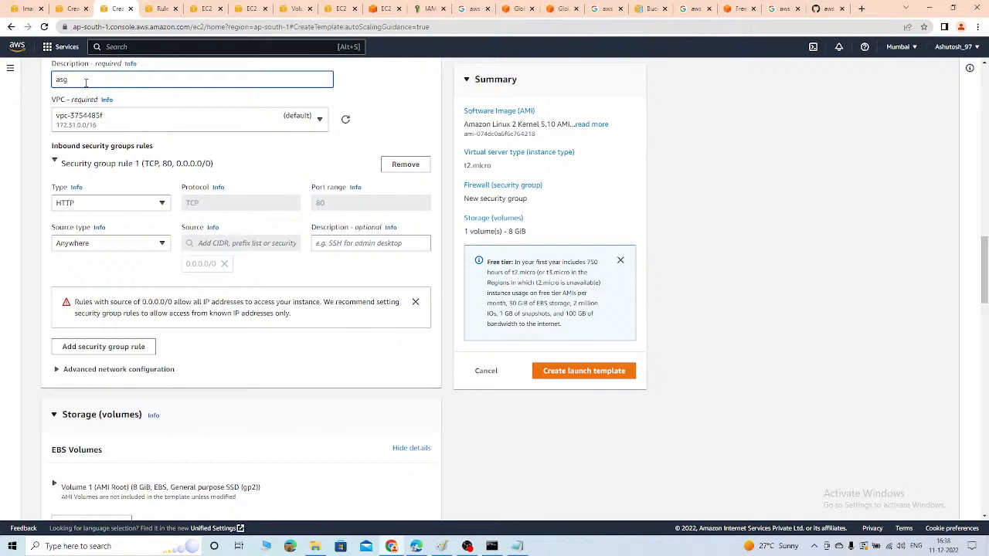
type(" config")
scroll(392, 366, "up", 3)
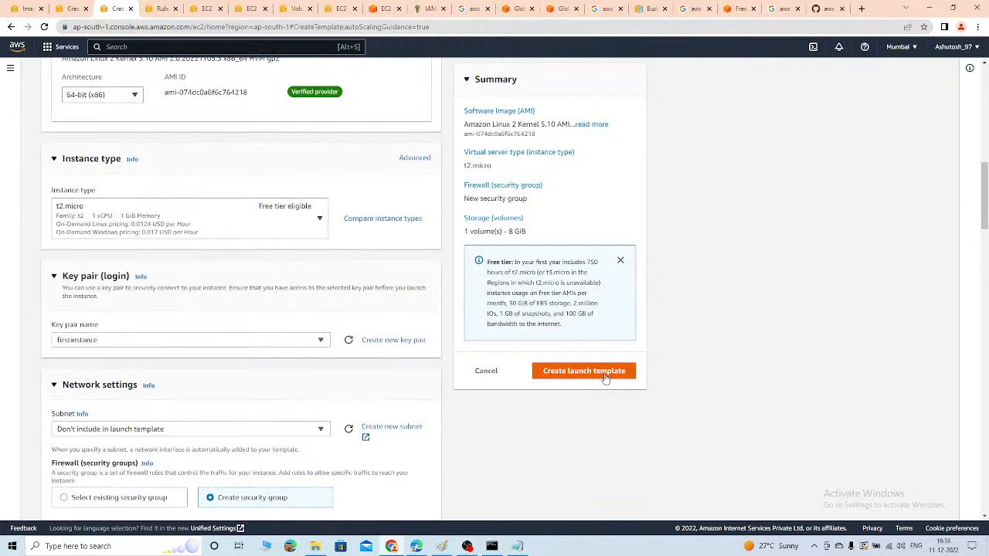
left_click(606, 374)
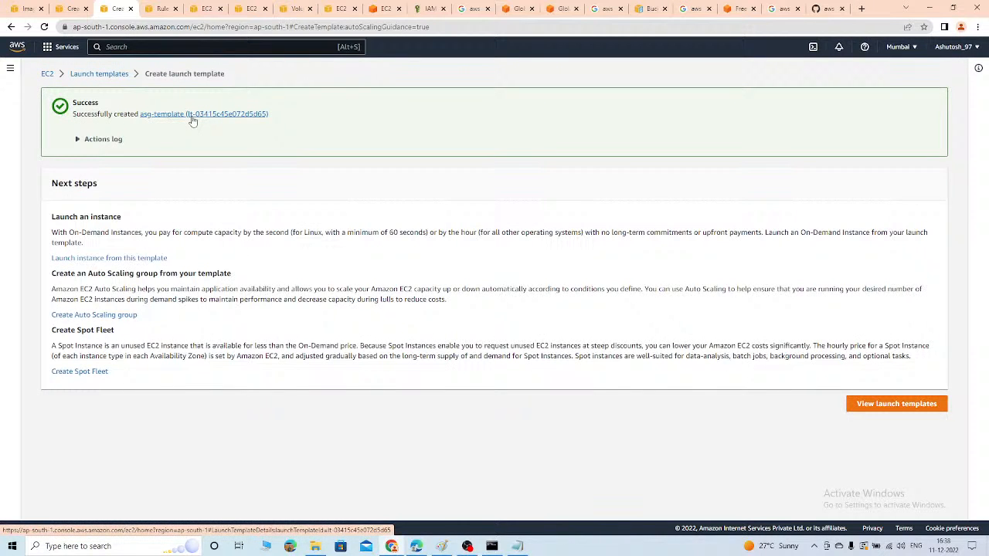
Choose asg-template as the launch template for auto-scaling-group and continue to the instance launch options
left_click(66, 9)
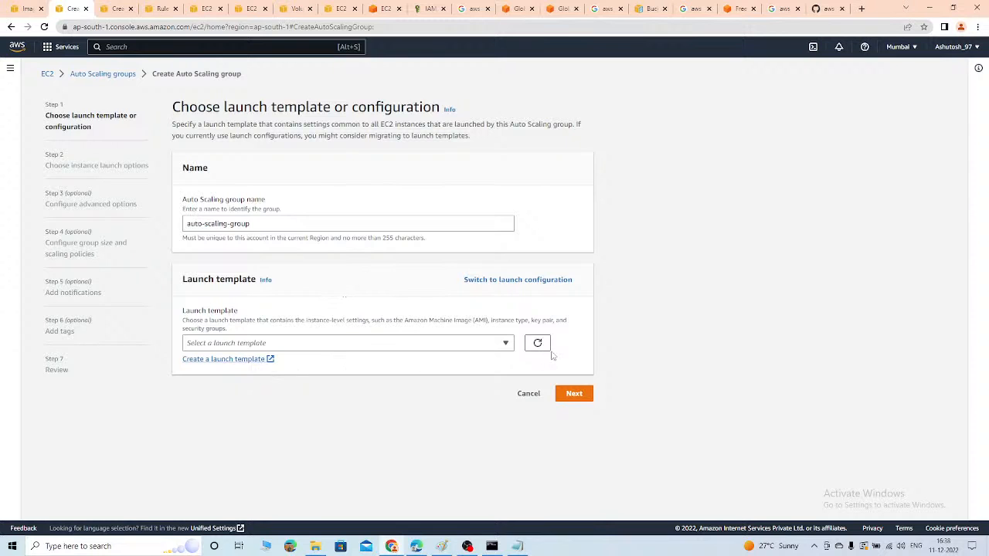
left_click(403, 345)
left_click(284, 380)
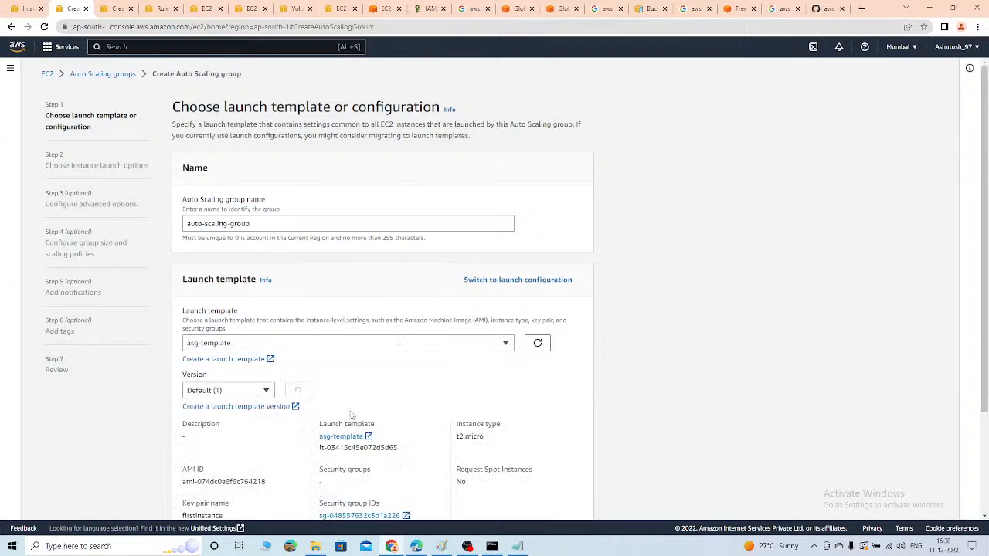
scroll(368, 368, "down", 2)
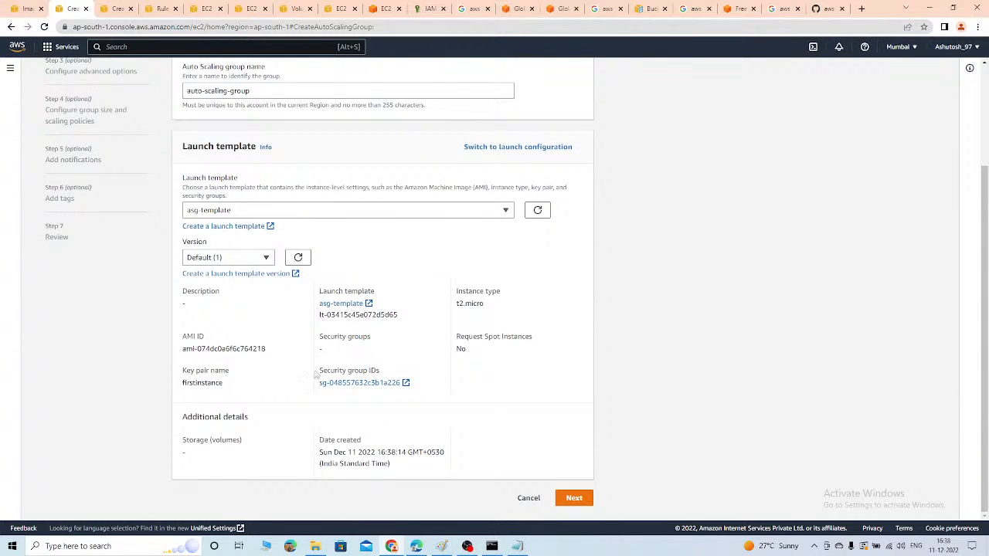
left_click(573, 500)
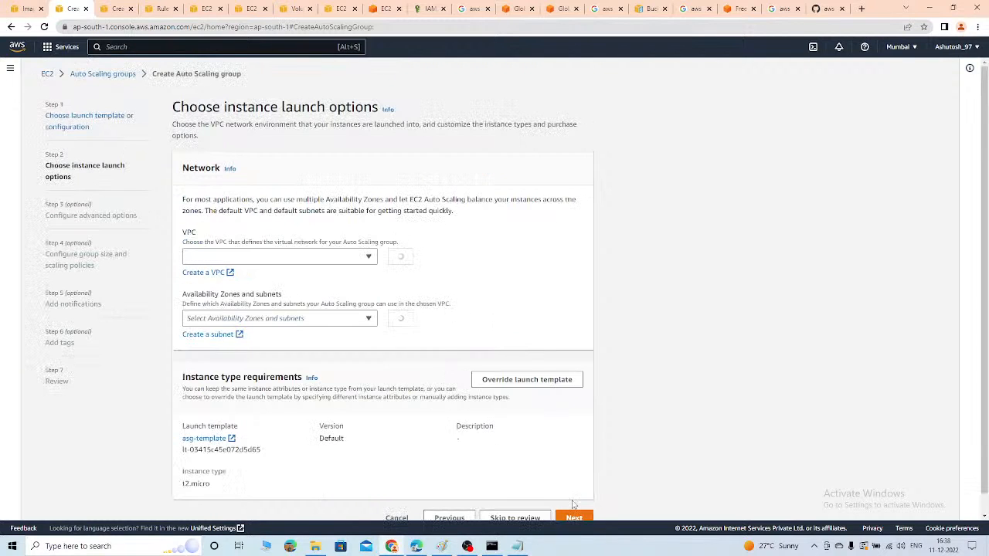
Add the ap-south-1a, ap-south-1b and ap-south-1c subnets of the default VPC to the group and continue to the advanced options
left_click(271, 327)
left_click(266, 347)
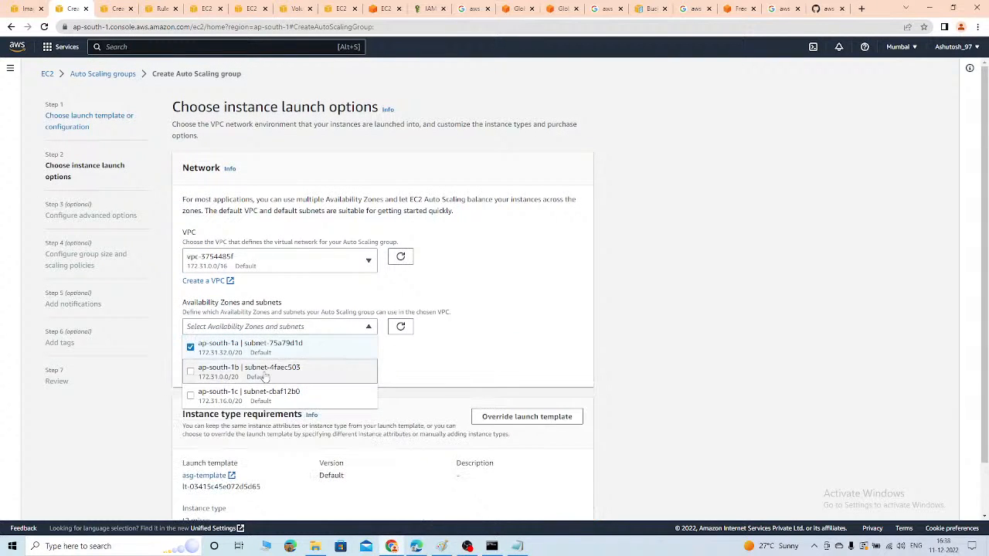
left_click(309, 371)
left_click(375, 394)
left_click(500, 372)
scroll(461, 358, "down", 3)
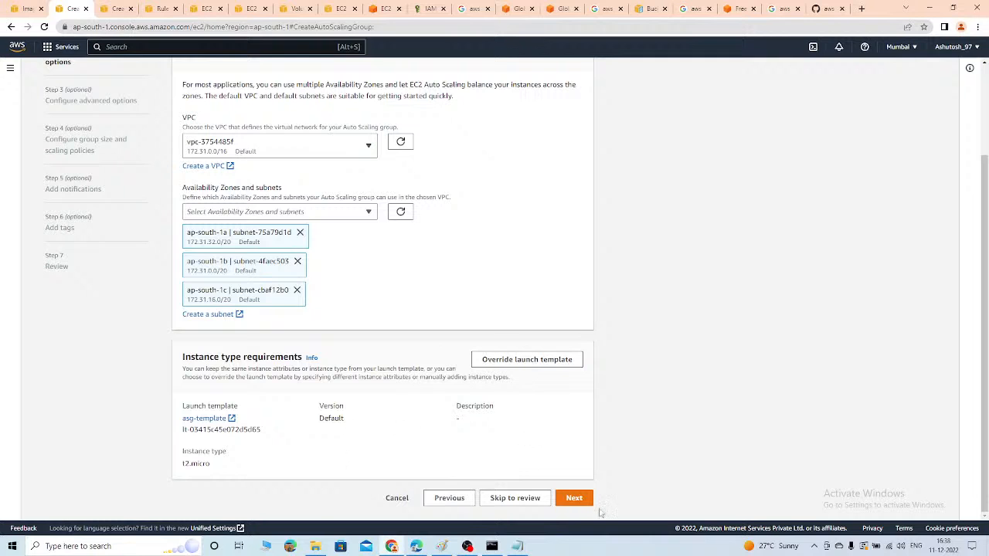
left_click(574, 499)
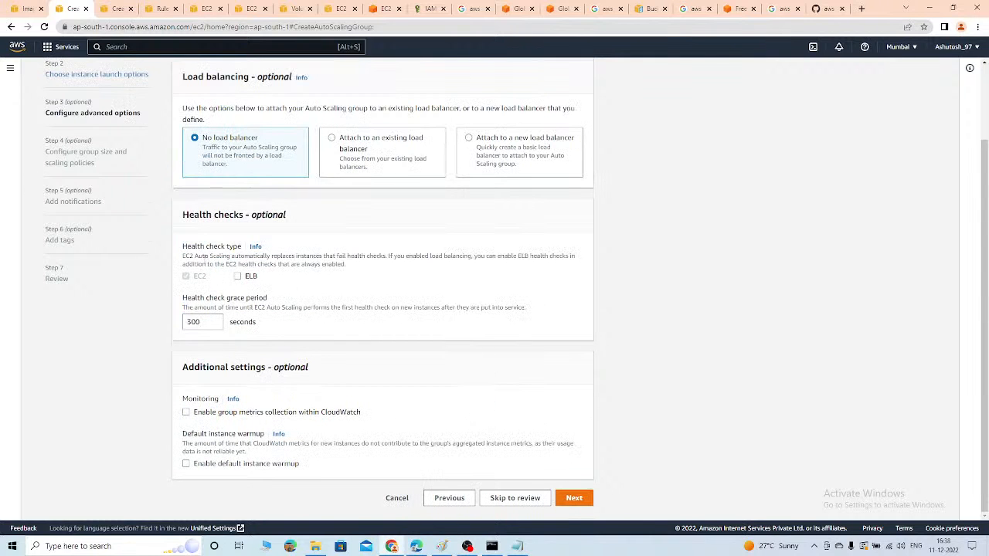
Attach the Auto Scaling group to an existing load balancer through the target group app-target-1
left_click(371, 145)
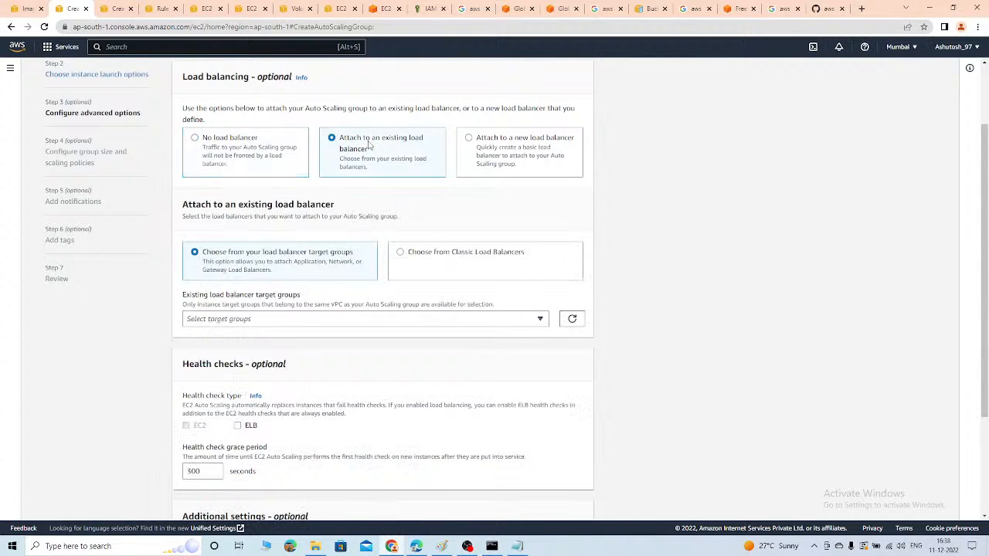
left_click(250, 322)
left_click(253, 350)
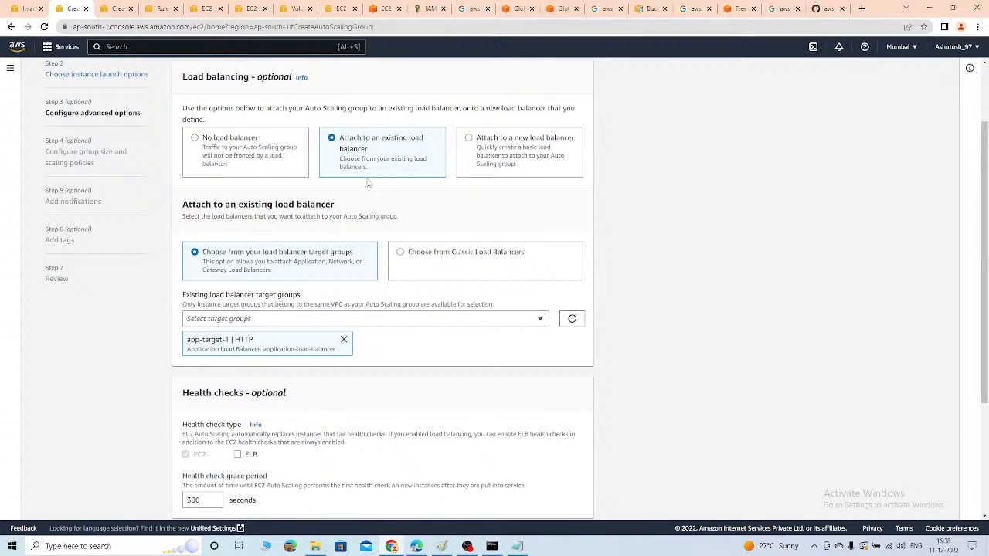
Read through the health check and monitoring settings, keep their defaults and continue to the group size settings
scroll(321, 339, "down", 2)
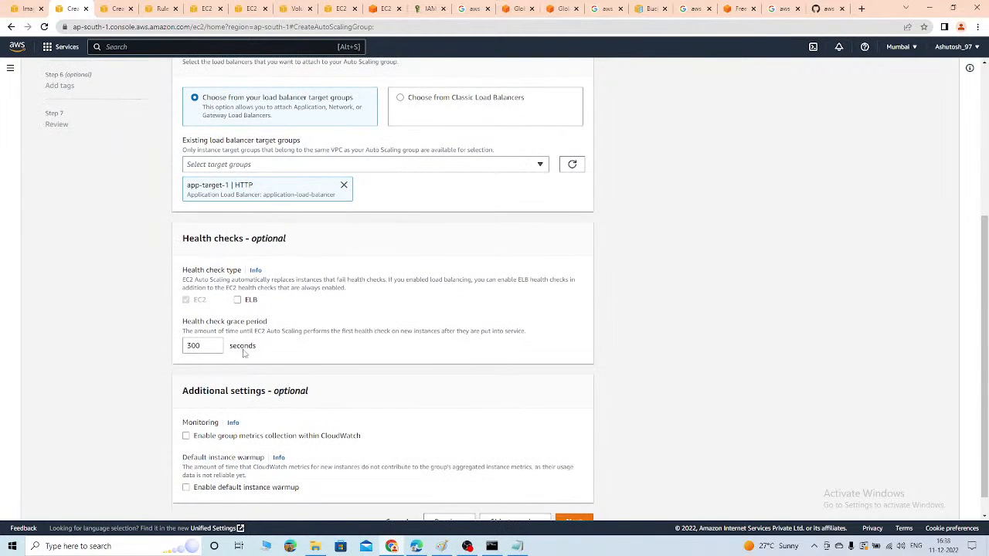
left_click_drag(190, 275, 223, 274)
scroll(316, 400, "down", 1)
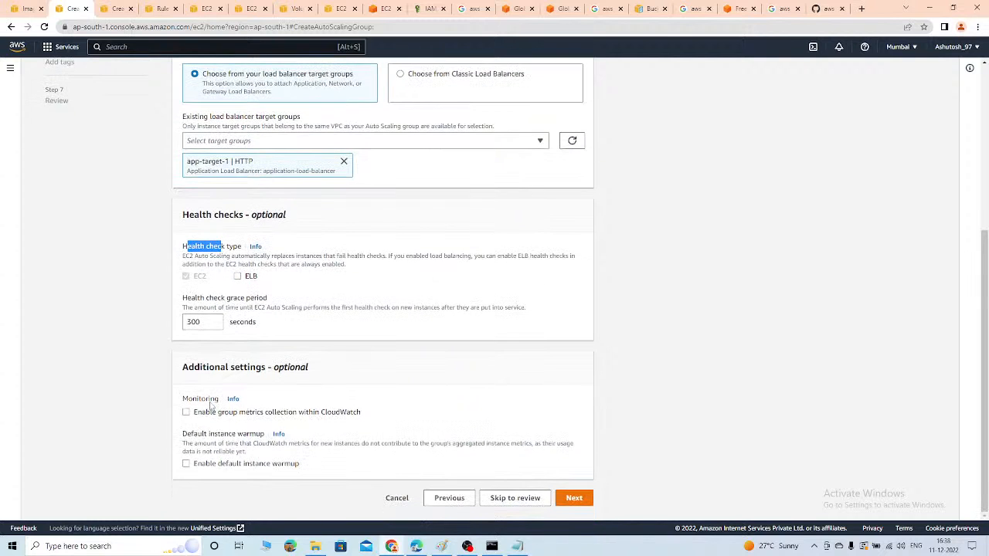
left_click_drag(210, 411, 336, 421)
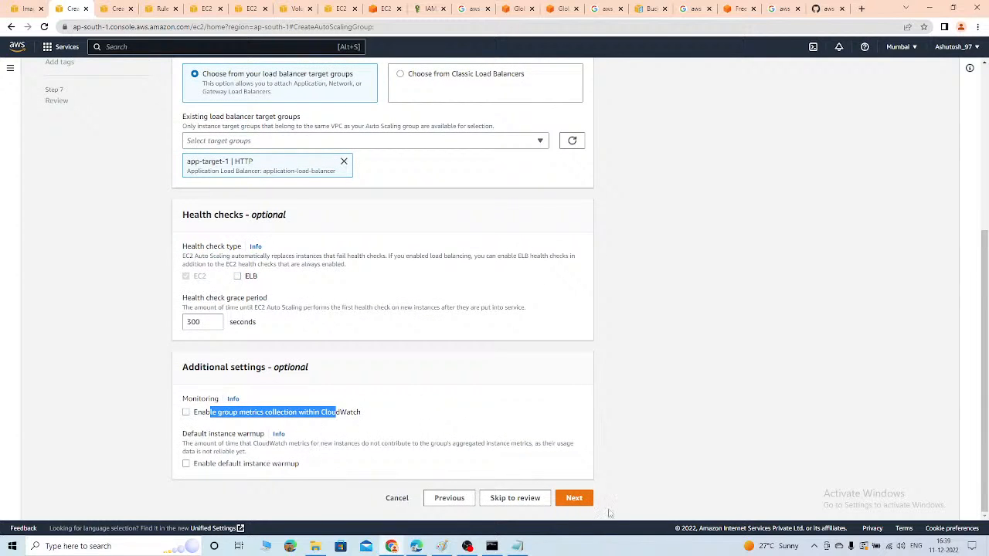
left_click(580, 499)
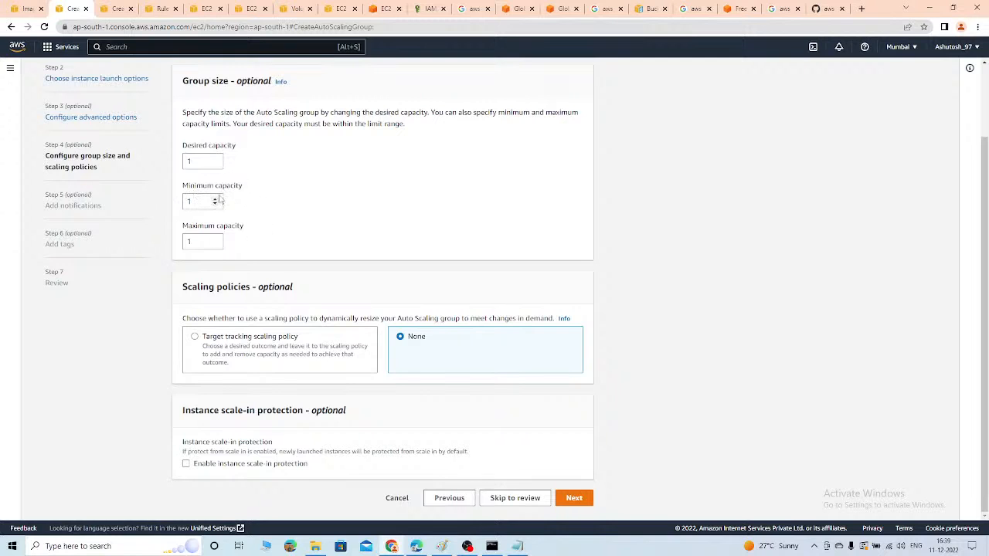
Keep the default capacities, skip scaling policies, notifications and tags, and look over the group's configuration on the Review page
left_click(572, 498)
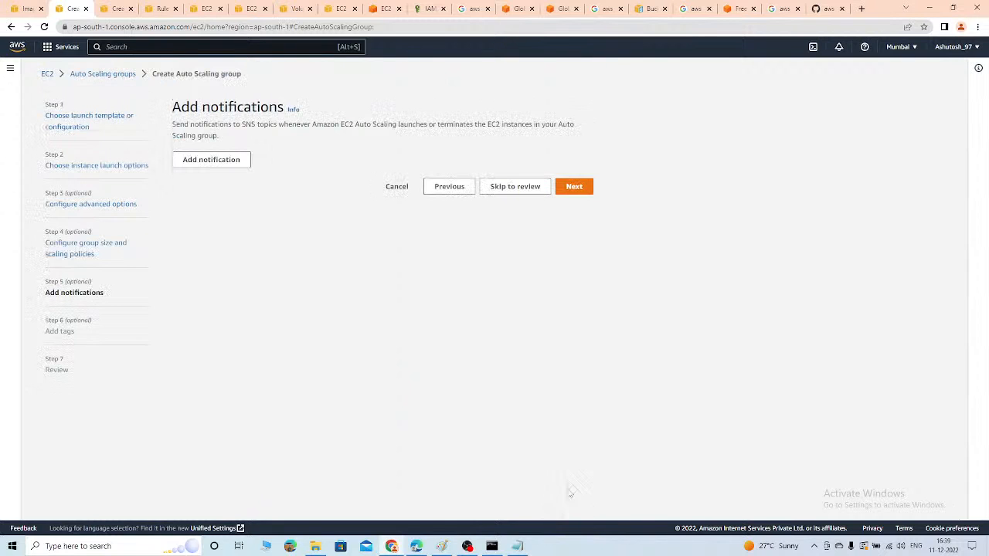
left_click(576, 189)
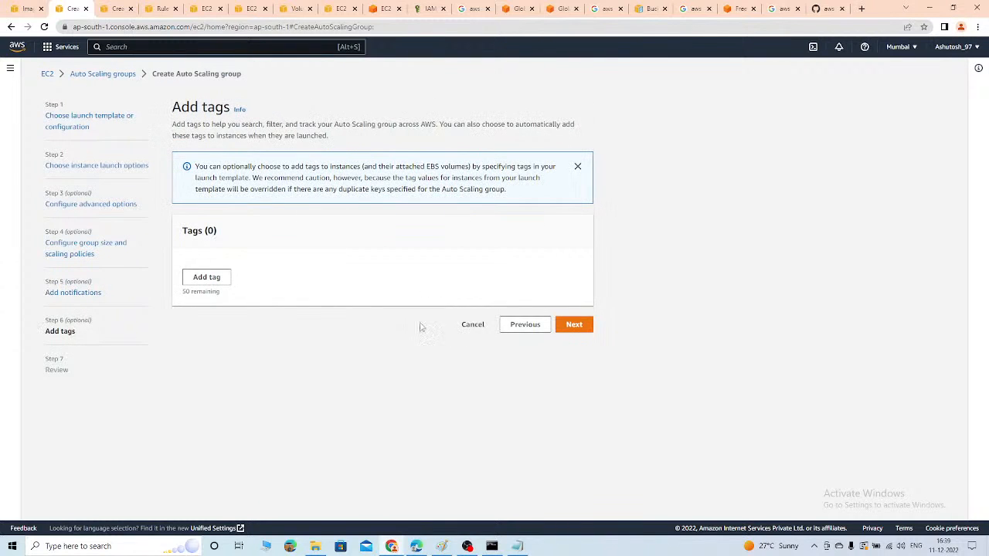
left_click(571, 325)
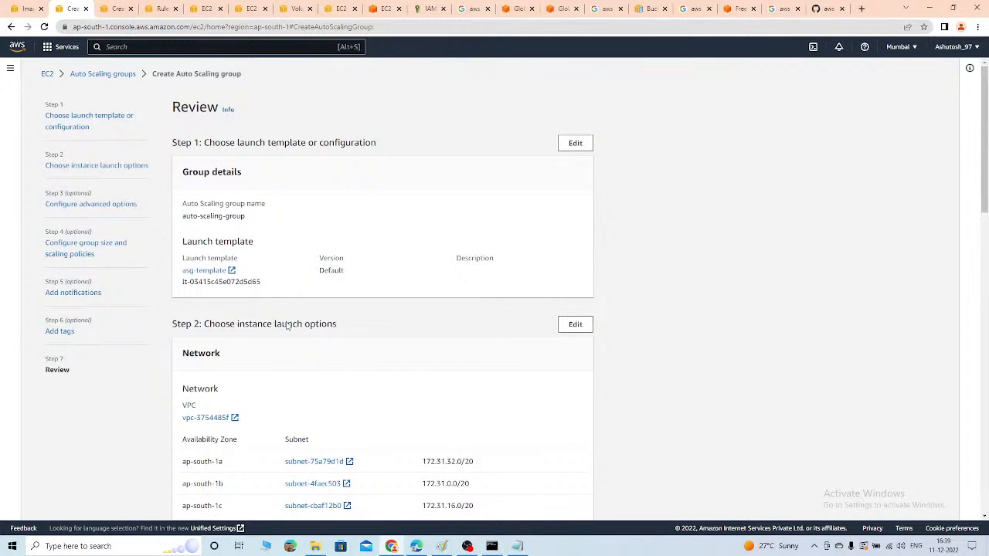
scroll(344, 378, "down", 12)
scroll(349, 386, "up", 12)
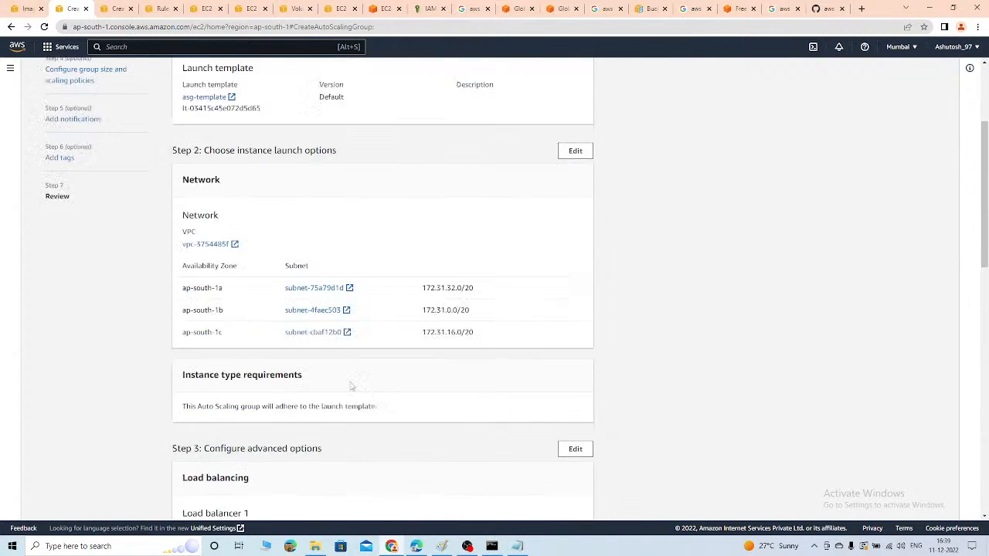
Switch to the browser tab showing the AMIs and open the list of running EC2 instances there
left_click(27, 8)
scroll(294, 338, "down", 1)
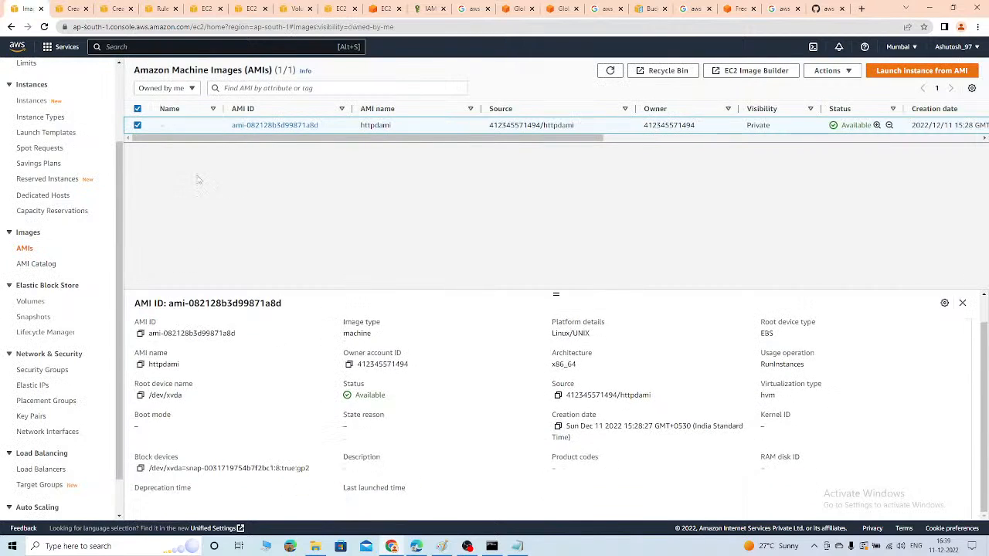
scroll(75, 178, "down", 1)
scroll(73, 203, "up", 3)
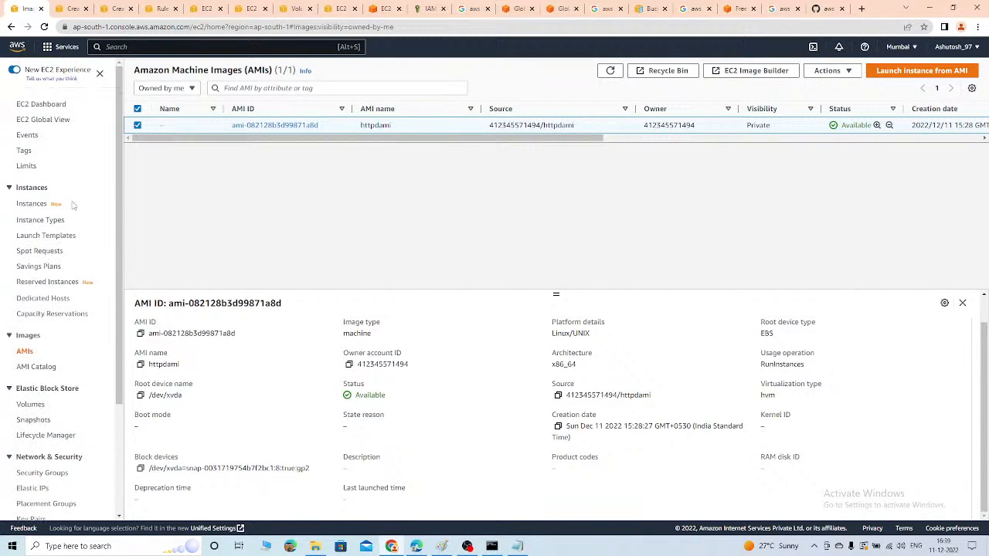
left_click(32, 204)
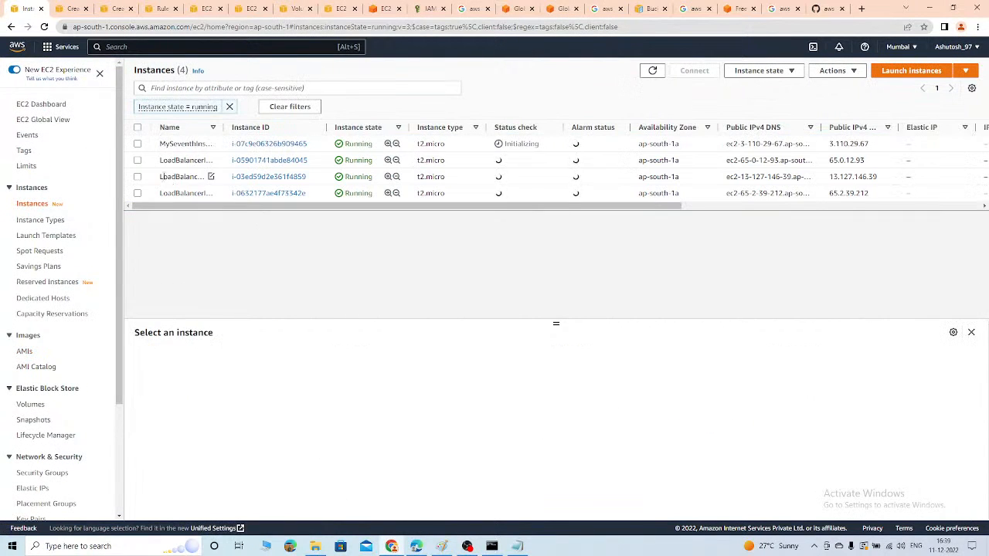
Try to terminate MySeventhInstance together with the three load balancer instances, and reload the instance list
left_click(138, 145)
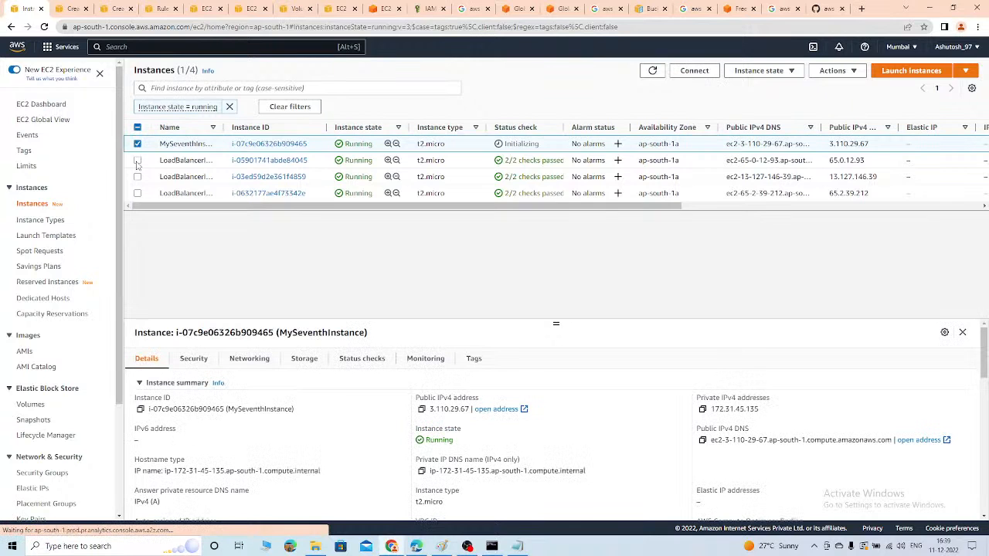
left_click(138, 176, "shift")
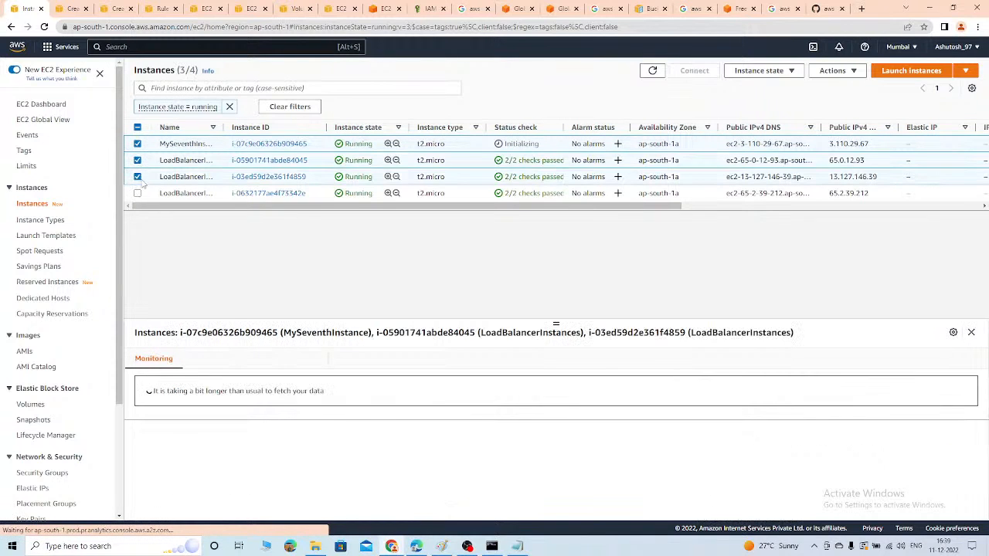
left_click(137, 193)
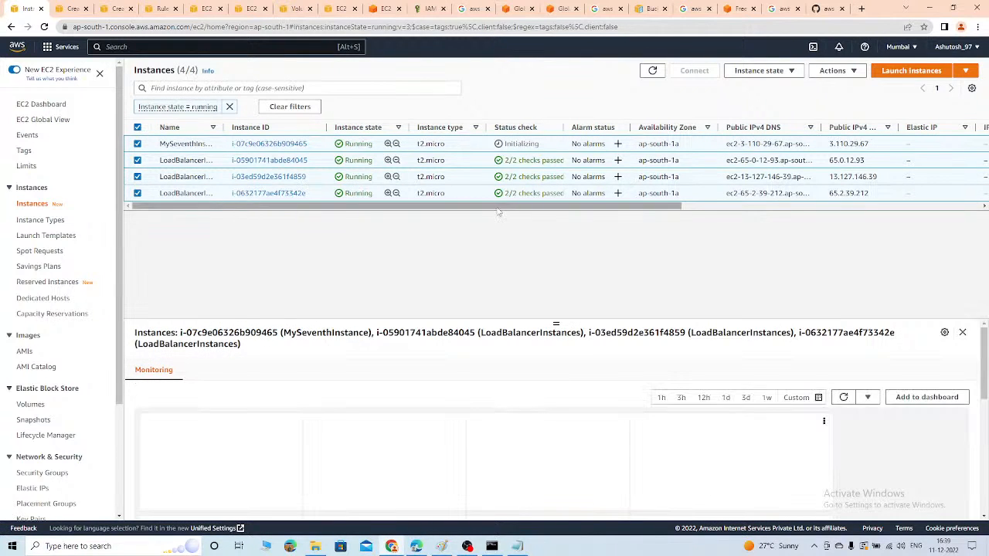
left_click(749, 71)
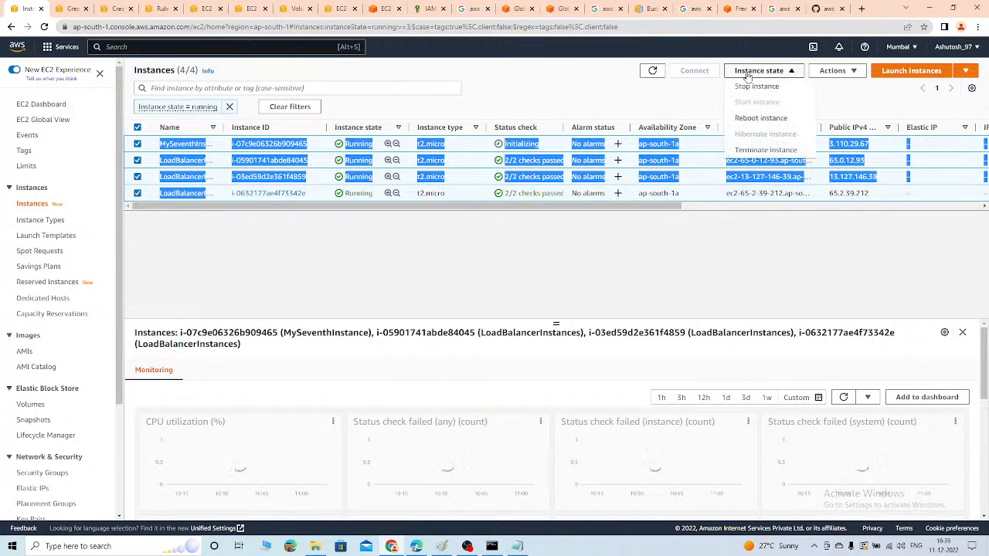
left_click(755, 152)
left_click(669, 379)
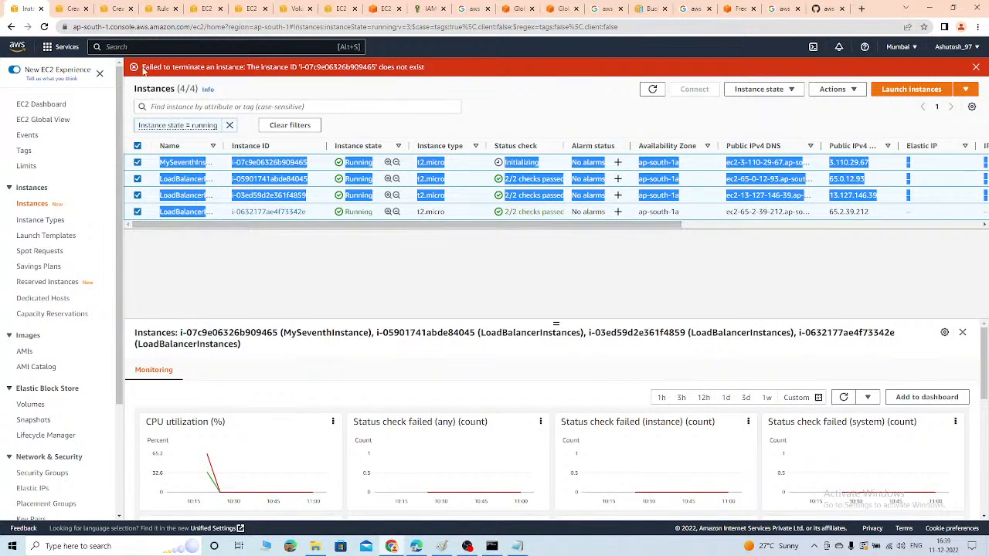
left_click(44, 26)
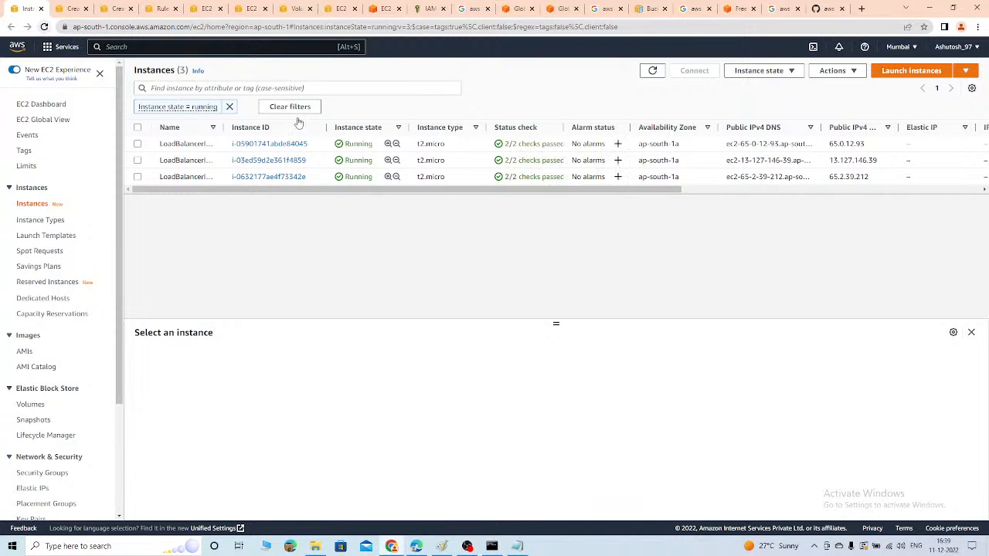
Reload the running instances and terminate the LoadBalancerInstances instance i-05901741abde84045 on its own
left_click(44, 26)
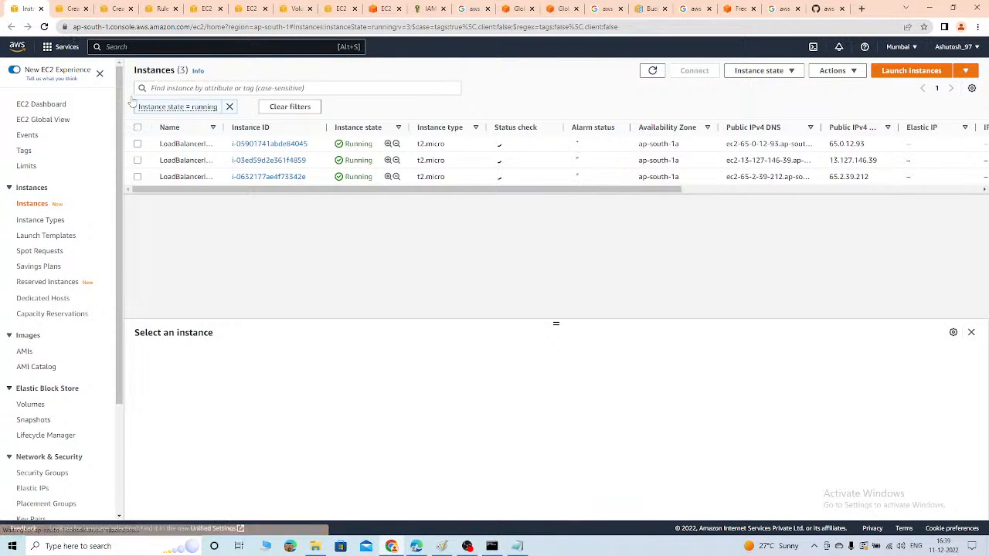
left_click(137, 144)
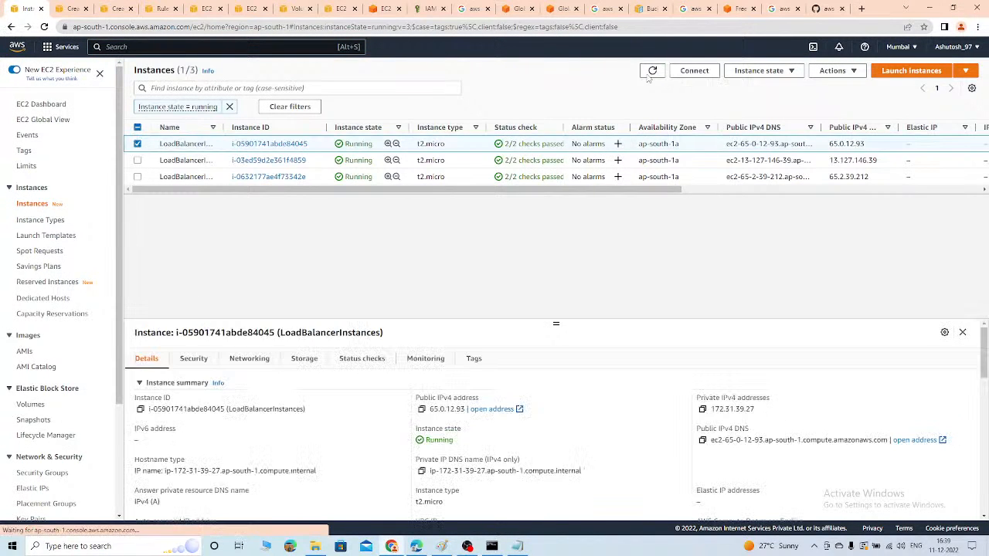
left_click(759, 72)
left_click(765, 149)
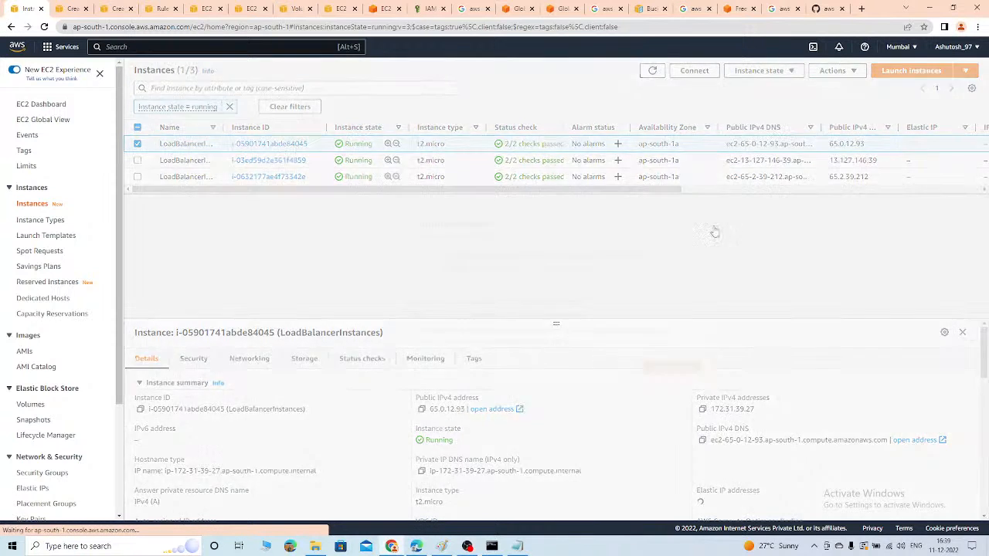
left_click(669, 362)
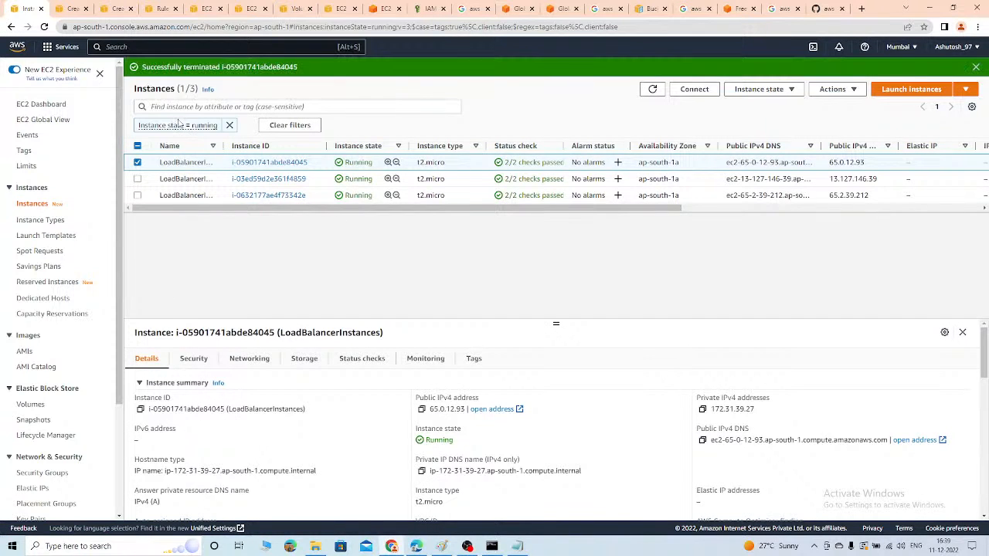
Terminate the second load balancer instance, i-03ed59d2e361f4859, with only that one selected
left_click(137, 162)
left_click(138, 178)
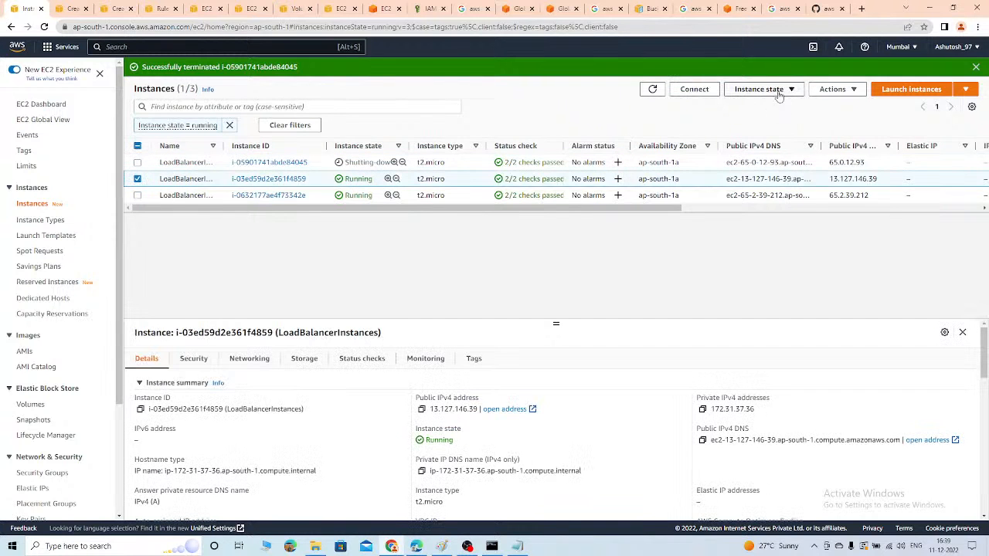
left_click(761, 90)
left_click(753, 166)
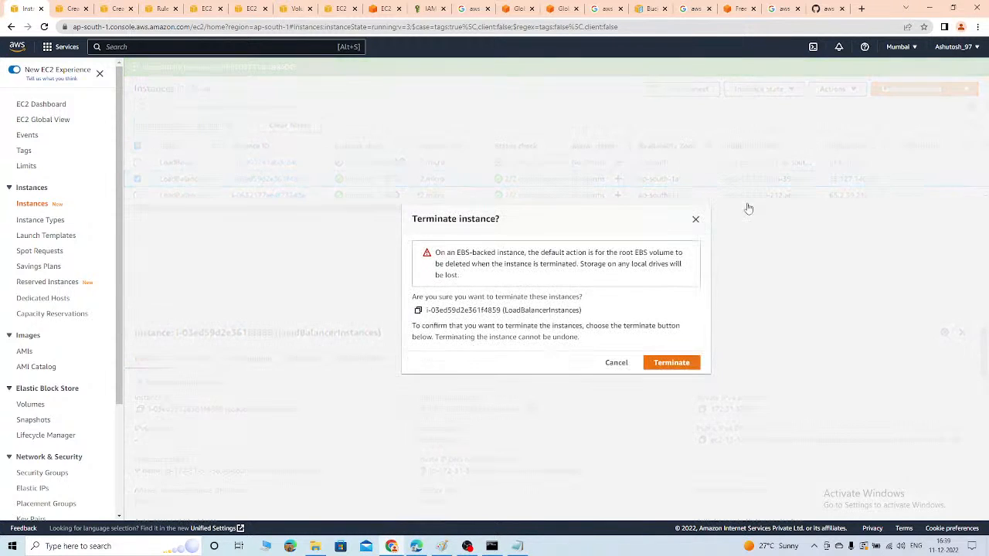
left_click(685, 362)
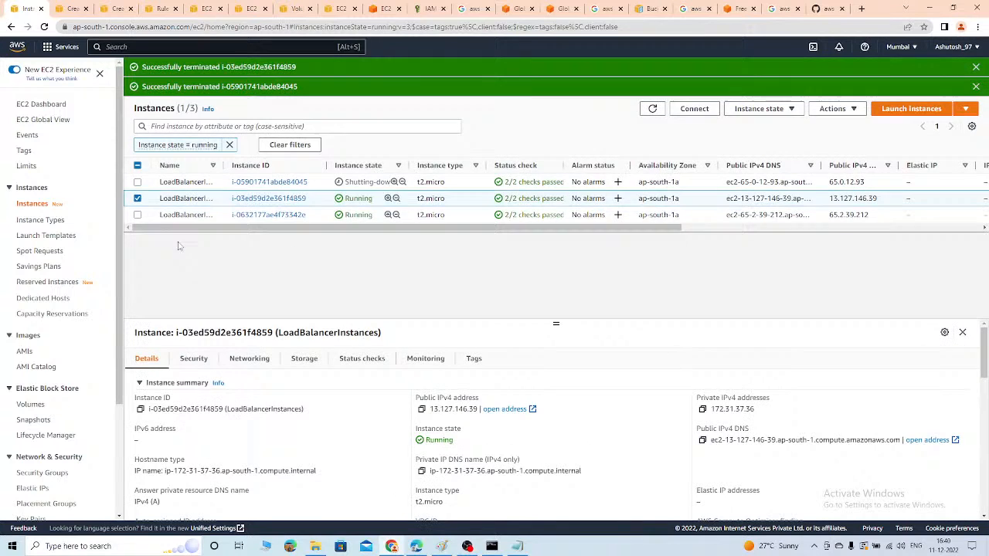
Terminate the last load balancer instance, i-0632177ae4f73342e, and refresh the list of running instances
left_click(137, 198)
left_click(136, 214)
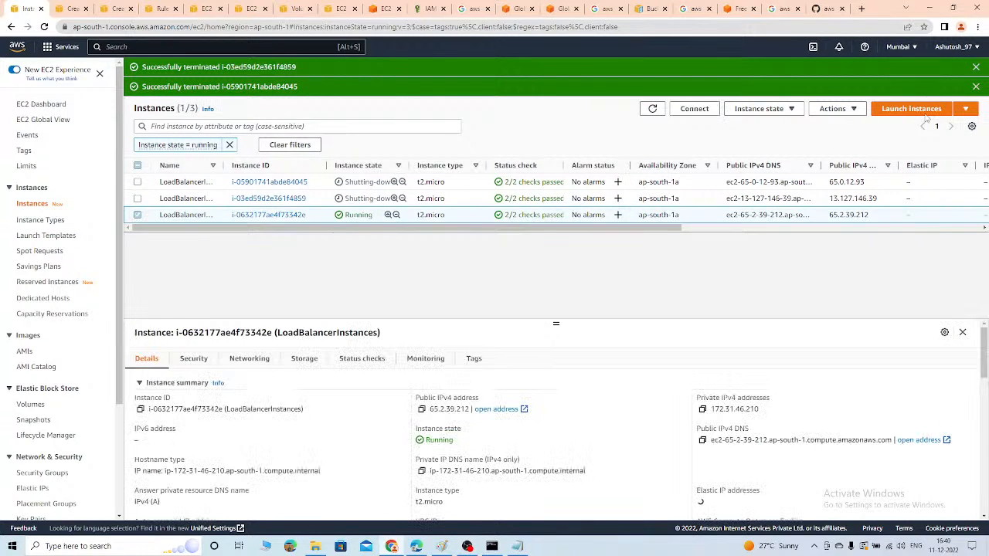
left_click(760, 109)
left_click(765, 188)
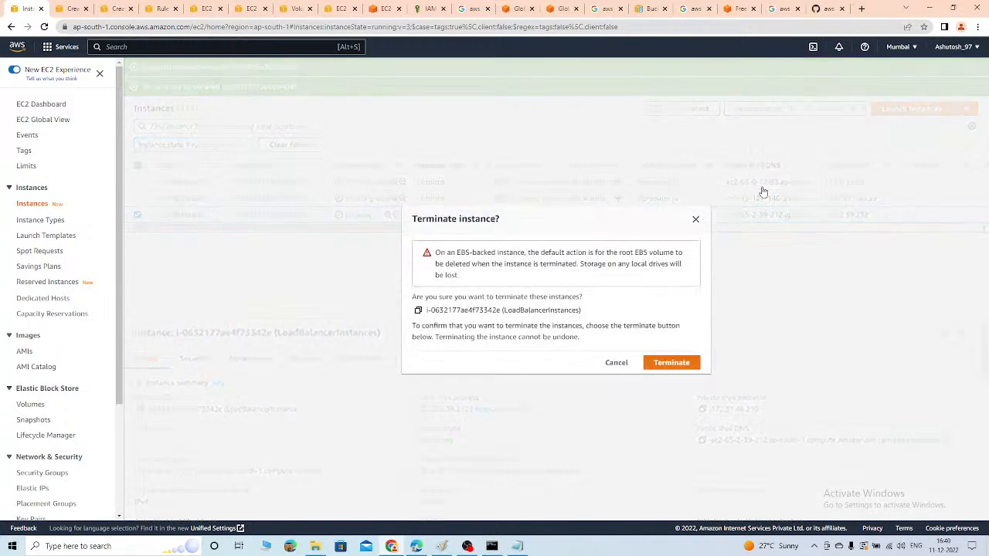
left_click(668, 362)
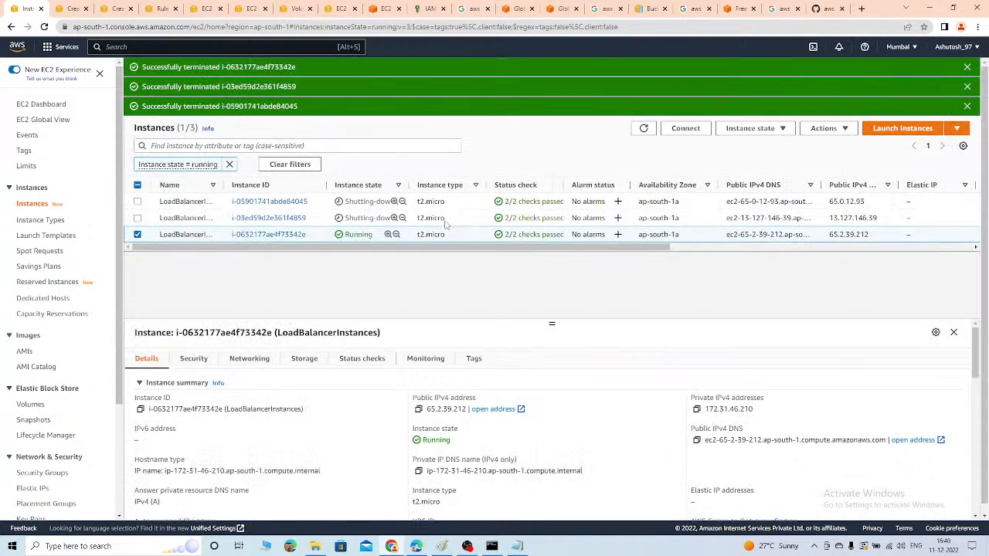
left_click(645, 130)
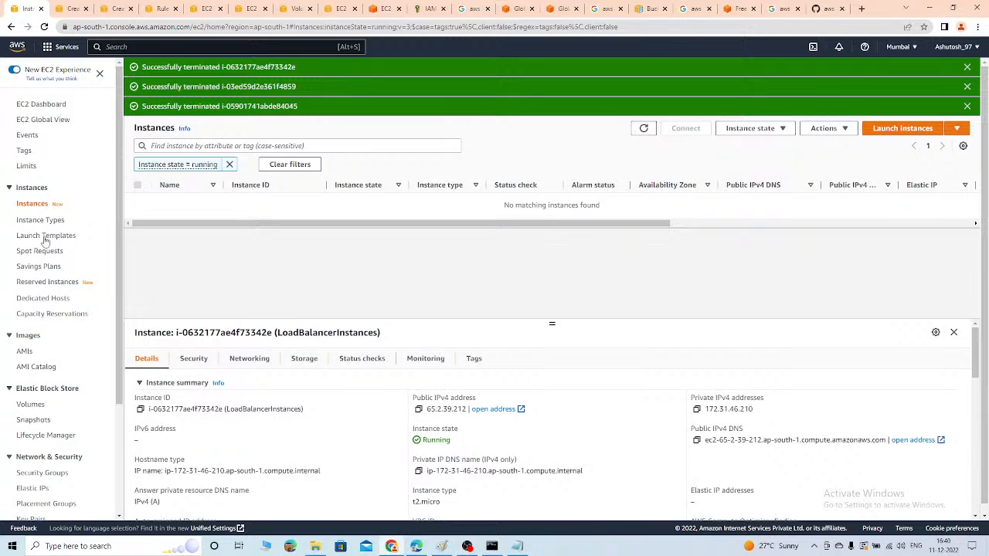
Recheck the running instances list, return to the Review page and create the Auto Scaling group
left_click(67, 10)
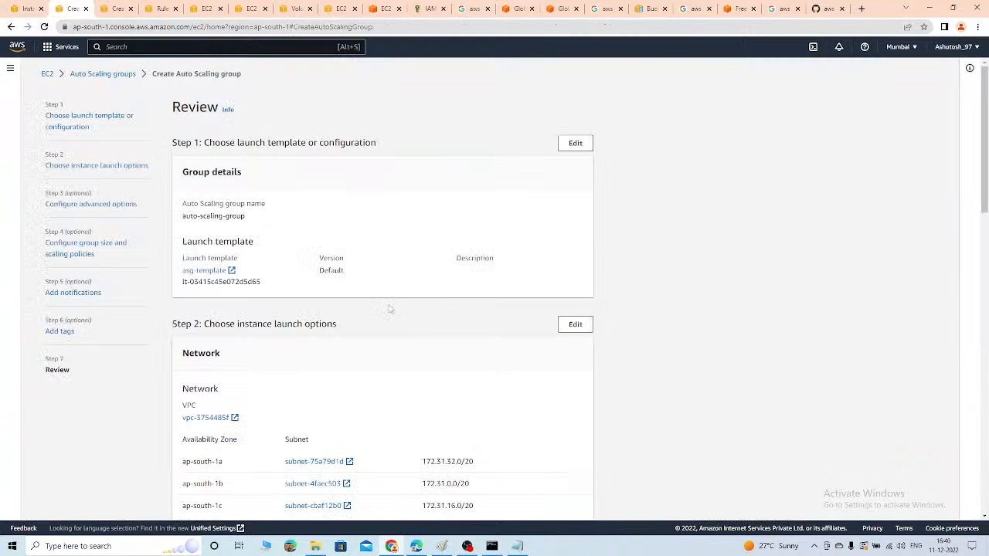
scroll(390, 309, "down", 12)
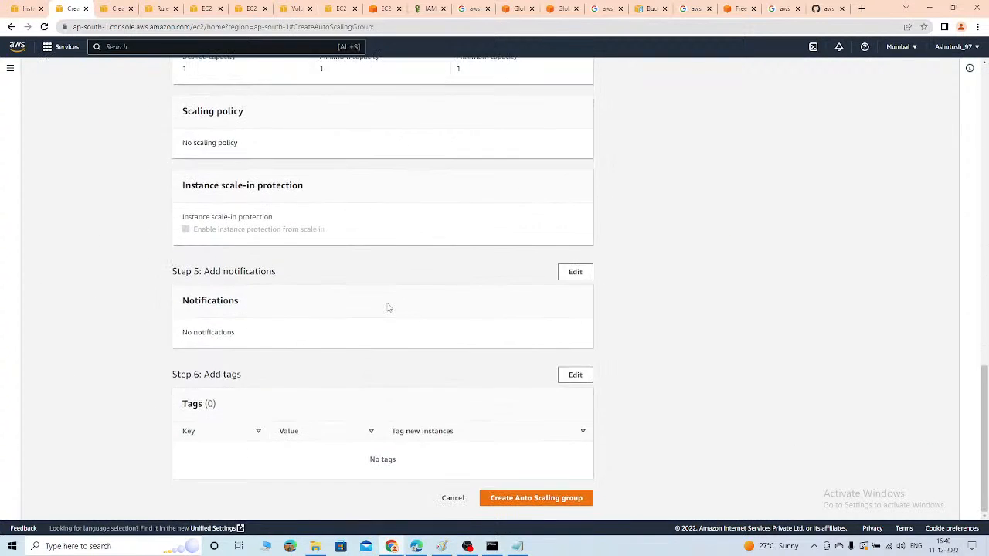
scroll(389, 307, "up", 8)
left_click(27, 9)
left_click(44, 26)
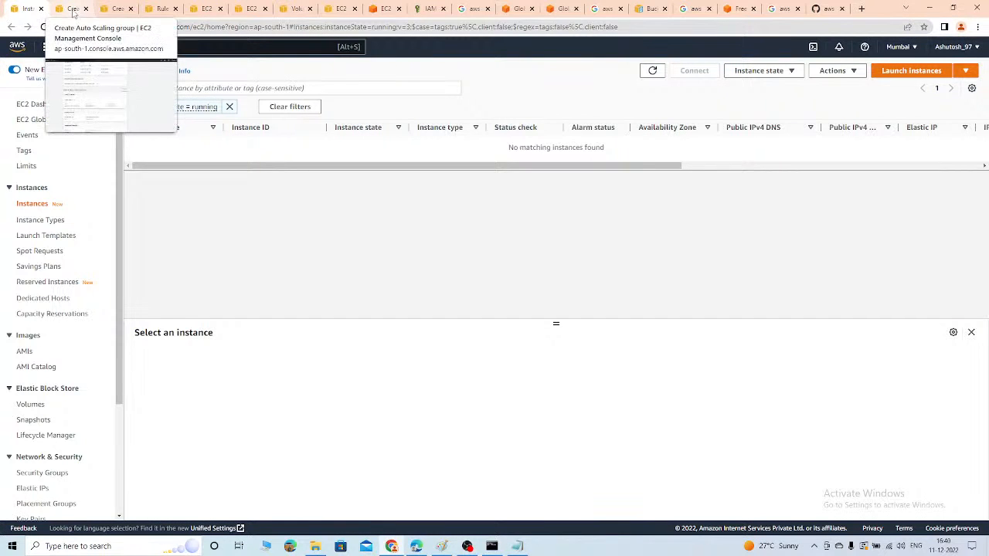
left_click(72, 9)
scroll(350, 340, "down", 10)
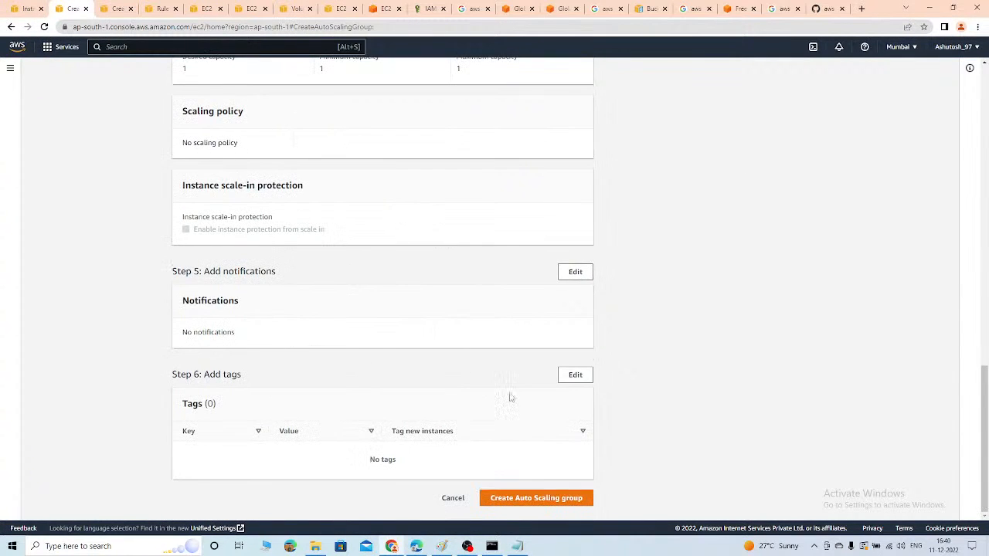
left_click(573, 502)
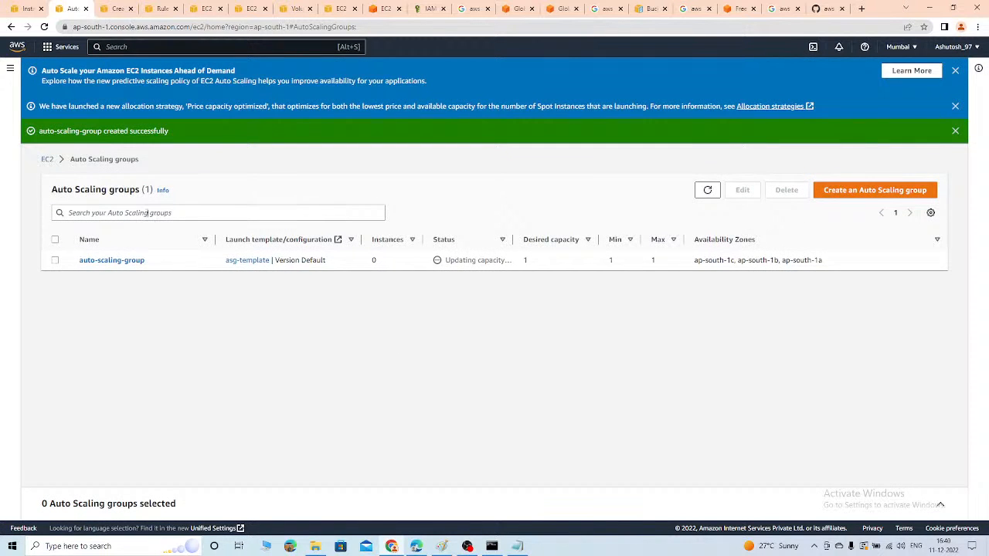
Open auto-scaling-group and examine its desired, minimum and maximum capacities and its activity history
left_click(121, 260)
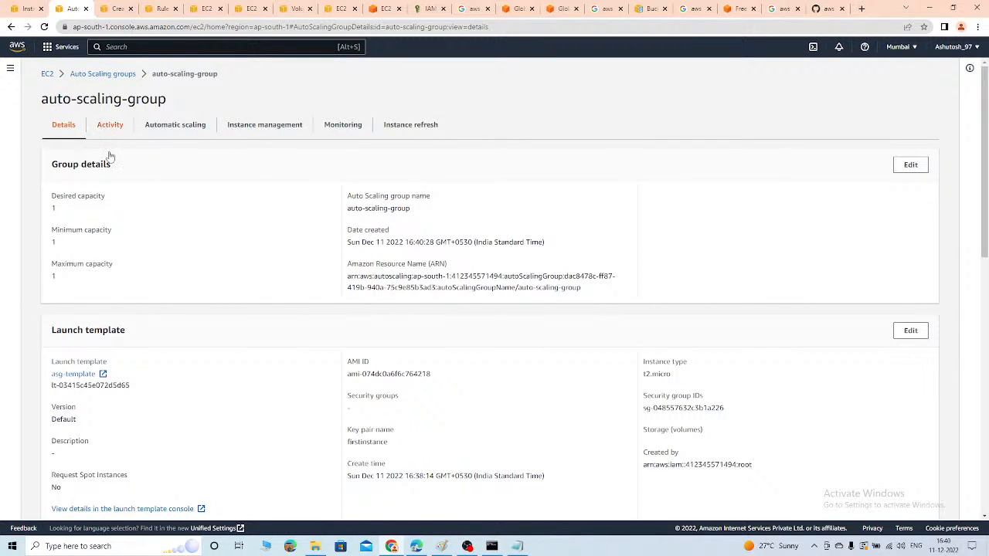
left_click_drag(55, 197, 102, 210)
left_click_drag(51, 241, 121, 270)
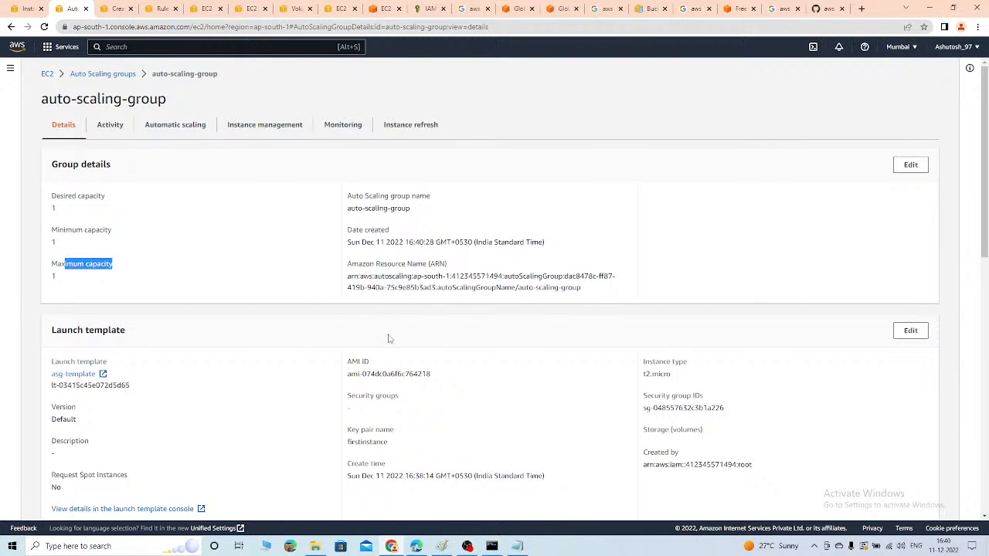
left_click(111, 125)
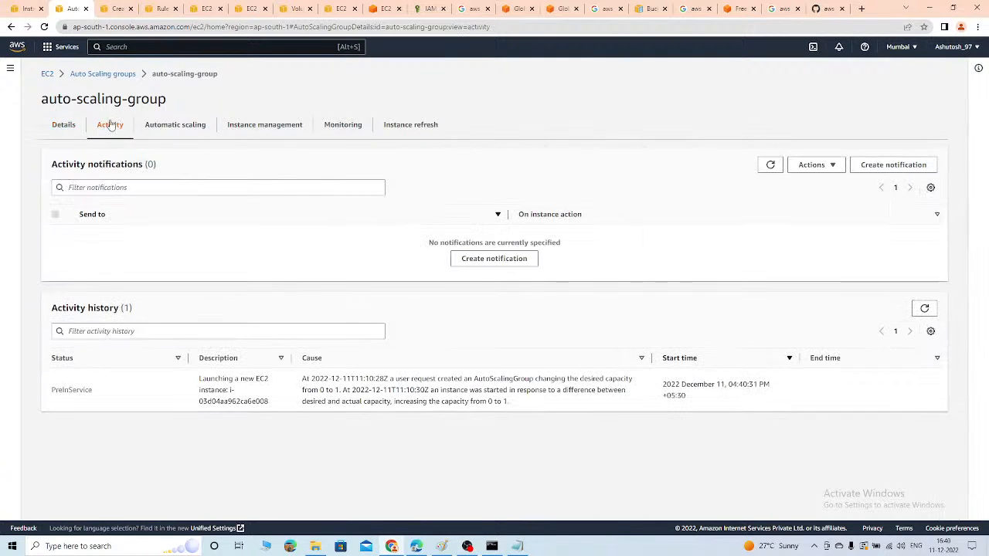
left_click_drag(190, 381, 255, 394)
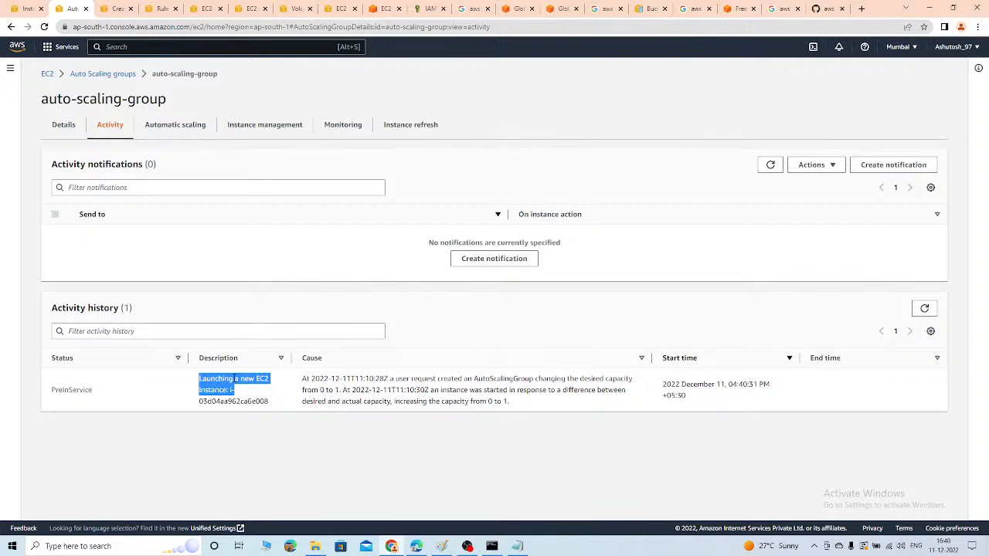
left_click(52, 126)
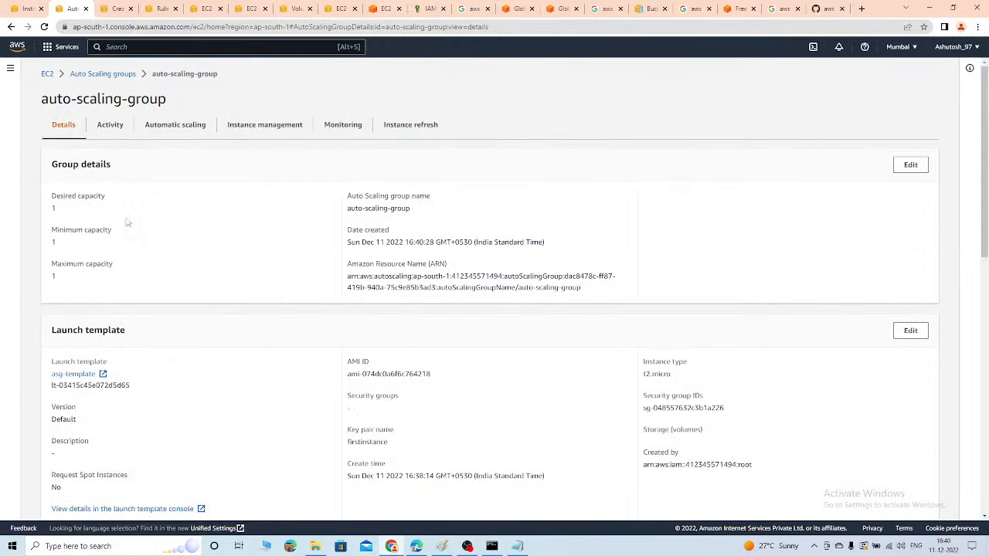
left_click_drag(57, 230, 74, 243)
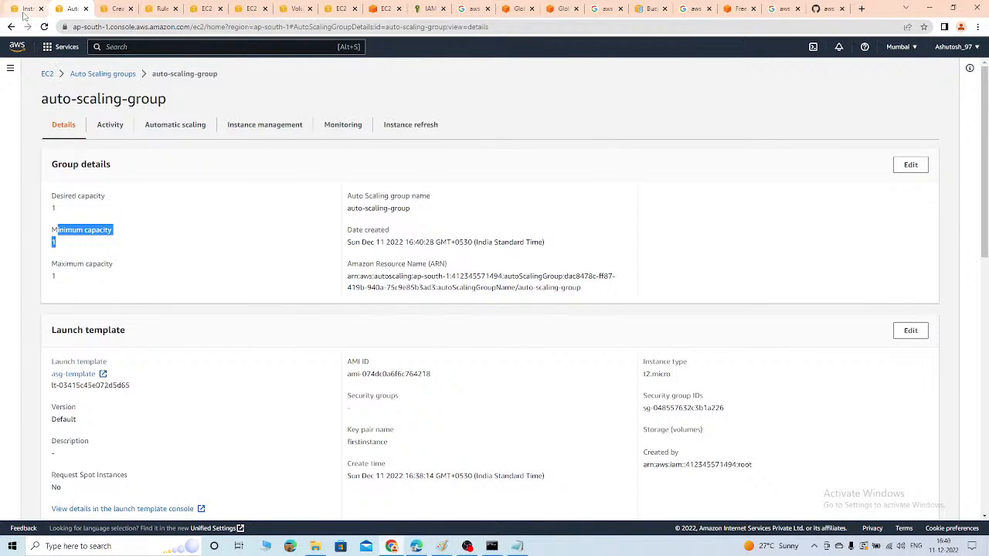
Refresh the running instances in the other browser tab and inspect the tags of the newly launched instance
left_click(27, 11)
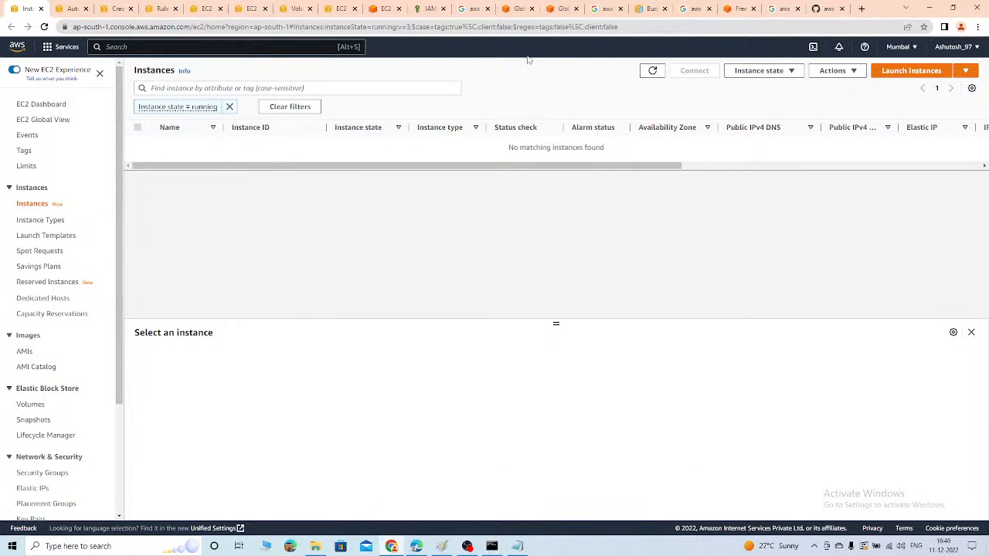
left_click(651, 71)
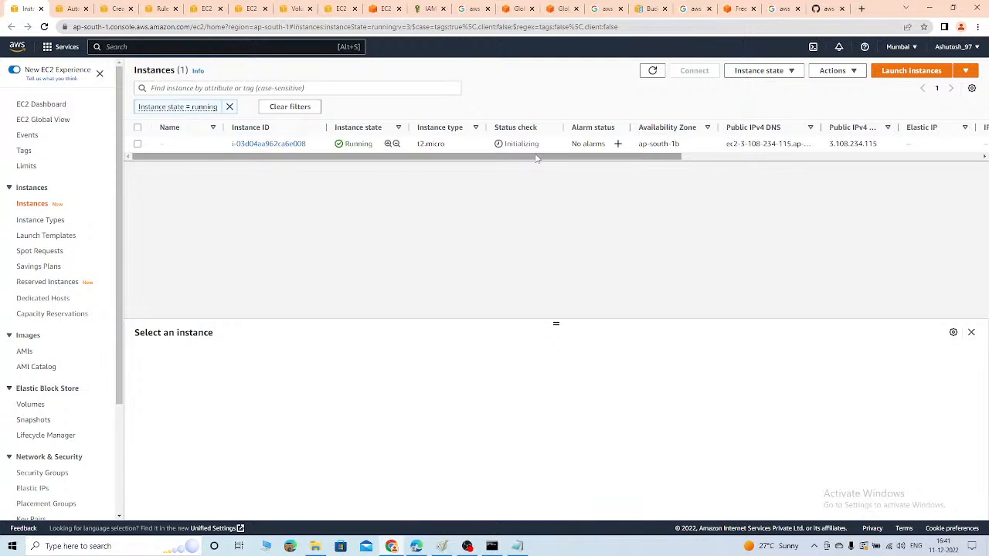
left_click(138, 144)
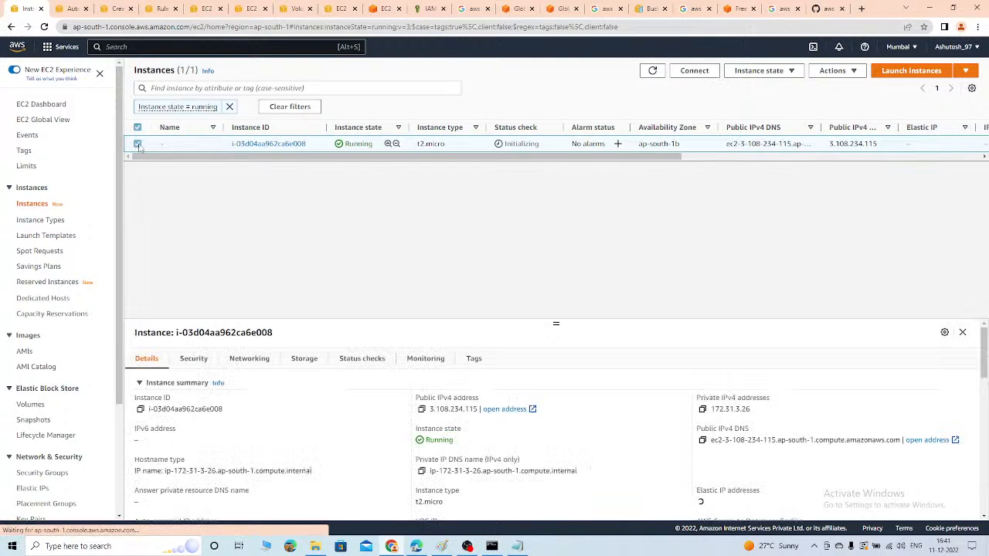
left_click(474, 362)
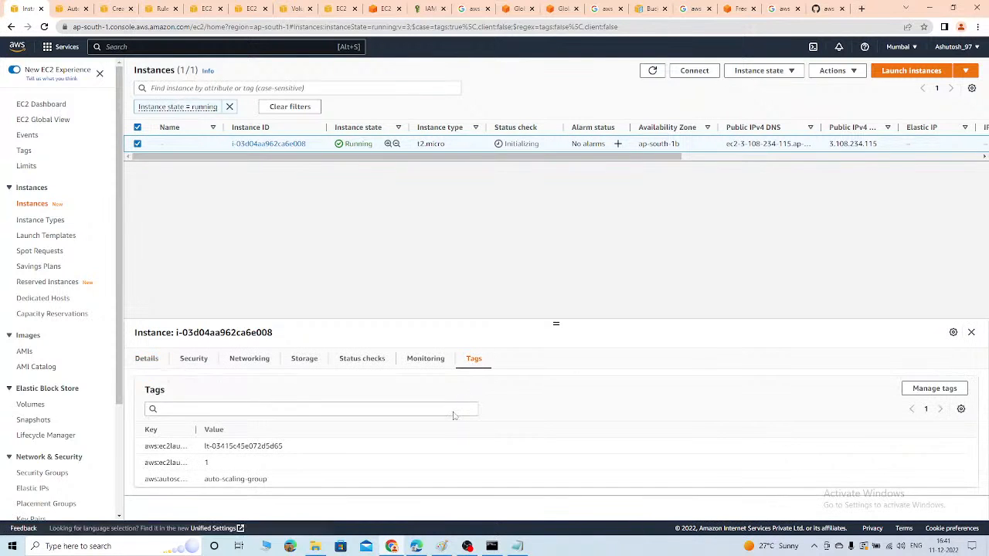
left_click_drag(267, 479, 216, 479)
Return to the auto-scaling-group tab and refresh its activity history to check the instance launch
left_click(72, 8)
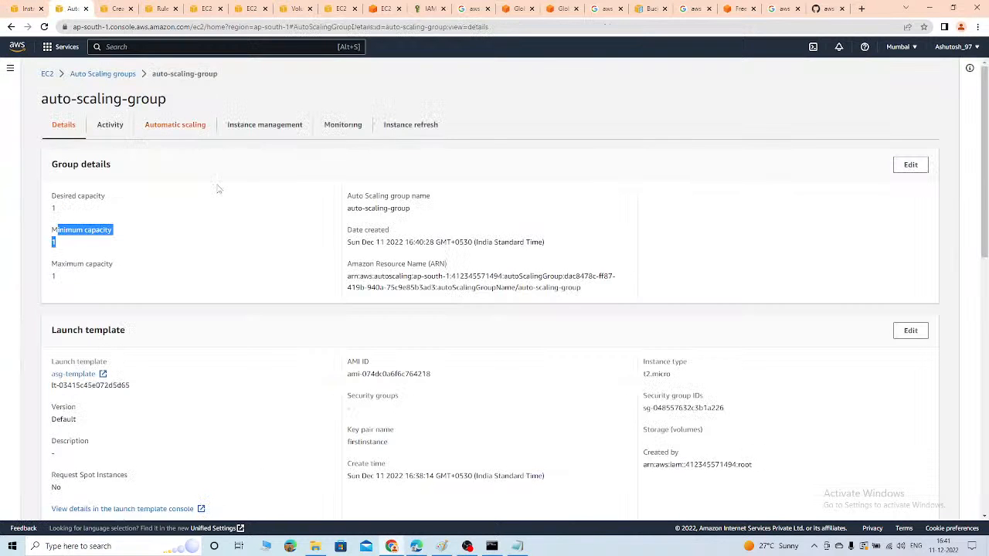
left_click(130, 125)
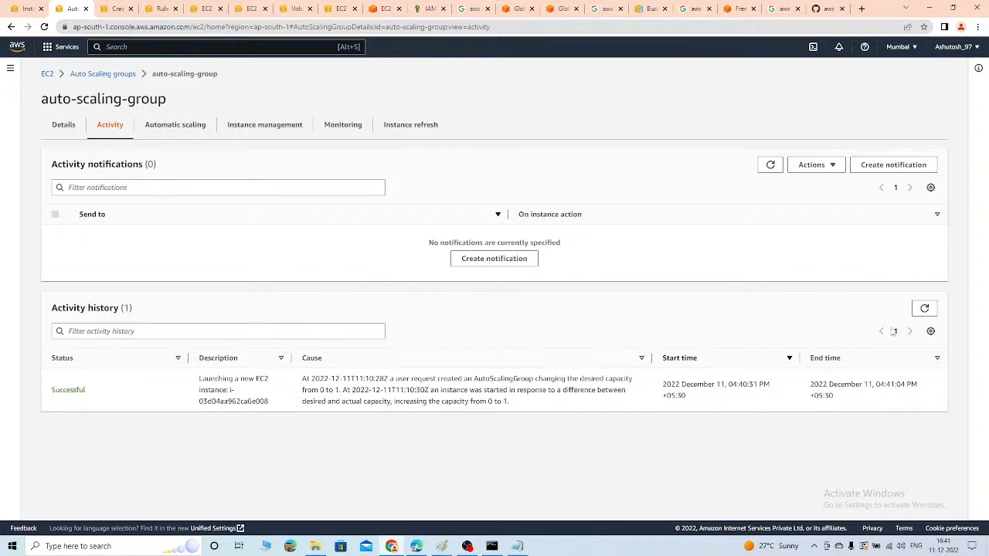
left_click(925, 309)
Edit the group size of auto-scaling-group to desired capacity 2 and maximum capacity 3, keeping the minimum at 1
left_click(63, 126)
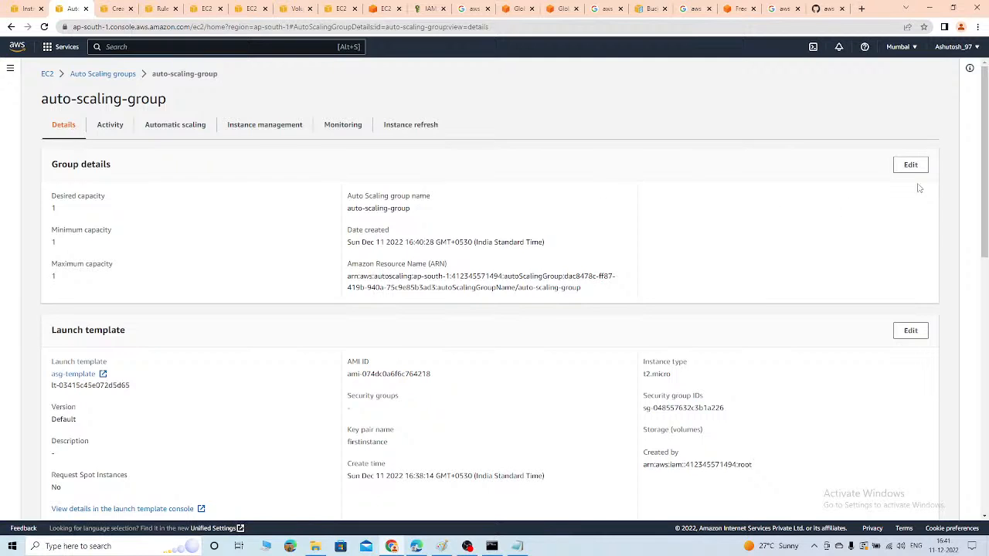
left_click(897, 168)
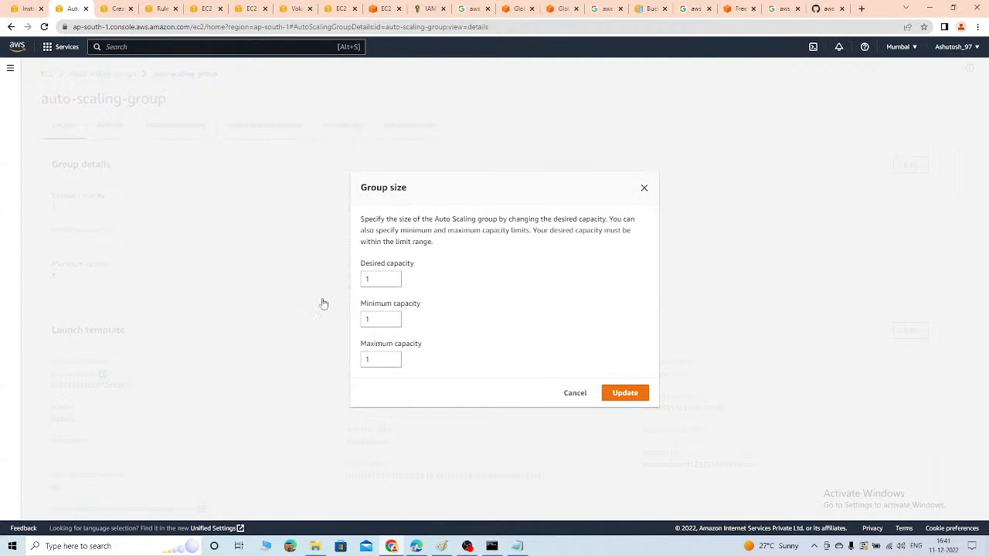
left_click(382, 278)
key("BackSpace")
type("1")
key("Tab")
key("Tab")
type("1")
left_click(634, 394)
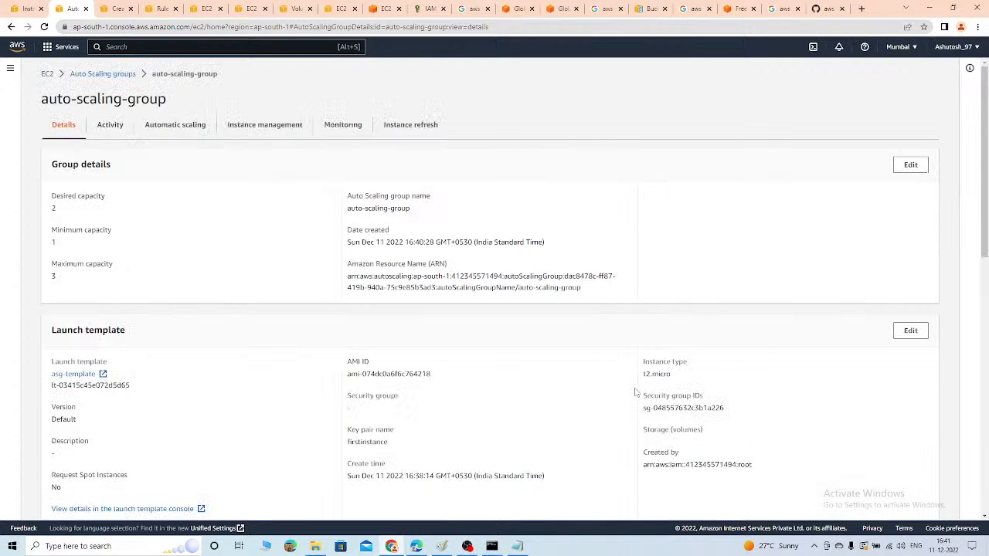
Refresh the group's activity history, reload the page and read the newest launch entry after the capacity change
left_click(107, 126)
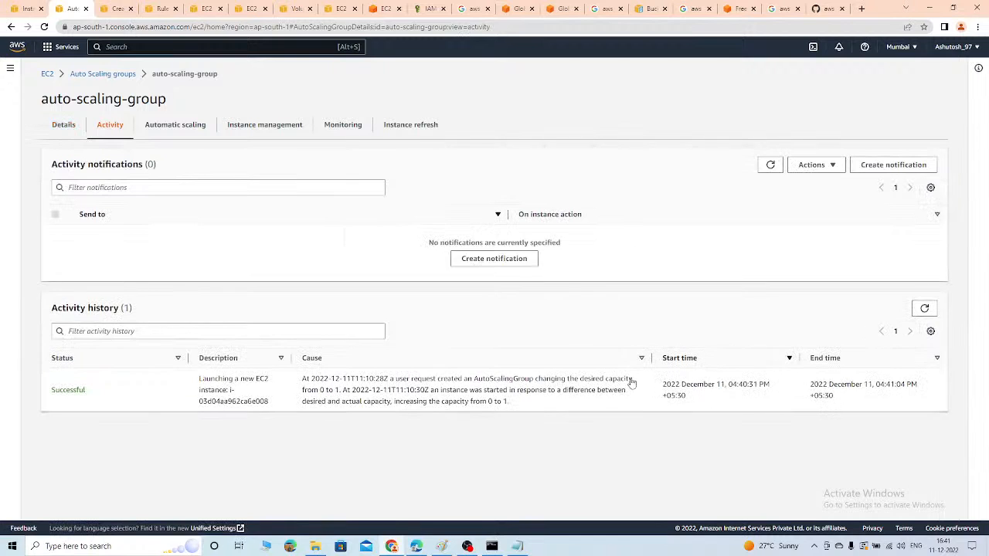
left_click(924, 313)
left_click(925, 309)
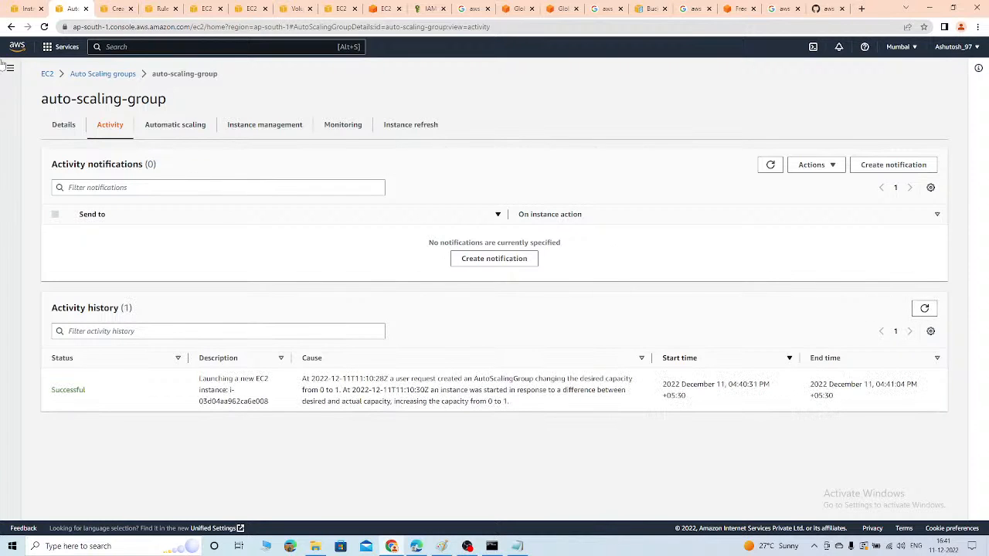
left_click(44, 27)
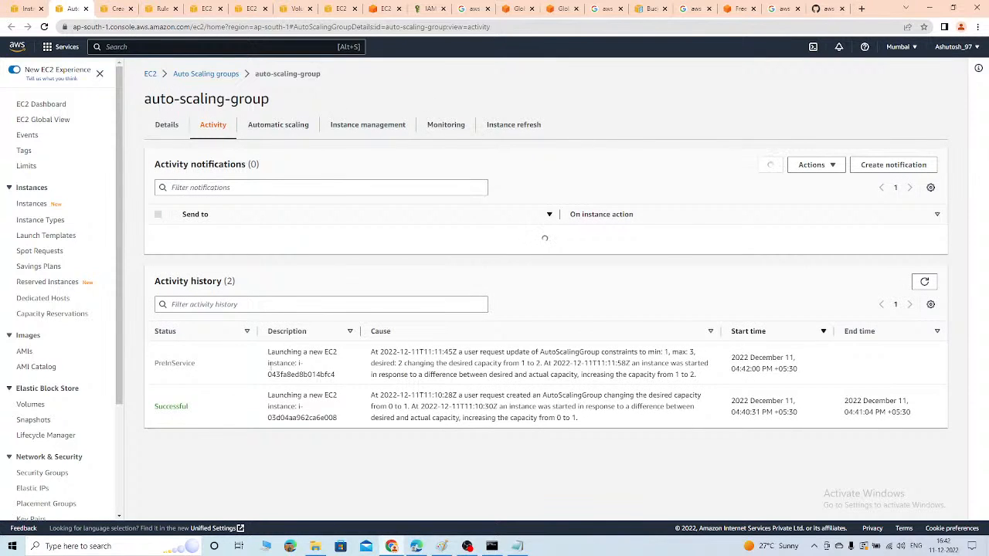
left_click_drag(269, 378, 378, 399)
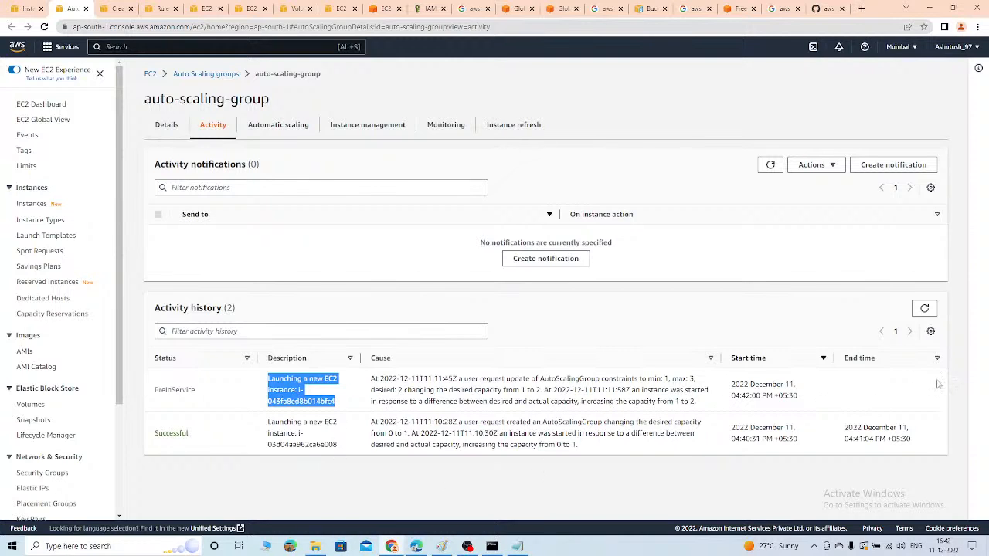
Refresh the group's activity history, then reload the running instances list in the other browser tab to check for the second instance
left_click(925, 309)
left_click(924, 309)
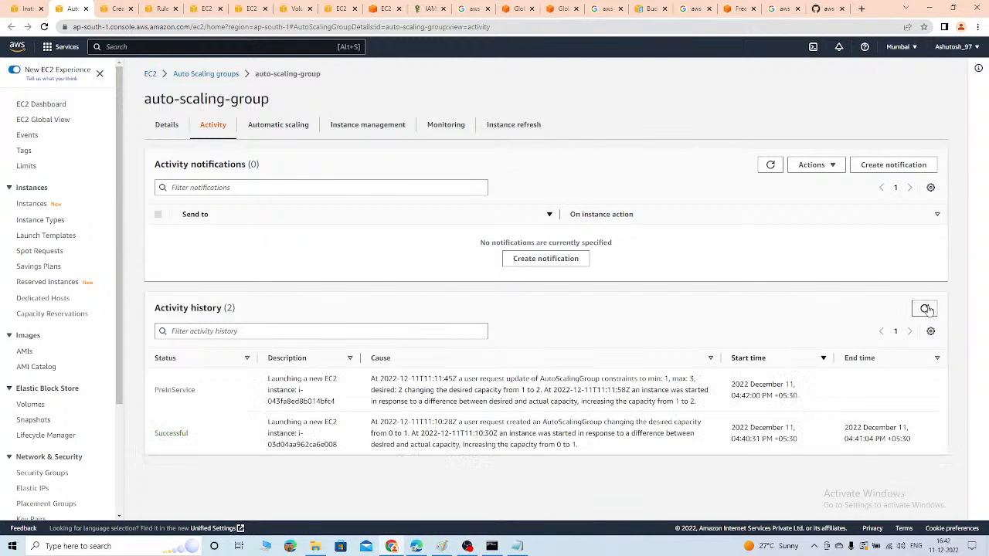
left_click(13, 8)
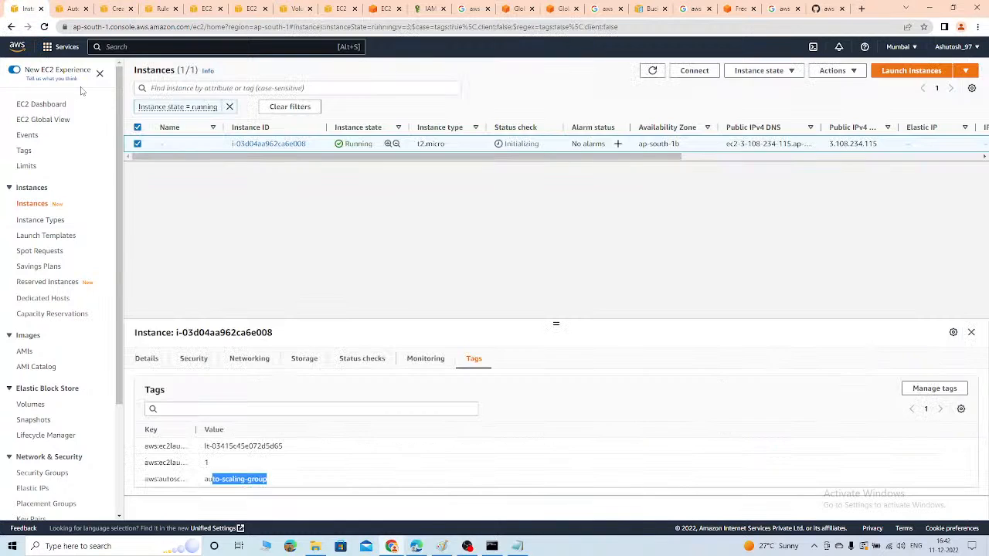
left_click(44, 27)
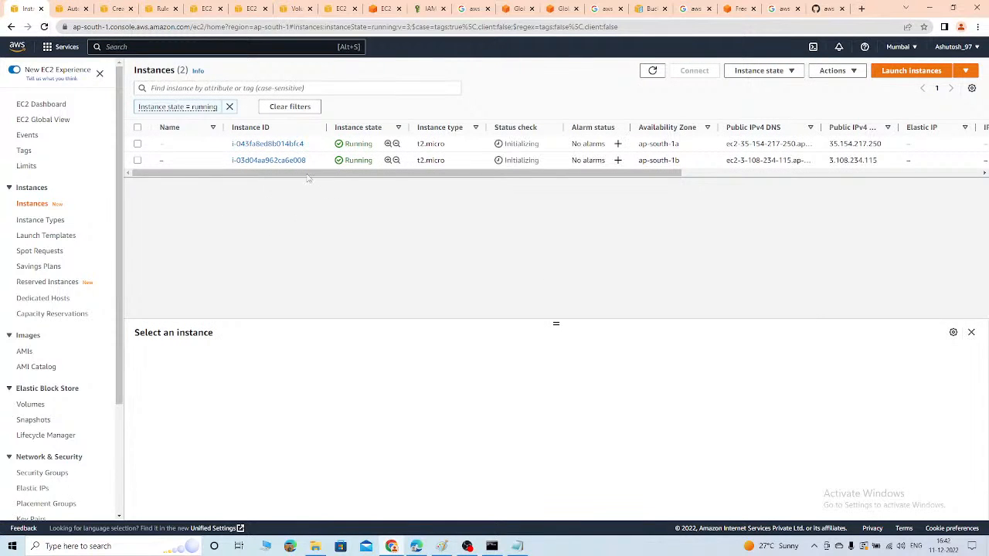
left_click_drag(423, 173, 391, 178)
Return to the auto-scaling-group tab and refresh its activity history to recheck the status of the second launch
left_click(73, 9)
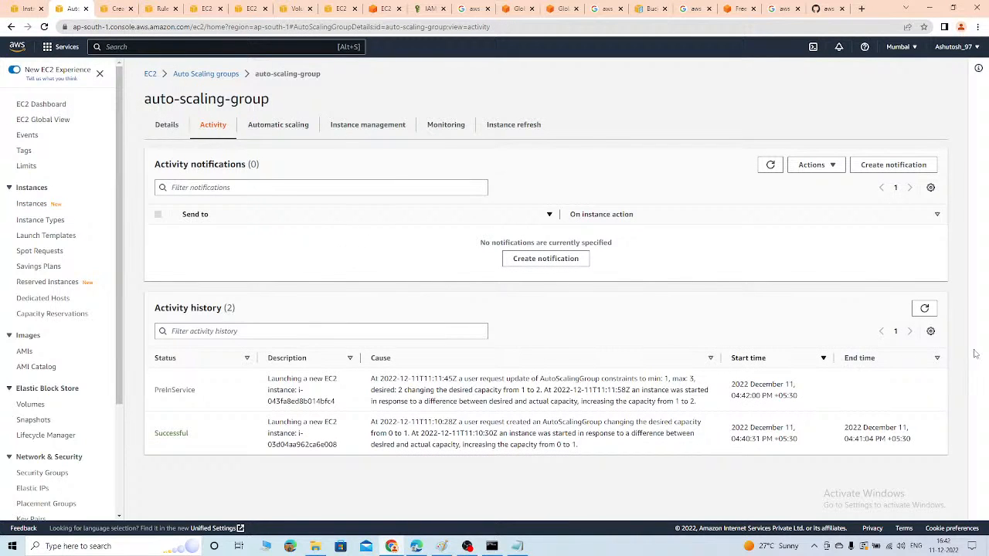
left_click(923, 308)
left_click(923, 308)
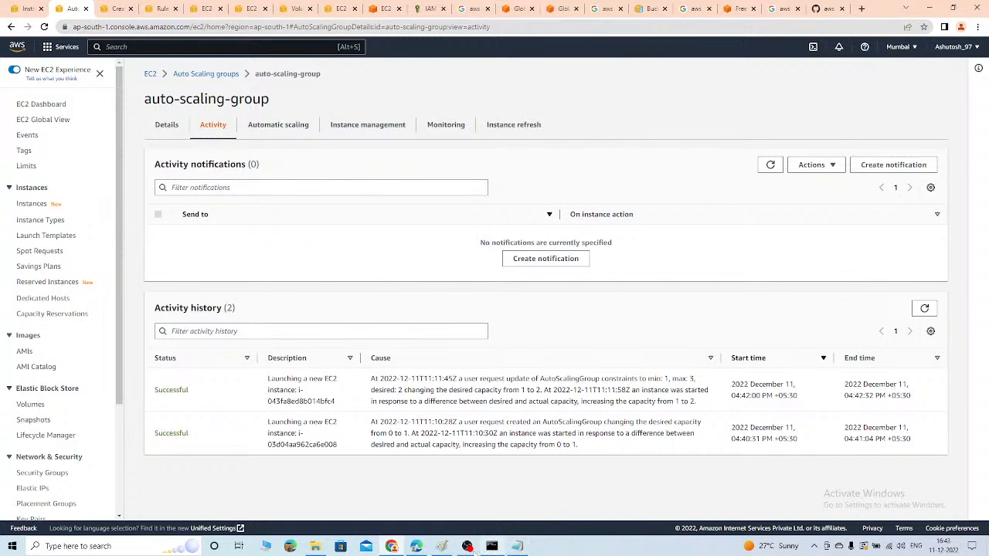
Switch to Paint and, in the blank area below the Auto Scaling Group diagram, brush-write "80%" with an arrow to two small boxes
left_click(441, 546)
left_click(895, 230)
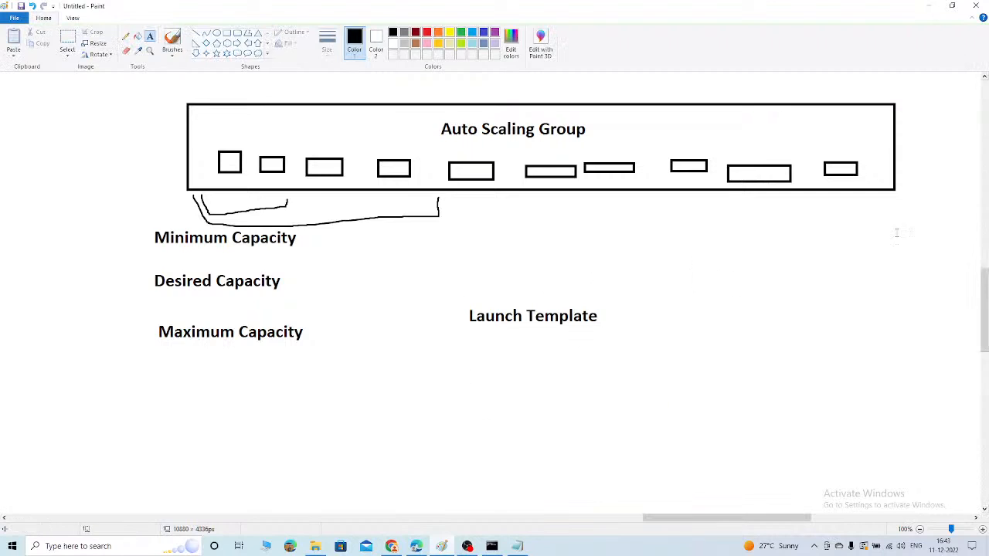
left_click_drag(984, 308, 984, 391)
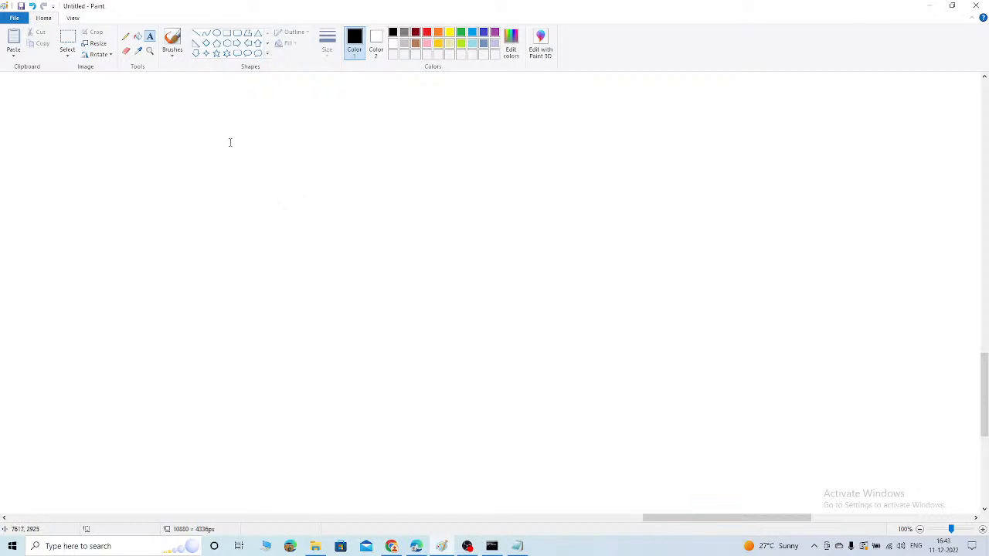
left_click_drag(212, 117, 522, 189)
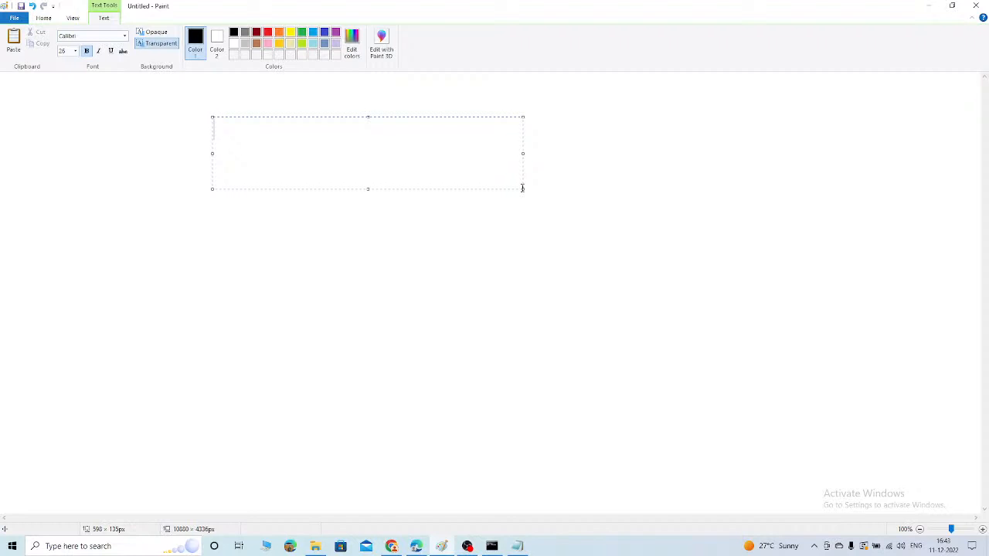
left_click(620, 218)
left_click(173, 43)
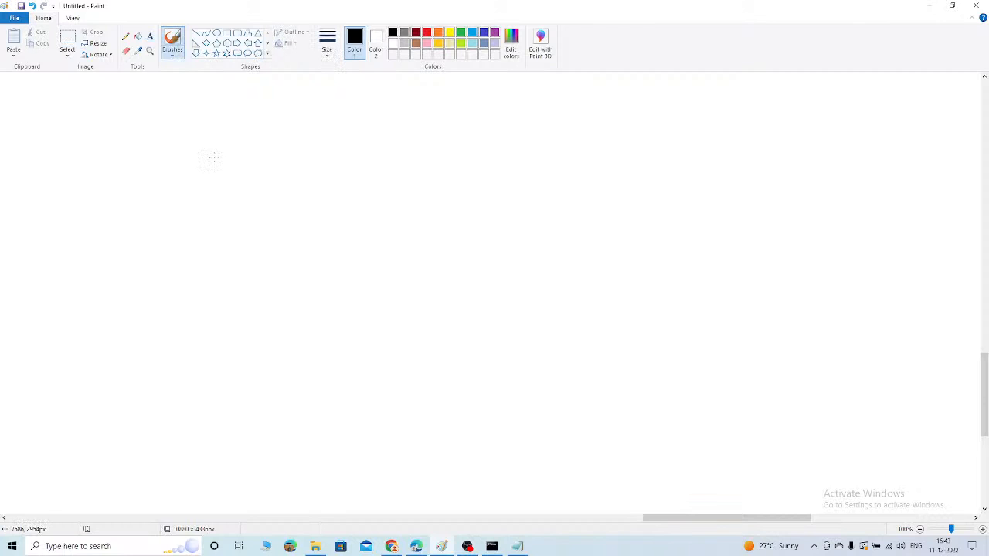
mouse_move(211, 157)
left_mouse_down()
mouse_move(226, 181)
mouse_move(224, 162)
mouse_move(244, 177)
left_mouse_up()
left_click_drag(312, 164, 295, 201)
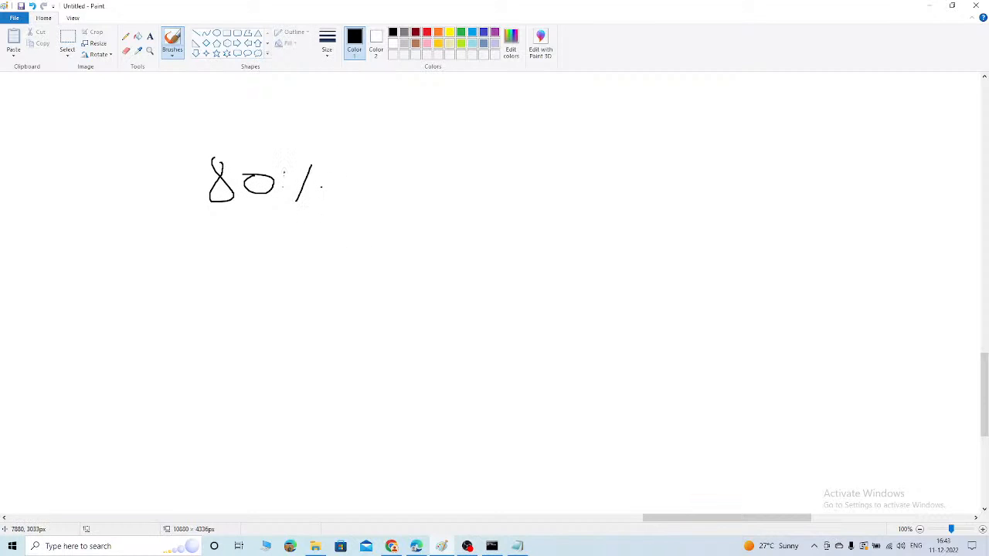
mouse_move(368, 187)
left_mouse_down()
mouse_move(410, 183)
mouse_move(411, 191)
left_mouse_up()
mouse_move(466, 161)
left_mouse_down()
mouse_move(501, 183)
mouse_move(467, 187)
left_mouse_up()
left_click_drag(529, 159, 530, 173)
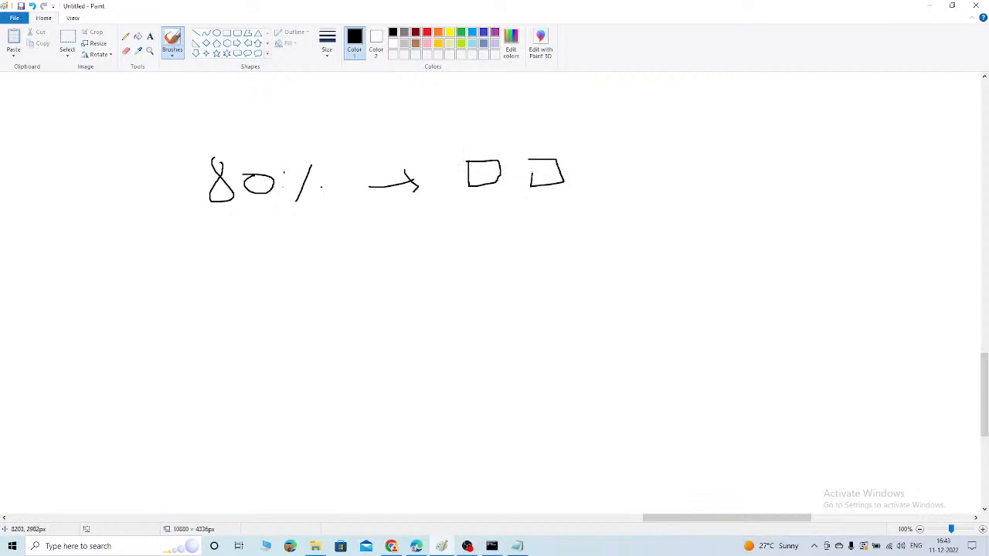
Brush-write "to 40%" with crossed-out boxes beneath the 80% sketch, and draw a long vertical divider line to its right
mouse_move(313, 241)
left_mouse_down()
mouse_move(317, 270)
mouse_move(331, 253)
left_mouse_up()
mouse_move(354, 247)
left_mouse_down()
mouse_move(363, 259)
mouse_move(352, 248)
left_mouse_up()
left_click_drag(358, 305, 409, 312)
mouse_move(409, 310)
left_mouse_down()
mouse_move(400, 340)
mouse_move(431, 314)
mouse_move(488, 333)
left_mouse_up()
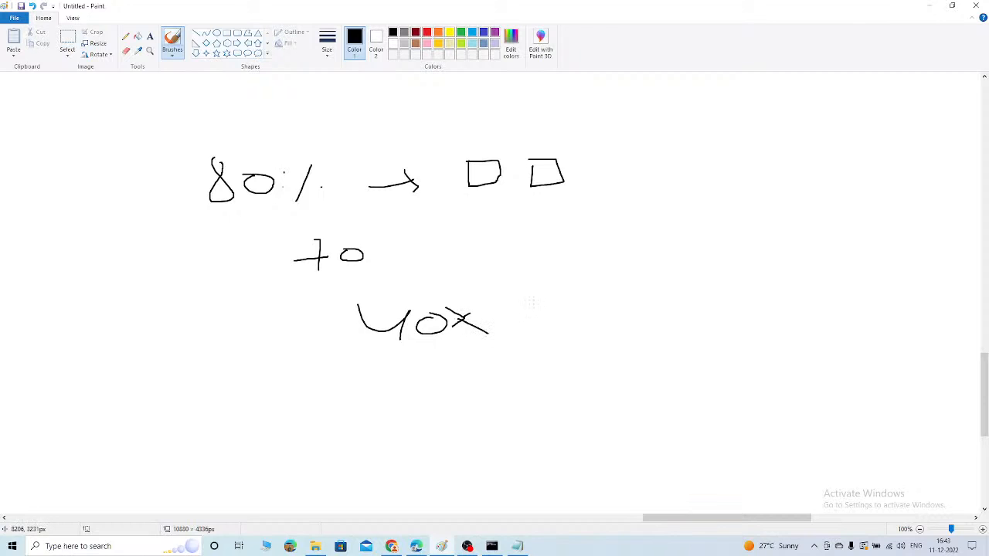
left_click_drag(540, 299, 553, 319)
mouse_move(586, 301)
left_mouse_down()
mouse_move(613, 309)
mouse_move(550, 323)
left_mouse_up()
mouse_move(550, 311)
left_mouse_down()
mouse_move(593, 325)
mouse_move(592, 314)
left_mouse_up()
mouse_move(597, 301)
left_mouse_down()
mouse_move(620, 322)
mouse_move(669, 296)
mouse_move(658, 331)
mouse_move(648, 331)
left_mouse_up()
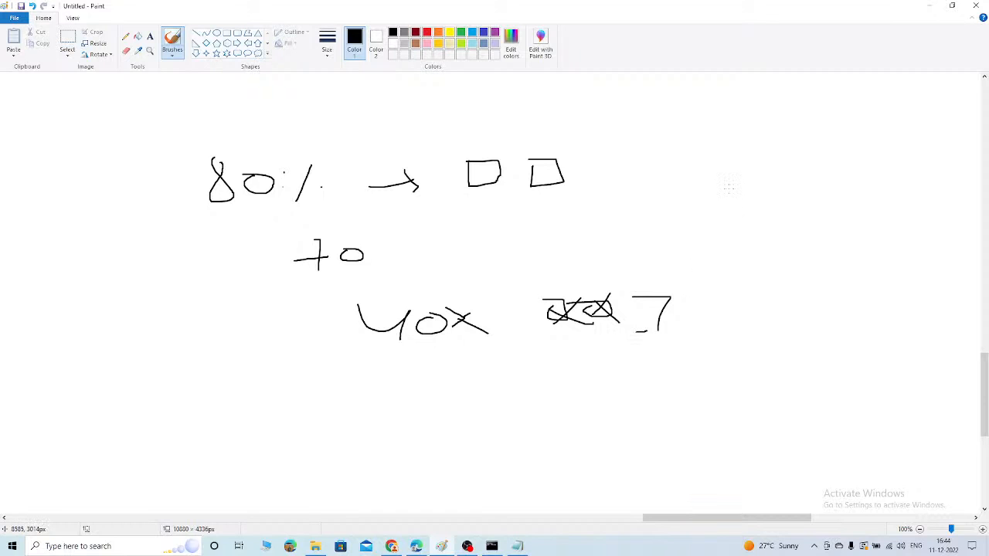
left_click_drag(719, 125, 735, 379)
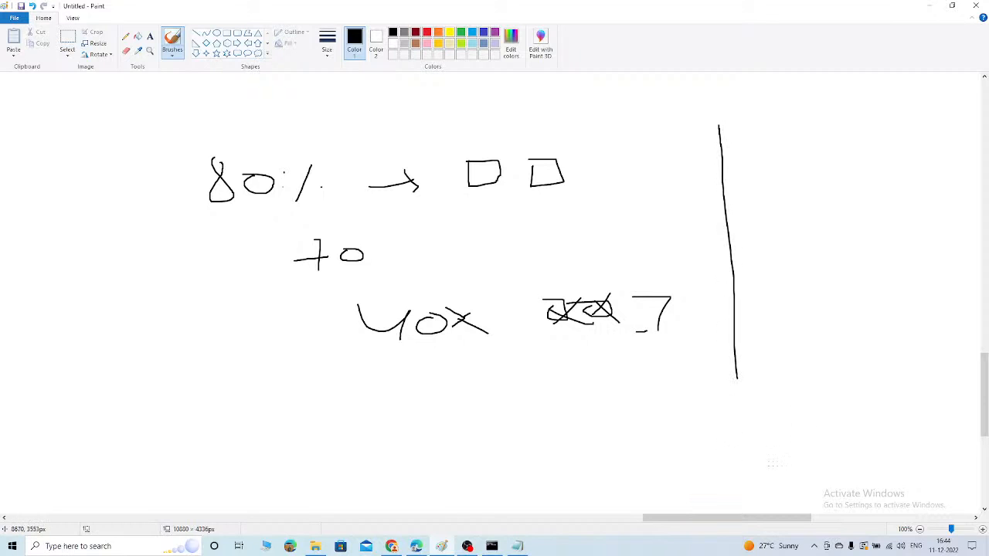
Add a text box right of the divider line with the heading "Dynamic Scalig Policies" followed by a blank line
left_click_drag(749, 519, 869, 524)
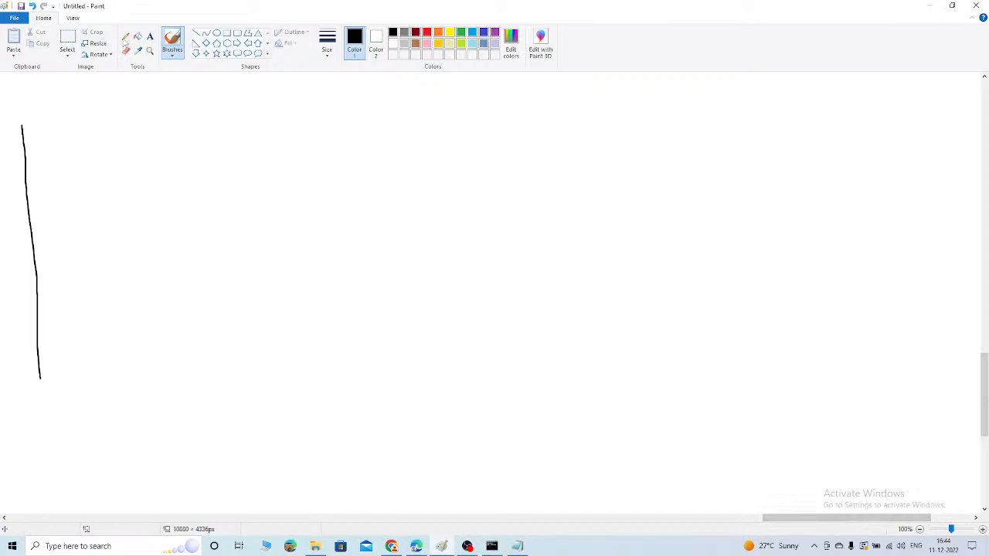
left_click(149, 38)
left_click_drag(244, 121, 668, 221)
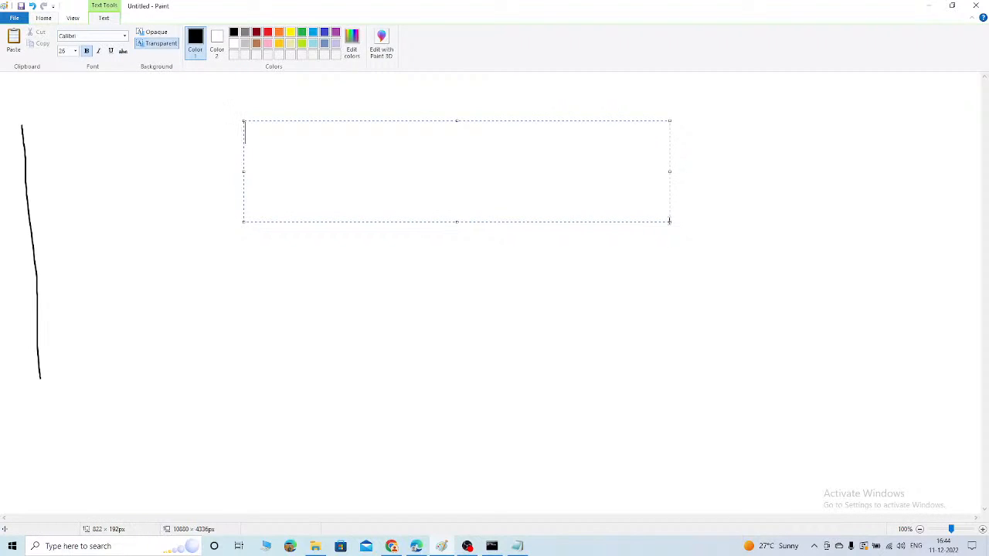
type("Dynamic Scalig ")
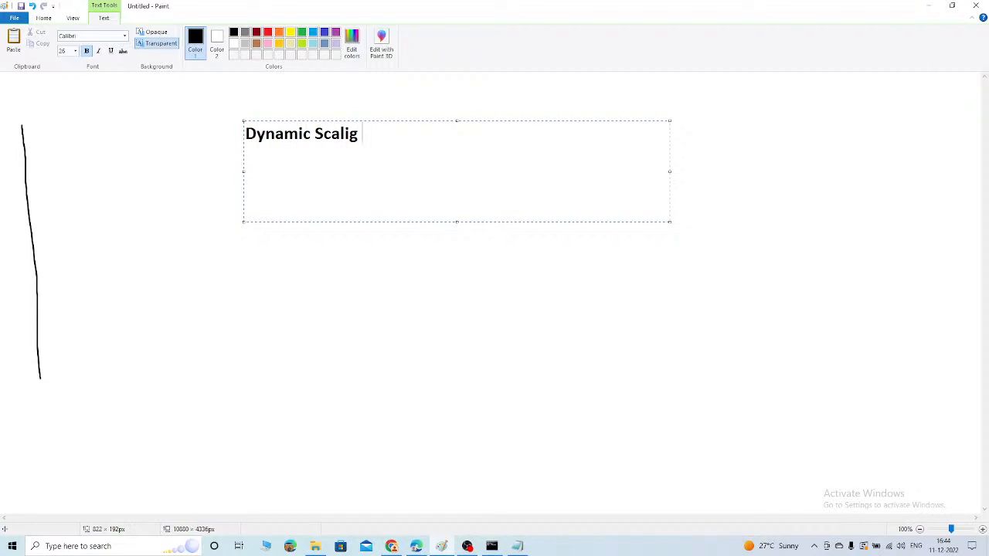
type("Policies")
key("Return")
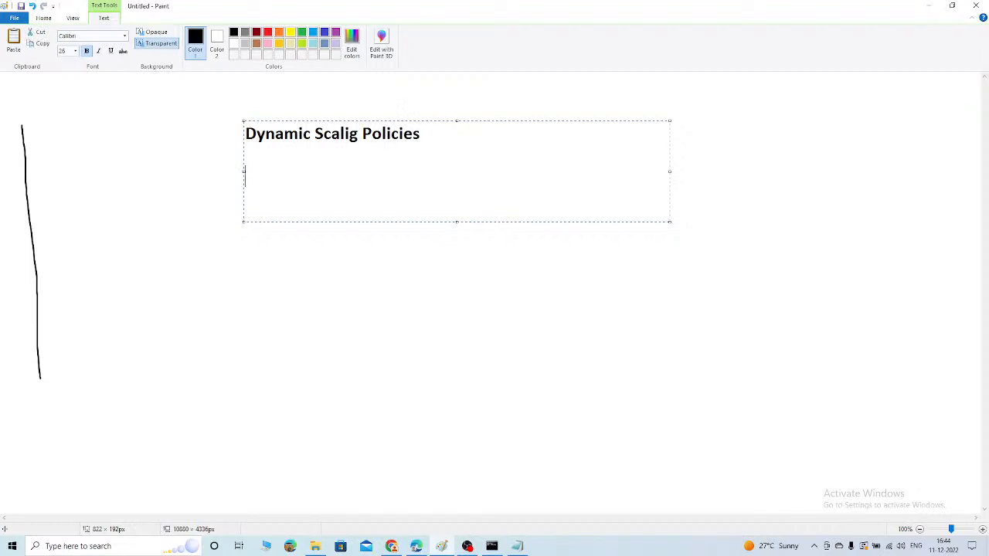
List "1) Target Tracking" and "2) Simple/Step Scaling" under the policies heading
type("1) Target T")
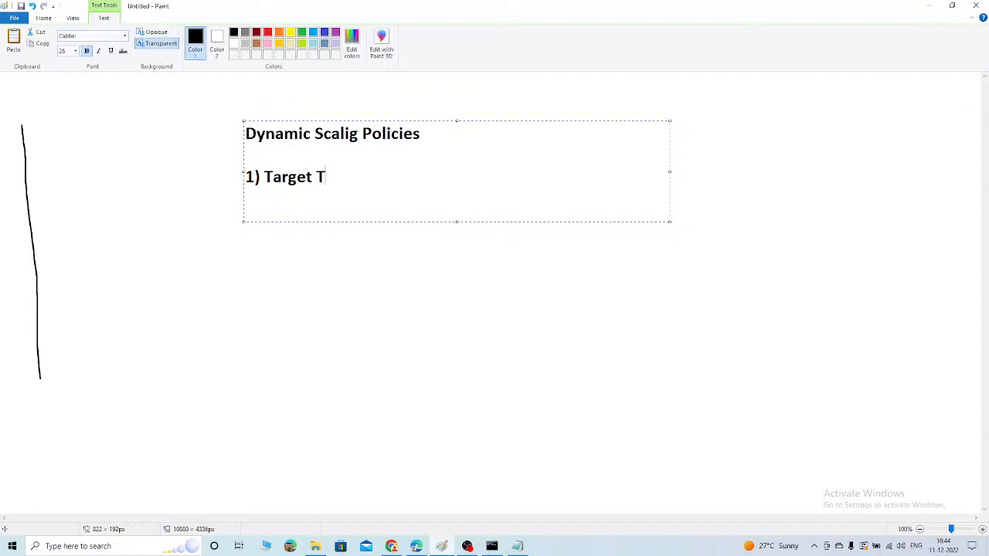
type("racking")
key("Return")
type("2) Simple")
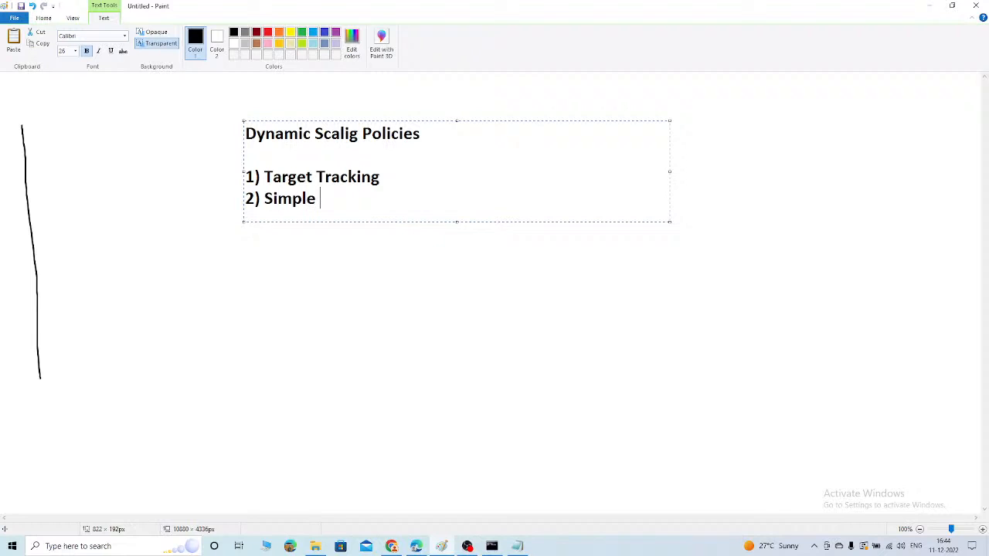
key("BackSpace")
type("/Step Sca")
key("BackSpace")
type("caling")
key("Return")
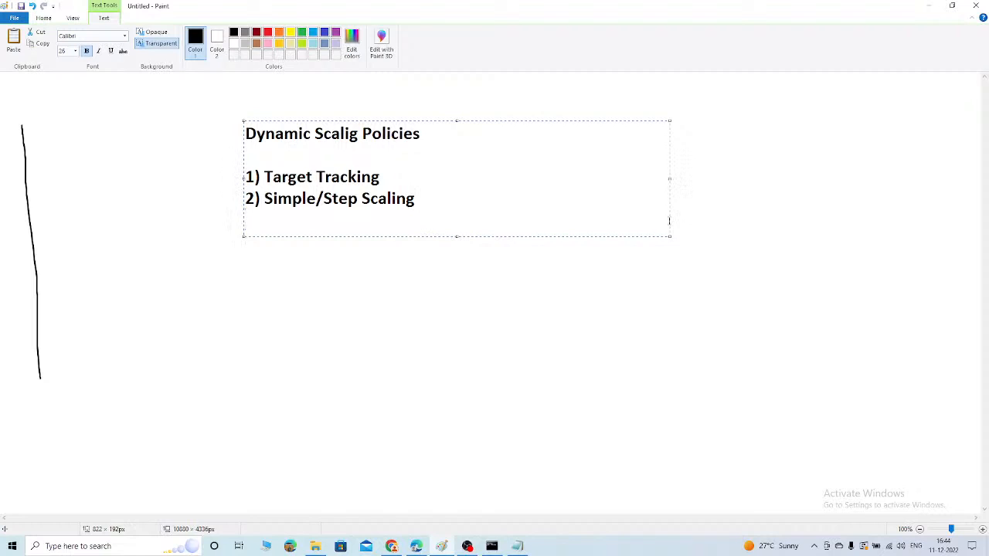
Add "3) Scheduled" as the last list entry and finish the text box
type("3) A")
key("BackSpace")
type("Ac")
key("BackSpace")
key("BackSpace")
type("Sched")
type("uled")
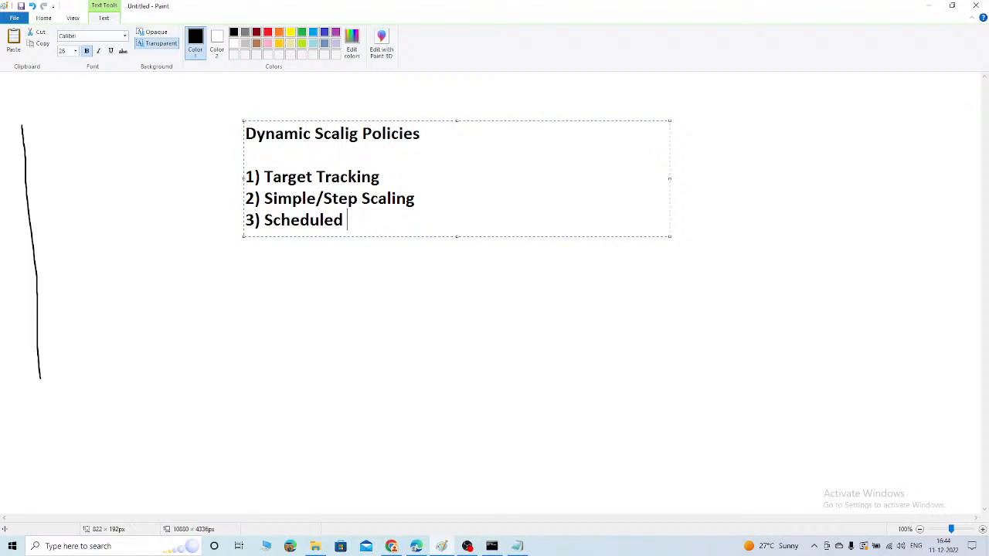
left_click(441, 349)
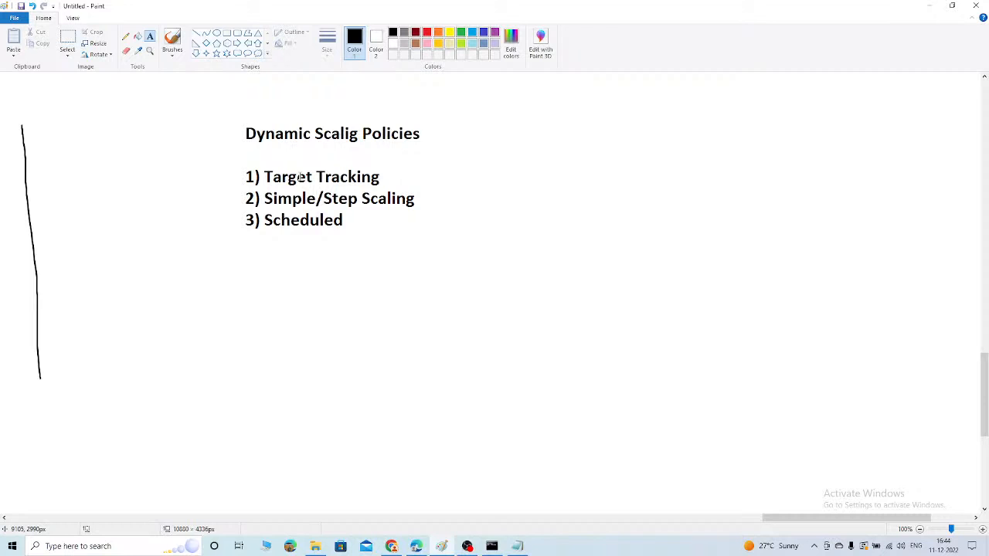
Annotate the policy list with brush strokes: an arrow from Target Tracking to "40", ">70 +" and "<30 - -", and an arrow below Scheduled
left_click(405, 169)
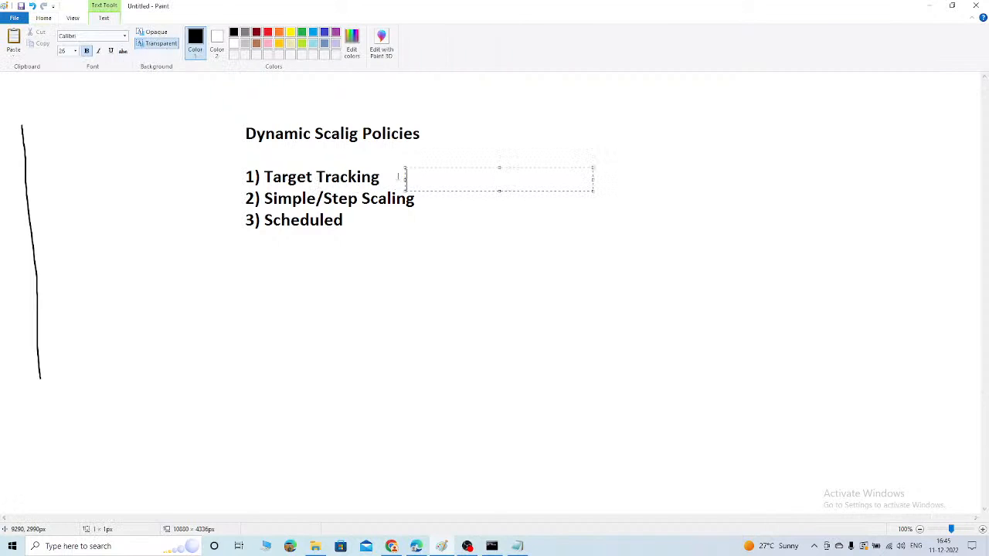
left_click(388, 176)
left_click(173, 40)
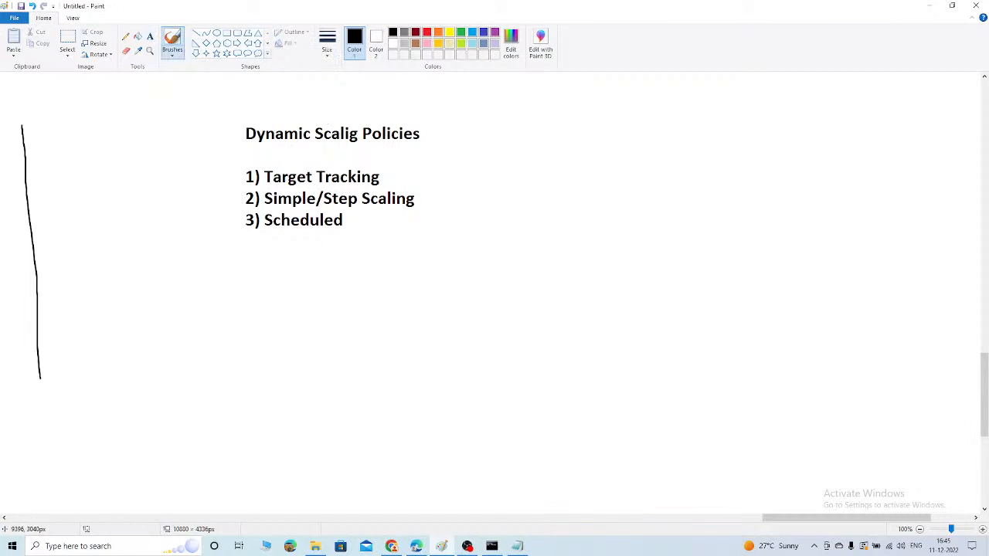
mouse_move(380, 177)
left_mouse_down()
mouse_move(411, 166)
mouse_move(410, 180)
left_mouse_up()
mouse_move(448, 150)
left_mouse_down()
mouse_move(472, 153)
mouse_move(475, 167)
mouse_move(498, 152)
left_mouse_up()
mouse_move(494, 191)
left_mouse_down()
mouse_move(513, 190)
mouse_move(508, 208)
mouse_move(541, 193)
left_mouse_up()
mouse_move(468, 199)
left_mouse_down()
mouse_move(473, 218)
mouse_move(599, 188)
left_mouse_up()
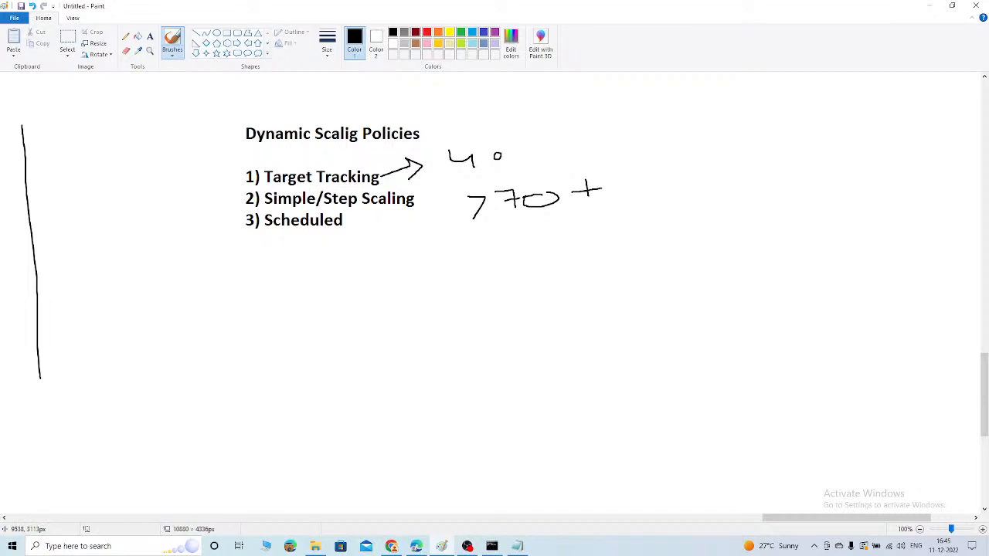
mouse_move(495, 227)
left_mouse_down()
mouse_move(481, 237)
mouse_move(499, 247)
mouse_move(522, 236)
mouse_move(518, 248)
mouse_move(538, 232)
mouse_move(616, 228)
left_mouse_up()
mouse_move(322, 221)
left_mouse_down()
mouse_move(362, 285)
mouse_move(342, 278)
left_mouse_up()
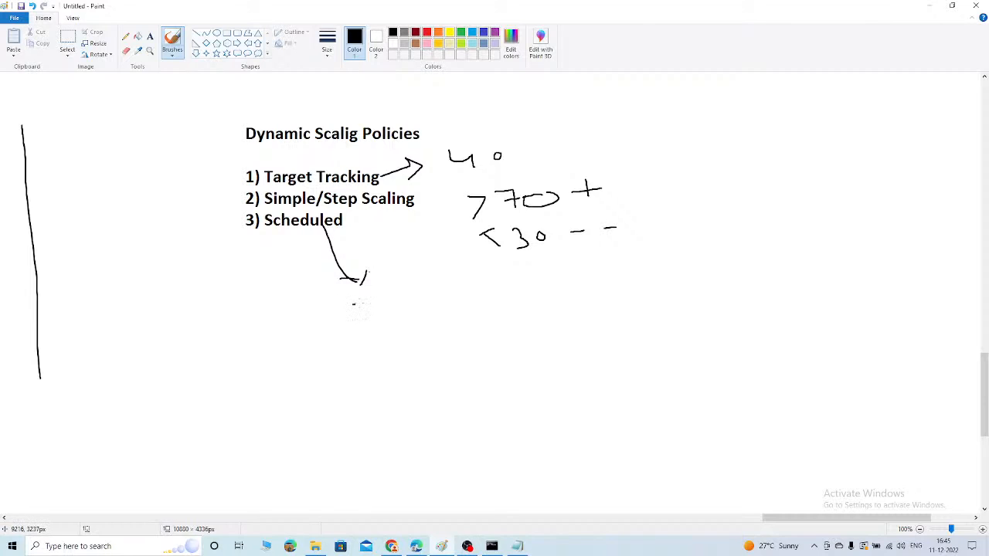
left_click_drag(353, 303, 392, 292)
Add the text "Predictive scaling" in a new text box below the policy list
left_click(150, 37)
mouse_move(338, 341)
left_mouse_down()
mouse_move(351, 414)
mouse_move(643, 403)
left_mouse_up()
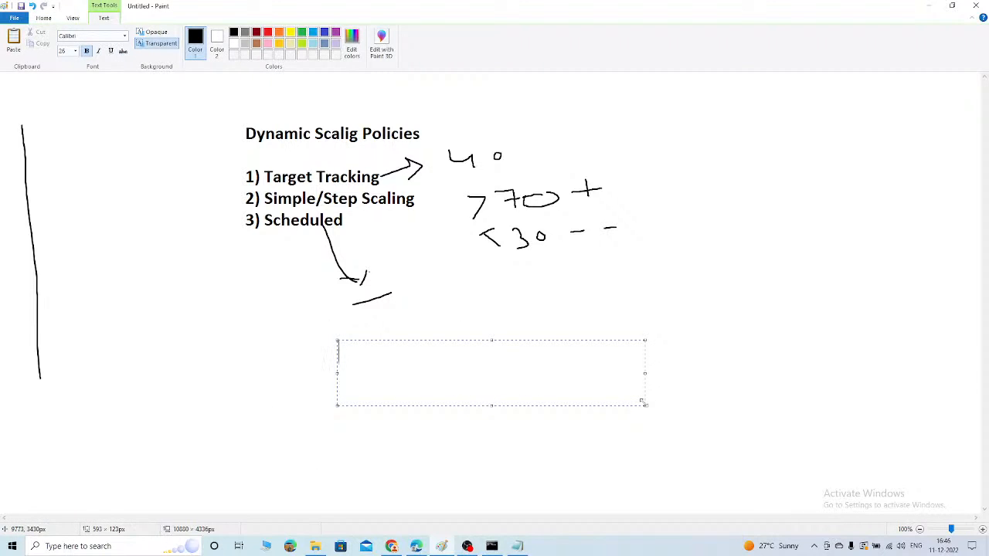
type("Predictive sca")
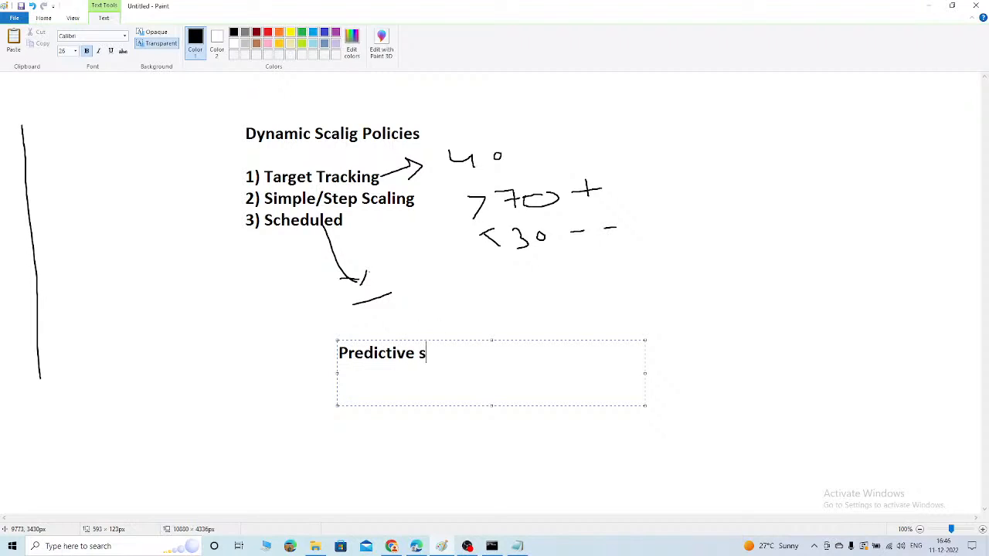
key("BackSpace")
type("caling")
left_click(545, 445)
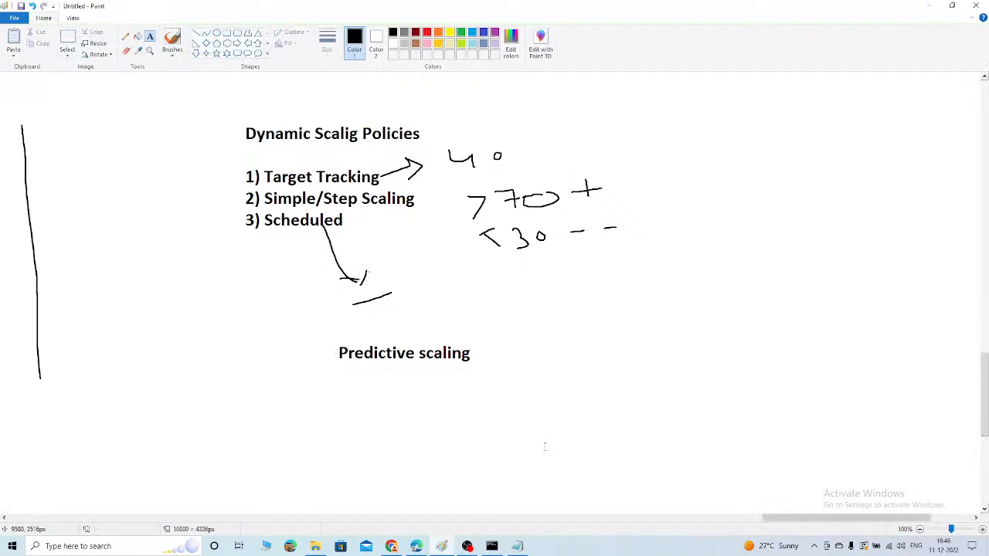
left_click(649, 278)
left_click(350, 424)
Sketch a small graph with two axes, a rising line and a wavy curve to the right of the Predictive scaling text
left_click(172, 42)
mouse_move(645, 340)
left_mouse_down()
mouse_move(646, 378)
mouse_move(757, 410)
left_mouse_up()
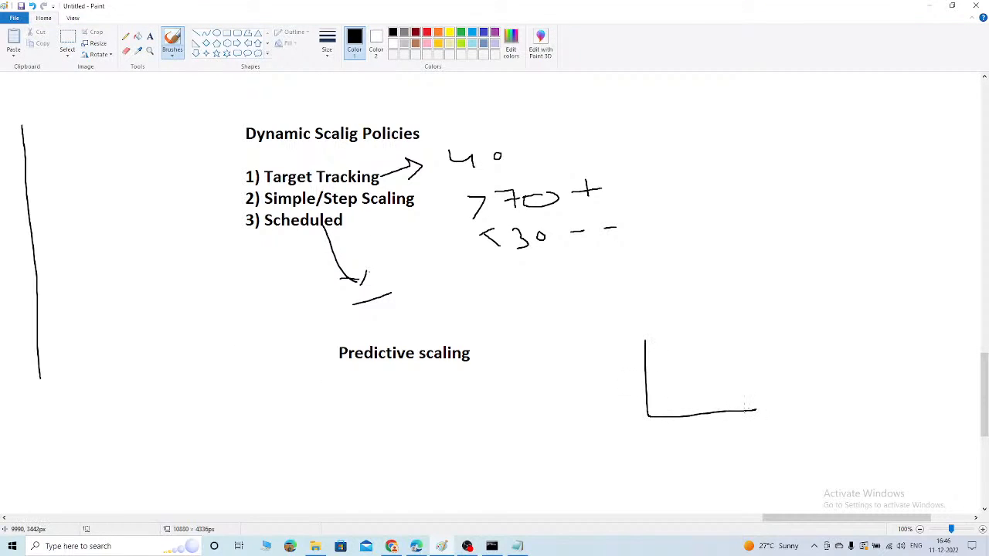
left_click_drag(640, 415, 757, 361)
mouse_move(656, 379)
left_mouse_down()
mouse_move(661, 369)
mouse_move(689, 388)
mouse_move(698, 355)
mouse_move(718, 370)
mouse_move(682, 345)
mouse_move(666, 347)
left_mouse_up()
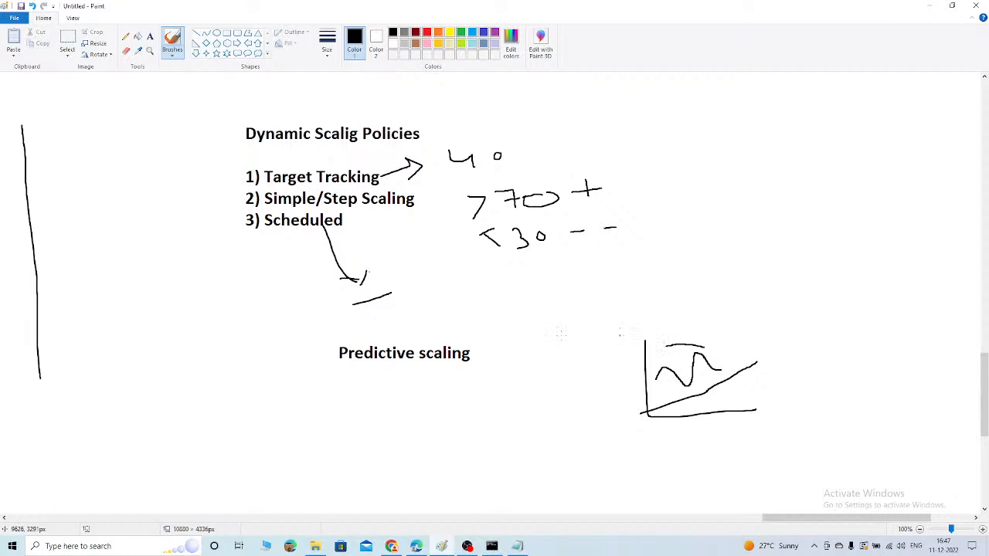
Add the text "cooldown" in a new text box in the empty canvas area below the Predictive scaling graph
scroll(952, 449, "down", 5)
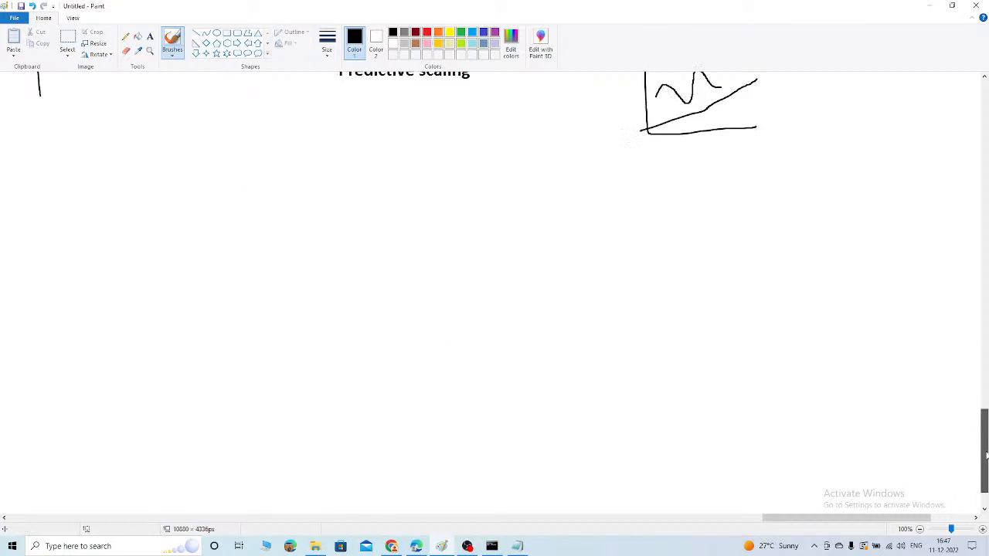
left_click(150, 36)
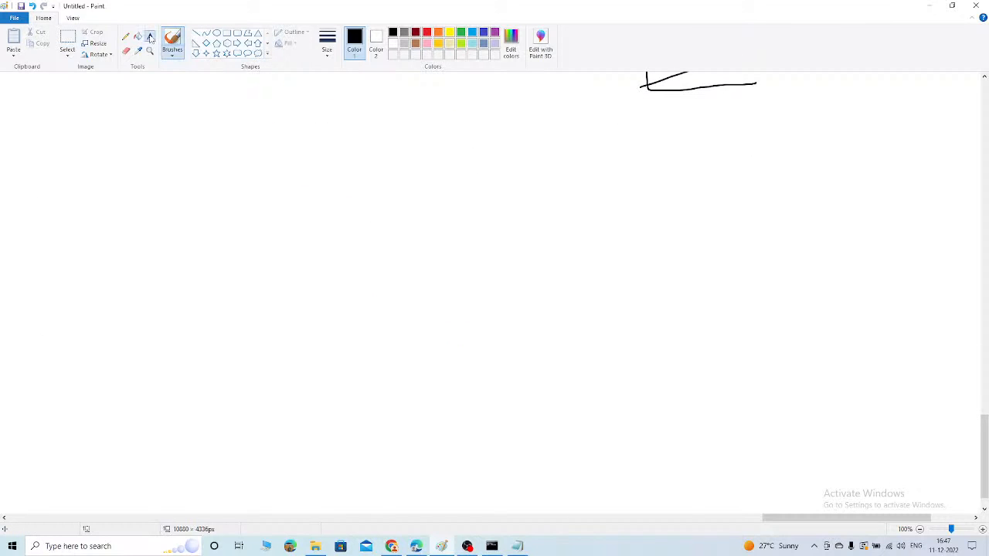
left_click_drag(181, 110, 602, 193)
type("c")
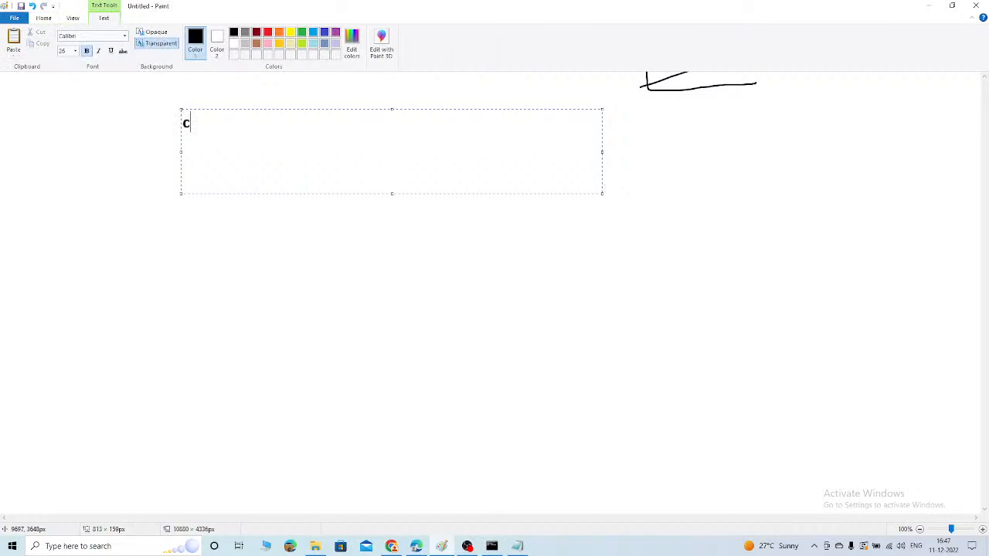
type("ooldown")
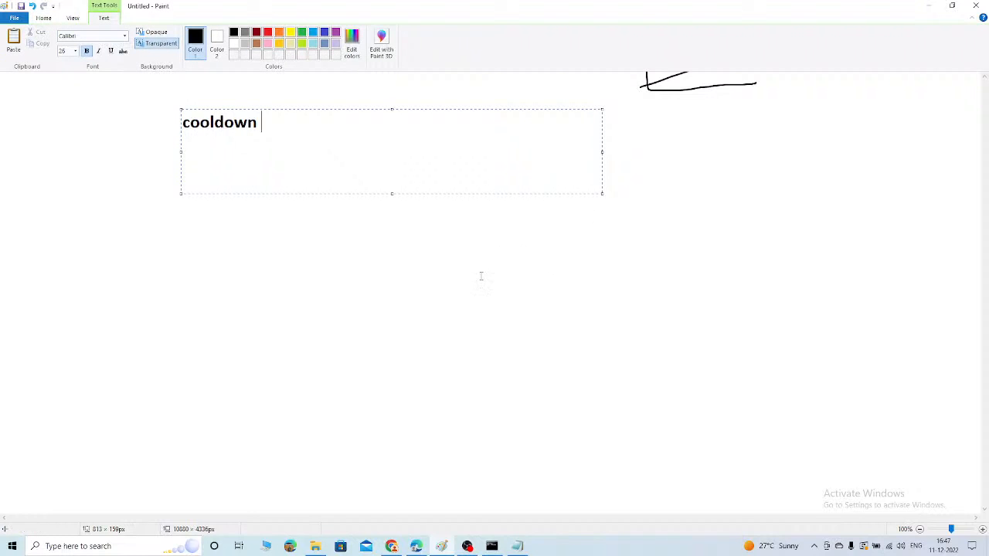
left_click(304, 214)
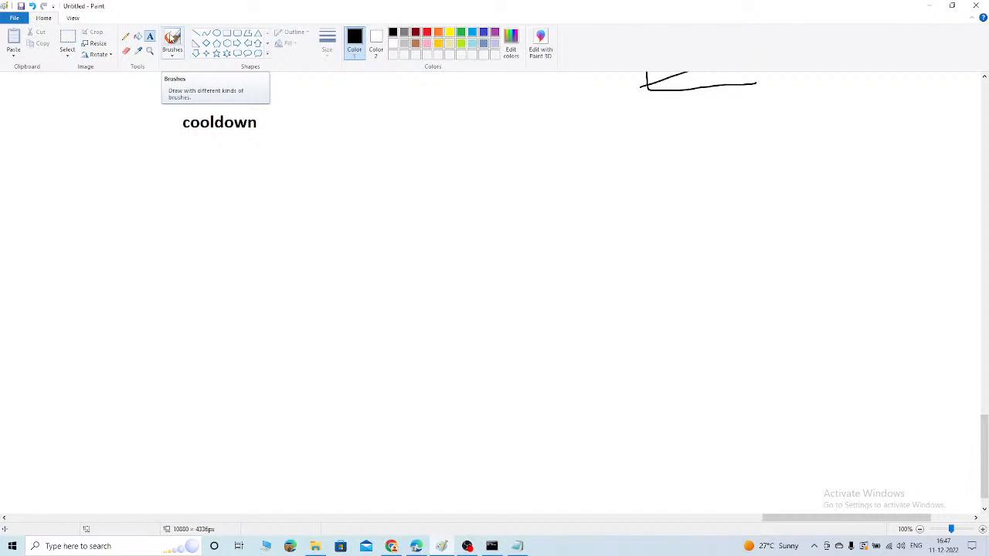
Brush an arrow from "cooldown" to a handwritten "300", underline it and add a vertical stroke beside it
left_click(172, 38)
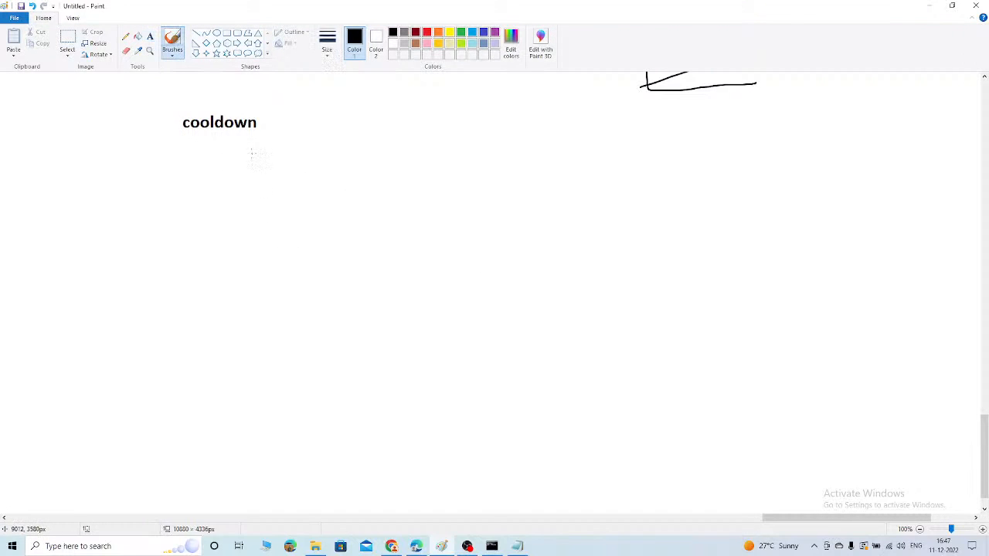
mouse_move(246, 140)
left_mouse_down()
mouse_move(247, 157)
mouse_move(296, 152)
mouse_move(296, 170)
left_mouse_up()
mouse_move(308, 155)
left_mouse_down()
mouse_move(332, 162)
mouse_move(325, 176)
mouse_move(371, 157)
mouse_move(314, 177)
left_mouse_up()
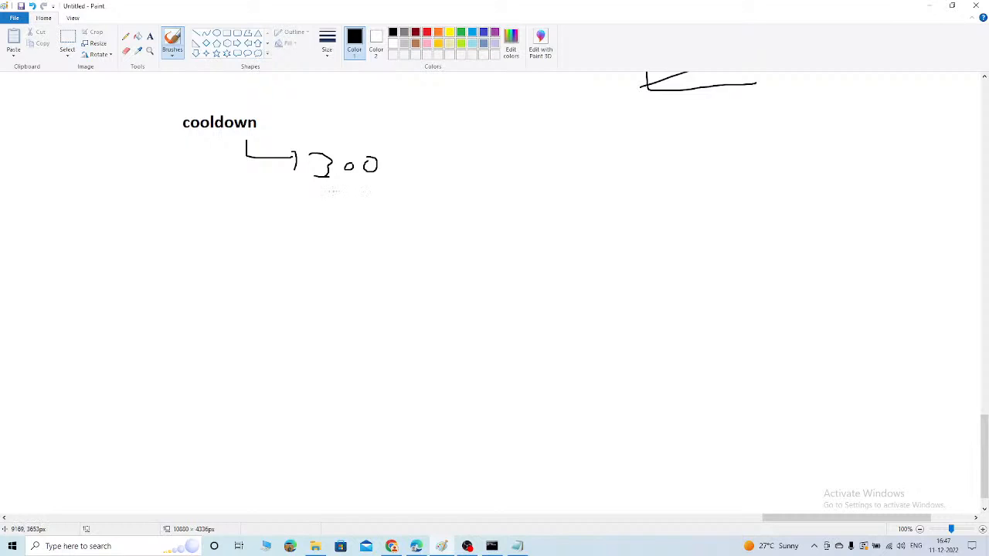
left_click_drag(316, 193, 435, 175)
left_click_drag(402, 130, 407, 196)
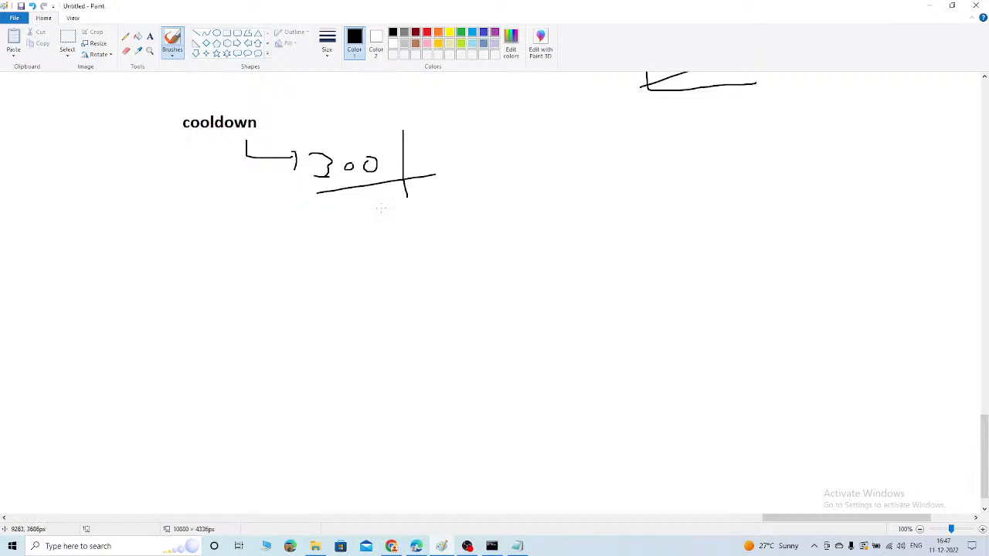
mouse_move(380, 207)
left_mouse_down()
mouse_move(443, 193)
mouse_move(441, 210)
left_mouse_up()
Switch to Chrome, open the group size settings from auto-scaling-group's details and submit them
left_click(395, 548)
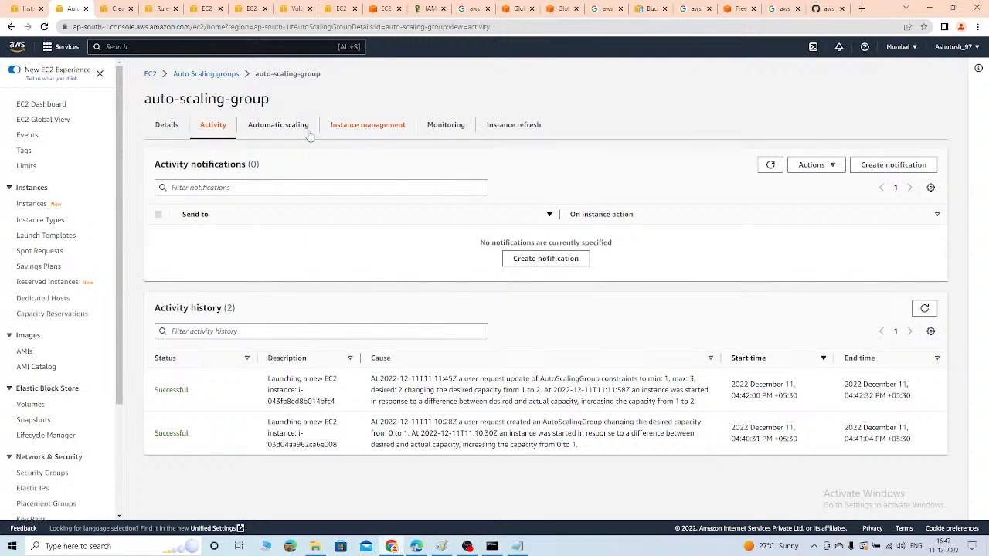
left_click(164, 128)
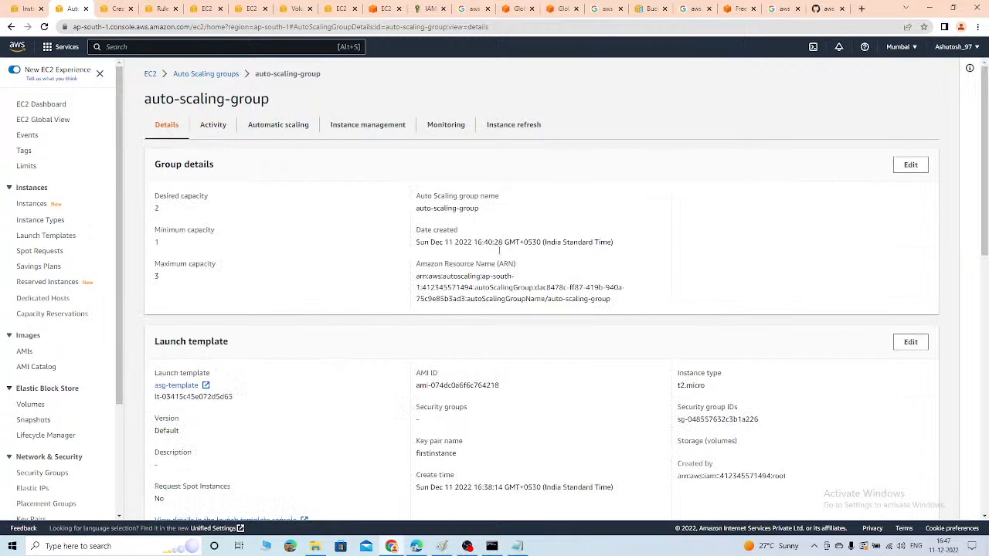
left_click(908, 166)
left_click(426, 355)
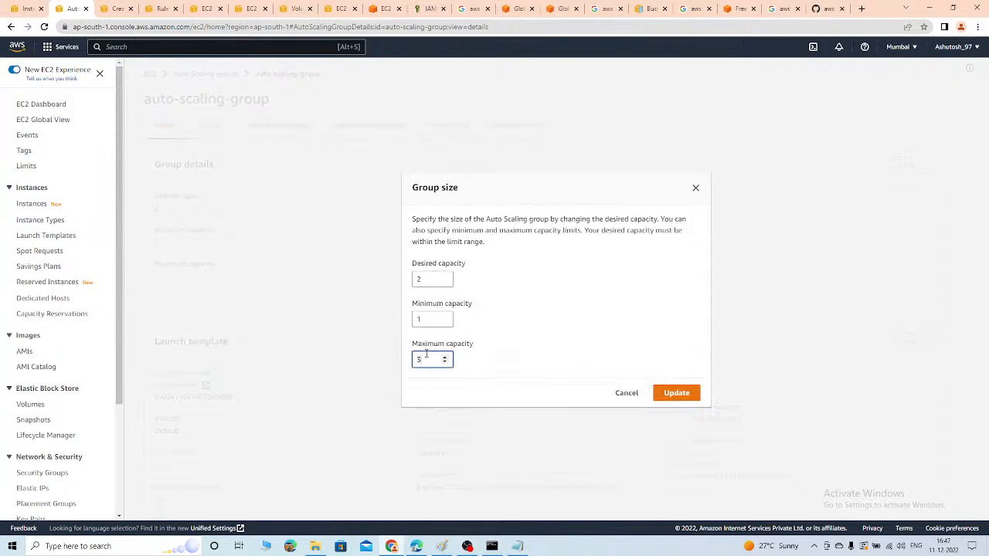
left_click(664, 394)
Review the group's scheduled, predictive and dynamic scaling sections and start a new dynamic scaling policy
left_click(288, 124)
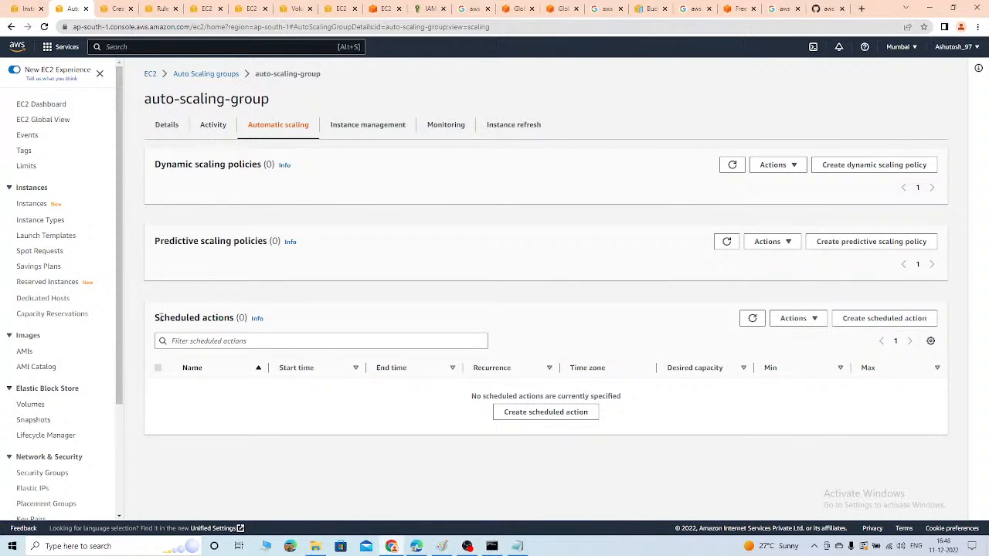
left_click_drag(157, 317, 241, 320)
left_click_drag(160, 241, 272, 245)
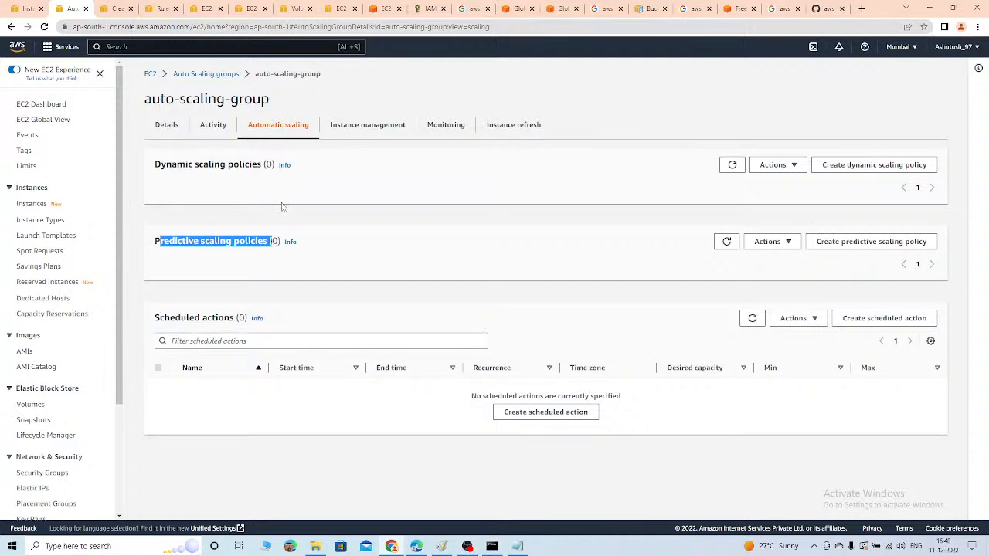
left_click_drag(171, 163, 251, 171)
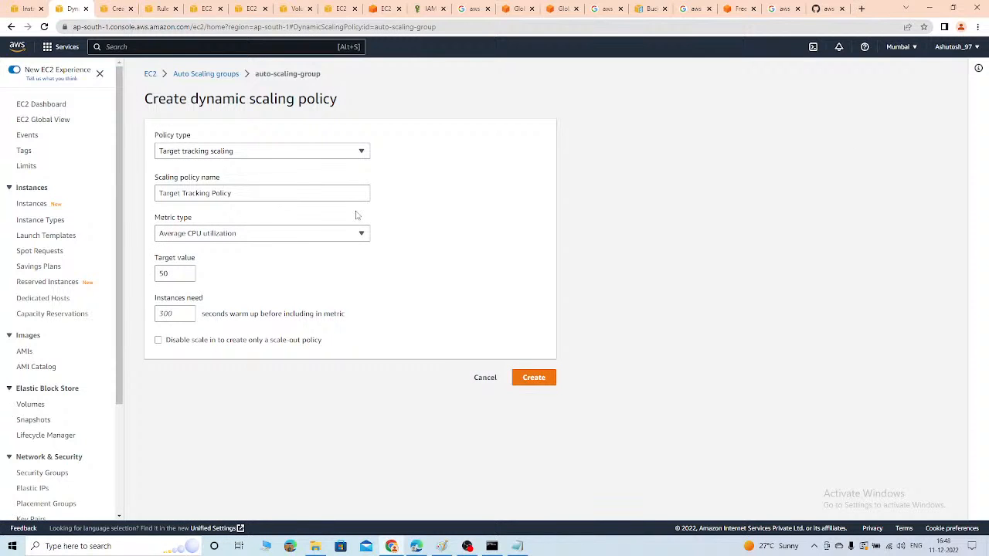
Set the policy type to Step scaling and explore its policy name, action and capacity settings
left_click(268, 195)
left_click(230, 151)
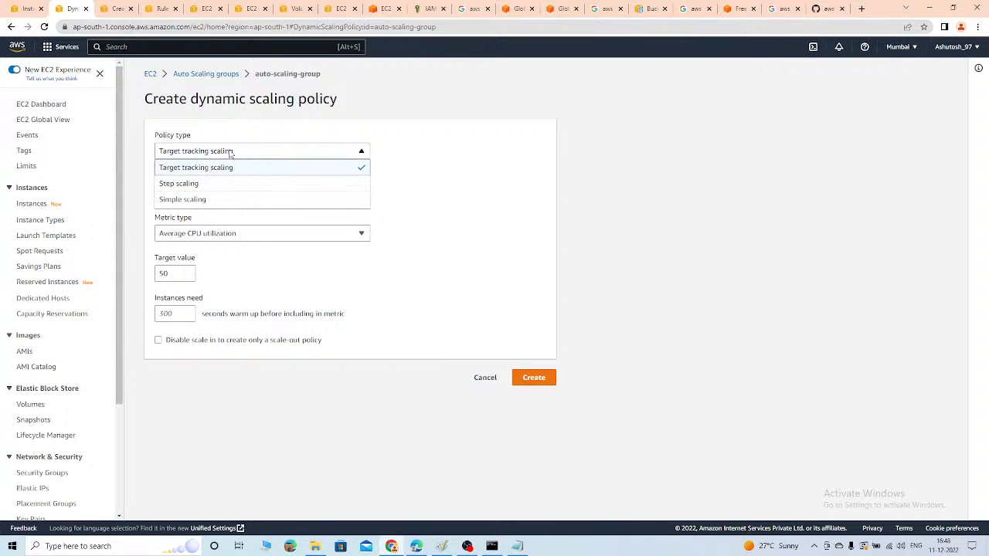
left_click(207, 183)
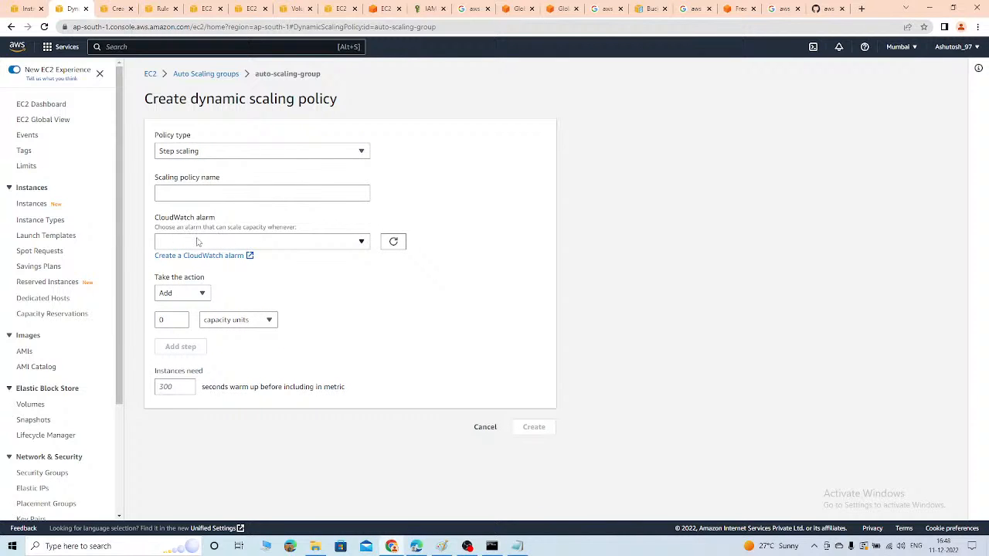
left_click(231, 195)
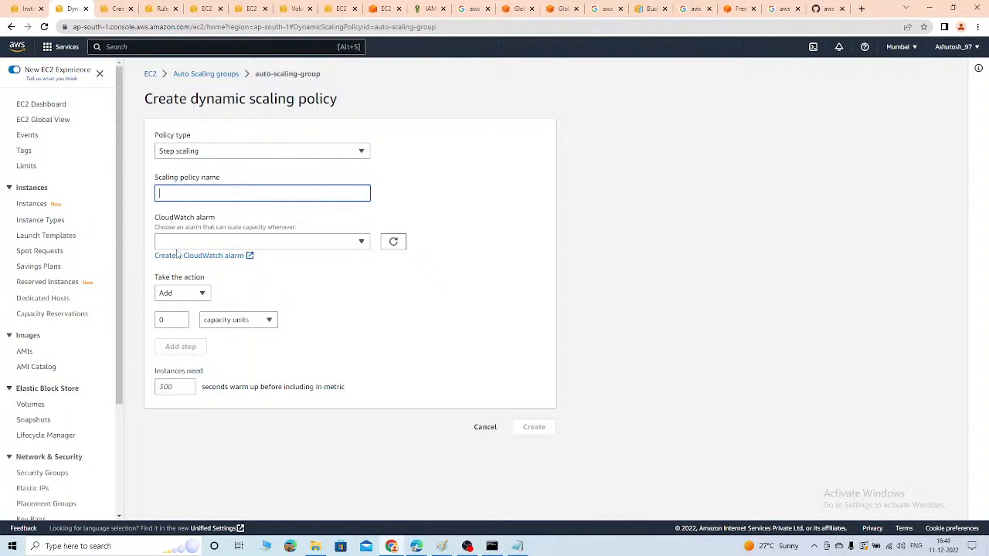
left_click(180, 295)
left_click(182, 294)
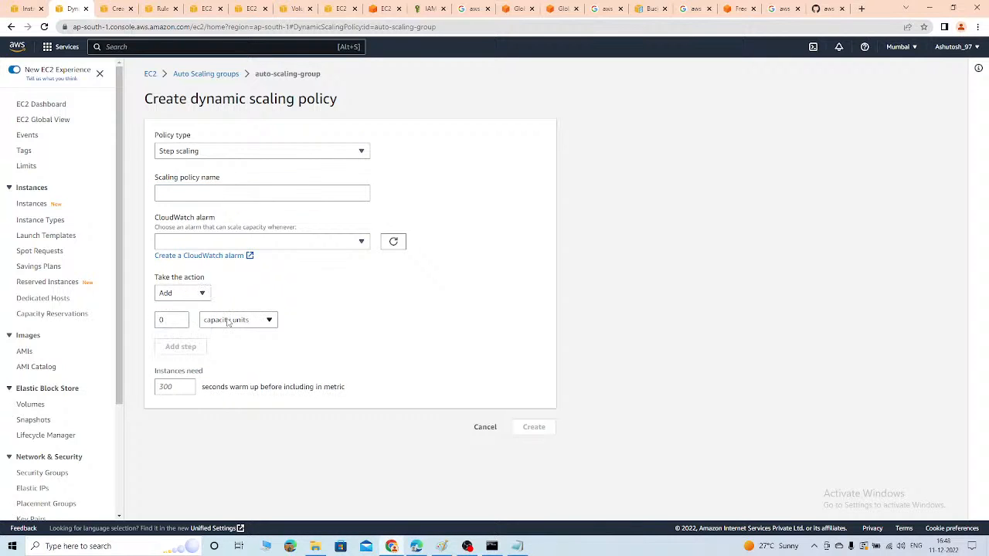
left_click(181, 316)
Set the policy type to Simple scaling, choose the "Set to" action and reopen the action choices
left_click(224, 151)
left_click(221, 199)
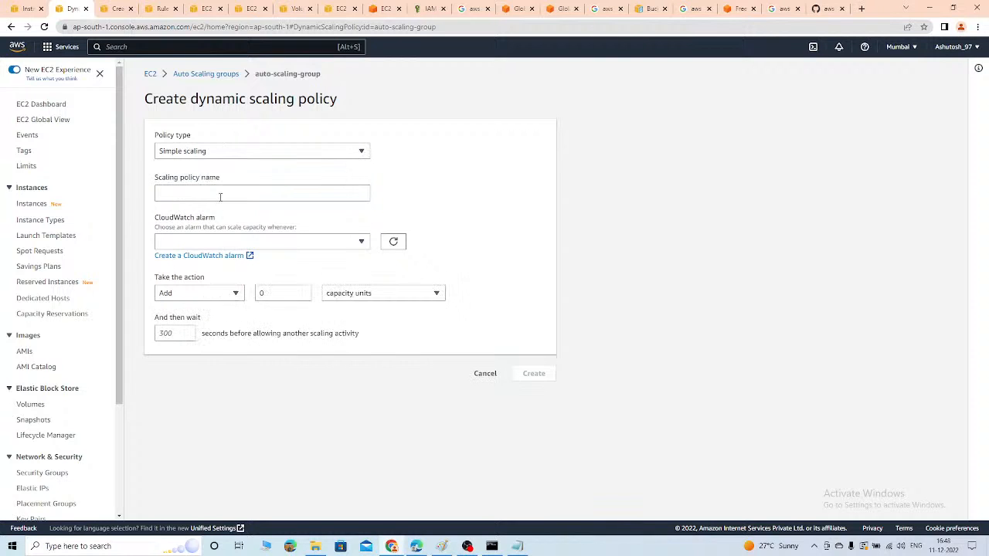
left_click(203, 294)
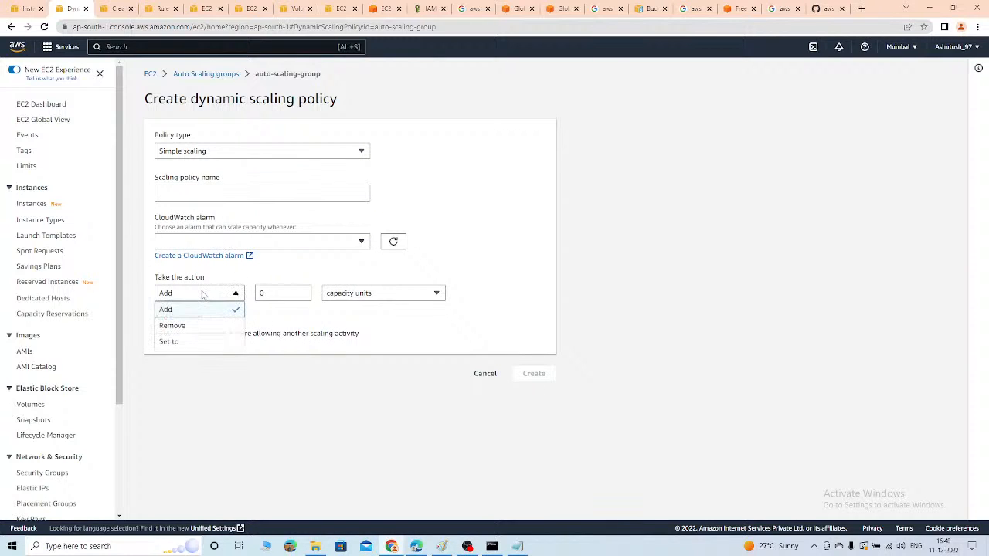
left_click(209, 340)
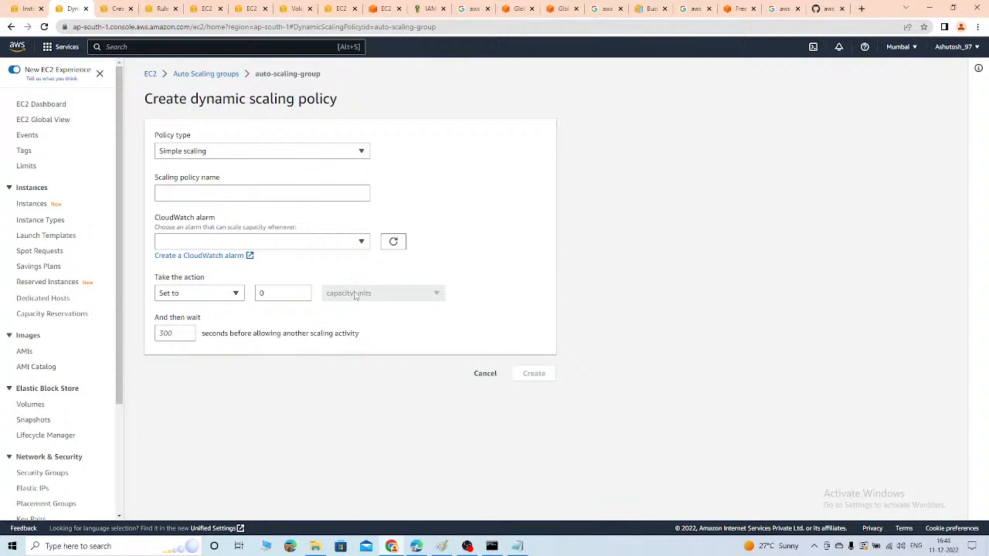
left_click(221, 300)
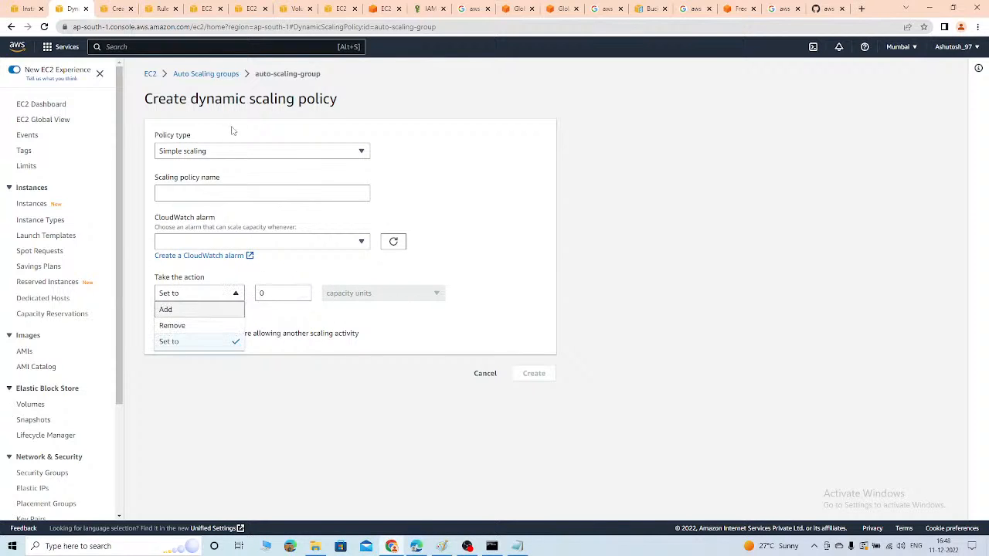
Choose Target tracking scaling as the policy type and set the target value to 40
left_click(226, 153)
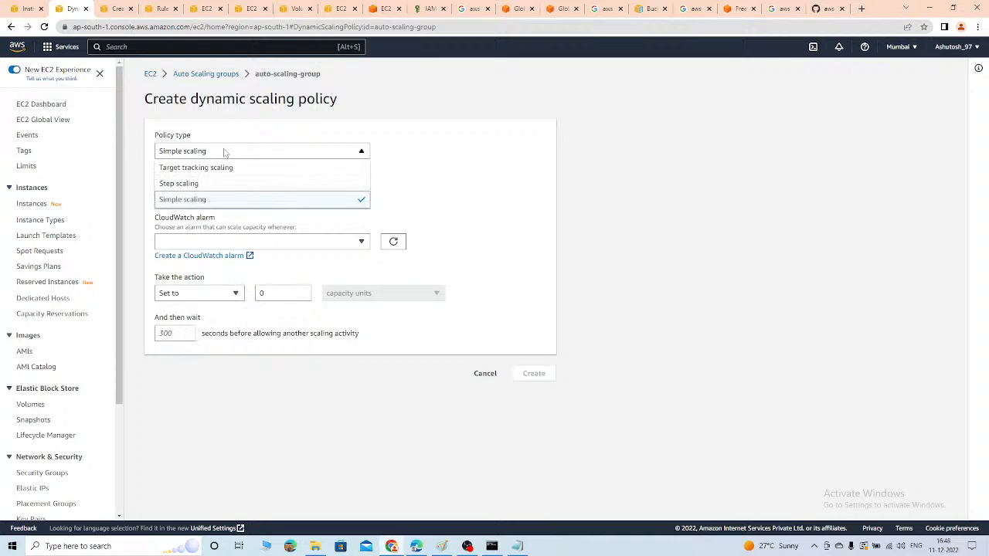
left_click(284, 169)
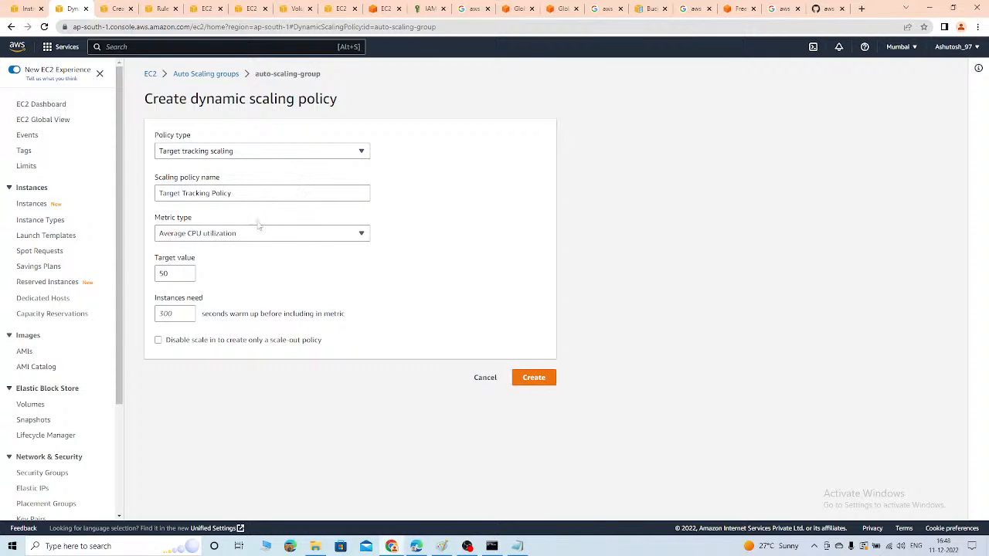
left_click(178, 274)
key("BackSpace")
key("BackSpace")
type("40")
Check the instance warm-up and target value settings, and create the target tracking policy
left_click(179, 317)
left_click_drag(223, 319, 308, 316)
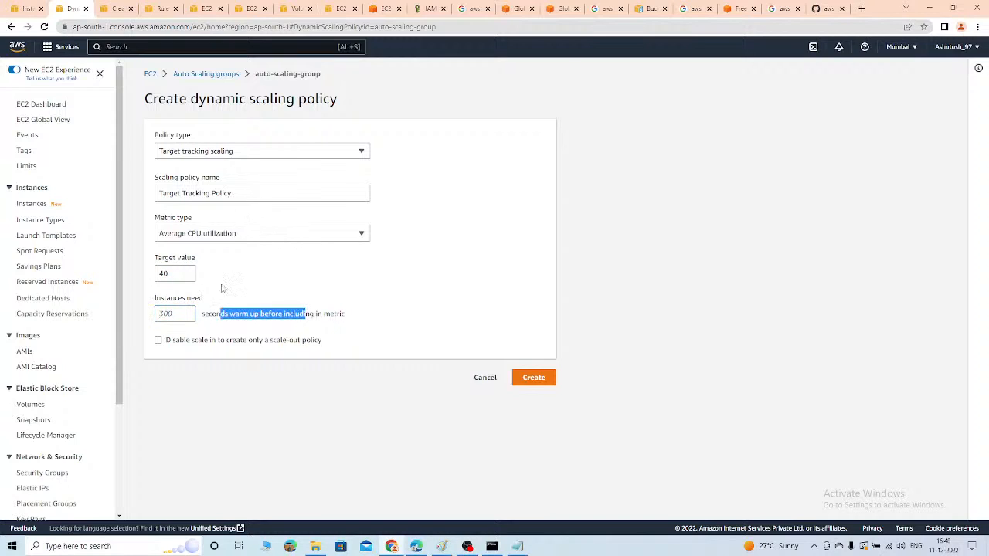
left_click(180, 274)
left_click_drag(157, 273, 195, 274)
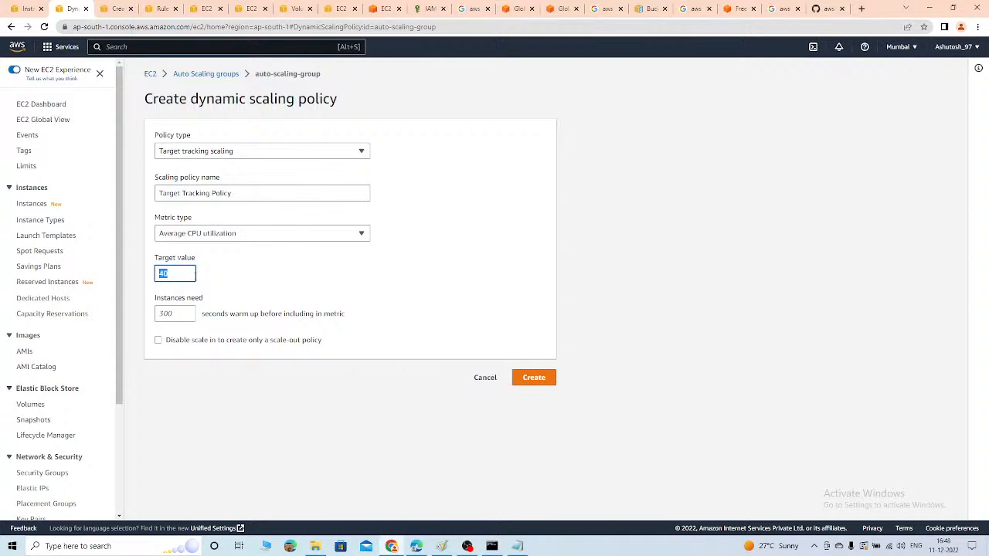
left_click(302, 305)
left_click(524, 377)
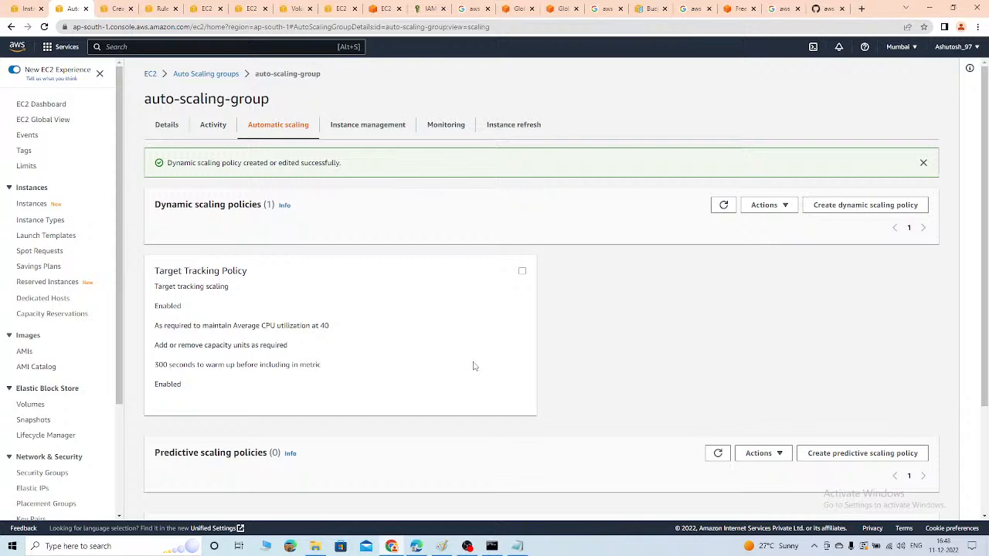
left_click(522, 271)
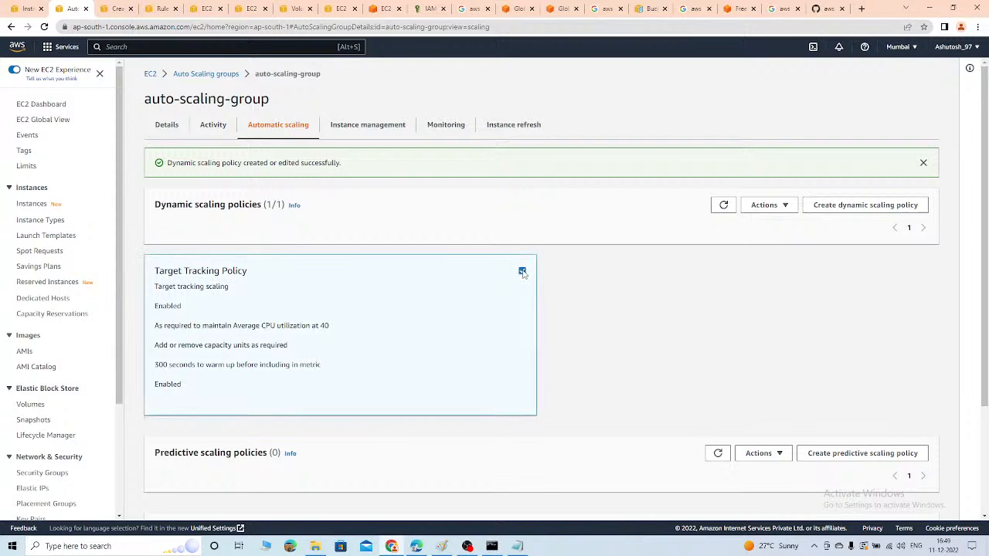
left_click(523, 270)
scroll(46, 286, "down", 2)
scroll(54, 271, "up", 2)
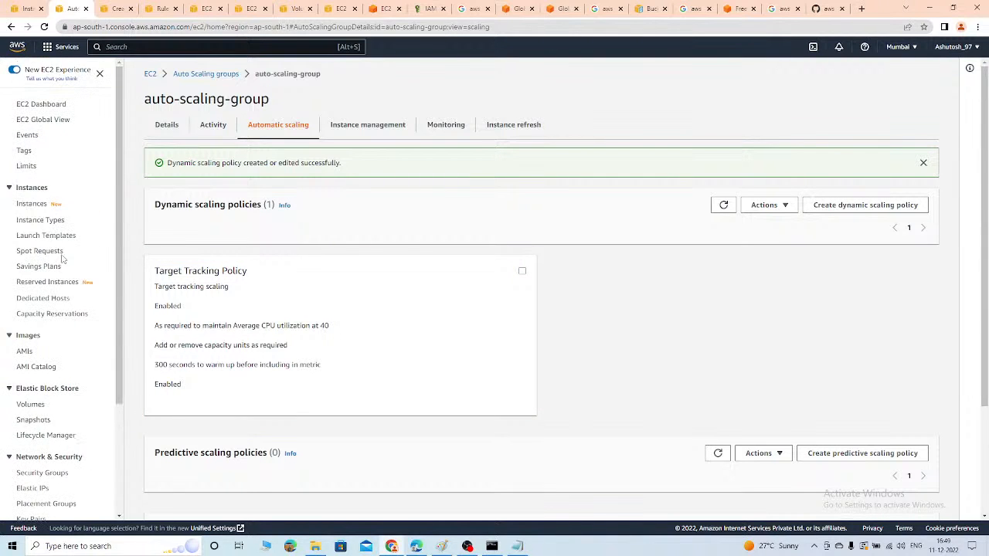
Open the autoscaling-group-sg security group from the security details of the first running instance
left_click(30, 203)
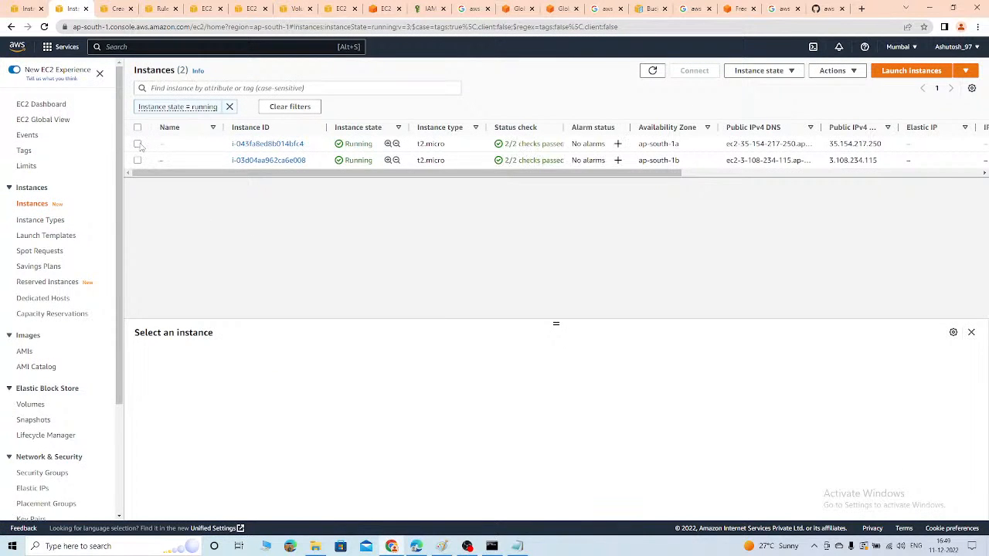
left_click(138, 144)
left_click(199, 362)
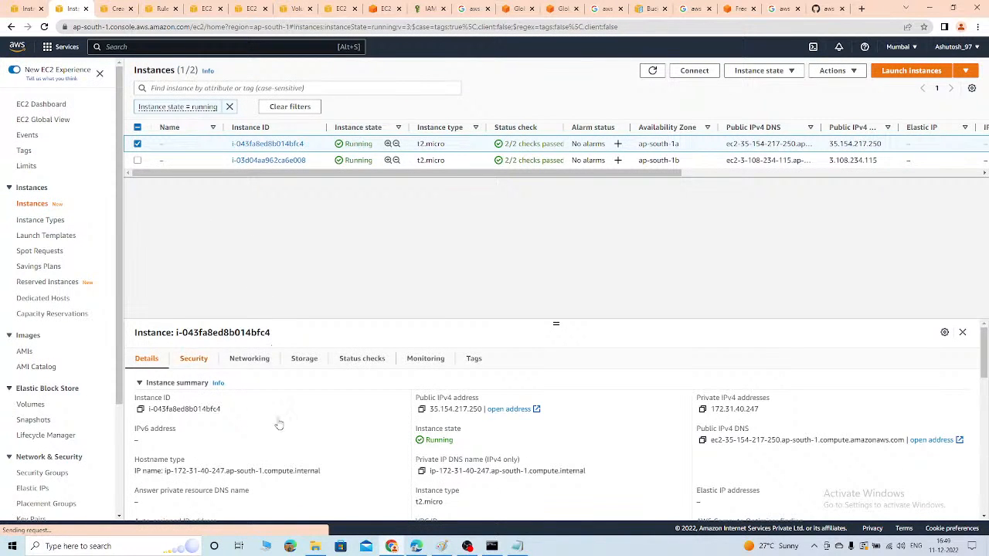
left_click(283, 440)
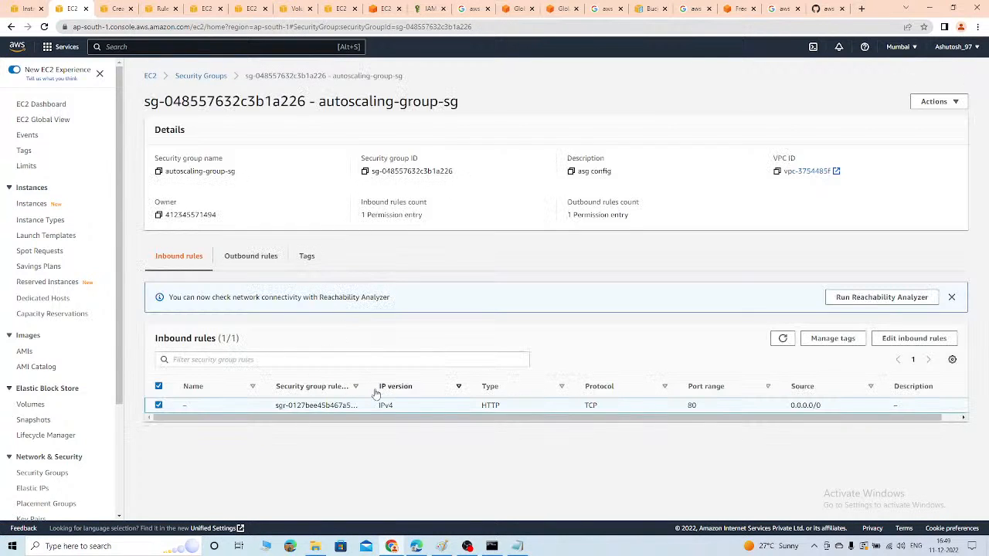
Add an SSH inbound rule with My IP as source to the autoscaling-group-sg security group and save the rules
left_click(914, 338)
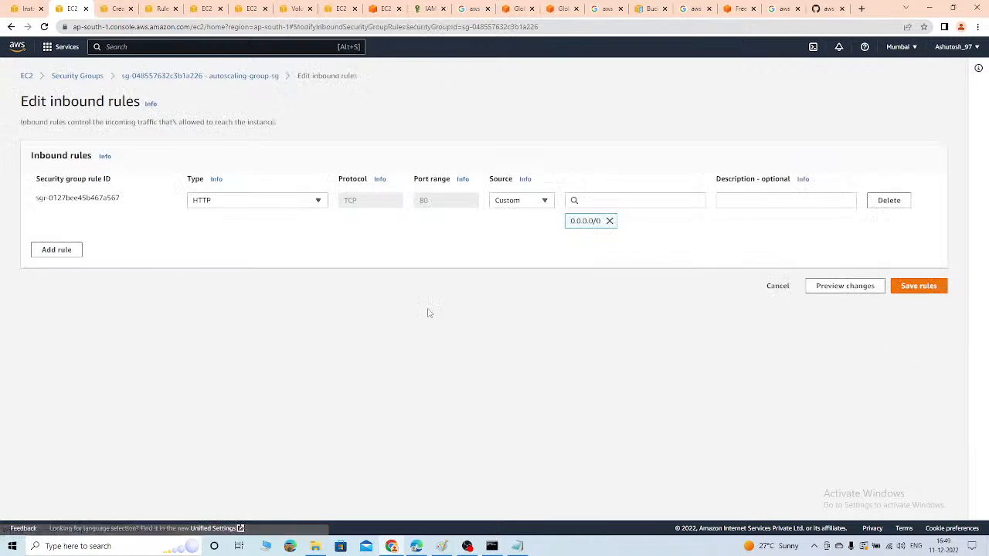
left_click(60, 252)
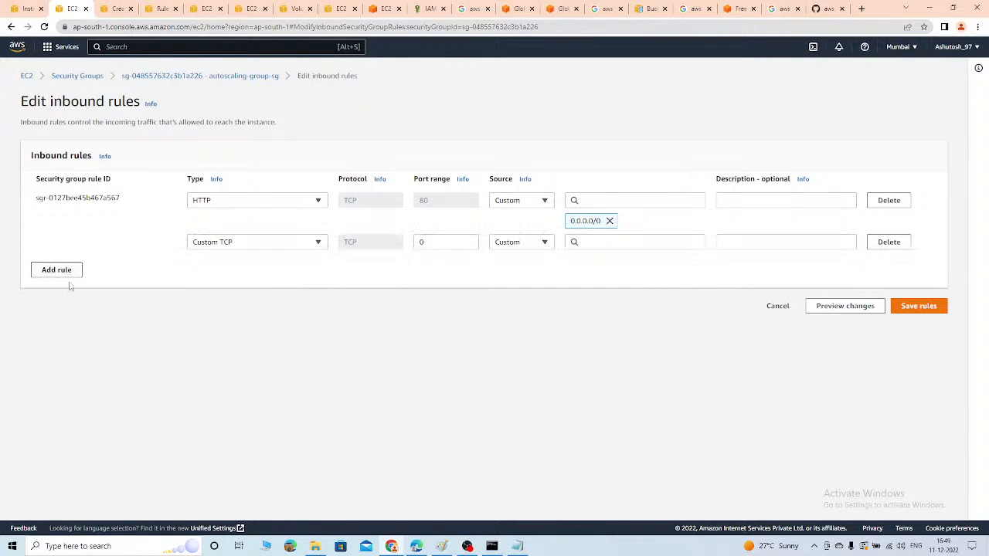
left_click(236, 244)
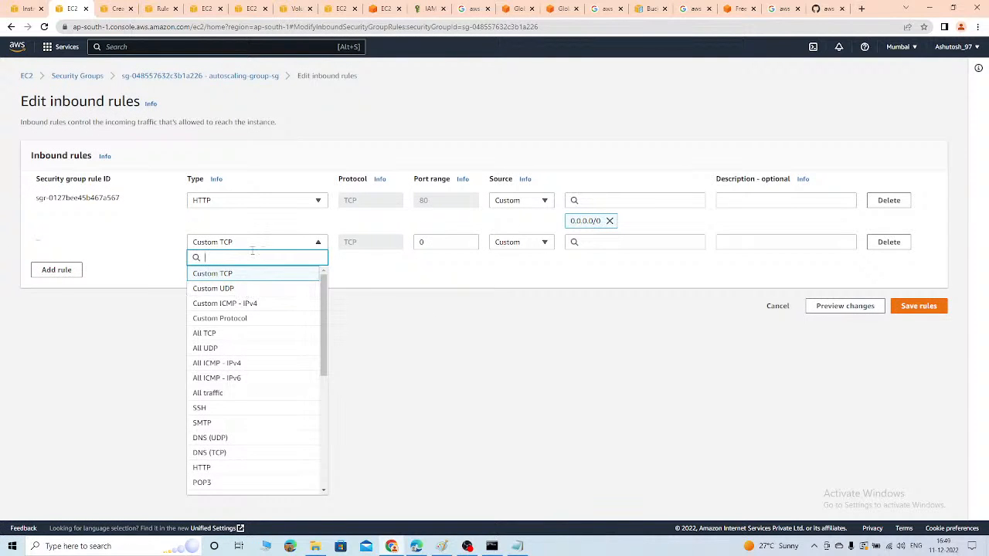
type("ssh")
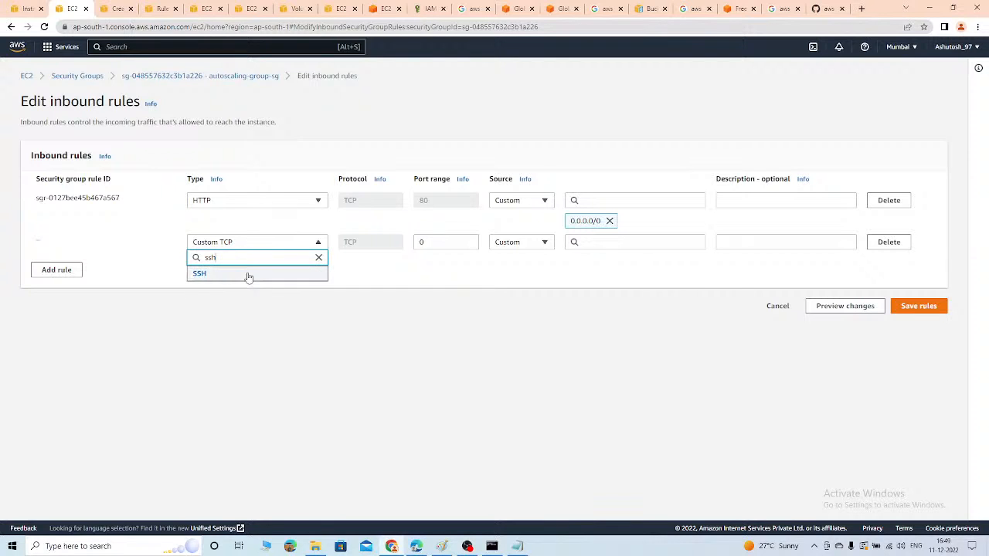
left_click(249, 275)
left_click(545, 247)
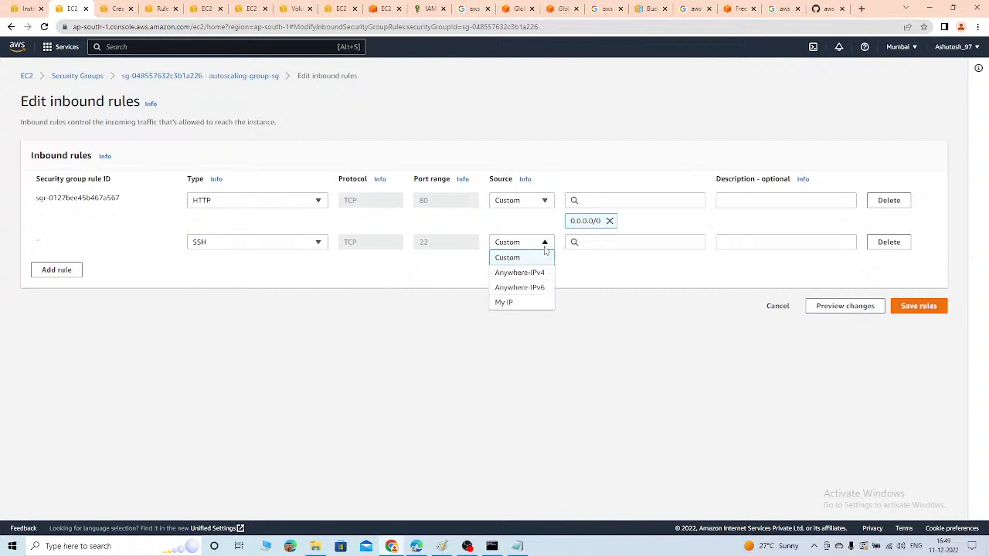
left_click(530, 302)
left_click(913, 327)
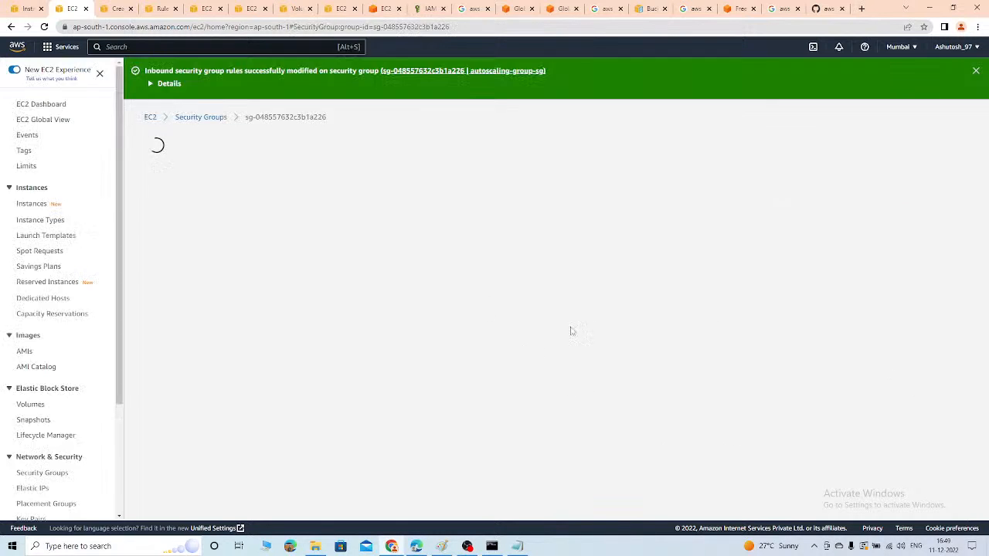
Select the first running instance in the Instances list and copy its public IPv4 address
left_click(27, 11)
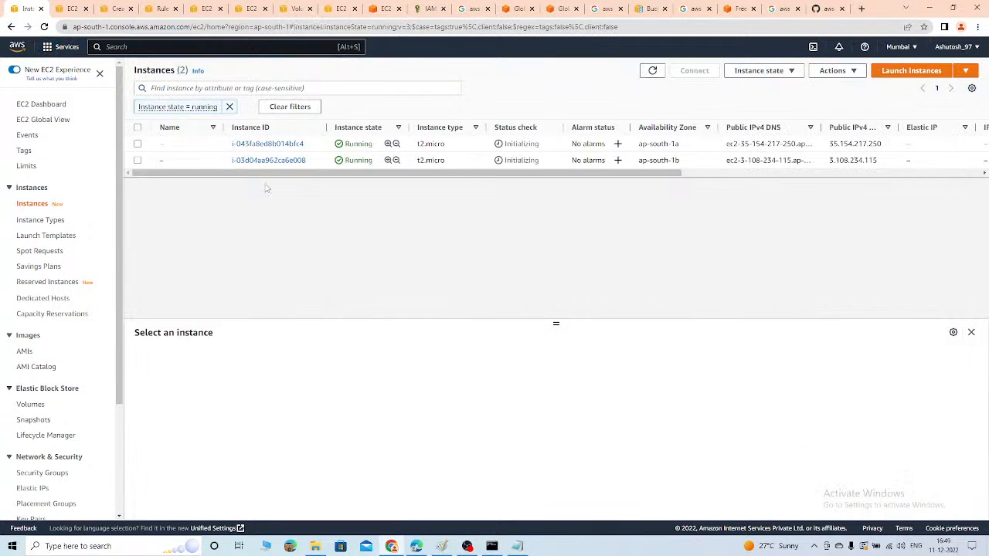
left_click(138, 144)
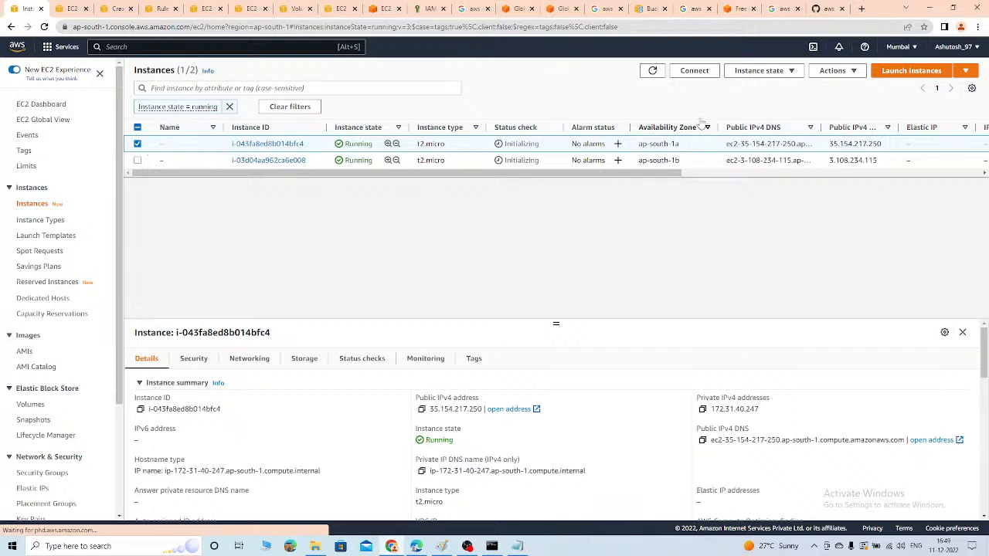
left_click(422, 409)
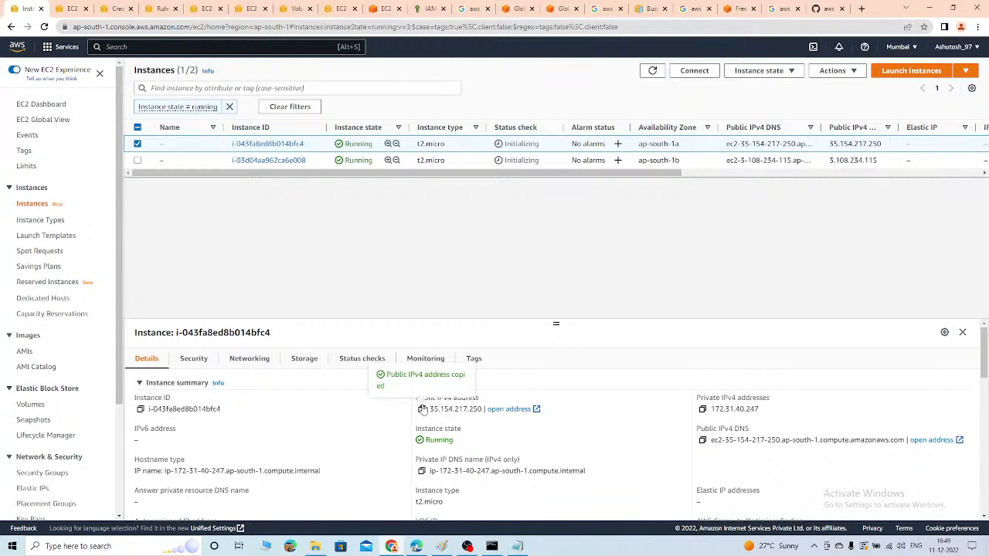
Put the old SSH terminal window away and open a new command prompt in the Downloads folder
left_click(492, 546)
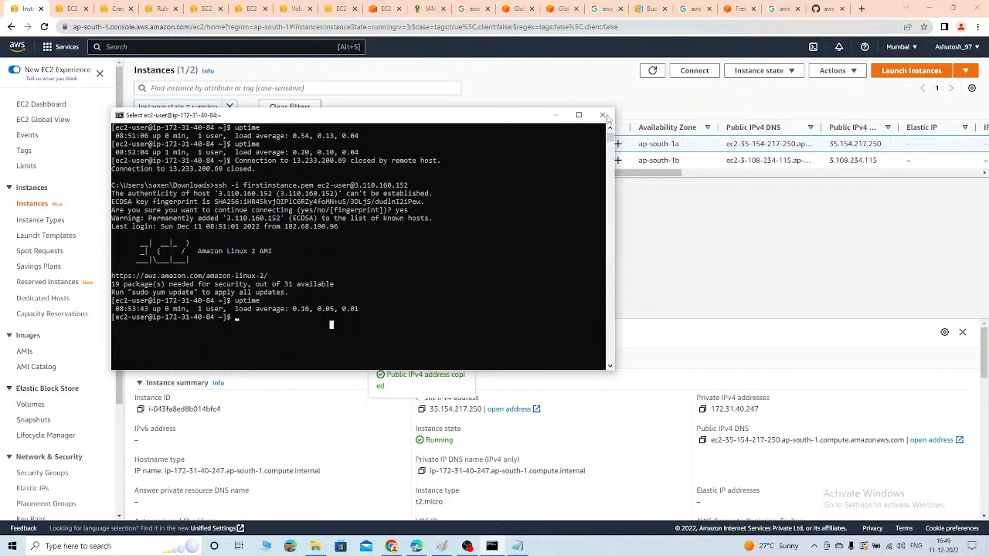
left_click(554, 116)
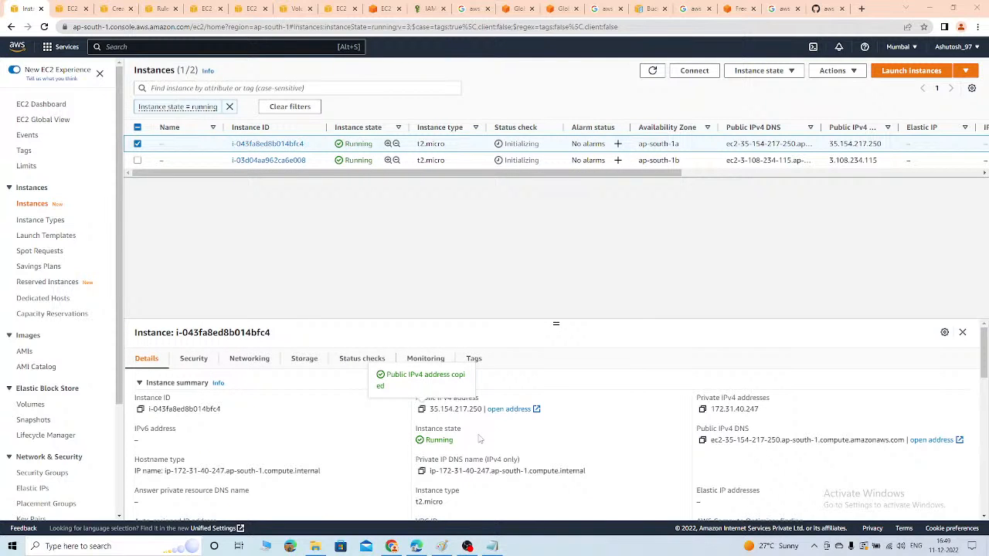
left_click(315, 547)
left_click(230, 34)
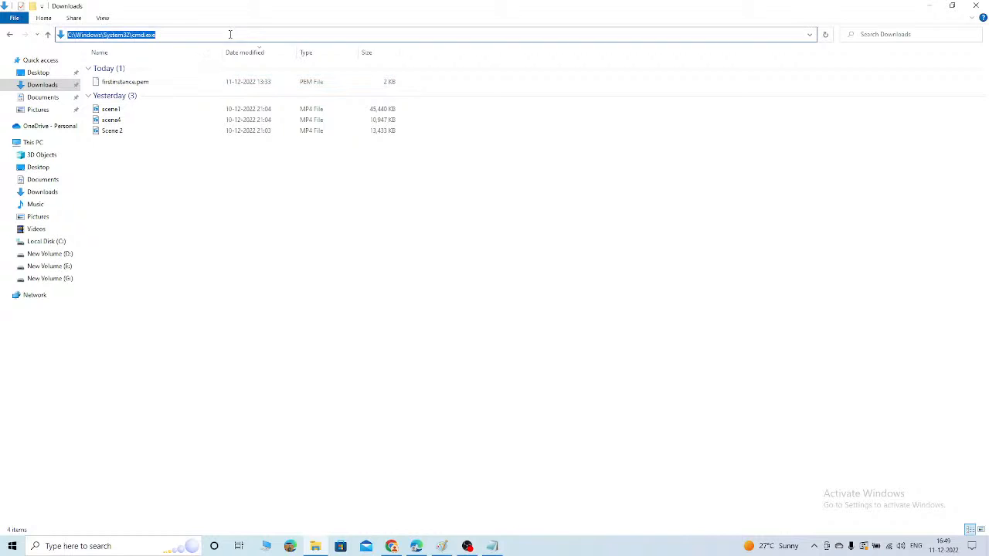
type("cmd")
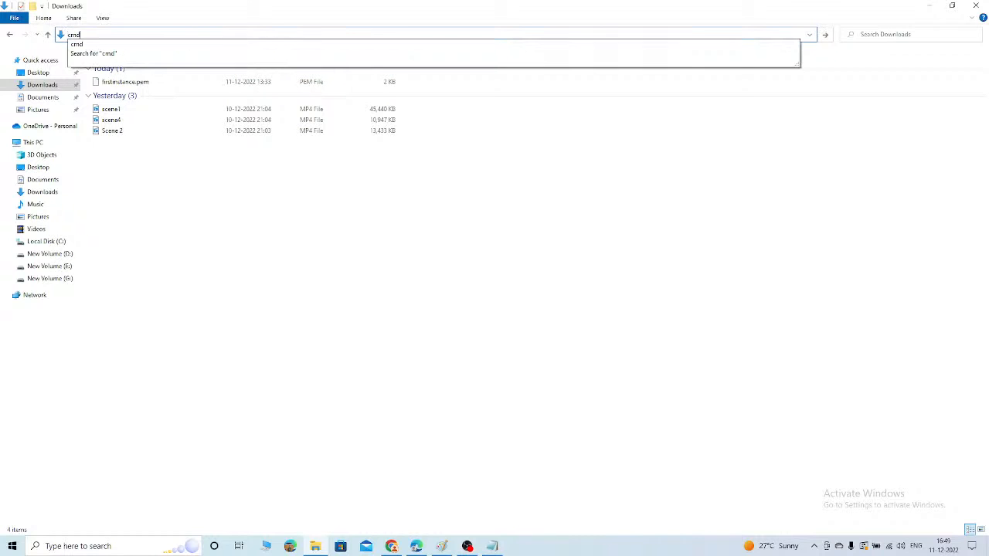
key("Return")
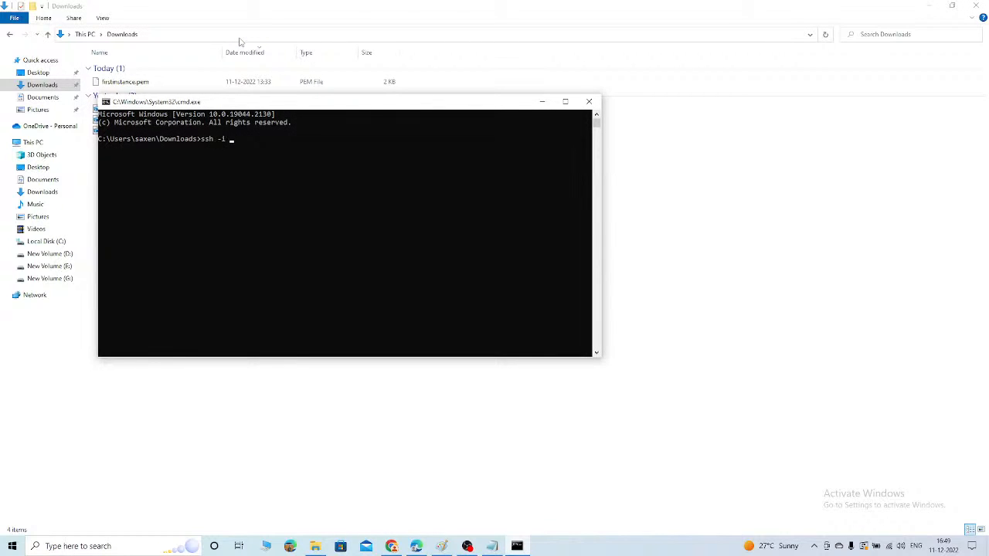
type("ssh -i f")
key("Tab")
key("ctrl+v")
key("Return")
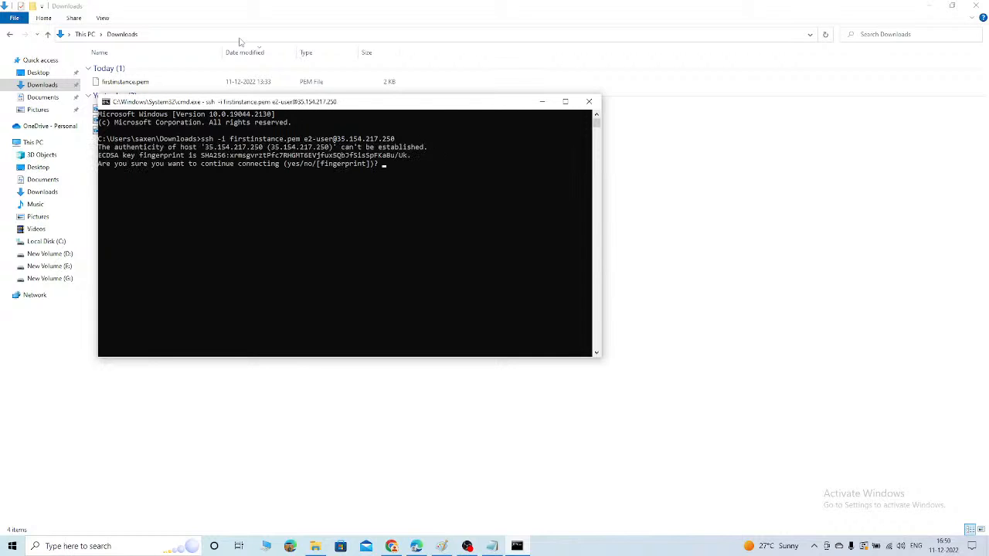
key("Return")
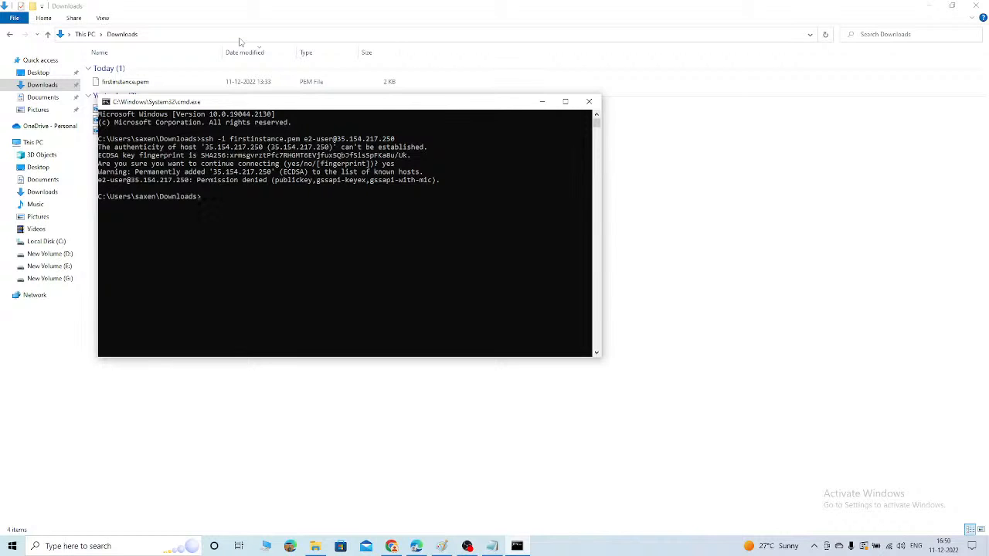
Retry the SSH connection to 35.154.217.250 as e2-user, and try it again as e2c-user
key("Up")
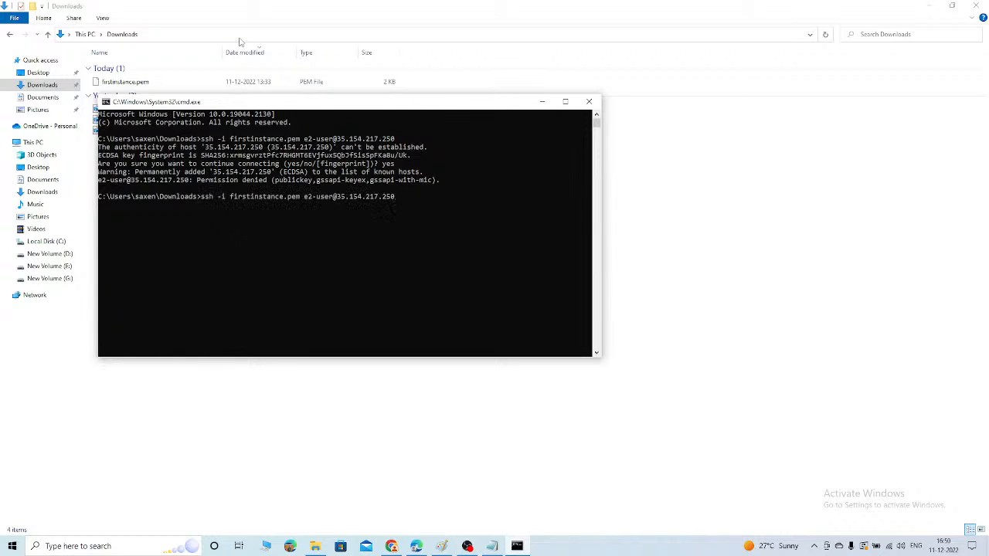
key("Return")
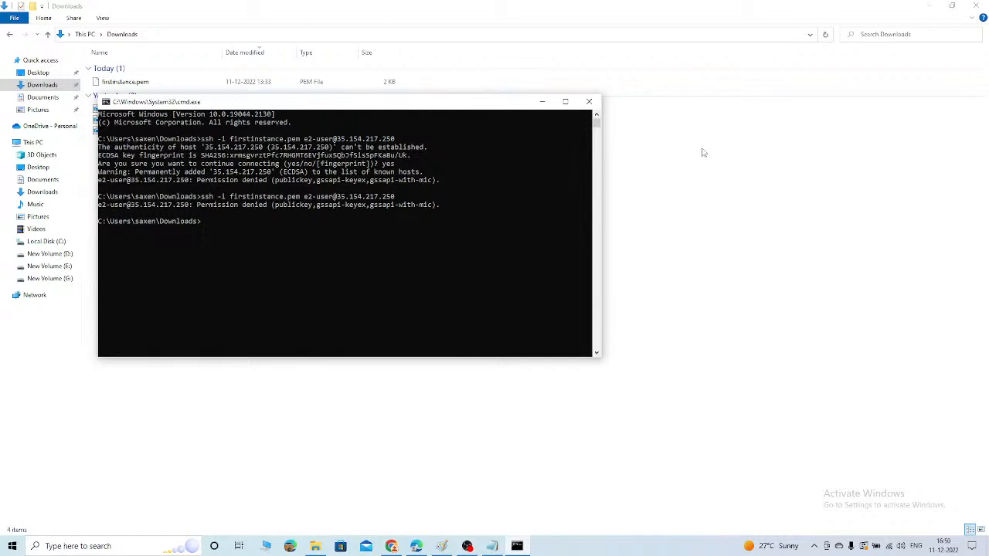
key("Up")
type("c")
key("Return")
Correct the user name in the recalled SSH command to ec2-user and connect to 35.154.217.250
key("Up")
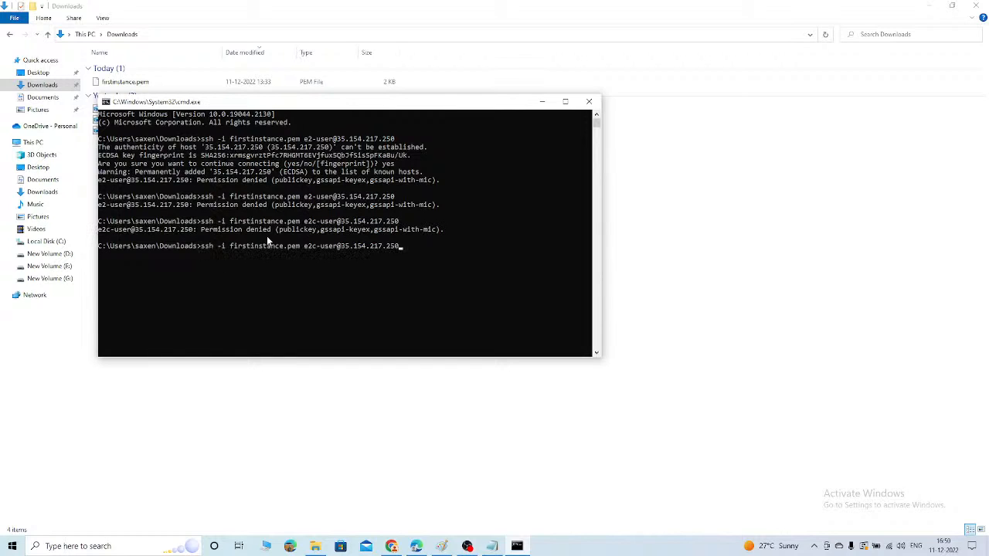
key("Left")
key("Left")
key("Left")
key("Left")
key("Left")
key("BackSpace")
type("2")
key("Return")
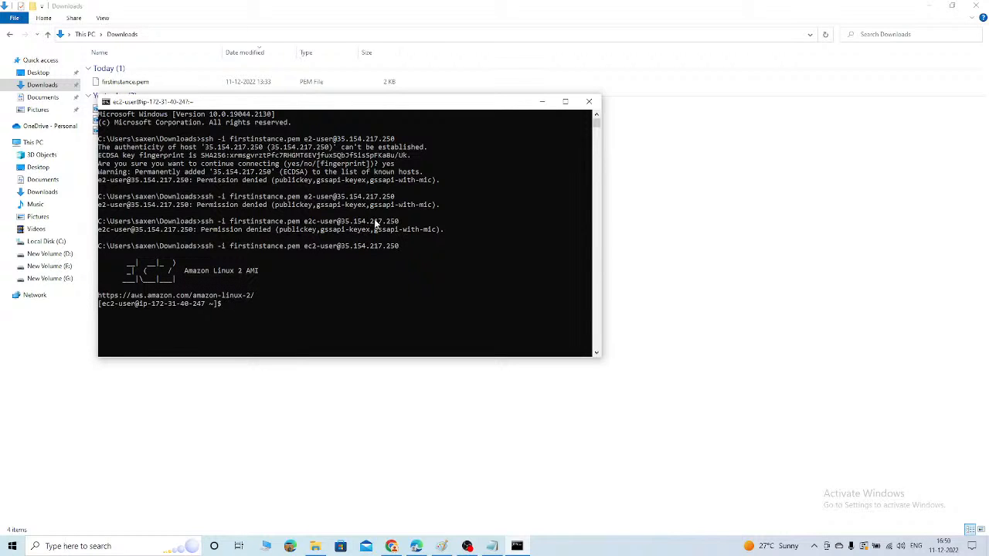
Switch to Chrome and search Google in a new tab for "aws amazon linux 2 stress"
left_click(392, 547)
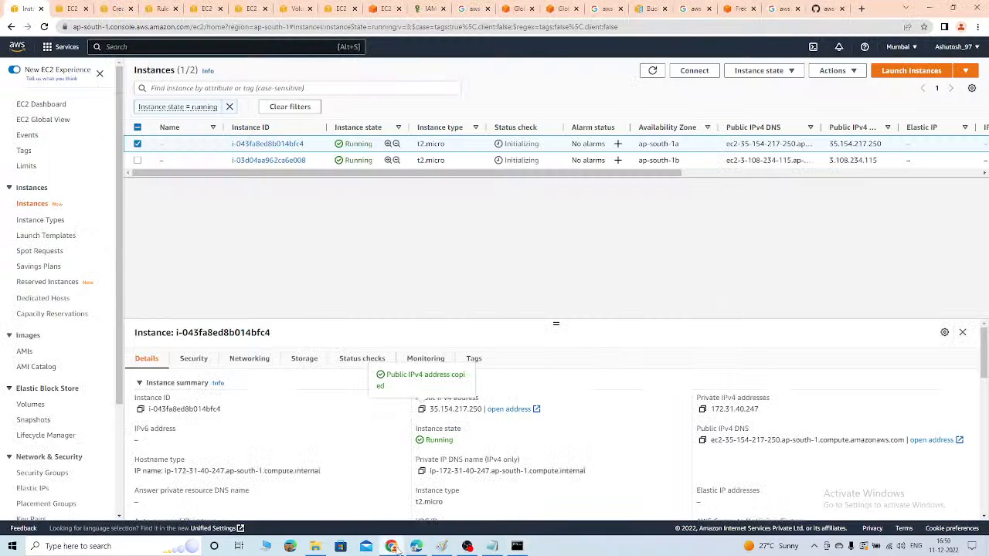
left_click(861, 8)
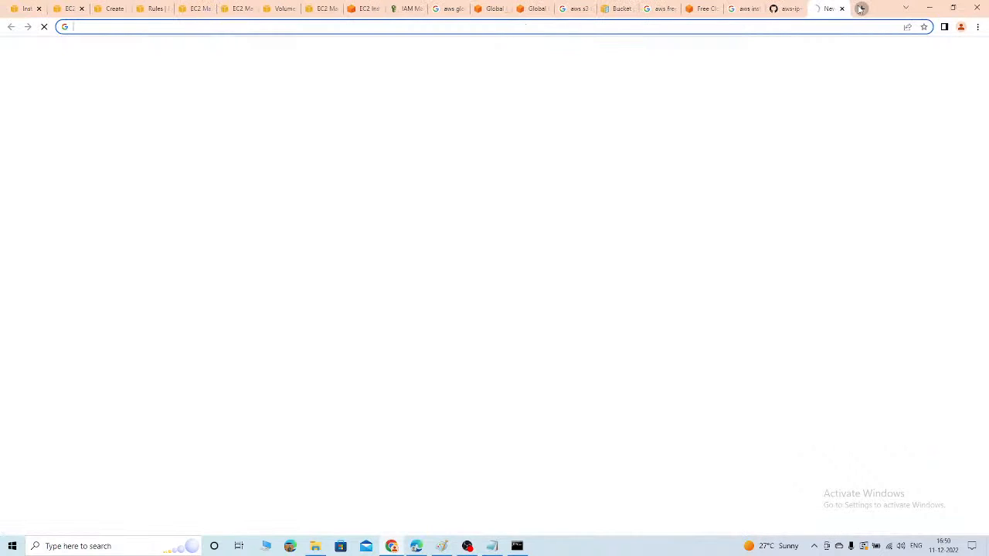
type("aws")
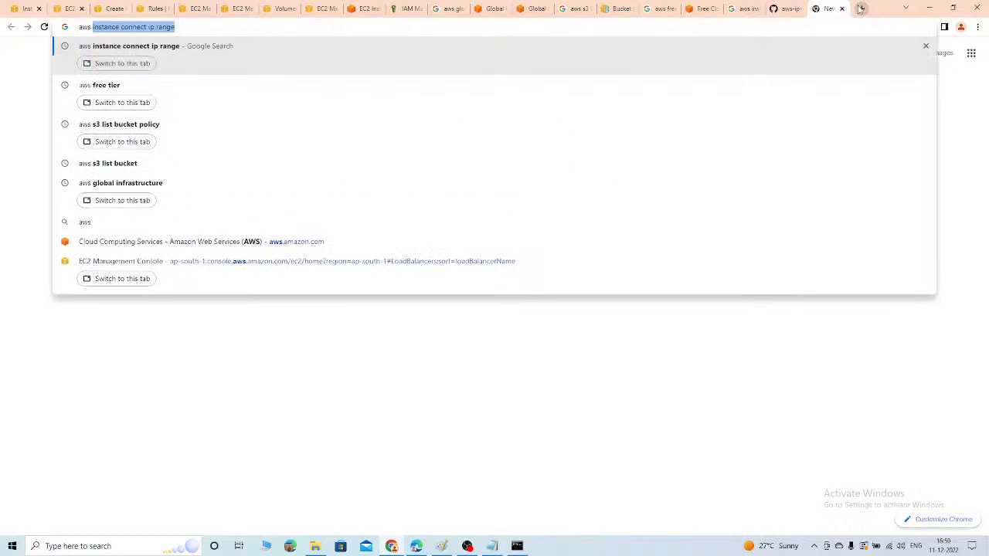
type(" amazon ")
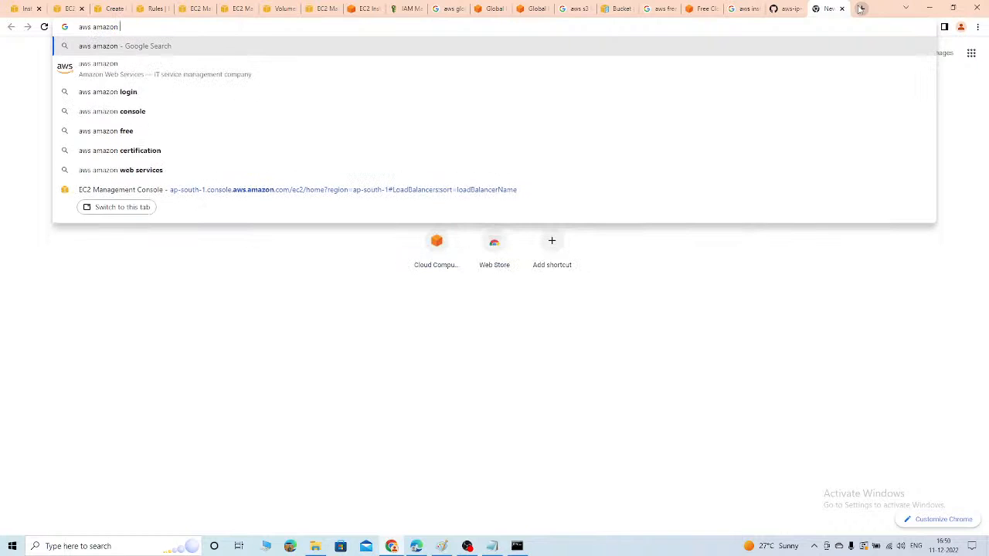
type("linu")
key("BackSpace")
key("BackSpace")
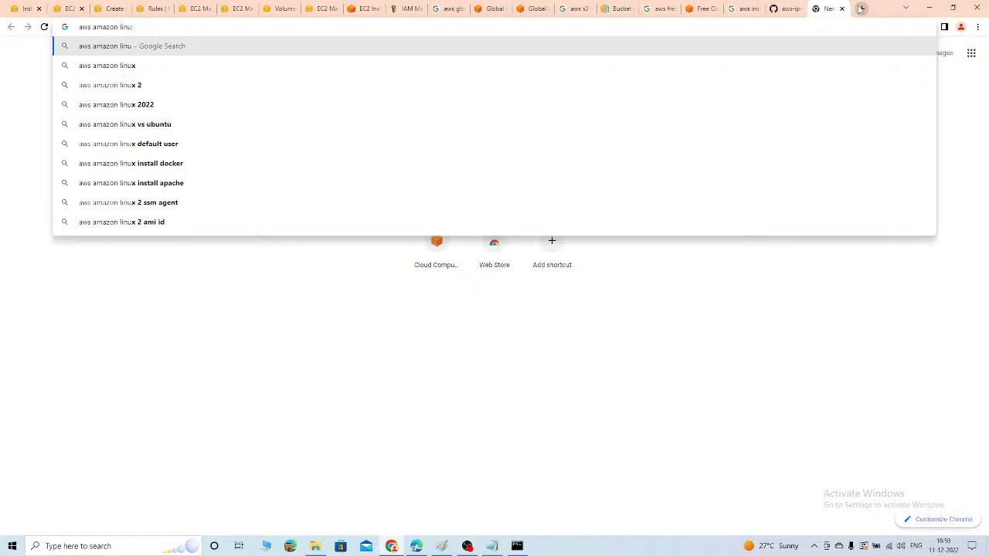
type("ux 2")
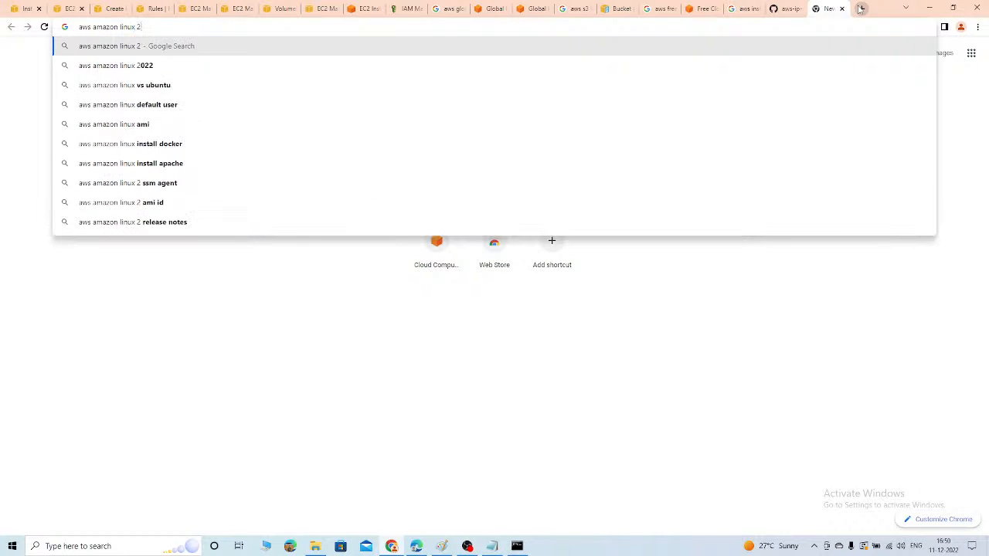
type(" stress")
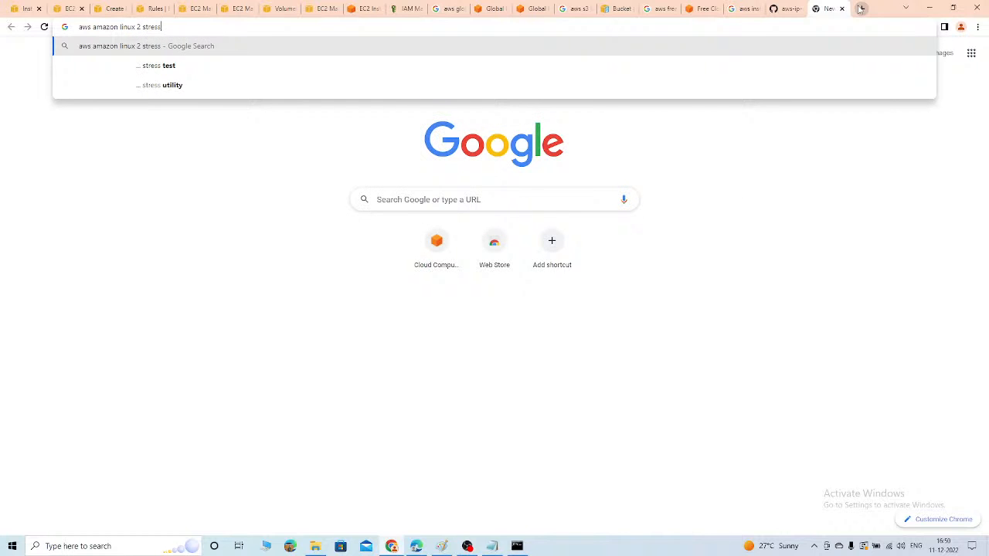
key("Return")
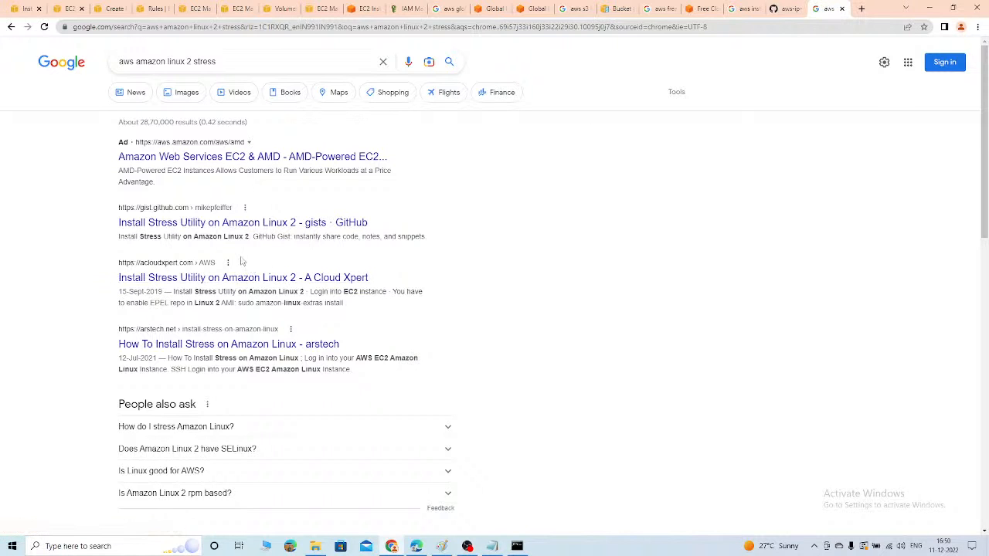
Open the GitHub gist result on installing the stress utility on Amazon Linux 2 in a separate tab
right_click(210, 224)
left_click(247, 232)
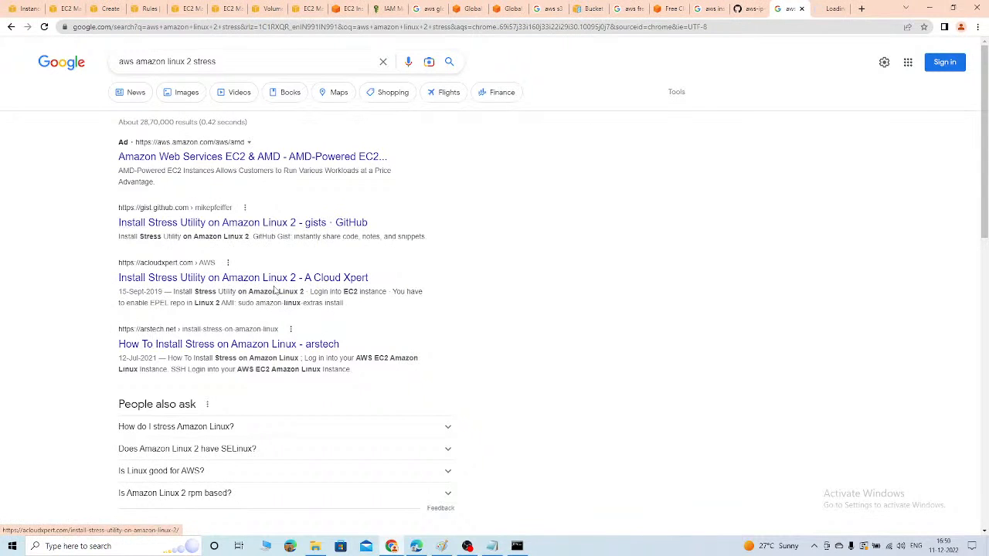
scroll(274, 278, "down", 2)
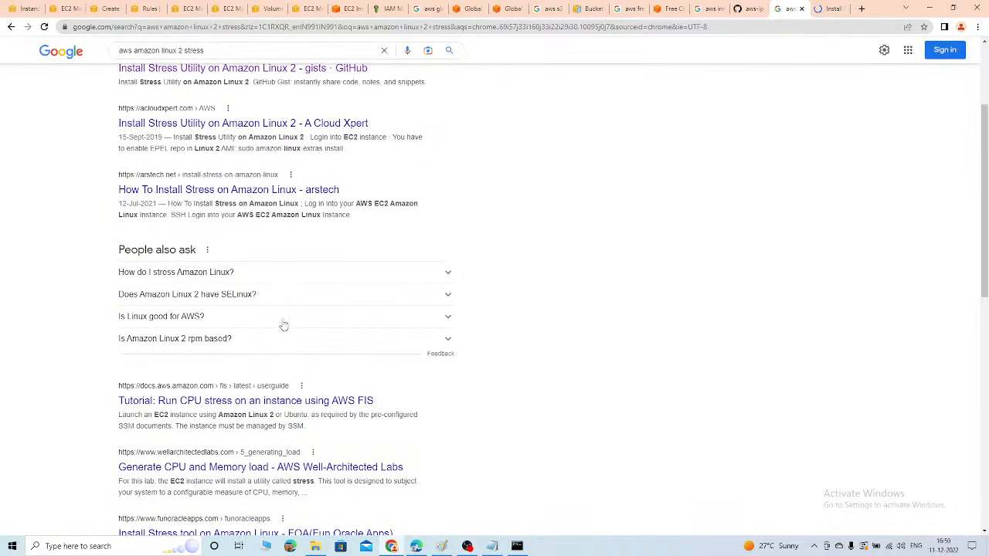
key("ctrl+Tab")
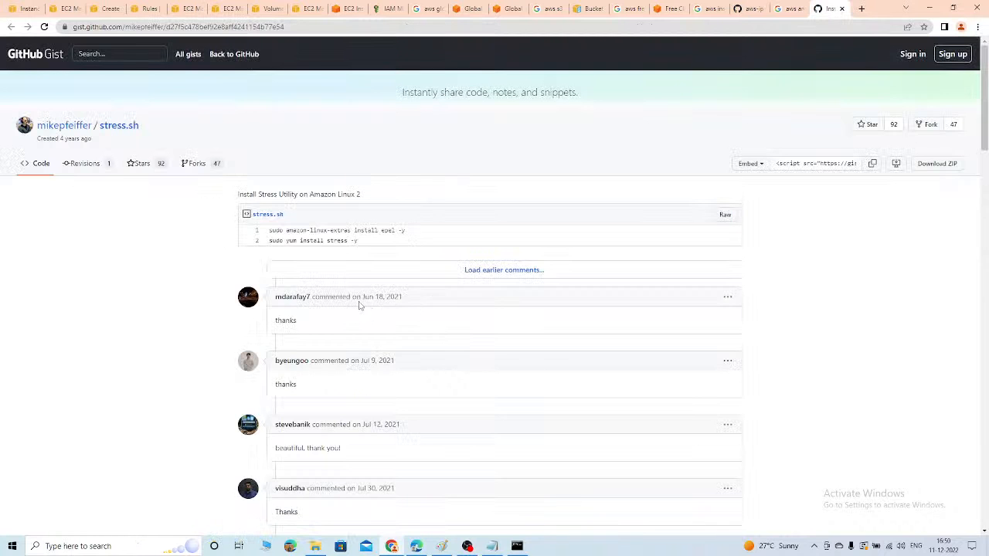
Copy "sudo amazon-linux-extras install epel -y" from the gist and run it in the instance's SSH session
left_click_drag(271, 230, 408, 232)
right_click(373, 231)
left_click(390, 238)
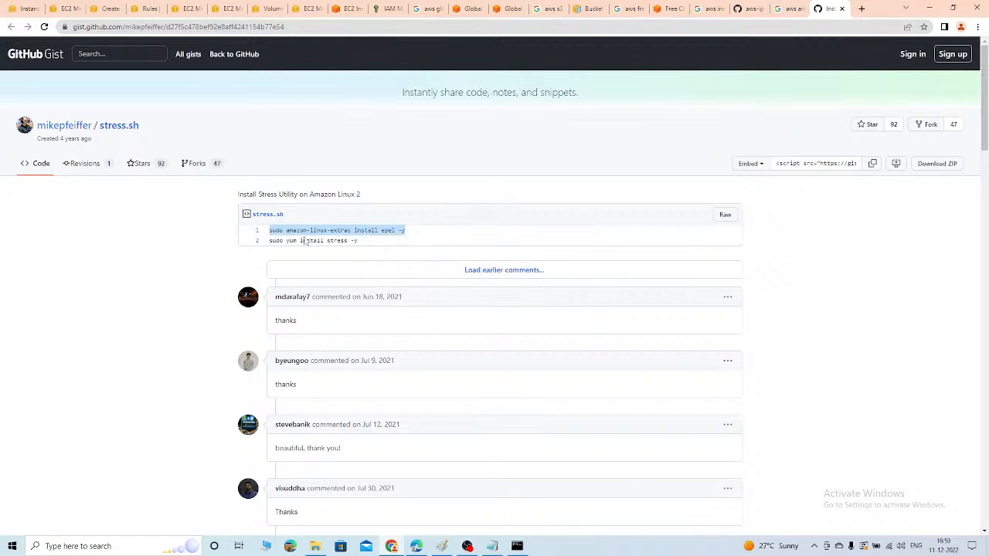
left_click(517, 546)
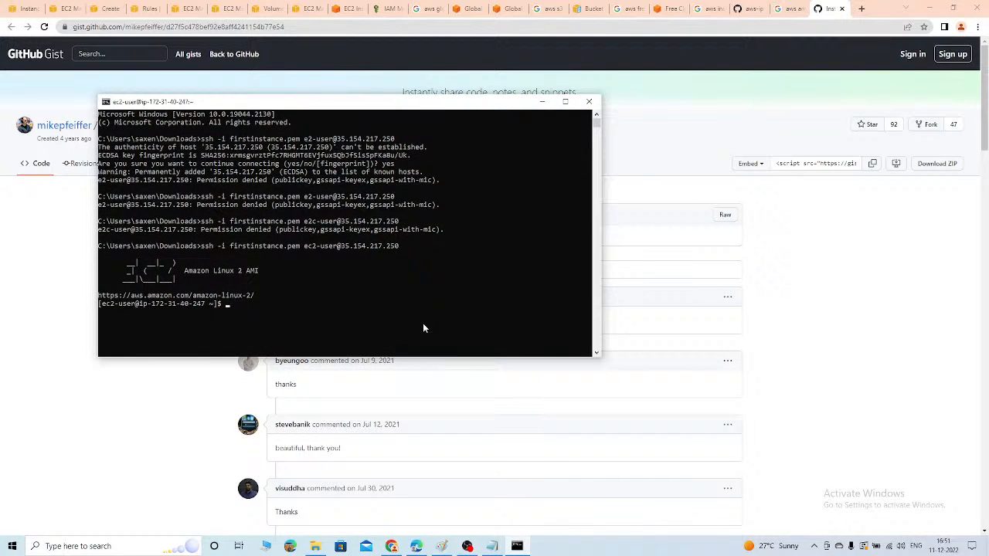
right_click(423, 328)
key("Return")
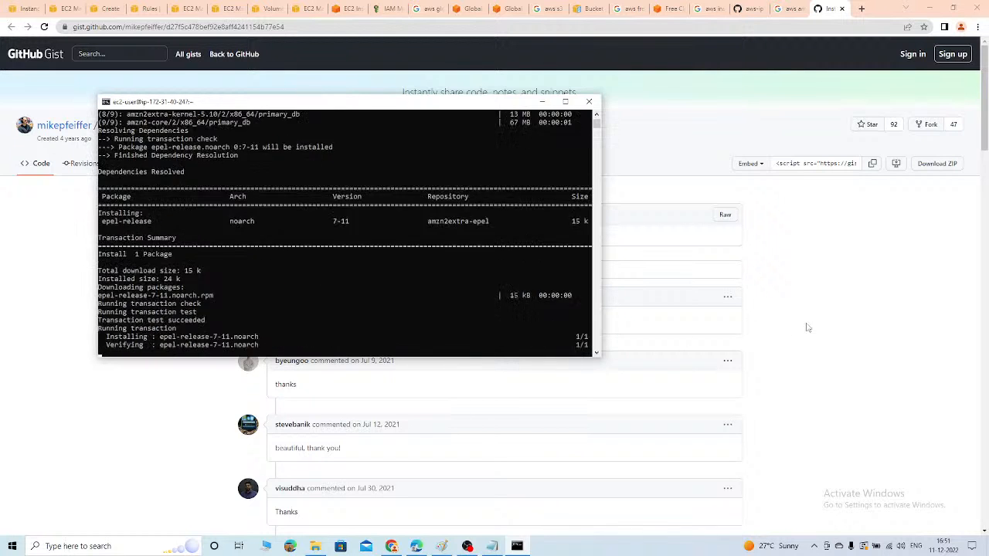
Copy "sudo yum install stress -y" from the gist and run it in the instance's SSH session
left_click(669, 313)
triple_click(312, 241)
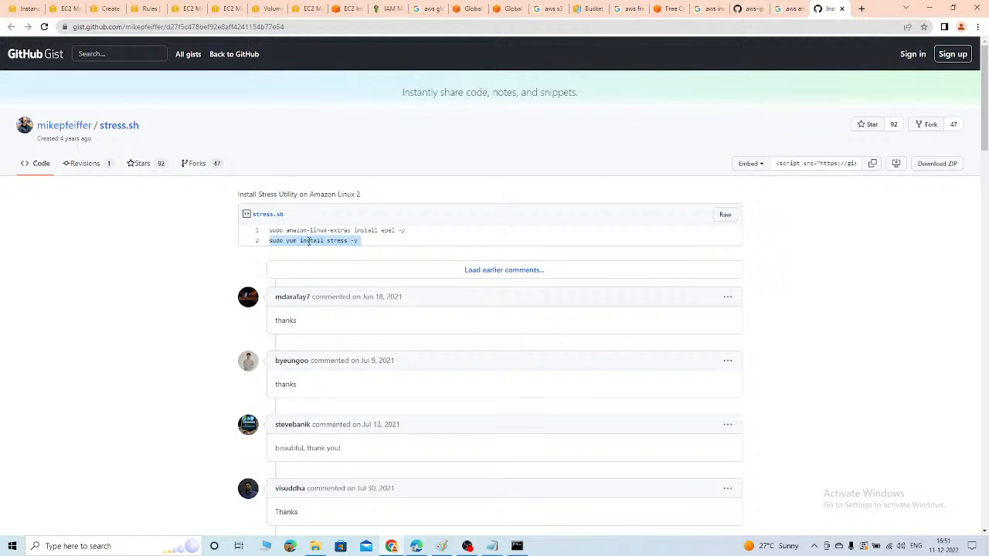
right_click(313, 242)
left_click(328, 249)
left_click(517, 546)
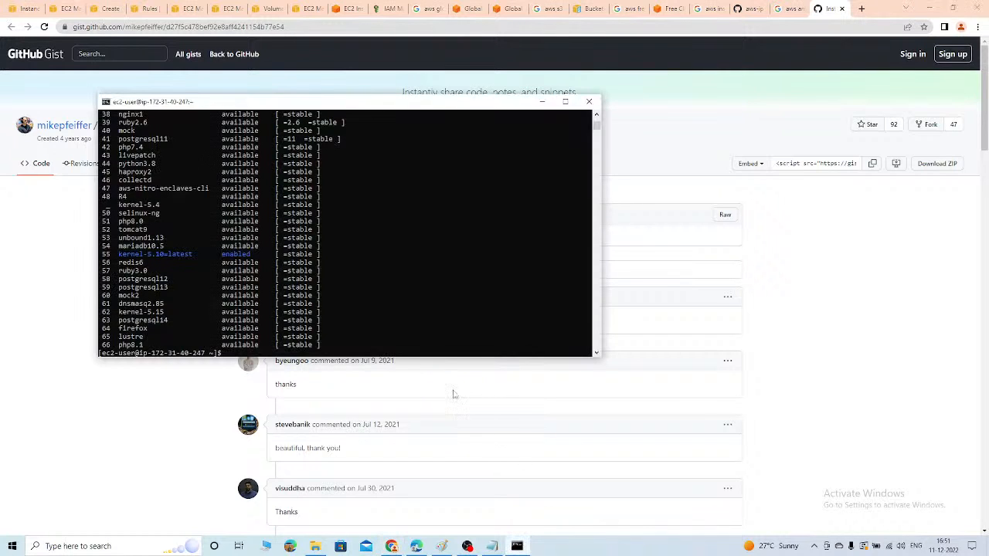
left_click(336, 346)
right_click(336, 346)
right_click(336, 346)
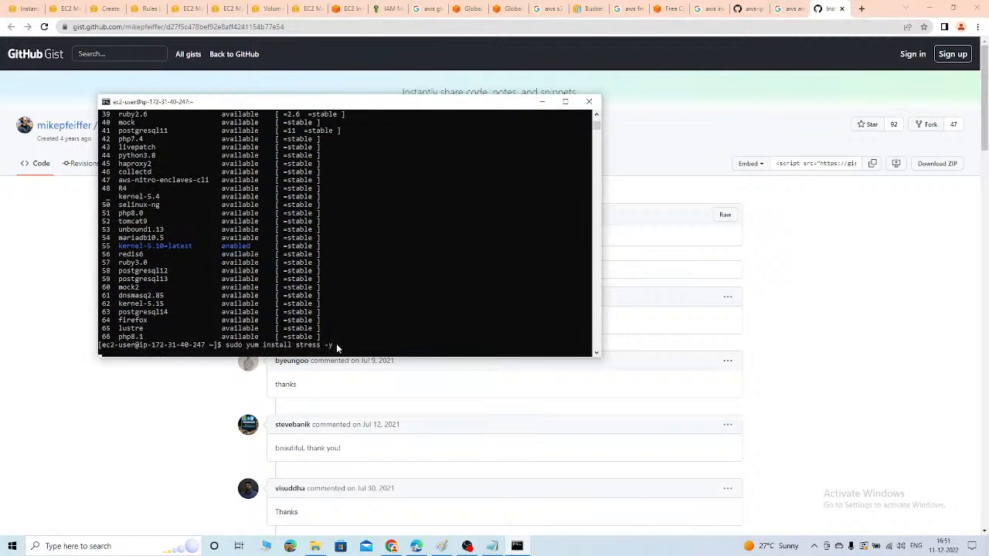
key("Return")
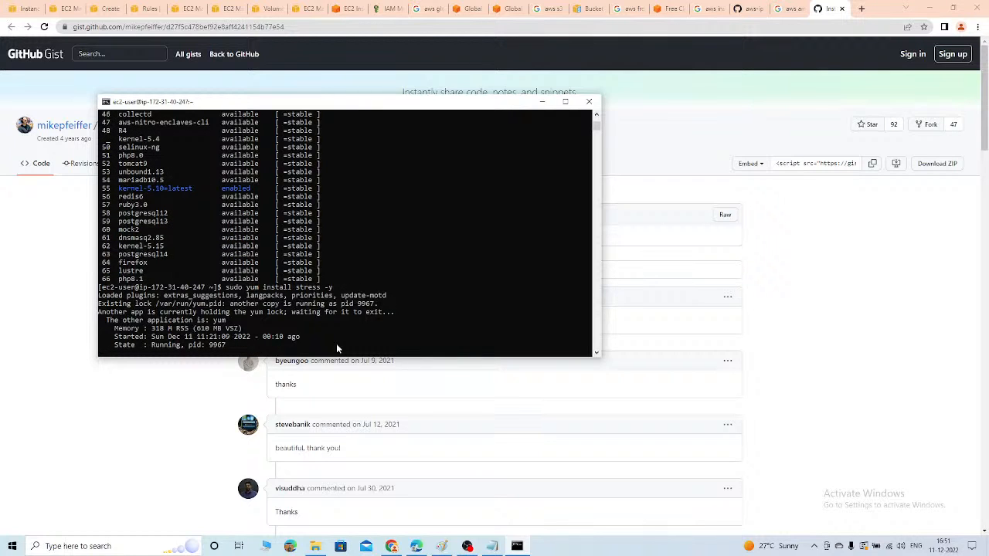
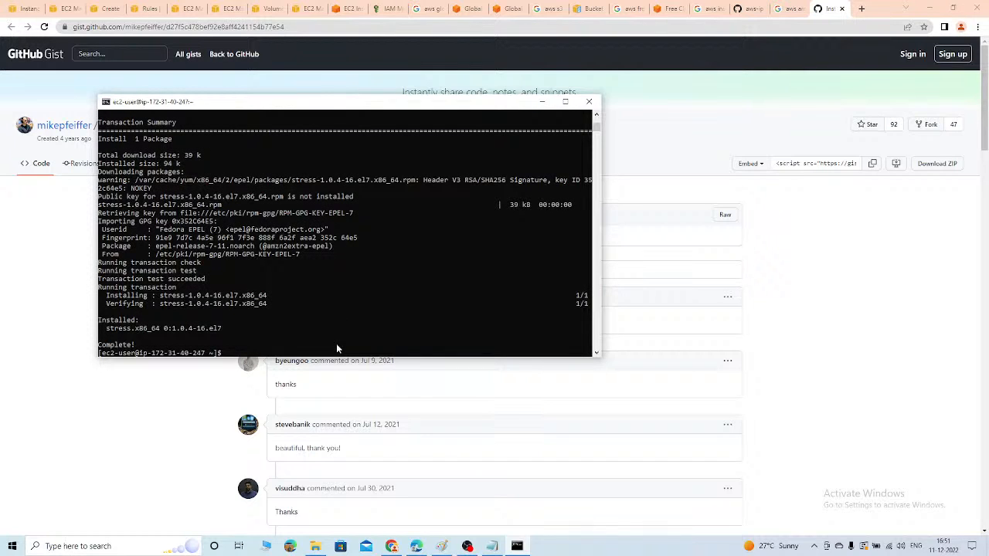
Run "stress -c 40" in the SSH session to load the instance's CPU
type("stress")
type("-c 40")
key("Return")
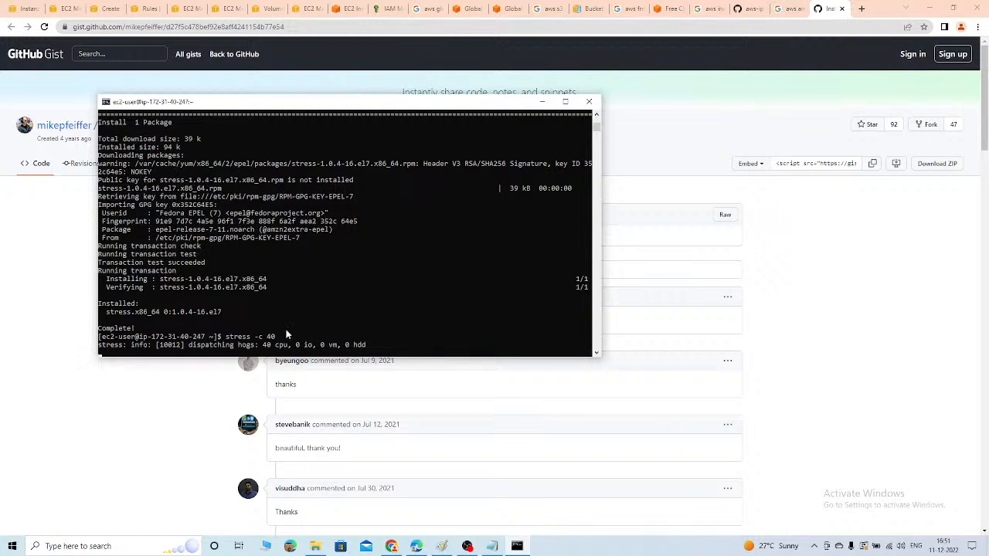
Switch to the AWS console in Chrome and open the details of auto-scaling-group from the Auto Scaling groups list
left_click(70, 347)
left_click(54, 9)
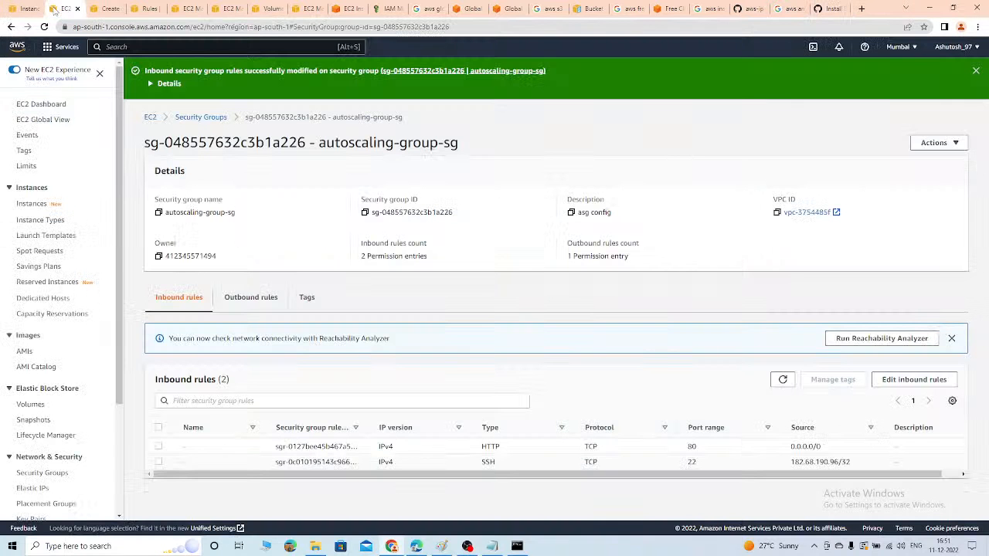
left_click(21, 9)
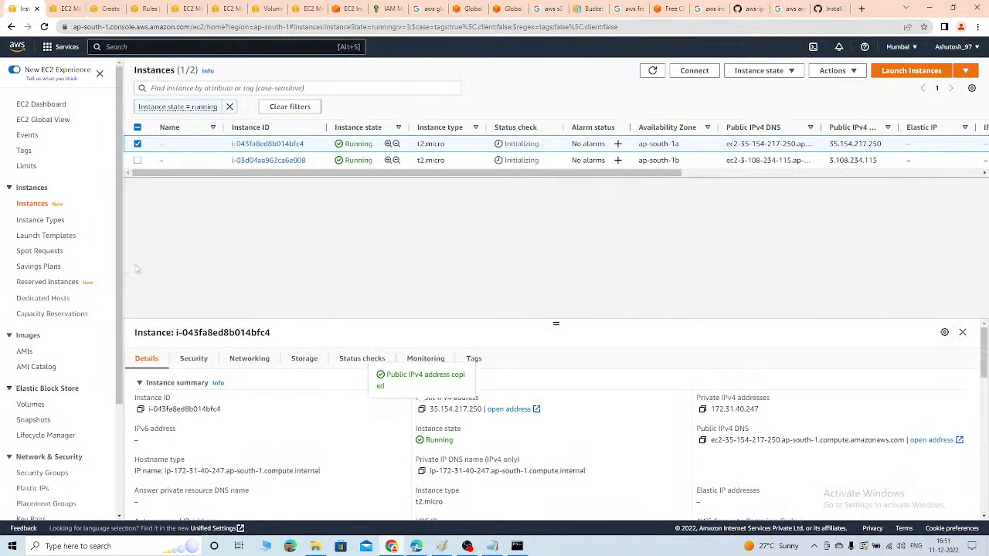
scroll(132, 331, "down", 3)
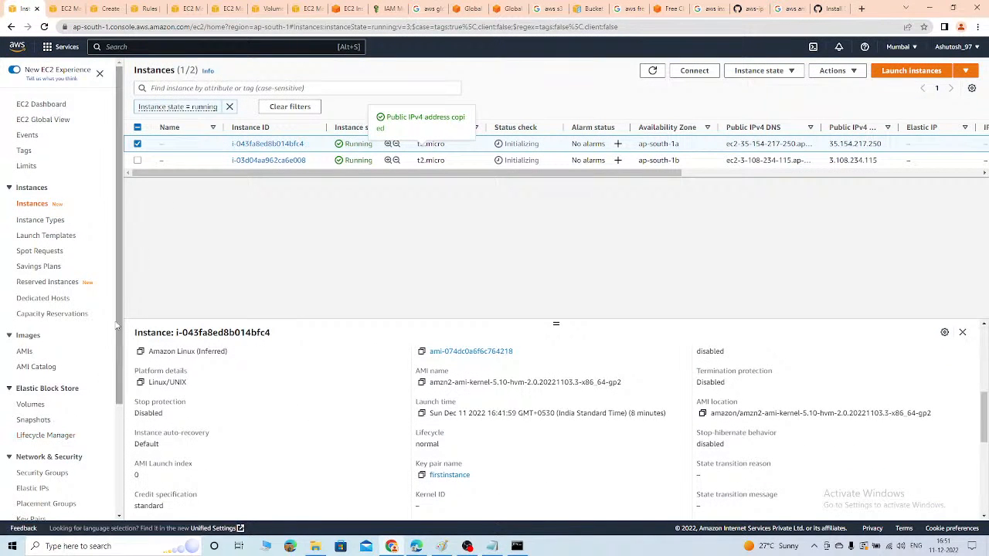
scroll(116, 326, "down", 3)
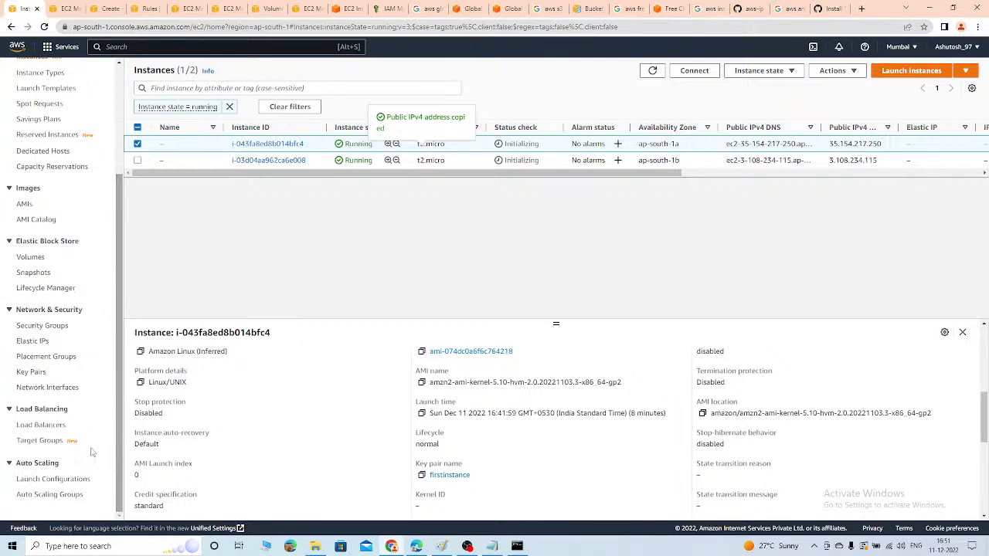
left_click(49, 494)
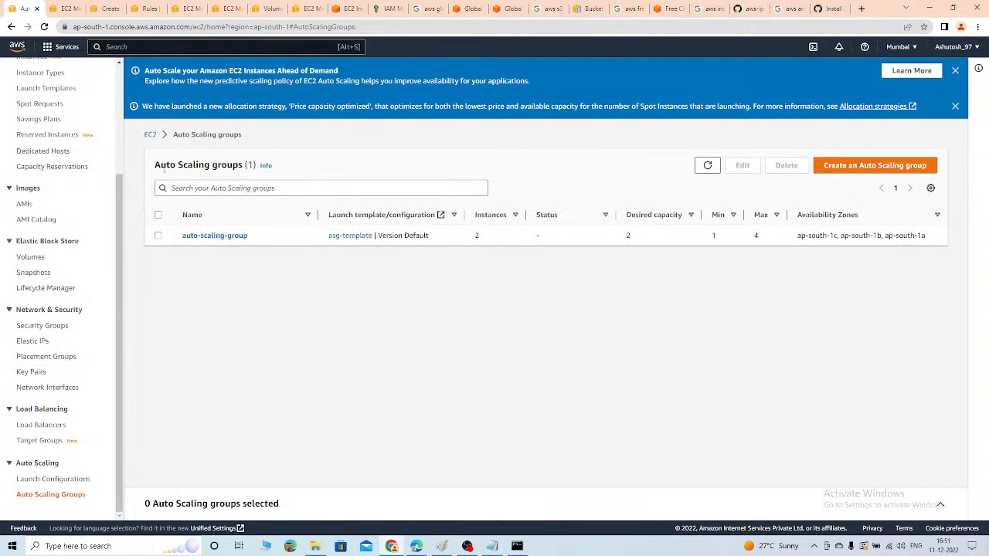
left_click(212, 235)
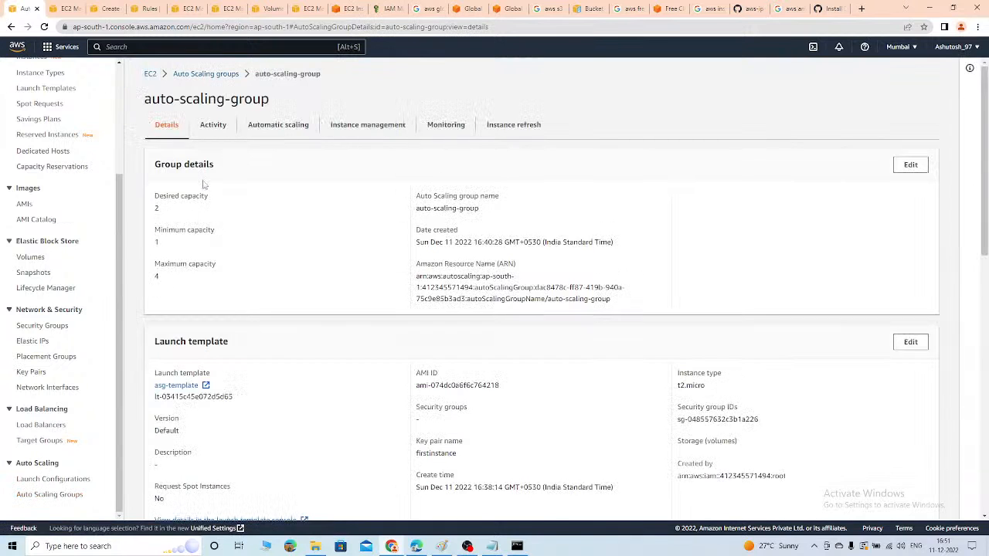
Examine the Auto Scaling group's CPU Utilization graph among its EC2 monitoring metrics
left_click(213, 125)
left_click(446, 124)
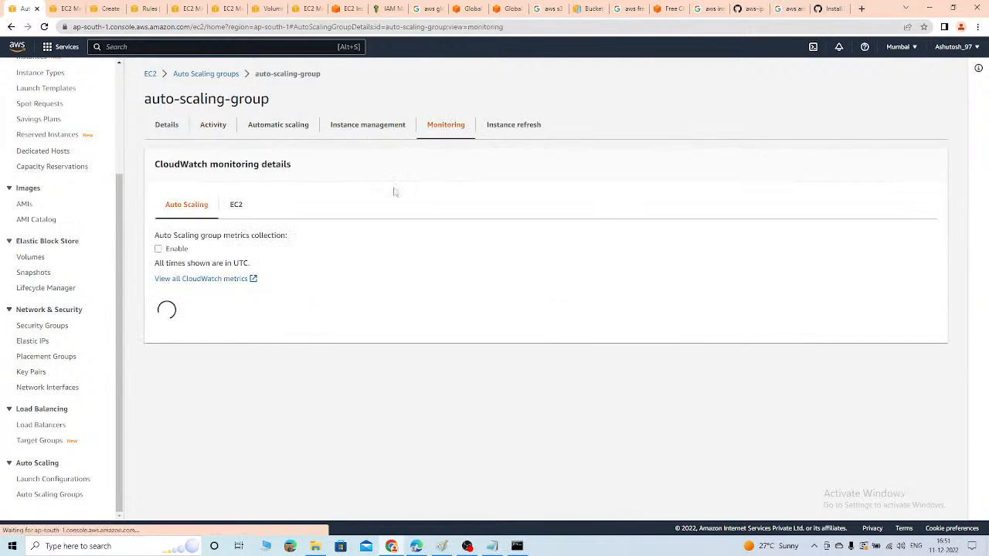
left_click(236, 206)
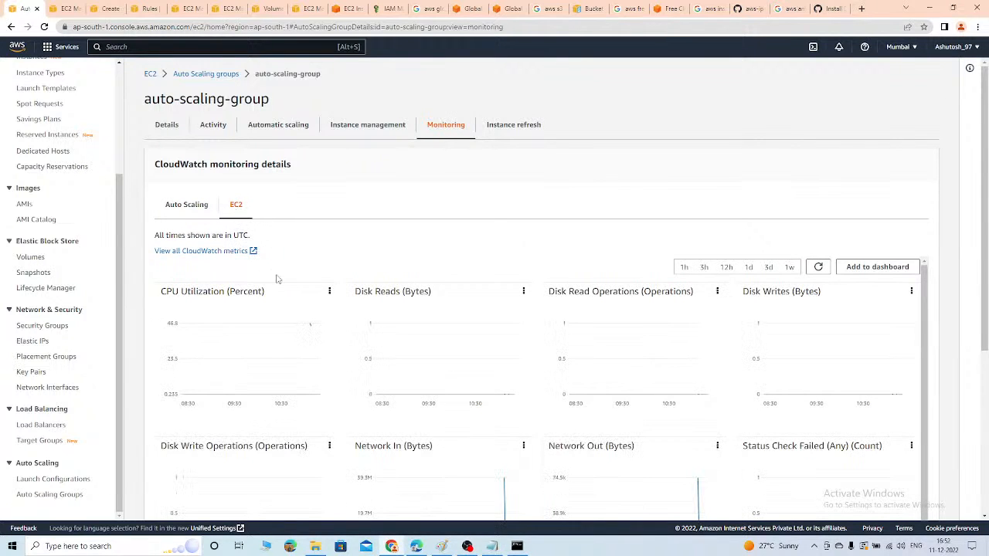
mouse_move(311, 323)
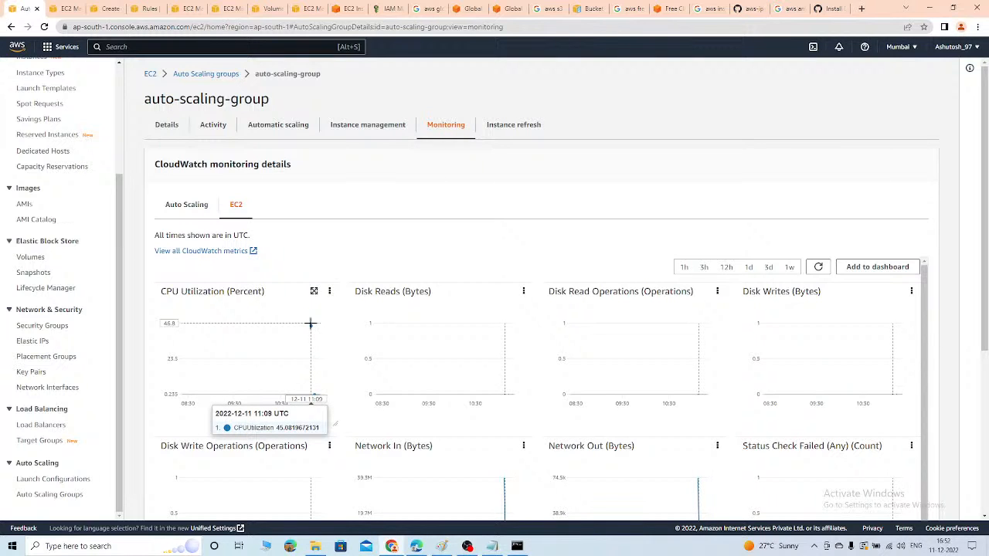
Reload the Auto Scaling group page and refresh its activity history repeatedly to check for new scaling events
left_click(44, 26)
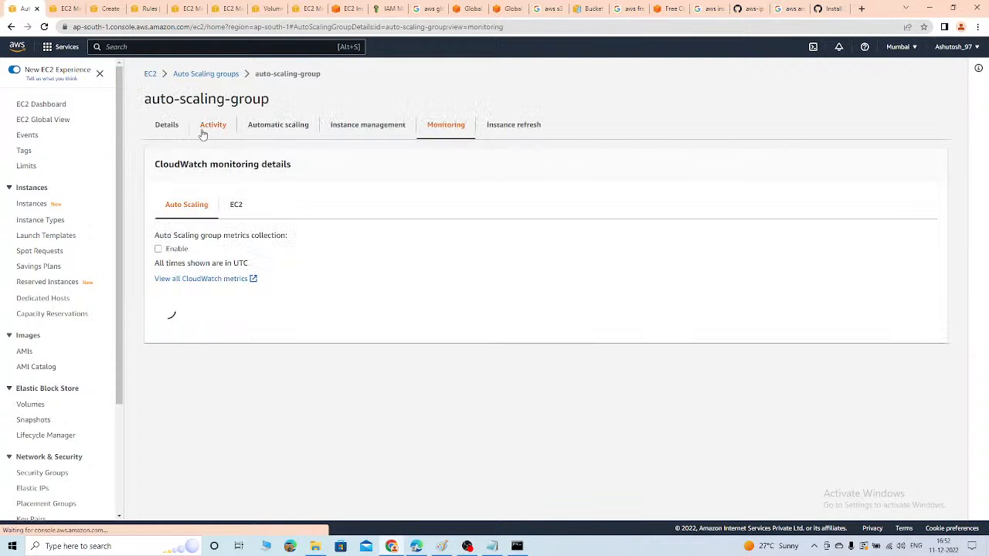
left_click(211, 125)
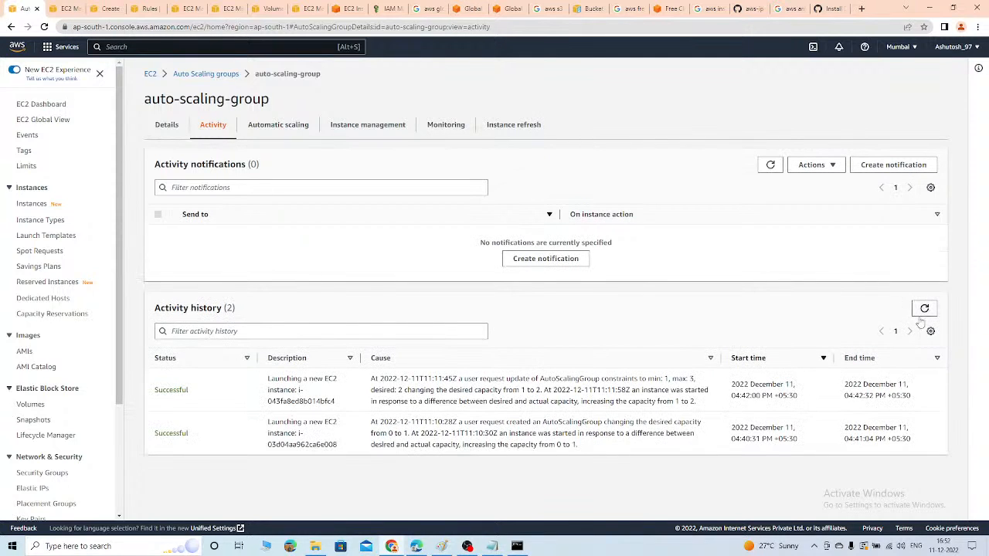
left_click(924, 310)
left_click(924, 310)
left_click(924, 310)
Review the Auto Scaling group's capacity details and its Target Tracking Policy under automatic scaling
left_click(164, 129)
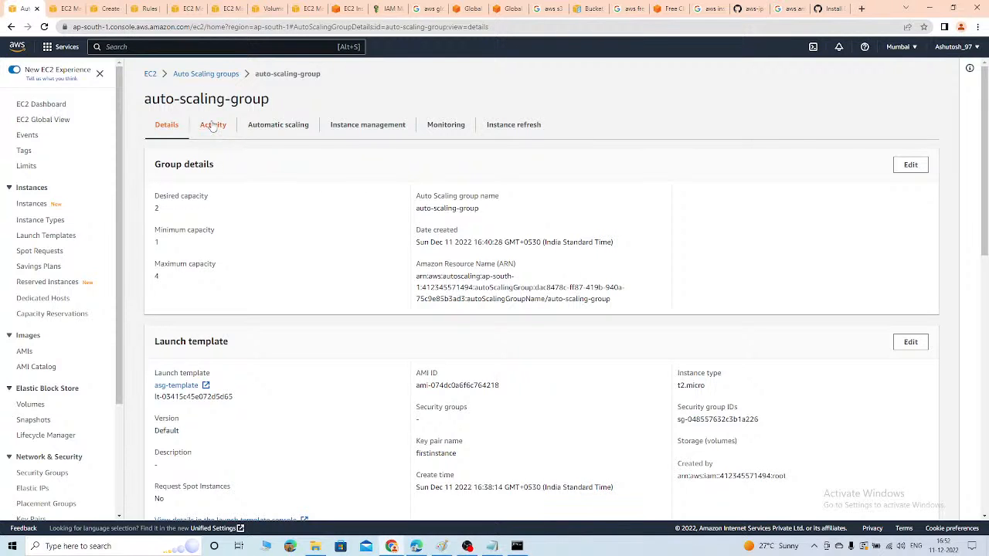
left_click(274, 128)
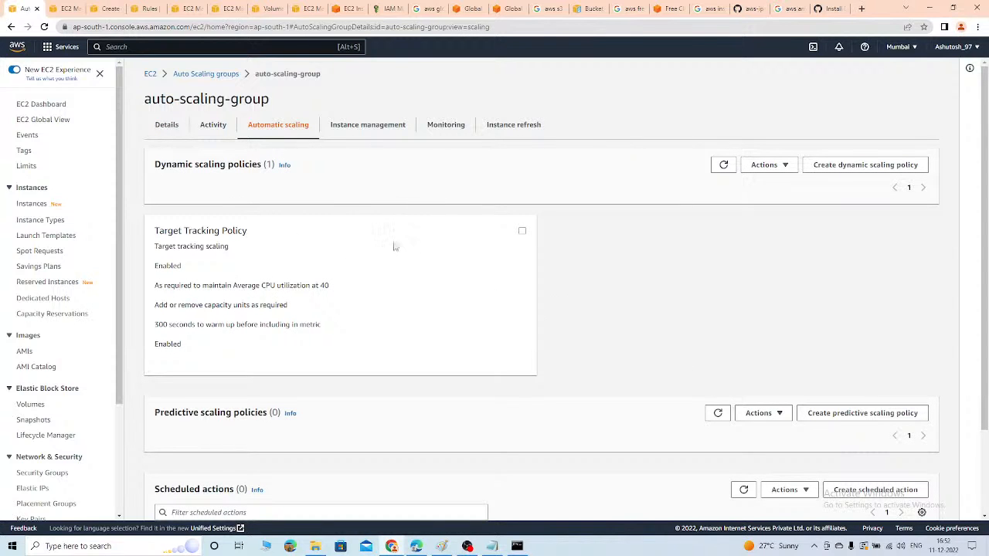
left_click(523, 232)
scroll(516, 323, "down", 2)
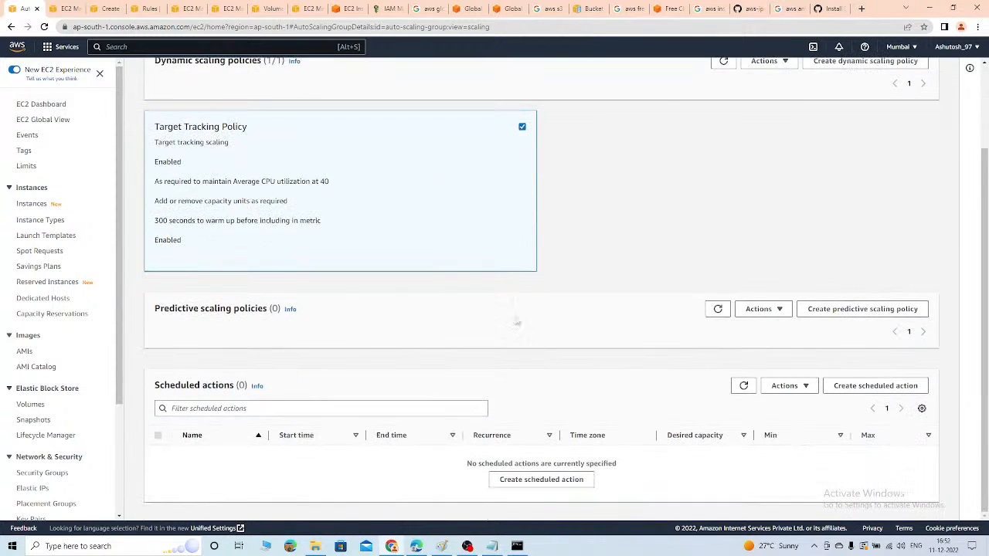
scroll(517, 327, "up", 3)
Check the group's EC2 CPU Utilization graph again and refresh the activity history once more
left_click(445, 126)
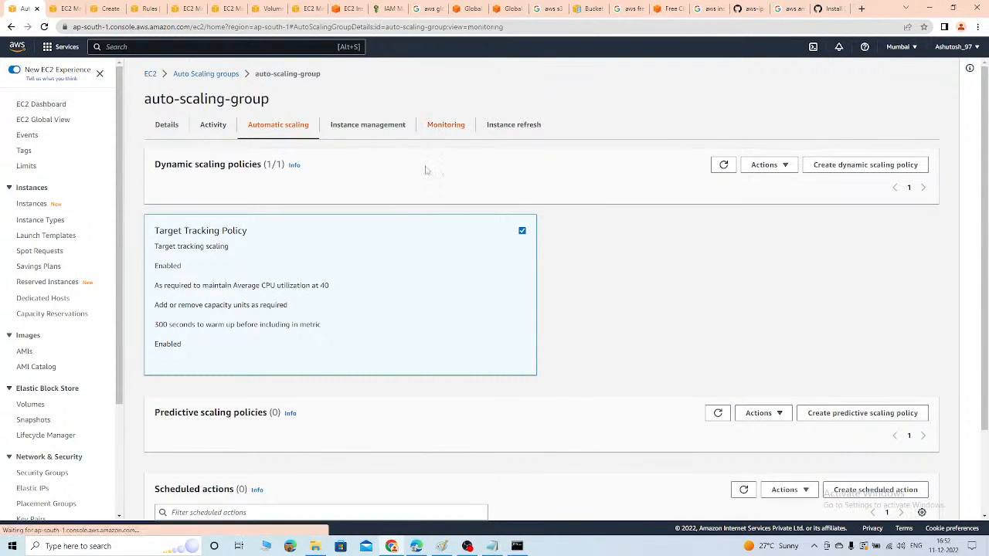
left_click(236, 205)
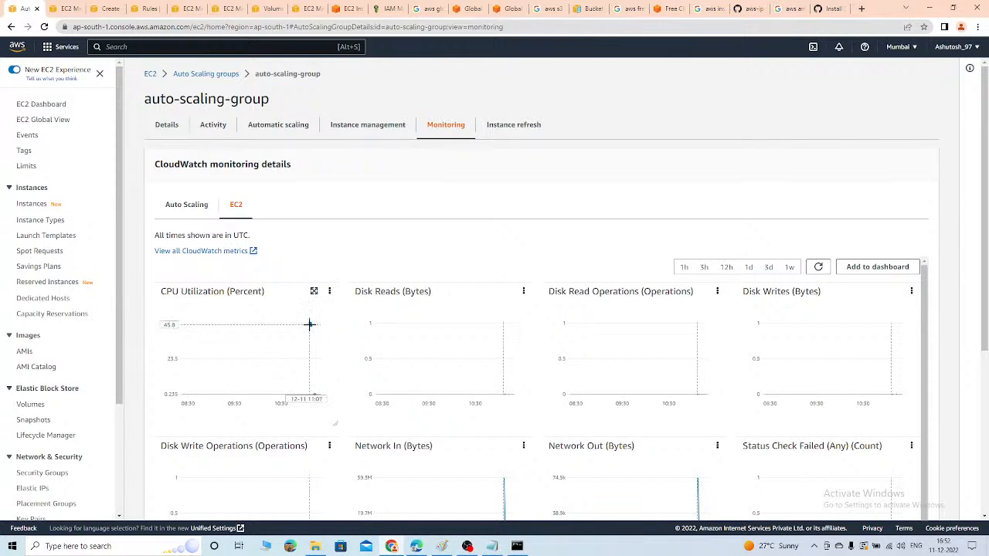
left_click(213, 125)
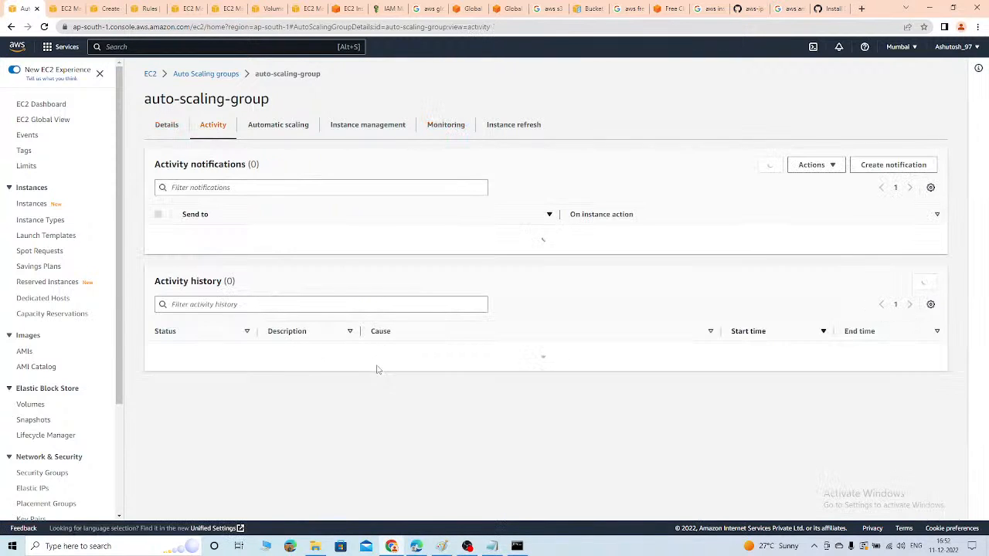
left_click(924, 310)
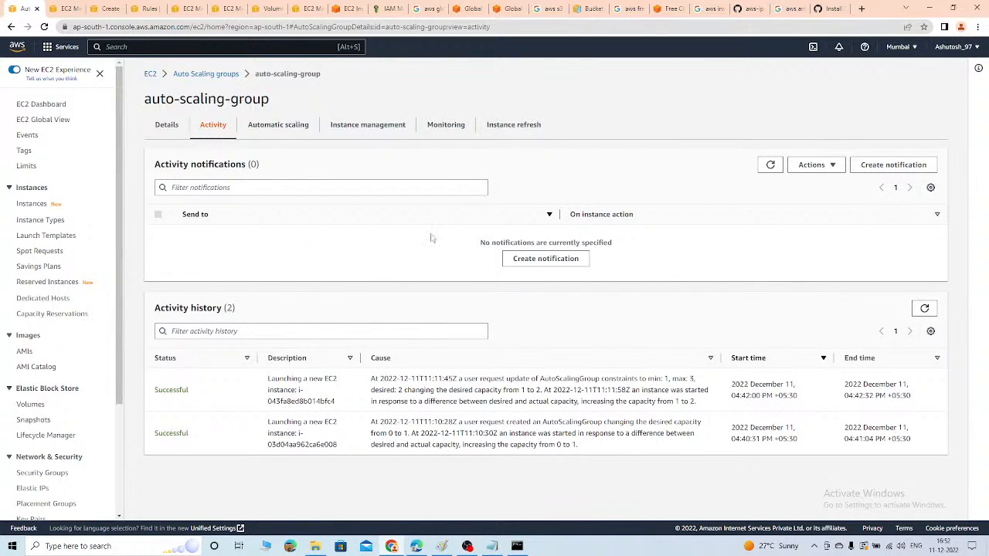
Reload the page and review the group details, launch template and network settings of auto-scaling-group
left_click(44, 27)
left_click(168, 126)
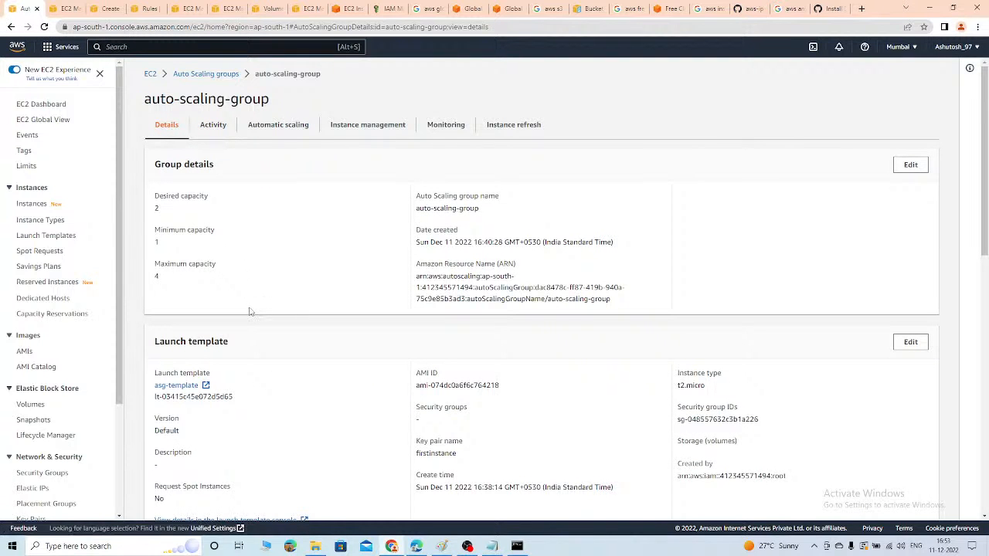
scroll(249, 311, "down", 3)
scroll(249, 312, "up", 2)
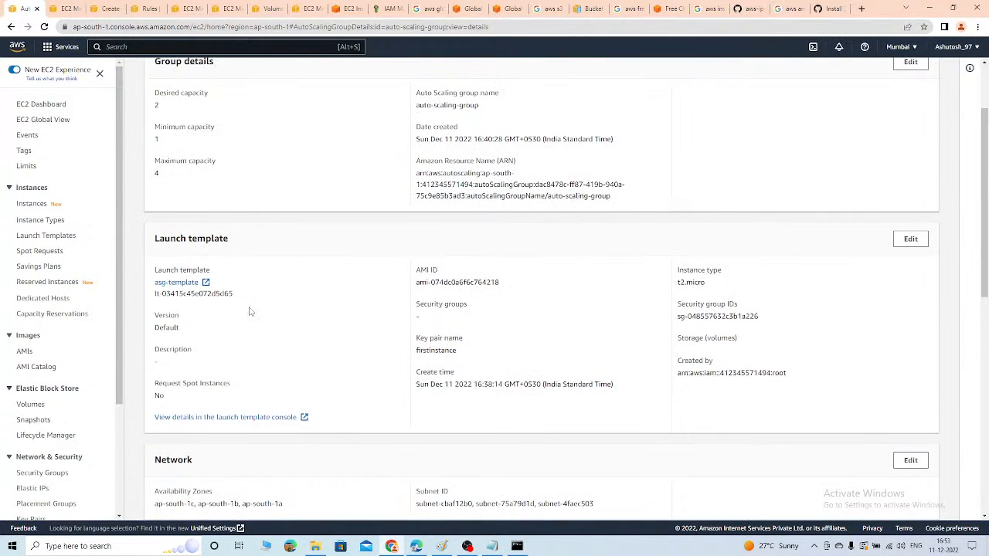
scroll(250, 312, "up", 2)
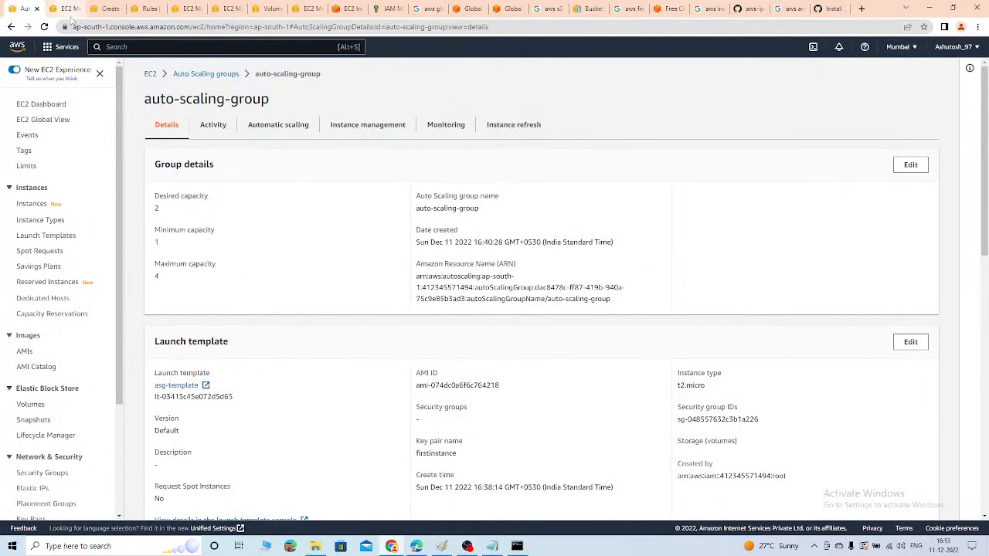
Switch to the browser tab with the autoscaling-group-sg security group and open the EC2 Instances list there
left_click(68, 9)
scroll(31, 209, "down", 2)
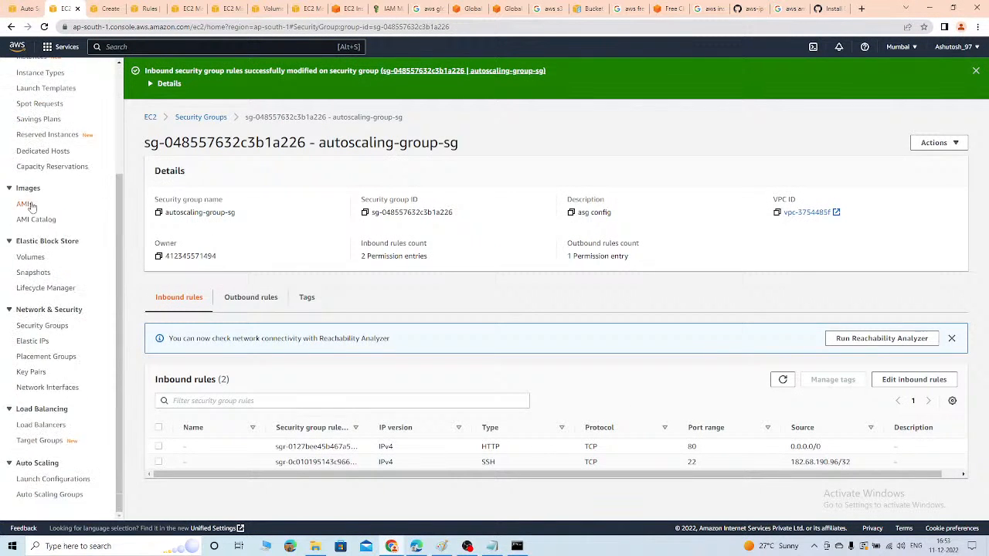
scroll(29, 193, "up", 2)
left_click(38, 204)
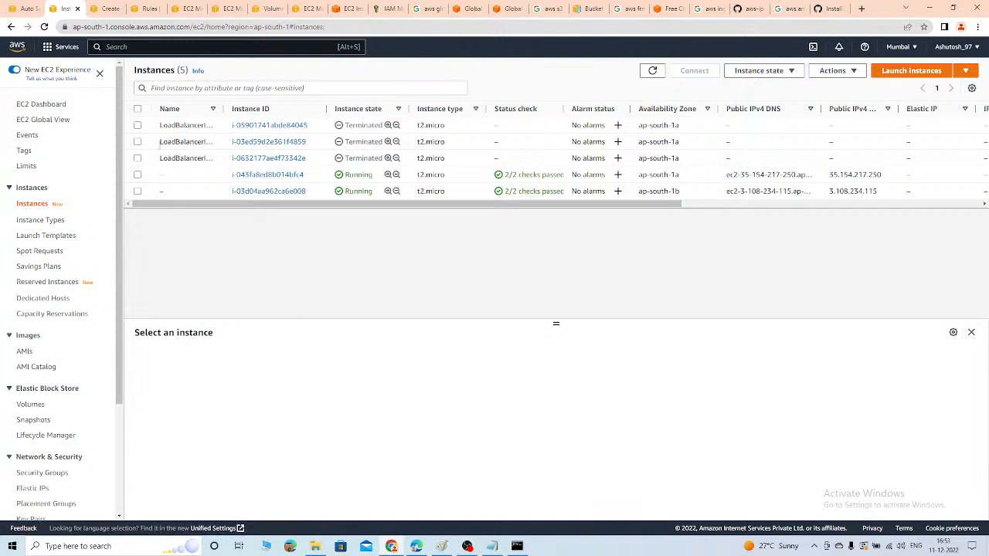
Select the first listed LoadBalancerInstances instance and examine its CPU utilization graph in the monitoring data
left_click(137, 126)
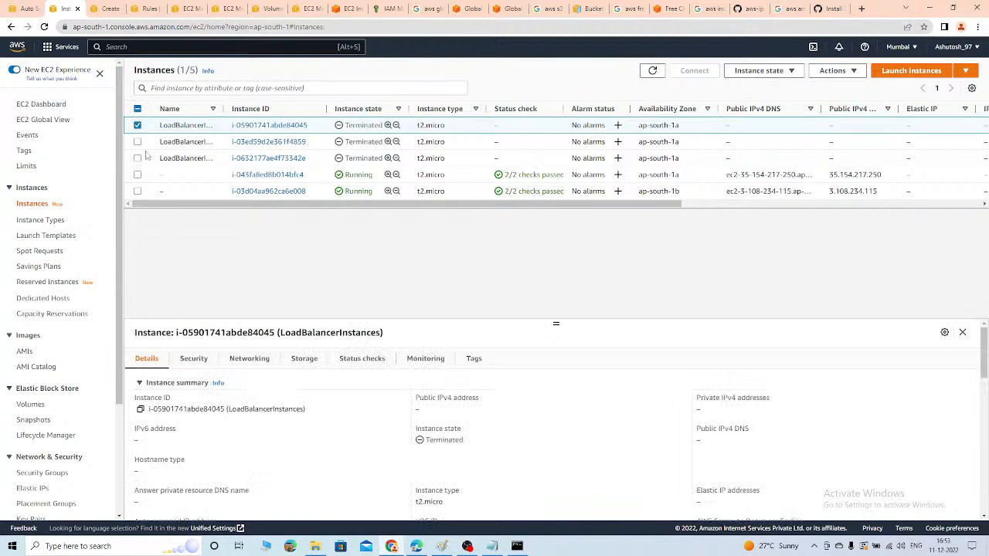
left_click(410, 362)
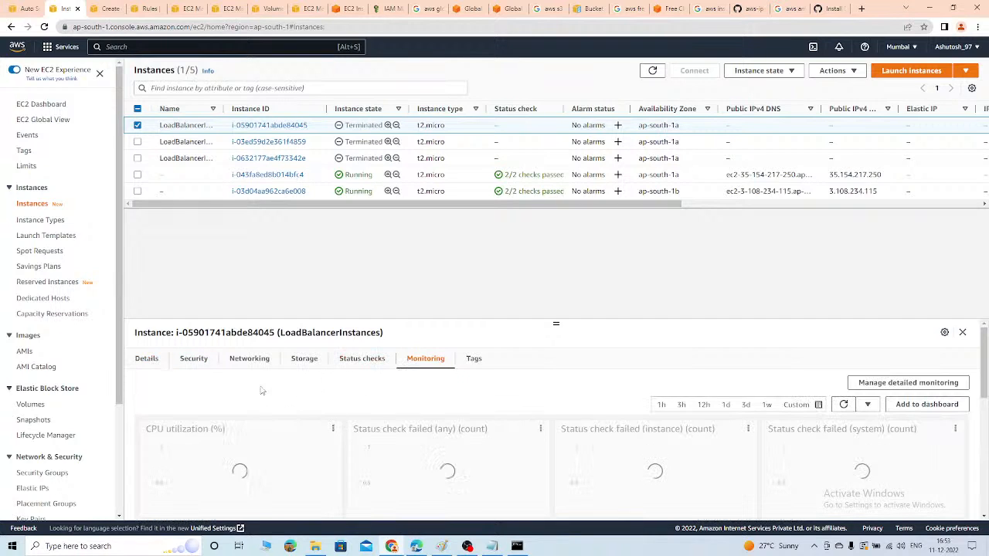
scroll(224, 394, "down", 3)
scroll(224, 394, "up", 3)
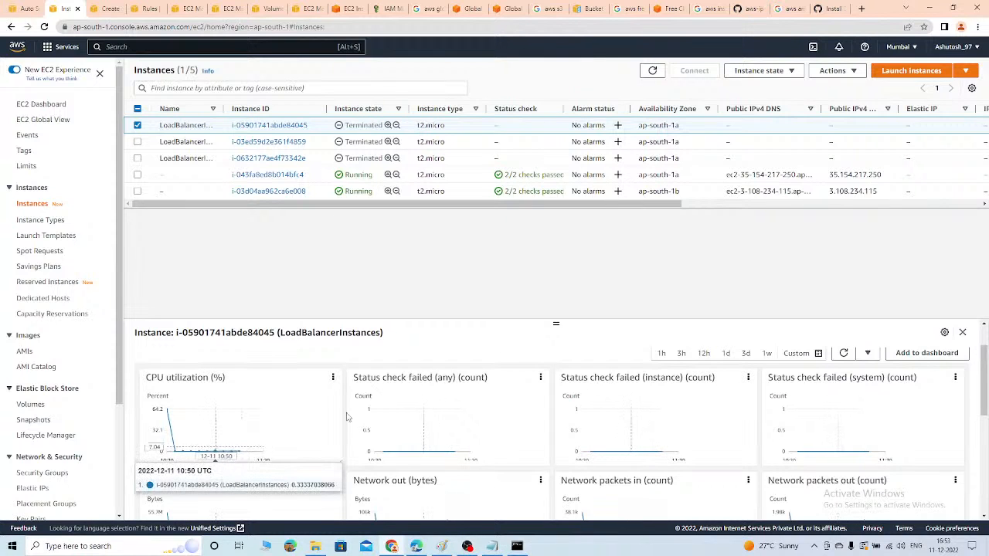
Check the running stress command in the terminal, then view the second LoadBalancerInstances instance's CPU utilization graph in the EC2 console
left_click(517, 546)
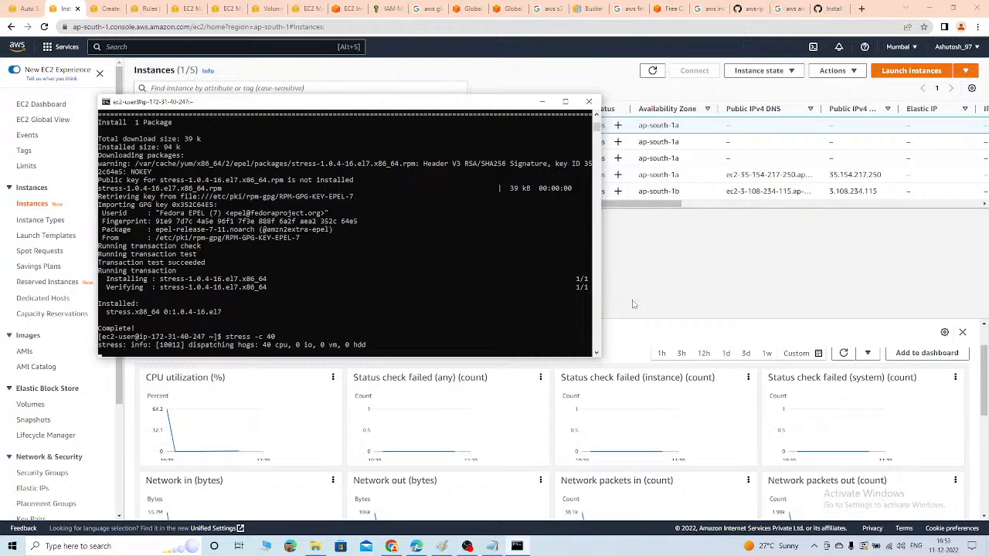
left_click(686, 287)
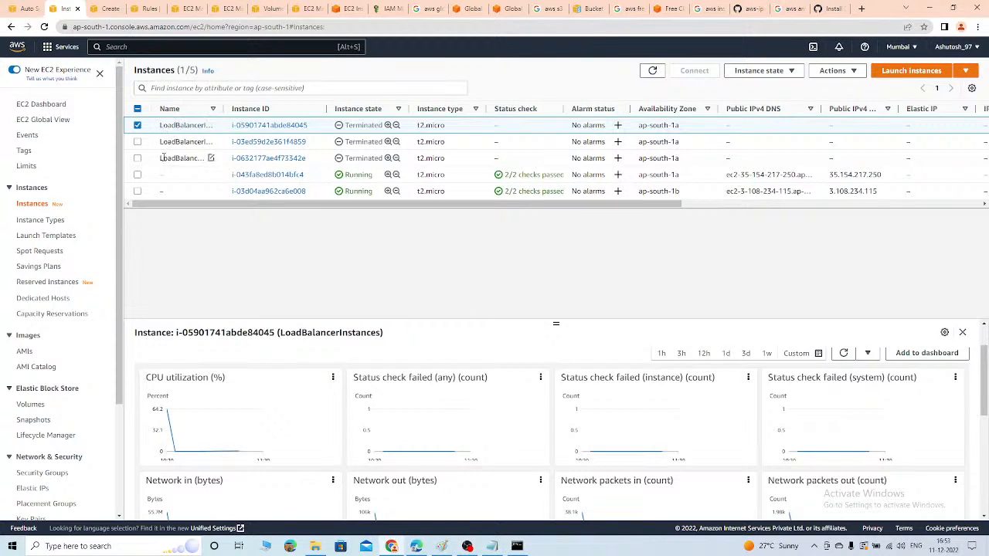
left_click(137, 125)
left_click(137, 142)
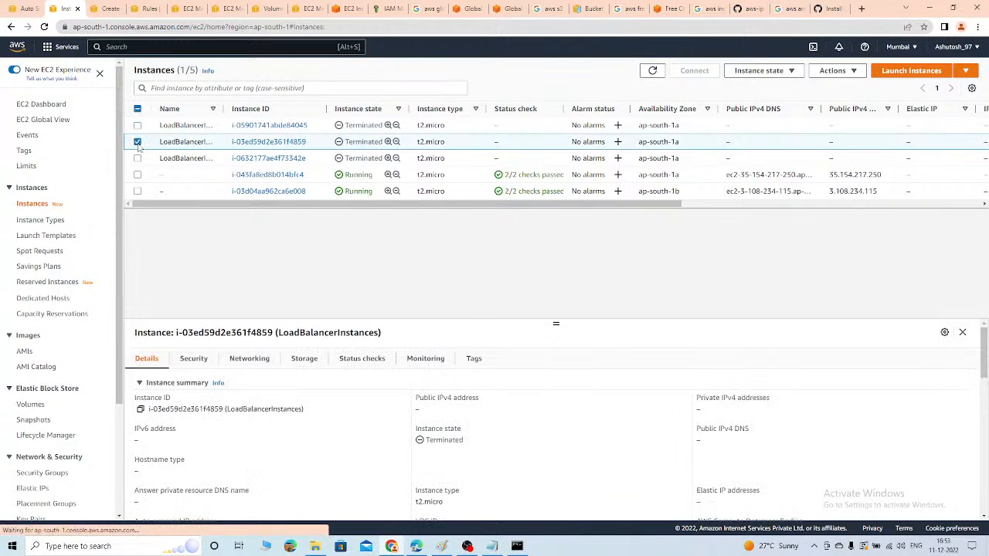
left_click(422, 360)
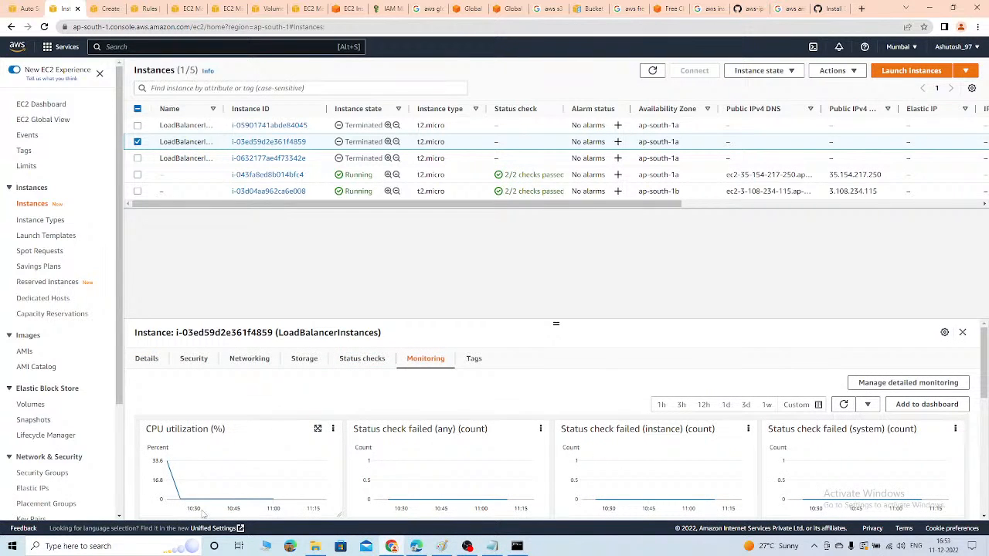
Pass over the third LoadBalancerInstances instance and examine the CPU utilization graph of the running instance in ap-south-1a
left_click(138, 142)
left_click(137, 158)
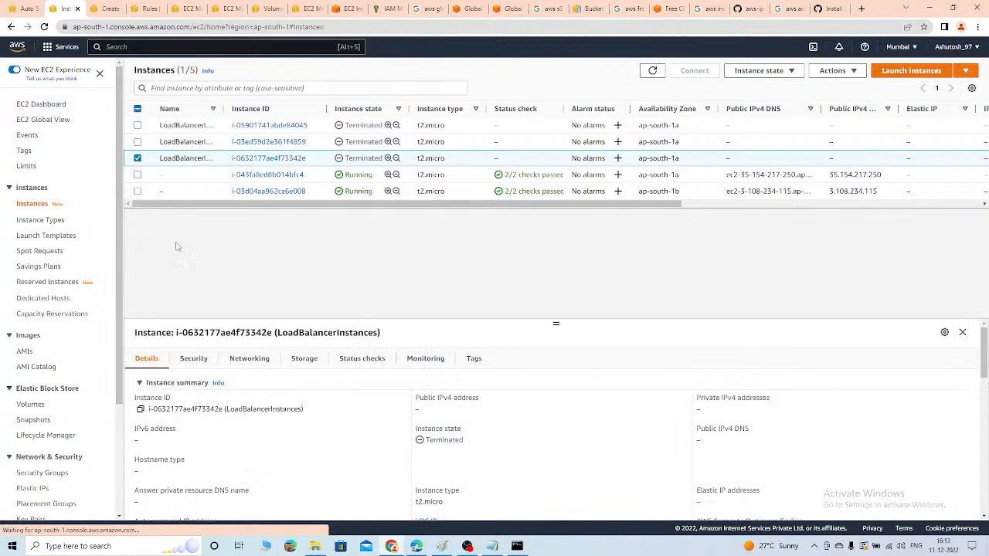
left_click(139, 162)
left_click(138, 175)
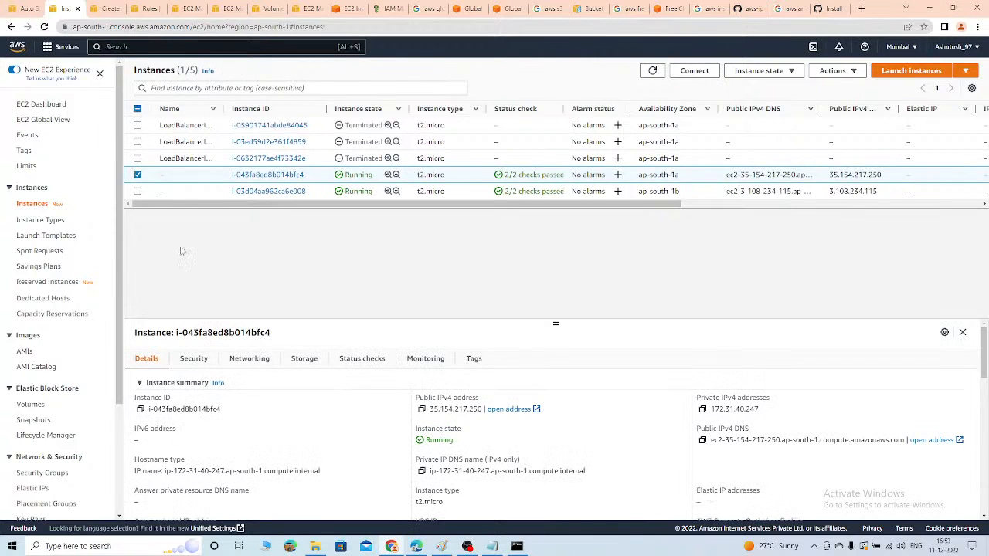
left_click(421, 362)
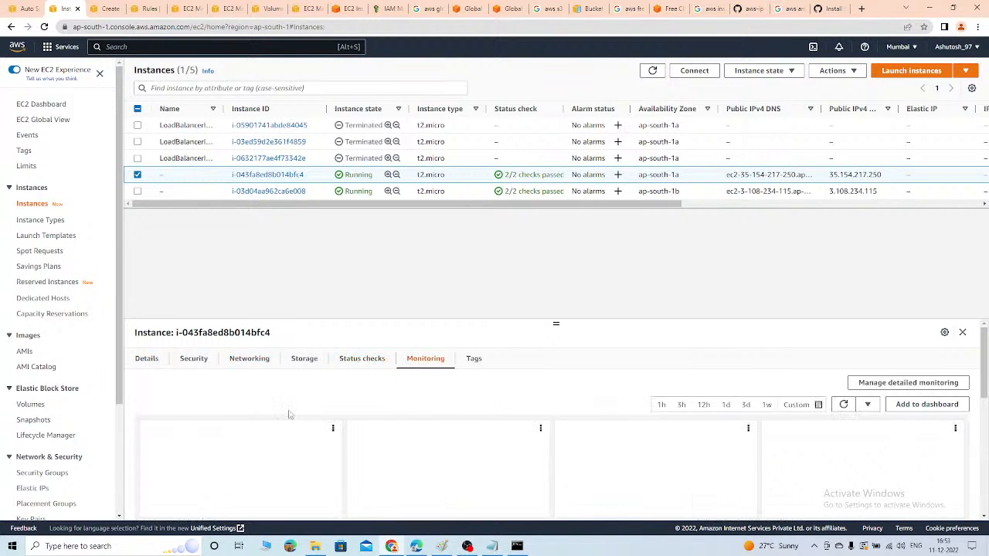
scroll(283, 453, "down", 1)
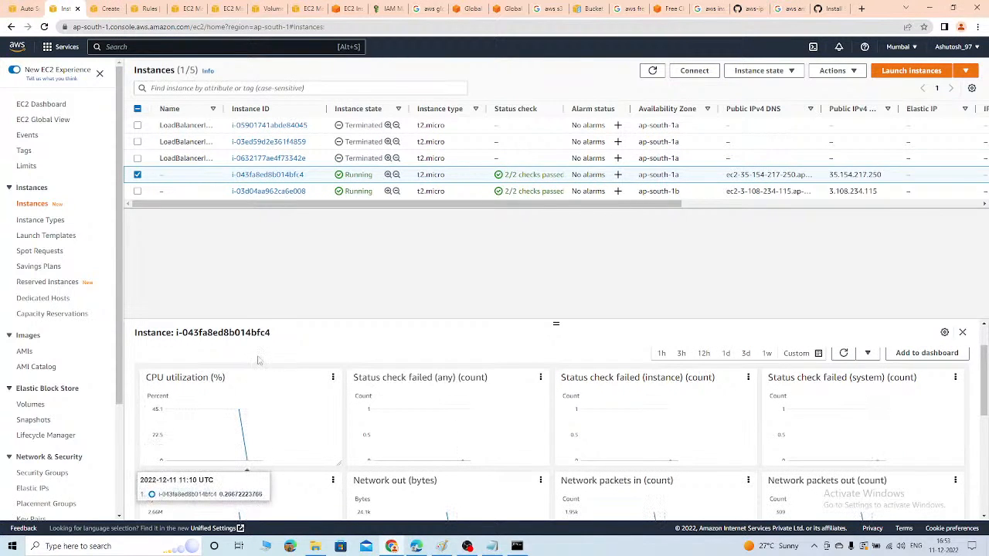
Review the monitoring graphs of the running instance in ap-south-1b, then refresh the instances list
left_click(138, 175)
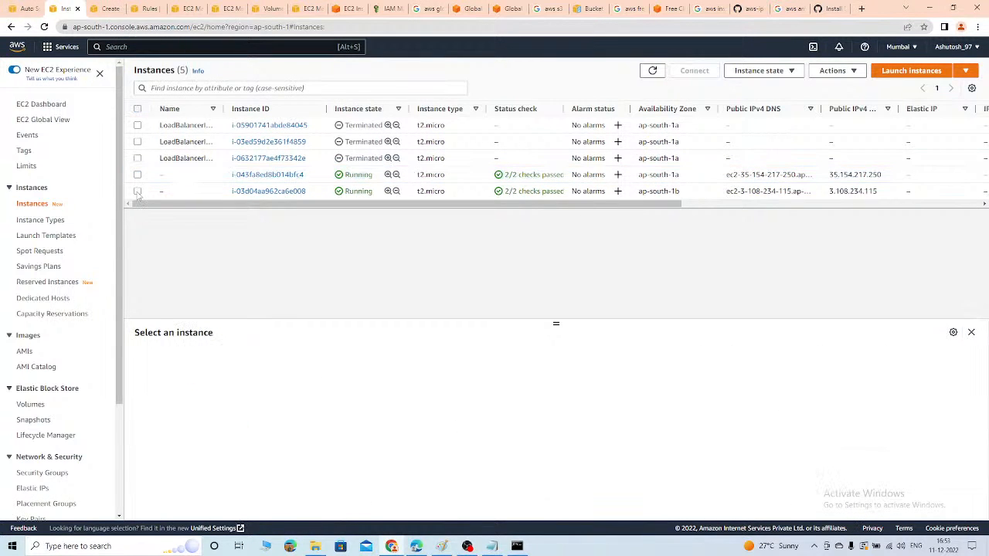
left_click(137, 192)
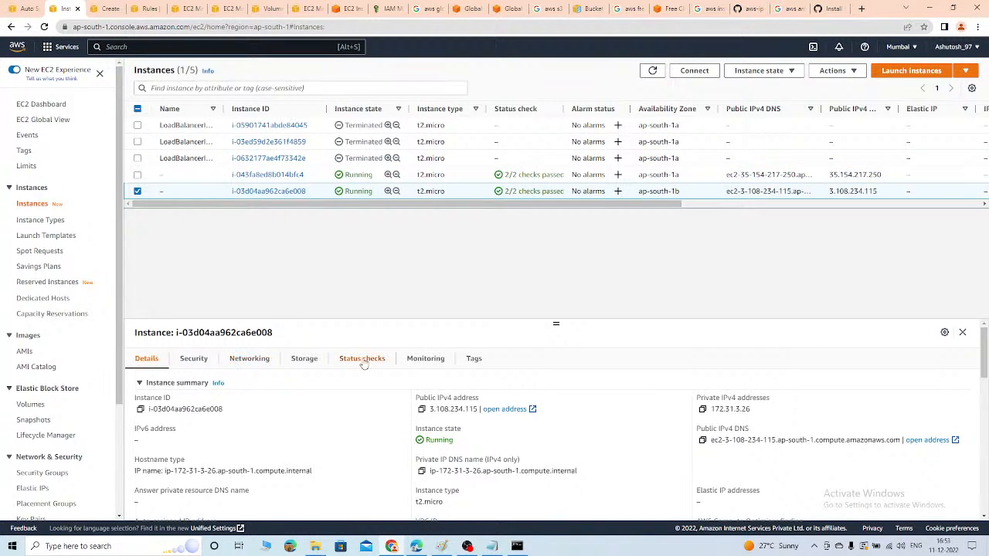
left_click(410, 362)
scroll(263, 379, "down", 3)
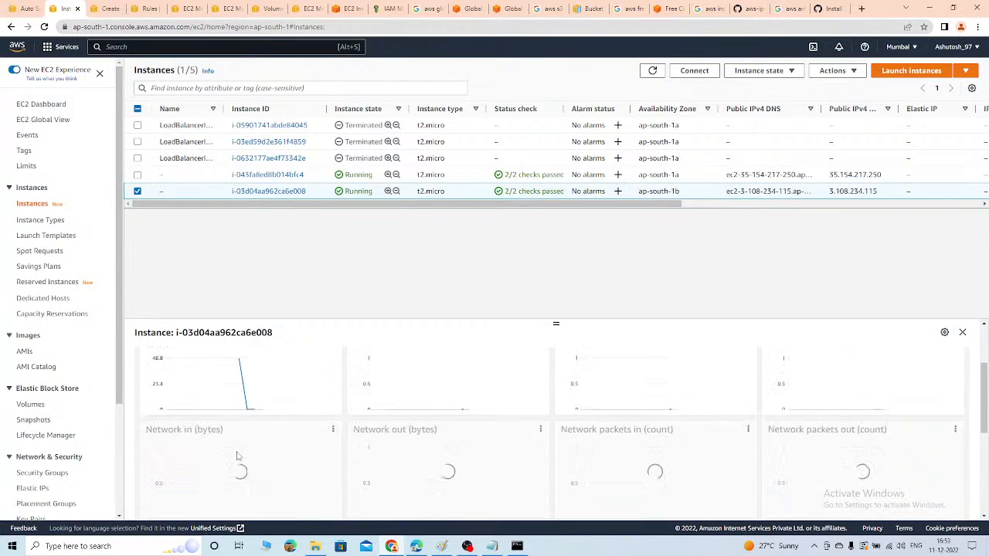
scroll(263, 379, "down", 2)
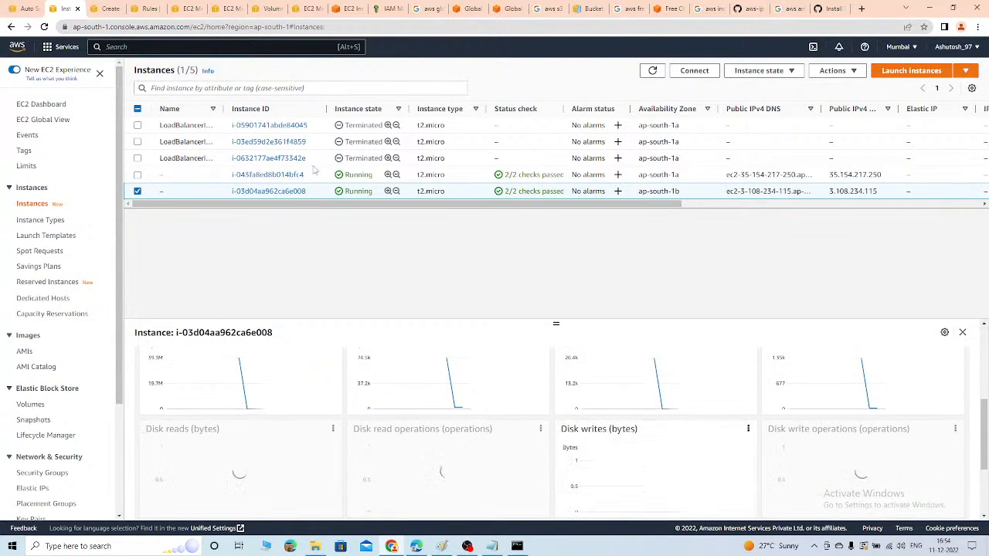
left_click(651, 71)
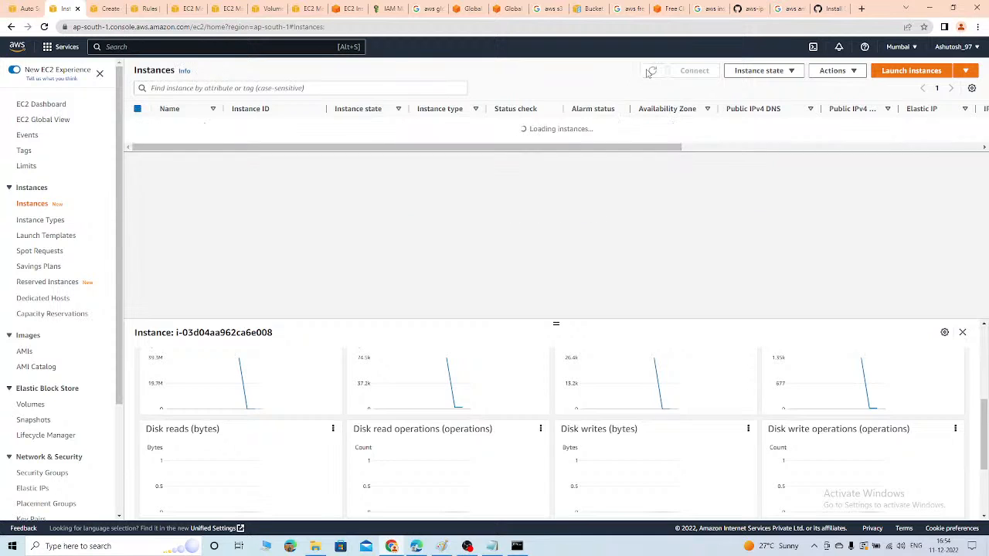
left_click(651, 71)
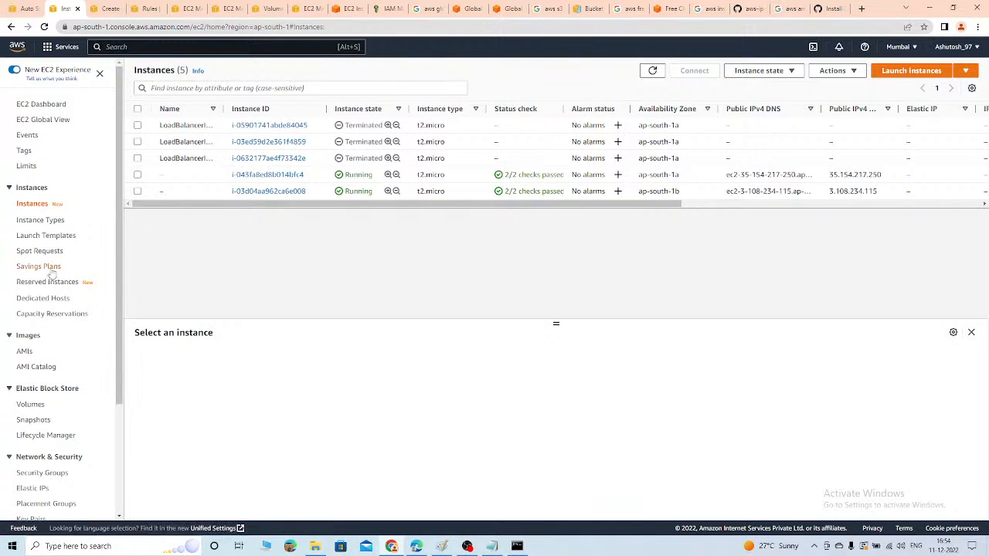
Open auto-scaling-group from the Auto Scaling groups list and refresh its activity history
scroll(49, 275, "down", 2)
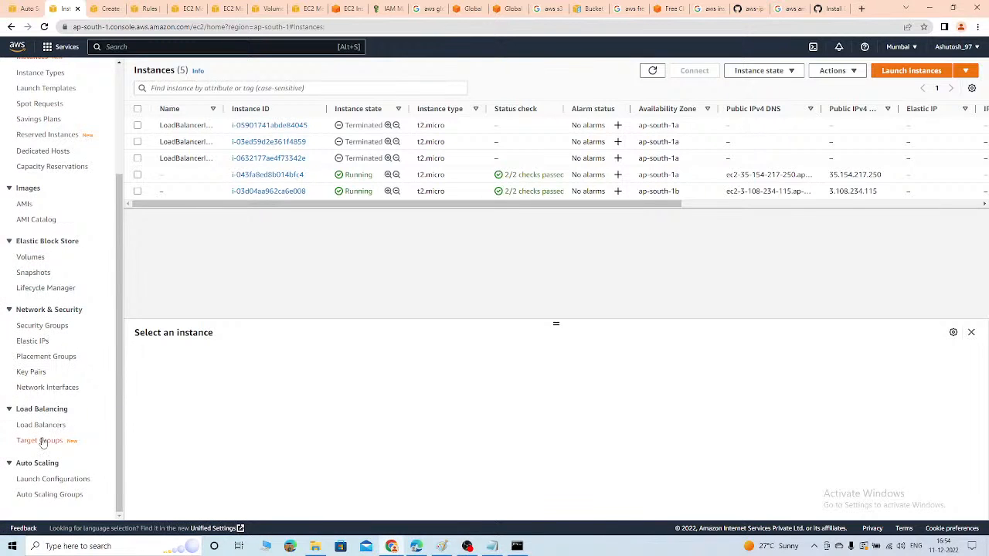
left_click(46, 495)
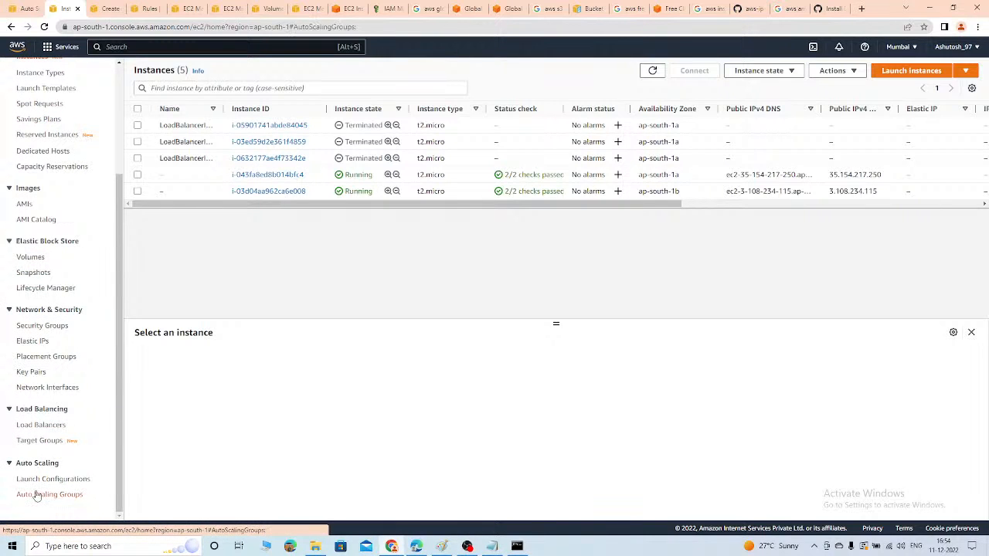
left_click(219, 229)
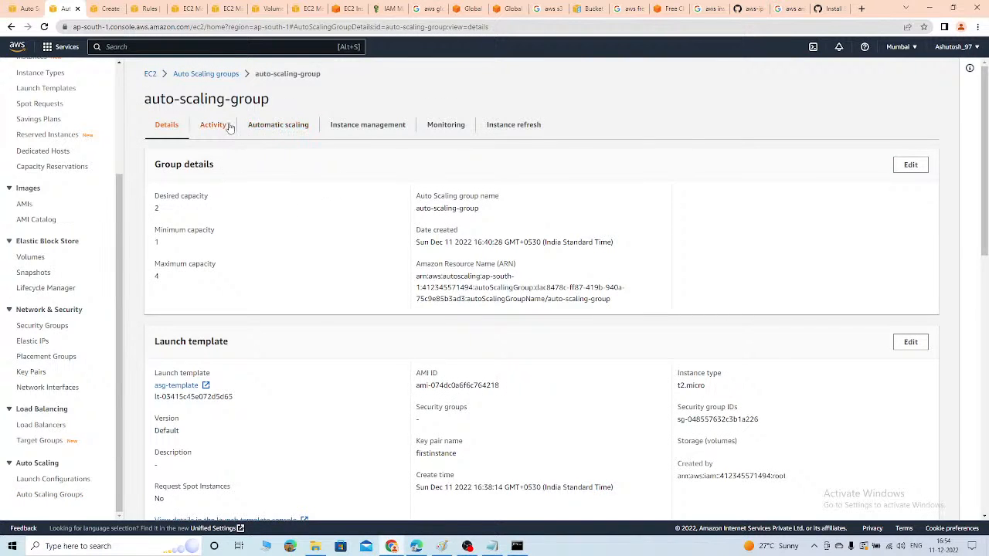
left_click(224, 127)
left_click(924, 308)
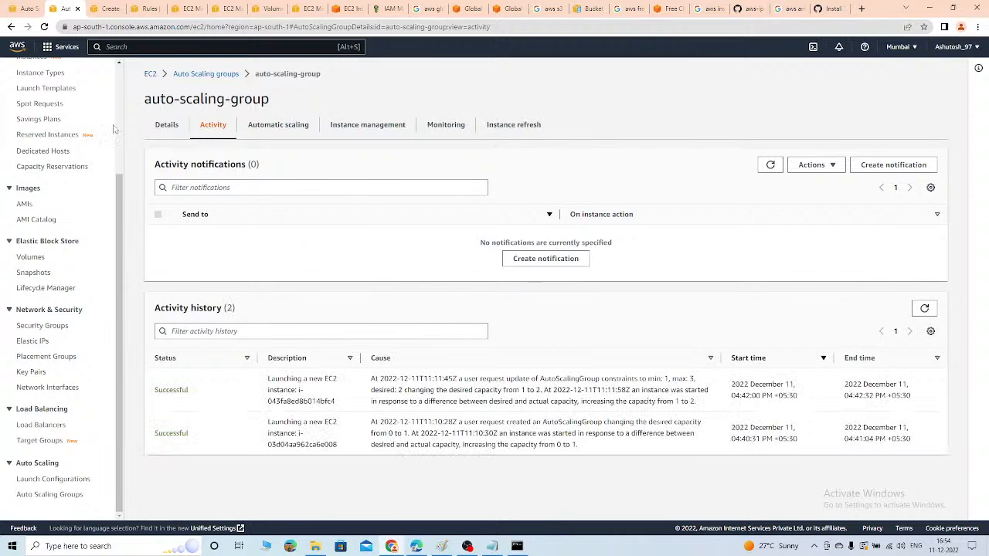
Edit the group size of auto-scaling-group and set its desired capacity to 3
left_click(156, 126)
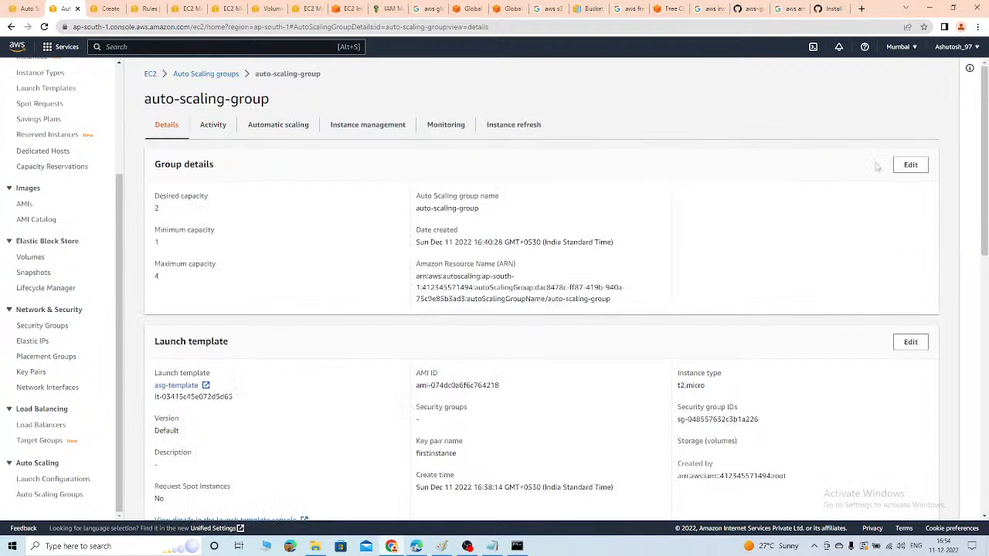
left_click(911, 165)
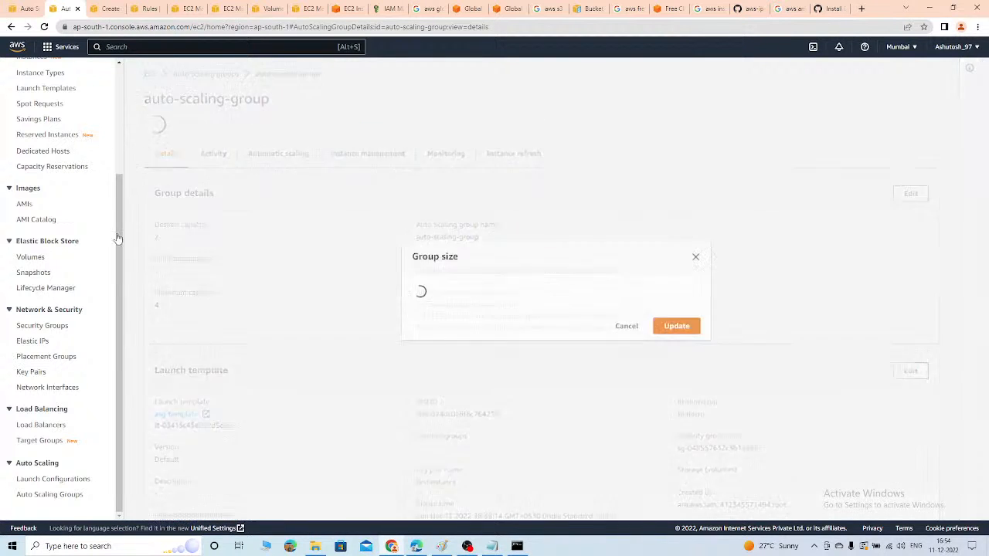
left_click(444, 278)
left_click(677, 392)
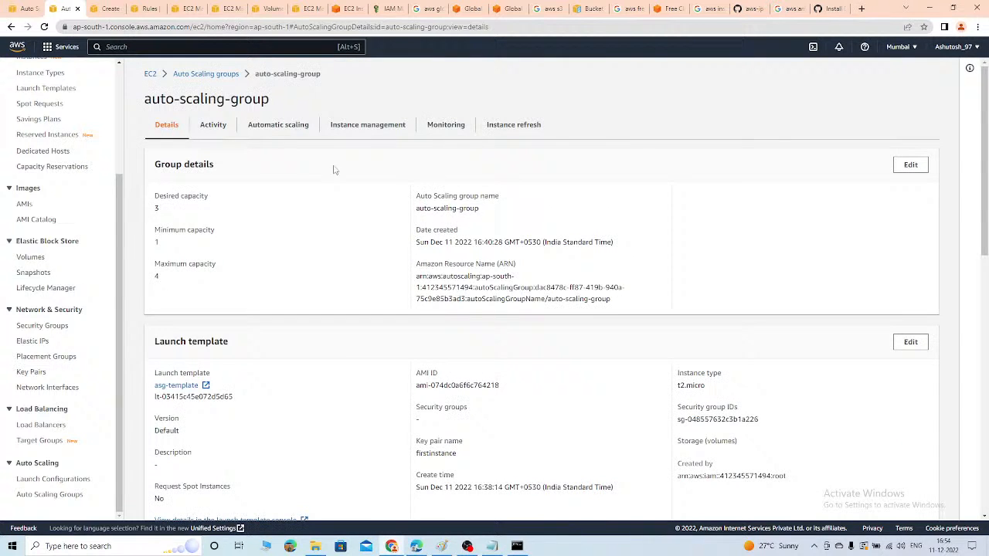
Check the group's activity history, then inspect the latest peak in its EC2 CPU Utilization graph
left_click(221, 126)
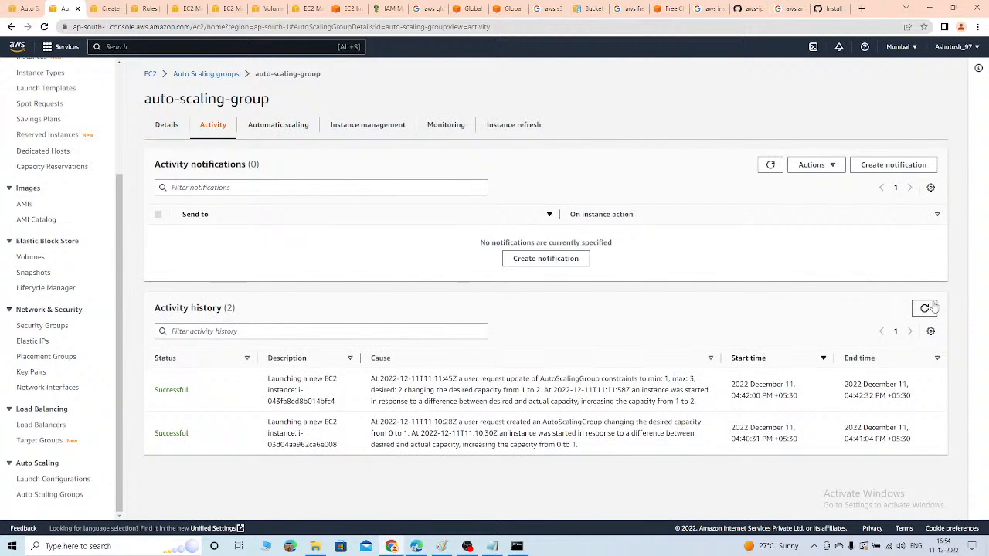
left_click(450, 132)
left_click(235, 204)
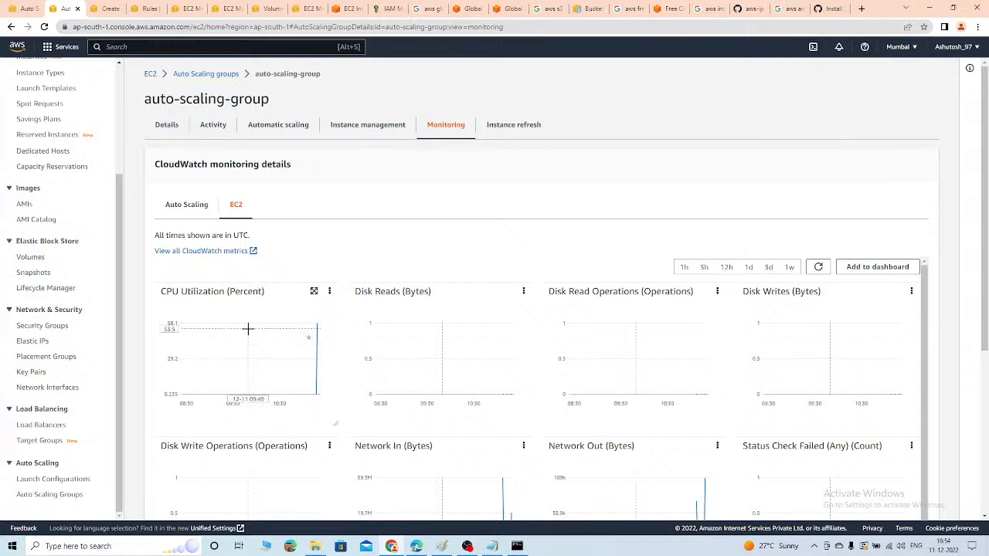
mouse_move(316, 326)
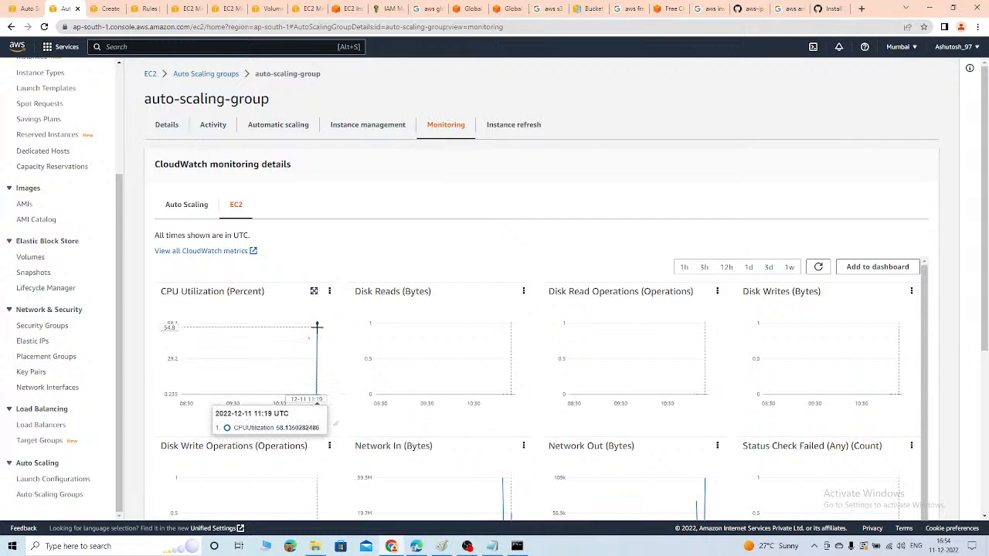
Read the cause of the newest launch entry in the activity history, including its capacity limits and desired capacity change
left_click(210, 127)
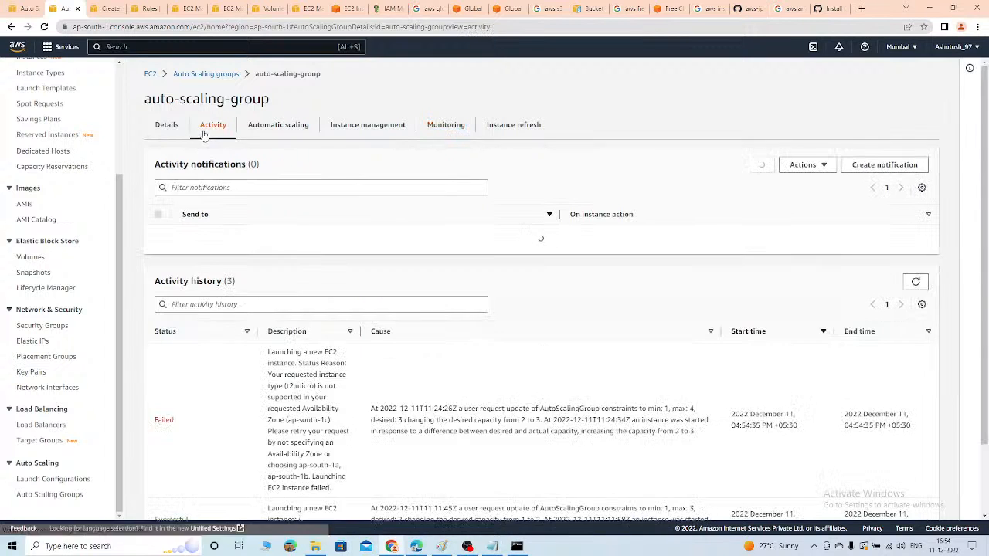
scroll(312, 360, "down", 2)
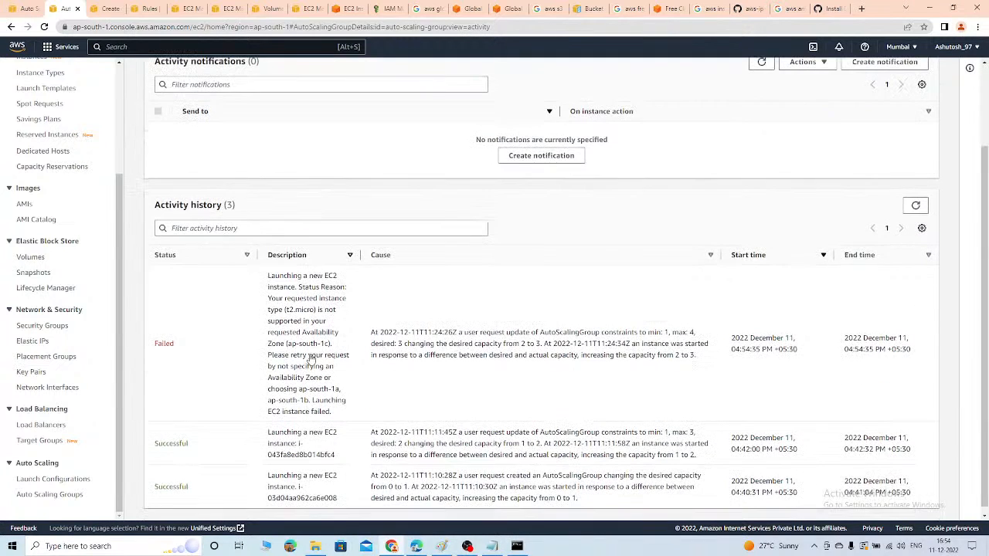
left_click_drag(445, 343, 620, 344)
left_click_drag(420, 332, 521, 336)
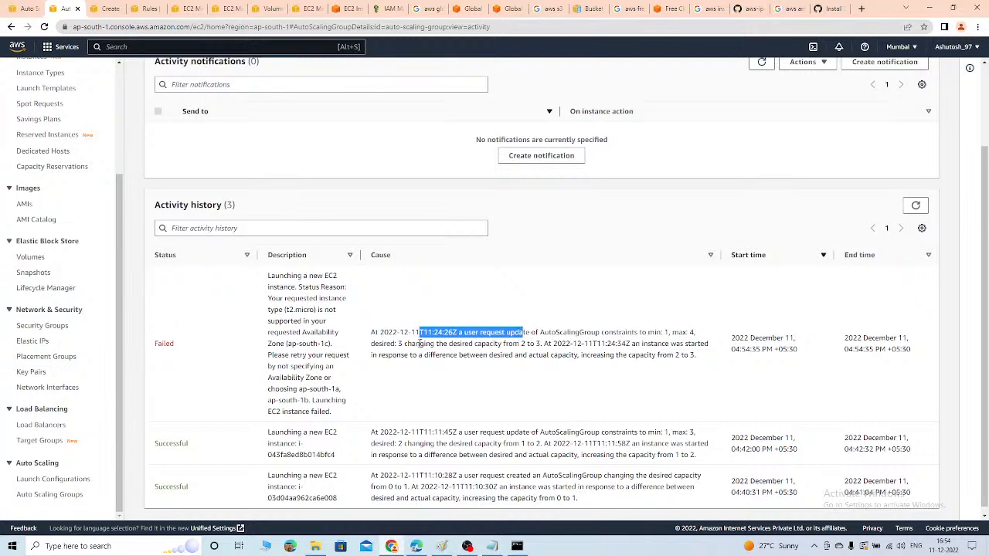
left_click_drag(403, 340, 482, 344)
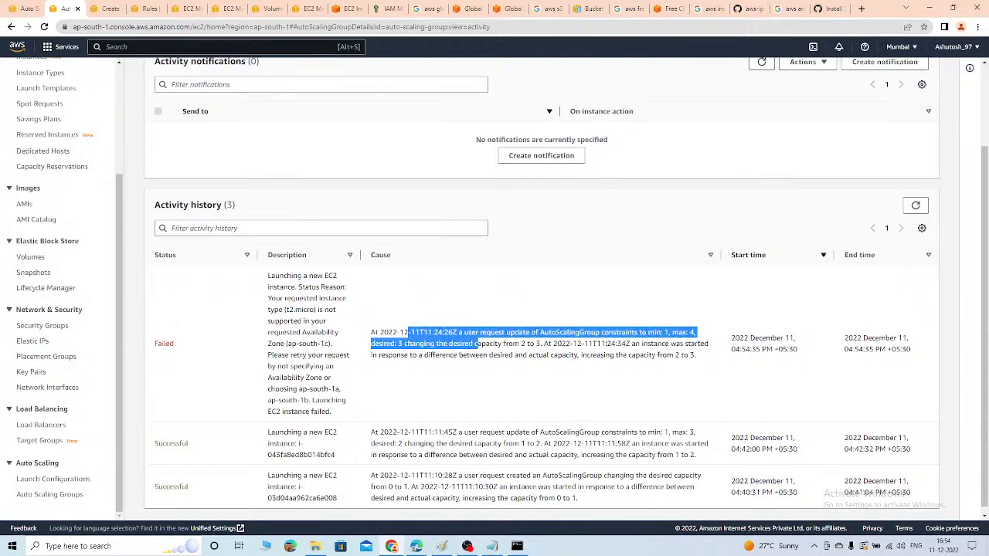
left_click(625, 342)
left_click_drag(616, 332, 629, 333)
left_click_drag(661, 332, 678, 333)
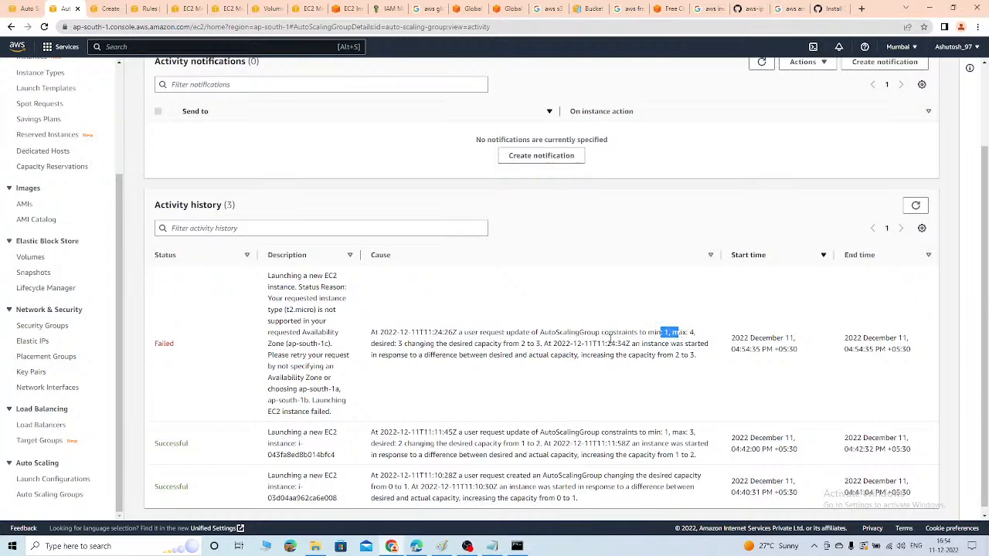
left_click_drag(398, 343, 558, 346)
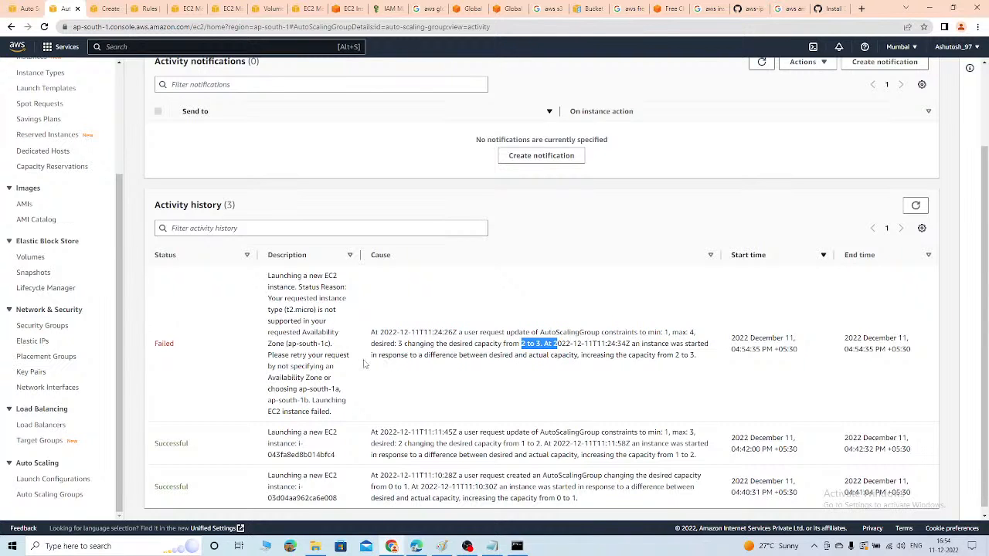
Refresh the activity history and examine the descriptions of the failed launches and the newest instance launch
left_click(915, 205)
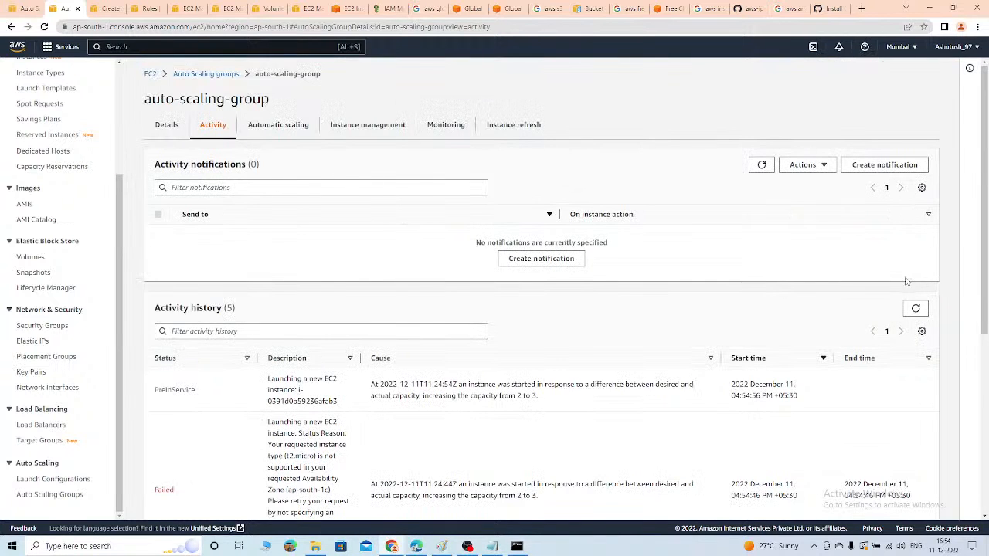
scroll(492, 386, "down", 3)
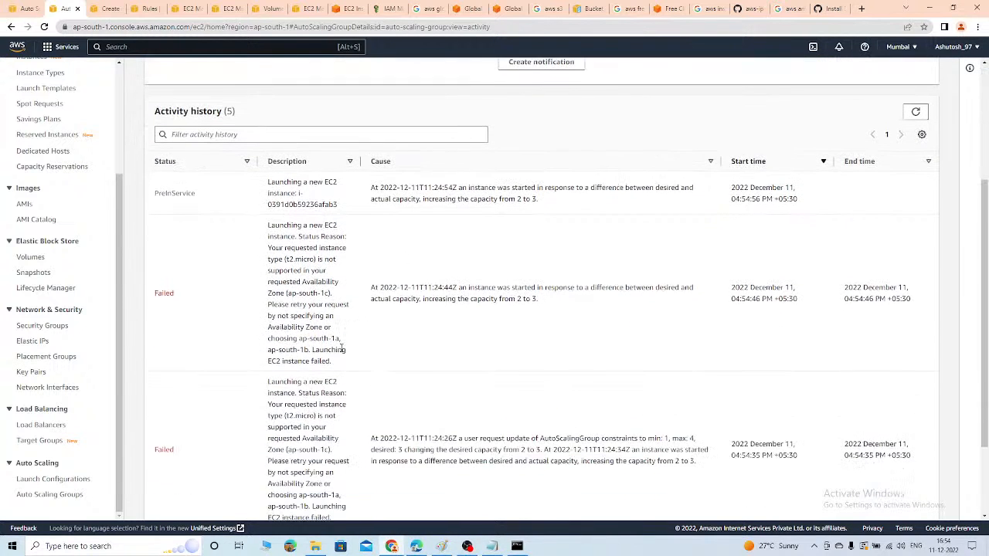
scroll(286, 294, "down", 2)
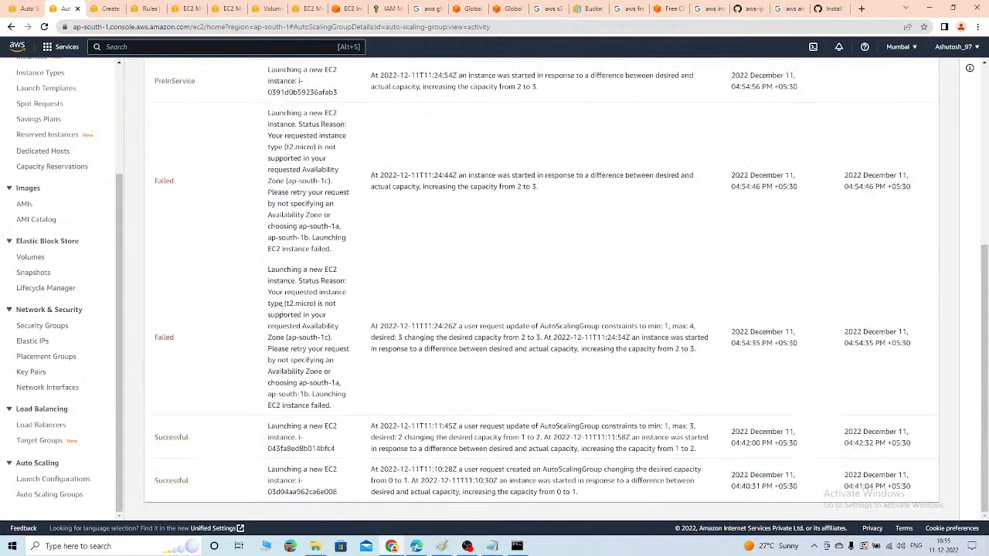
left_click_drag(266, 268, 349, 417)
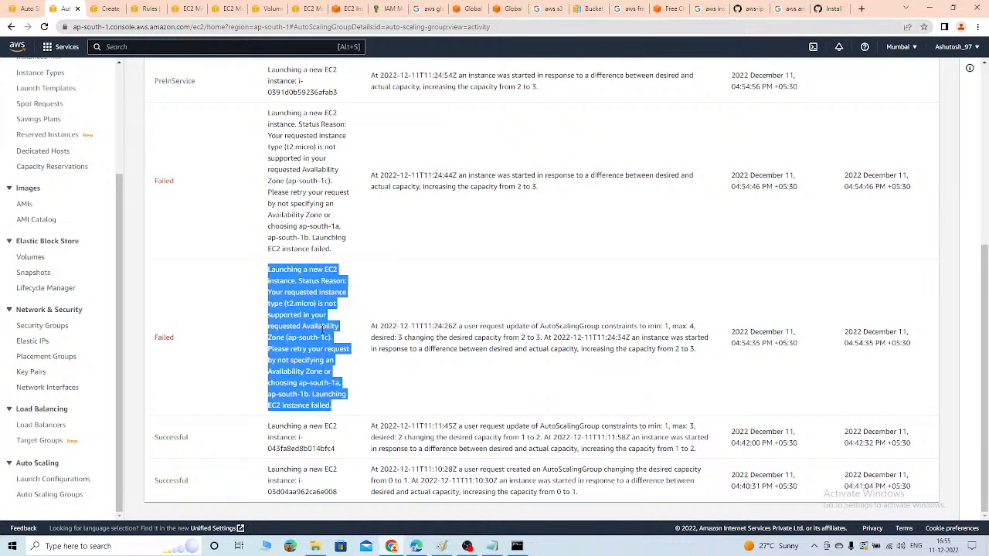
scroll(309, 285, "up", 2)
left_click_drag(268, 225, 295, 236)
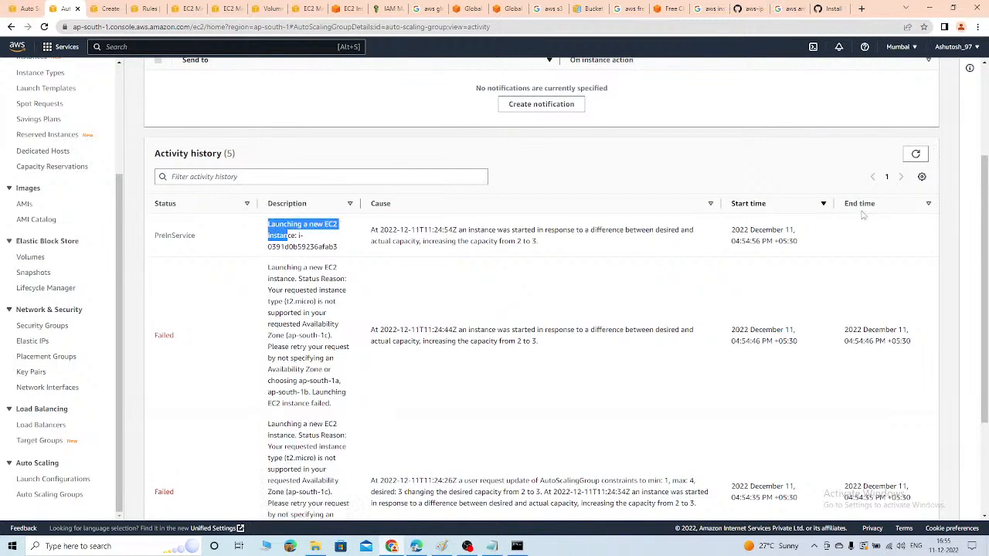
Refresh the activity history and read the newest launch entry's description and the cause of the failed launch below it
left_click(913, 158)
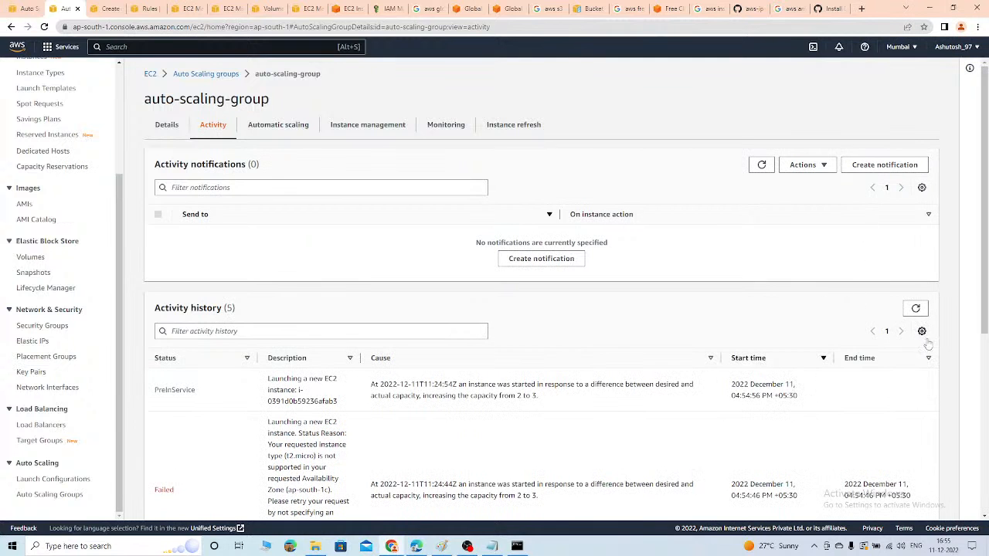
left_click(915, 308)
scroll(426, 371, "down", 2)
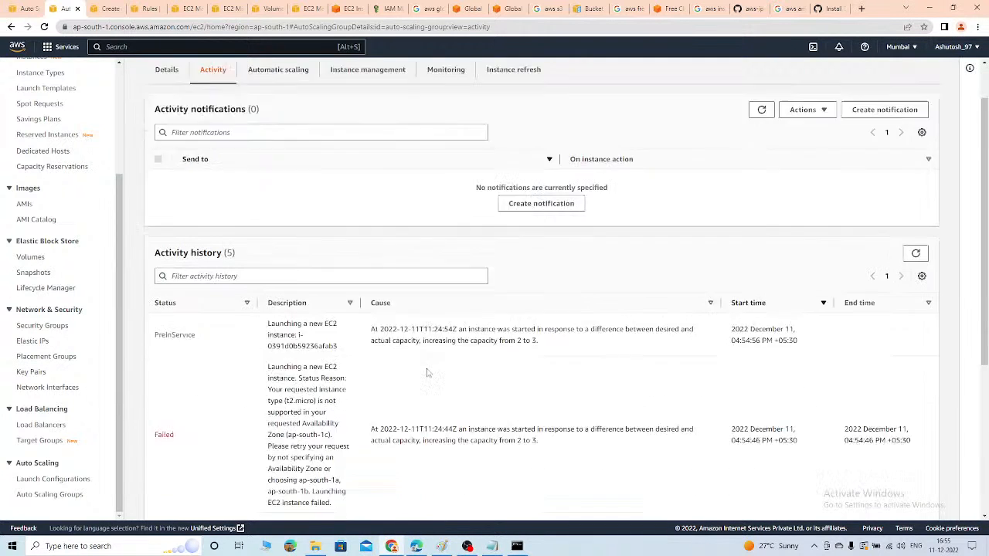
left_click_drag(276, 338, 350, 349)
left_click_drag(467, 330, 535, 331)
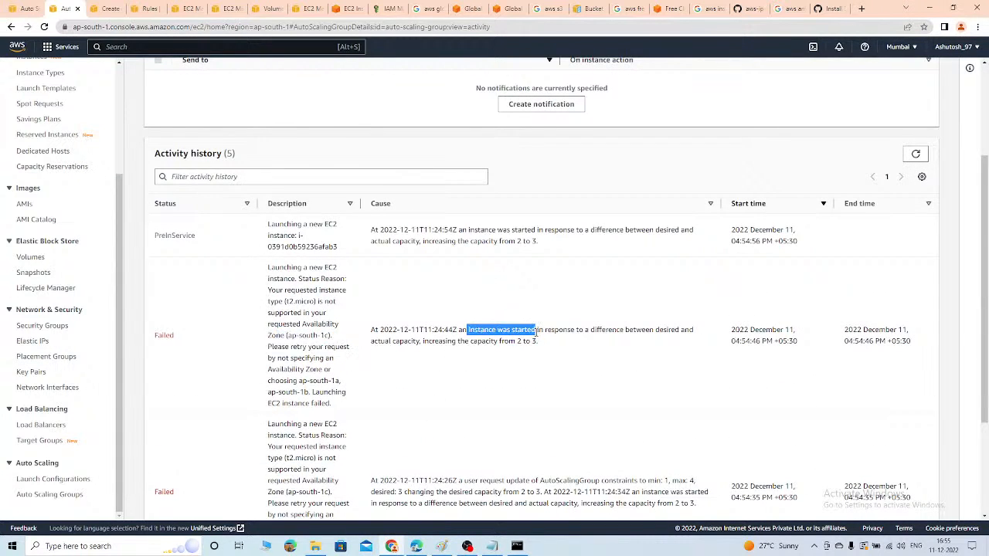
scroll(497, 347, "down", 1)
scroll(520, 358, "up", 2)
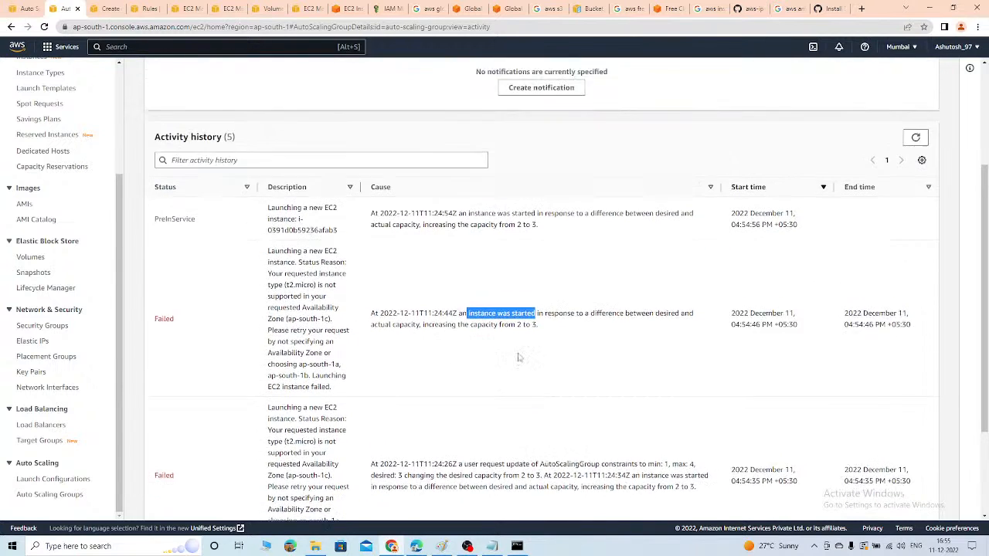
Reload the activity history again and check its entries for new scaling activity
left_click(916, 203)
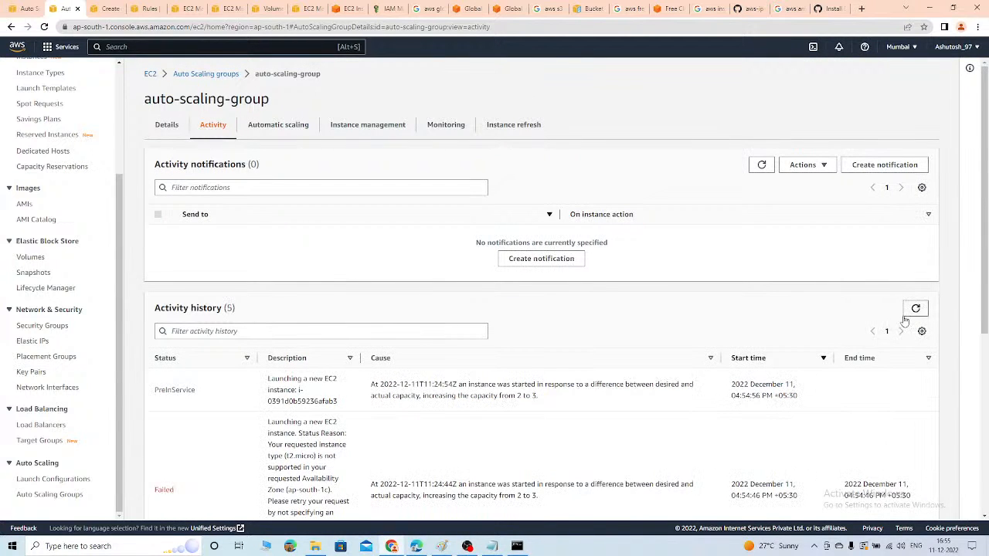
left_click(915, 308)
left_click(914, 309)
scroll(369, 292, "down", 1)
scroll(369, 292, "down", 2)
scroll(367, 288, "up", 3)
Review the Target Tracking Policy in the group's automatic scaling settings
left_click(277, 125)
scroll(309, 232, "down", 2)
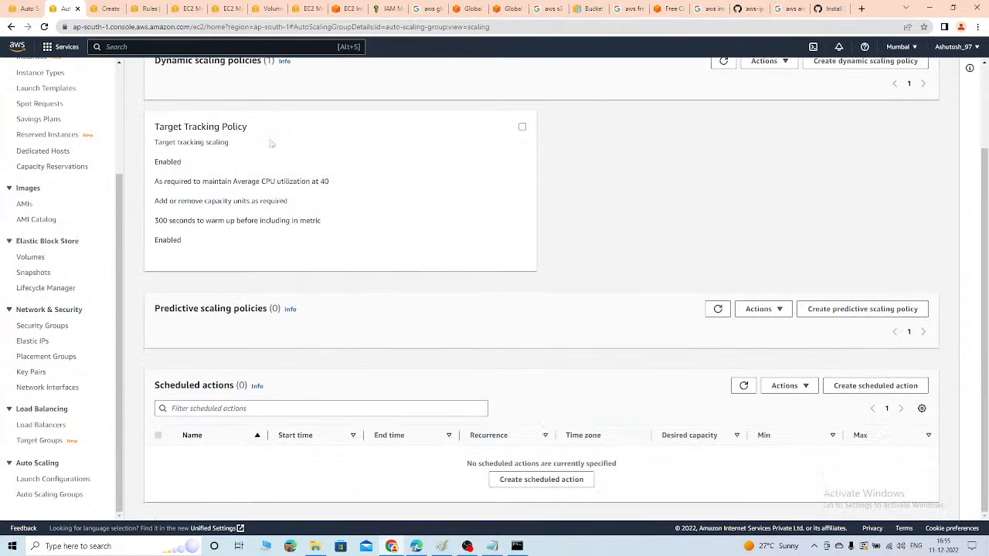
scroll(276, 167, "up", 2)
Inspect the CPU Utilization graph in the group's EC2 monitoring and open that metric in CloudWatch
left_click(444, 130)
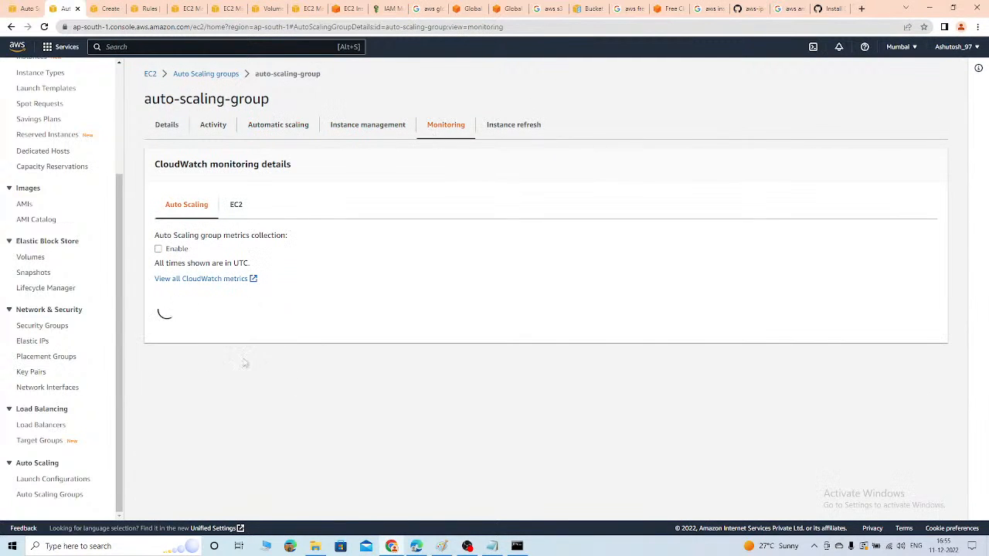
left_click(235, 207)
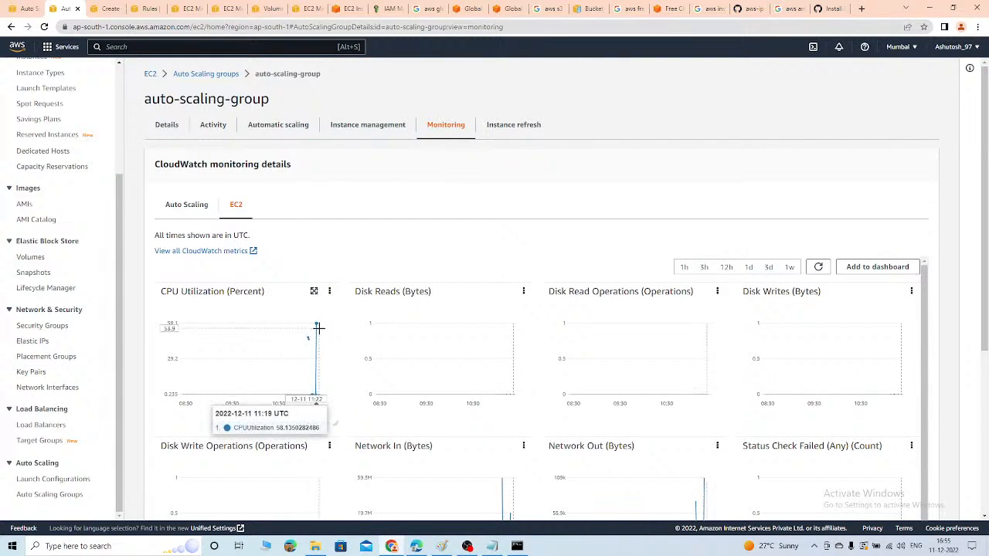
left_click(327, 293)
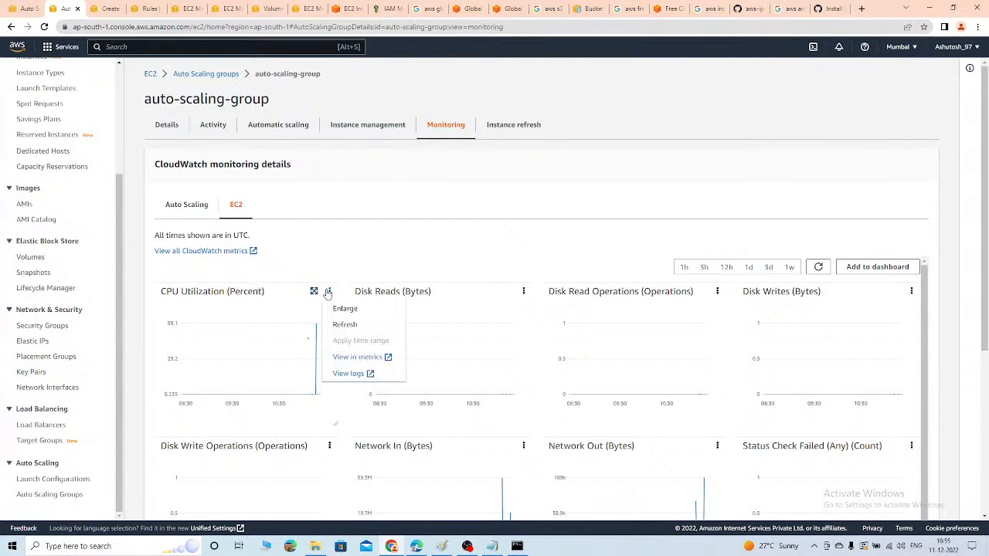
left_click(349, 356)
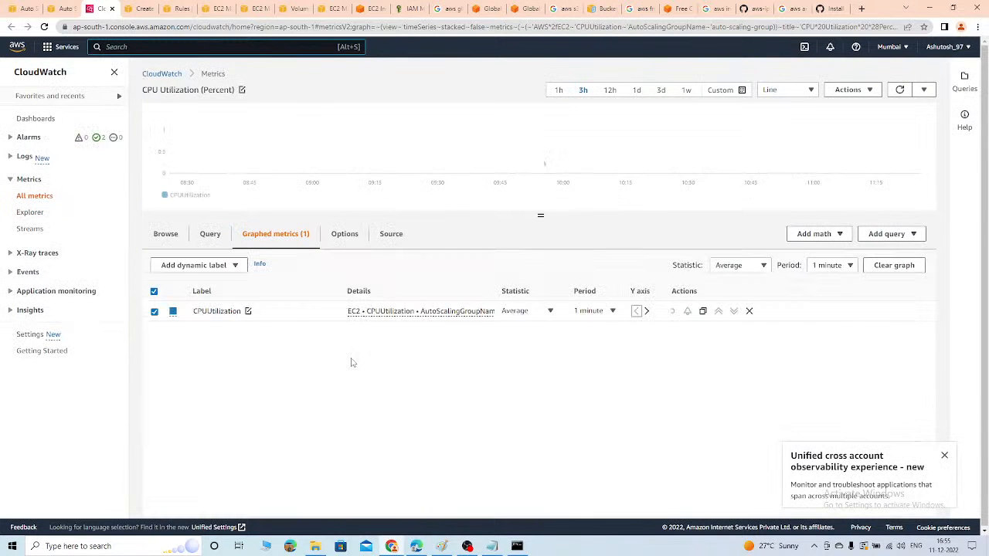
Set the CPUUtilization statistic to Maximum over 1h, zoom into the most recent part of the graph, and inspect its peak
left_click(551, 311)
left_click(532, 259)
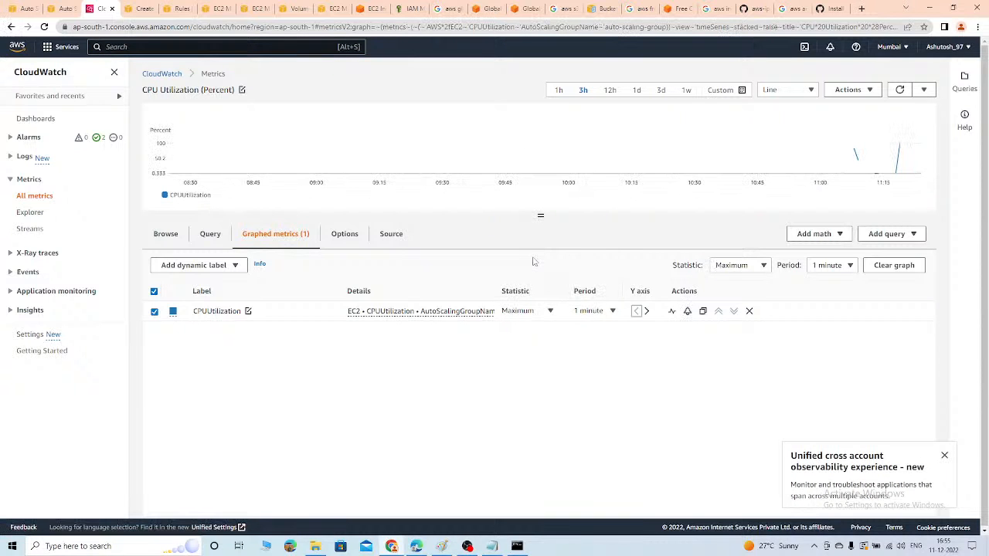
left_click(558, 90)
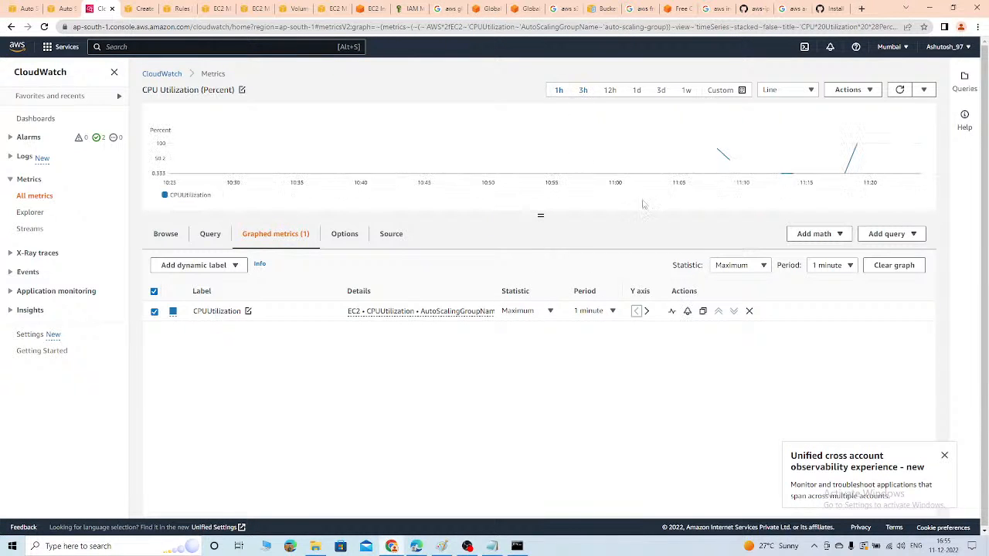
left_click_drag(736, 148, 933, 150)
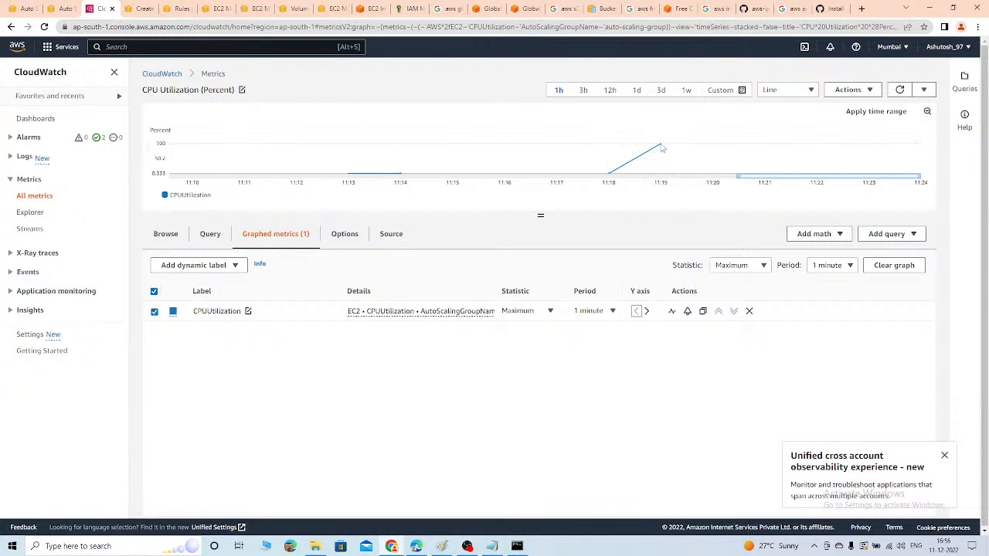
mouse_move(659, 143)
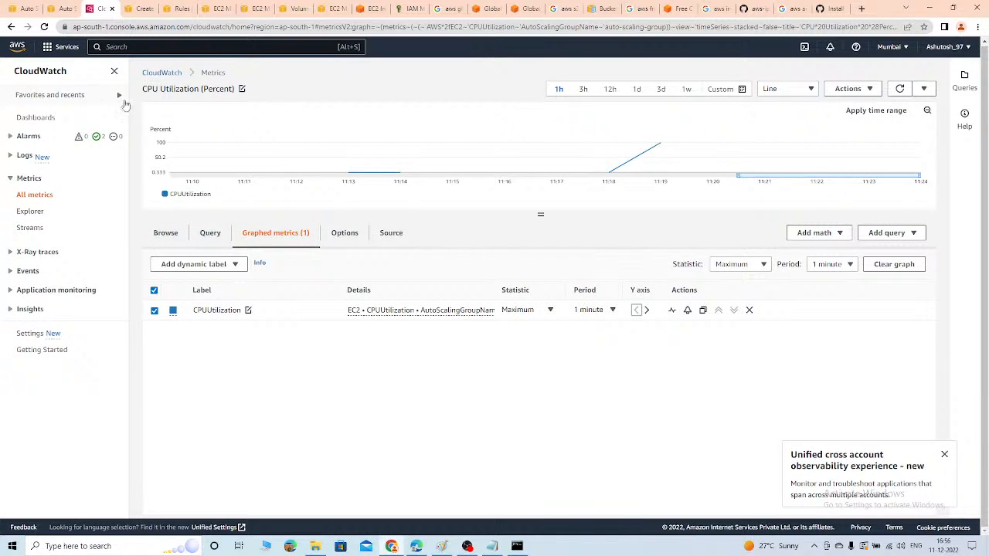
Return to auto-scaling-group's activity history and read the causes of the newest failed launches
left_click(67, 9)
left_click(246, 126)
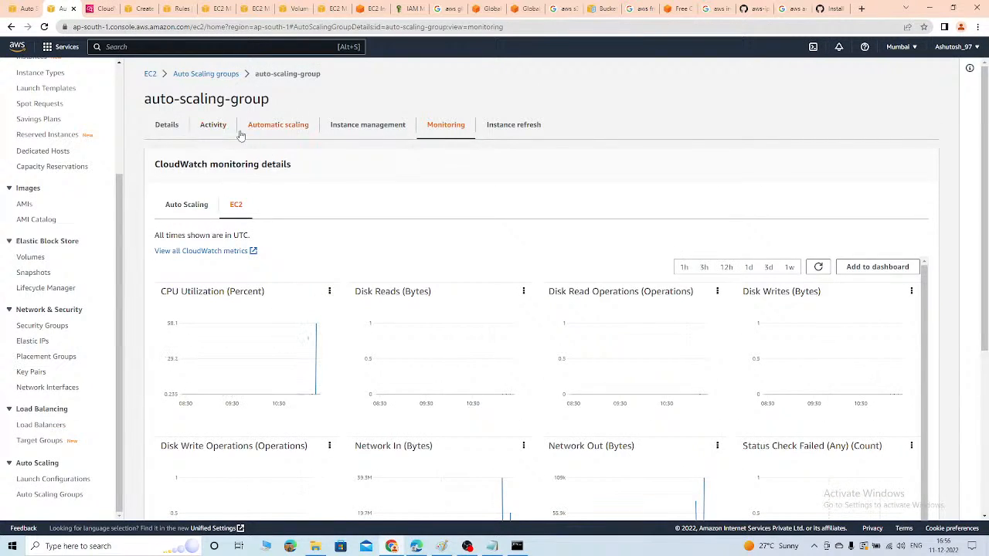
left_click(214, 125)
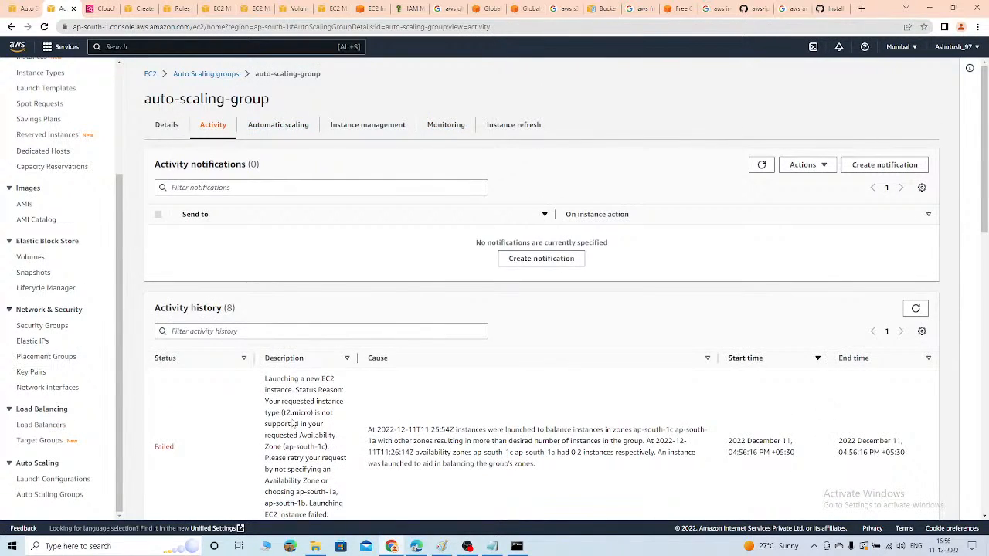
scroll(292, 423, "down", 4)
scroll(484, 401, "up", 4)
left_click_drag(400, 429, 516, 441)
scroll(500, 310, "down", 3)
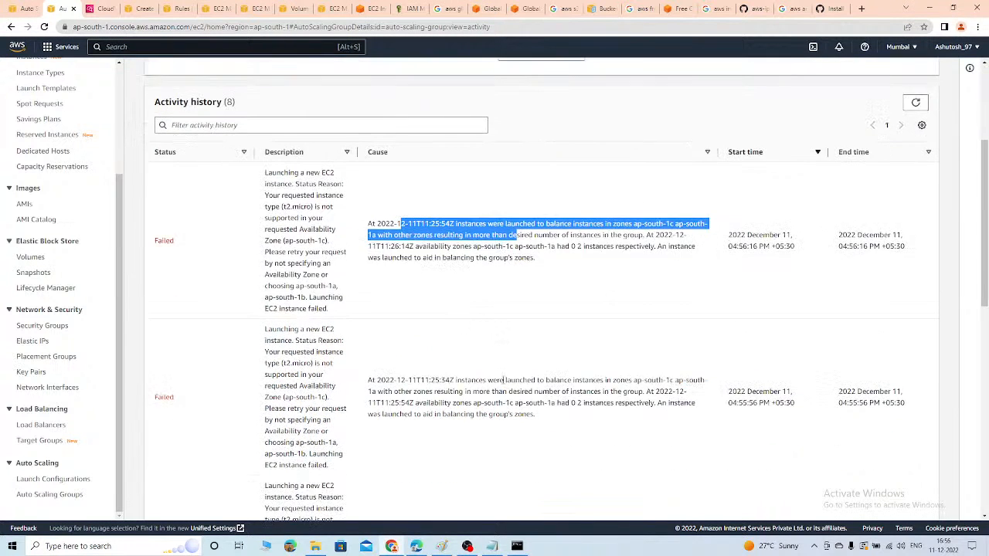
scroll(369, 332, "up", 3)
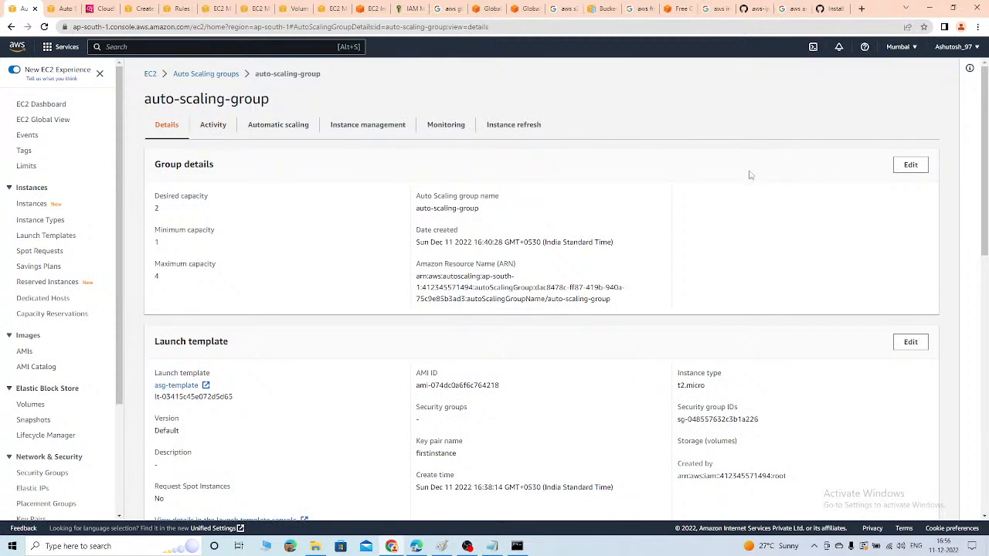
Reload the group details to check the desired capacity, then review the list of running EC2 instances across its columns
left_click(44, 27)
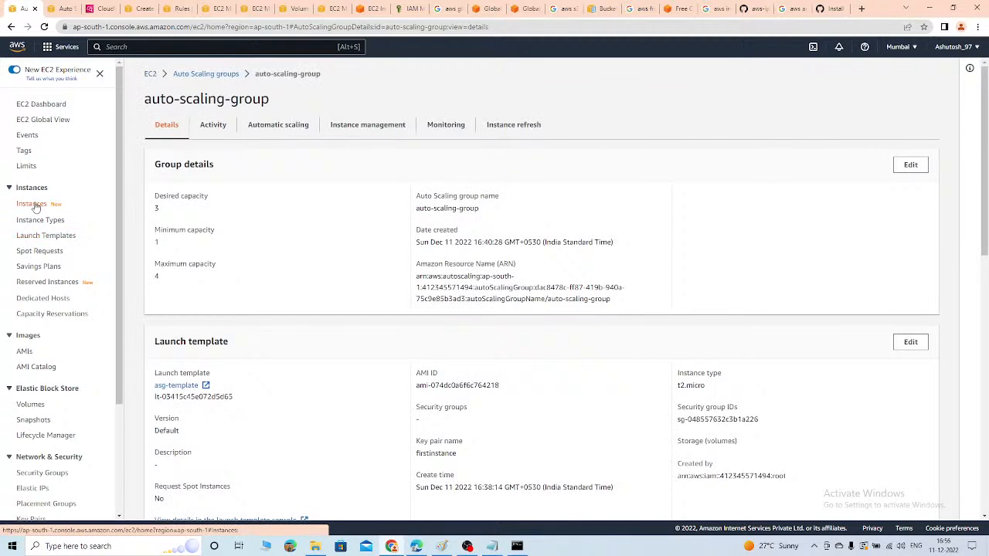
left_click(32, 204)
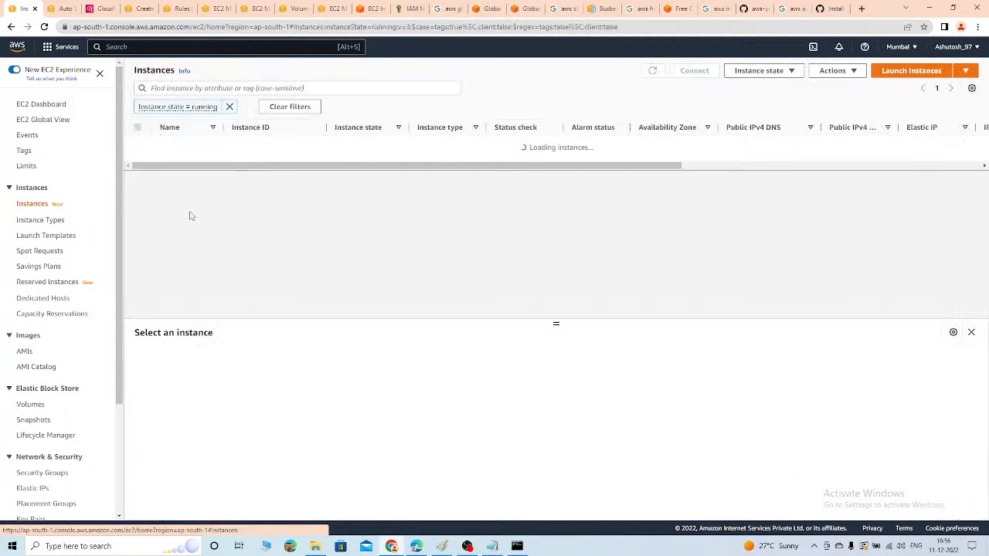
left_click_drag(283, 191, 604, 191)
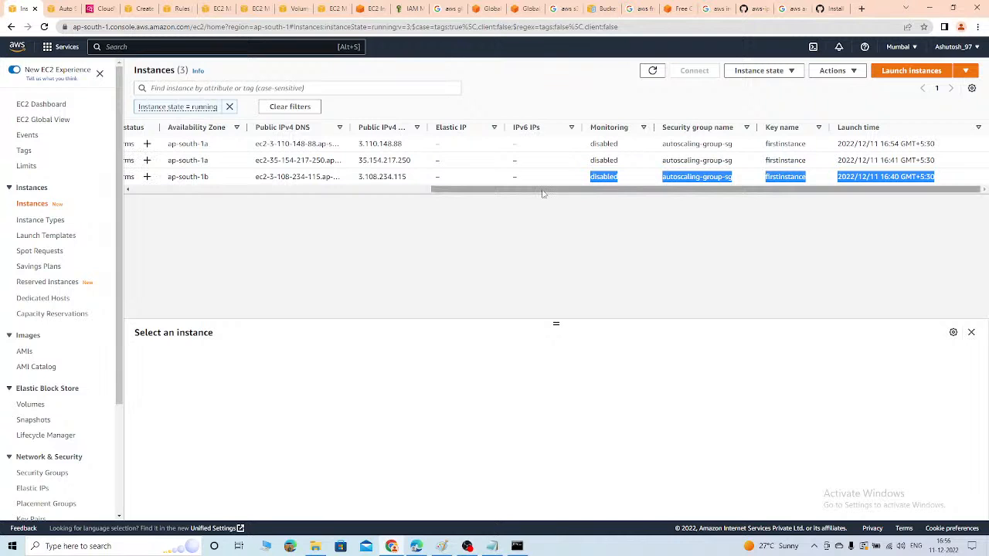
left_click_drag(543, 194, 237, 199)
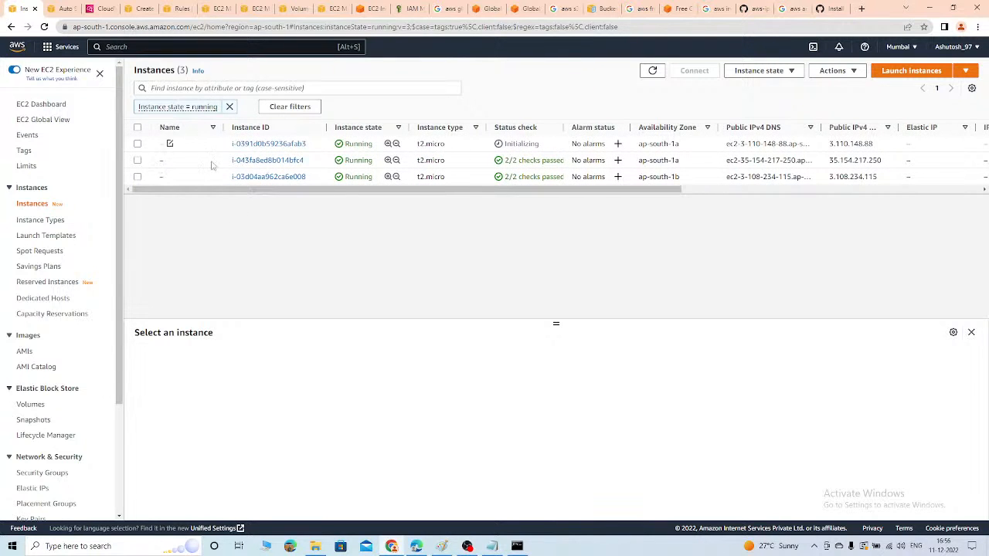
mouse_move(325, 190)
left_mouse_down()
mouse_move(639, 193)
mouse_move(331, 194)
left_mouse_up()
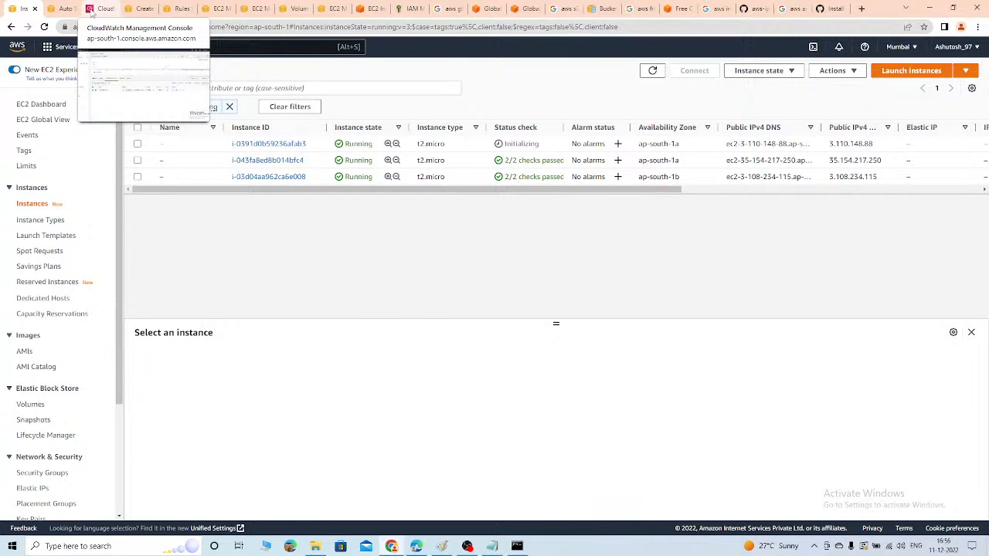
Compare the group's activity history with the CPU utilization graph in CloudWatch
left_click(90, 10)
left_click(71, 11)
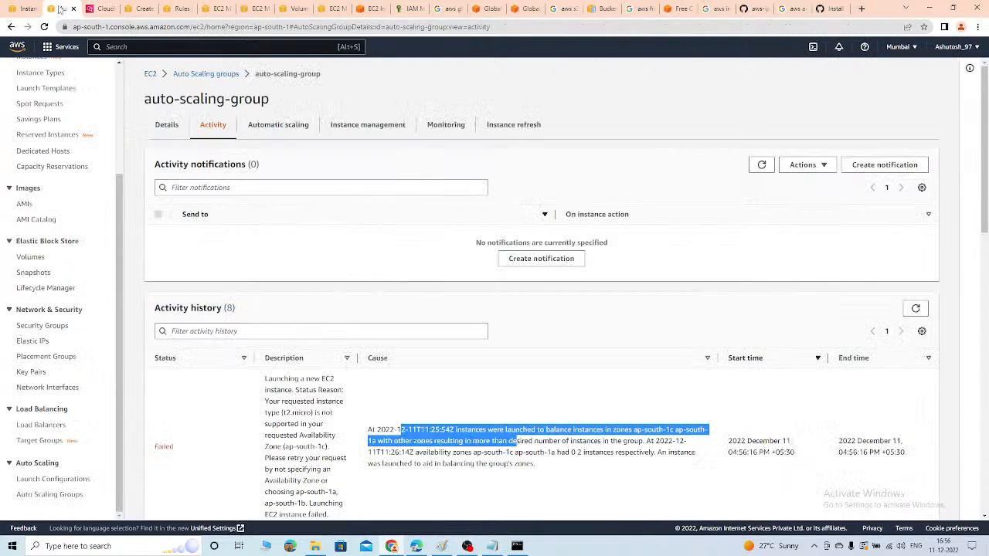
left_click(103, 13)
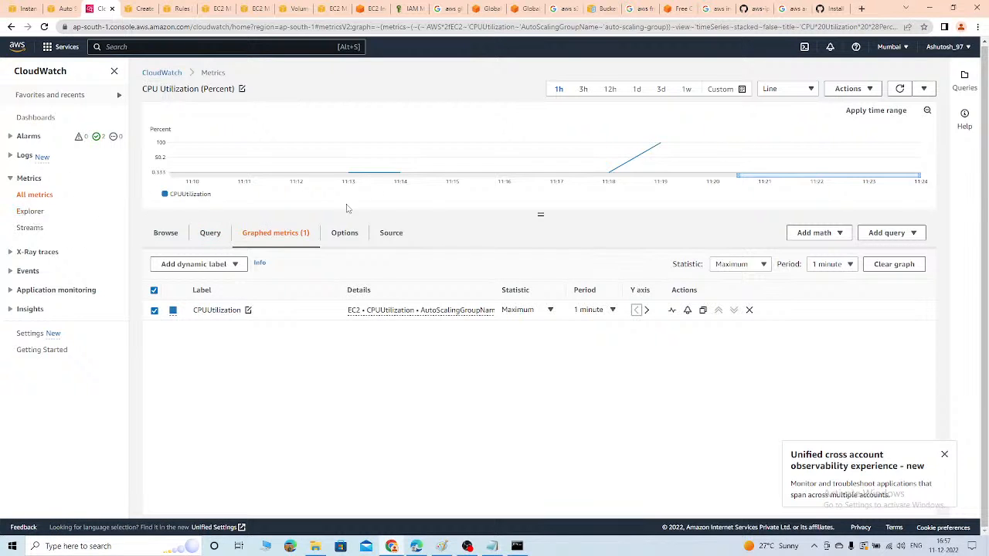
Return to the running instances list and reboot the newest instance, the one whose status check is initializing
left_click(23, 8)
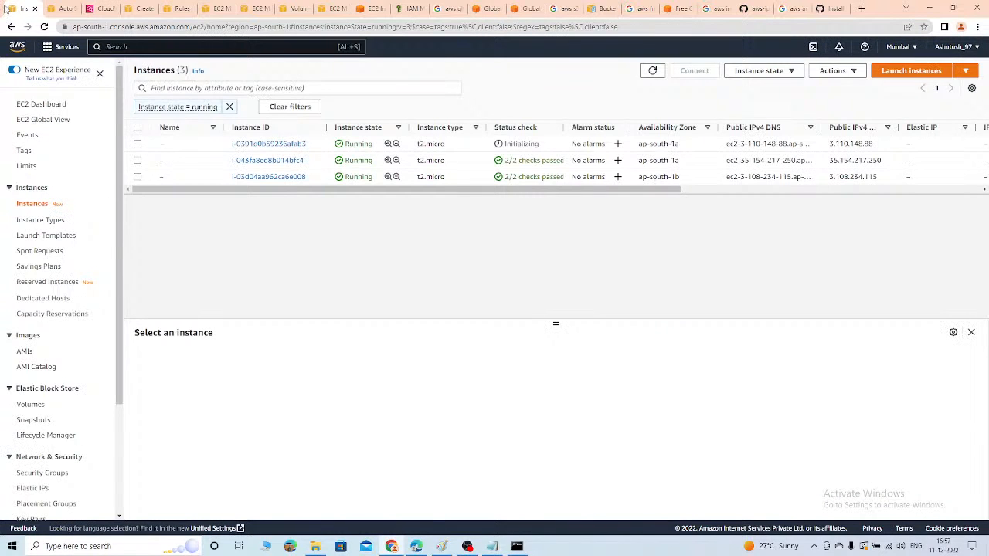
left_click(137, 177)
left_click(137, 176)
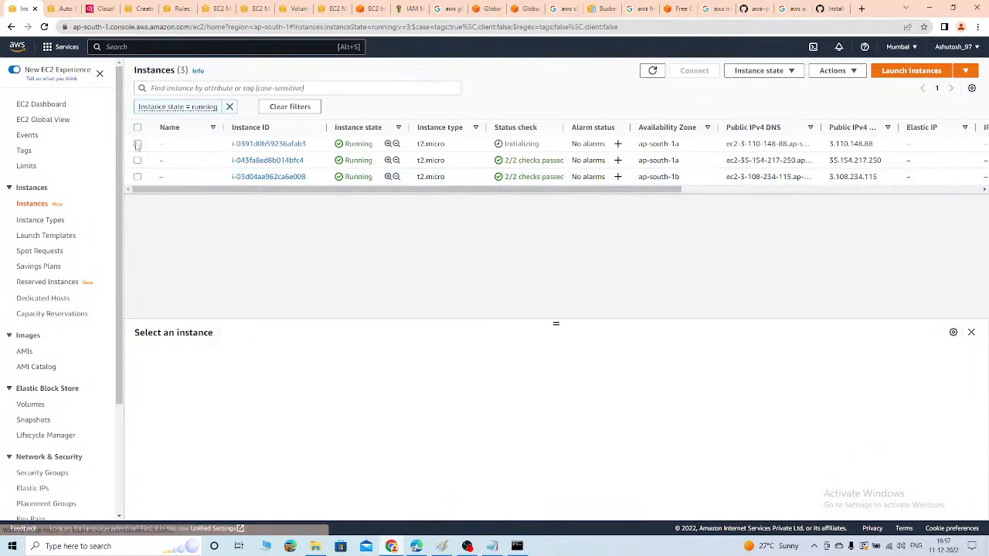
left_click(136, 144)
left_click(739, 70)
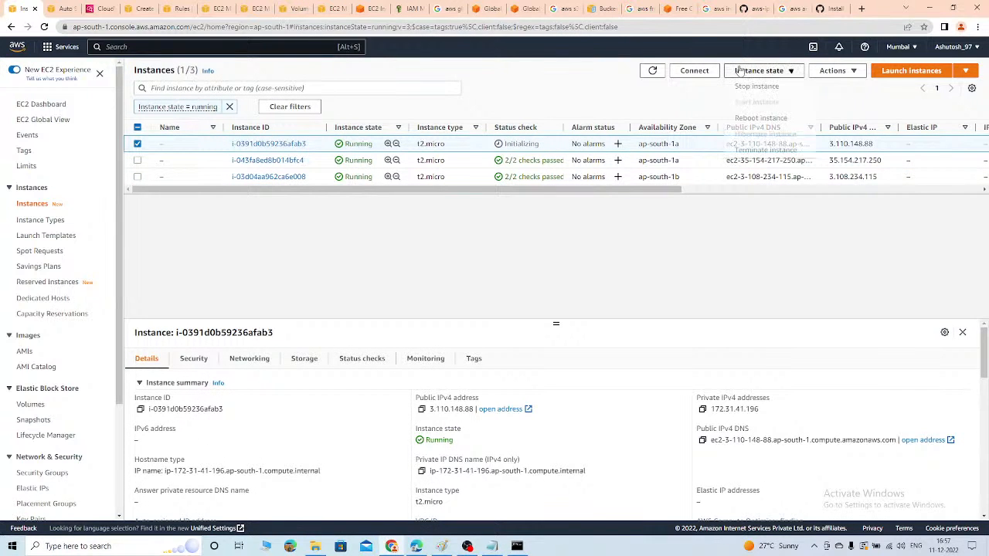
left_click(776, 118)
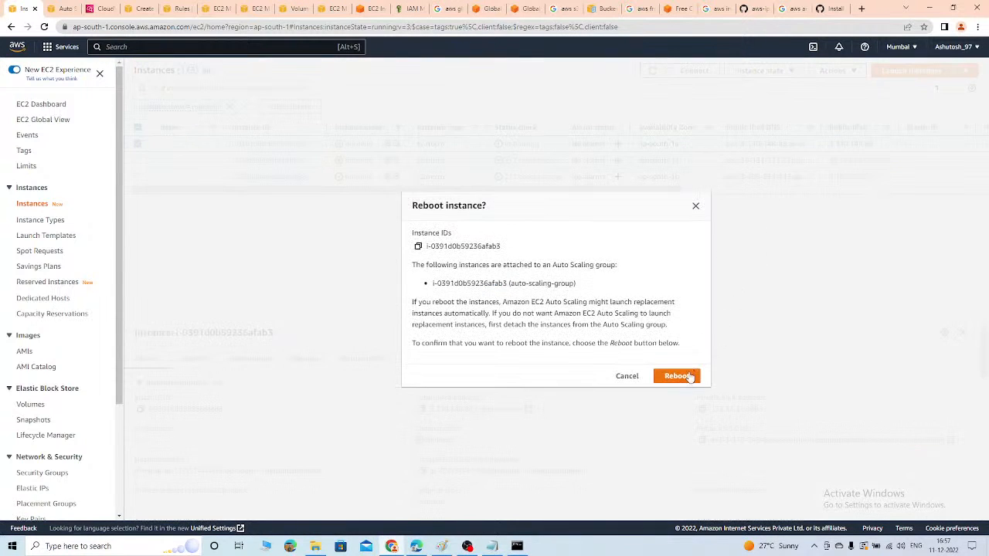
left_click(677, 376)
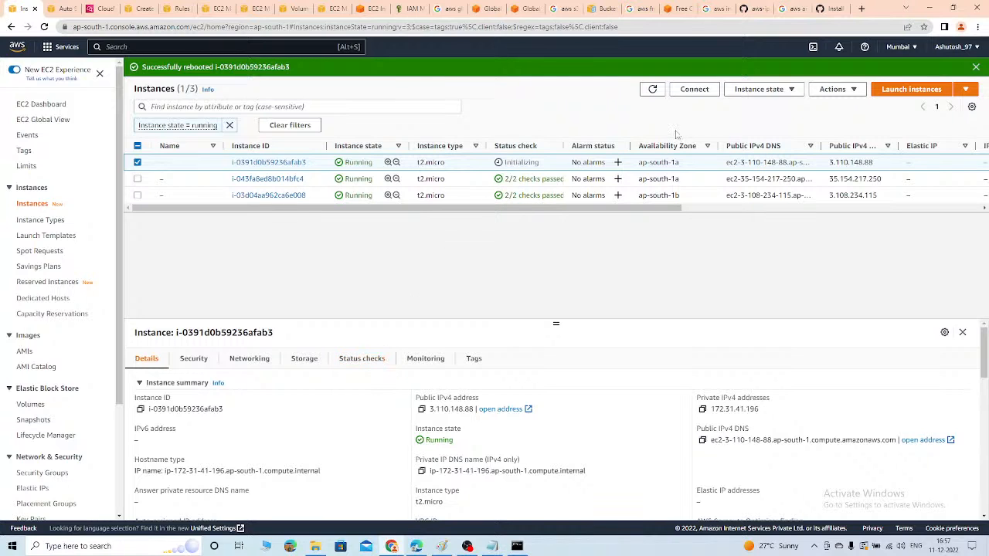
Refresh the instances list, check the states and status checks, and show the details of the rebooted instance
left_click(652, 89)
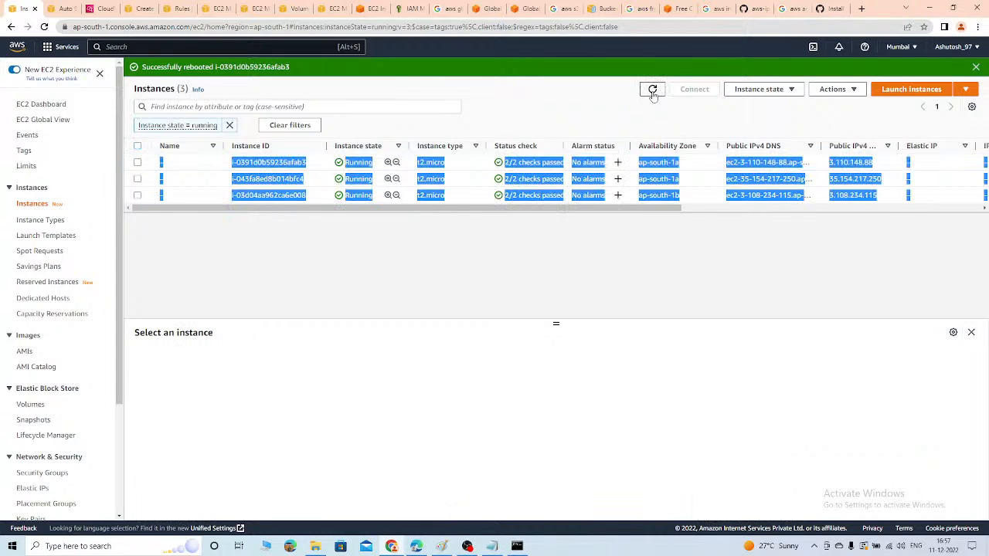
left_click(275, 245)
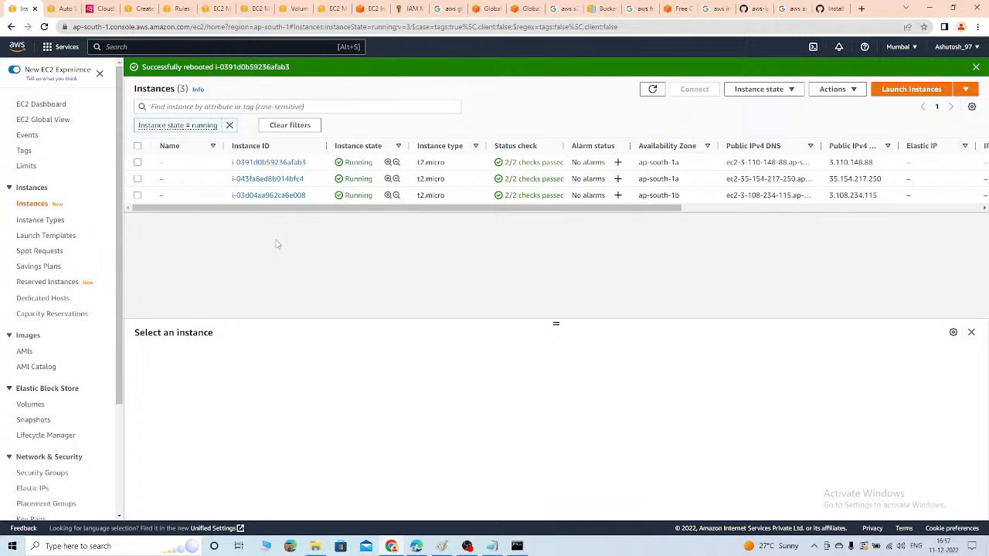
left_click(651, 89)
left_click(652, 90)
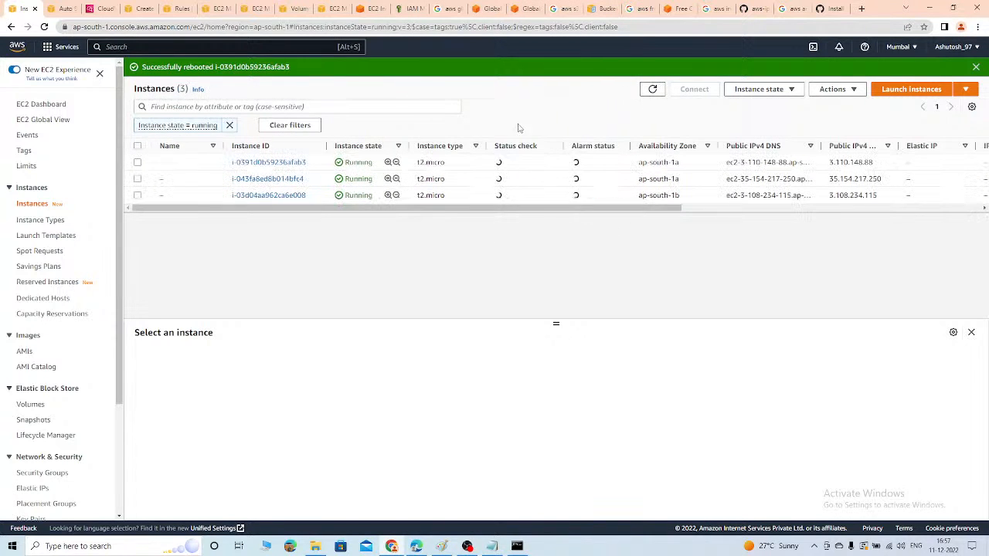
left_click(138, 163)
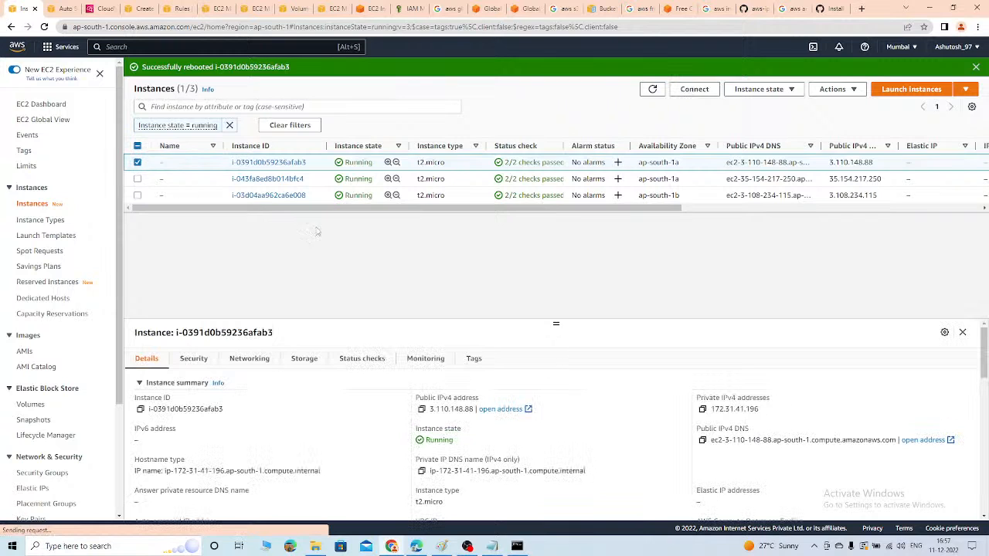
scroll(60, 318, "down", 3)
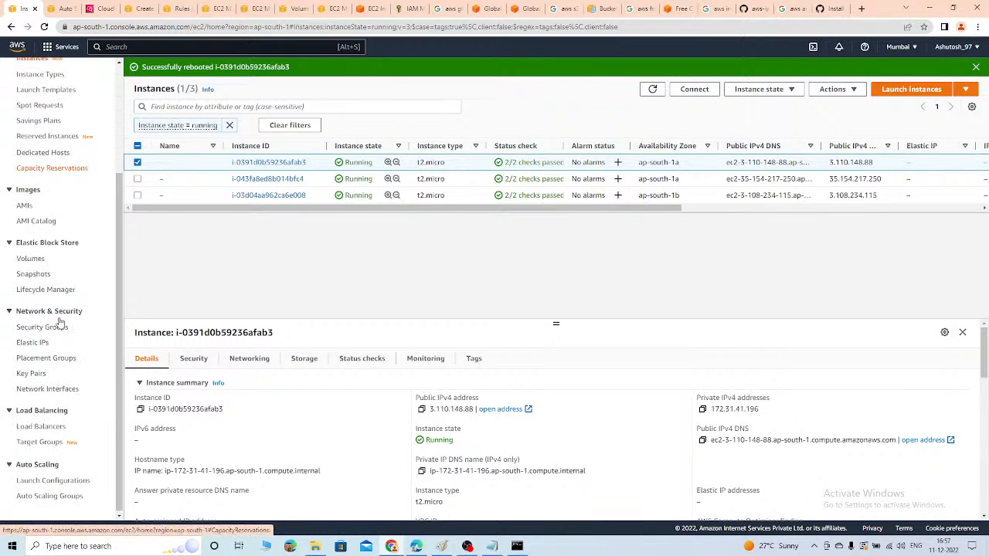
Show the monitoring graphs of the rebooted instance, then clear its selection in the instances list
left_click(427, 360)
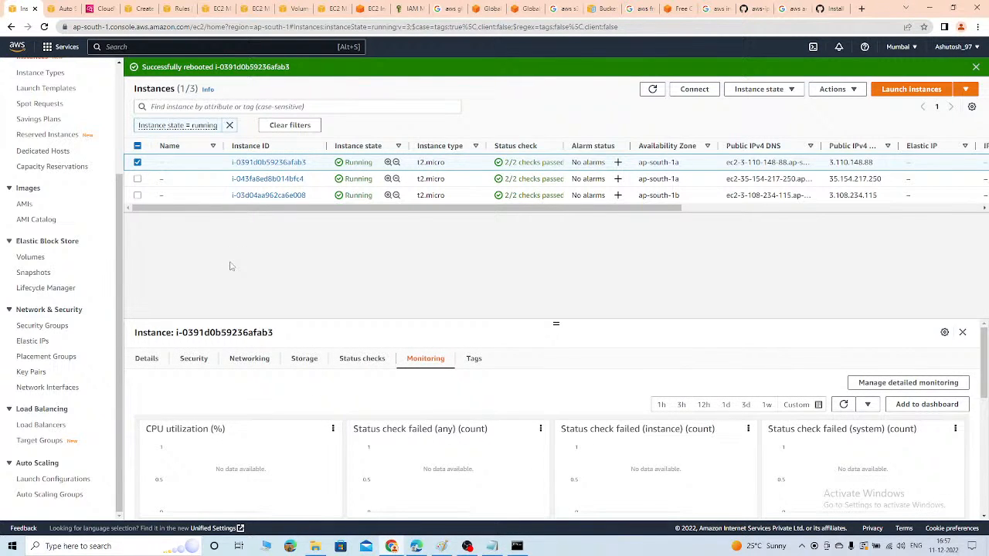
left_click(137, 163)
scroll(12, 395, "up", 2)
scroll(11, 395, "down", 2)
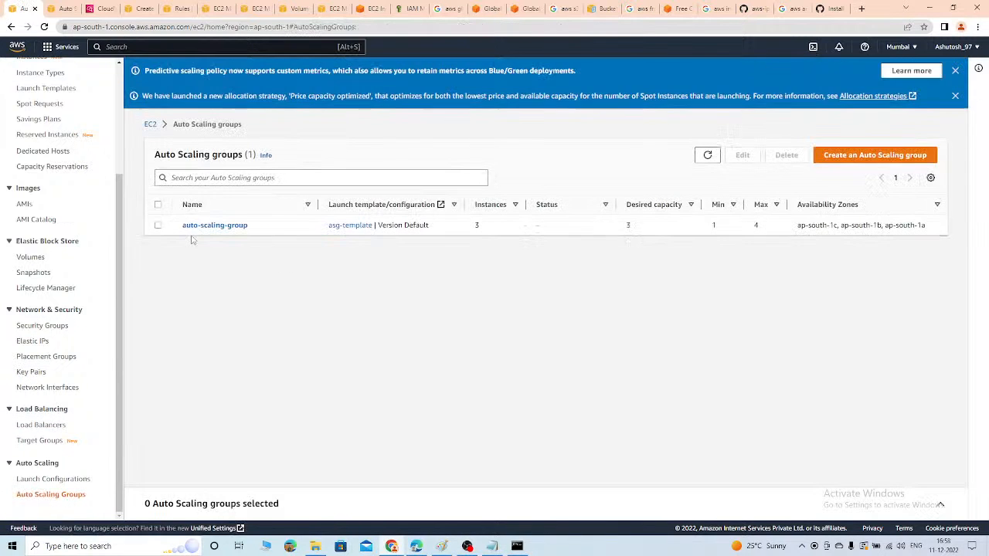
Set the desired, minimum and maximum capacity of auto-scaling-group to 0 and update the group size
left_click(209, 224)
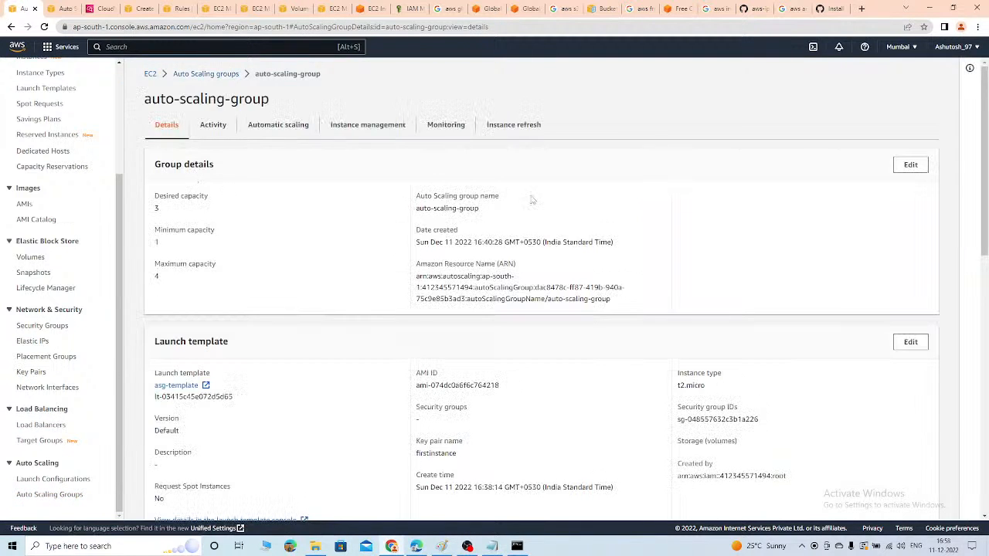
left_click(911, 164)
left_click(444, 277)
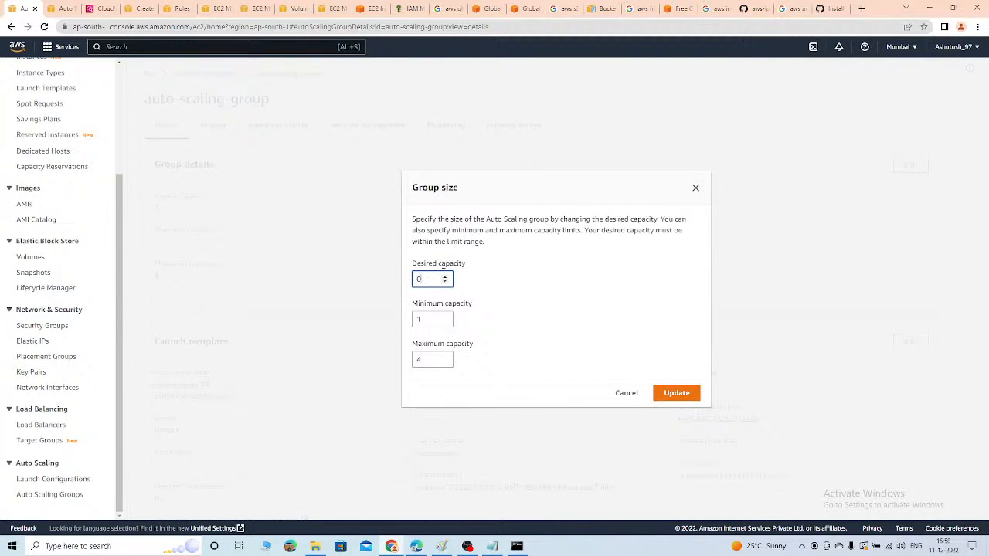
left_click(430, 319)
key("BackSpace")
type("0")
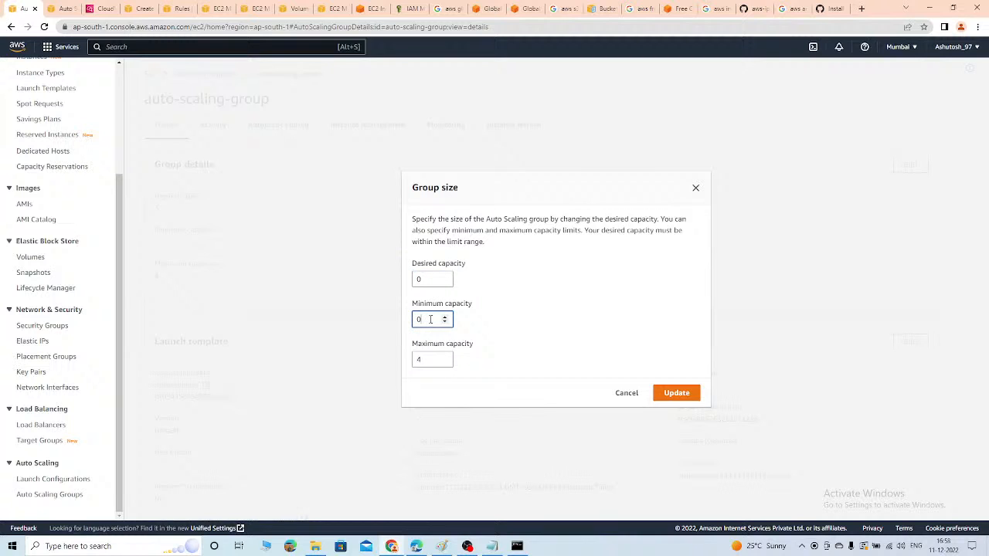
left_click(430, 359)
key("BackSpace")
type("0")
left_click(685, 395)
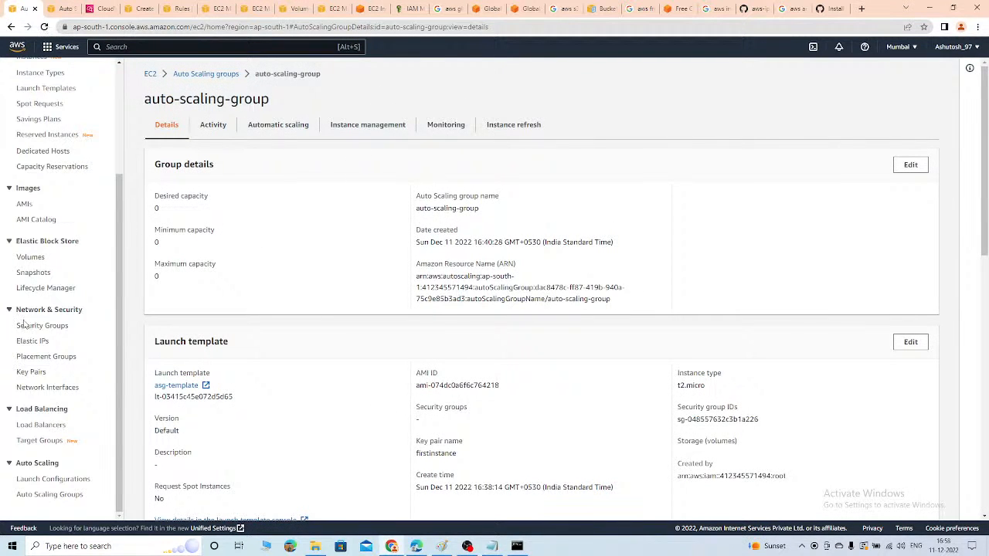
Return to the full EC2 instances list and refresh it to check the state of the group's instances
scroll(23, 325, "up", 3)
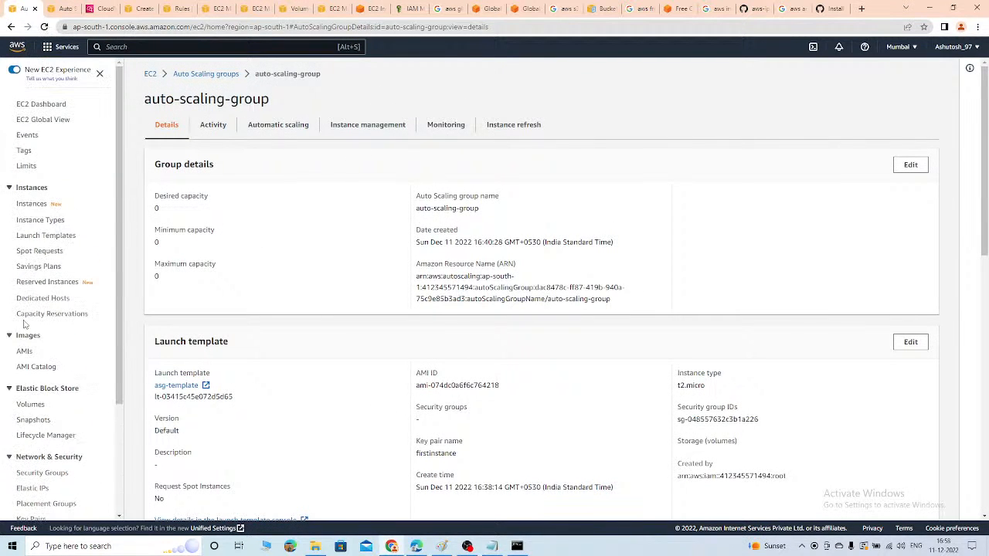
left_click(30, 203)
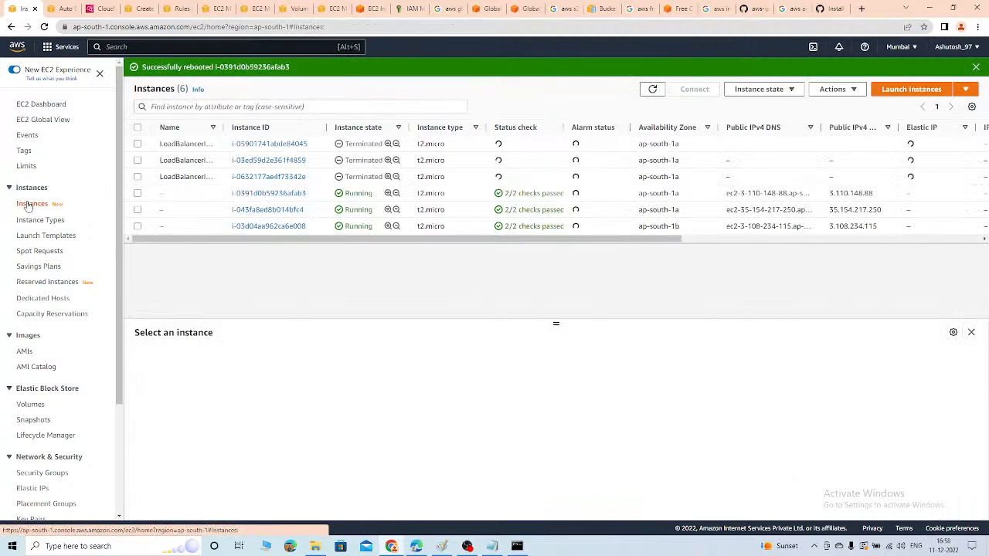
left_click(652, 89)
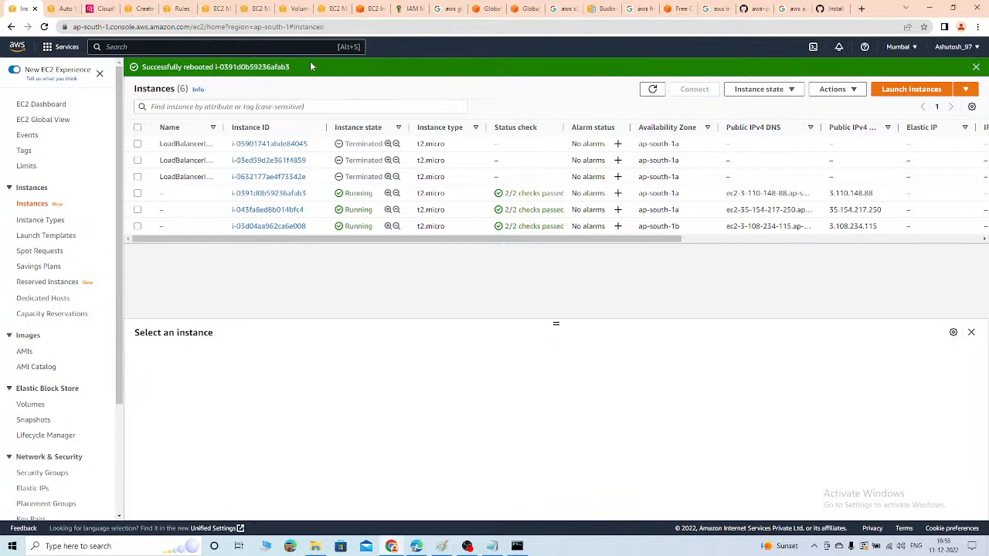
scroll(51, 179, "down", 3)
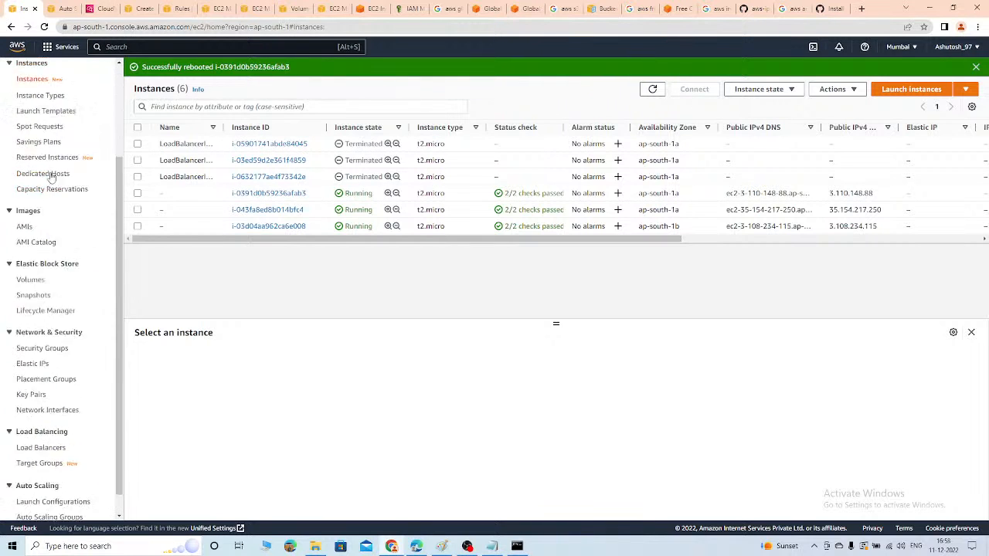
scroll(51, 178, "up", 3)
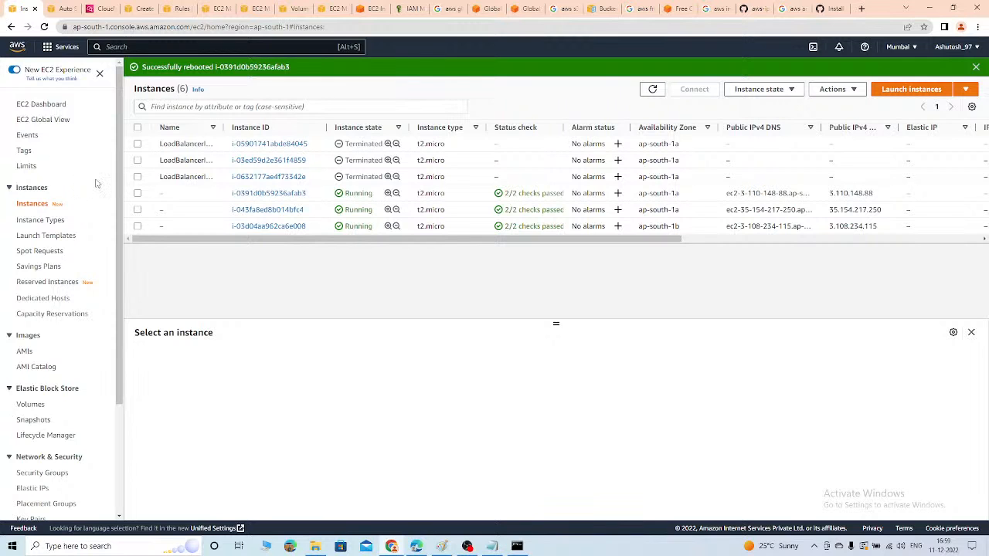
left_click(654, 89)
scroll(52, 312, "down", 2)
scroll(52, 312, "up", 2)
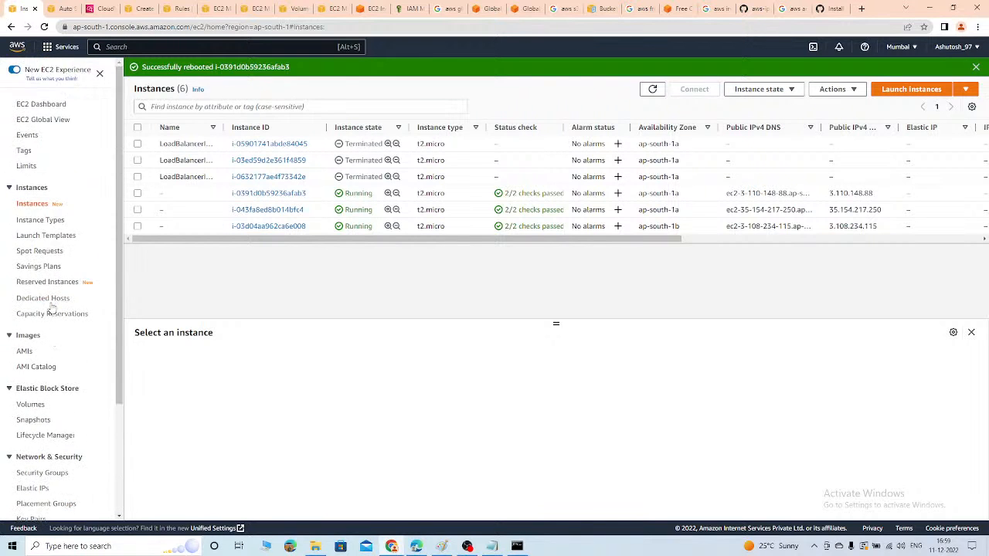